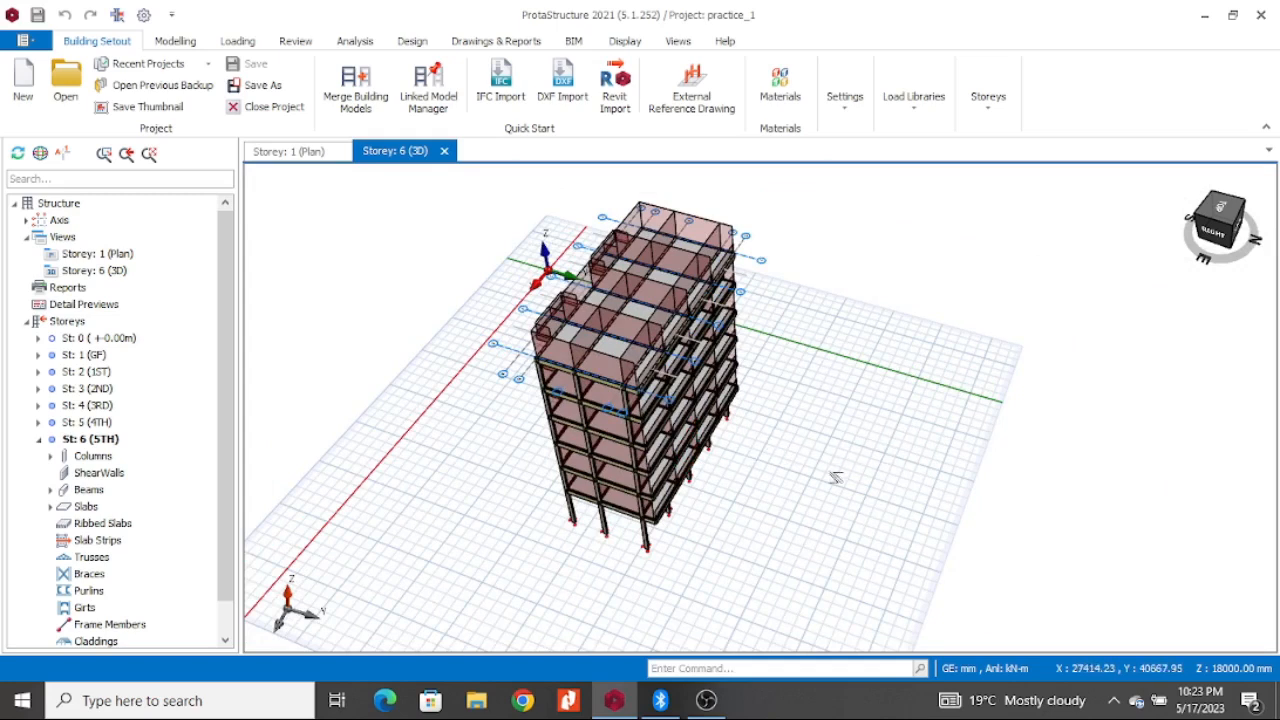
click(992, 104)
click(1016, 188)
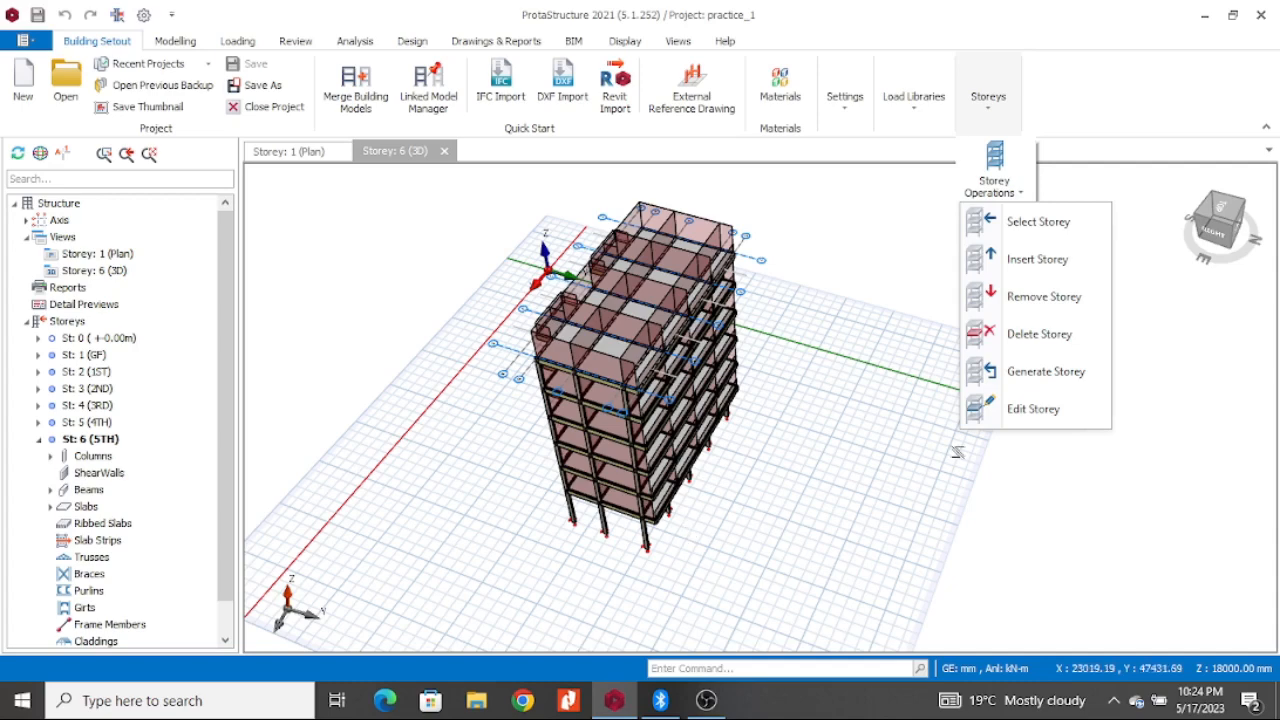
click(1149, 518)
middle_drag(868, 497, 757, 449)
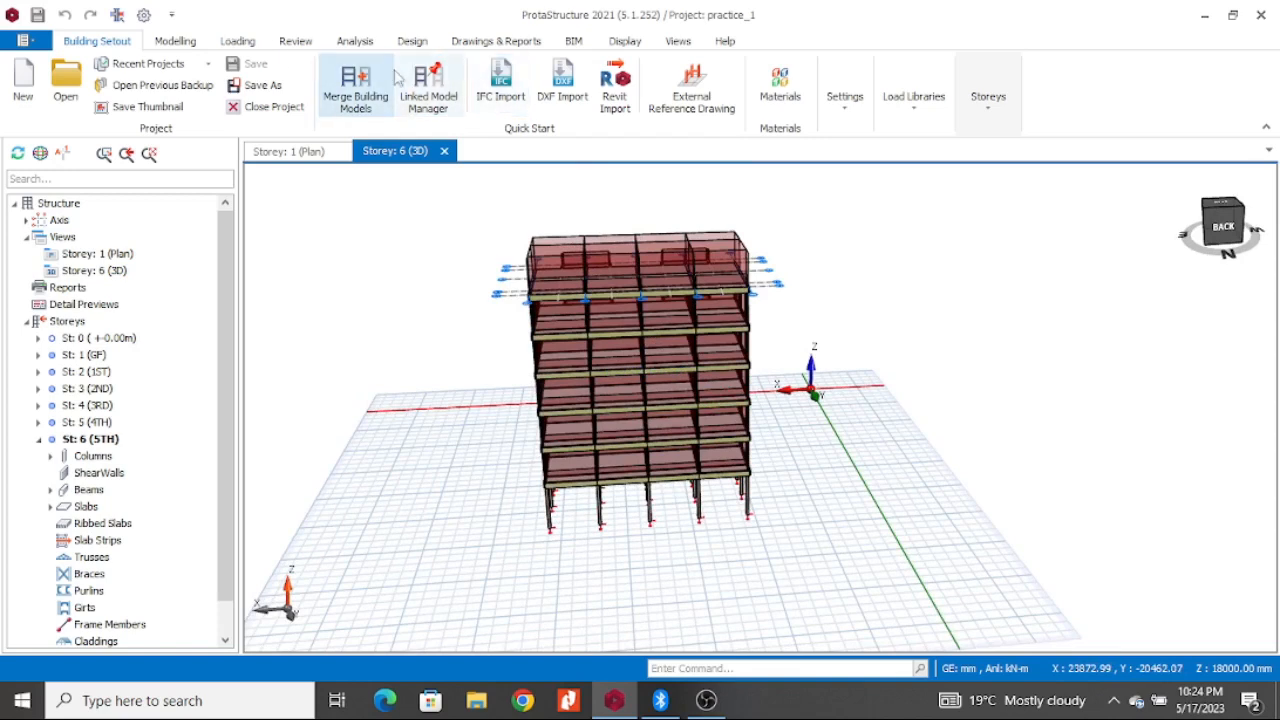
Step: Open the building analysis setup and bring up its pre-analysis default materials for editing
click(343, 44)
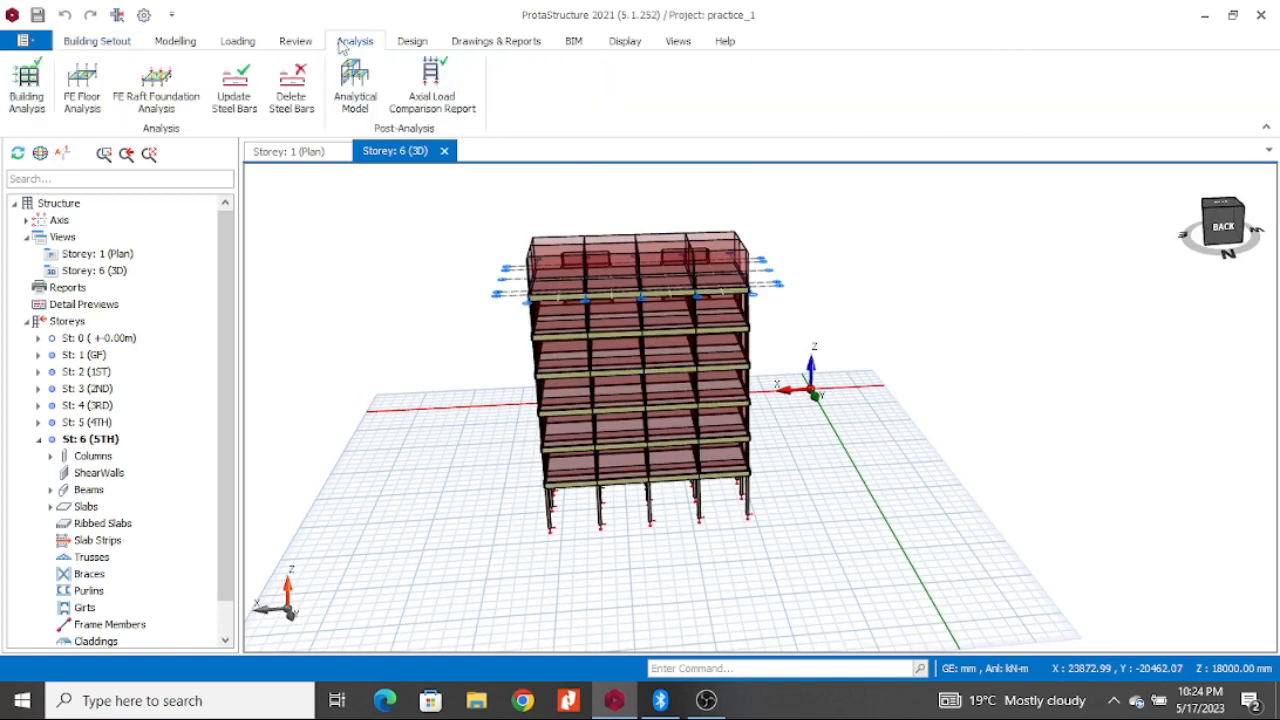
click(28, 97)
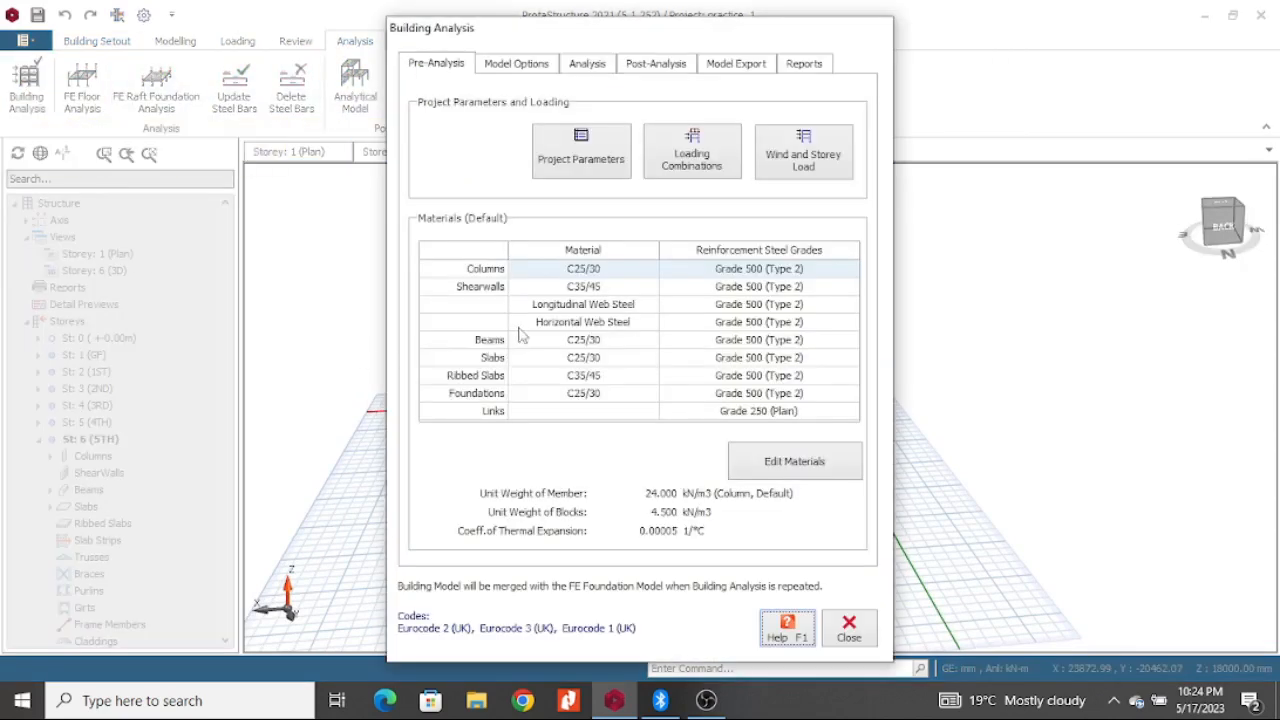
click(590, 64)
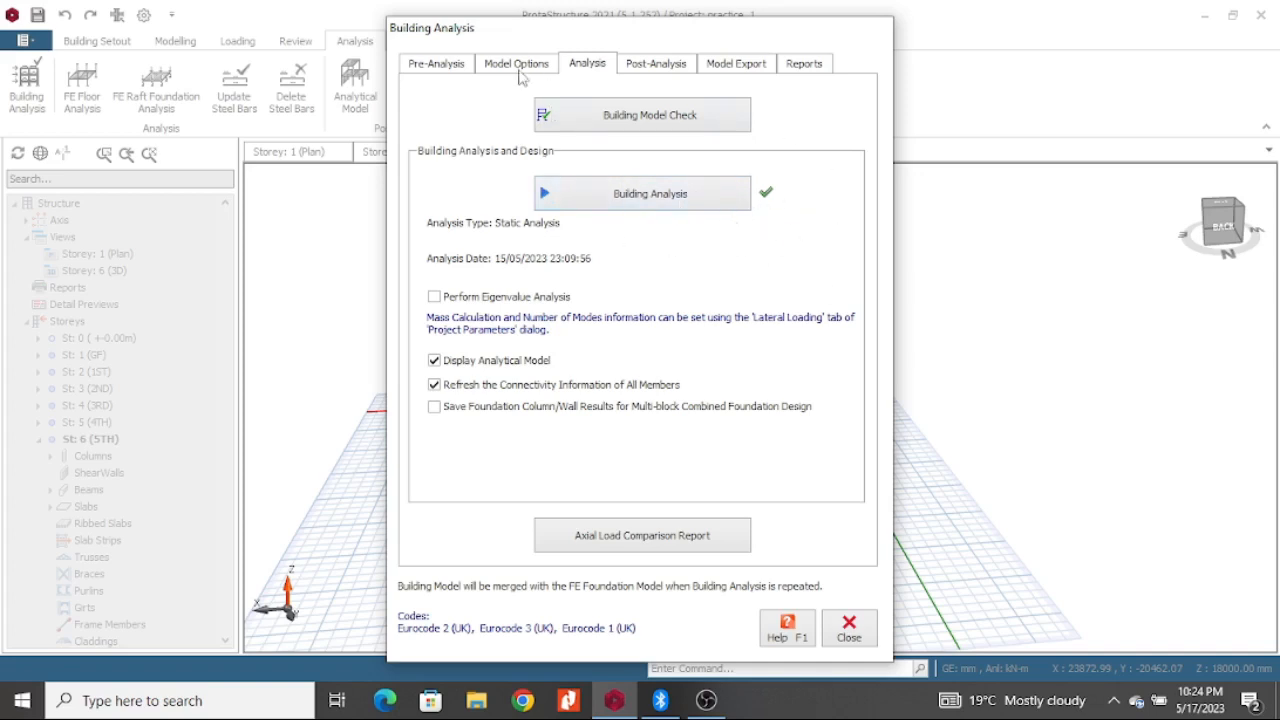
click(440, 64)
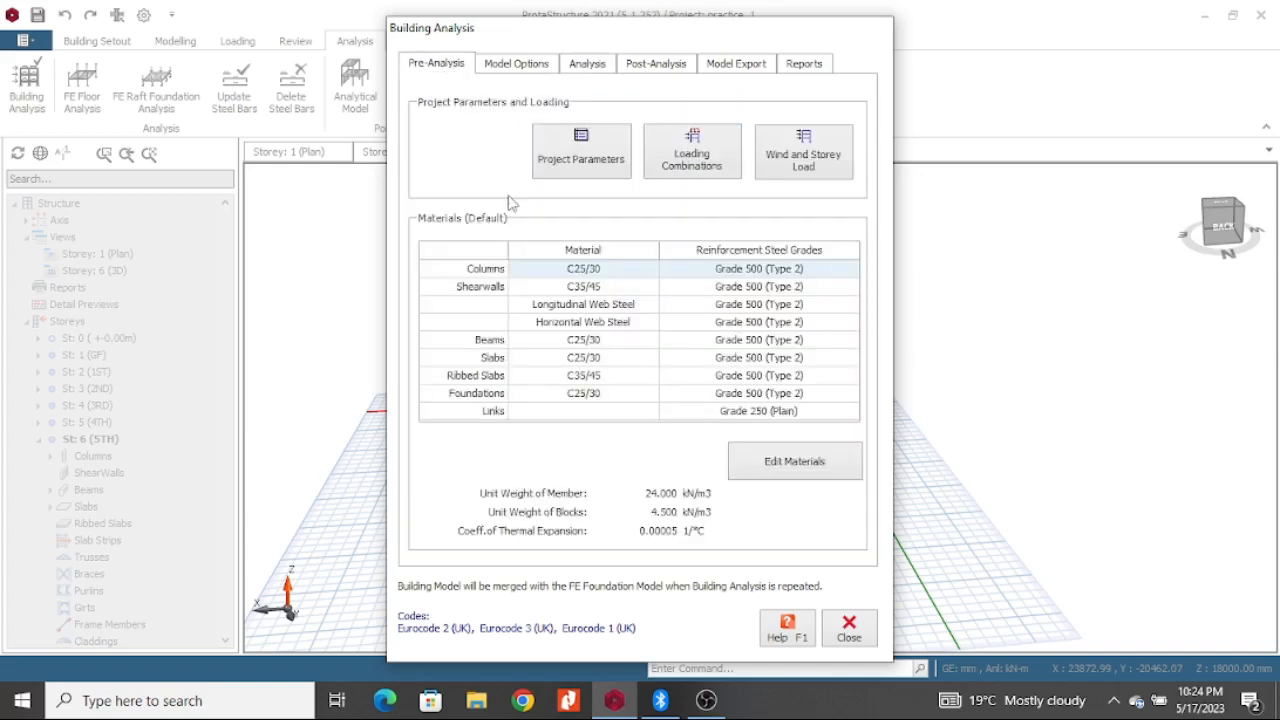
click(795, 463)
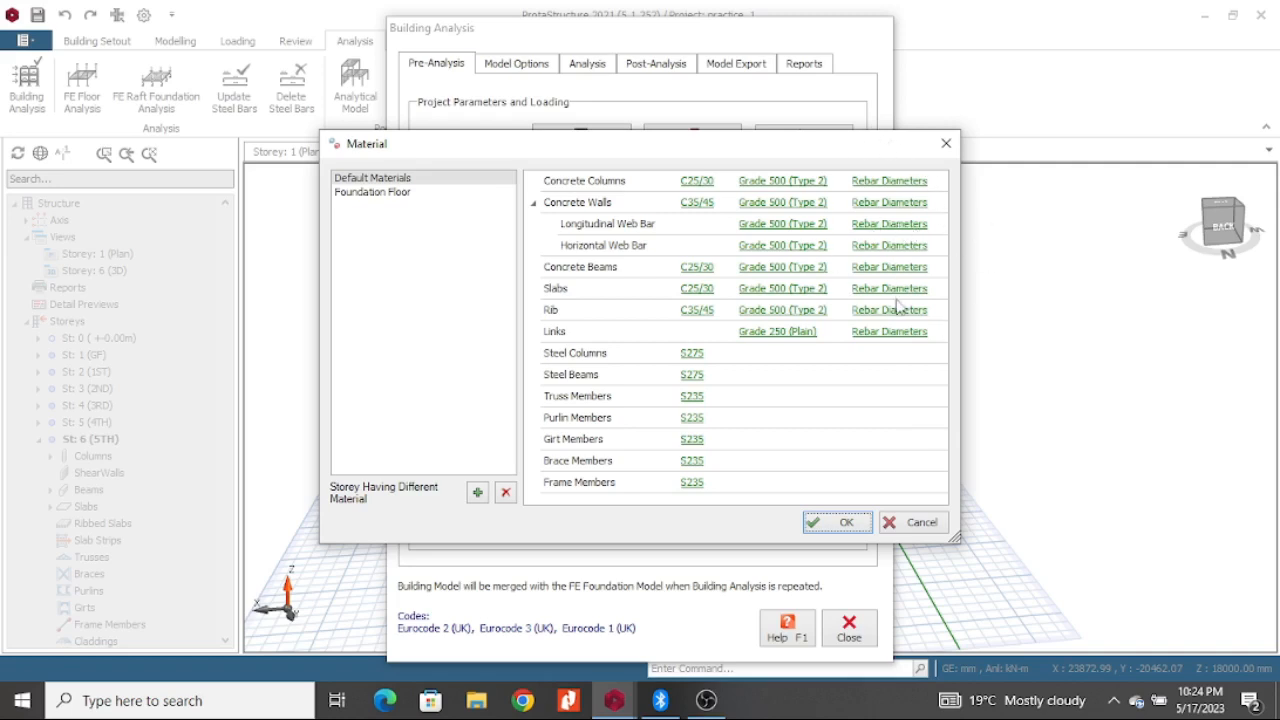
Step: Exclude the H25 and H32 bars from the concrete column rebar diameters and accept the table
click(900, 181)
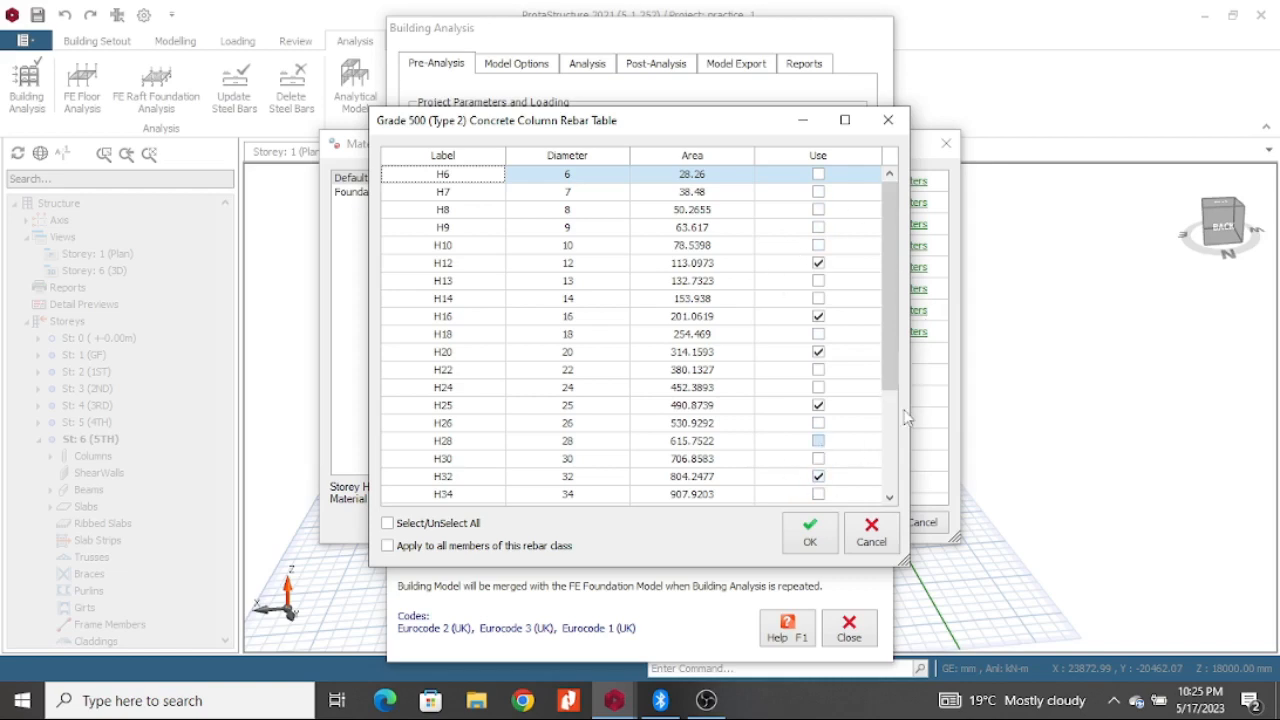
drag(756, 127, 593, 160)
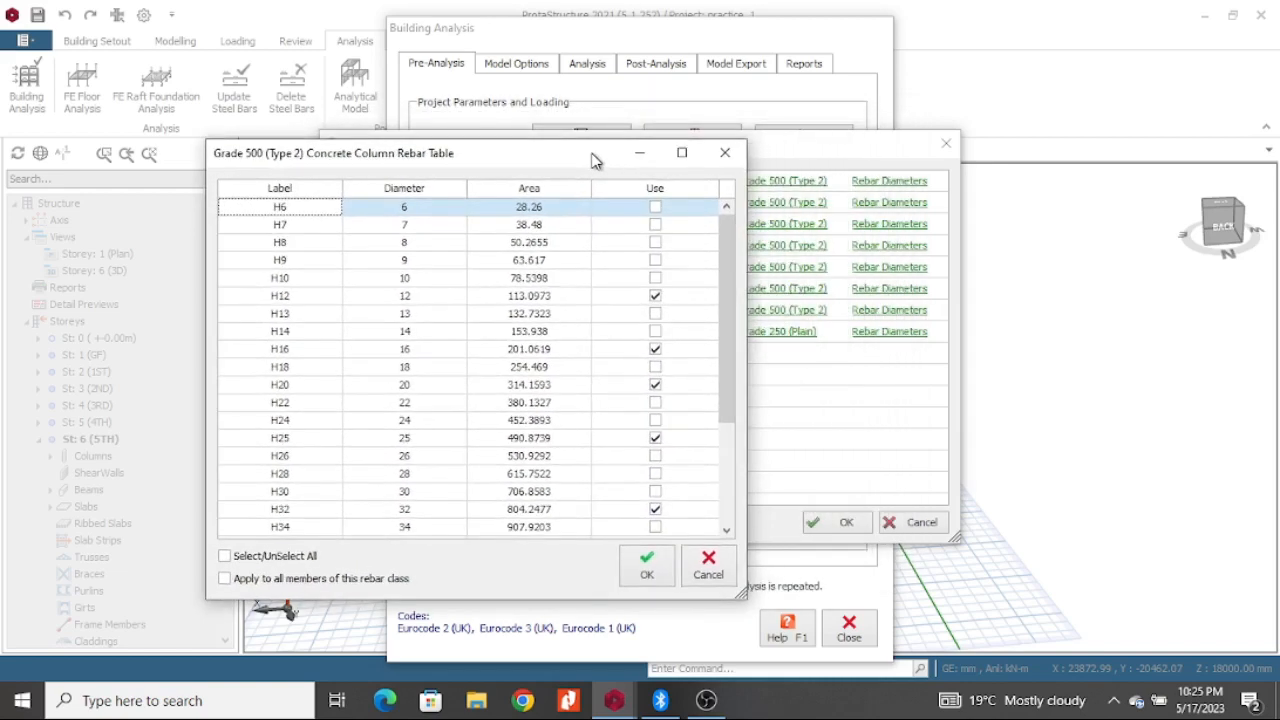
click(655, 509)
click(655, 438)
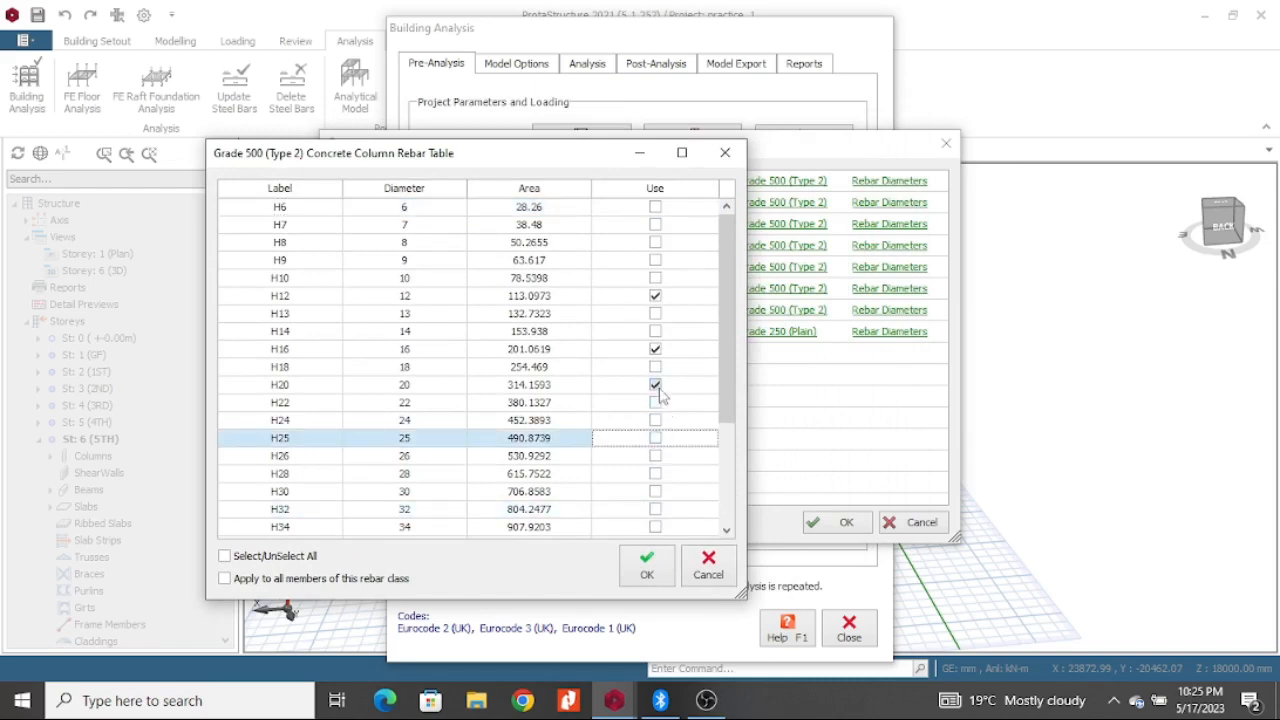
click(646, 565)
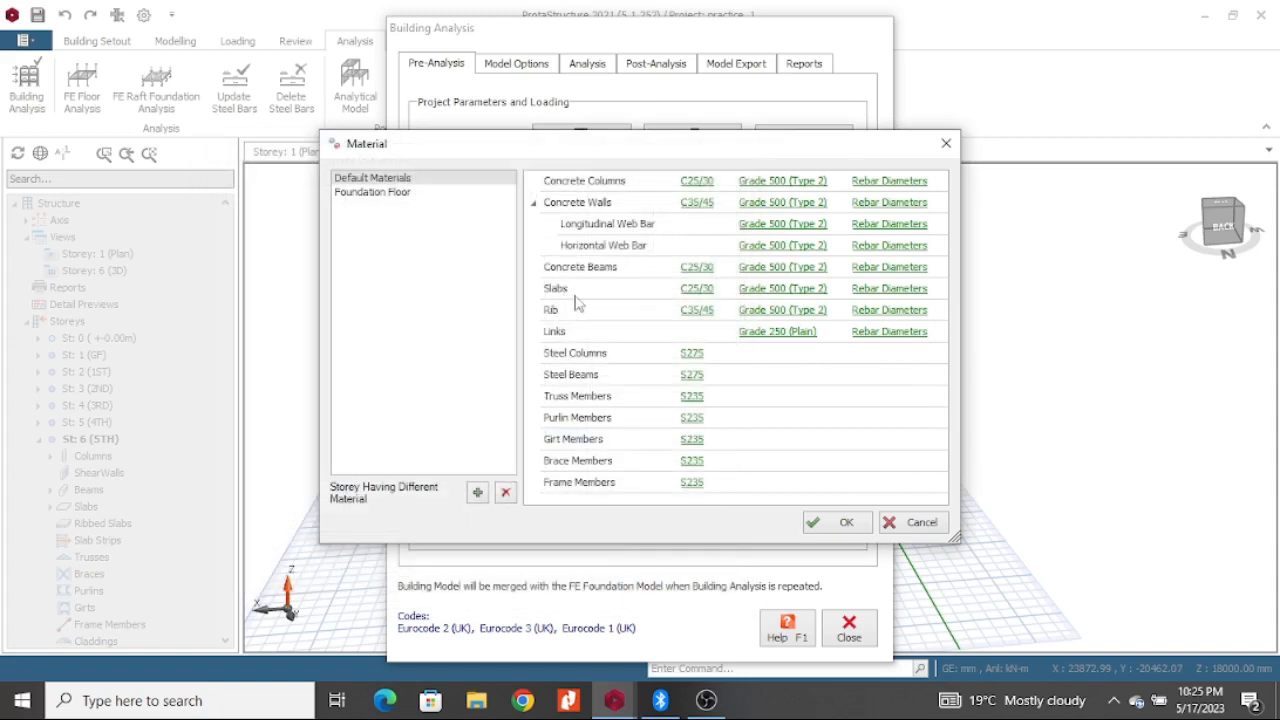
Step: Exclude H8, H10, H25 and H32 from the concrete beam rebar diameters, then recheck the column and beam rebar tables
click(884, 267)
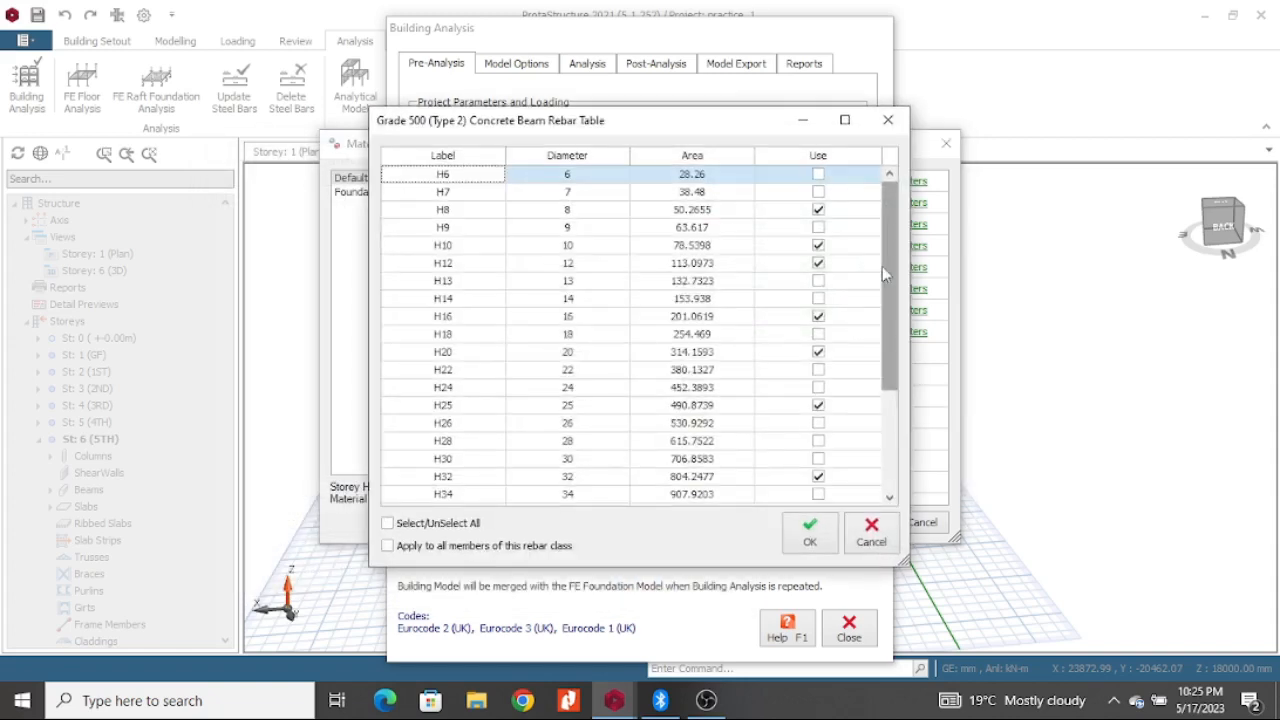
click(820, 474)
click(818, 407)
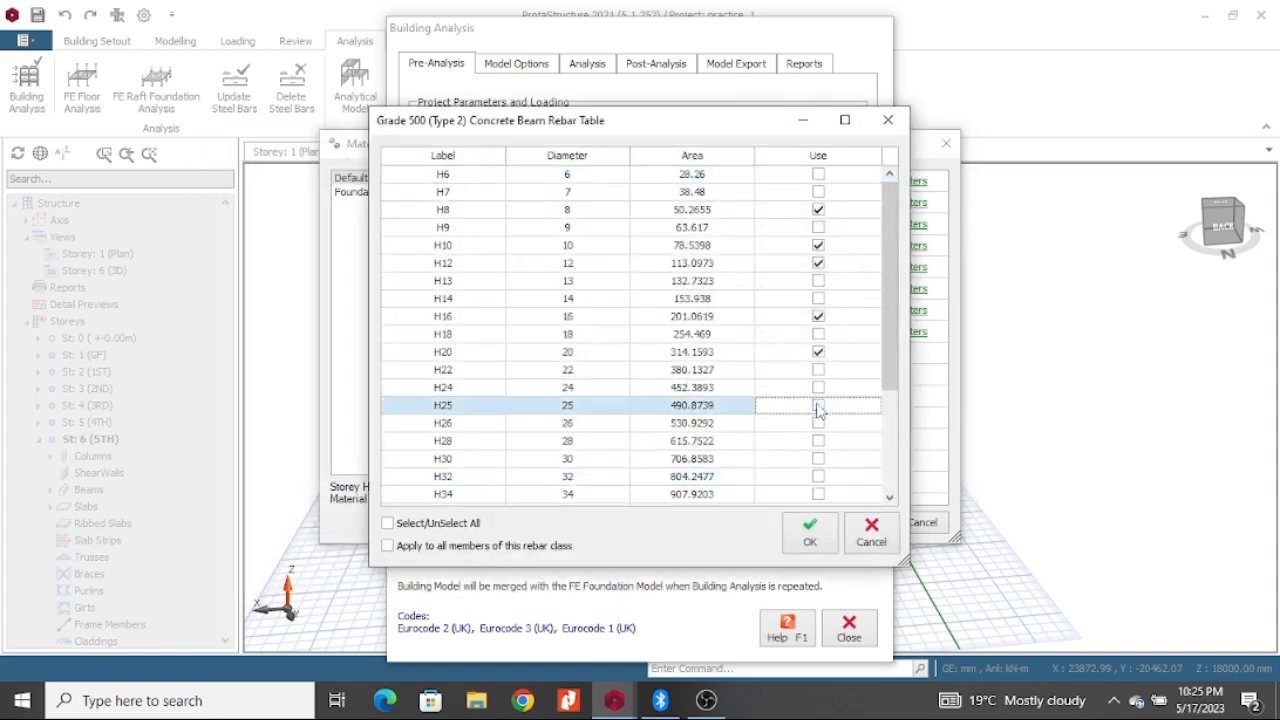
click(818, 352)
click(818, 355)
click(818, 245)
click(818, 211)
click(810, 532)
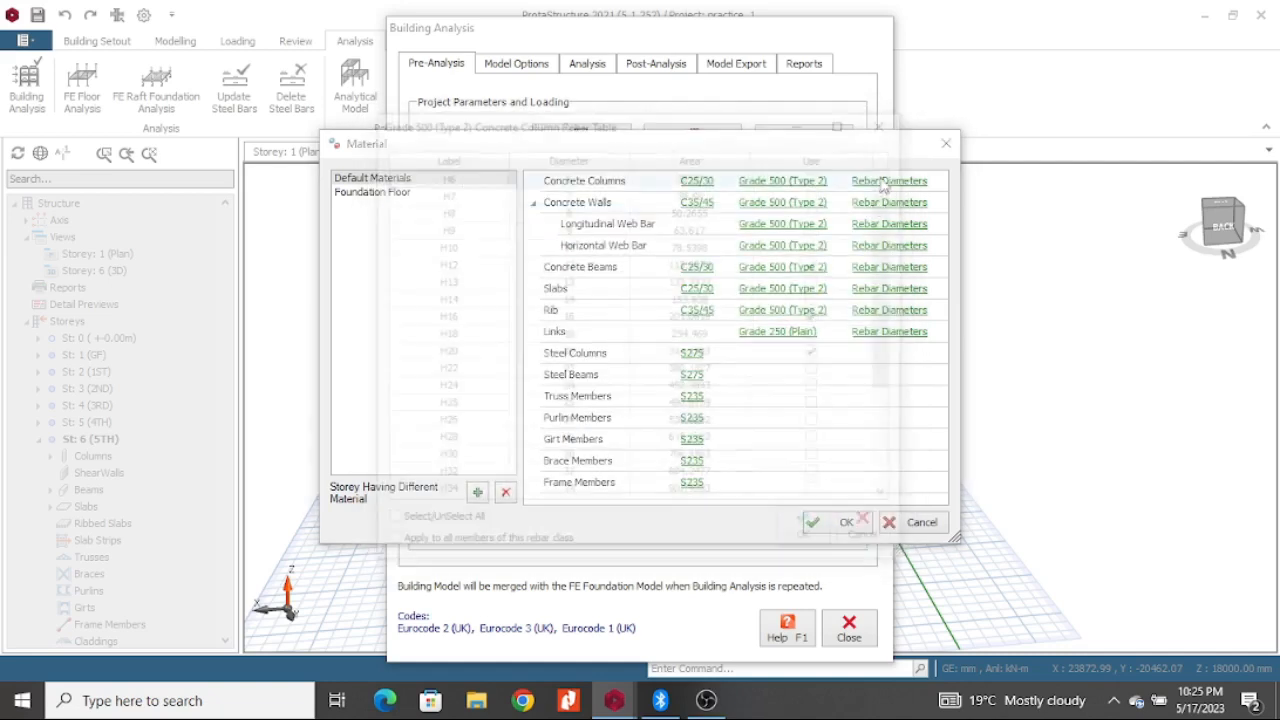
click(883, 183)
click(810, 532)
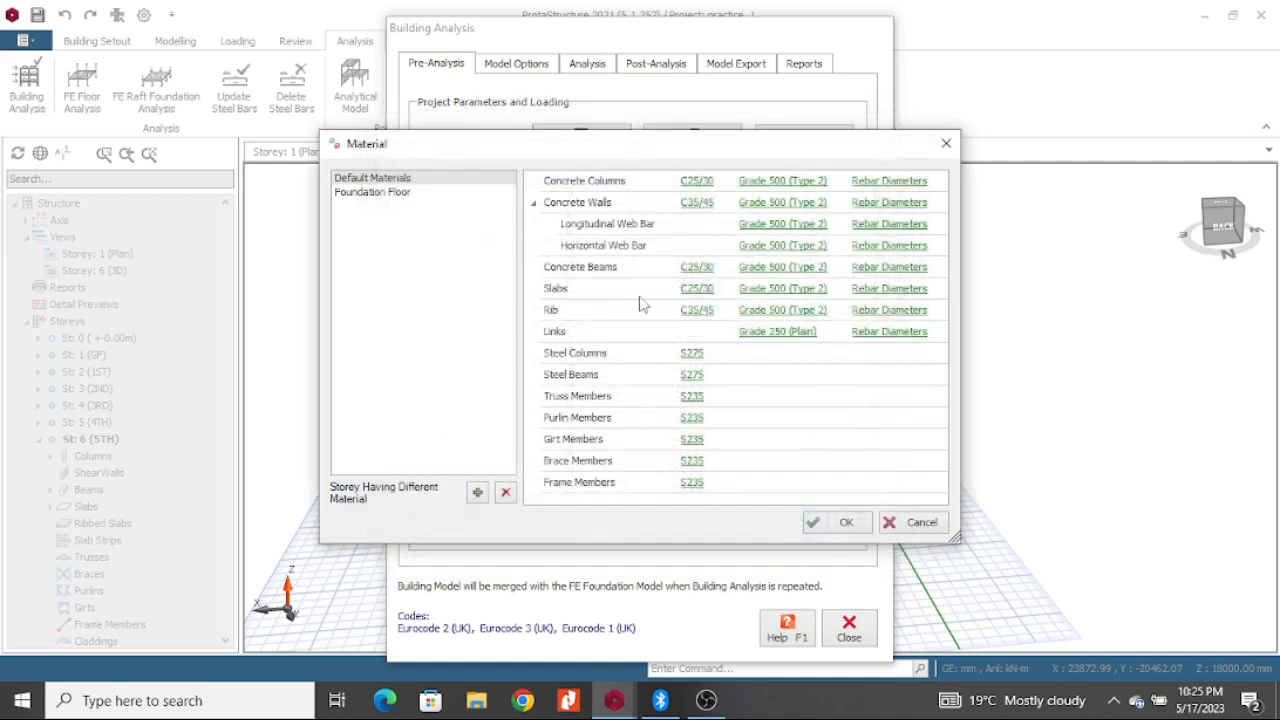
click(905, 267)
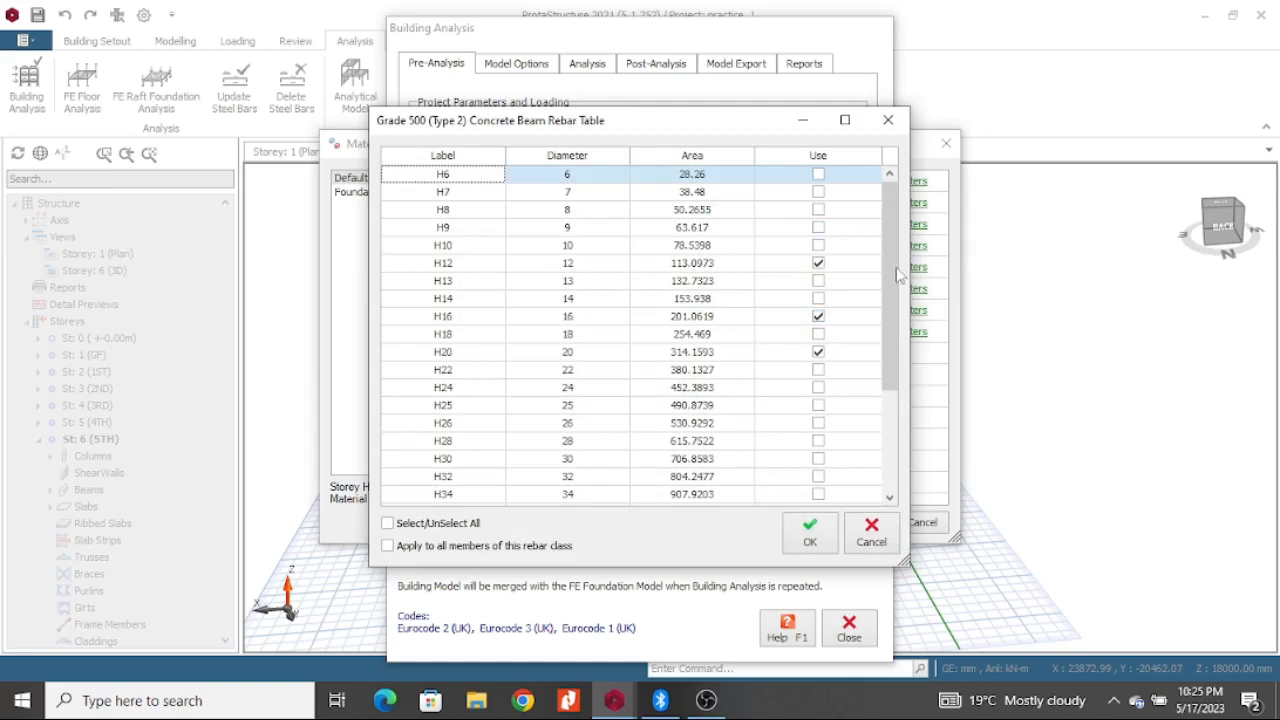
click(810, 532)
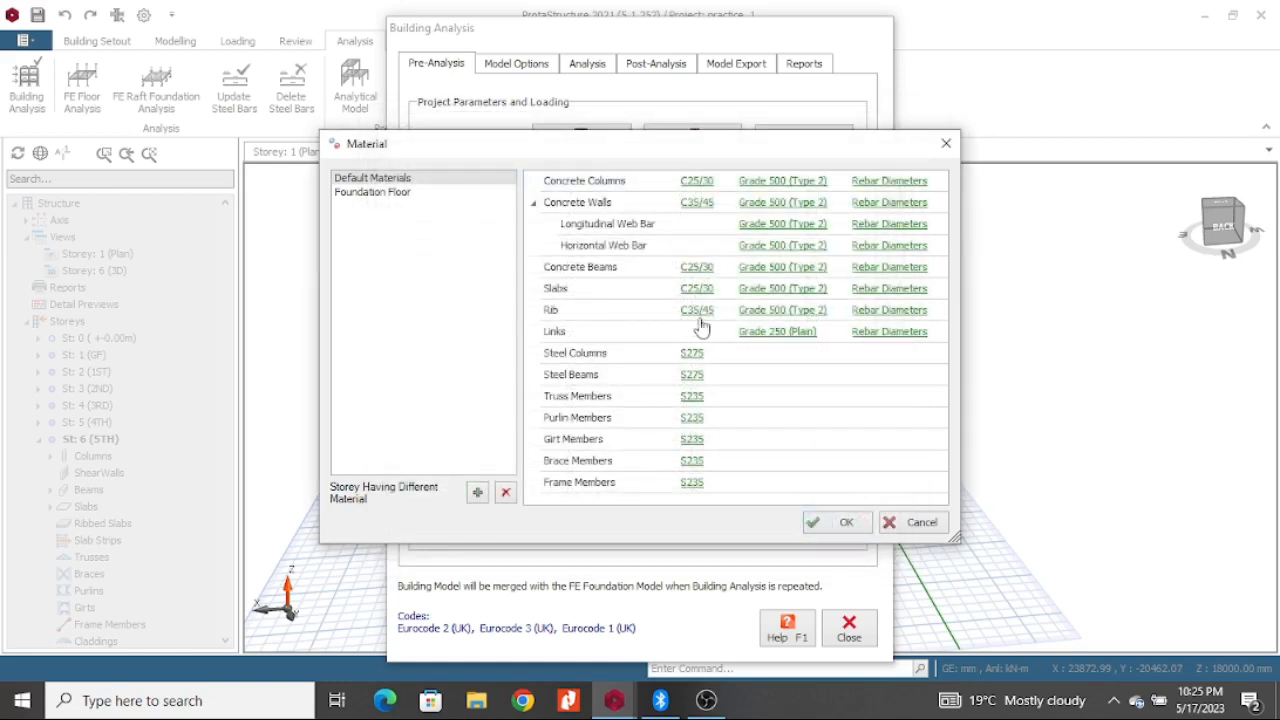
Step: Exclude the R12 and R16 bars from the default link rebar diameters and accept the table
click(889, 331)
click(818, 317)
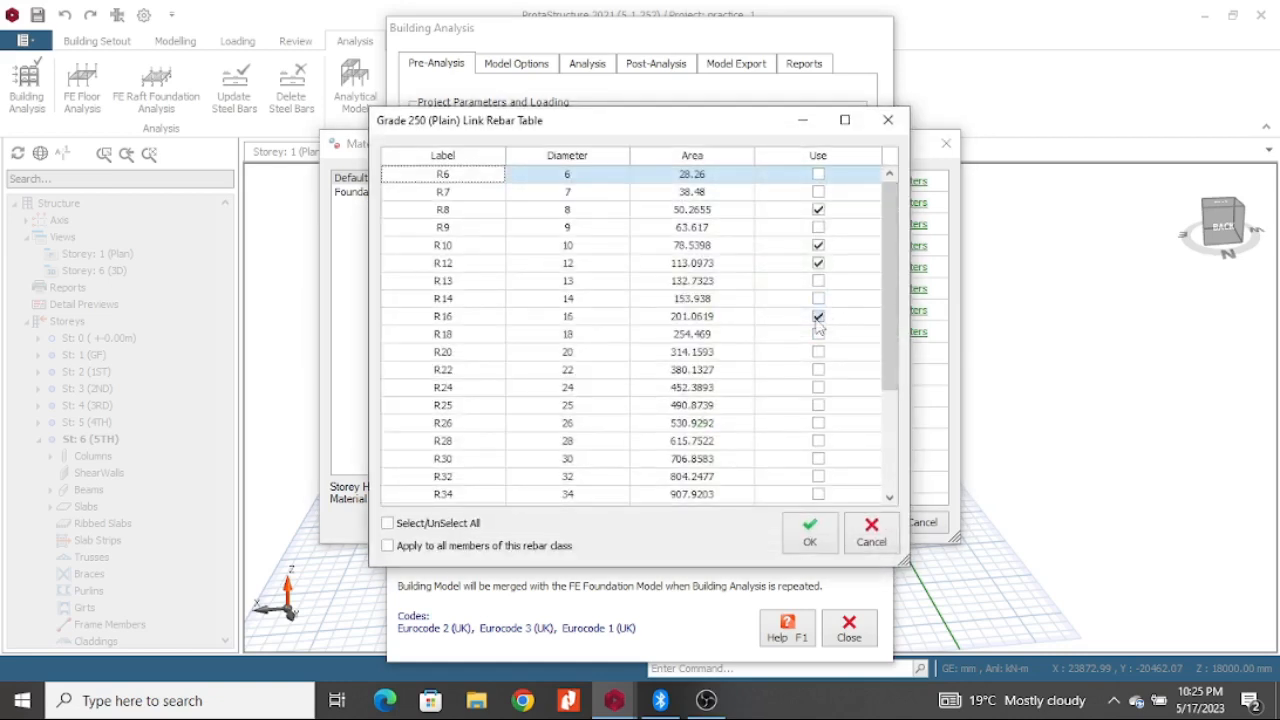
click(818, 318)
click(818, 264)
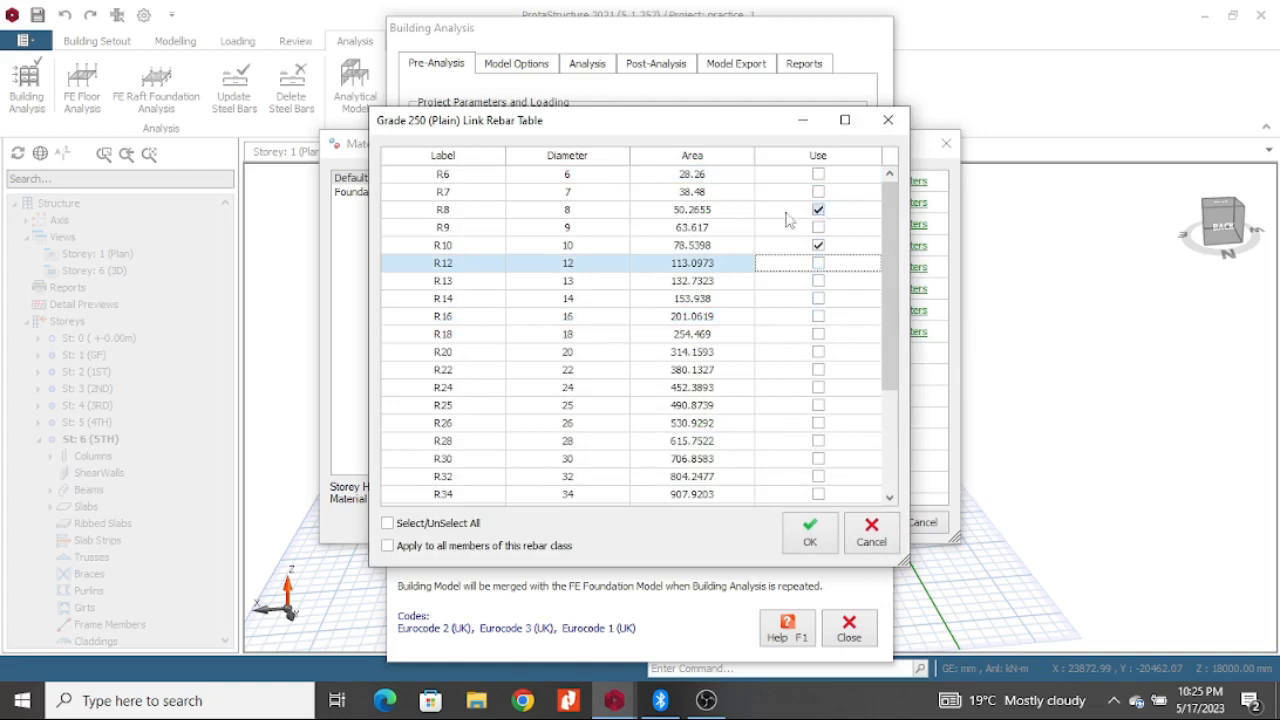
click(810, 530)
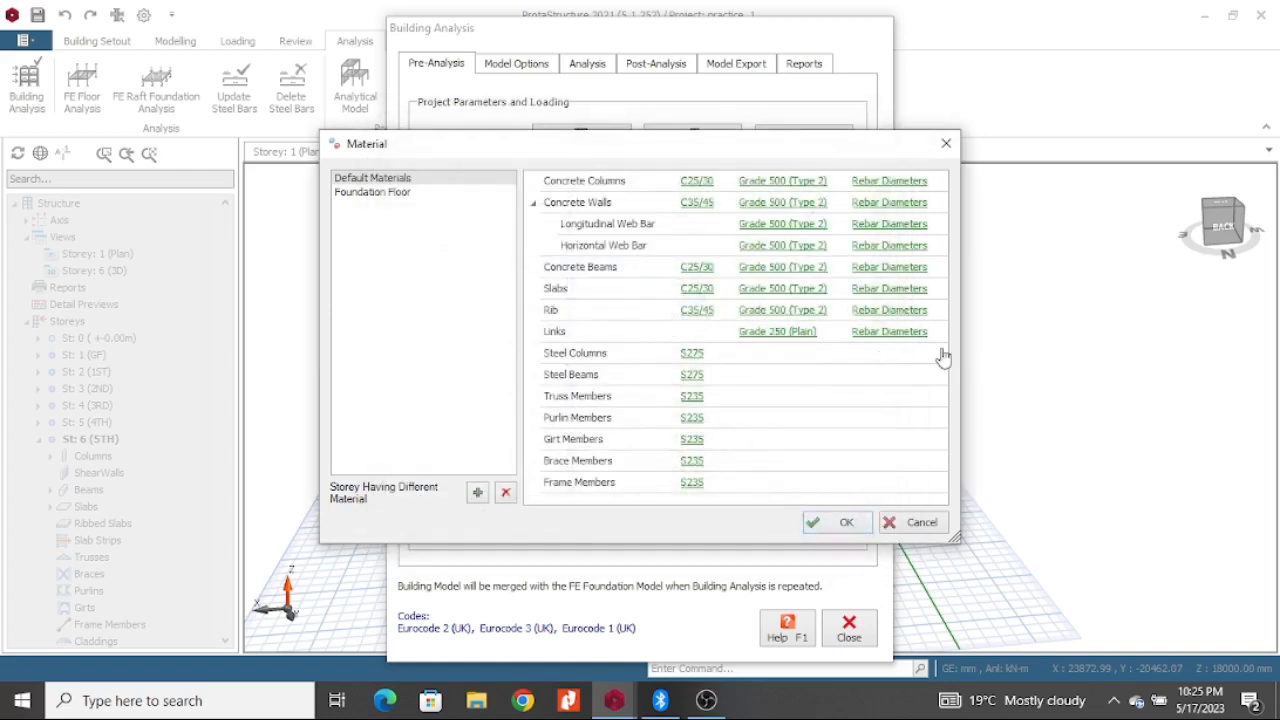
Step: Exclude the H16, H20, H25 and H32 bars from the slab rebar diameters and accept the table
click(895, 288)
click(818, 476)
click(818, 405)
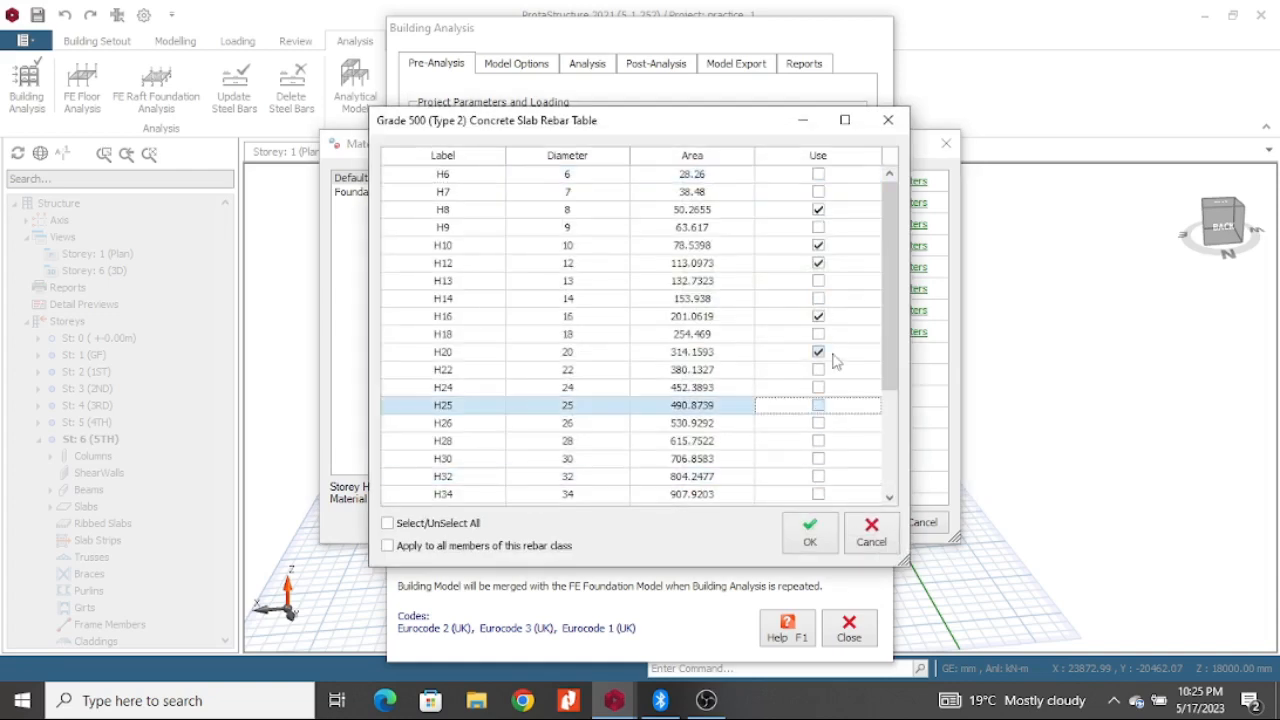
click(818, 352)
click(819, 317)
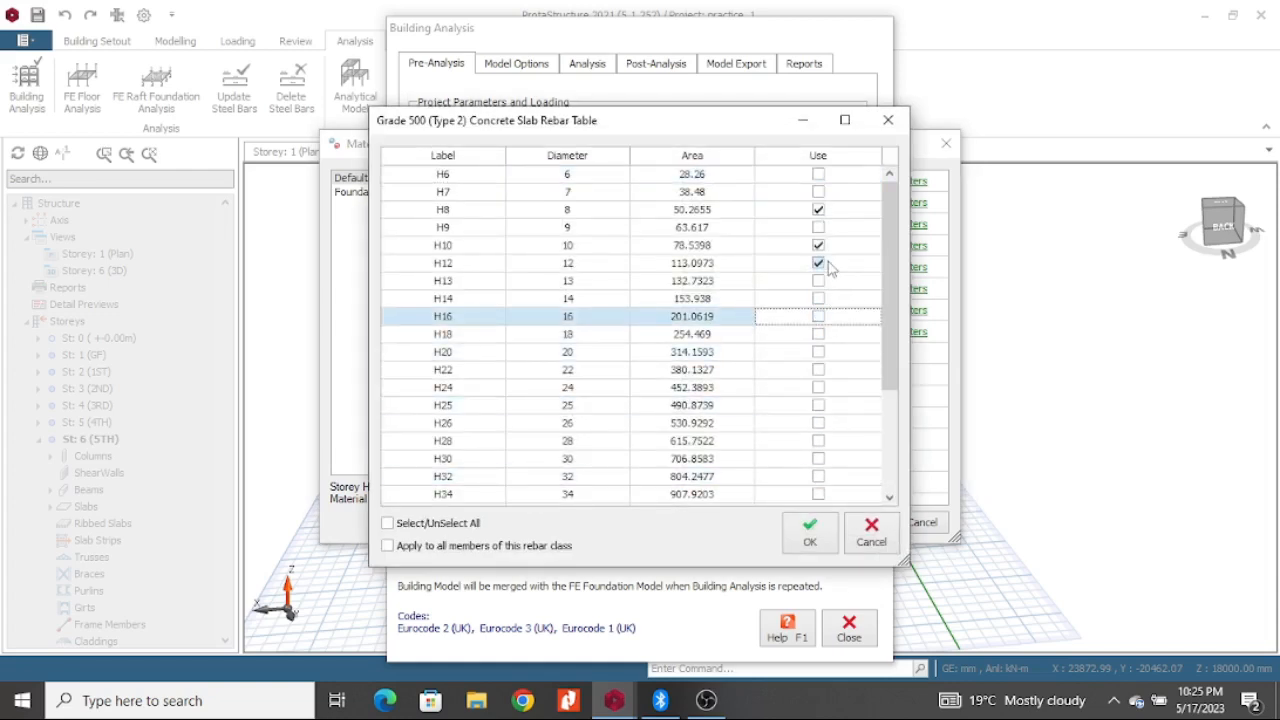
click(813, 533)
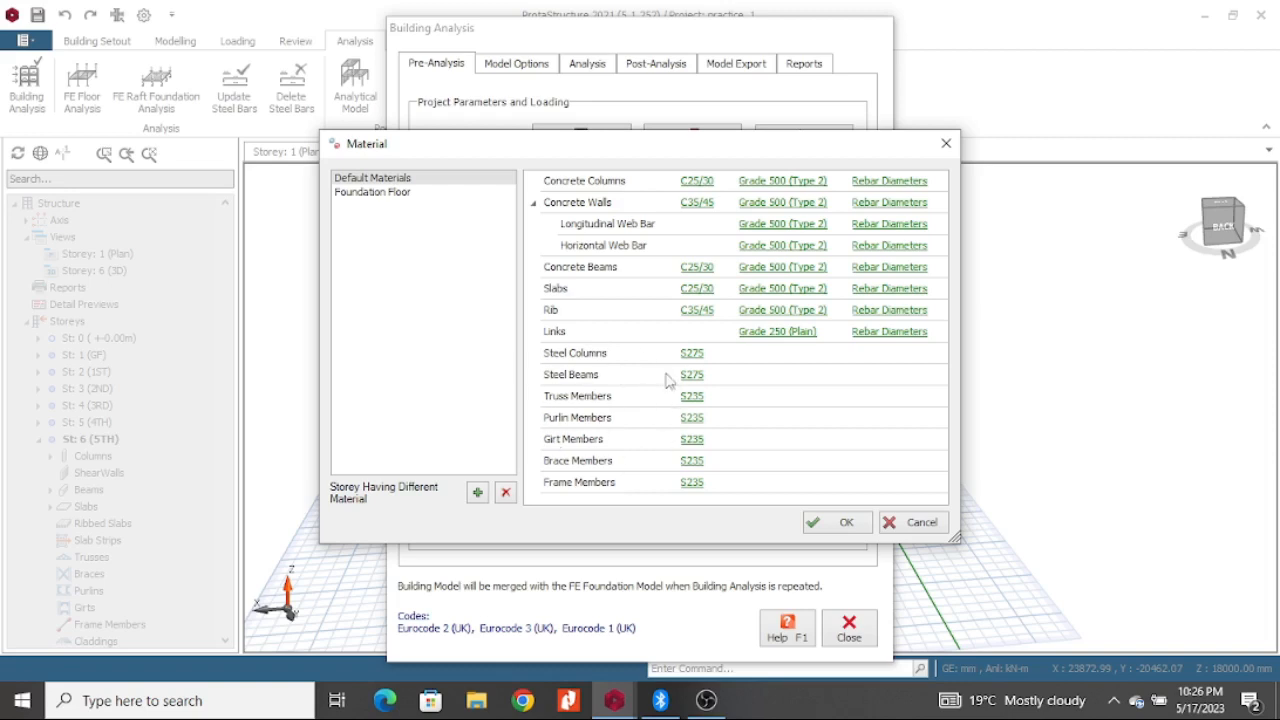
Step: For the foundation floor, include H12 and exclude H25 and H32 from the foundation rebar diameters, then recheck the table
click(374, 192)
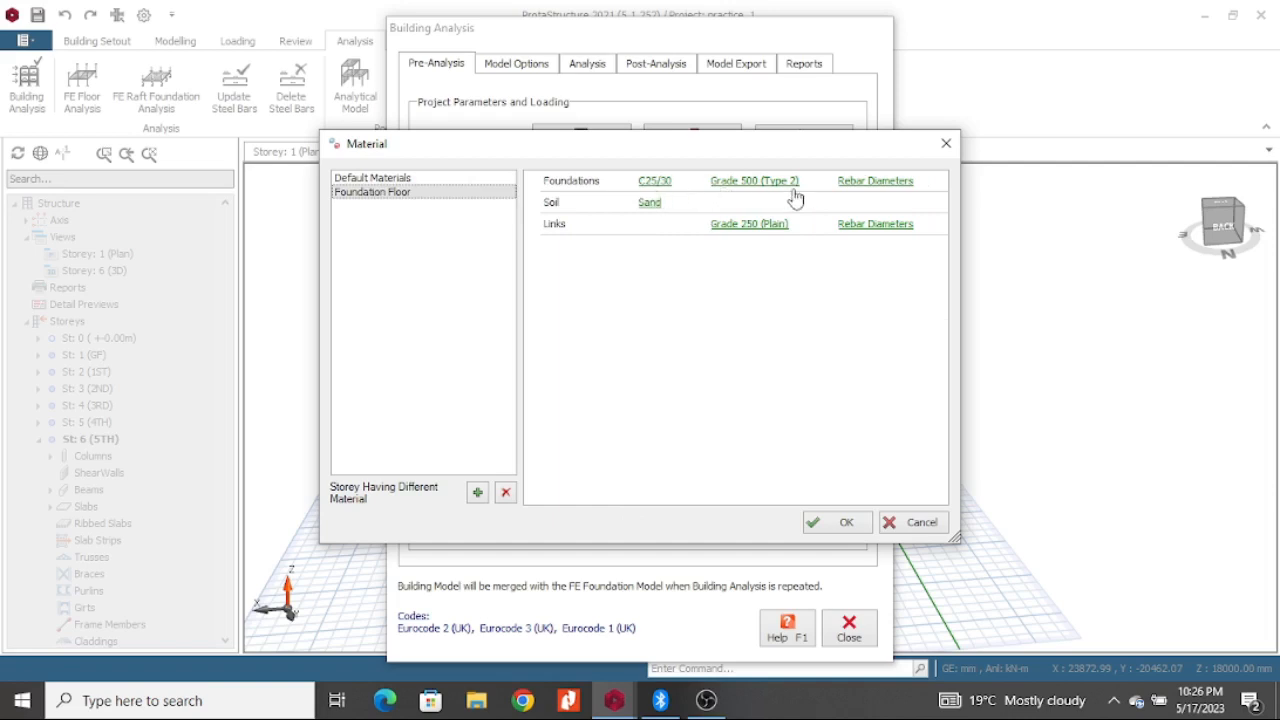
click(871, 186)
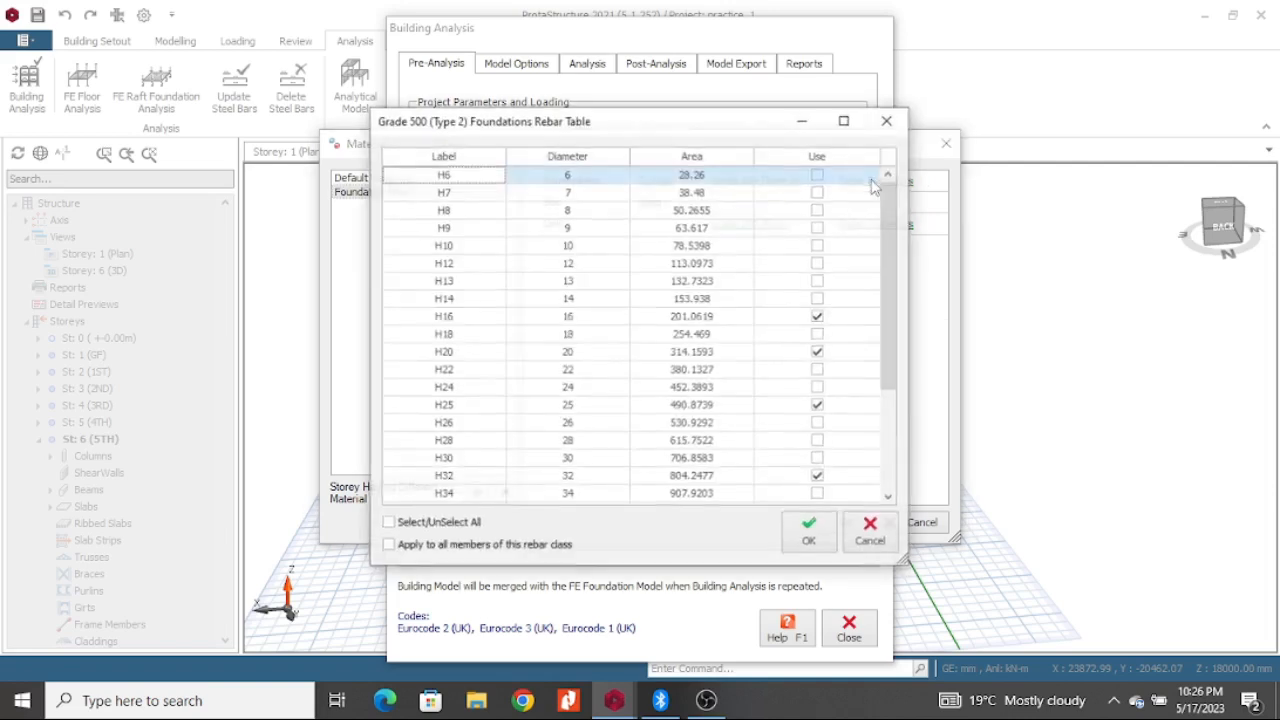
click(818, 477)
click(818, 263)
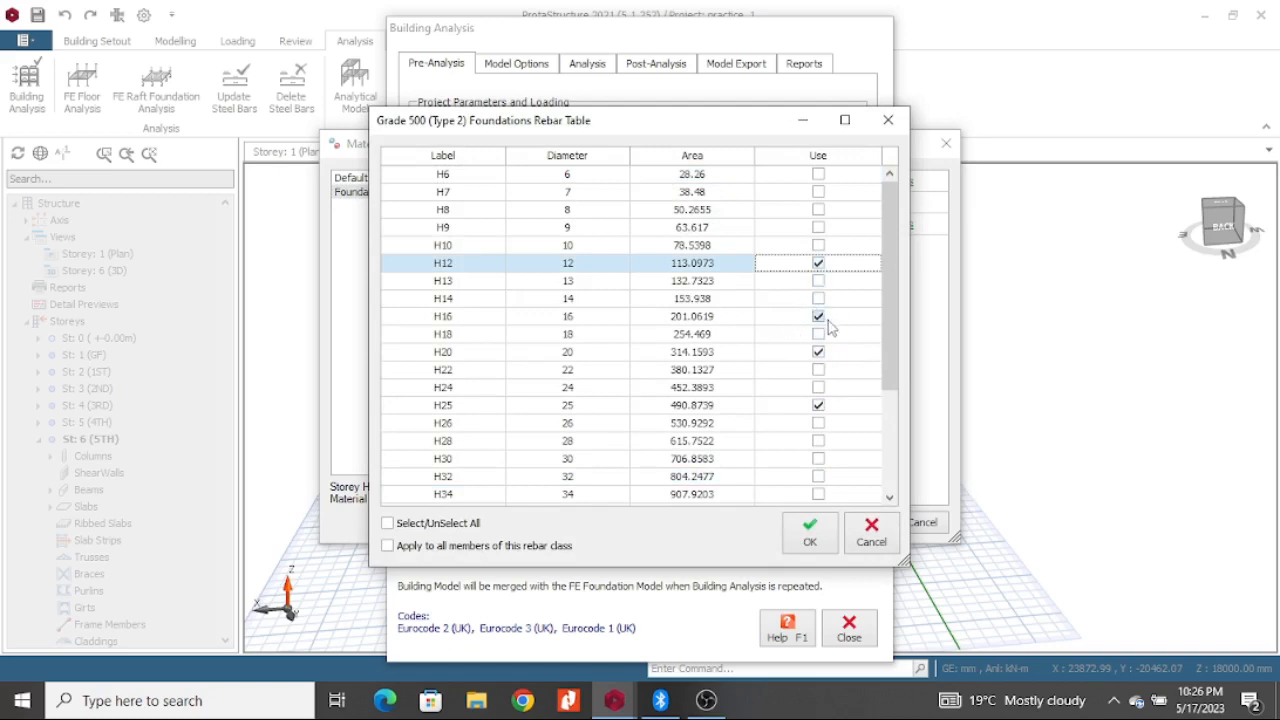
click(818, 405)
click(808, 538)
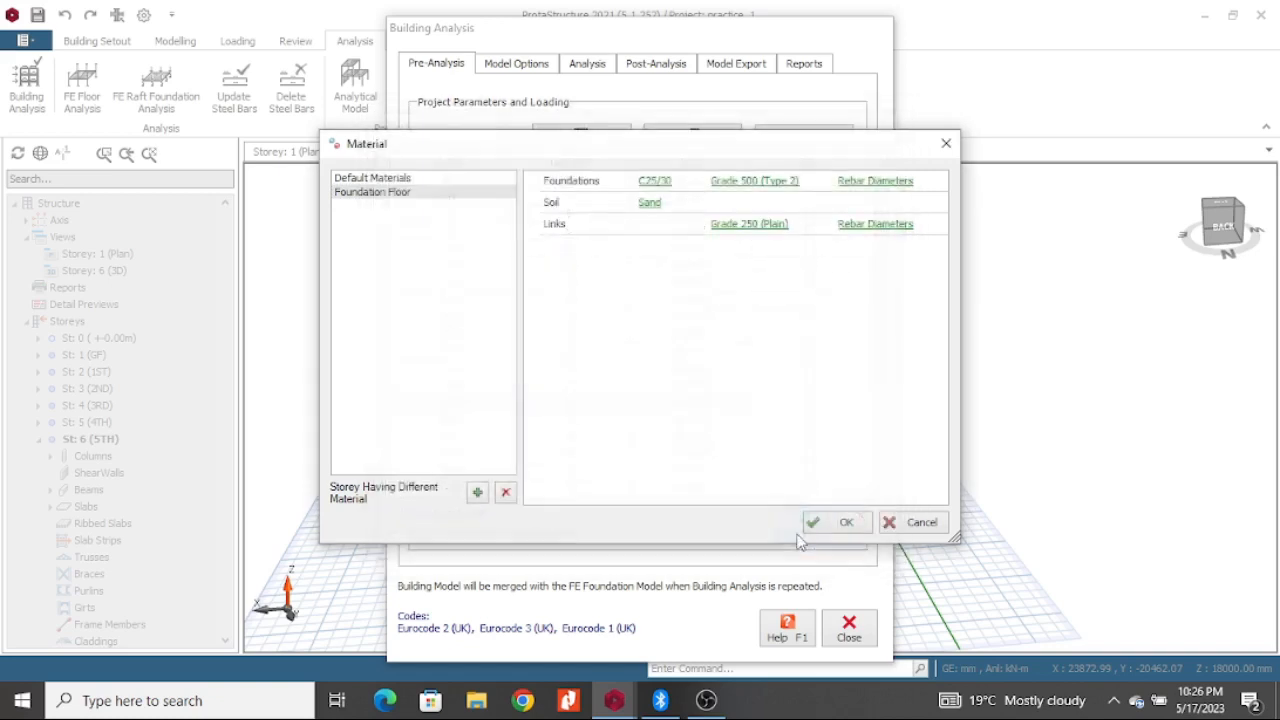
click(888, 176)
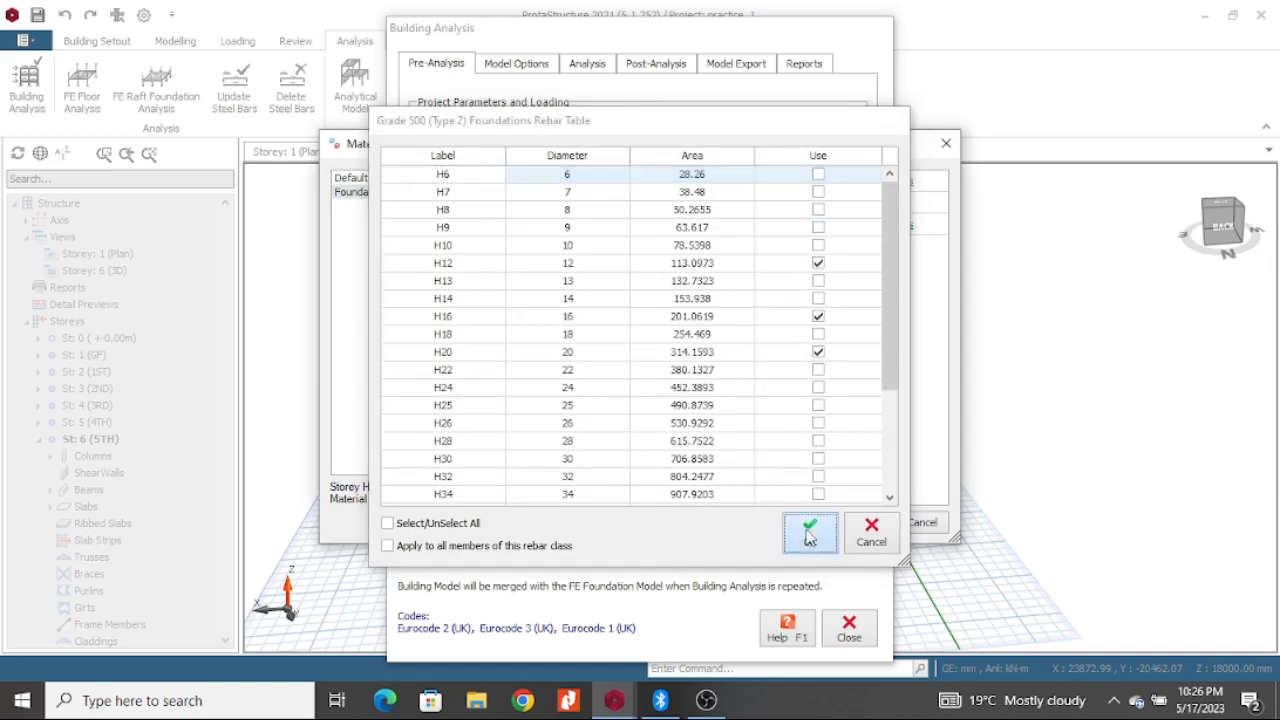
click(809, 533)
Step: Check the foundation link rebar diameters and accept all the material changes
click(876, 226)
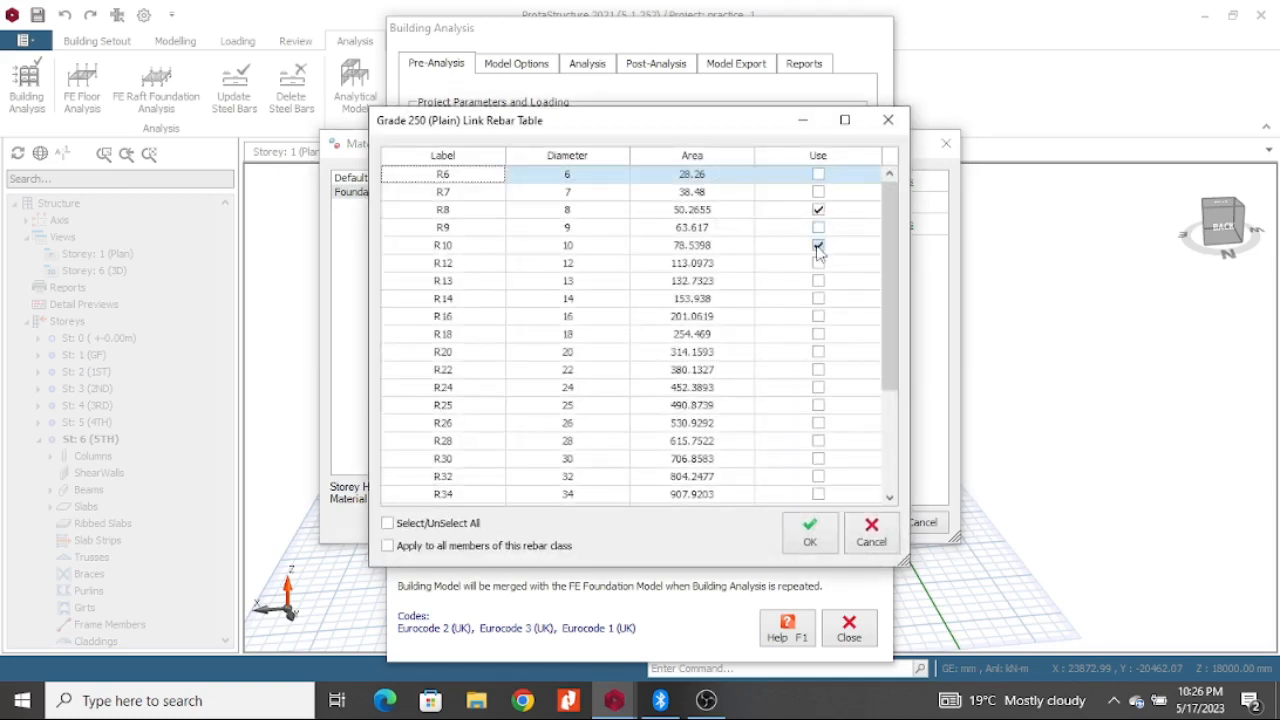
click(810, 532)
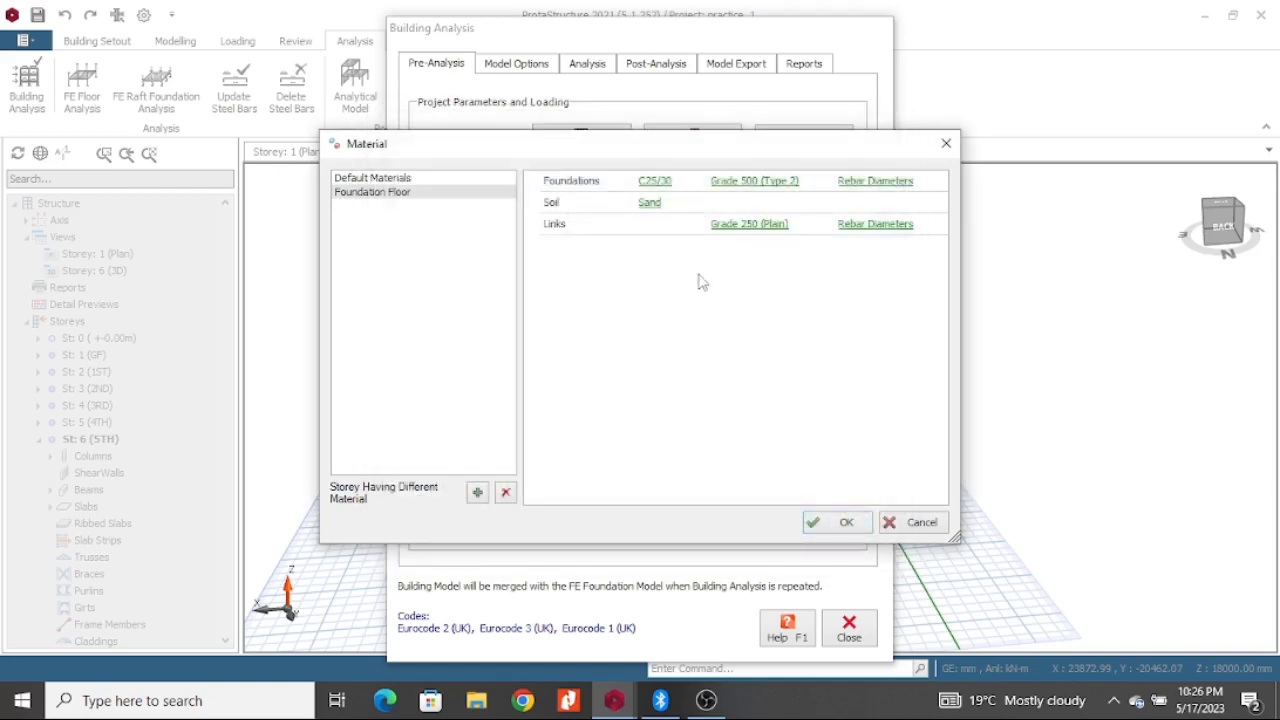
click(840, 523)
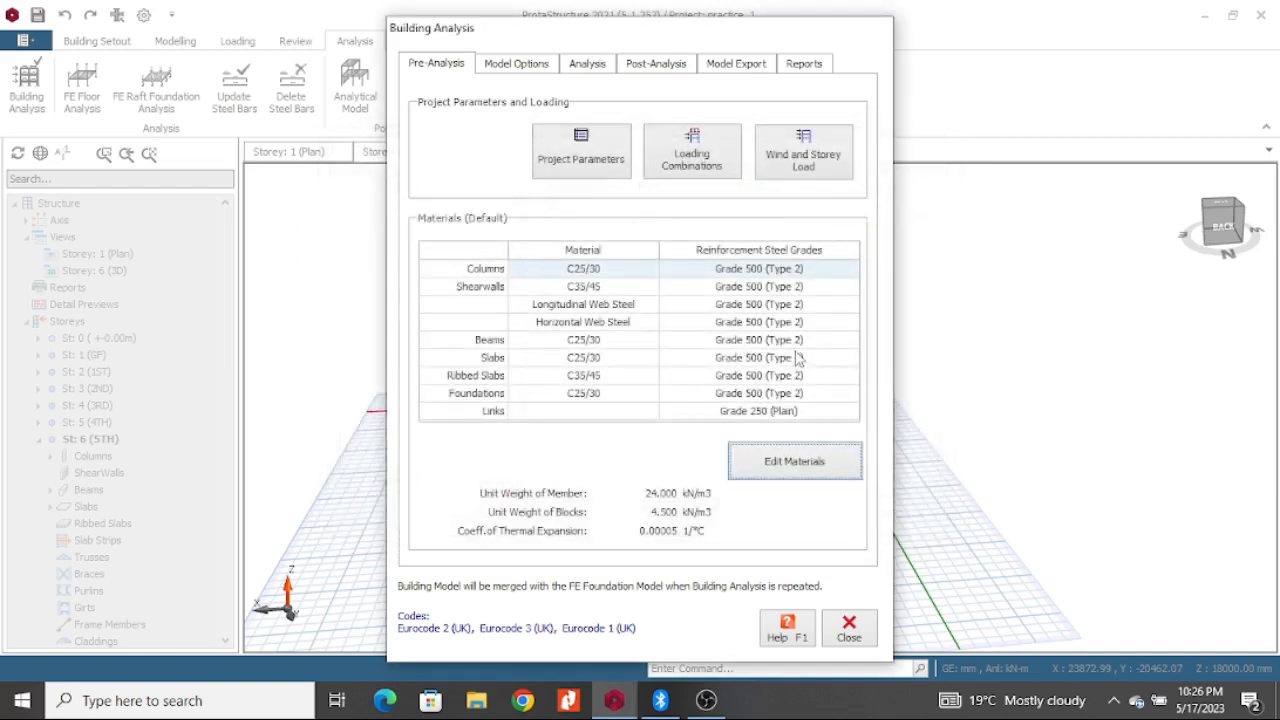
Step: Open the automatic load combination generator and turn off notional loading in the horizontal load combinations
click(729, 173)
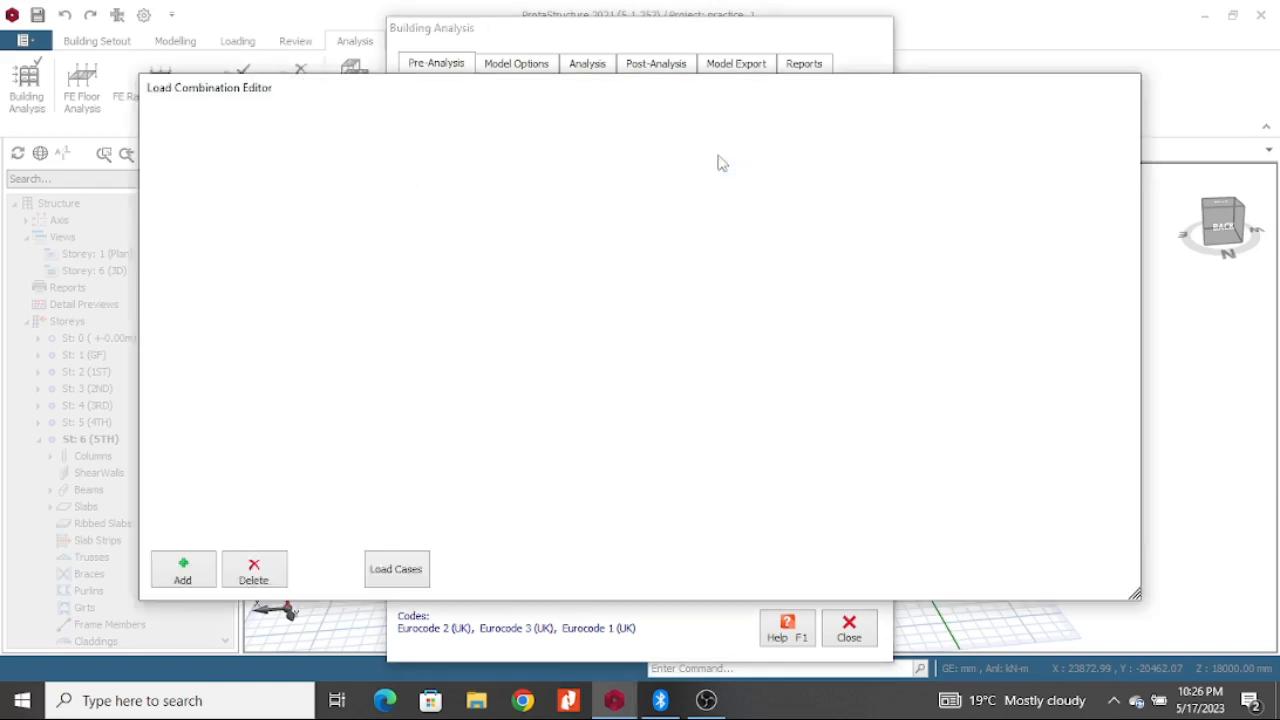
click(337, 566)
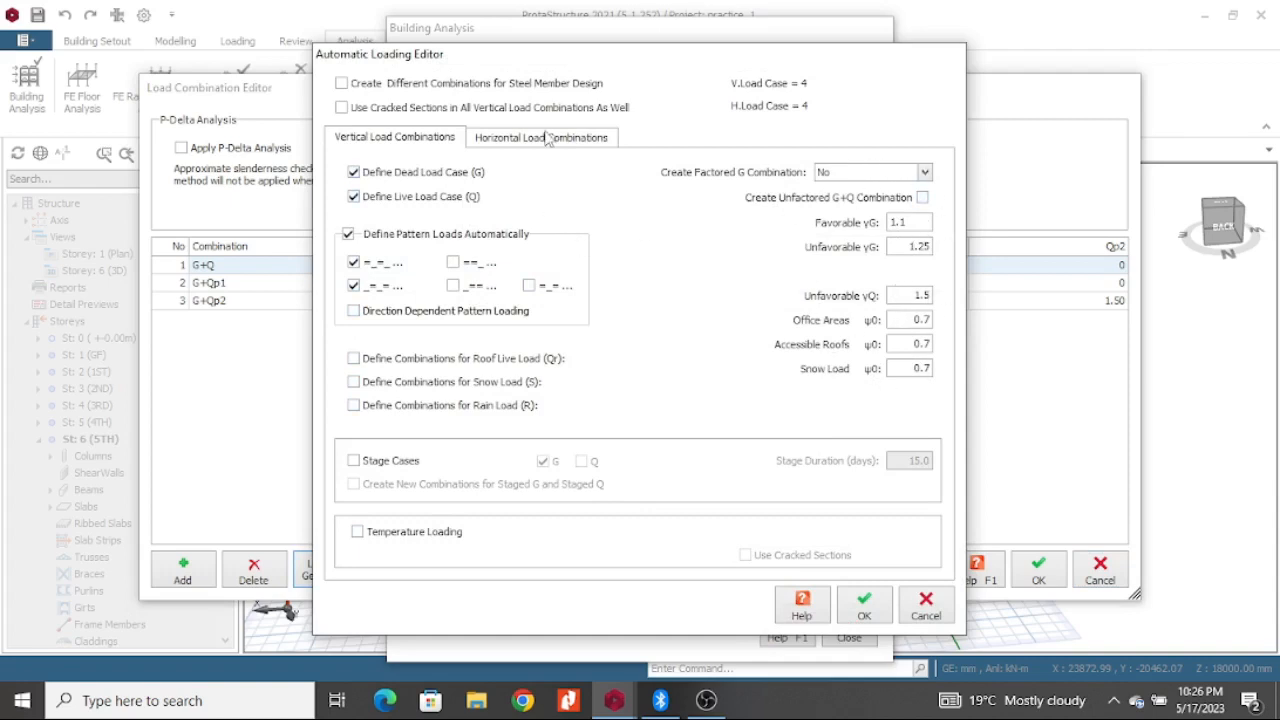
click(557, 147)
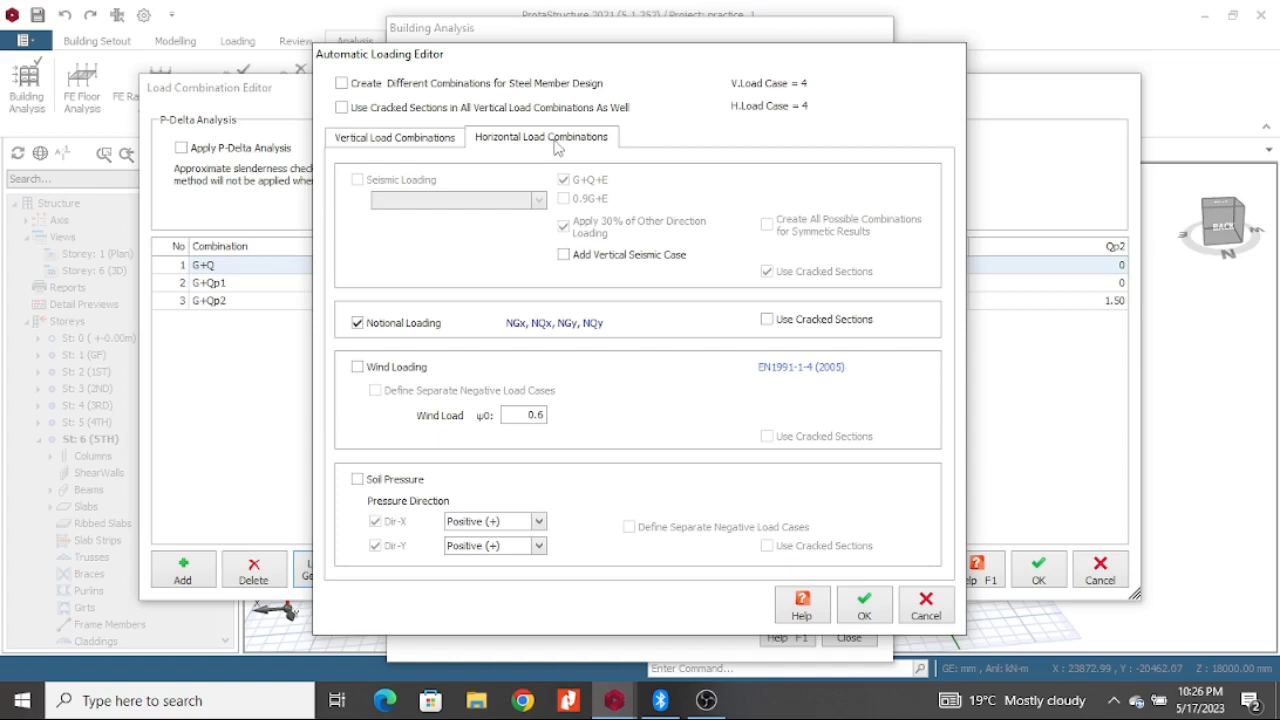
click(358, 323)
click(358, 323)
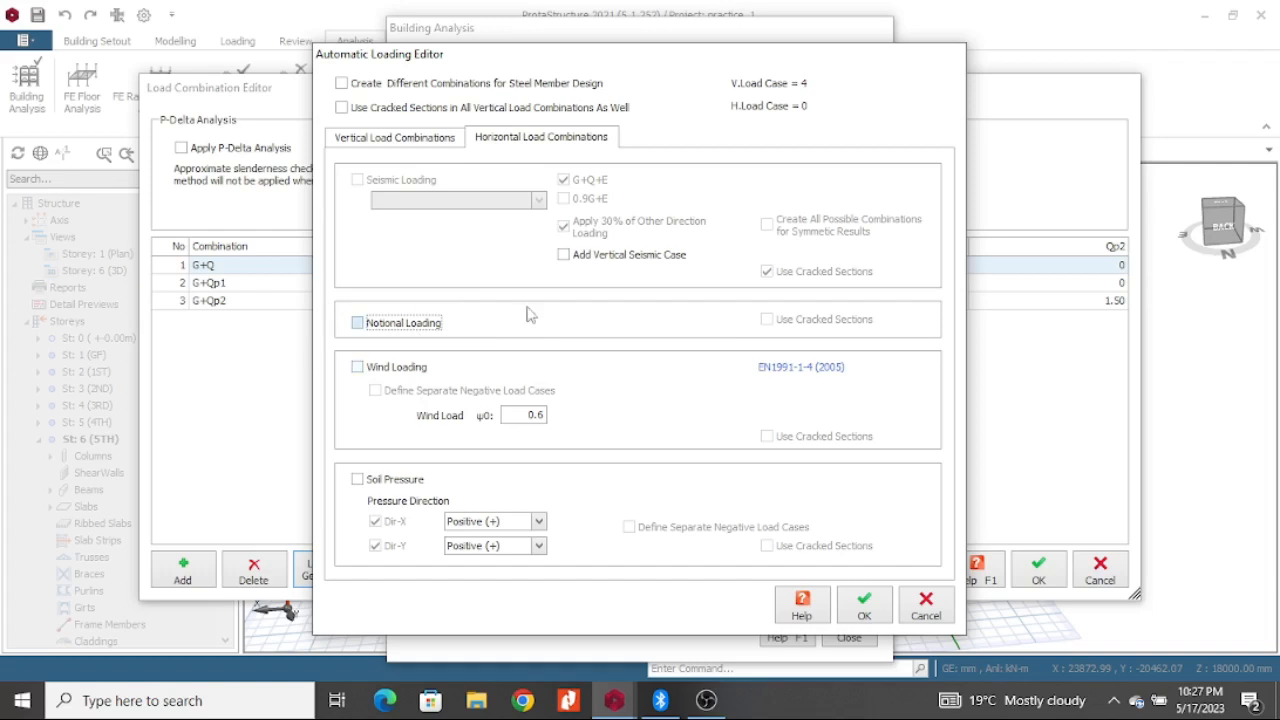
Step: Review the vertical load combinations, accept the load combinations while declining to invalidate the existing analysis results, and close the building analysis settings
click(400, 138)
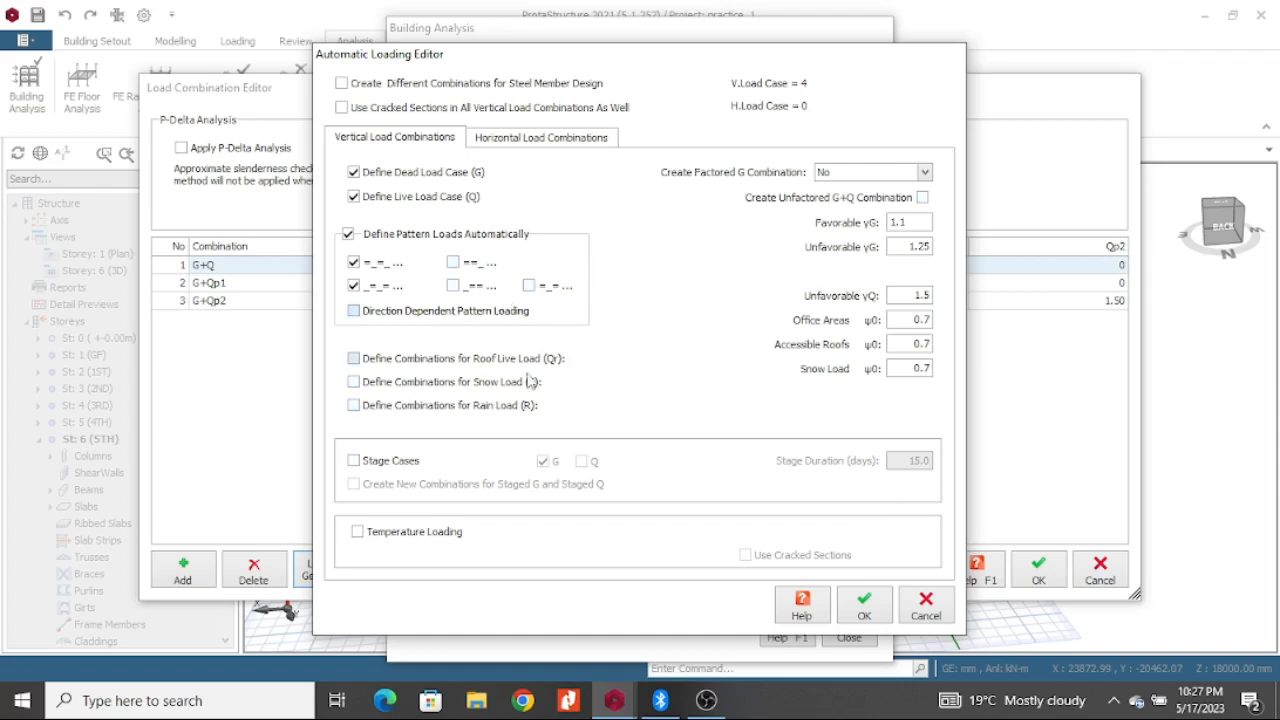
click(864, 605)
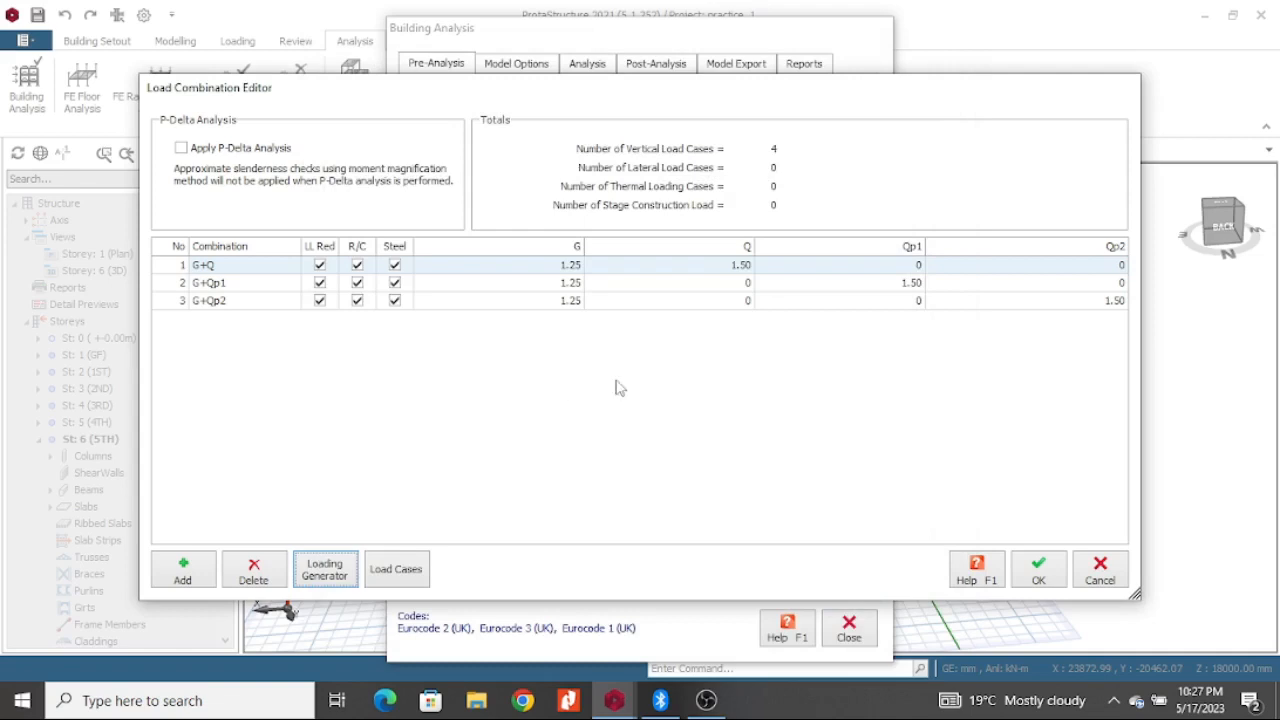
click(1034, 574)
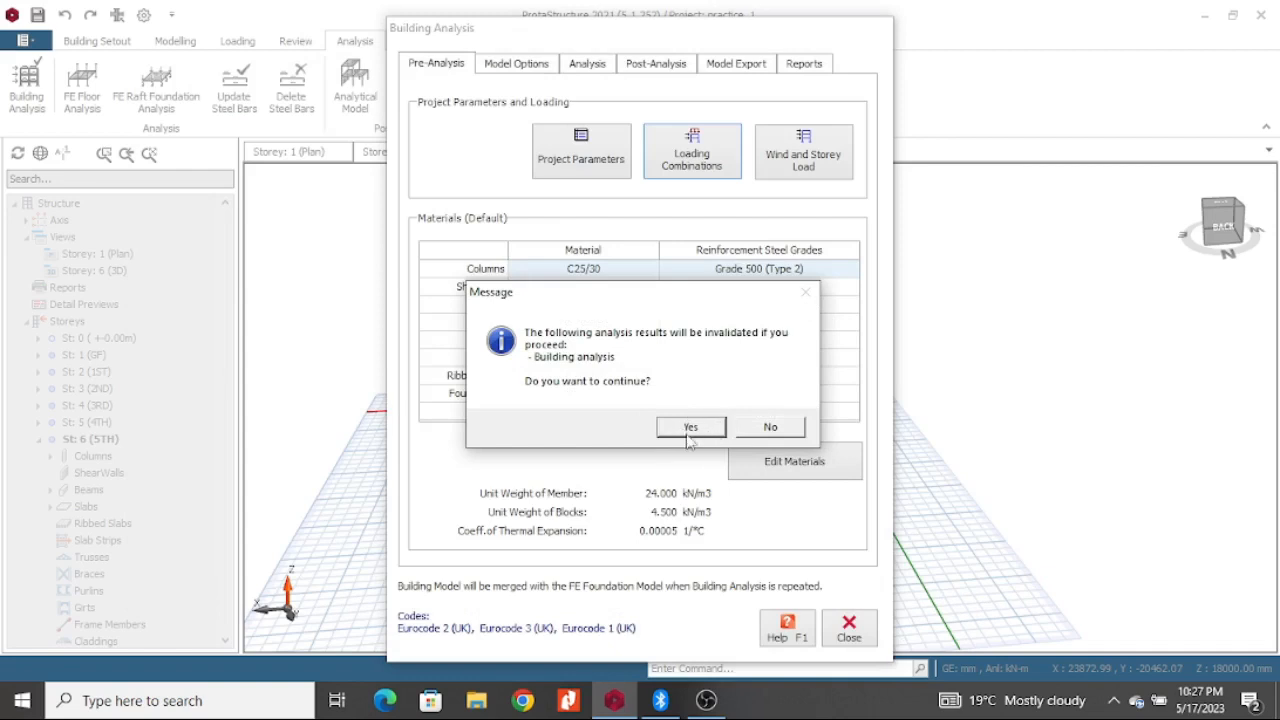
click(790, 435)
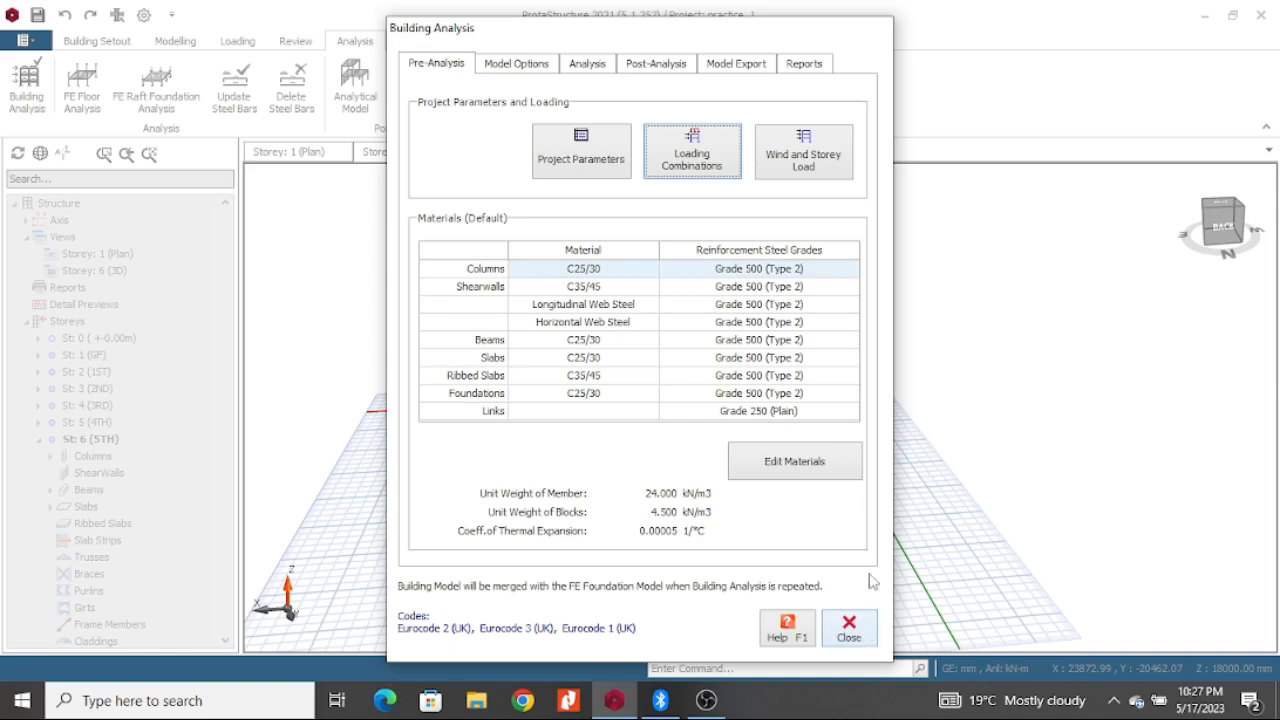
click(845, 628)
Step: Examine the 3D building model from several sides, including the beams and walls of the top storey
scroll(895, 314, up, 5)
scroll(895, 314, down, 4)
middle_drag(895, 314, 716, 308)
middle_drag(828, 248, 830, 270)
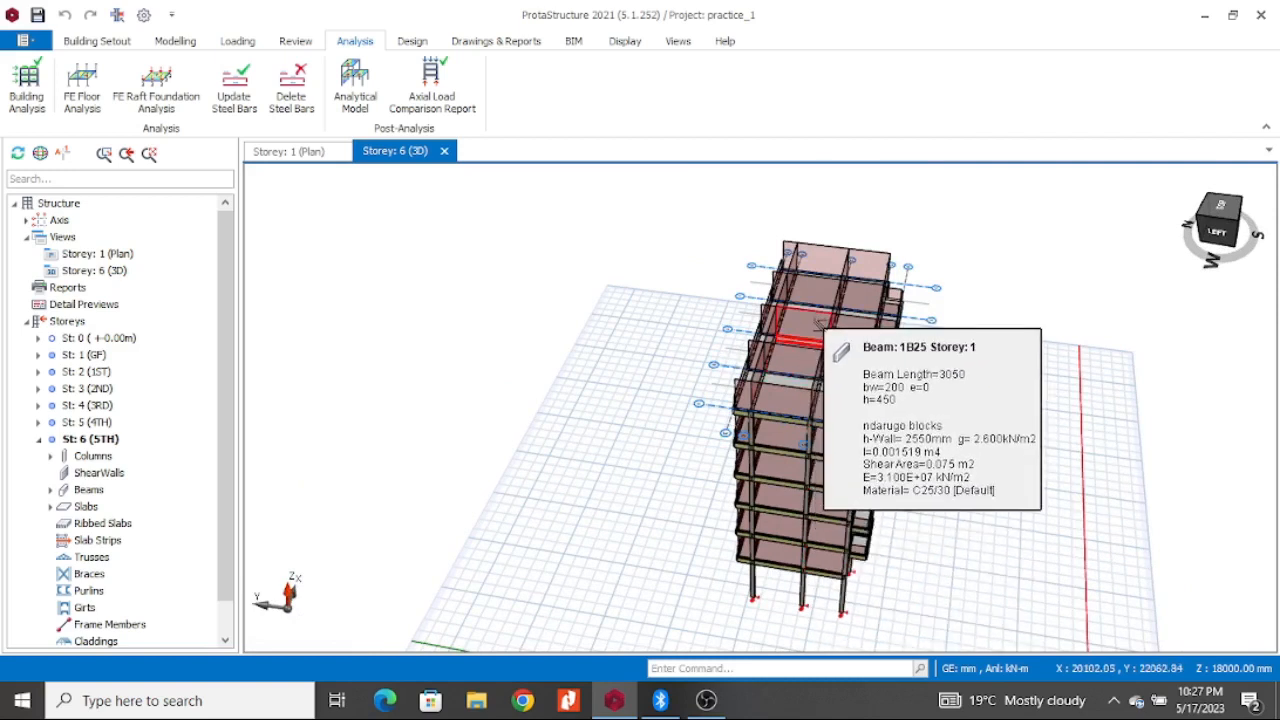
middle_drag(960, 517, 760, 406)
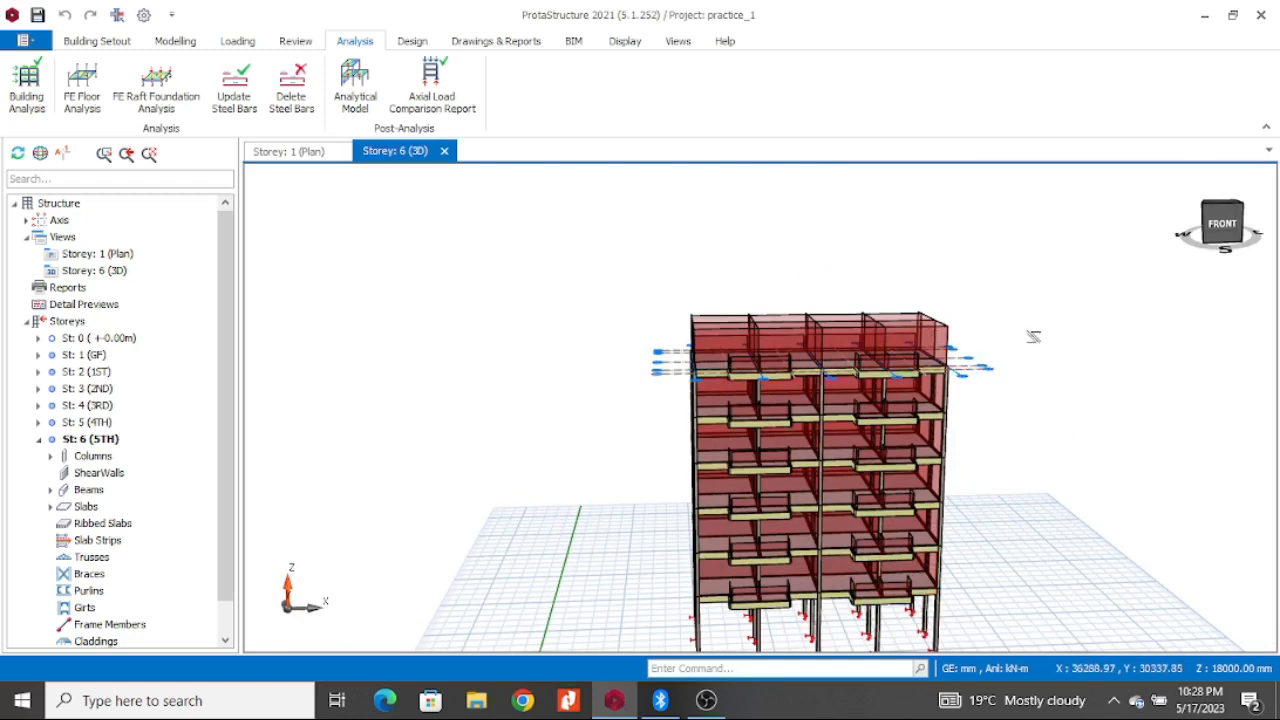
middle_drag(950, 251, 985, 293)
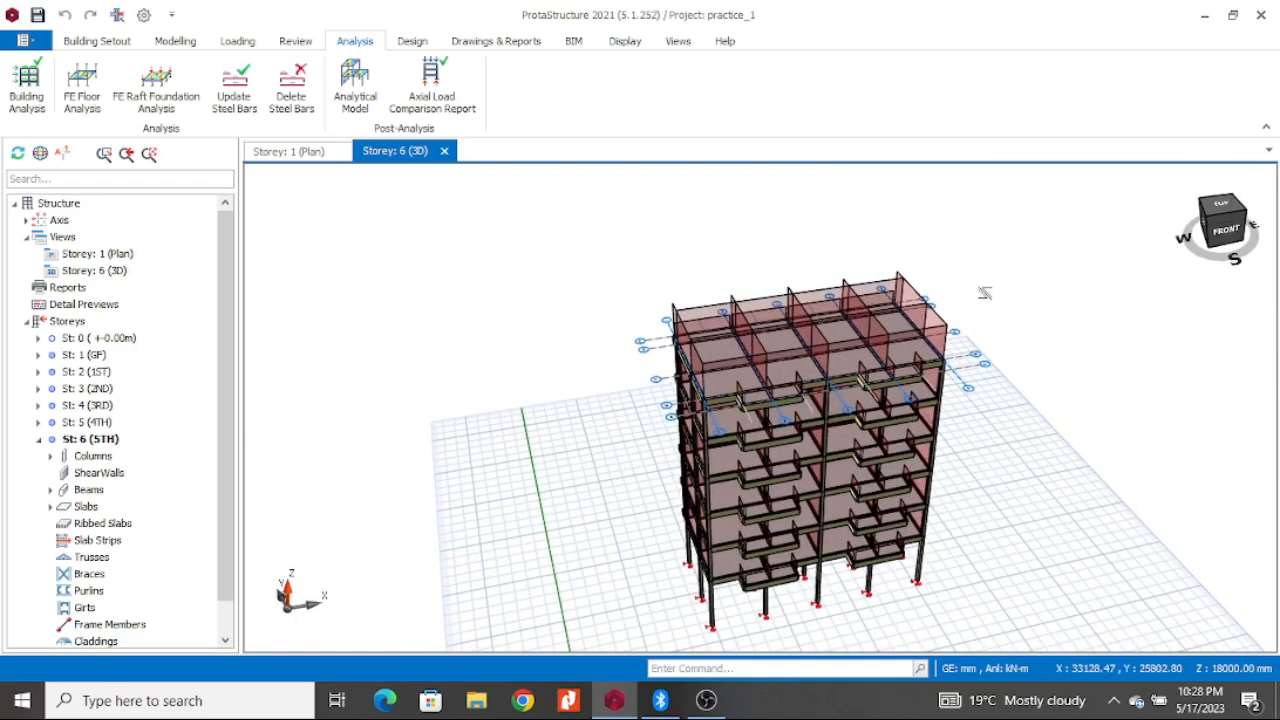
scroll(790, 350, up, 4)
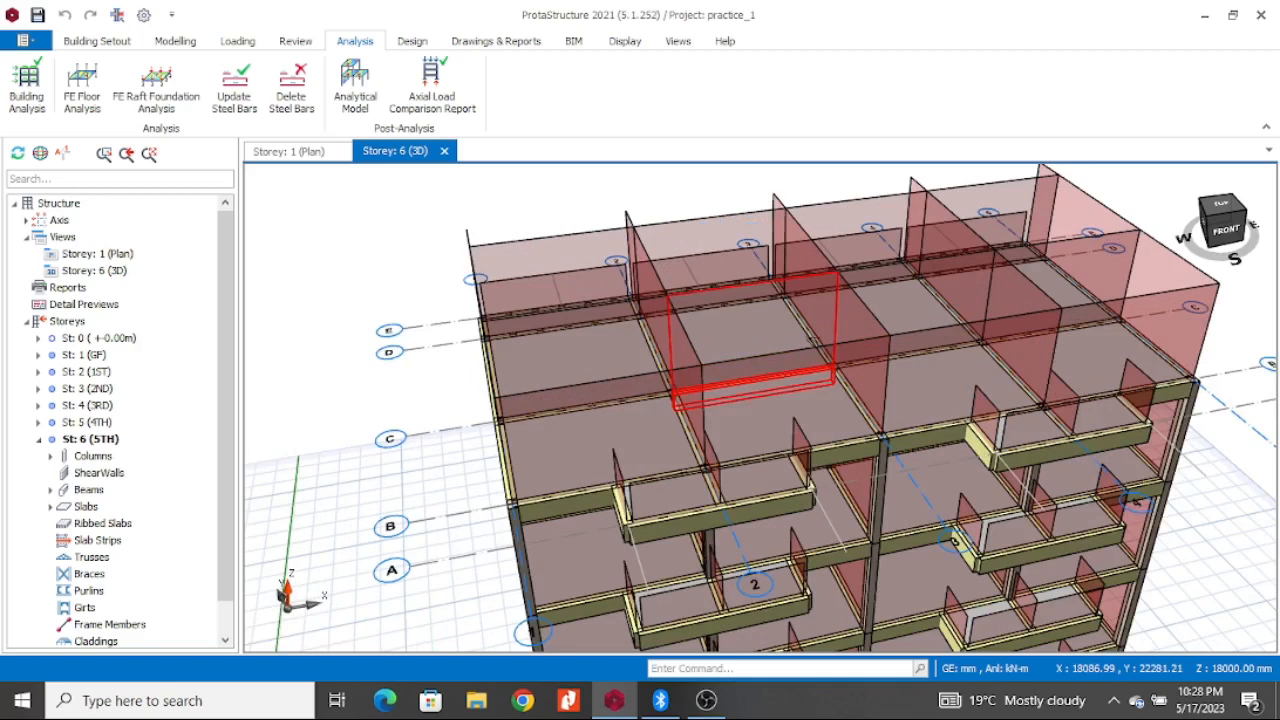
scroll(760, 380, down, 4)
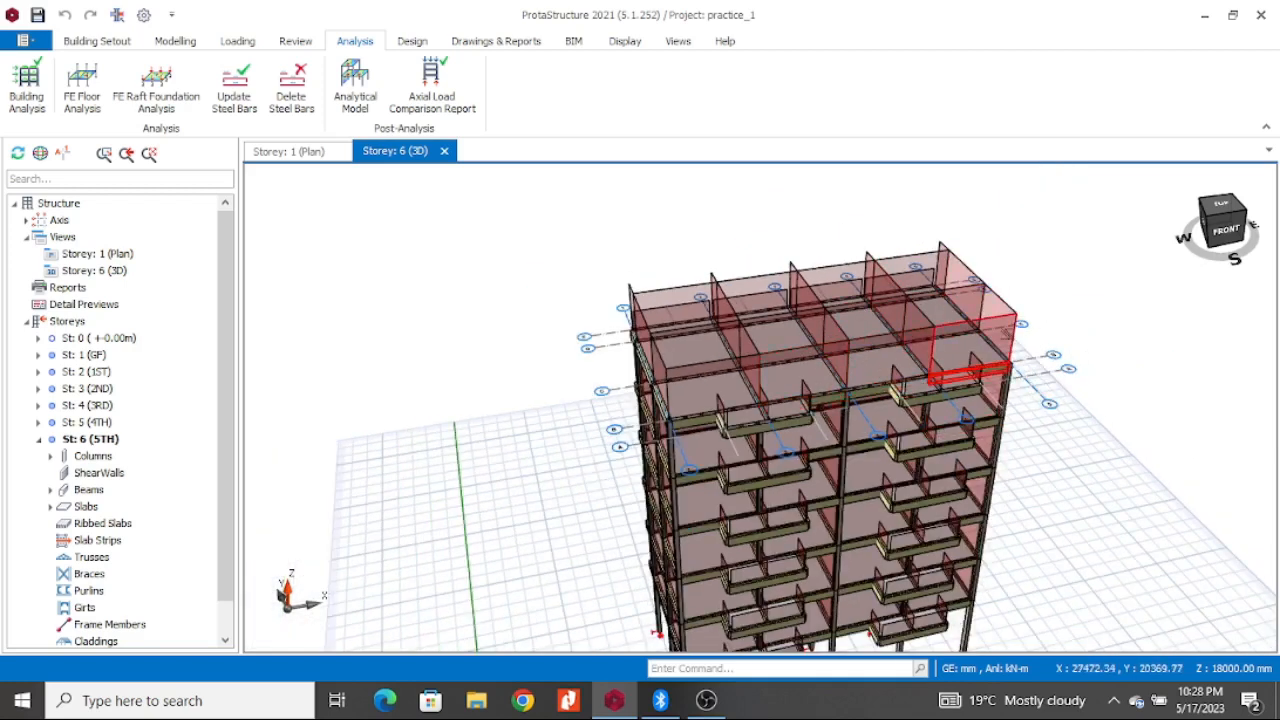
mouse_move(768, 362)
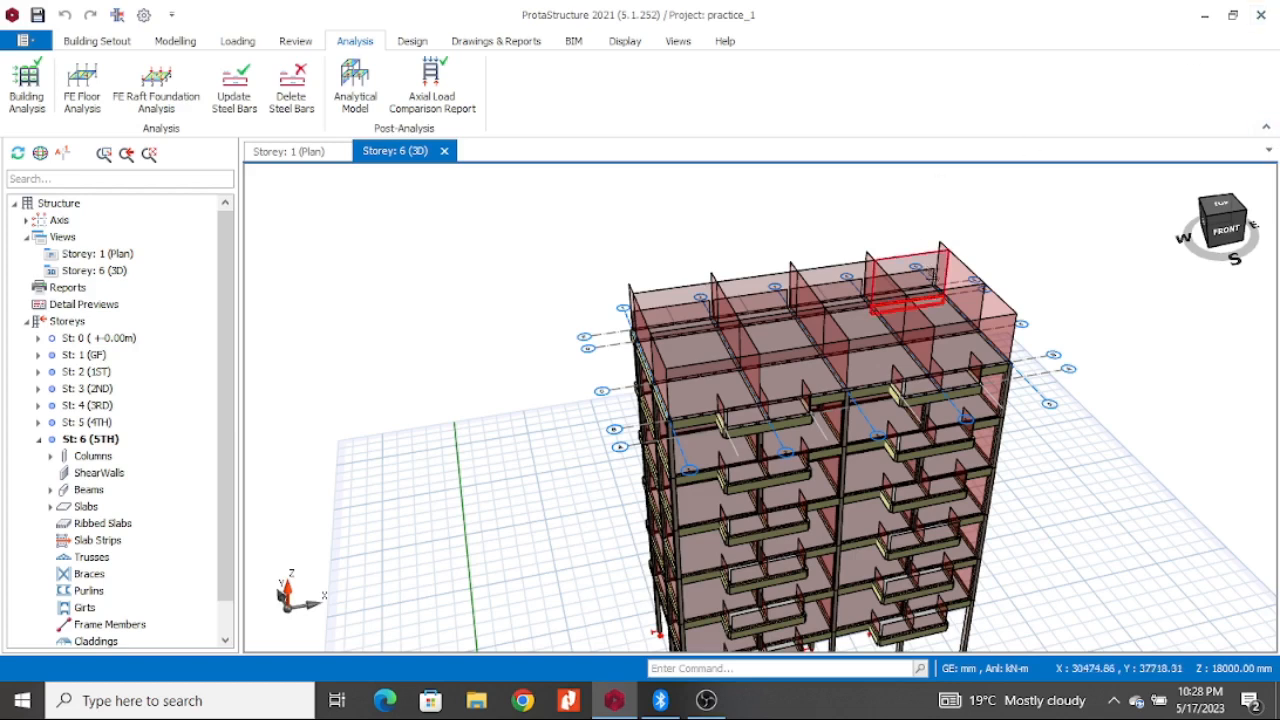
mouse_move(890, 330)
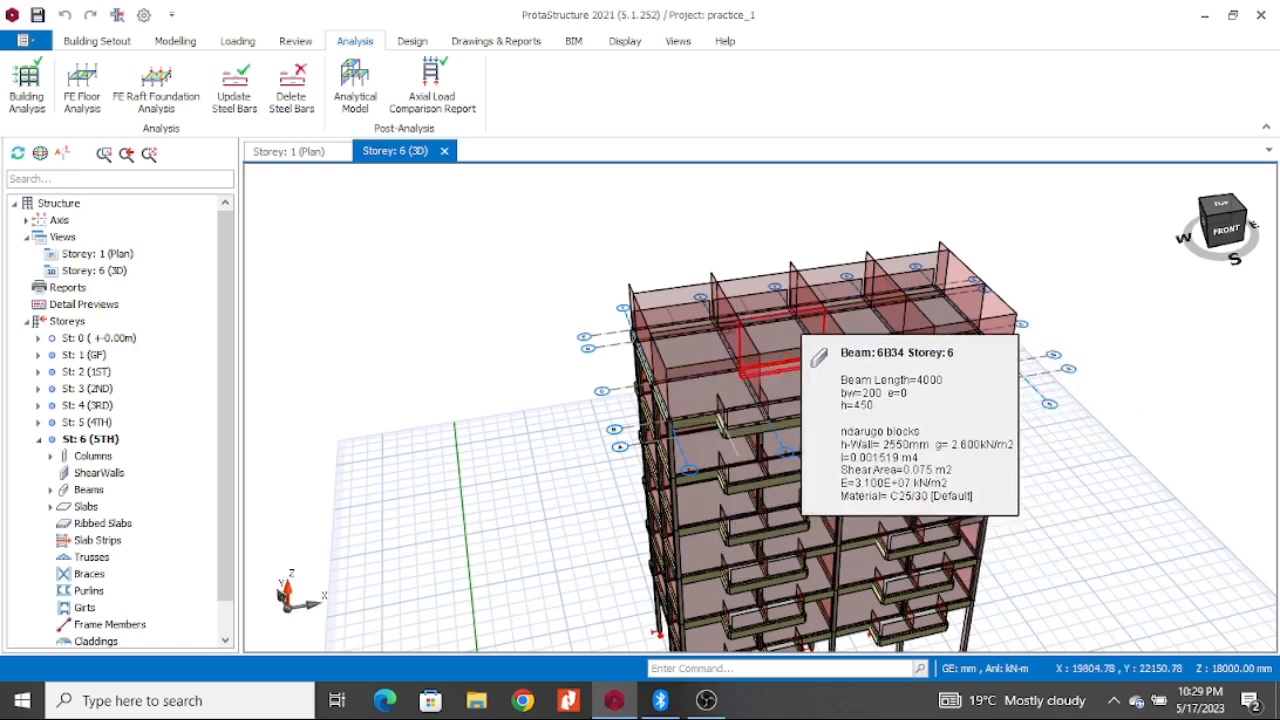
scroll(860, 322, up, 5)
scroll(860, 322, down, 10)
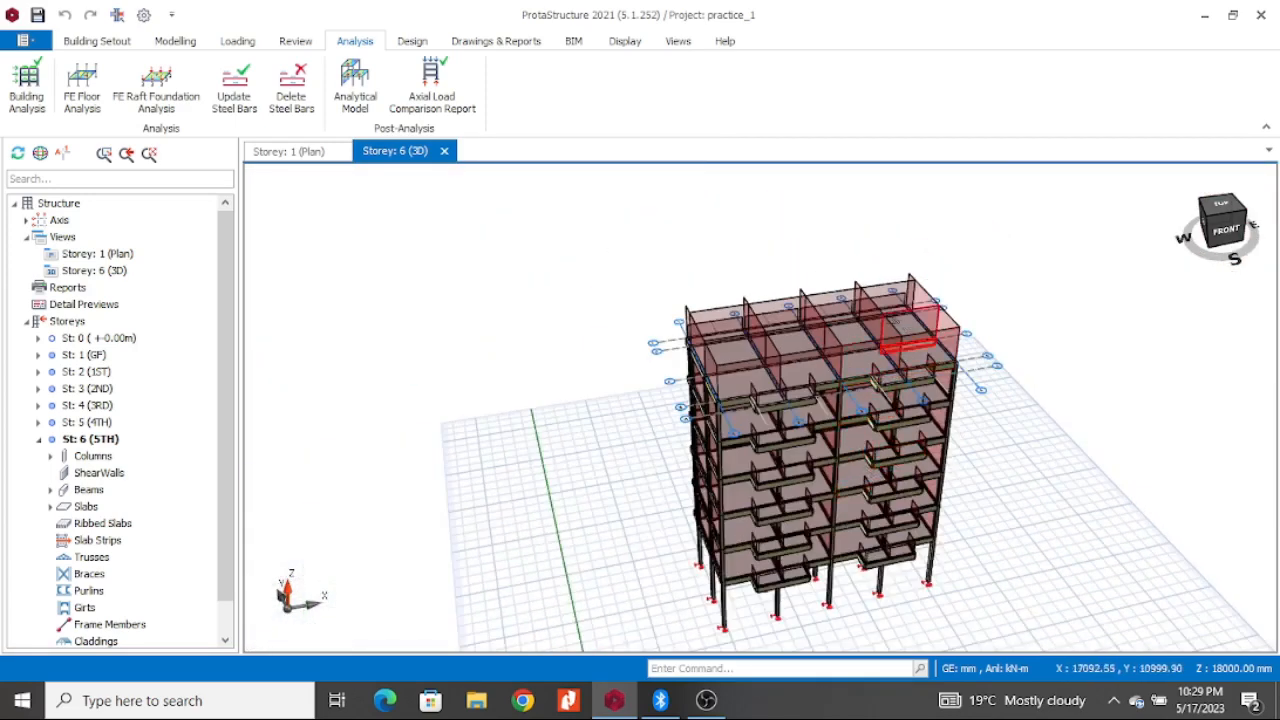
scroll(910, 345, up, 2)
scroll(910, 345, up, 3)
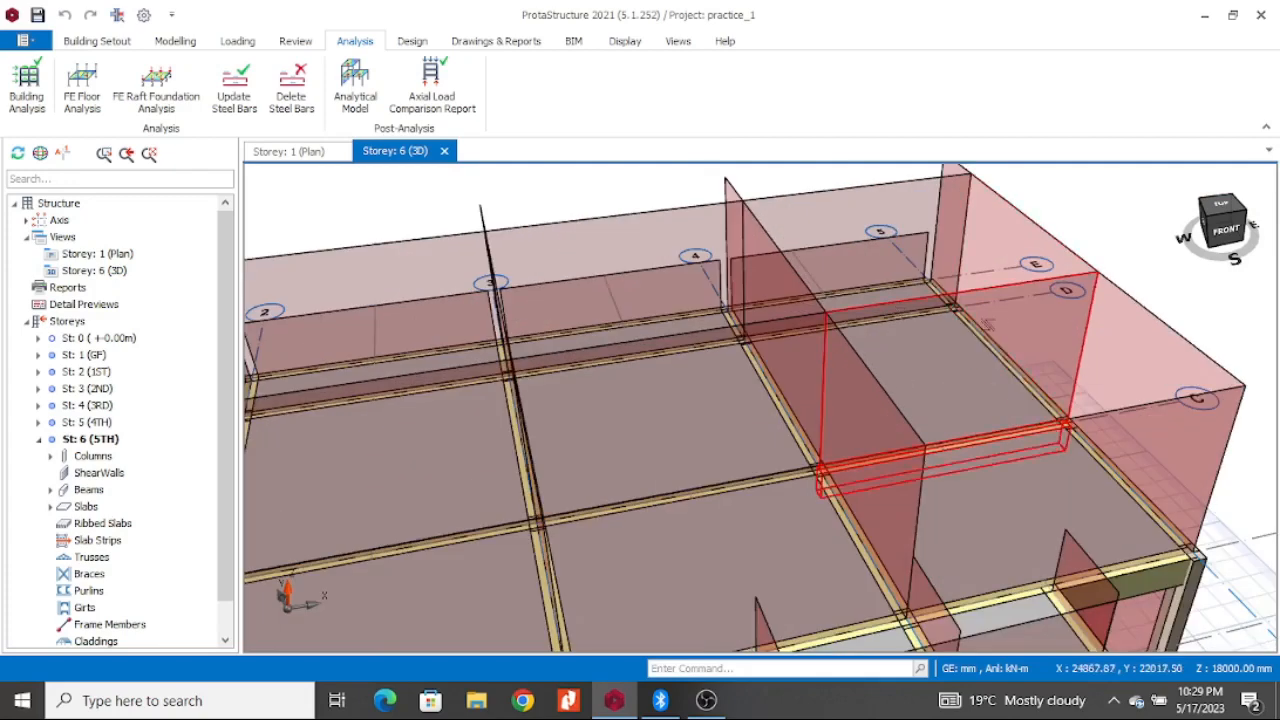
scroll(947, 343, down, 1)
scroll(947, 343, down, 3)
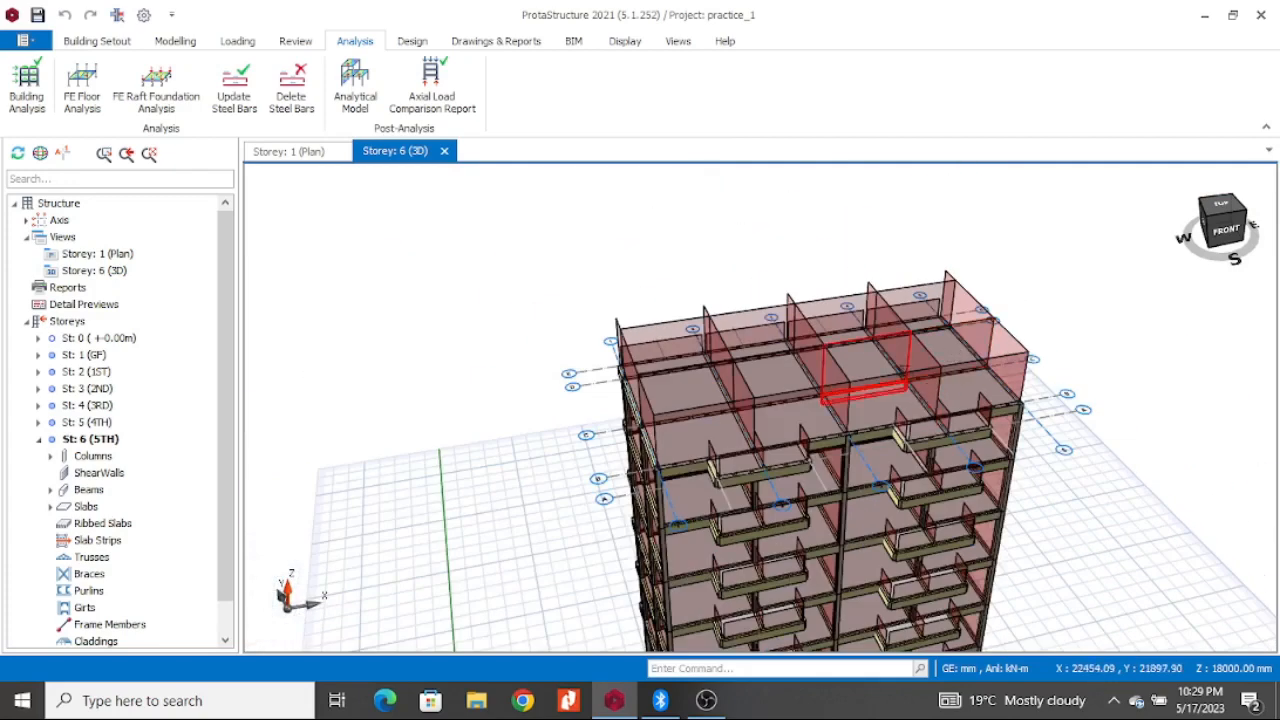
scroll(944, 398, up, 2)
scroll(944, 398, down, 3)
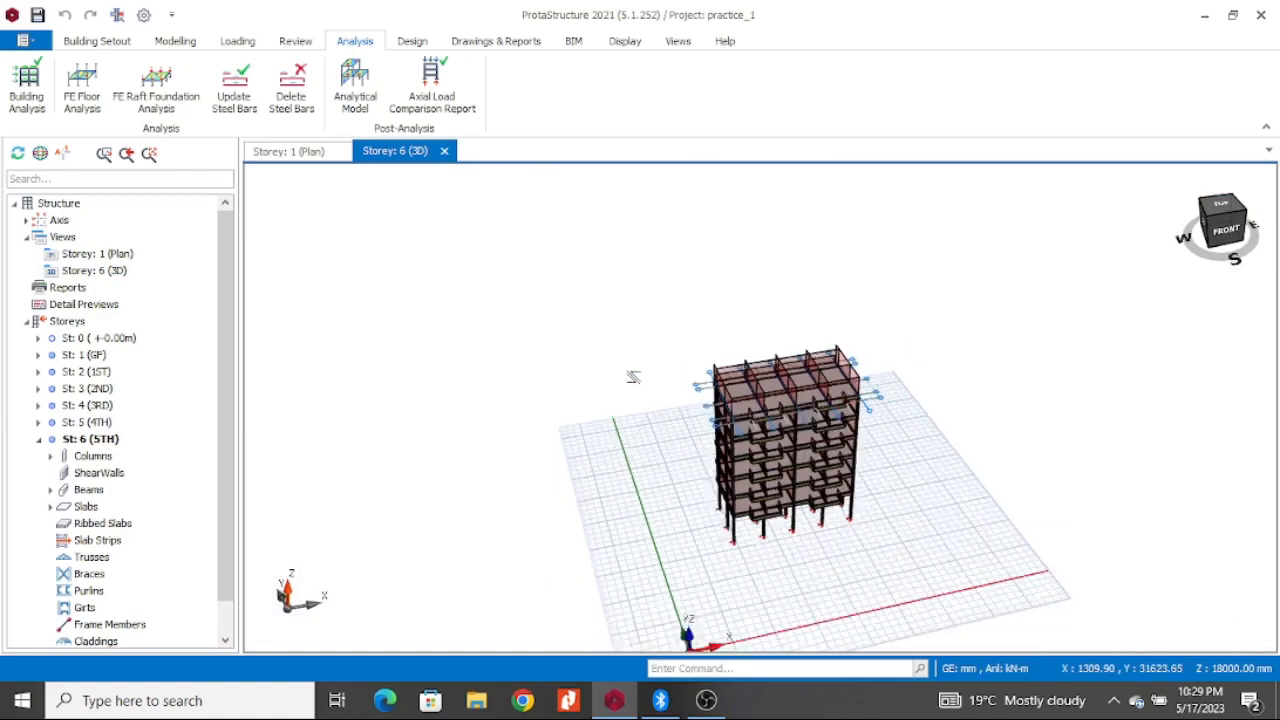
scroll(815, 458, up, 3)
scroll(830, 455, up, 2)
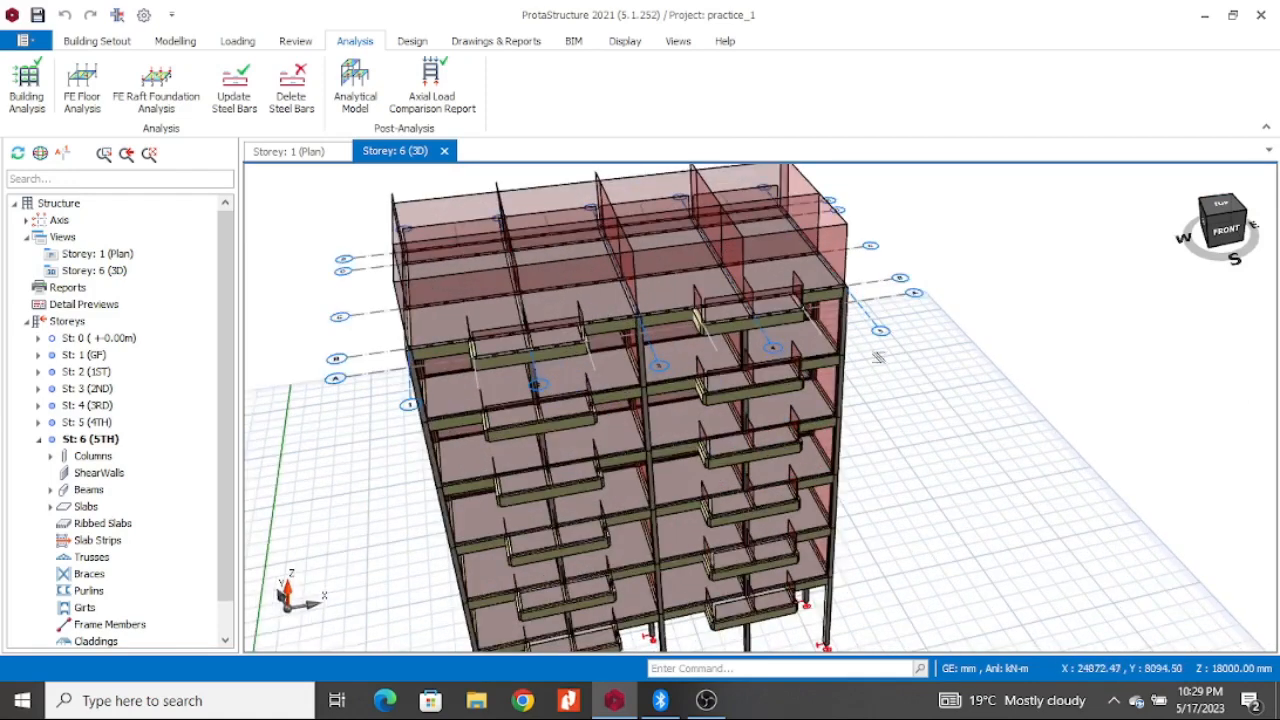
scroll(918, 437, down, 2)
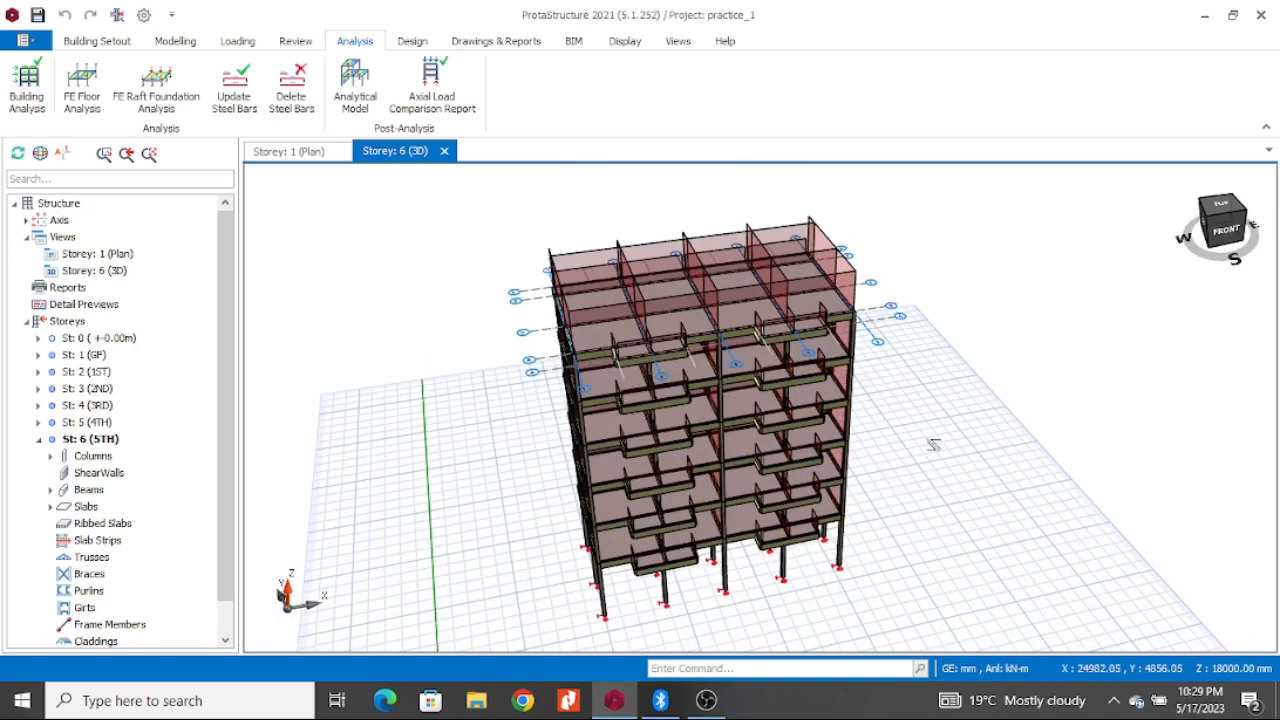
scroll(933, 445, down, 2)
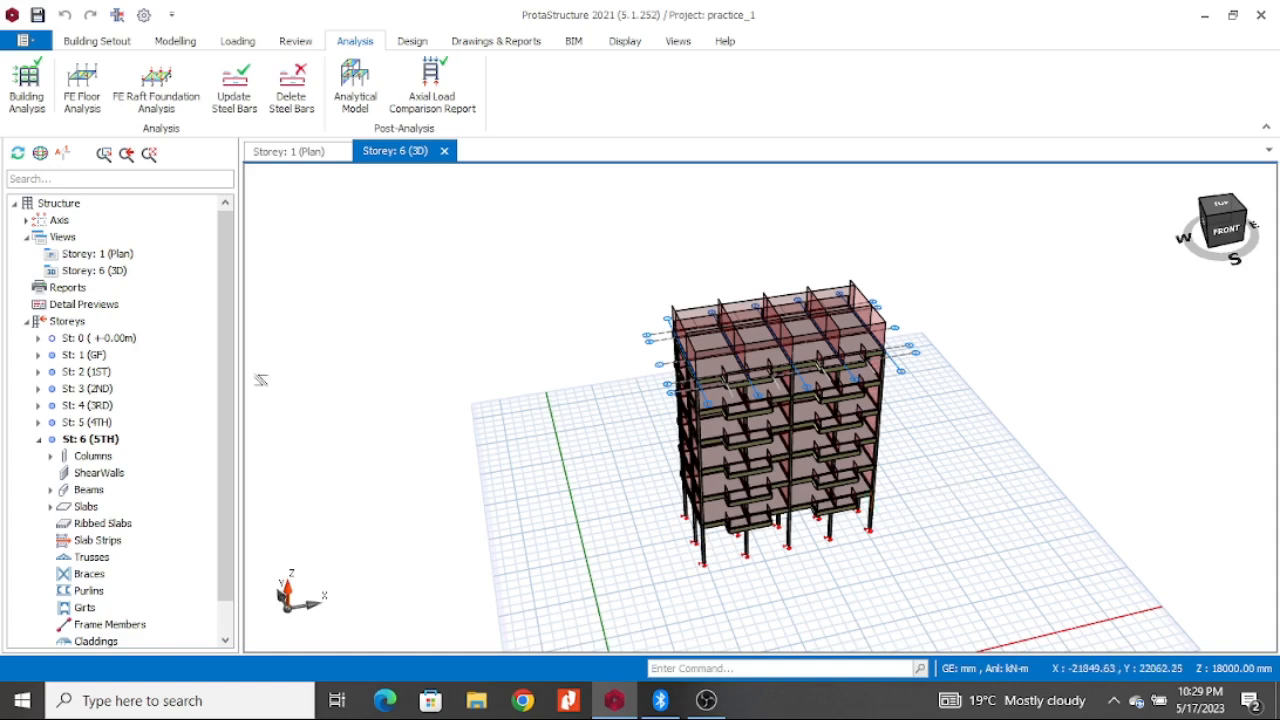
Step: Check the status and options of the building analysis without running it again
click(26, 92)
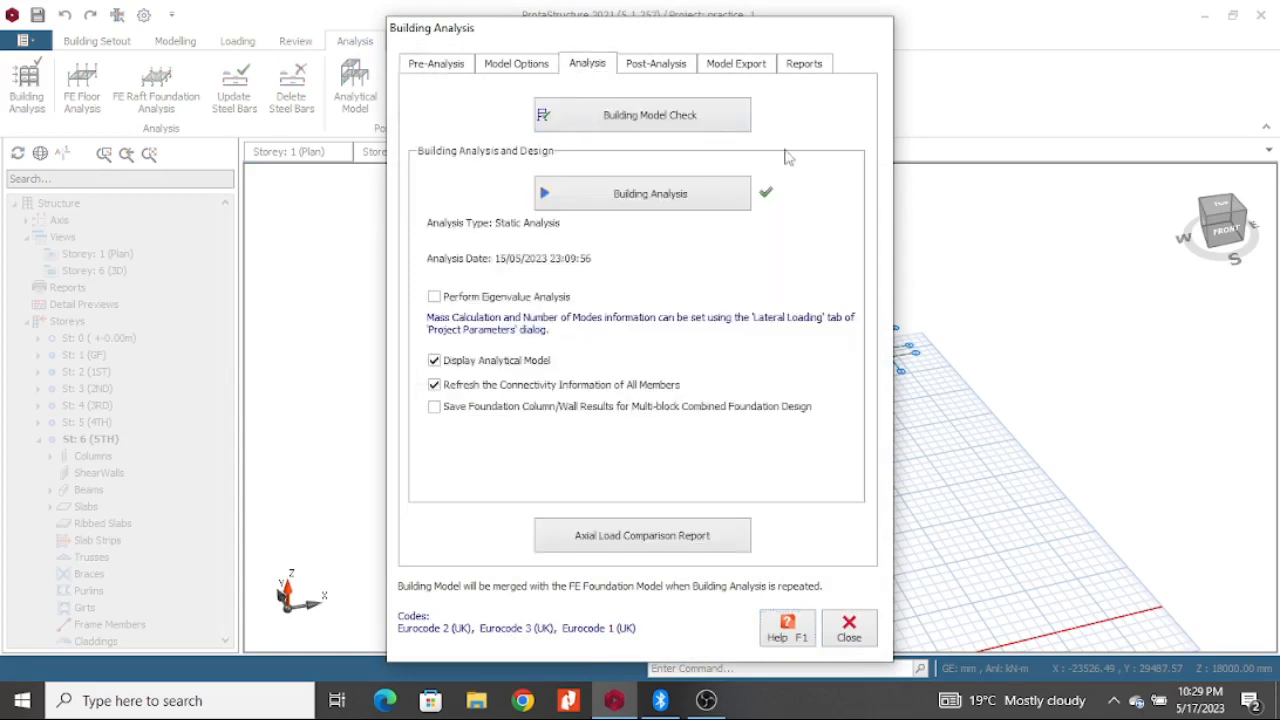
click(849, 628)
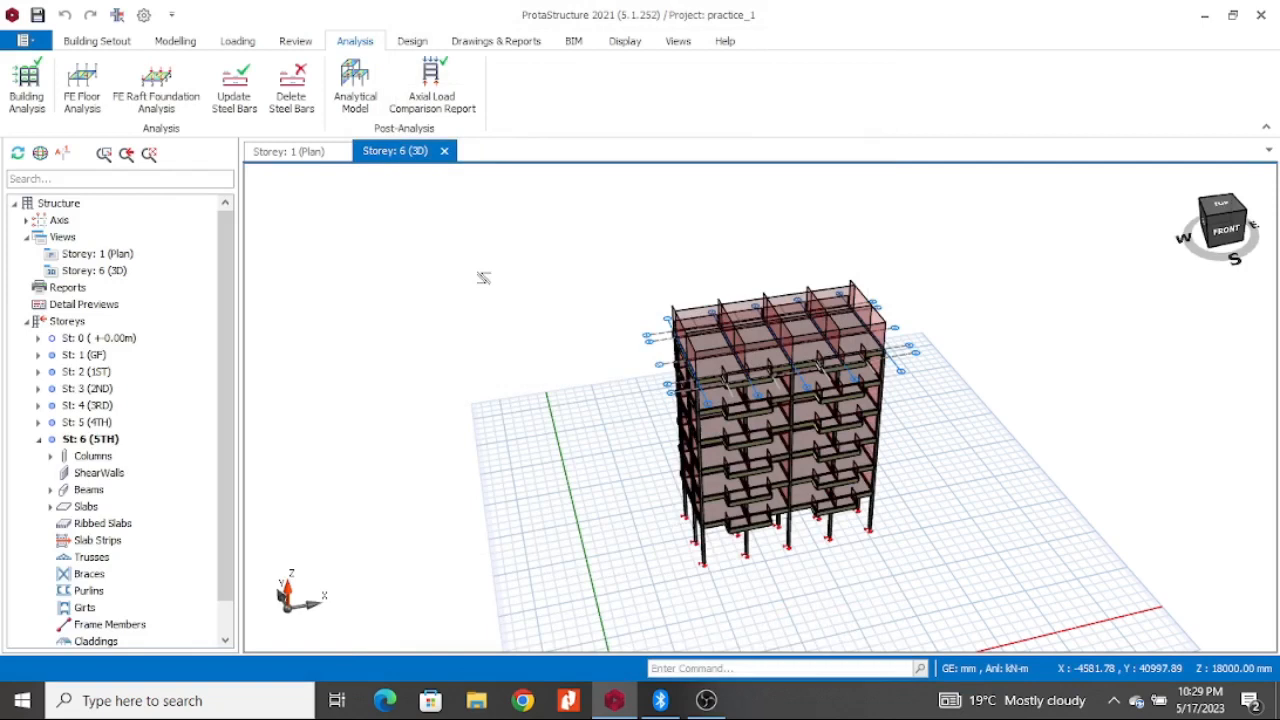
Step: Run the batch reinforcement design for the columns of all storeys with the Re-select All Bars option
click(421, 46)
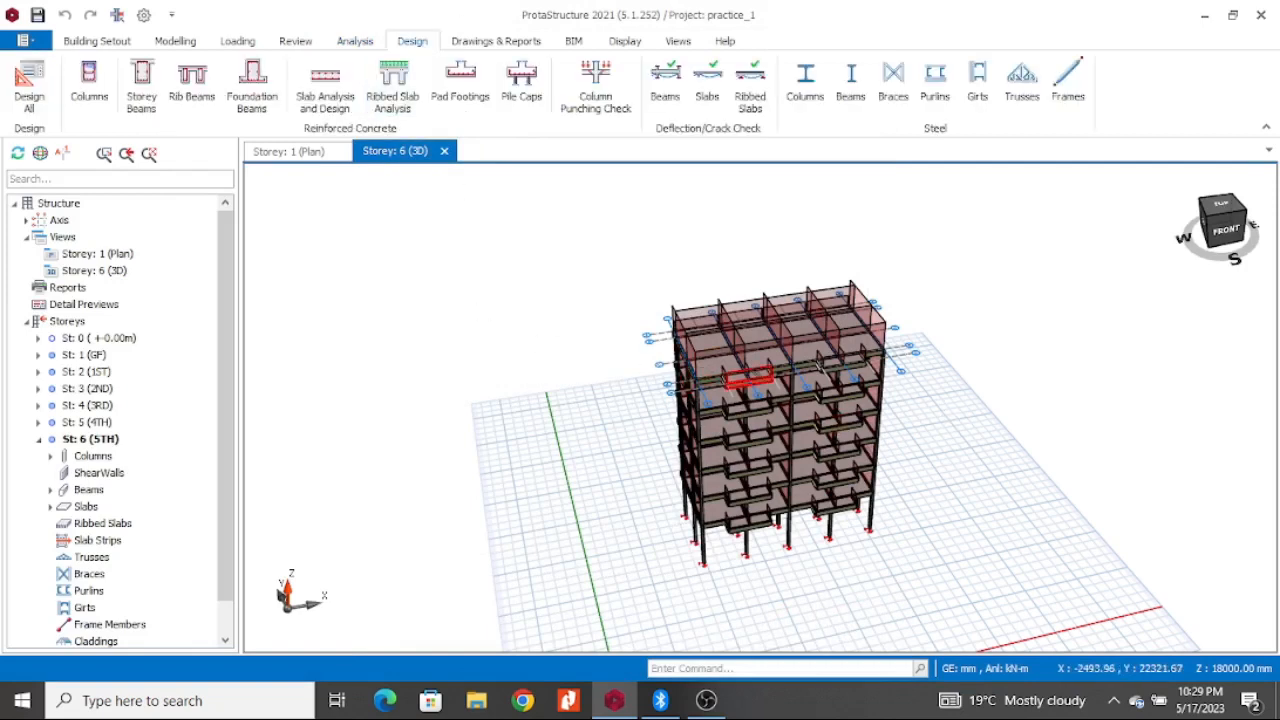
click(93, 88)
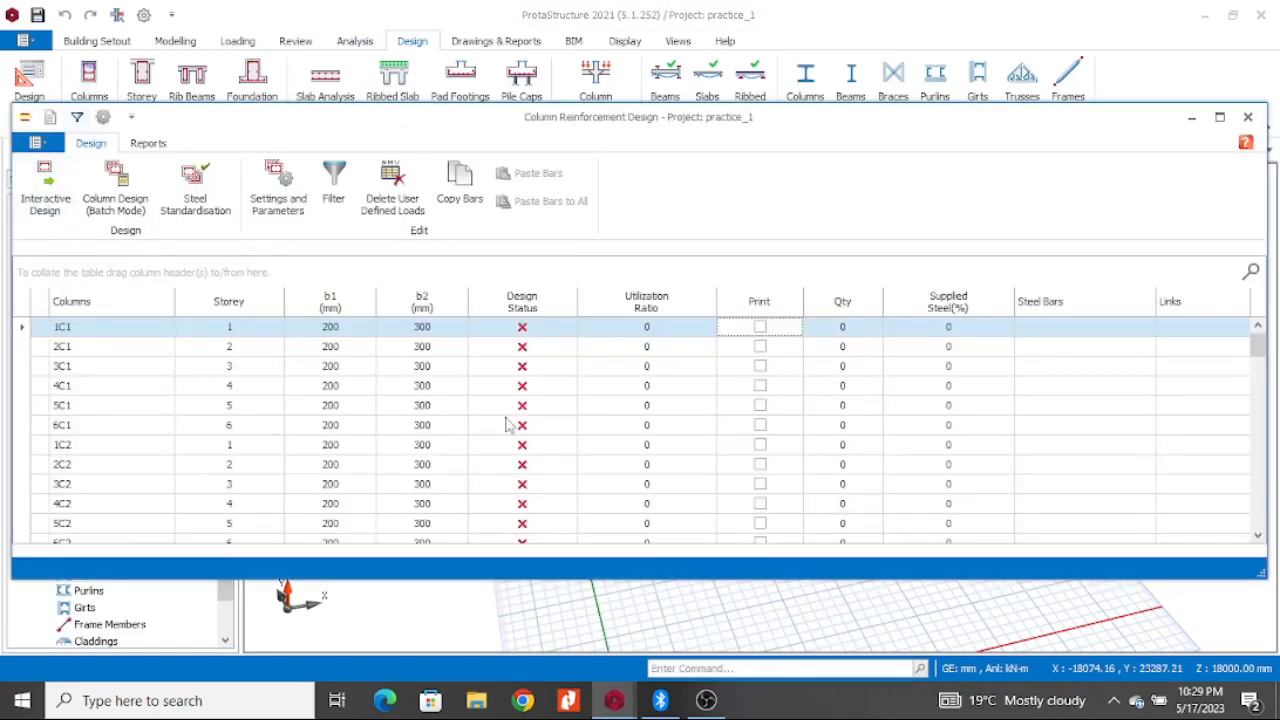
scroll(508, 425, down, 12)
scroll(508, 425, down, 7)
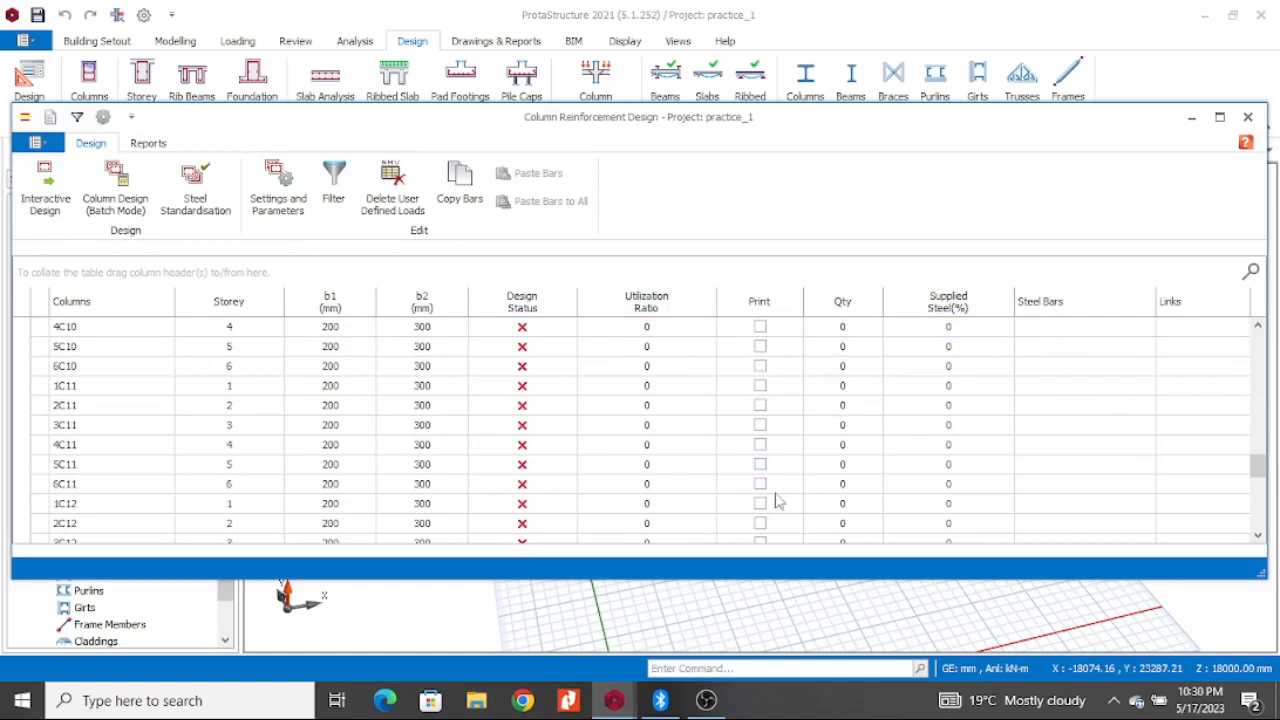
click(117, 206)
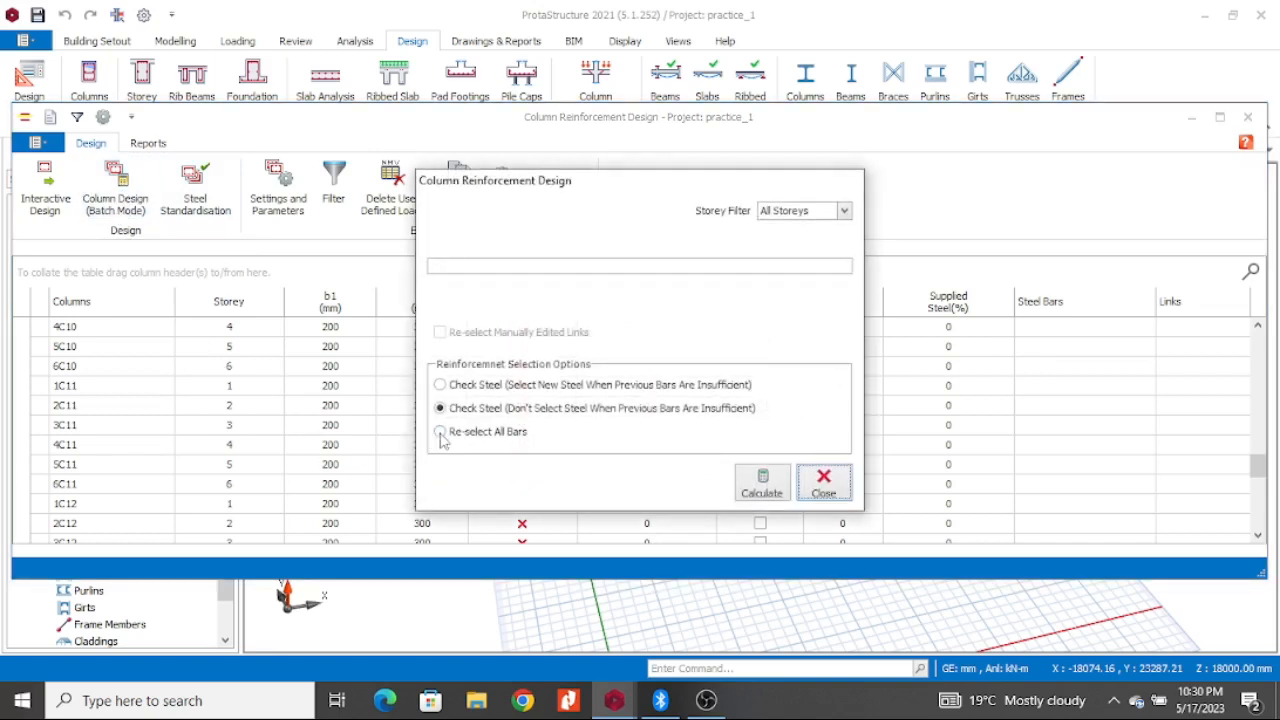
click(441, 434)
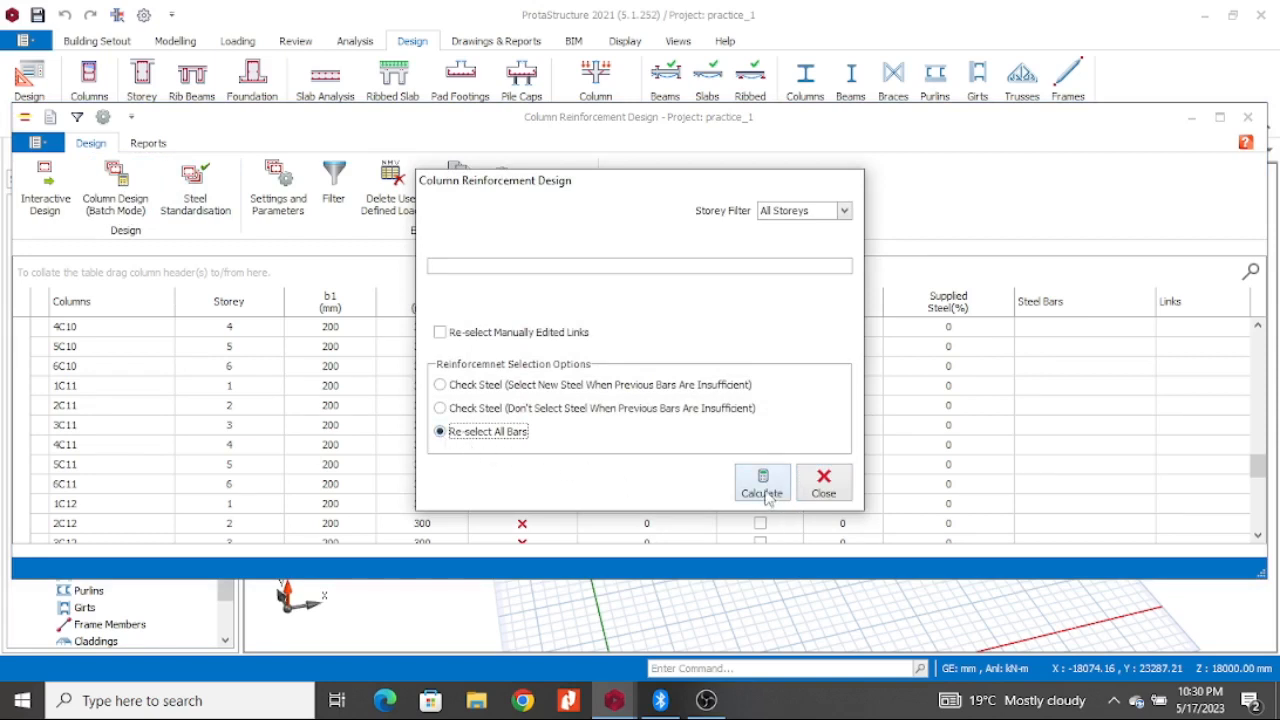
click(765, 484)
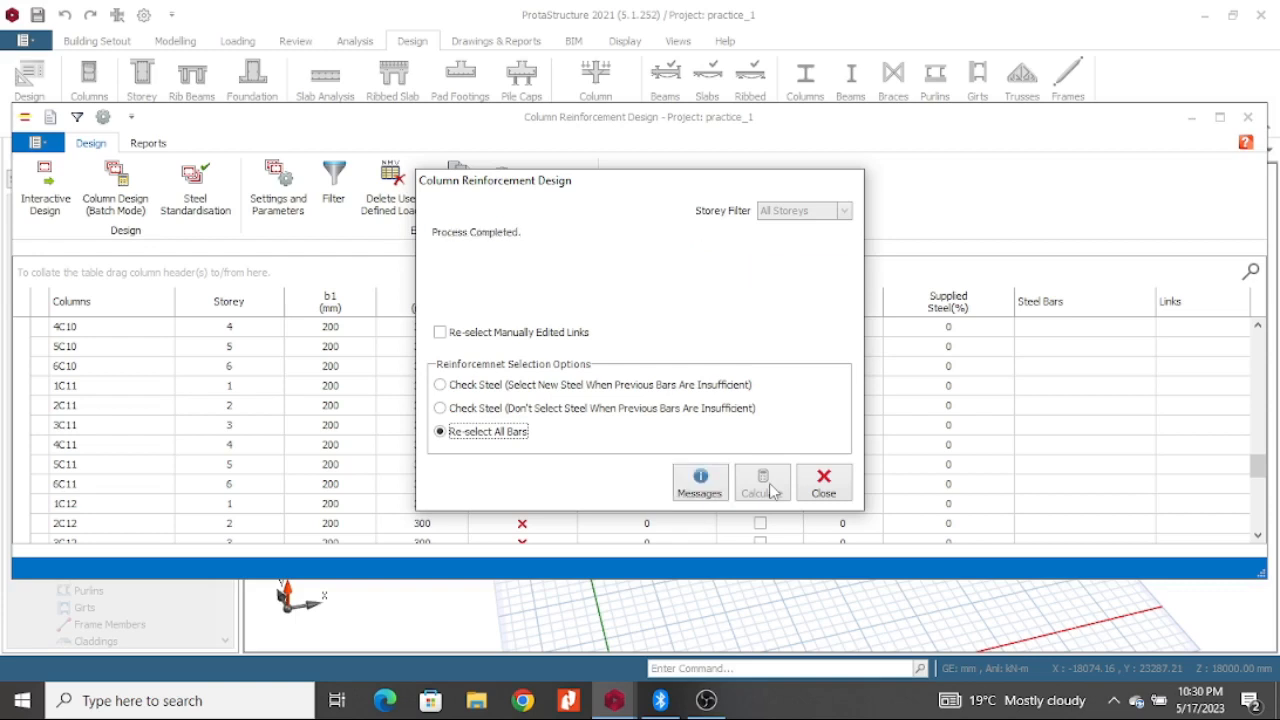
click(823, 483)
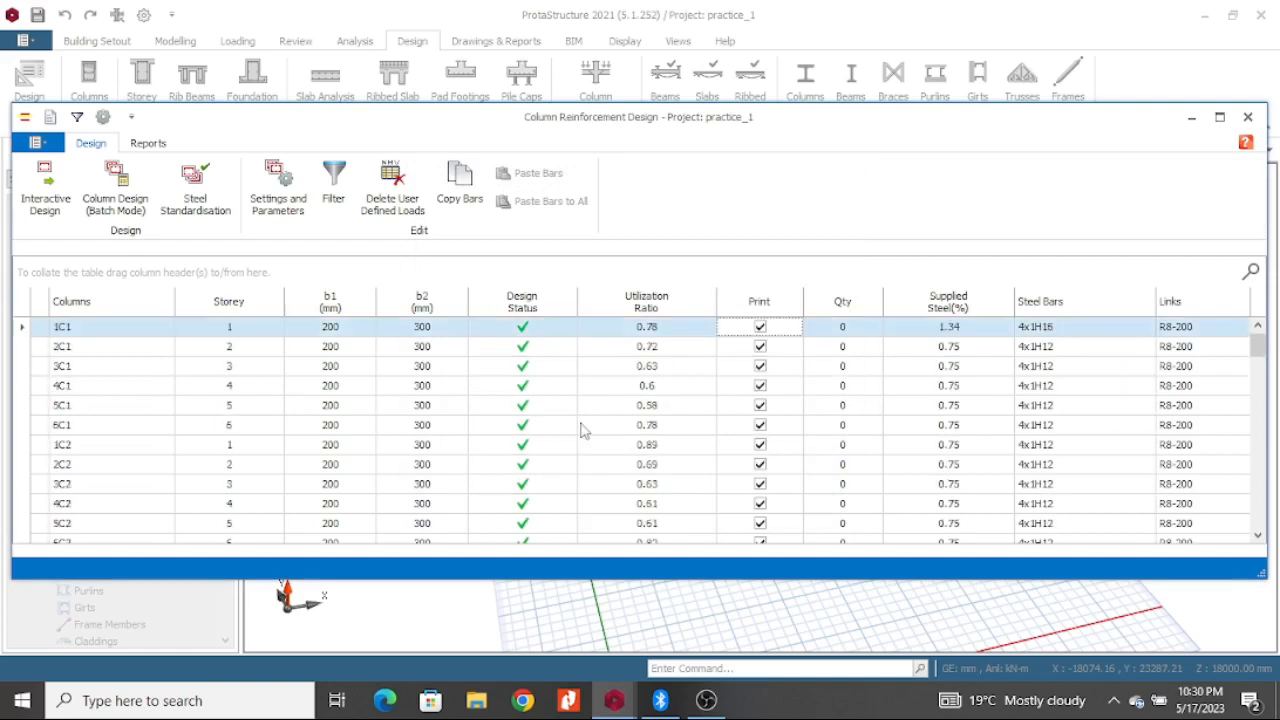
Step: Review the design status, utilization ratio and steel bars of the columns in the column reinforcement table
scroll(560, 432, down, 3)
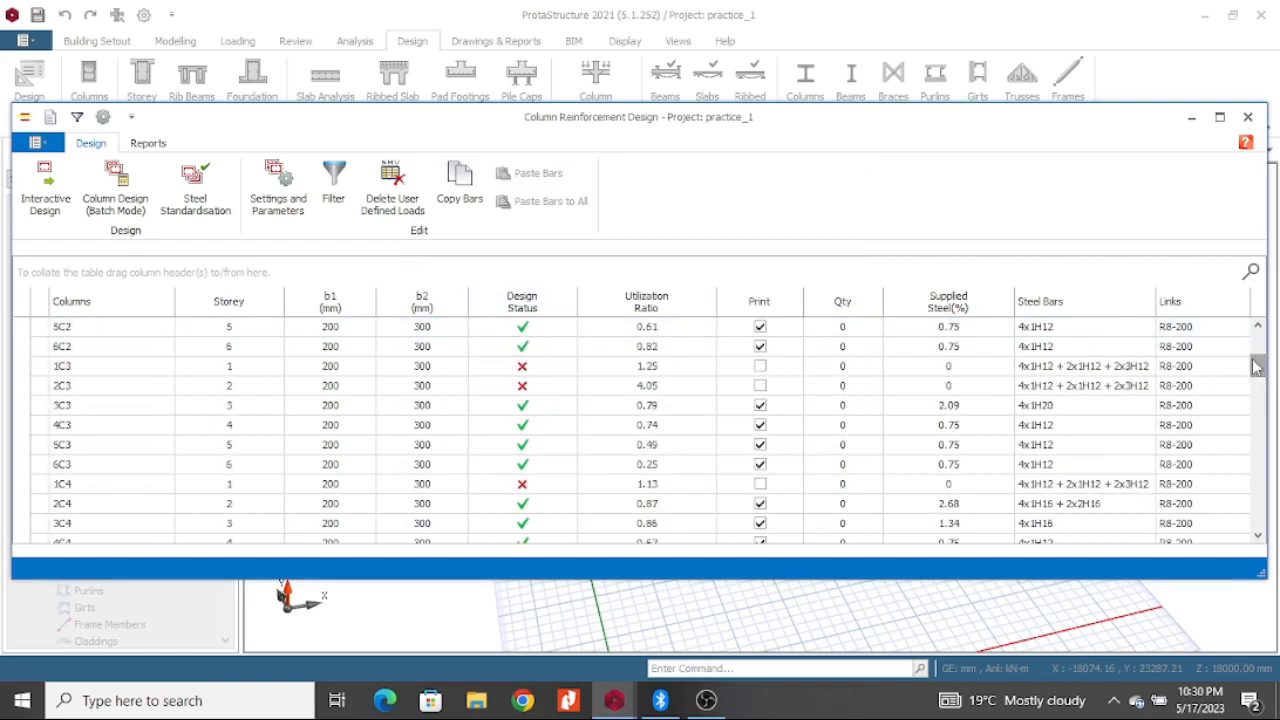
drag(1257, 366, 1262, 328)
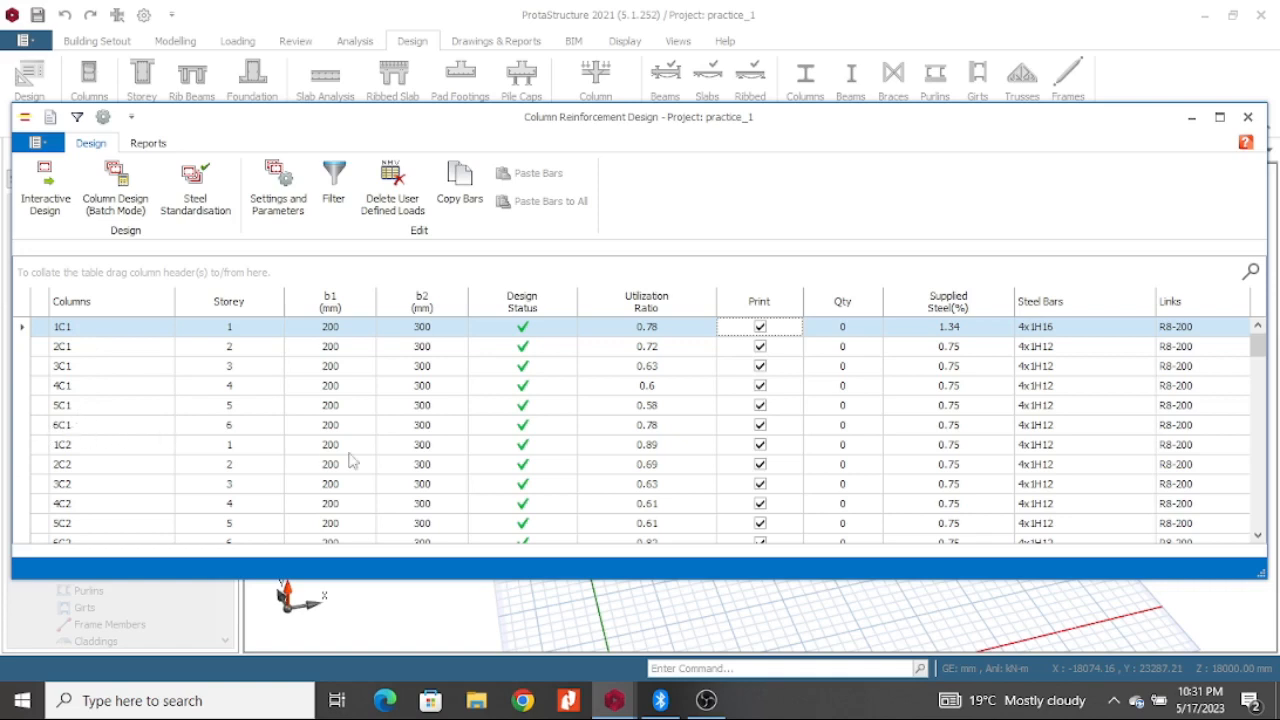
click(426, 432)
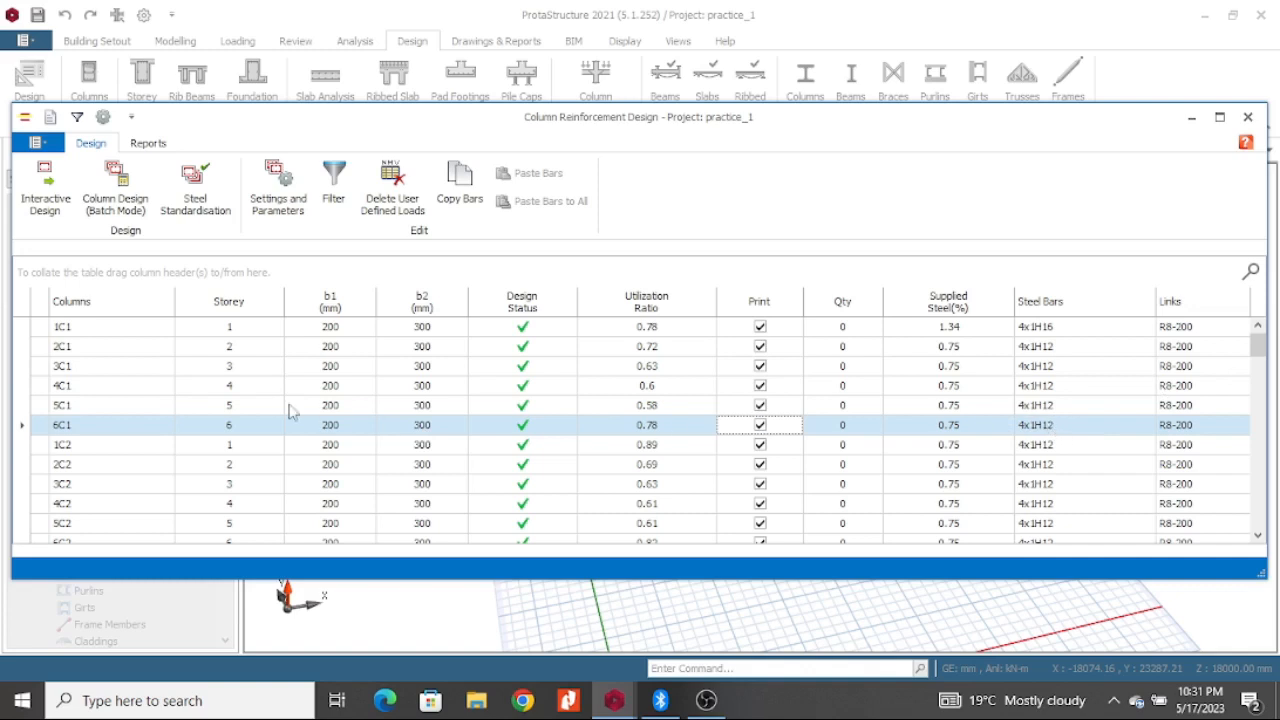
Step: Change the corner bars of storey 1 column 1C1 to H12 in the interactive design and accept it
click(85, 330)
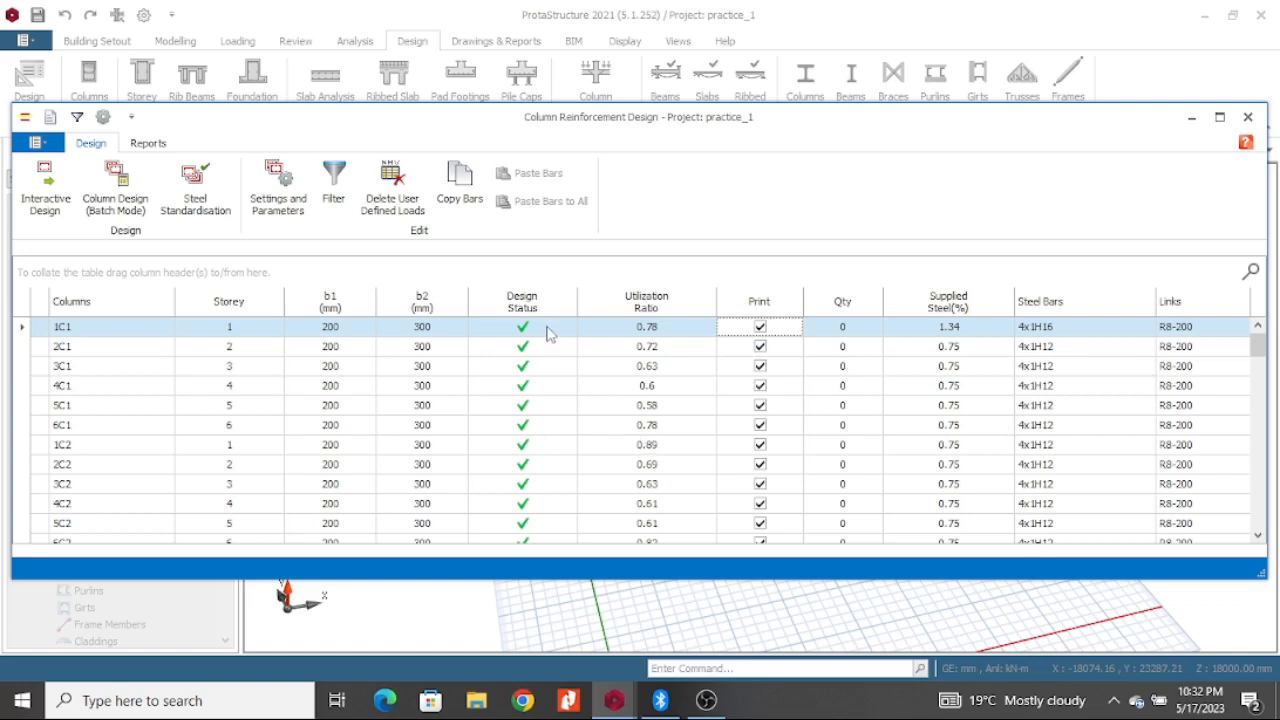
click(40, 203)
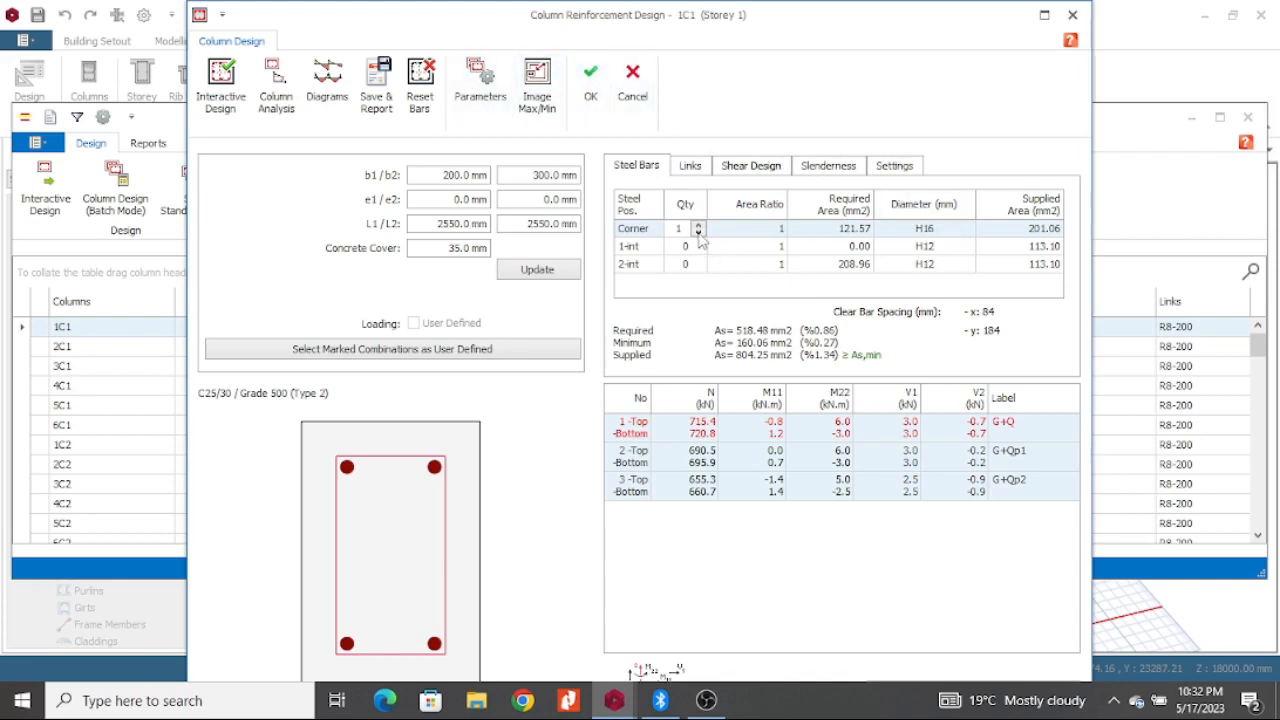
click(943, 230)
click(943, 230)
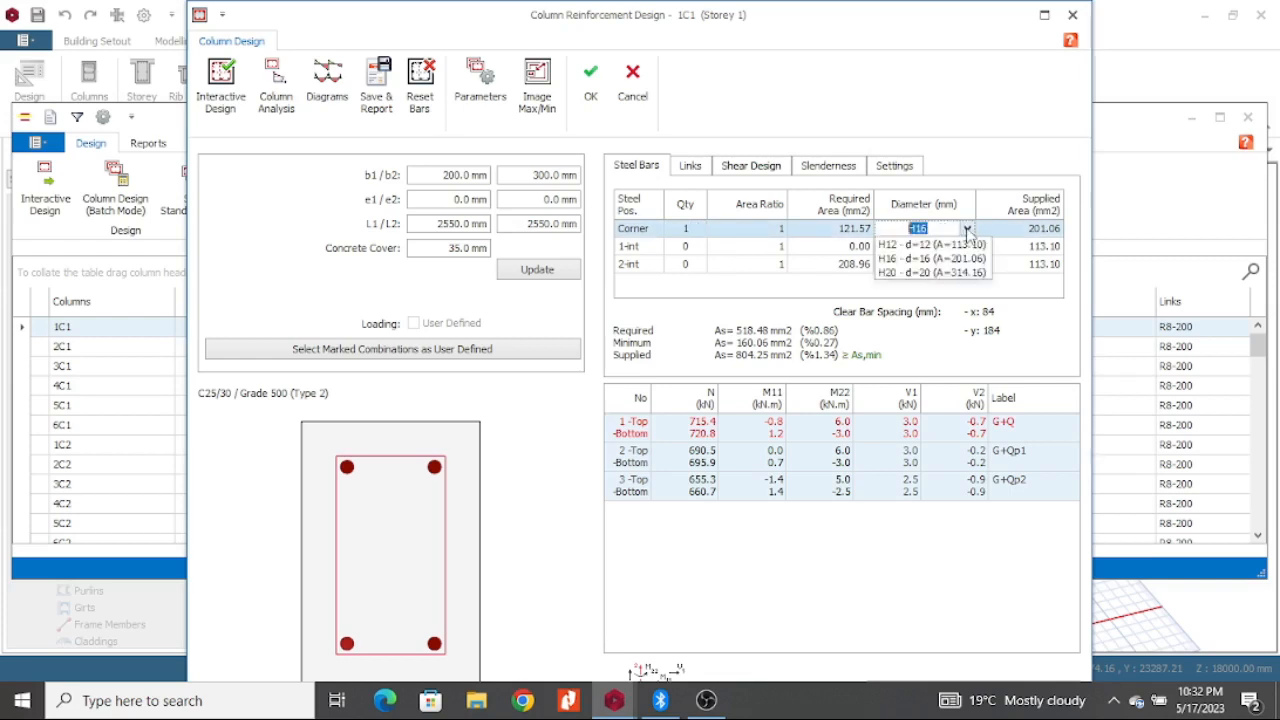
click(907, 254)
click(950, 250)
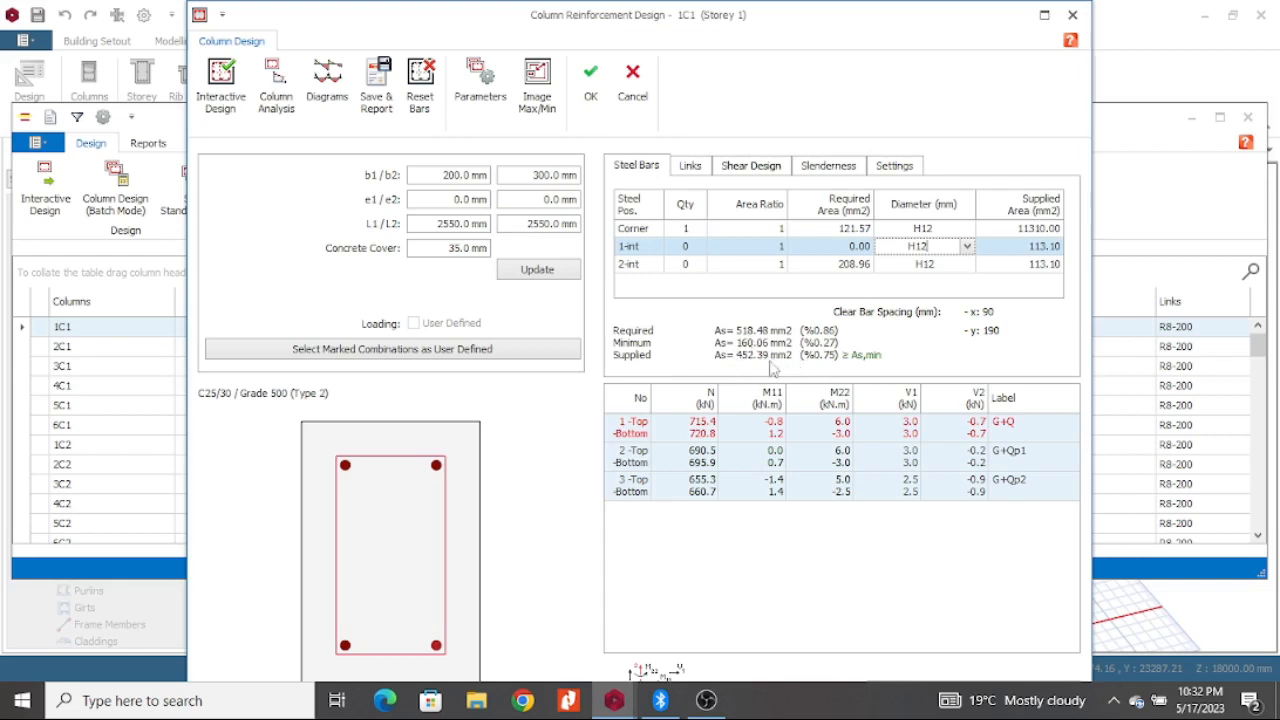
click(592, 96)
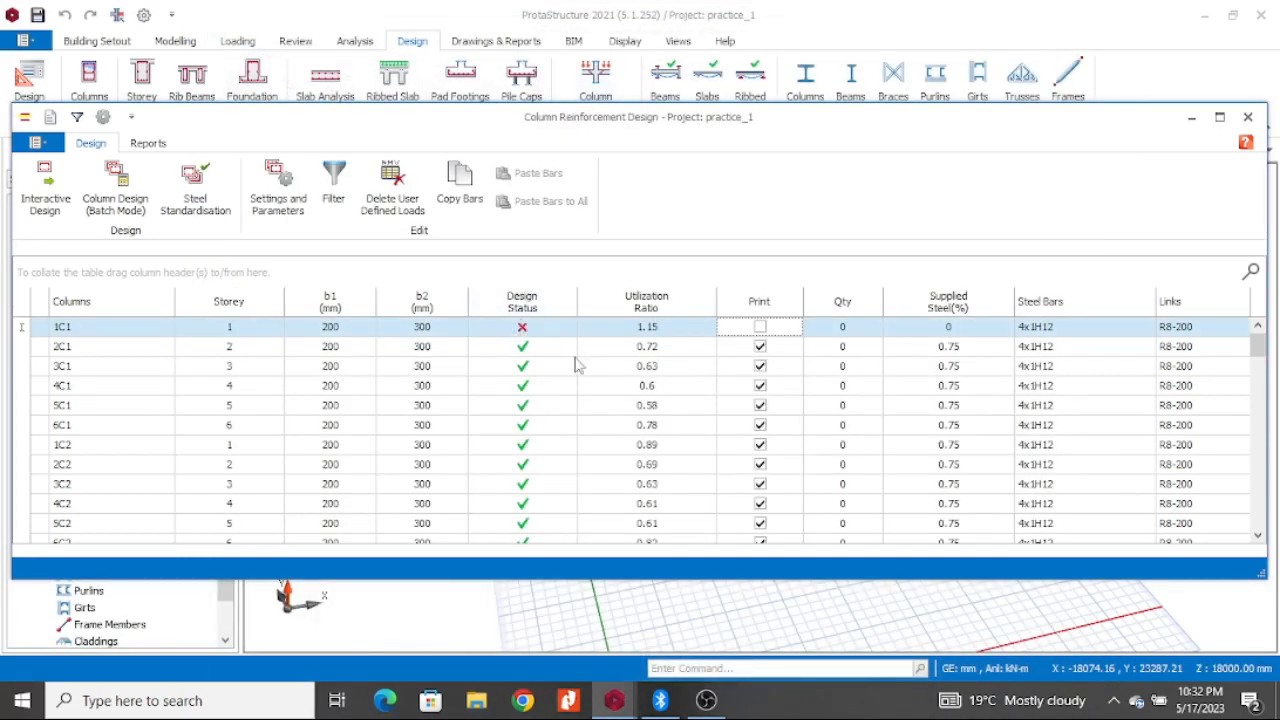
Step: Open the interactive design of storey 1 column 1C1 and try one intermediate bar in the 1-int position
click(45, 185)
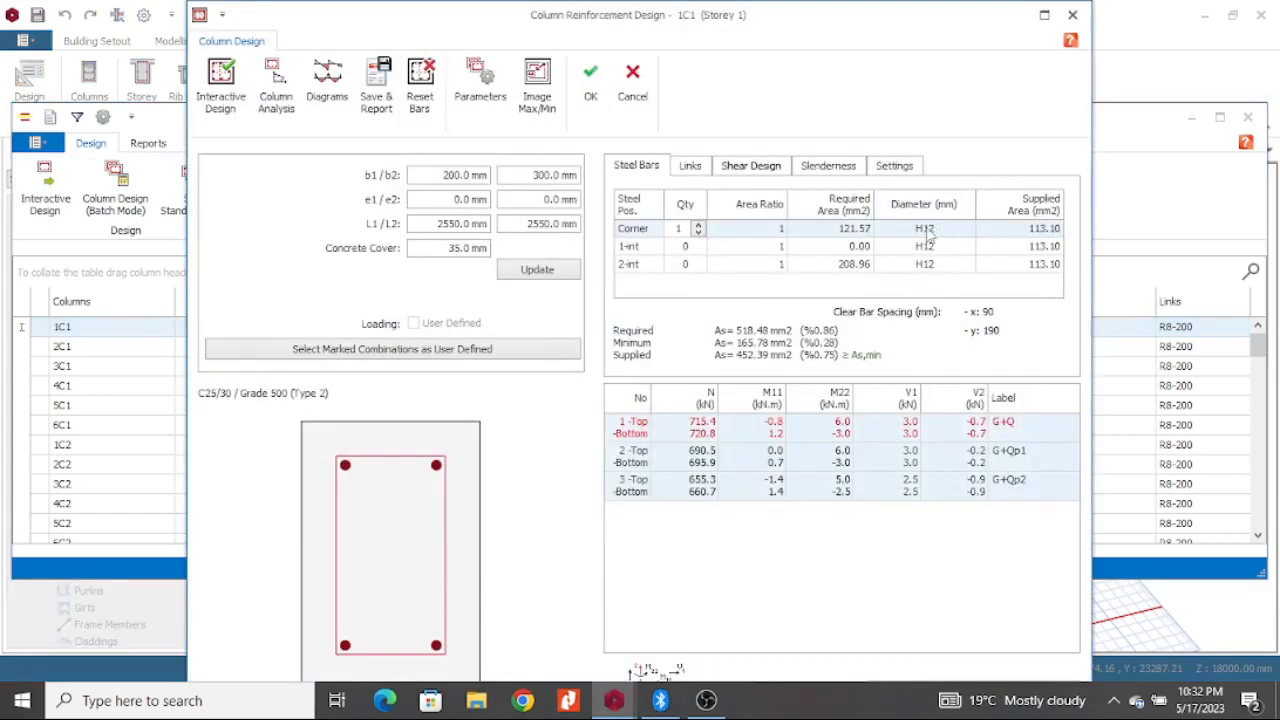
click(949, 234)
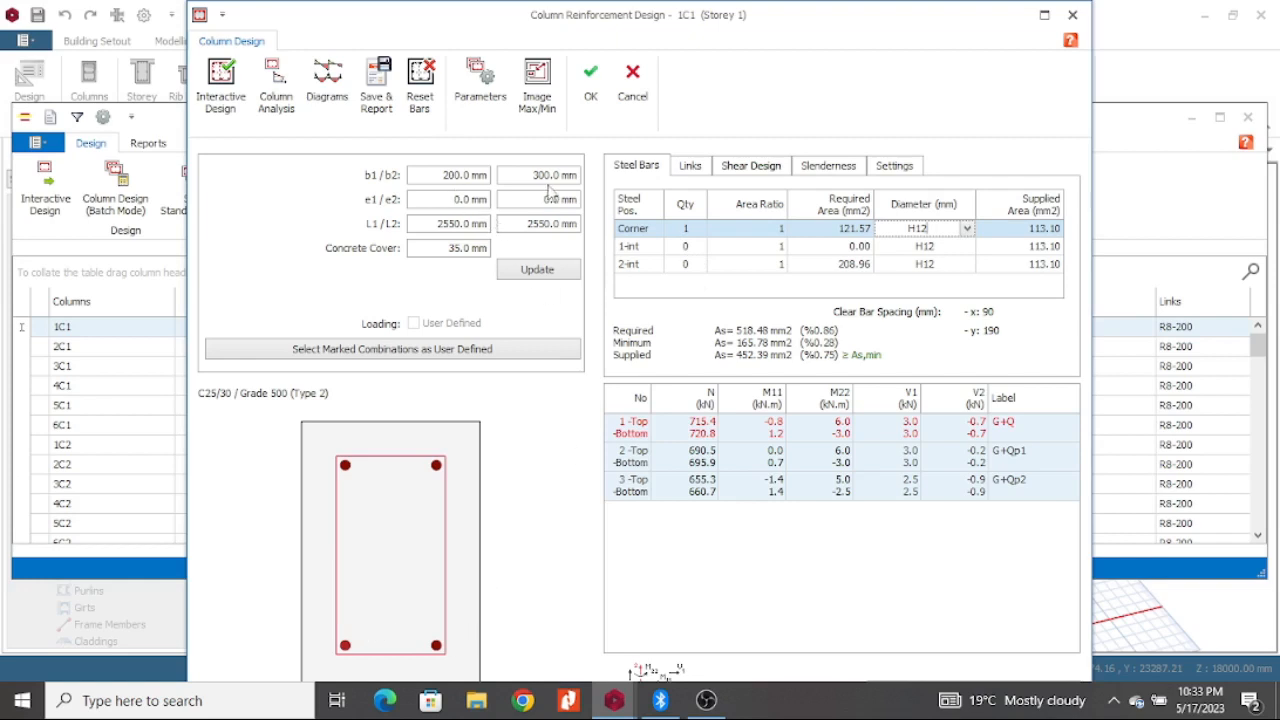
click(690, 246)
click(698, 243)
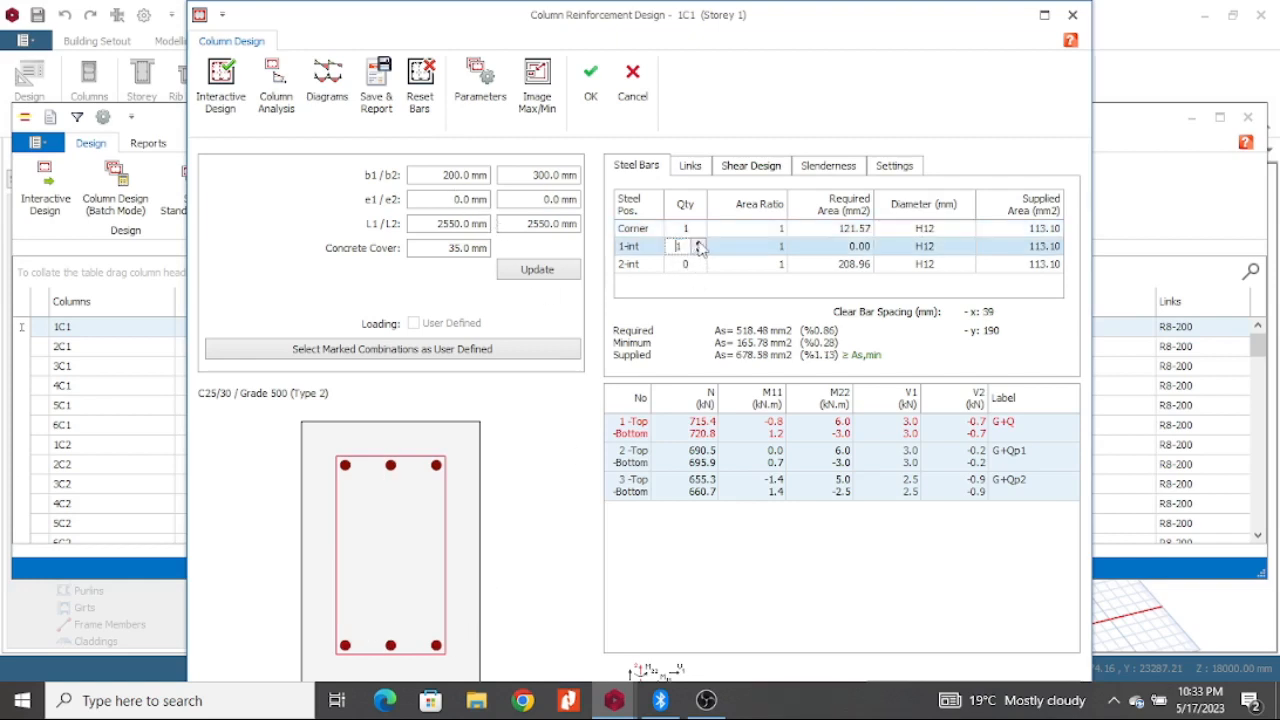
click(699, 250)
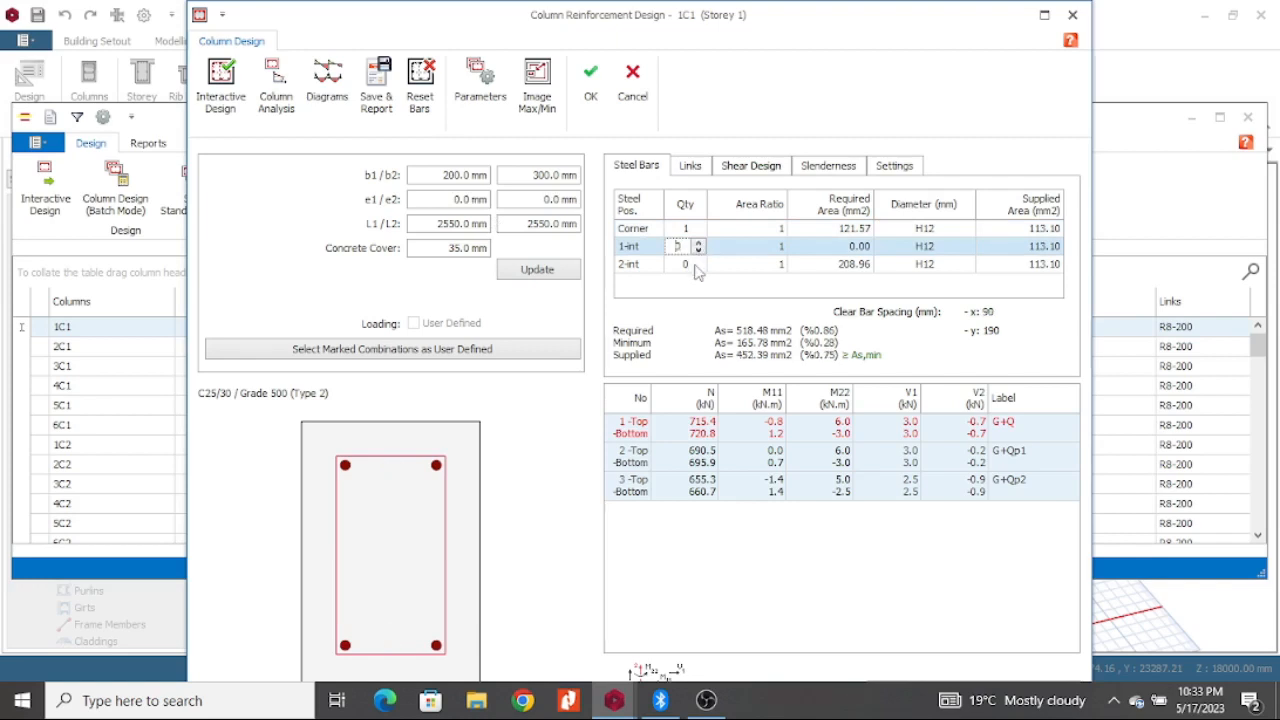
Step: Set the 2-int bar quantity of column 1C1 to 1 and accept the design
click(690, 264)
click(699, 260)
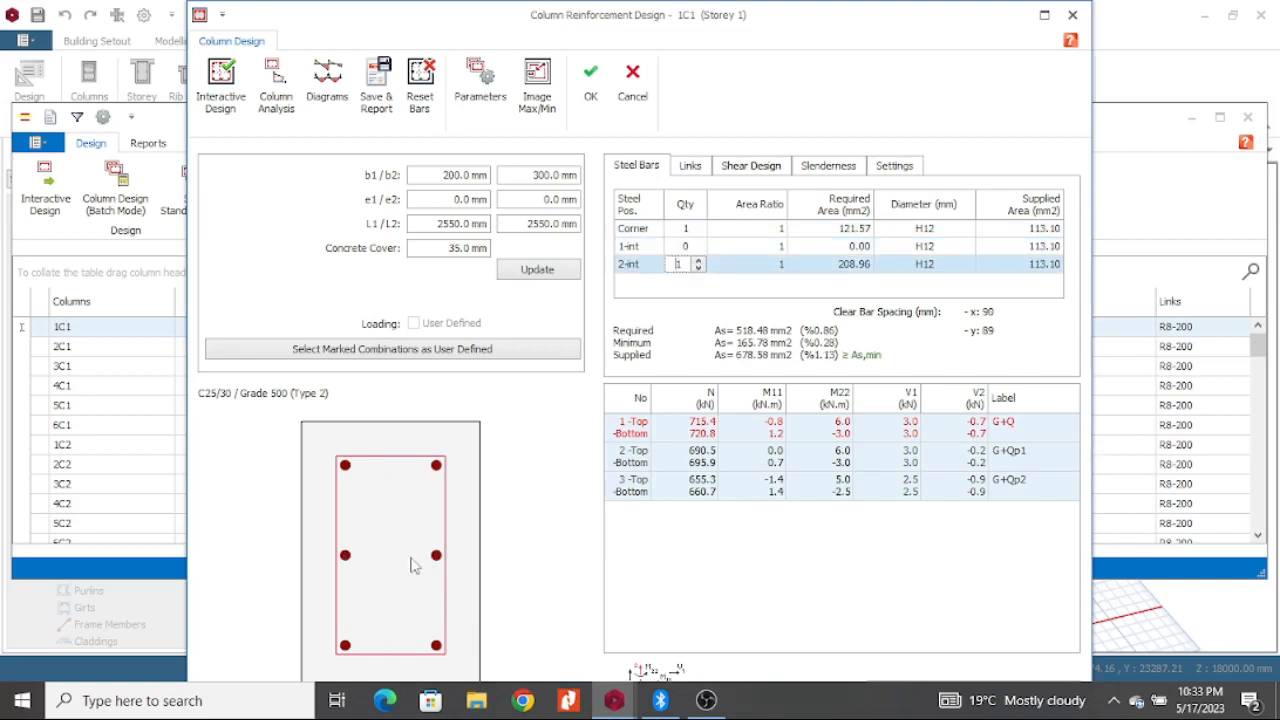
click(724, 265)
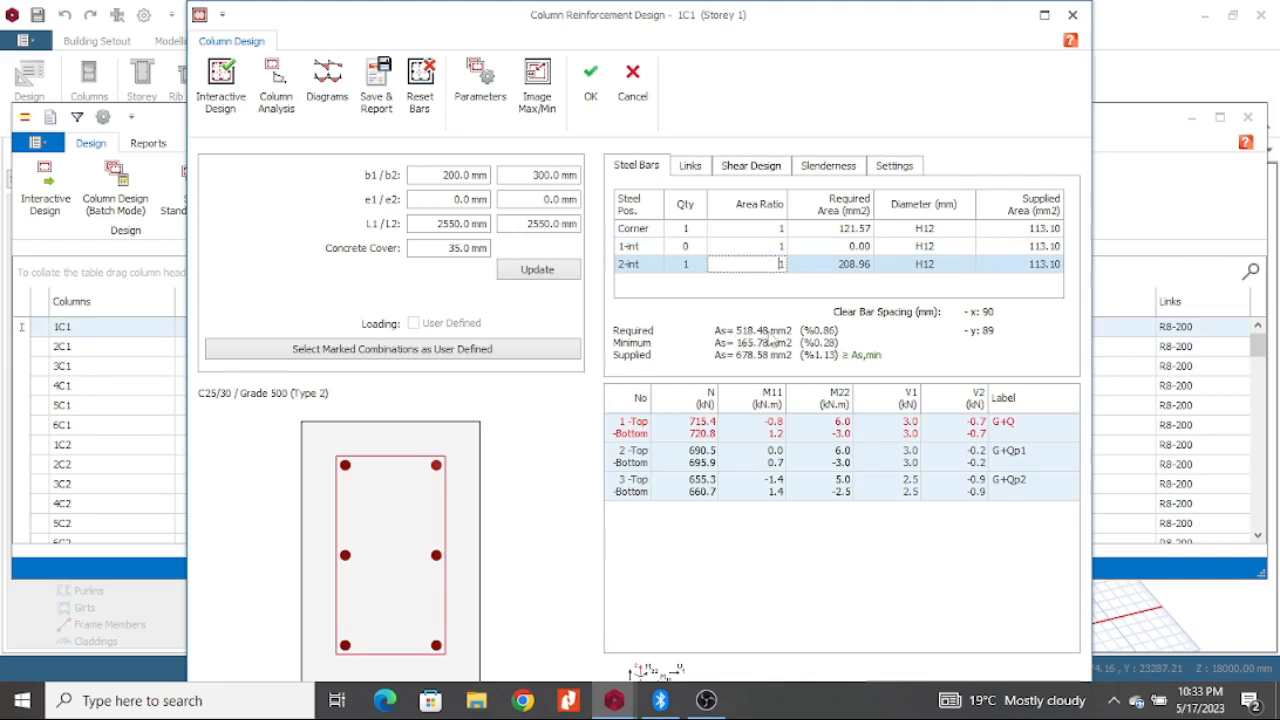
click(592, 90)
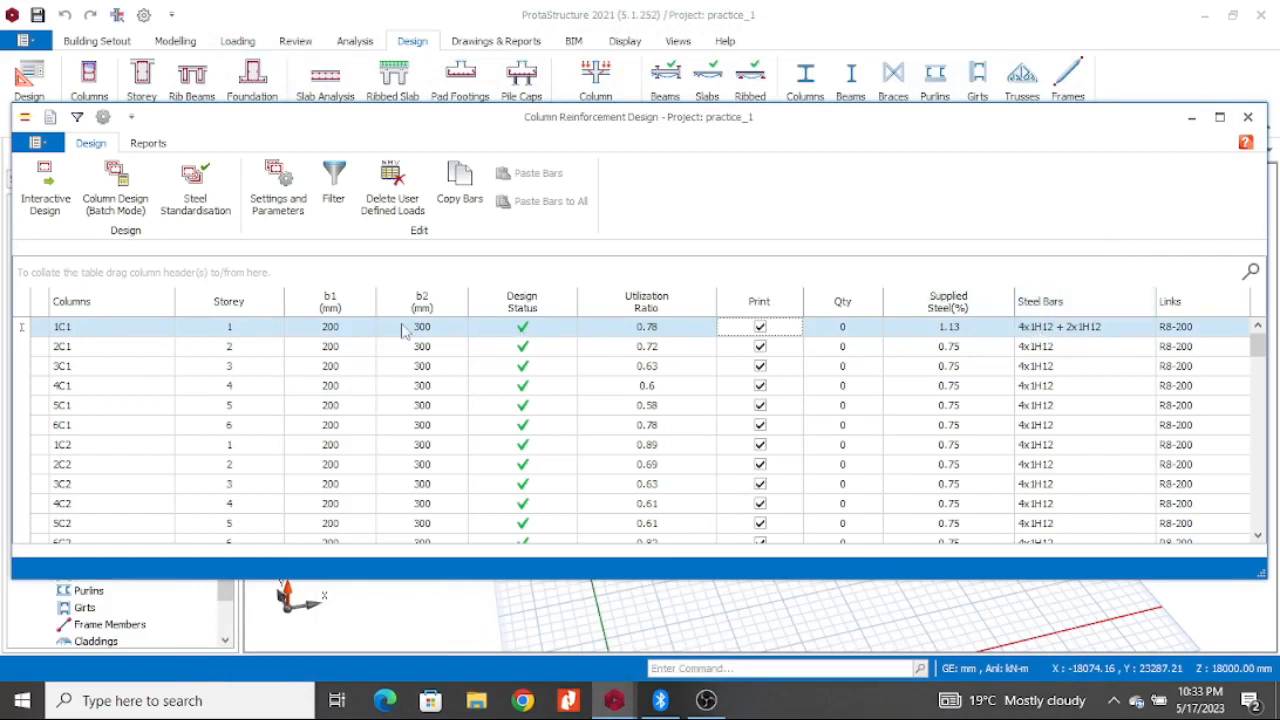
Step: Reopen the interactive design of column 1C1 and try a b1 dimension of 300 mm, updating the section
click(50, 204)
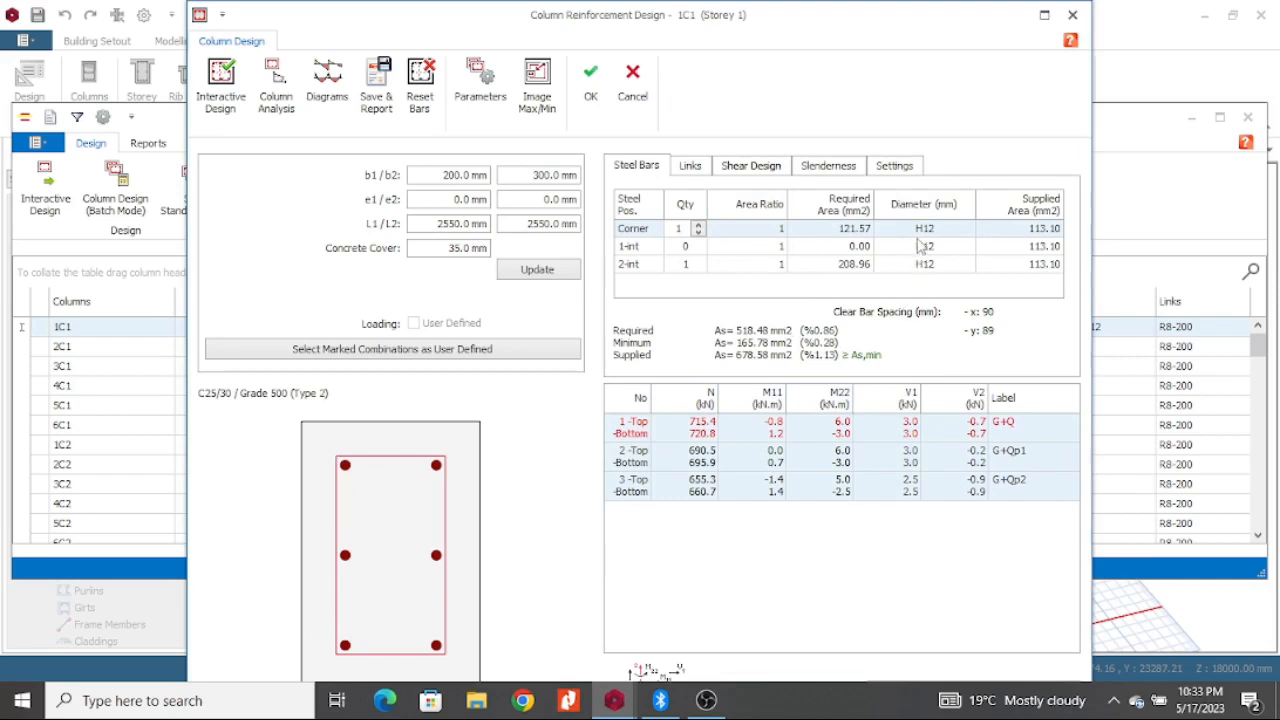
click(434, 175)
text(300)
click(553, 277)
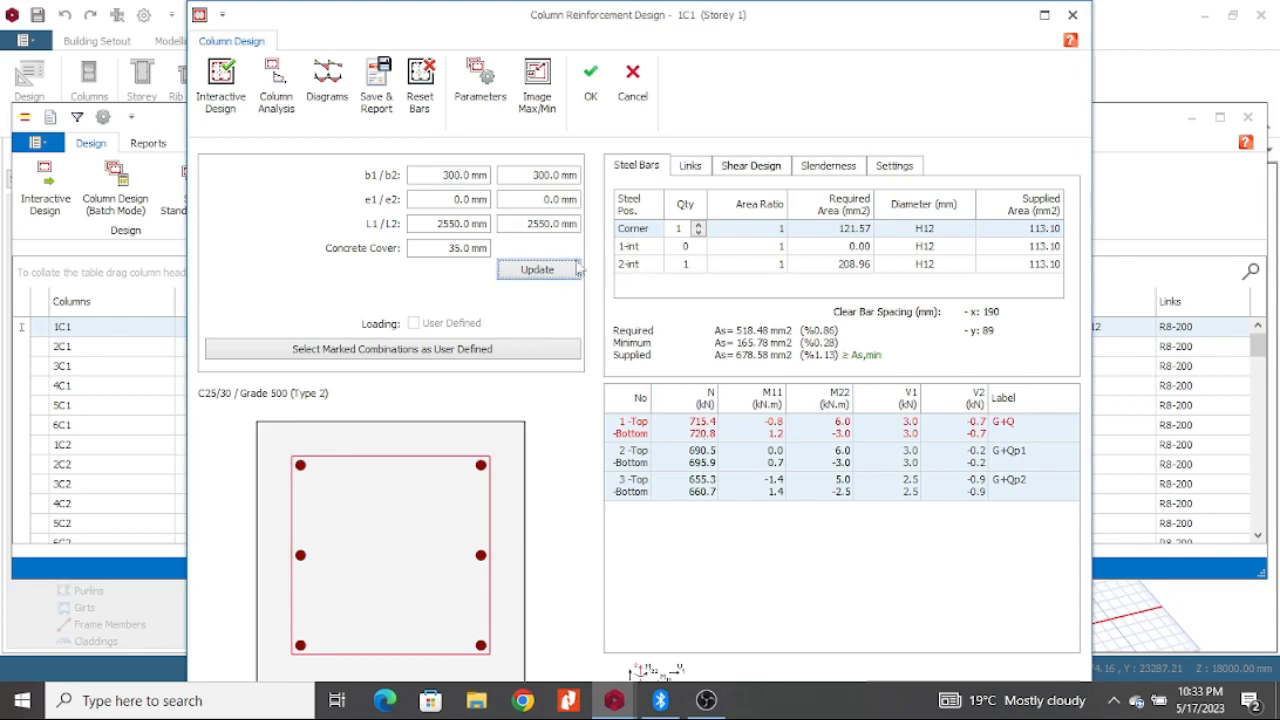
Step: Set the b1 dimension of column 1C1 back to 200 mm and update the section
drag(445, 175, 485, 173)
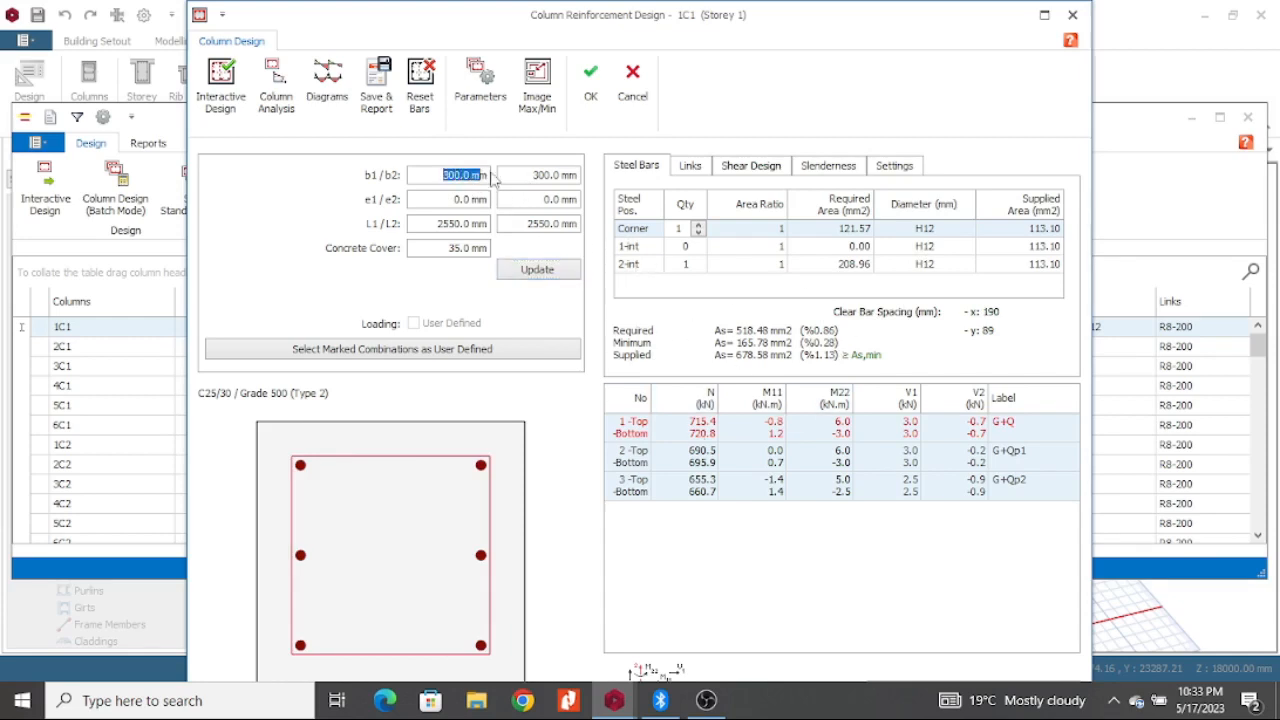
text(2)
click(535, 268)
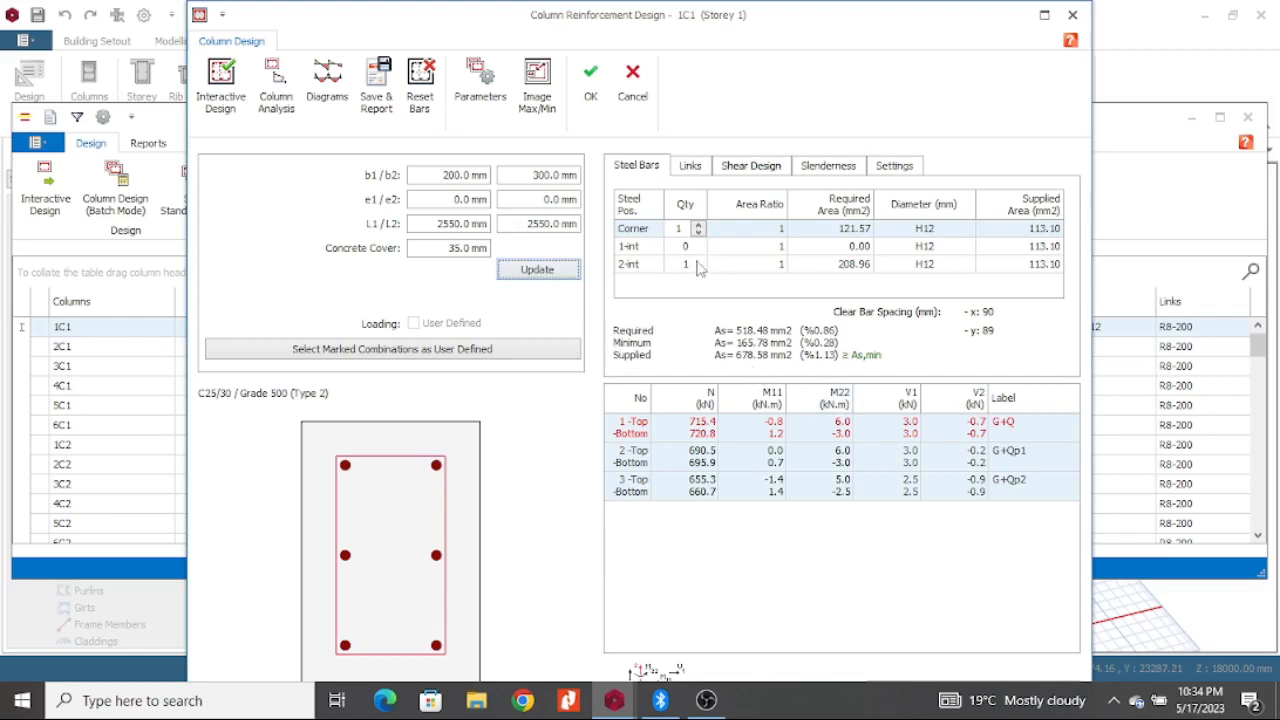
Step: Set the 2-int bar quantity of column 1C1 to 0 and change its corner bars to H16
click(686, 264)
click(699, 268)
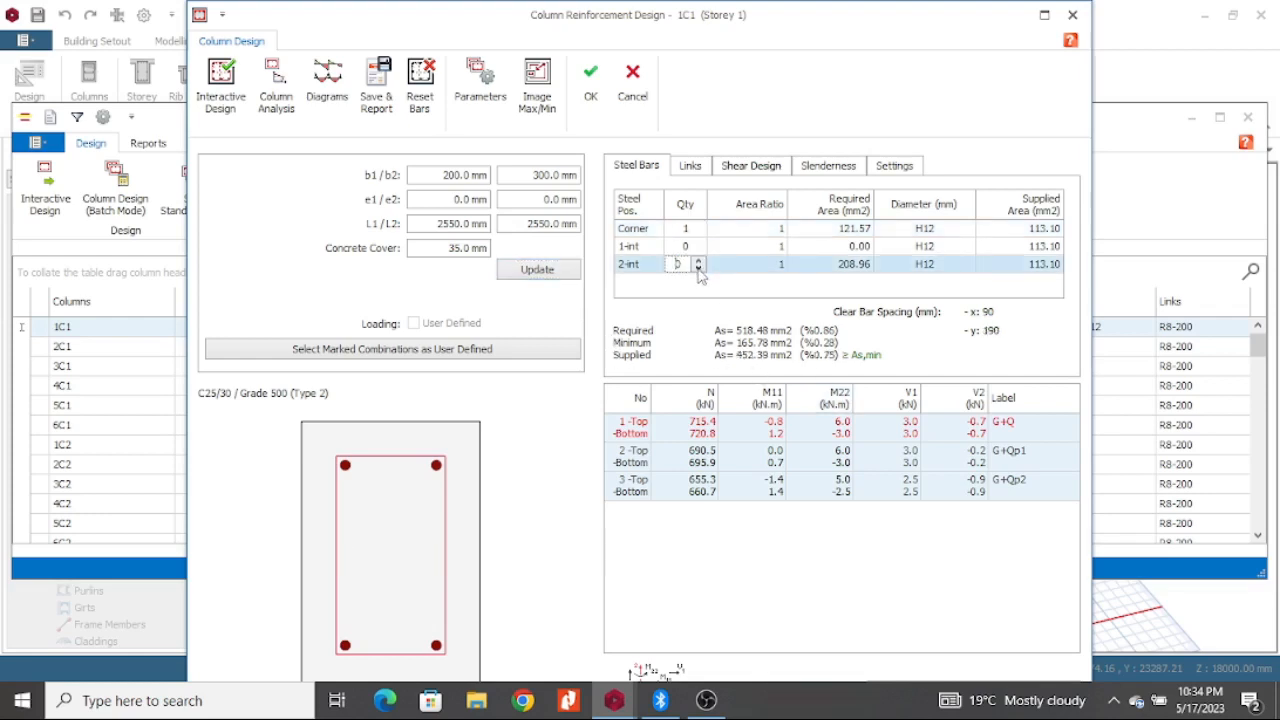
click(927, 231)
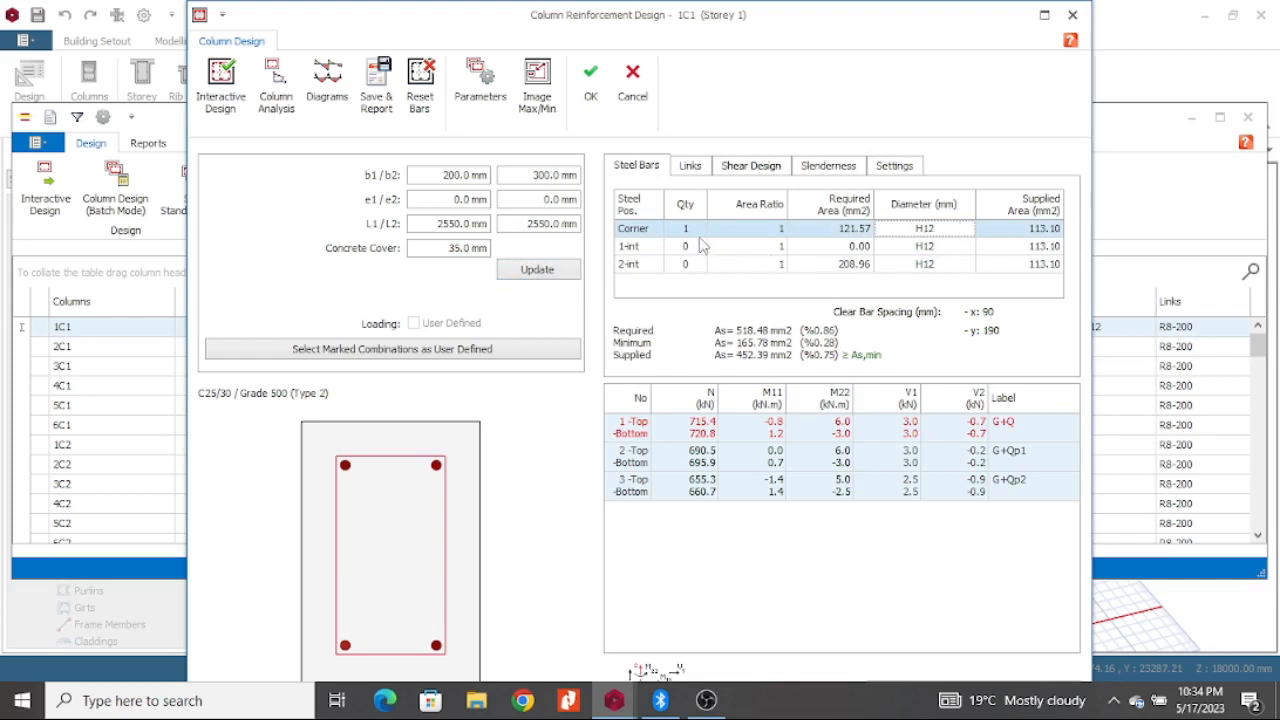
click(803, 266)
click(927, 232)
click(967, 231)
click(911, 259)
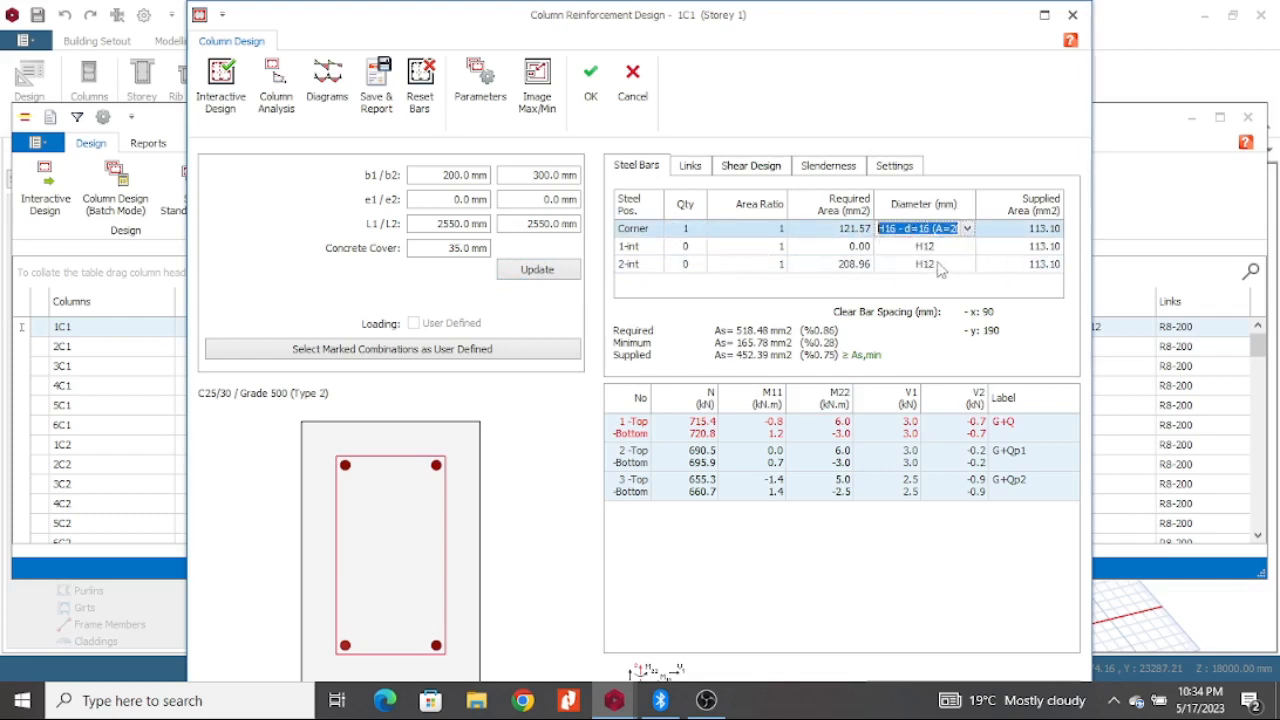
click(933, 253)
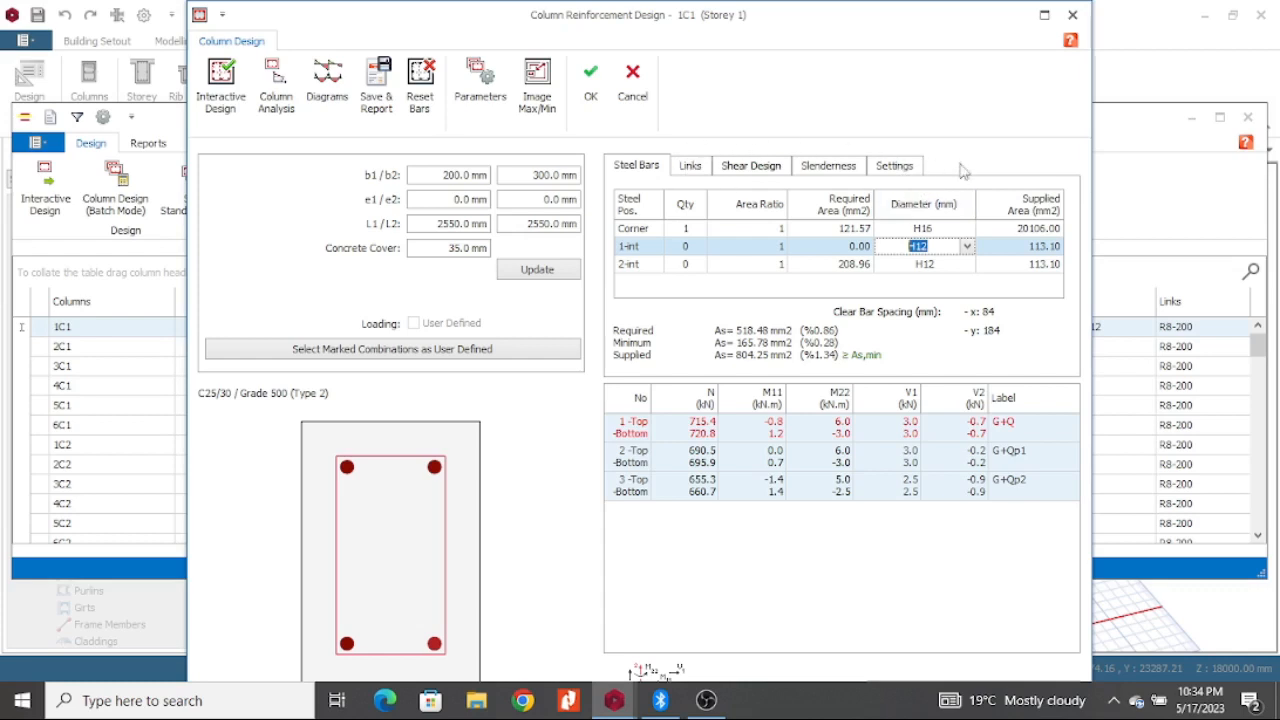
Step: Check the link layout of column 1C1 and recalculate its shear design
click(692, 167)
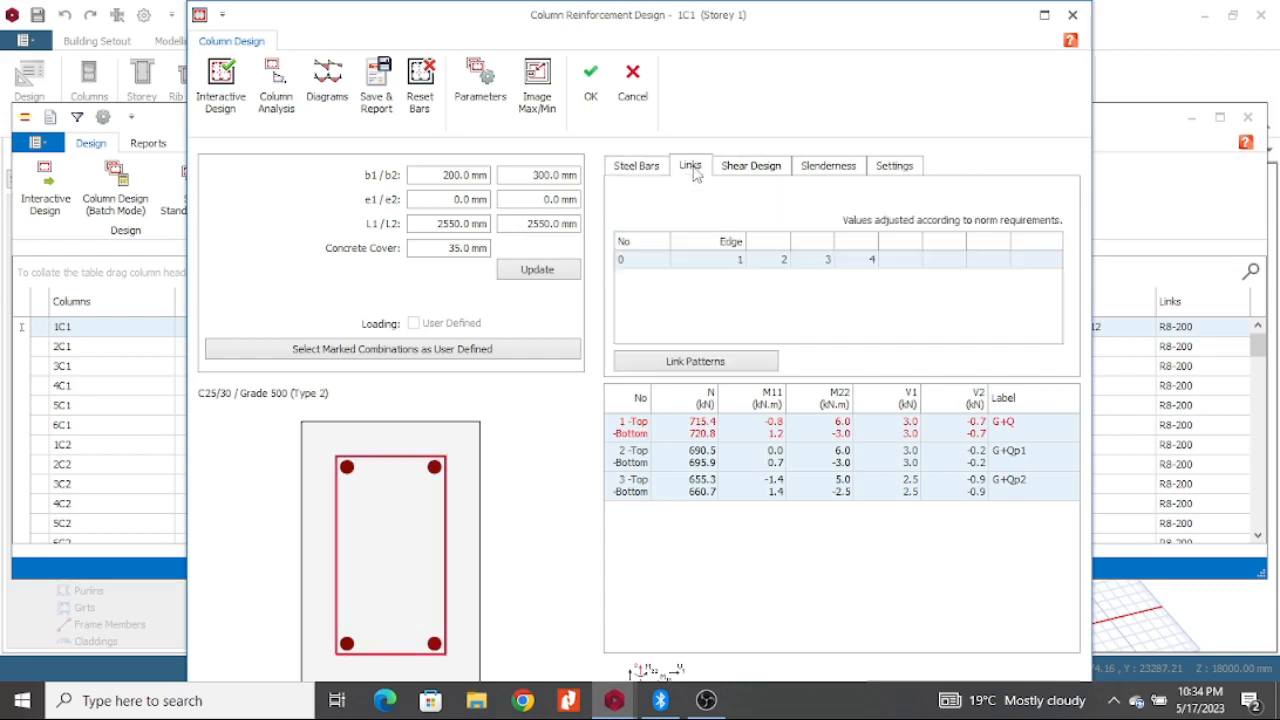
click(767, 172)
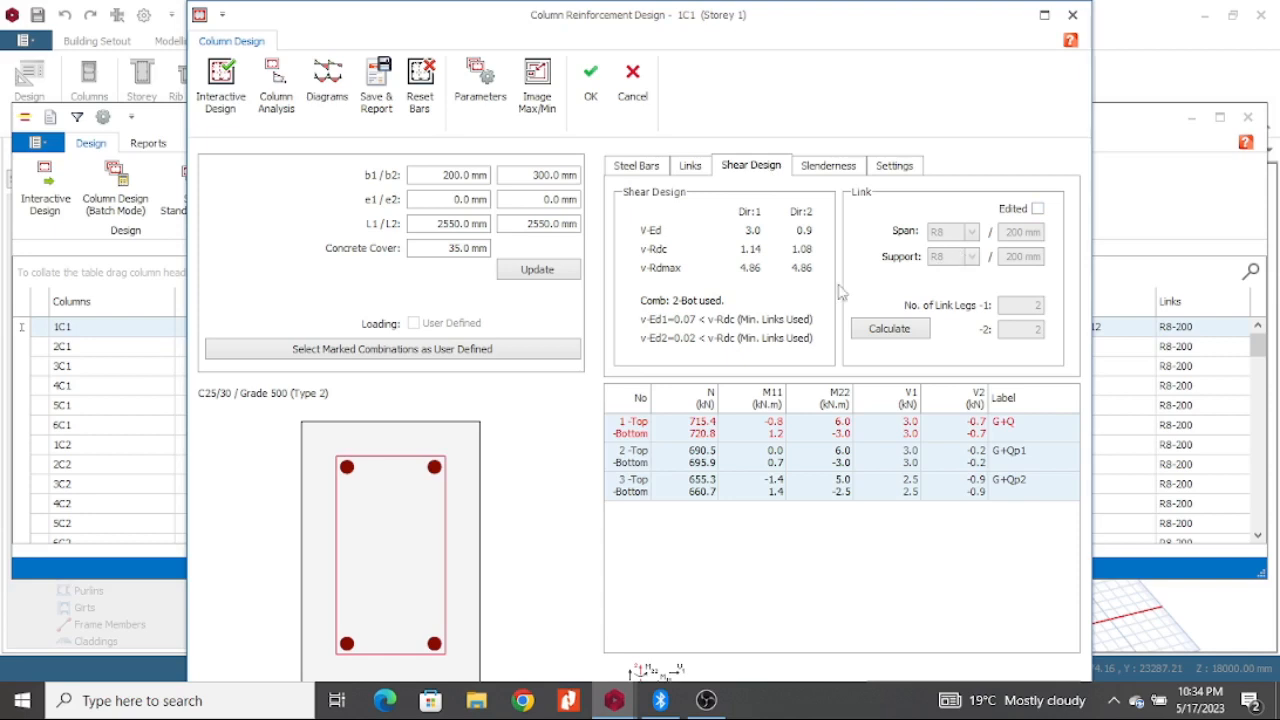
click(890, 332)
click(1037, 208)
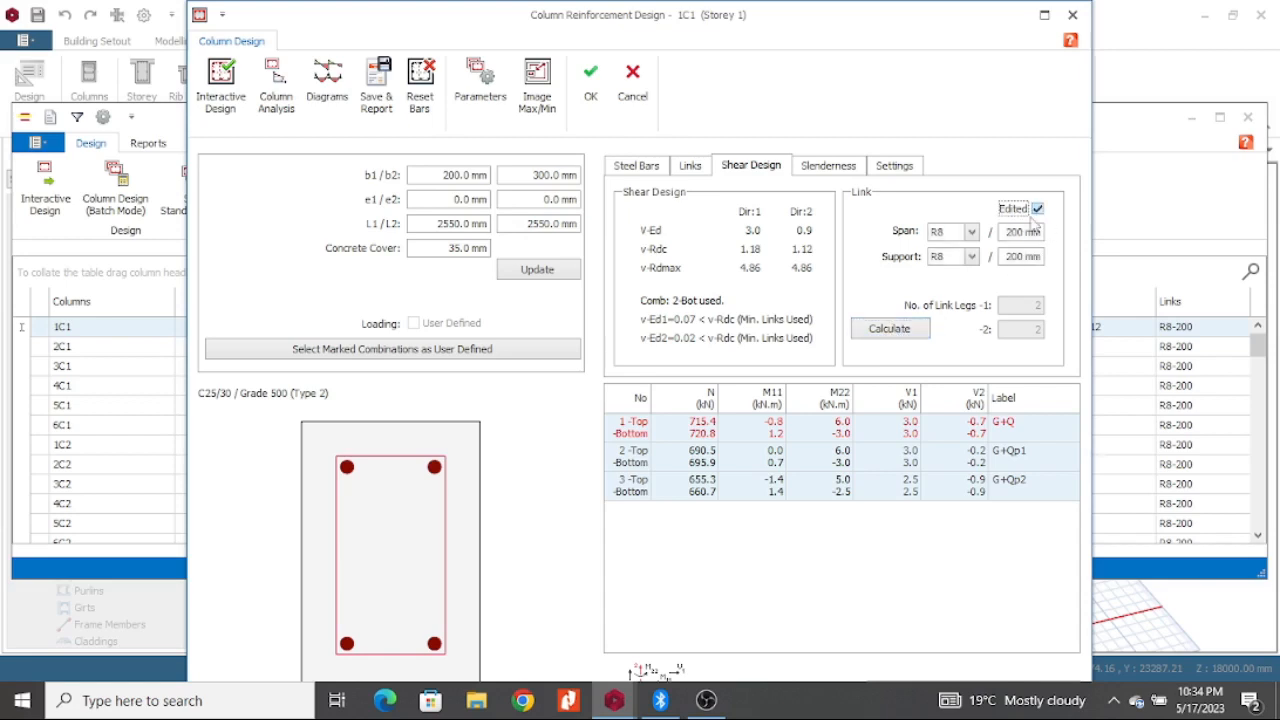
click(893, 330)
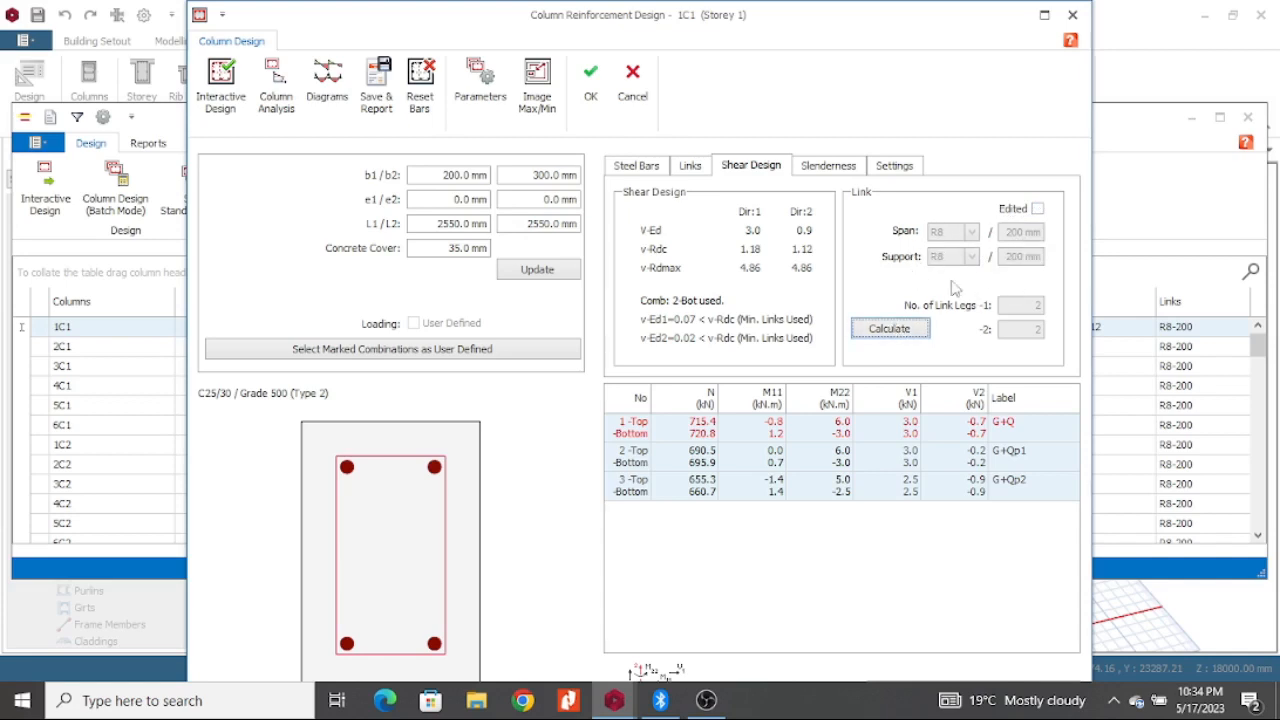
Step: Enable link editing for column 1C1 and set the span and support link spacing to 150 mm, keeping R8 links
click(1037, 208)
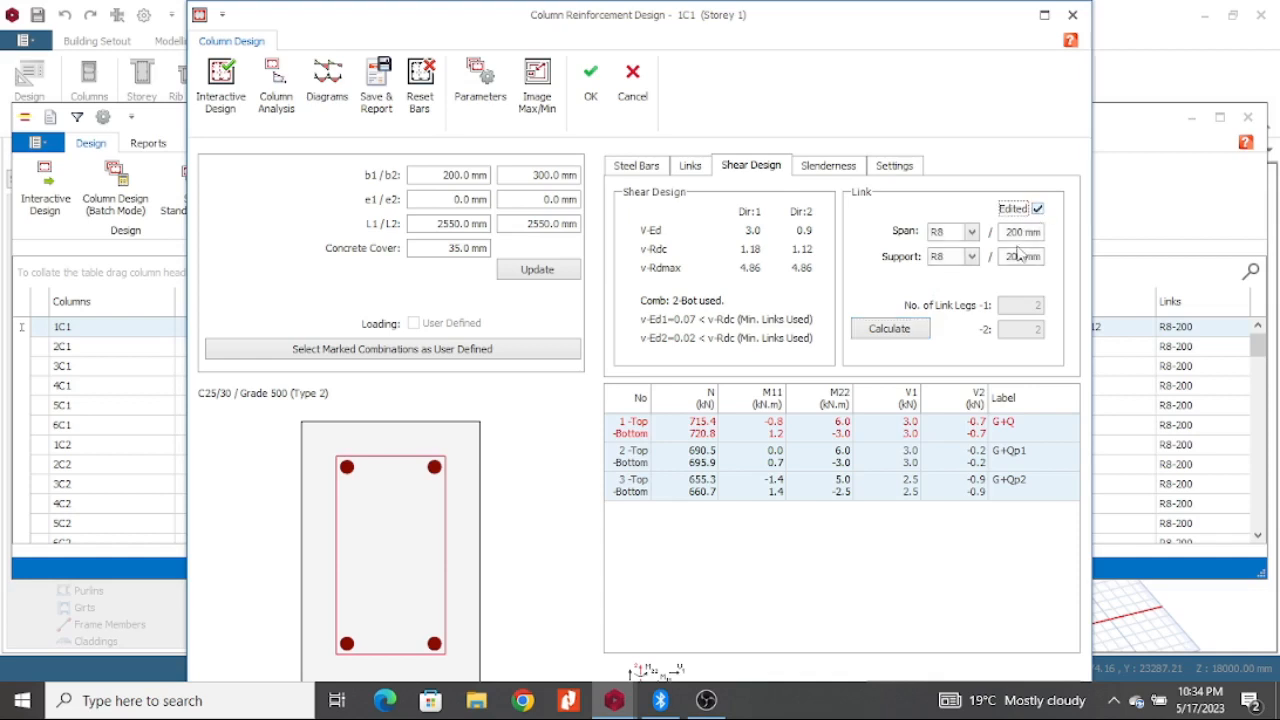
drag(1010, 232, 1041, 234)
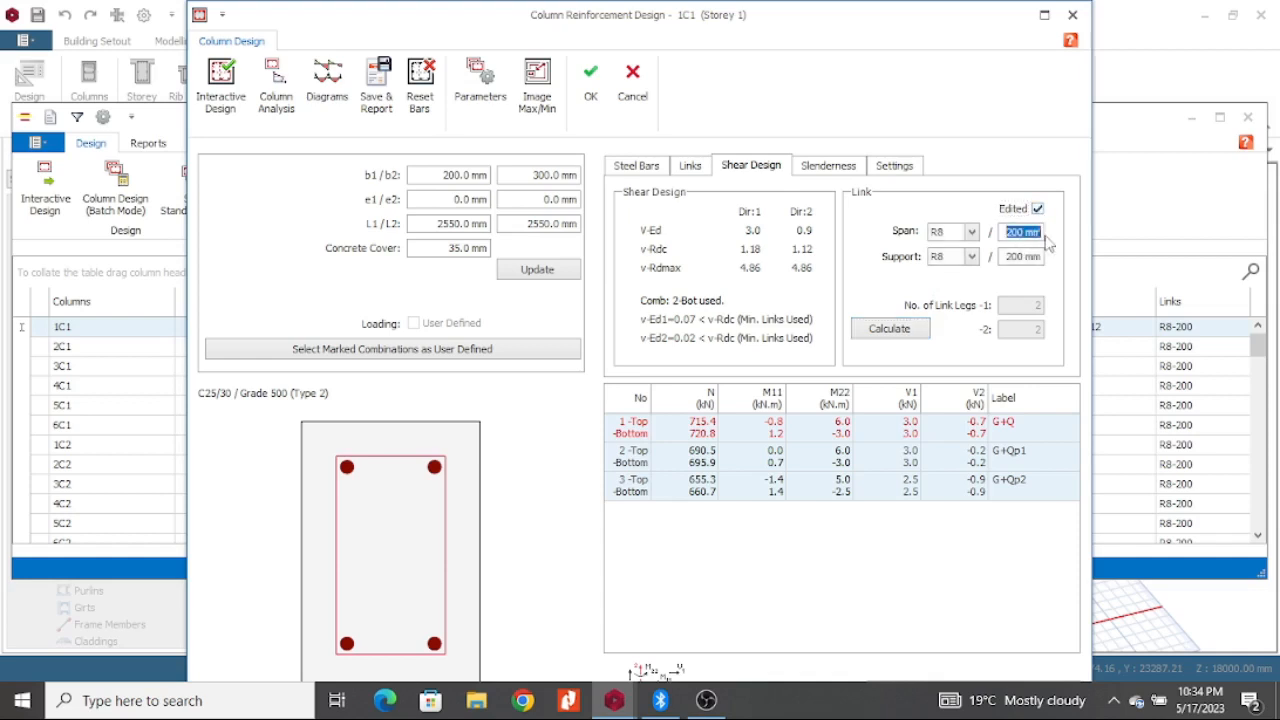
text(1)
drag(1005, 257, 1110, 258)
text(1)
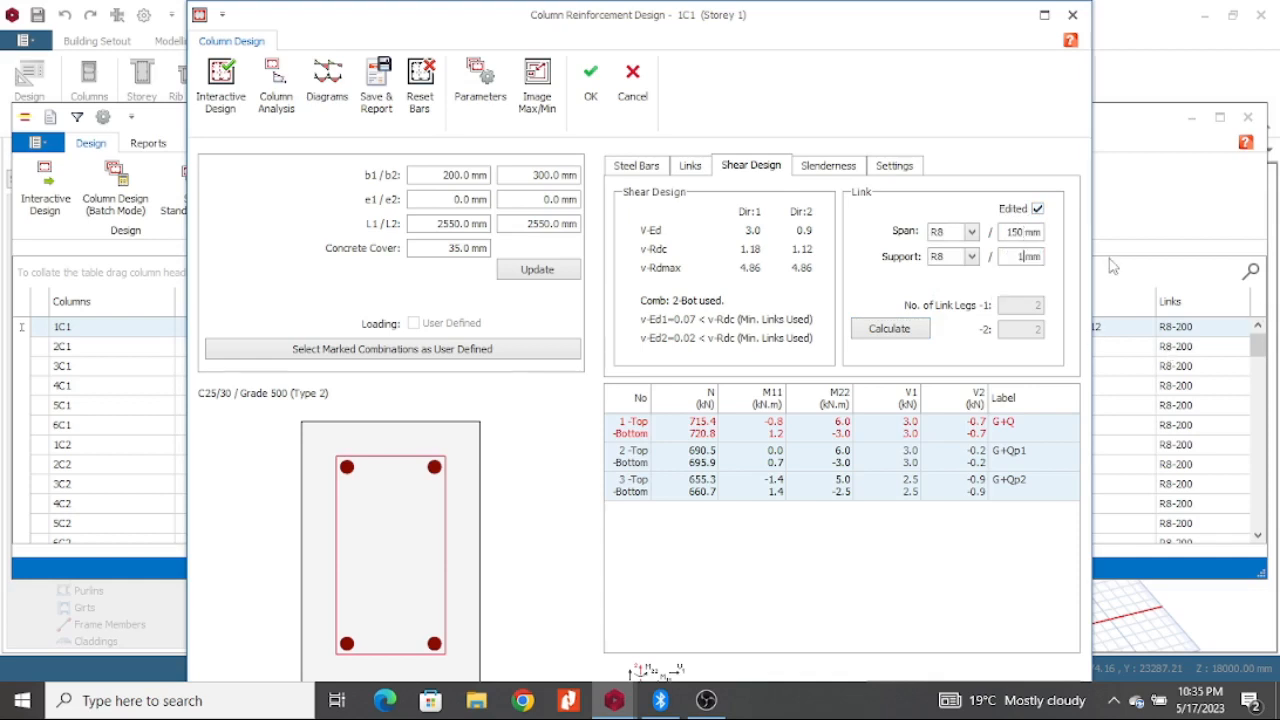
click(955, 258)
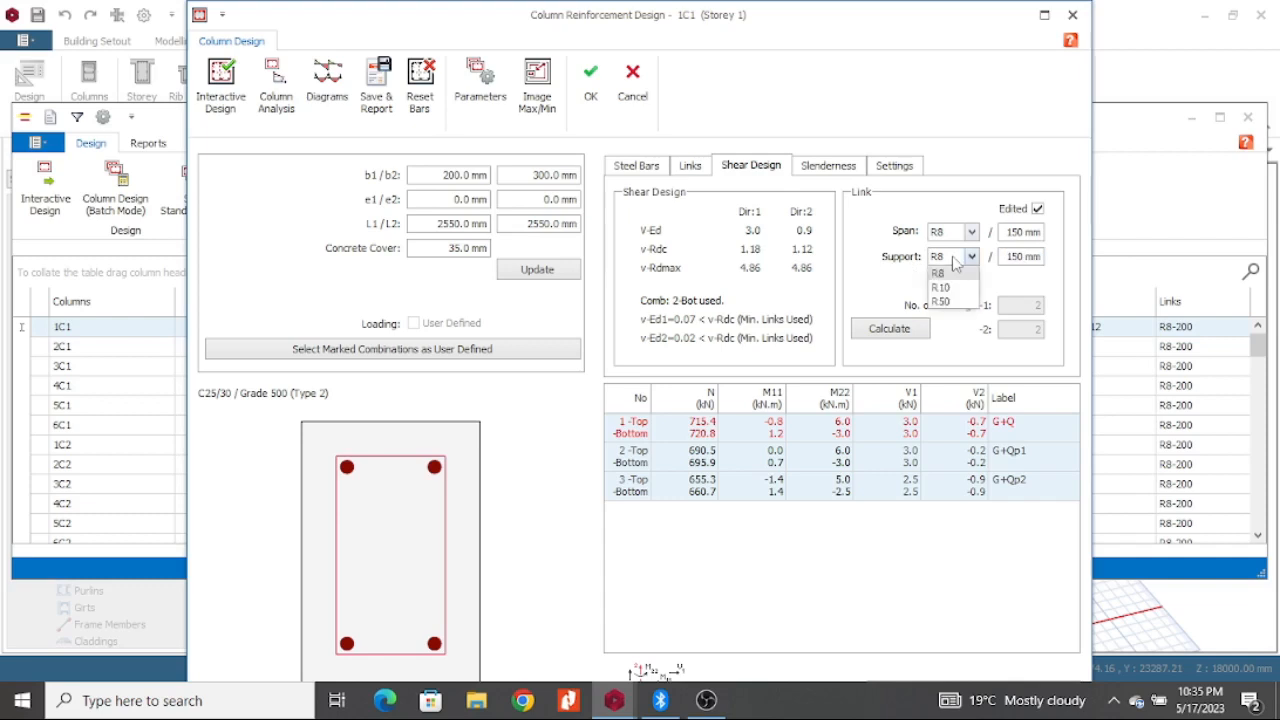
click(952, 233)
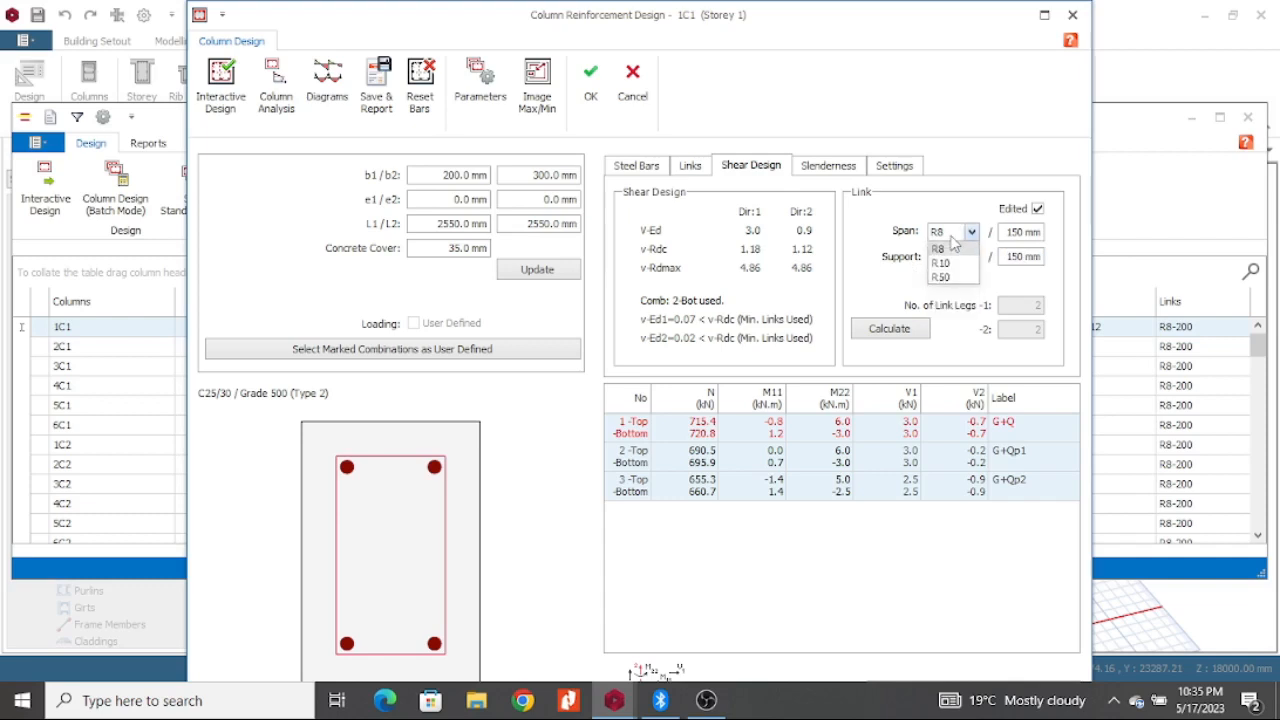
Step: Check the slenderness and bracing settings of column 1C1 and accept the revised design
click(829, 167)
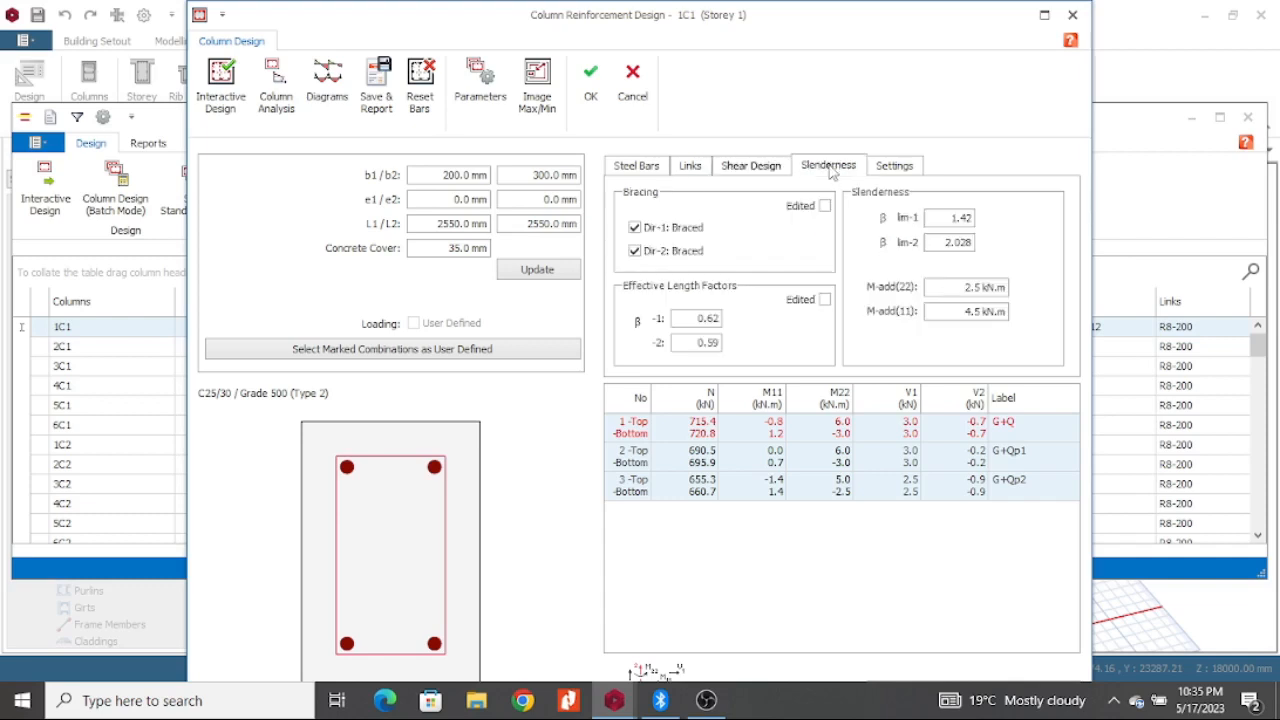
click(634, 228)
click(634, 251)
click(643, 167)
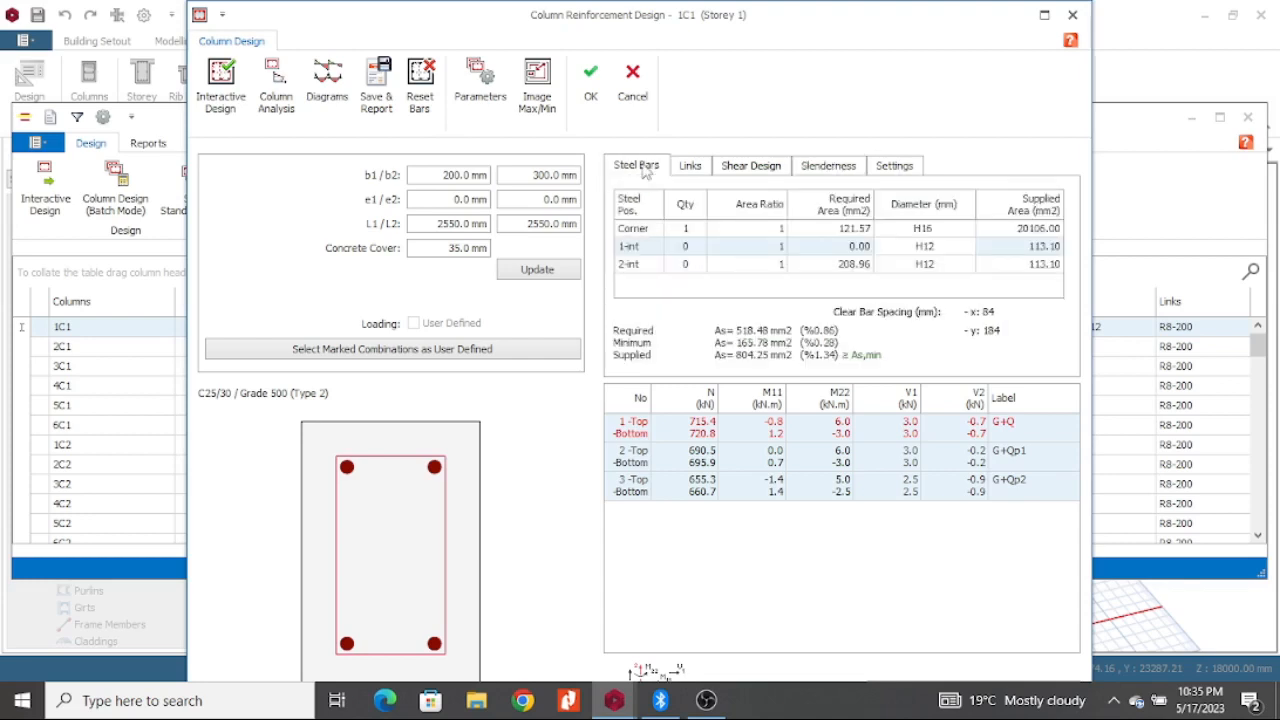
click(591, 84)
Step: Reopen the interactive design of column 1C1 and review its slenderness, steel label settings, steel bars and links
click(58, 200)
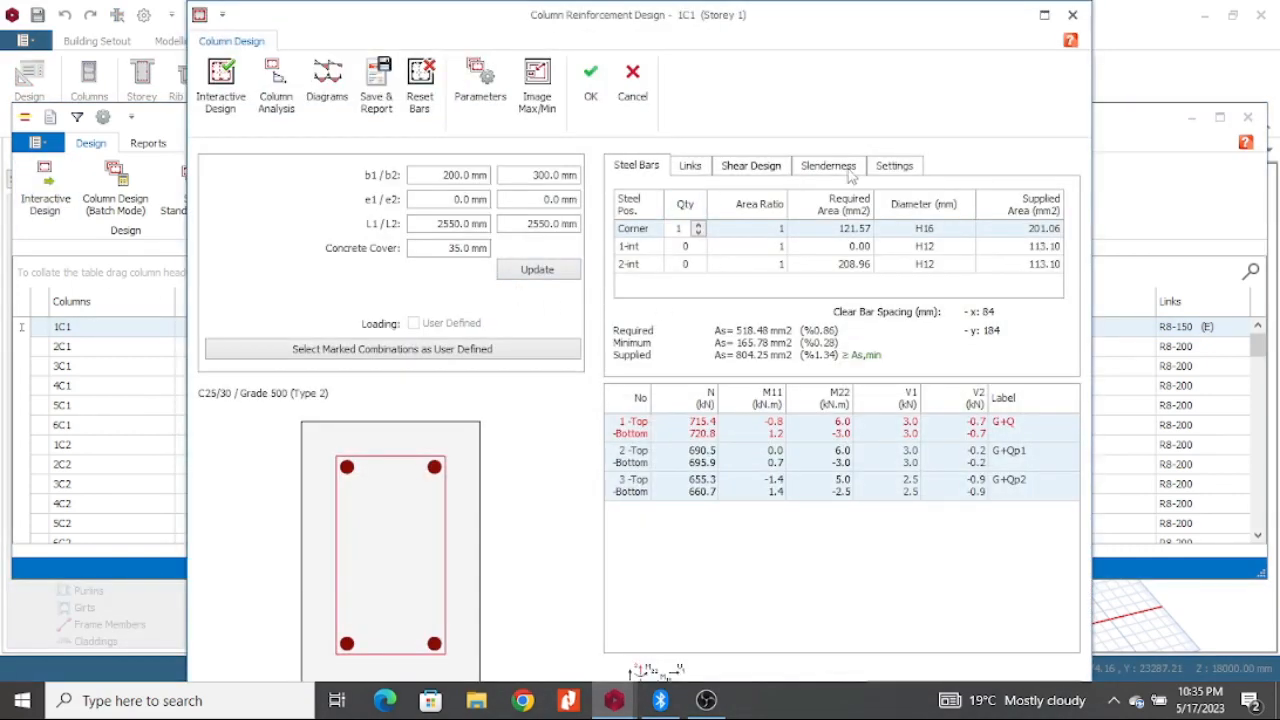
click(848, 168)
click(634, 228)
click(634, 251)
click(893, 167)
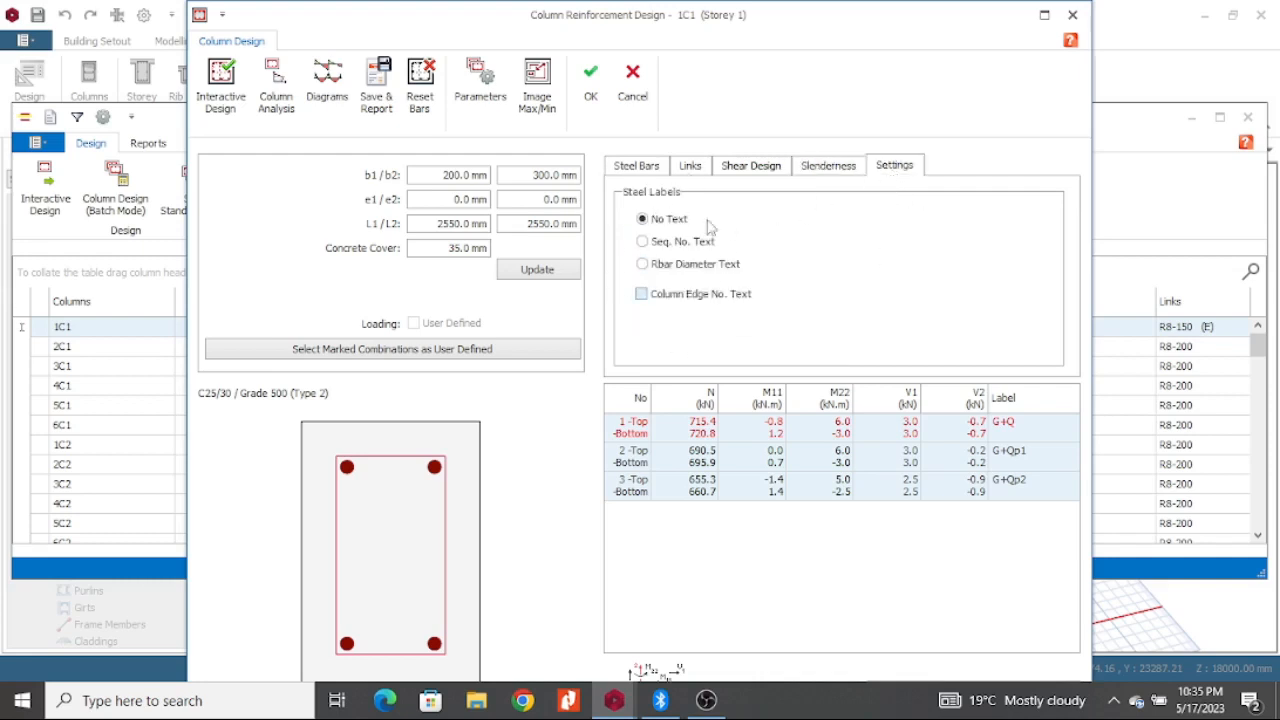
click(656, 166)
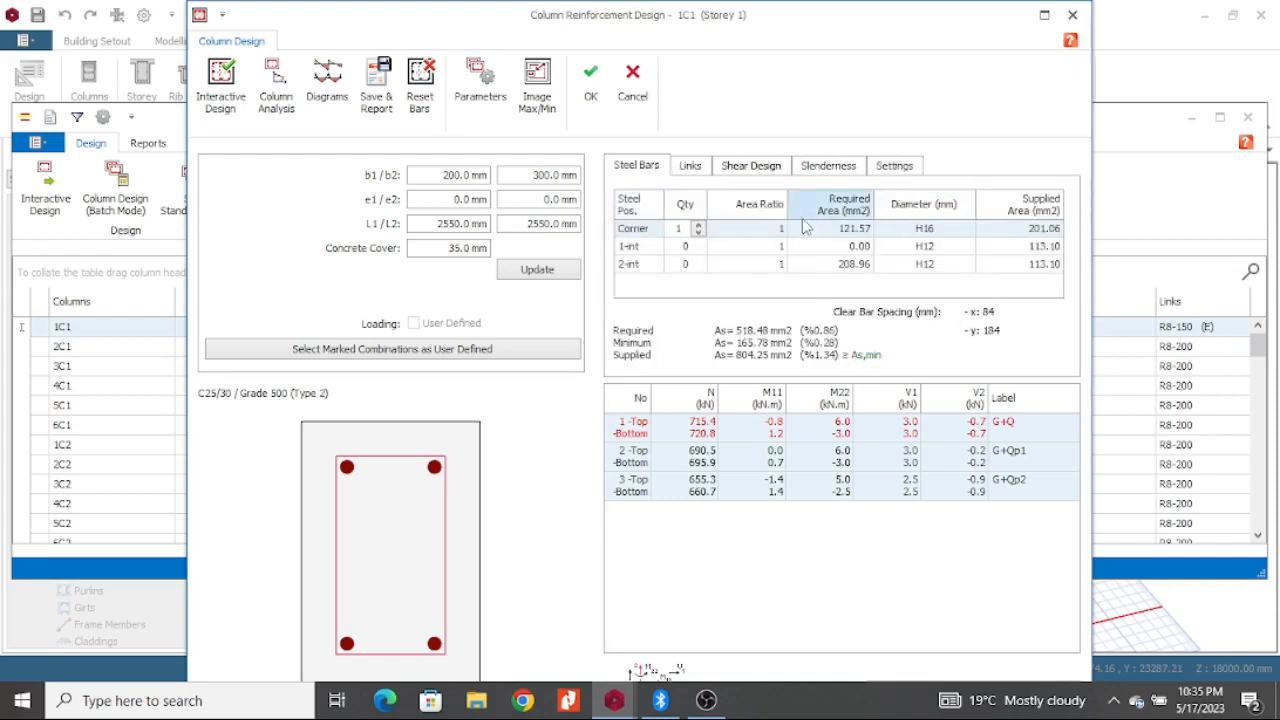
click(705, 168)
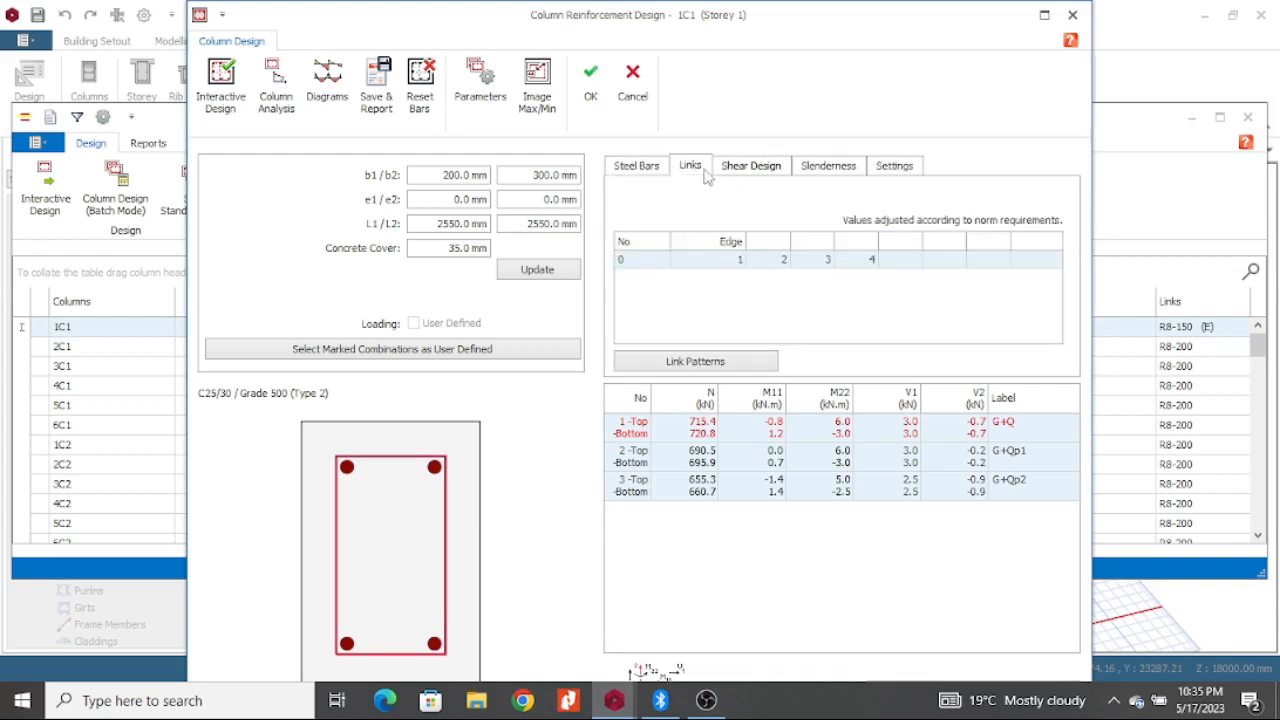
click(644, 172)
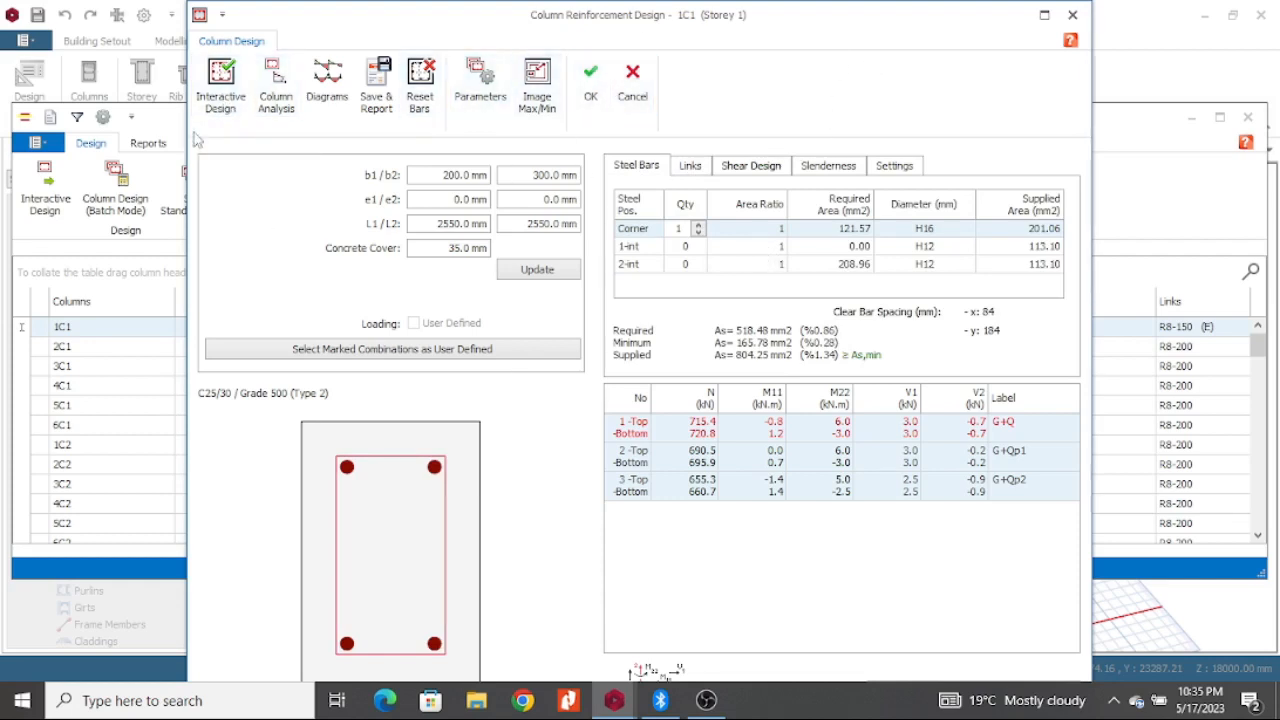
Step: Run the interactive design of column 1C1 and examine its design report's section properties, creep ratio, slenderness check and load combinations
click(222, 90)
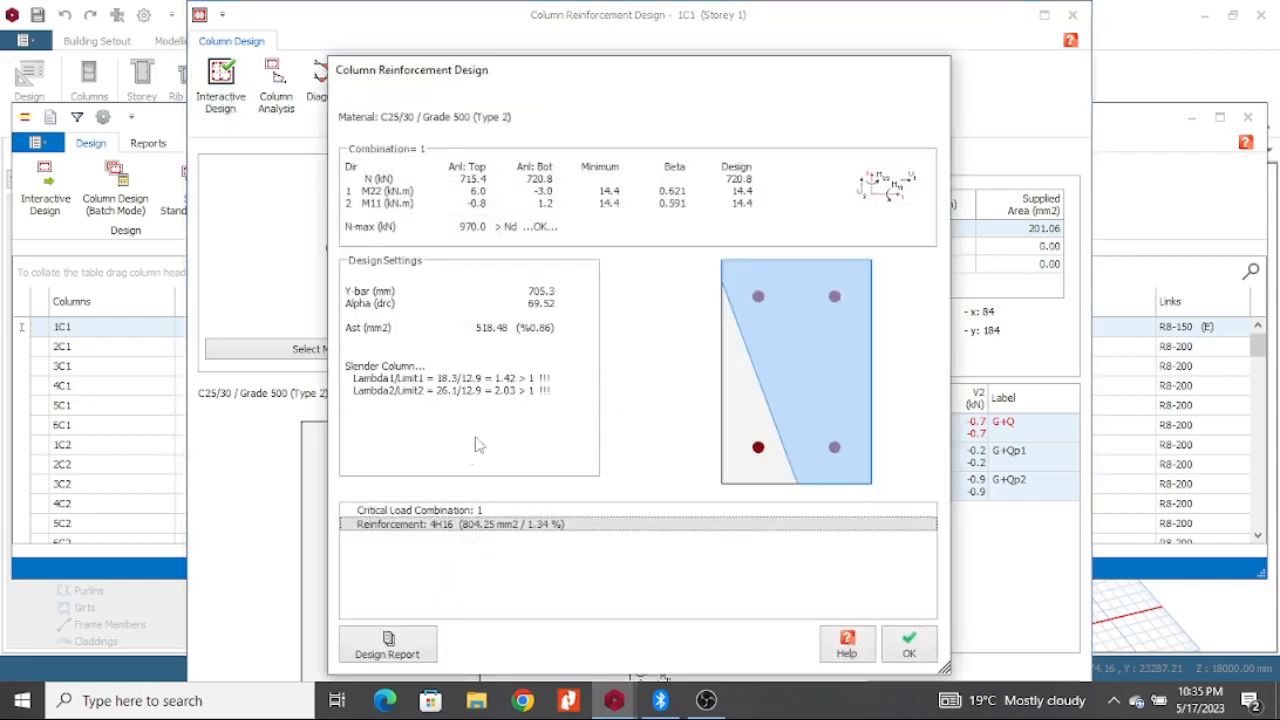
click(404, 660)
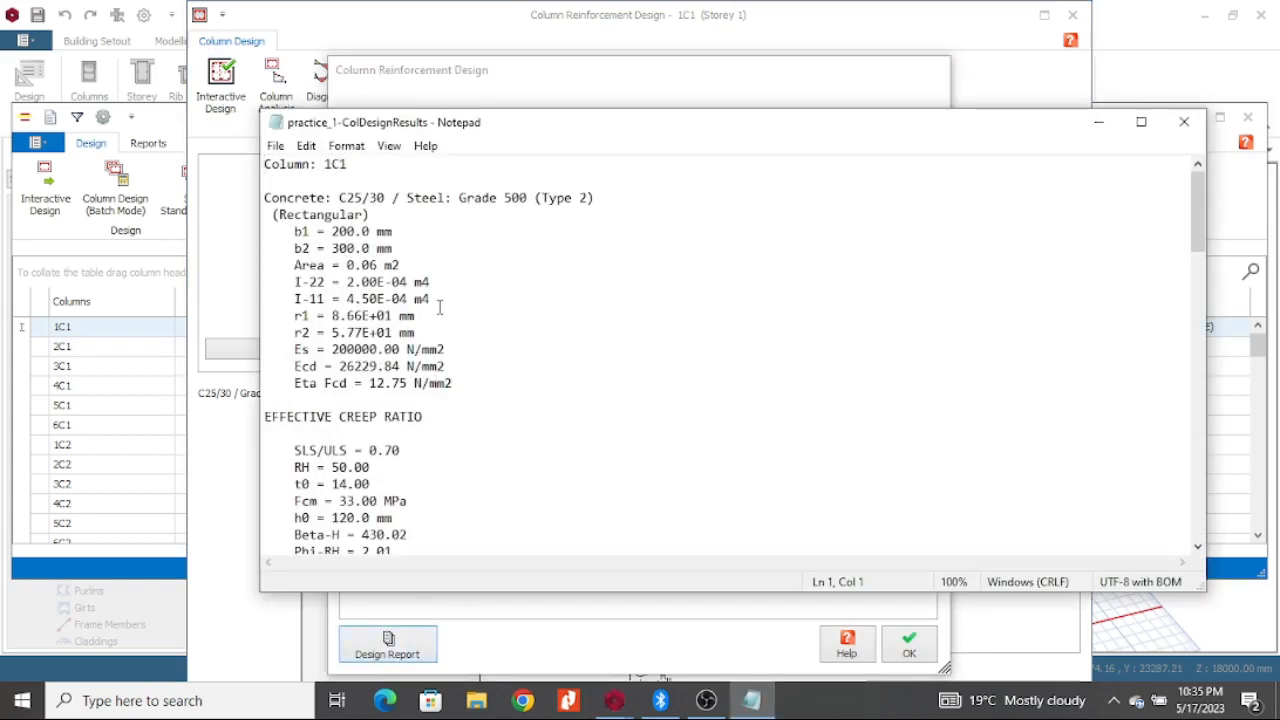
click(468, 386)
drag(468, 386, 352, 265)
click(523, 344)
scroll(352, 383, down, 3)
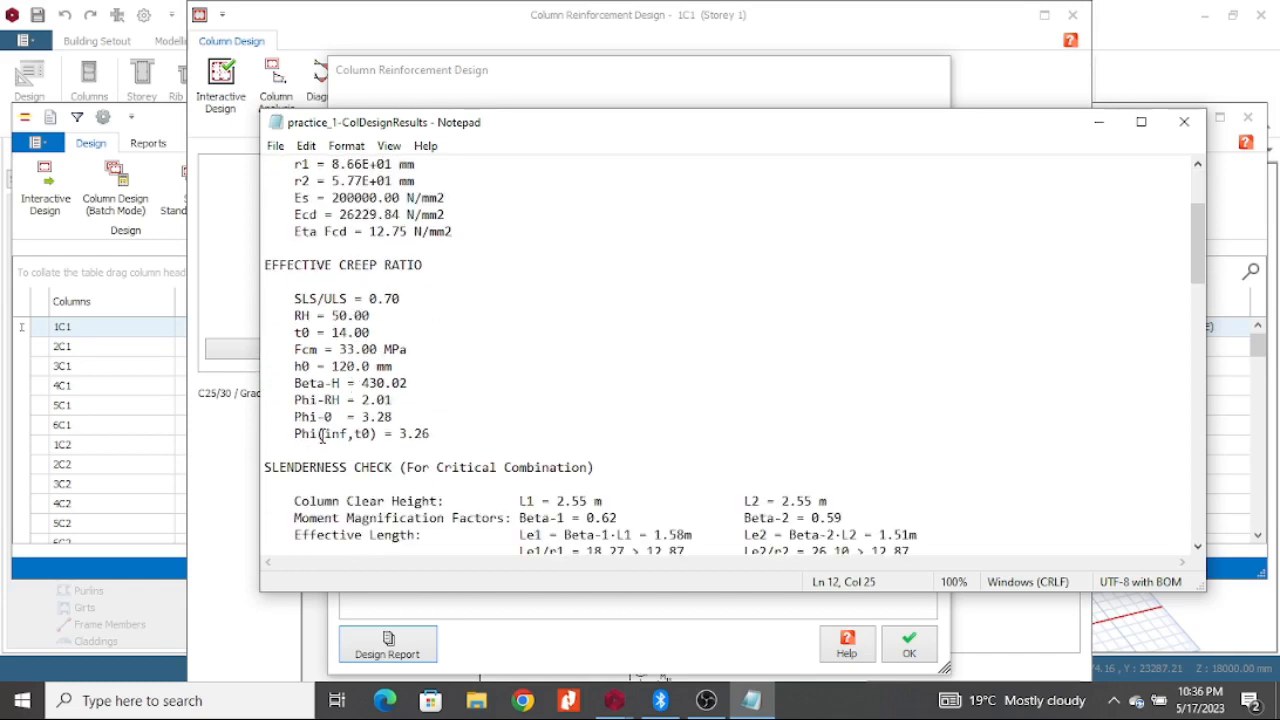
scroll(481, 391, down, 4)
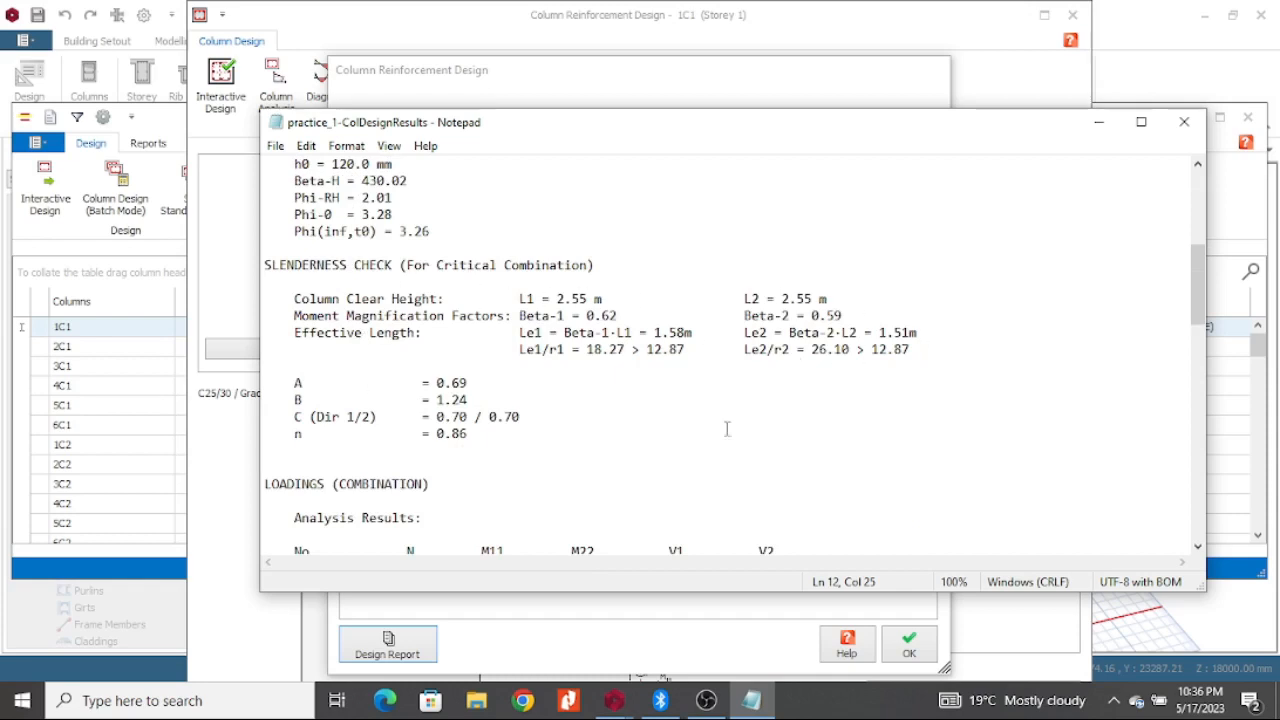
scroll(488, 298, down, 9)
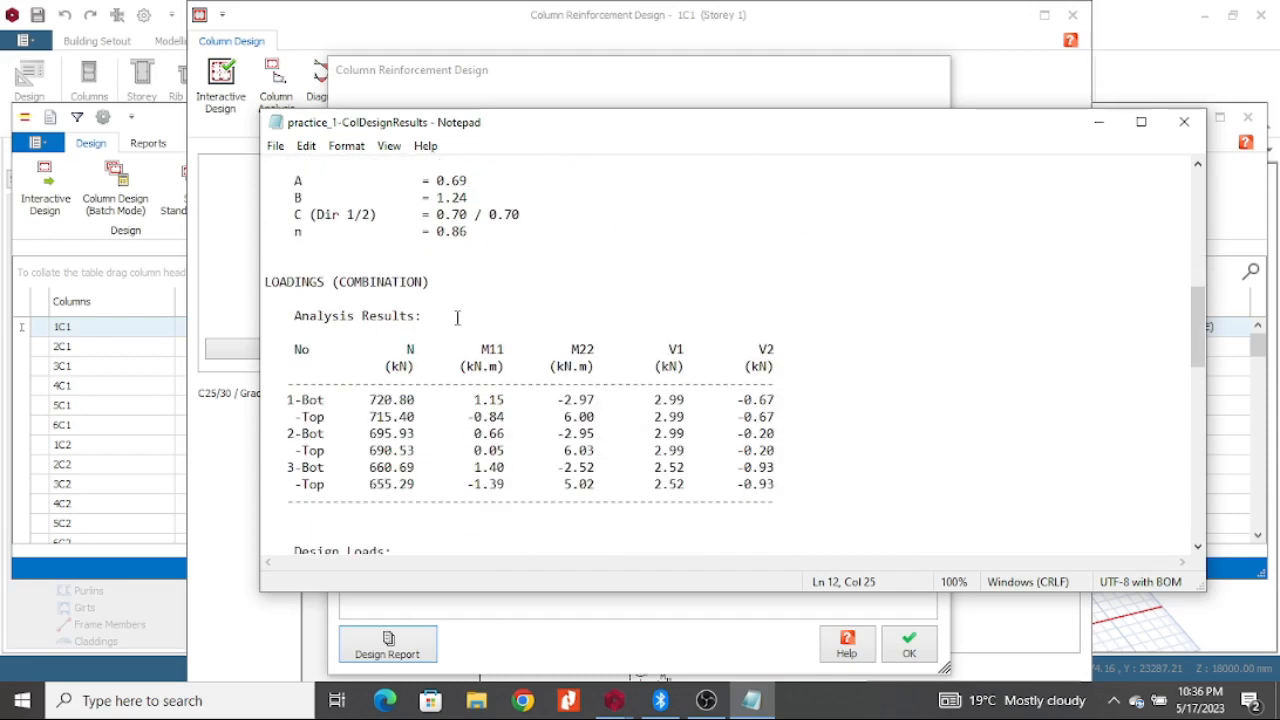
scroll(465, 327, up, 2)
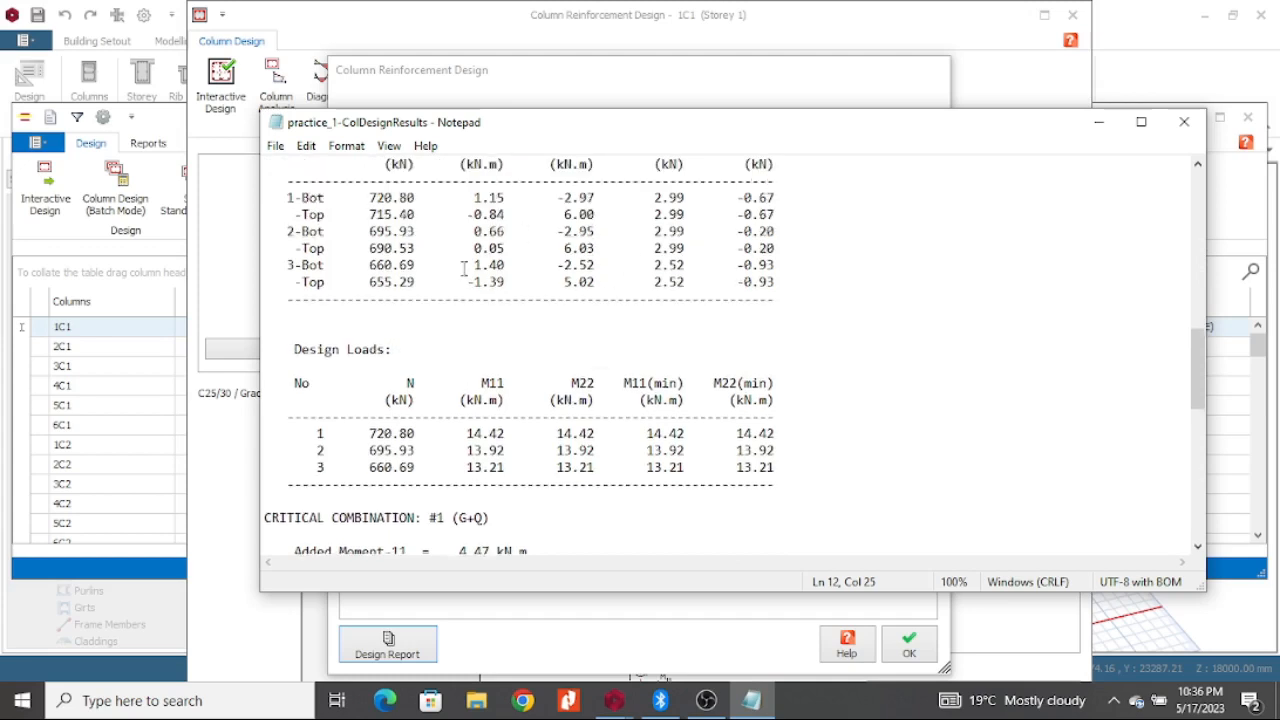
Step: Examine the design report's bar forces, total moments, design loads and utilization ratios for column 1C1, then close the report and design results
scroll(467, 329, down, 11)
scroll(539, 369, down, 3)
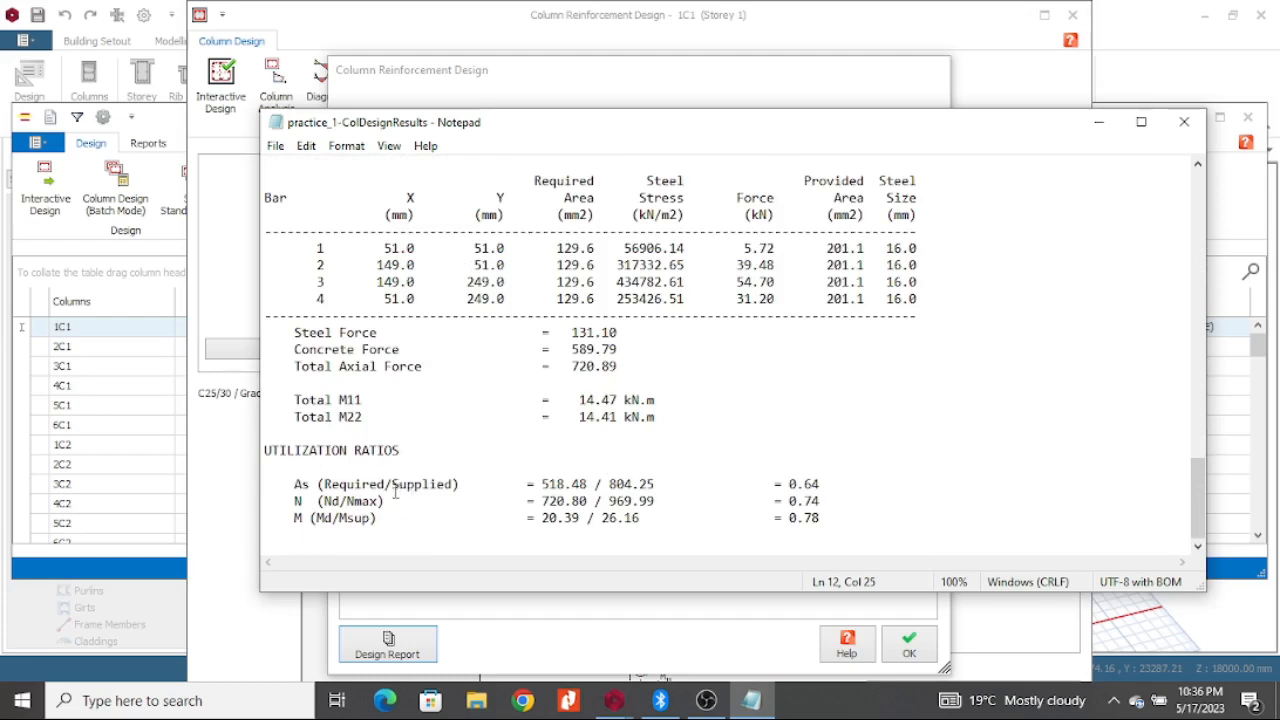
drag(388, 485, 362, 486)
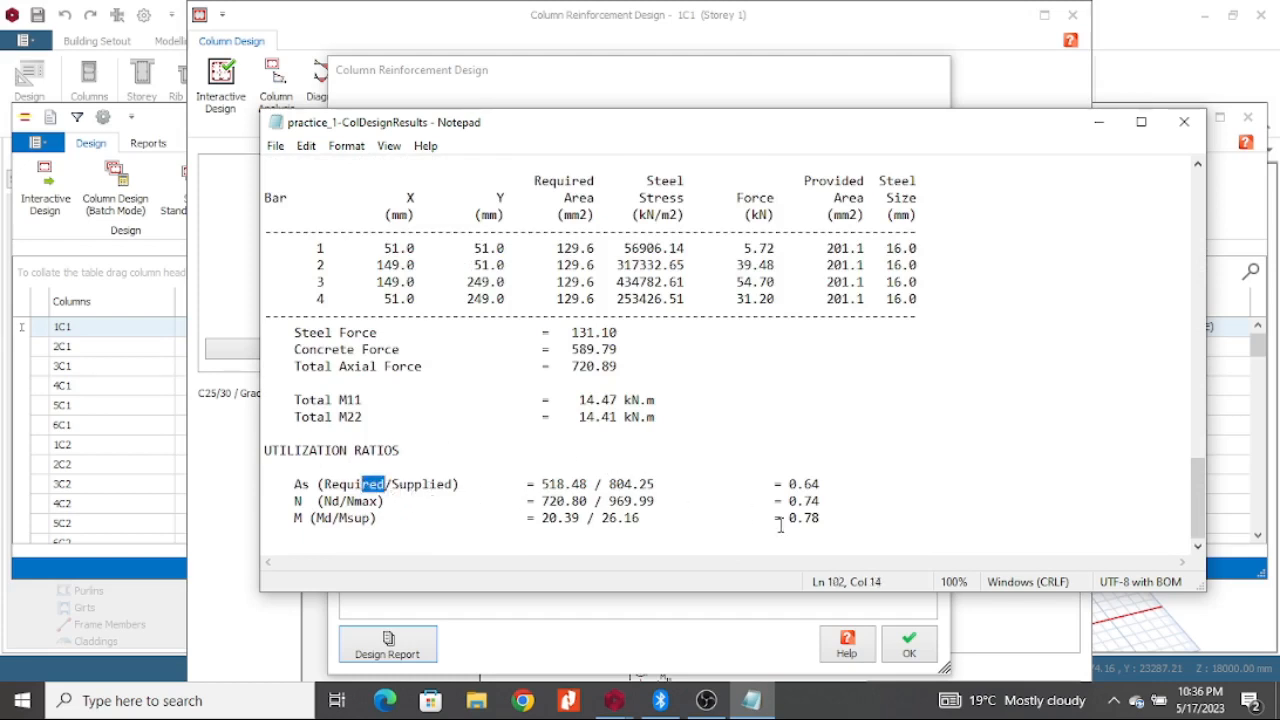
scroll(584, 484, up, 1)
drag(572, 450, 656, 478)
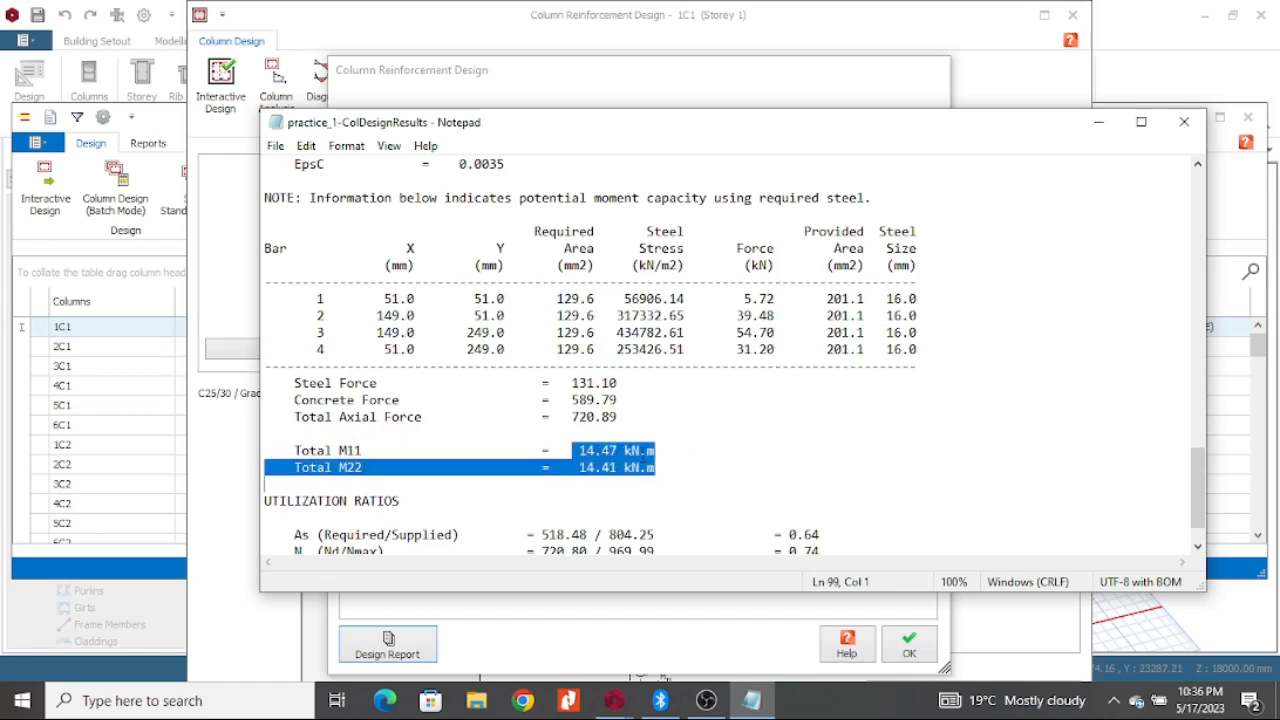
scroll(608, 484, up, 9)
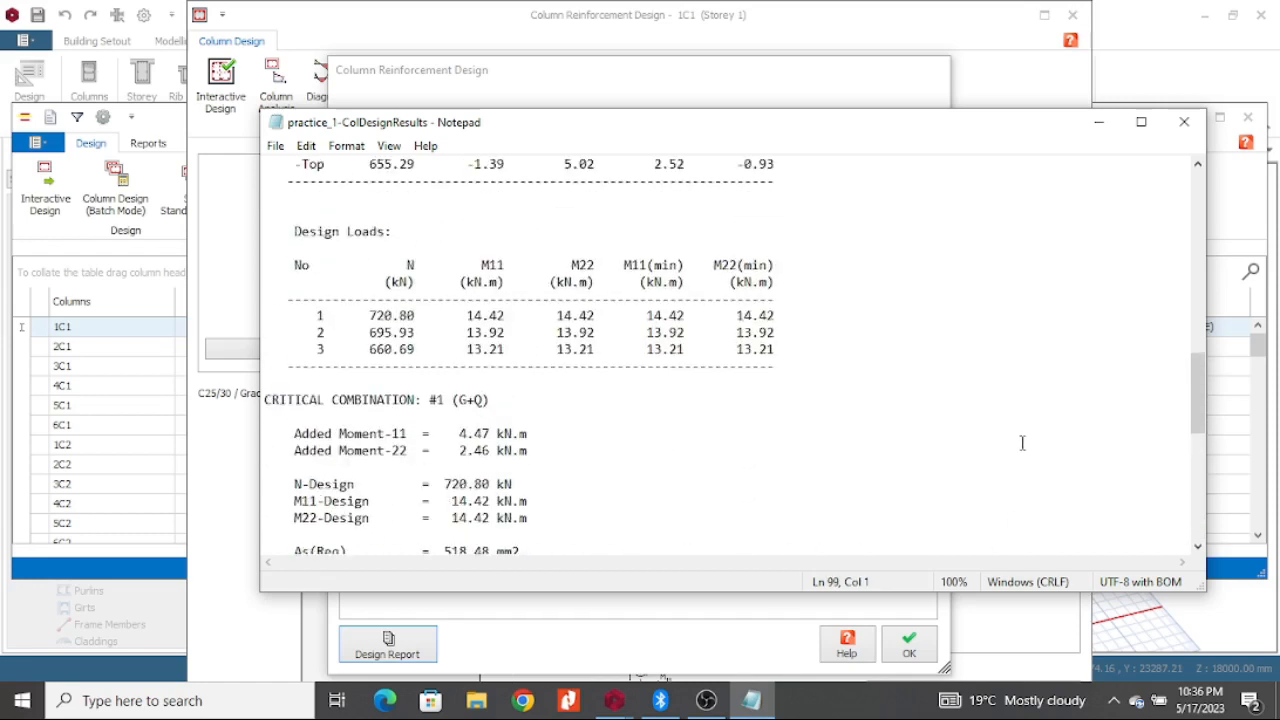
click(1184, 122)
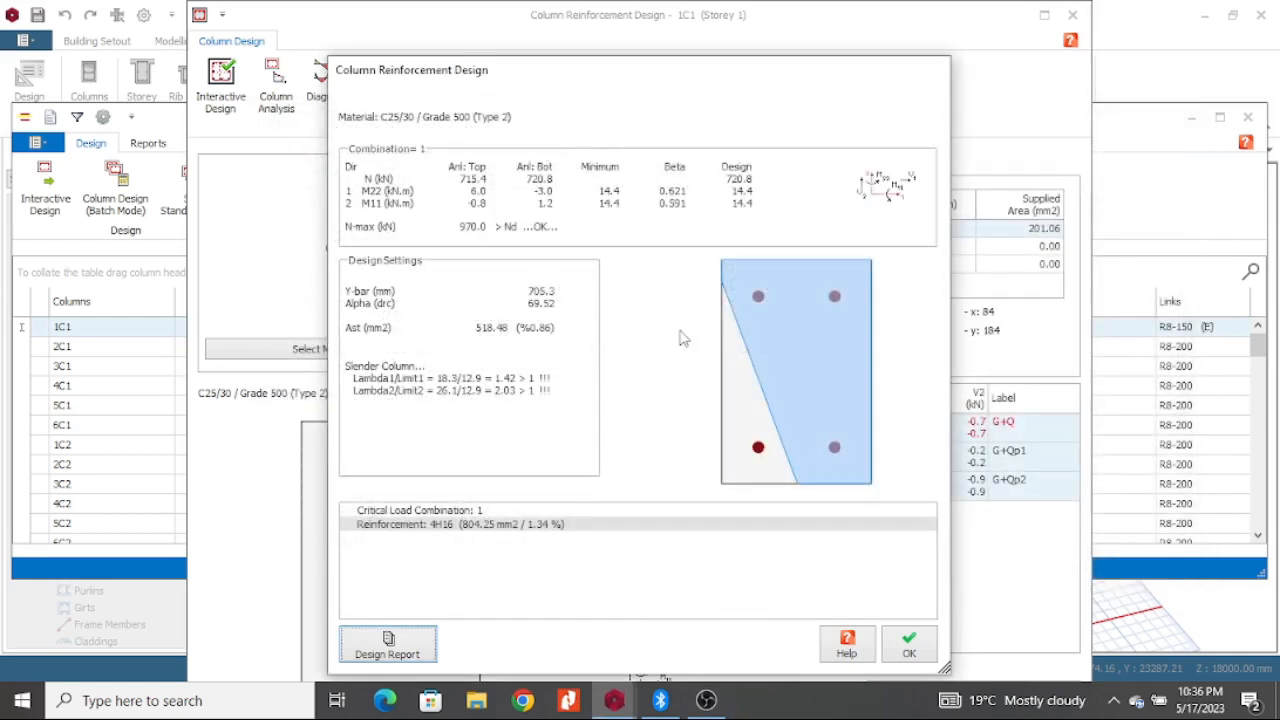
click(909, 645)
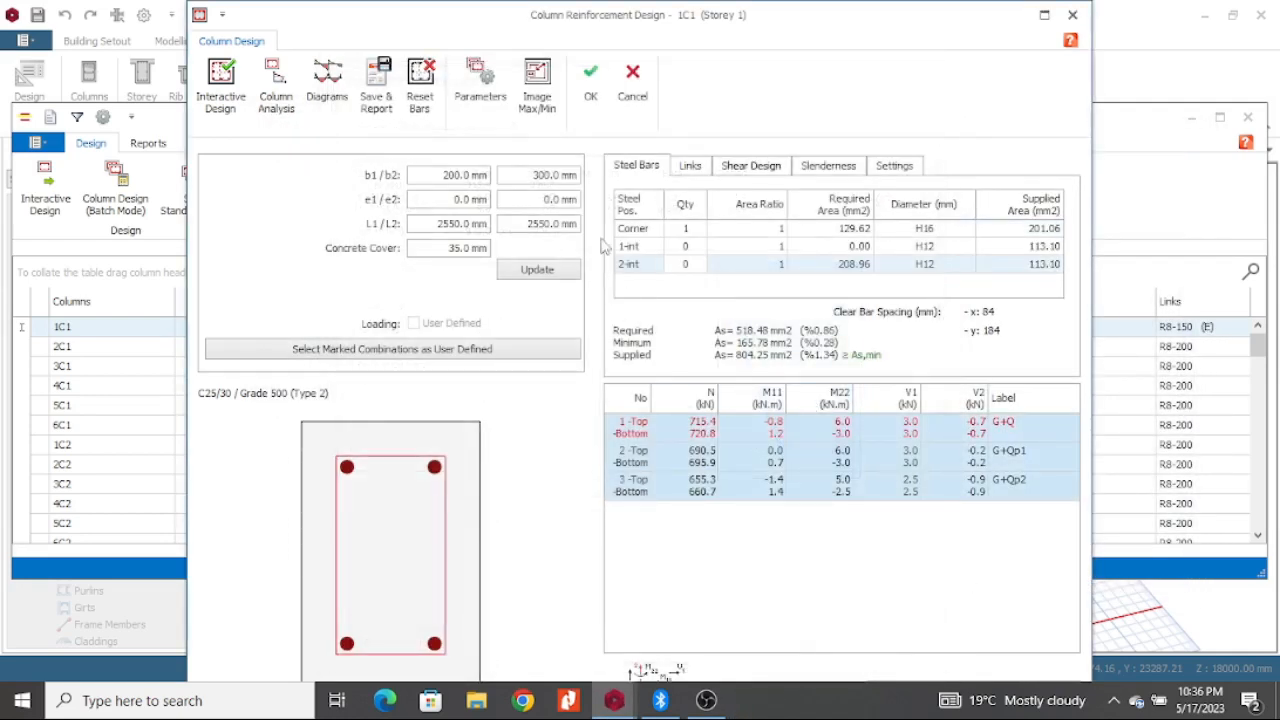
Step: Close and reopen the interactive design of column 1C1, rerun its reinforcement design and accept the 6H20 result
click(1072, 14)
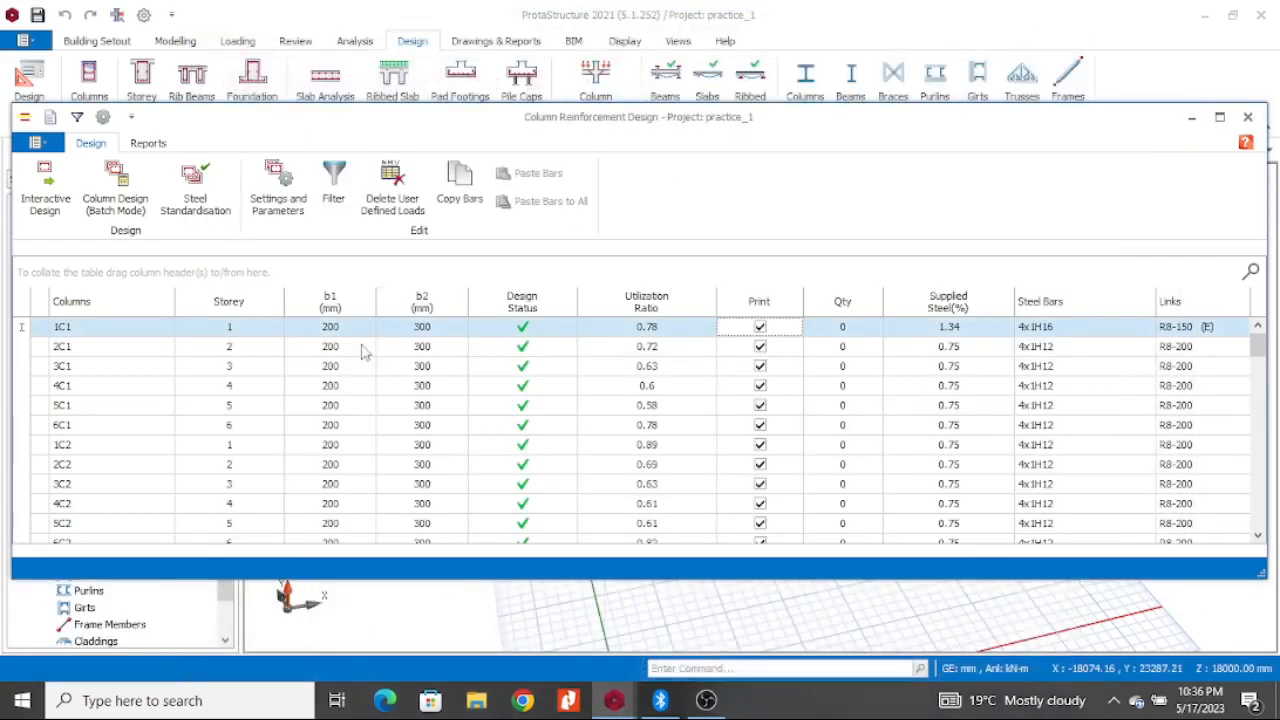
click(62, 204)
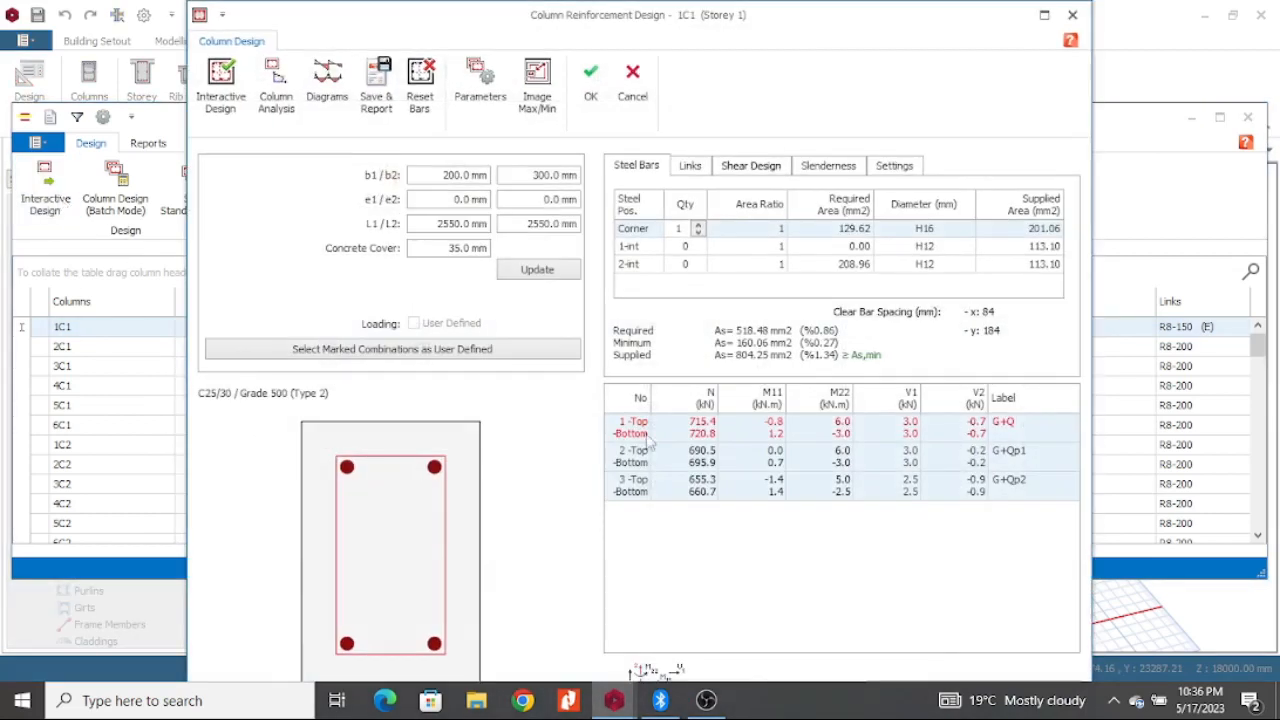
click(220, 82)
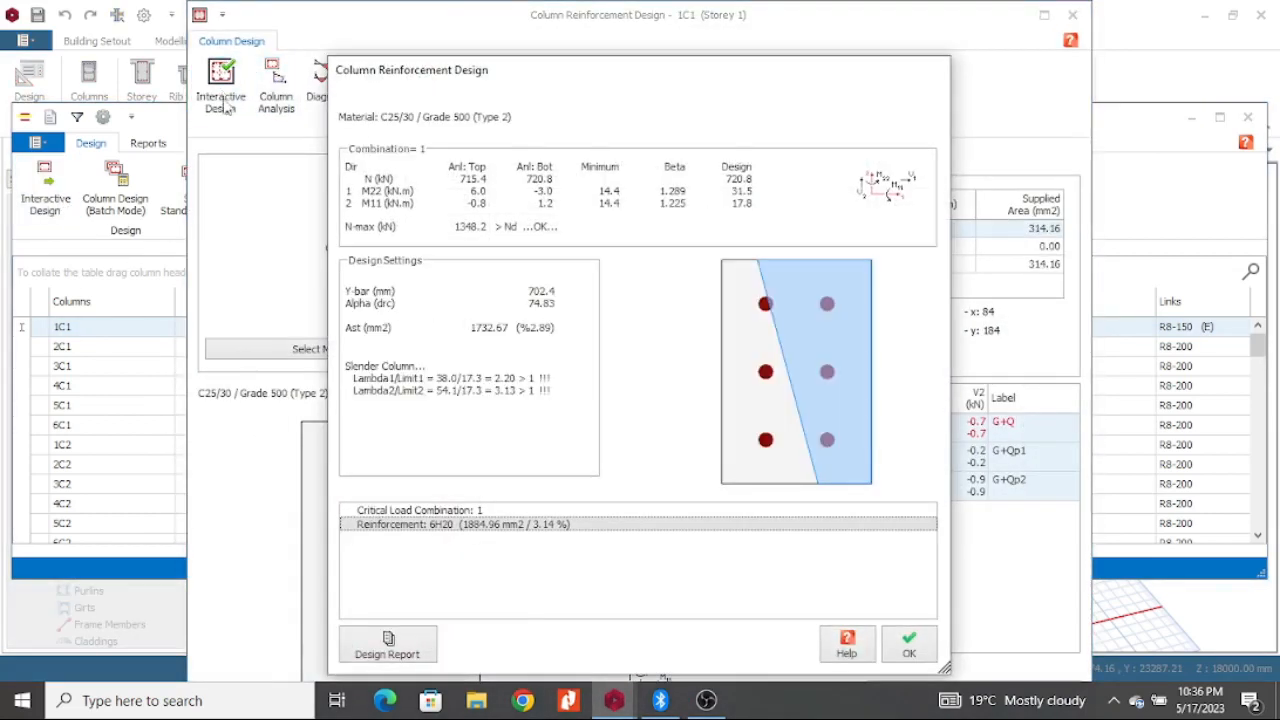
click(909, 648)
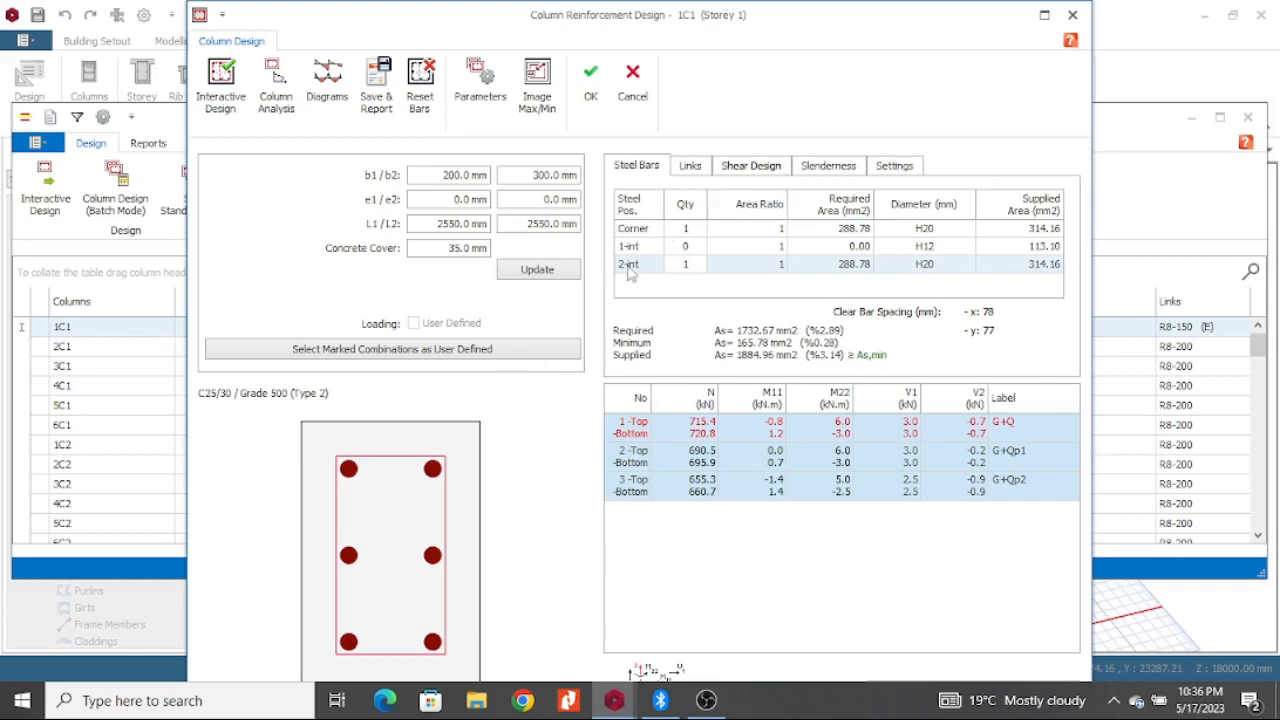
Step: Save the design of column 1C1, generate its report and review the section, load combinations and critical loading
click(381, 104)
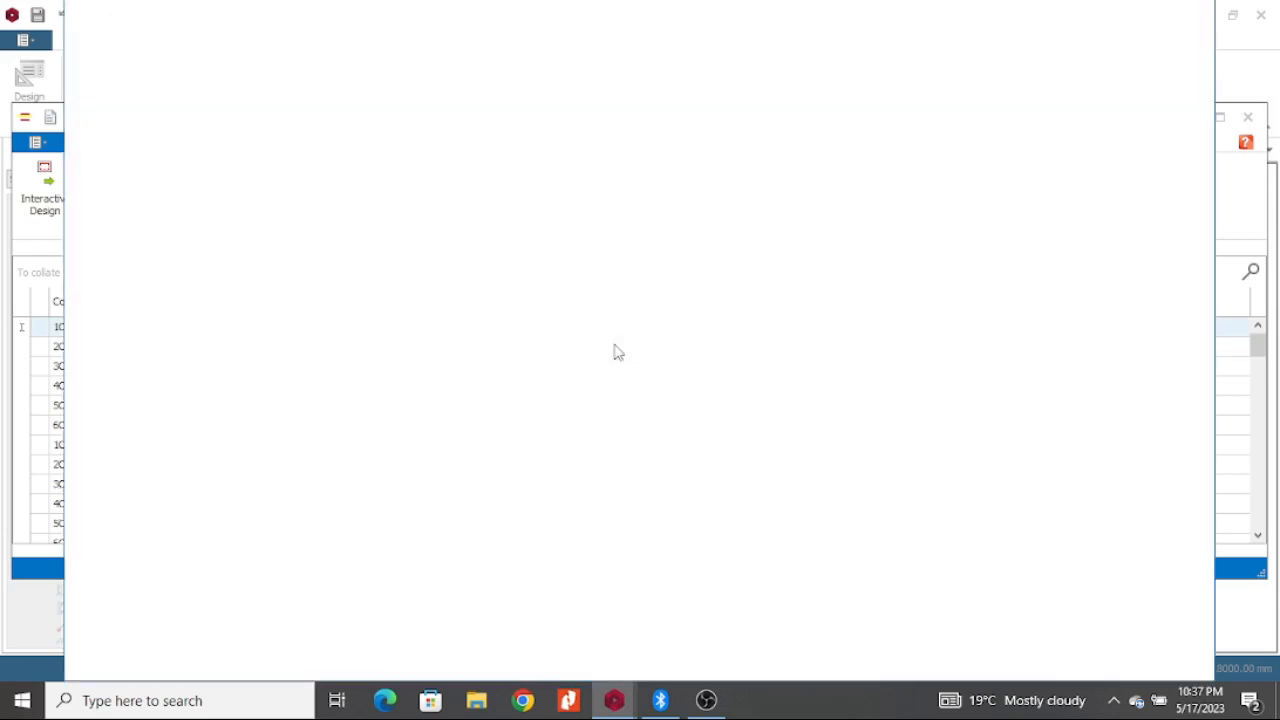
scroll(701, 420, down, 6)
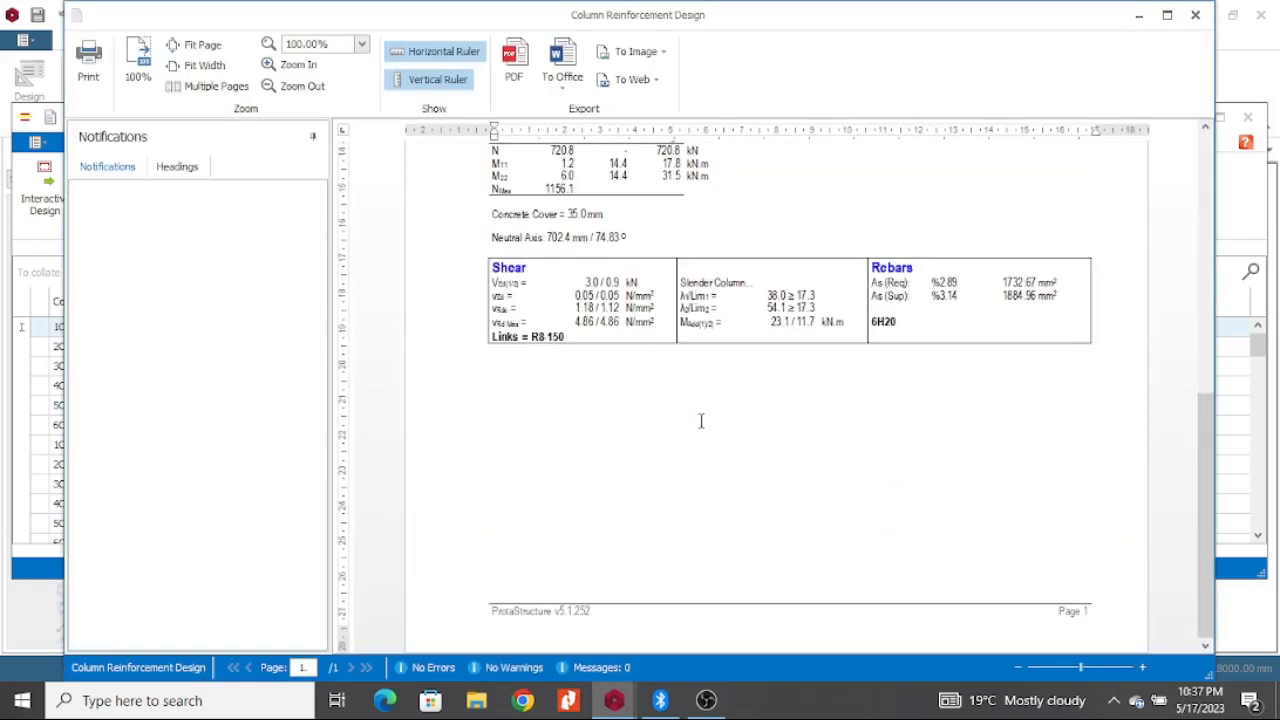
scroll(701, 424, up, 6)
scroll(700, 423, down, 5)
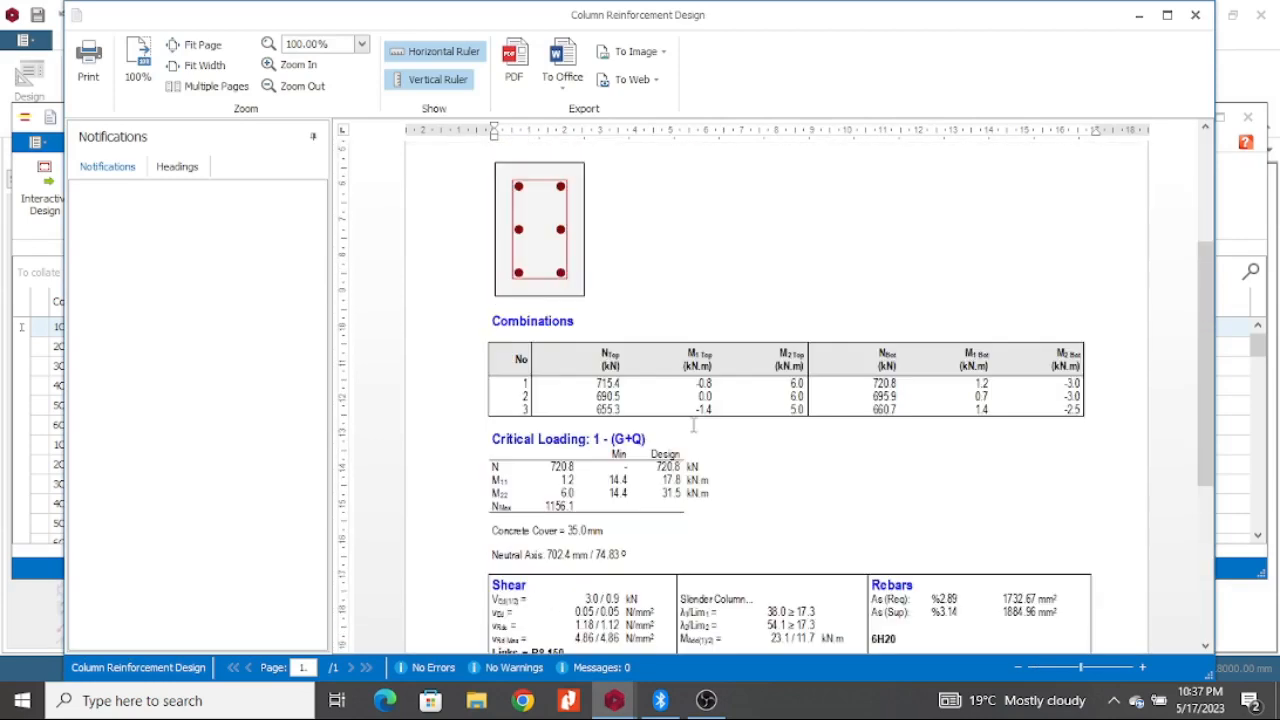
scroll(692, 426, down, 3)
scroll(690, 424, up, 3)
scroll(660, 394, up, 3)
scroll(663, 390, down, 3)
scroll(663, 390, down, 1)
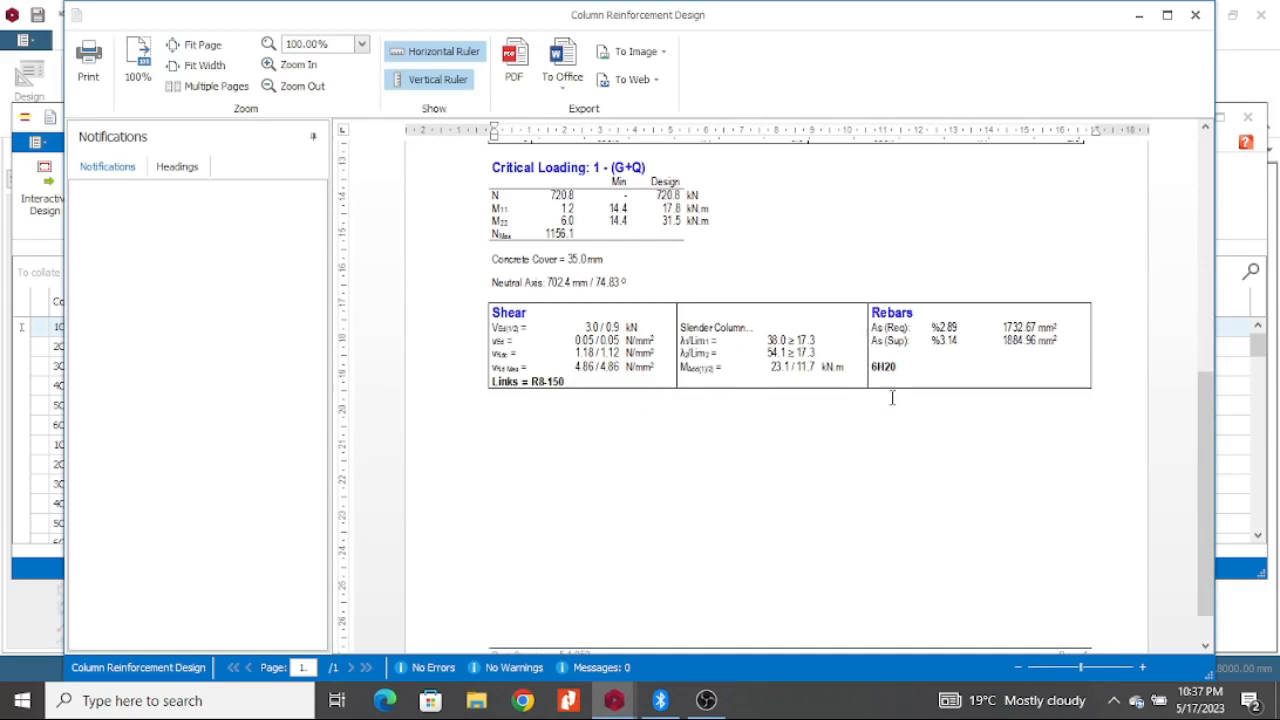
Step: Check the selected rebars and links in the report of column 1C1, and return to the report's heading
drag(901, 366, 866, 368)
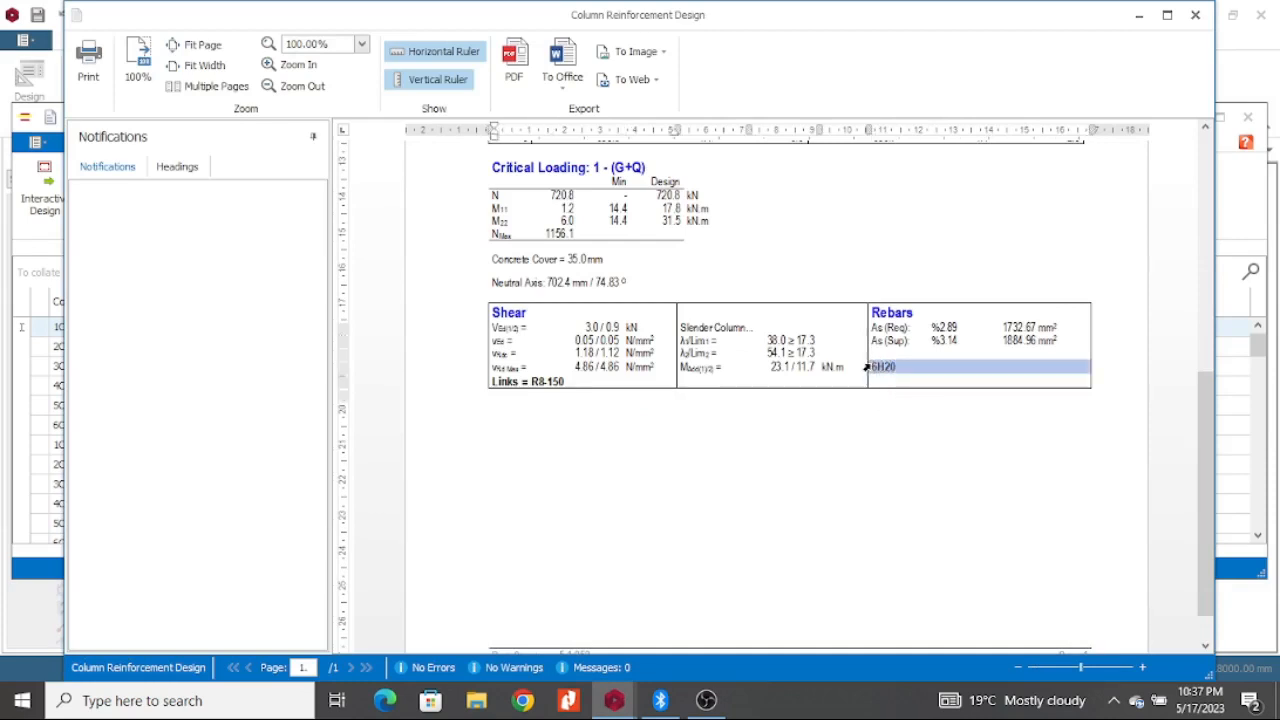
drag(572, 381, 532, 383)
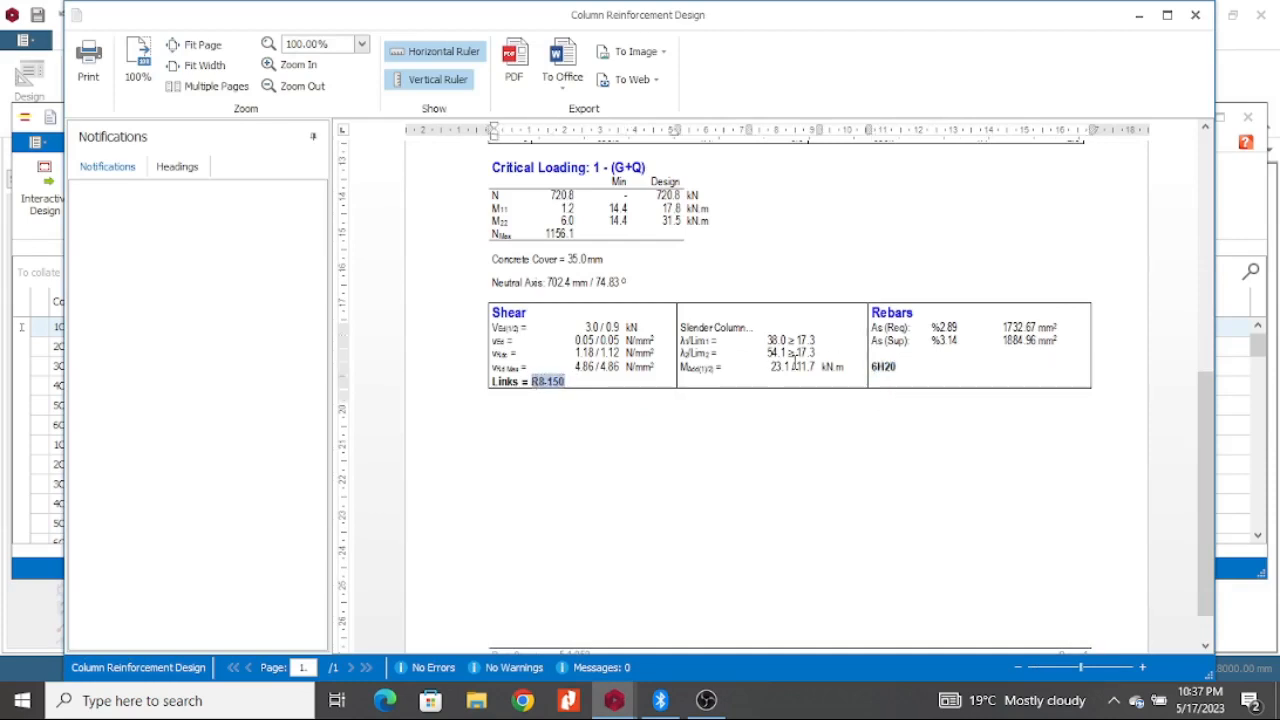
scroll(552, 264, up, 5)
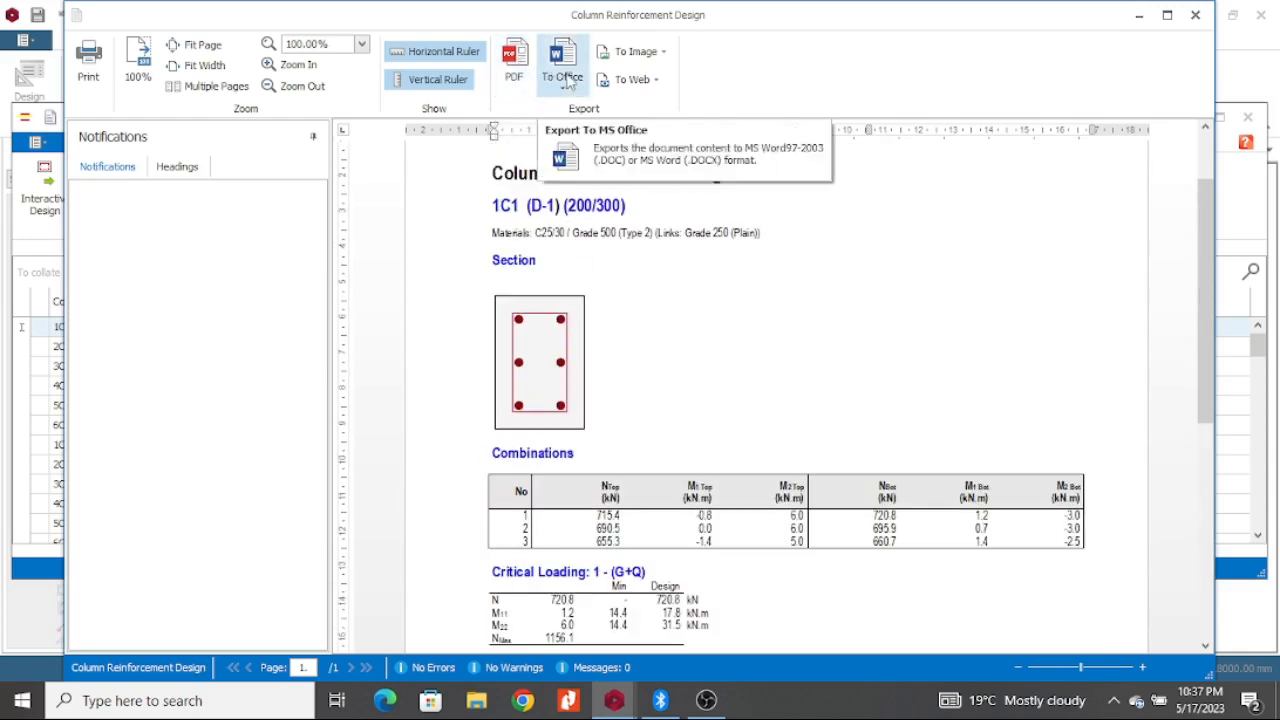
scroll(617, 262, up, 2)
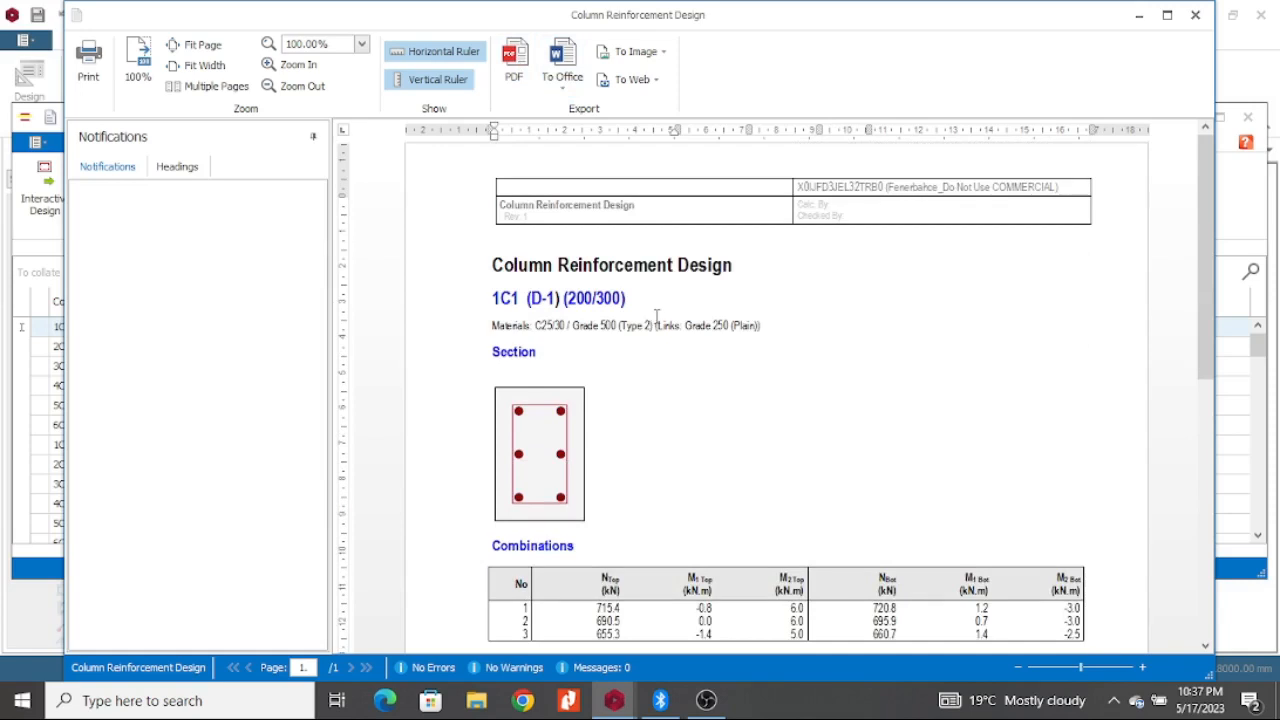
click(548, 80)
click(610, 109)
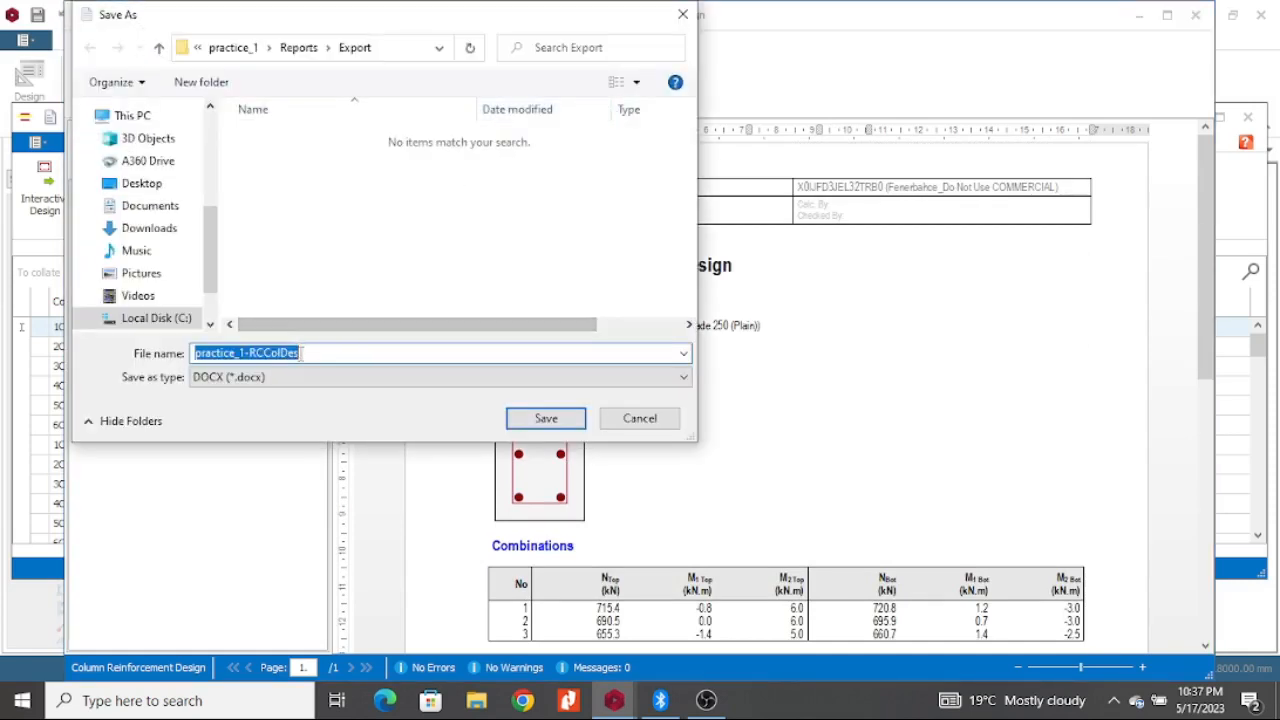
click(683, 14)
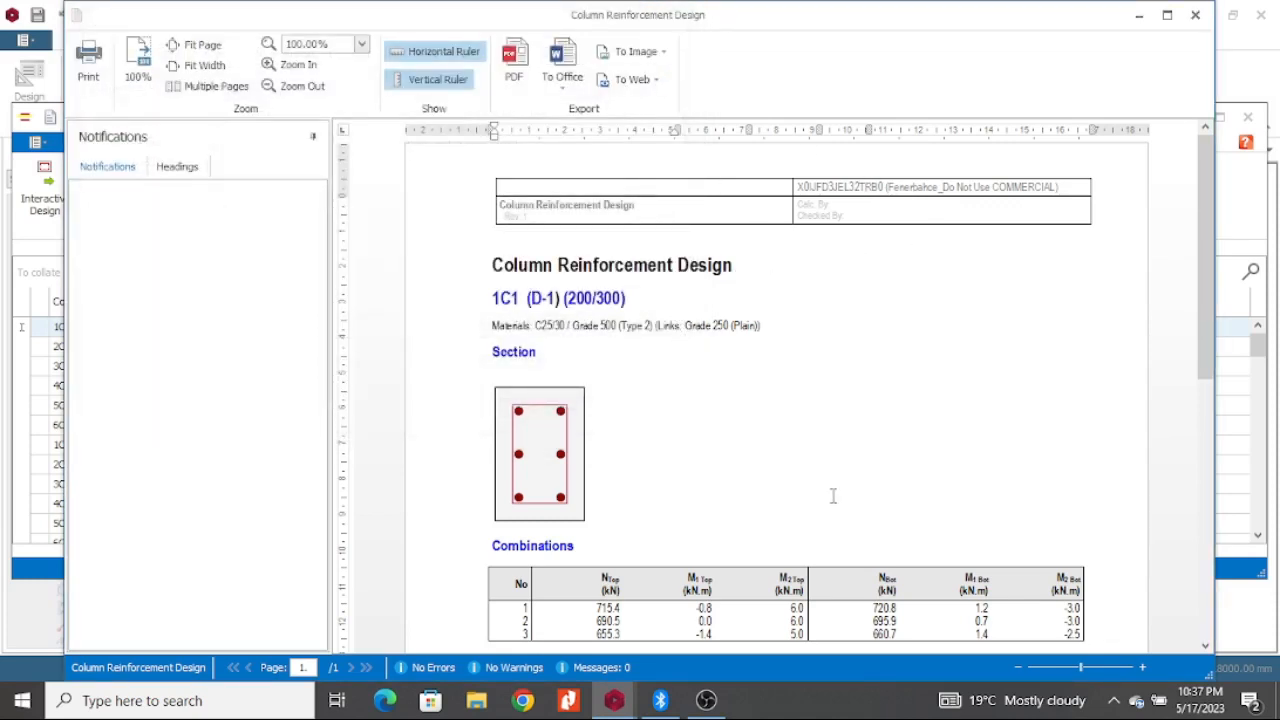
Step: Close the report and the interactive design of column 1C1 to return to the column list
click(1196, 16)
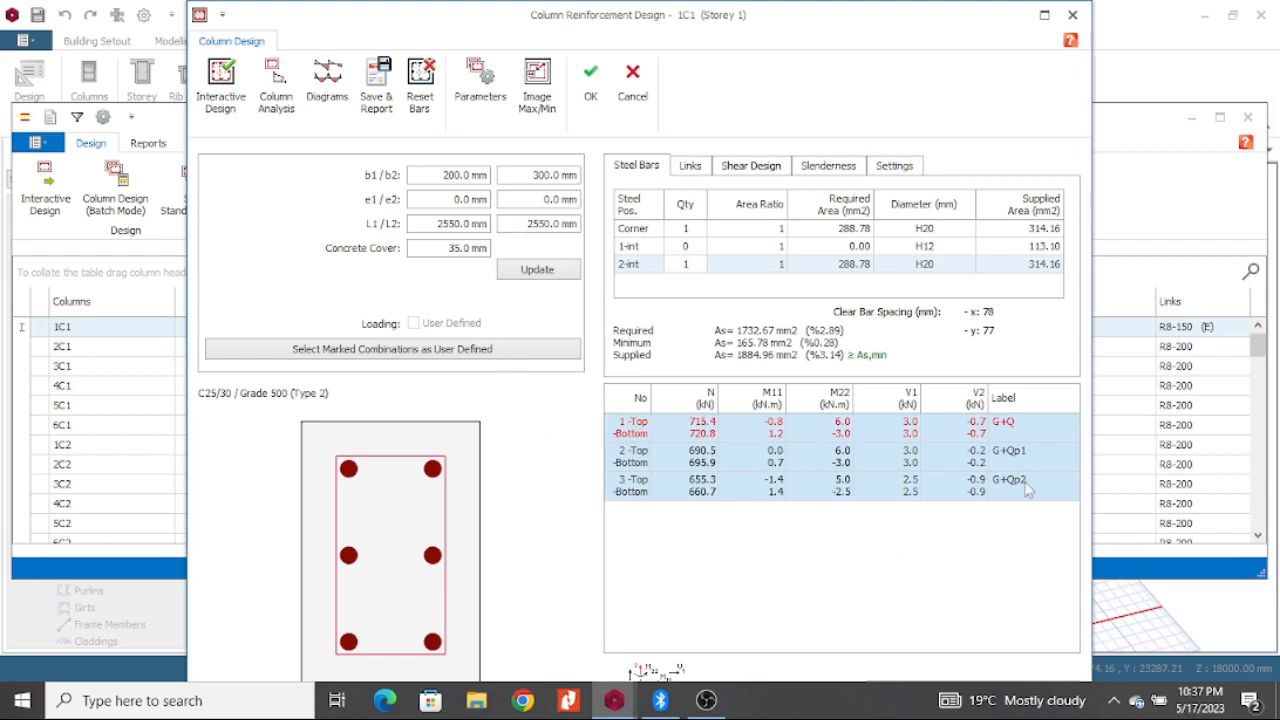
click(1072, 15)
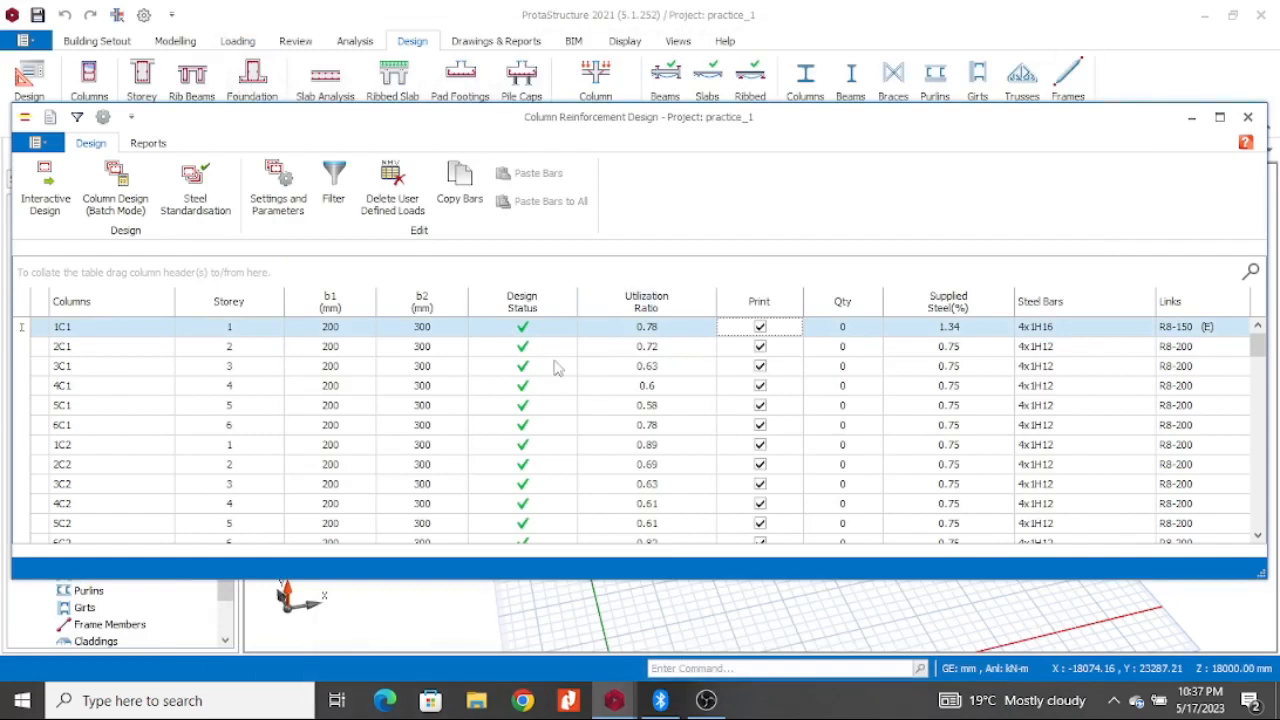
Step: Open the interactive design of the failing storey 1 column 1C3, run its reinforcement design and close the results
scroll(590, 345, down, 2)
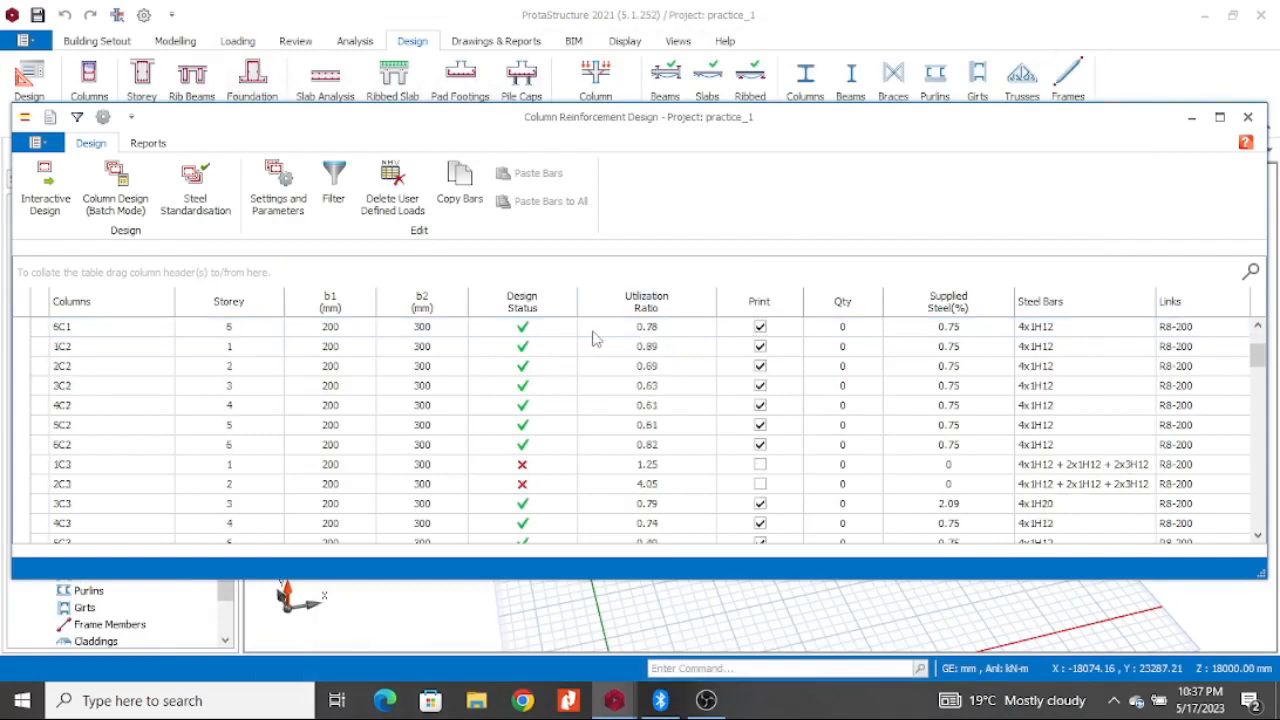
scroll(600, 355, down, 2)
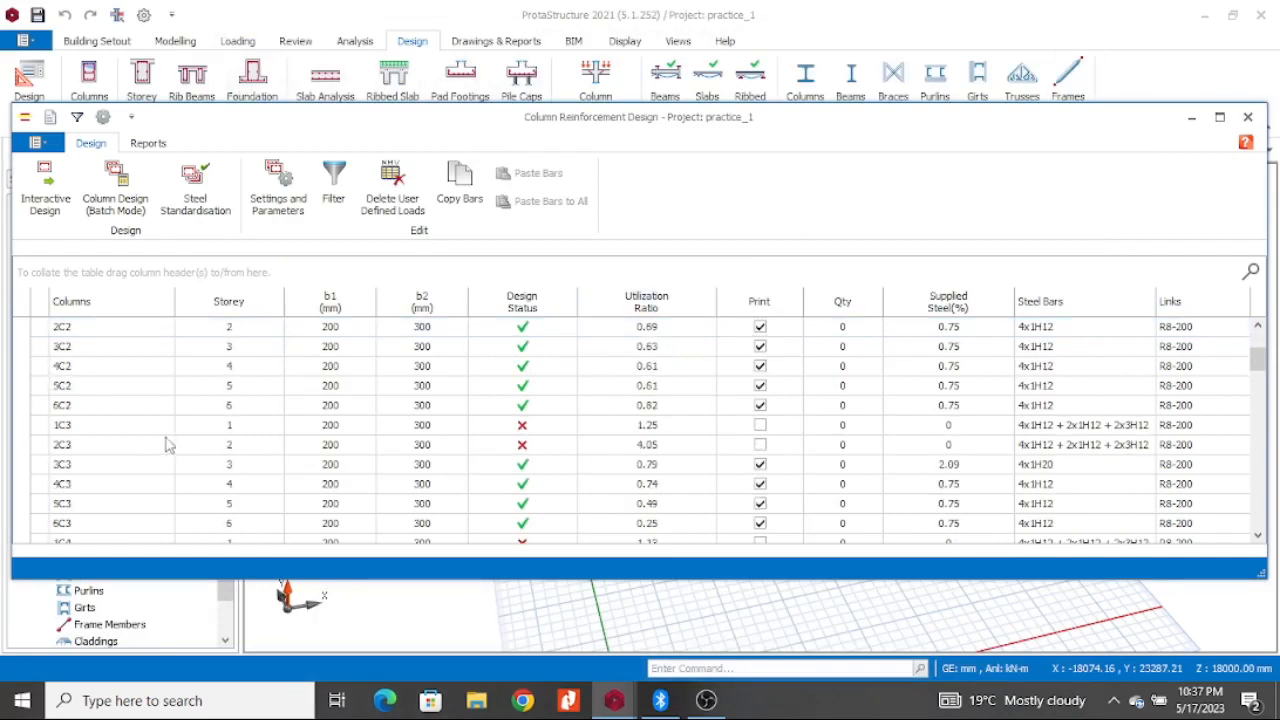
click(150, 428)
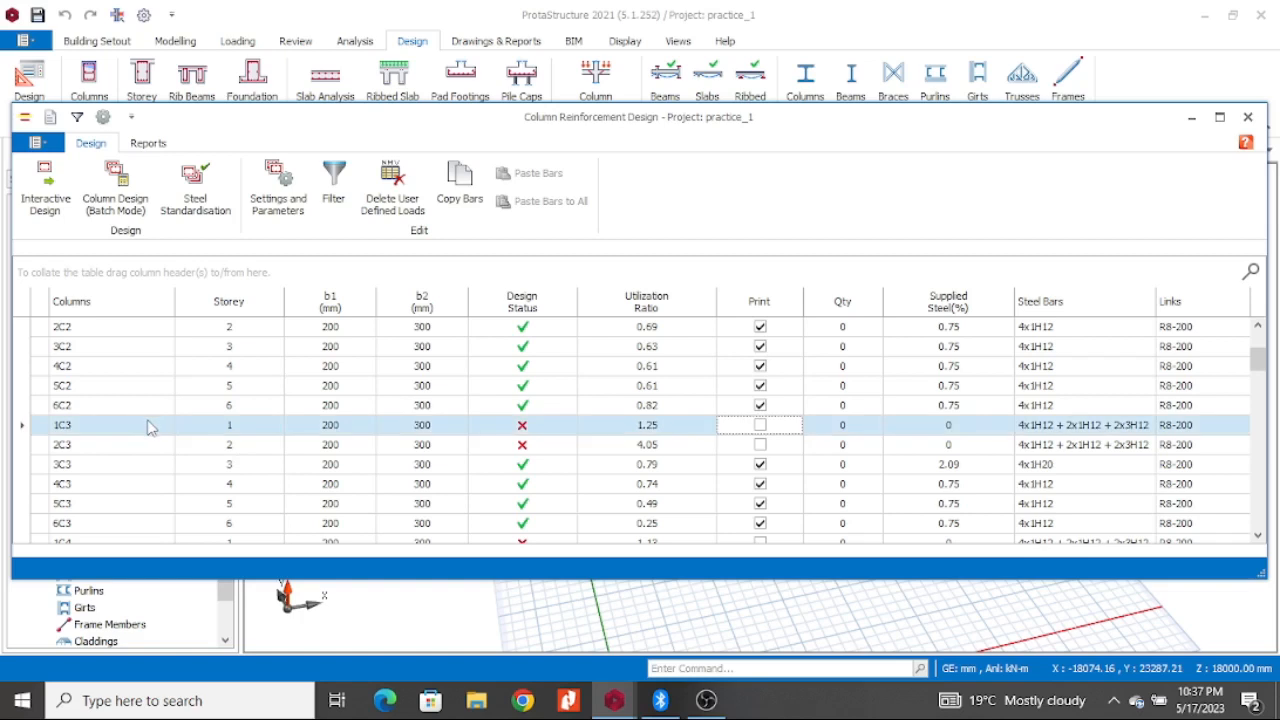
click(45, 192)
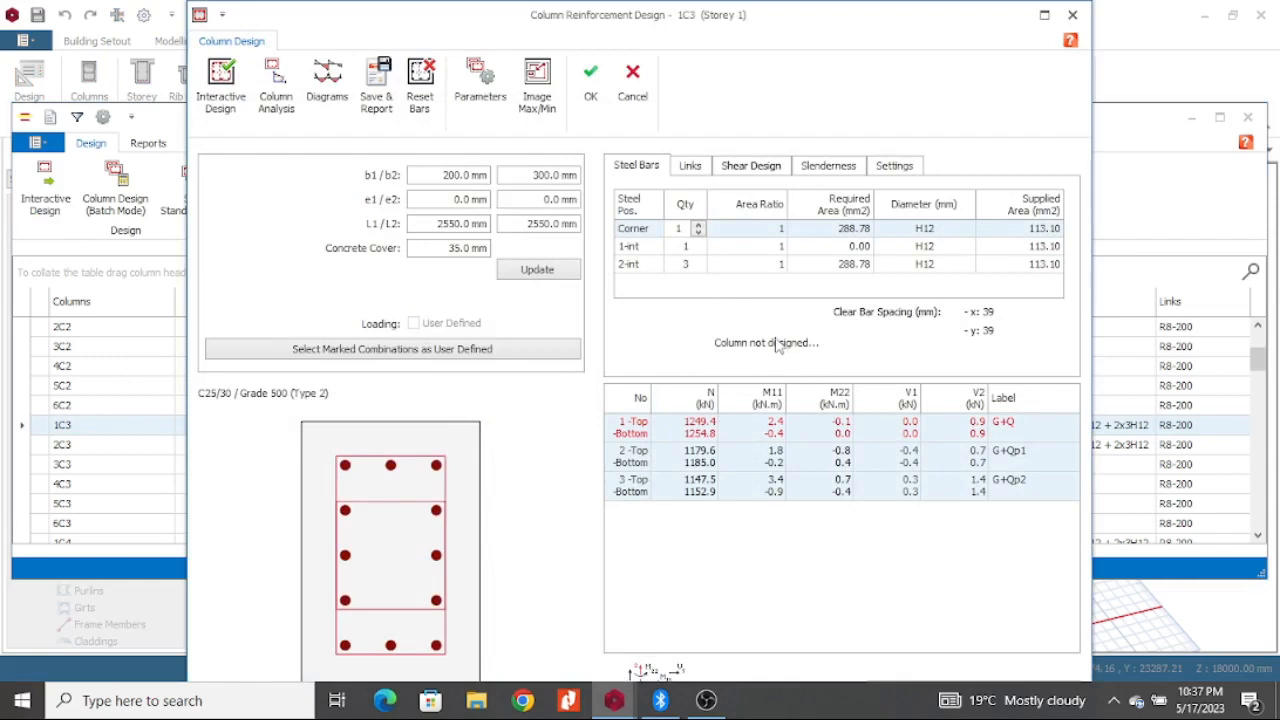
click(224, 92)
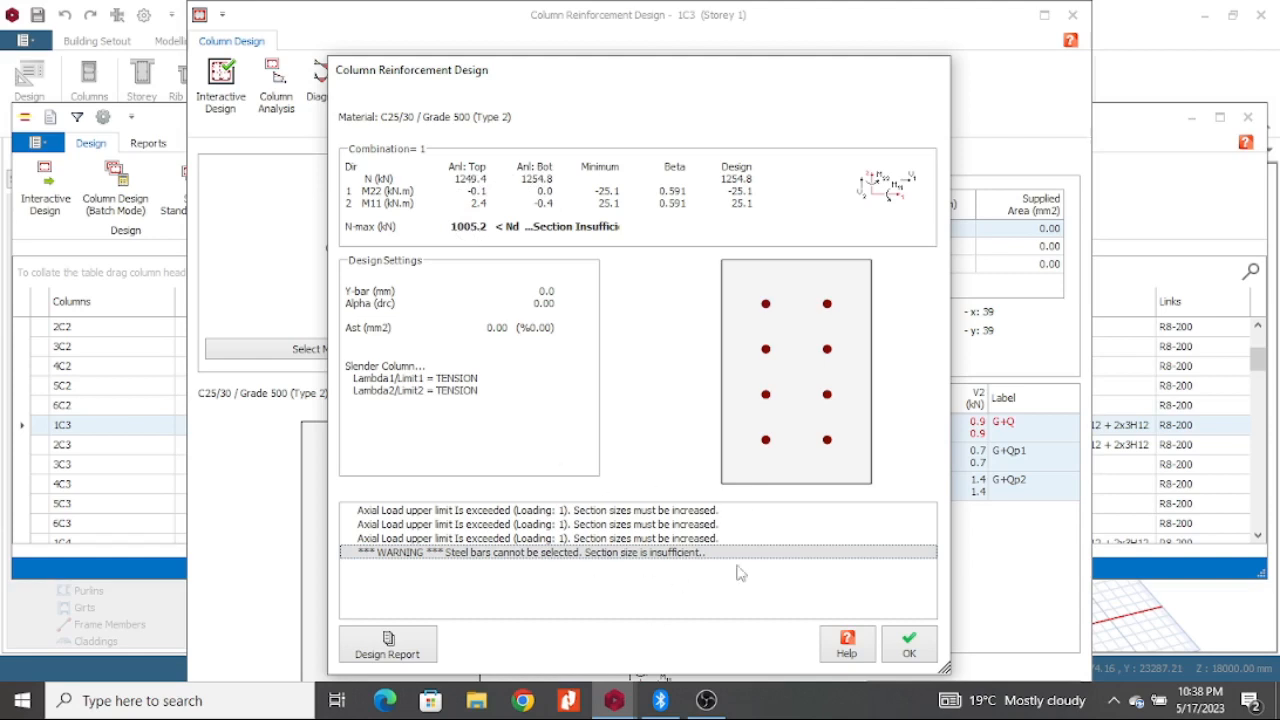
click(909, 645)
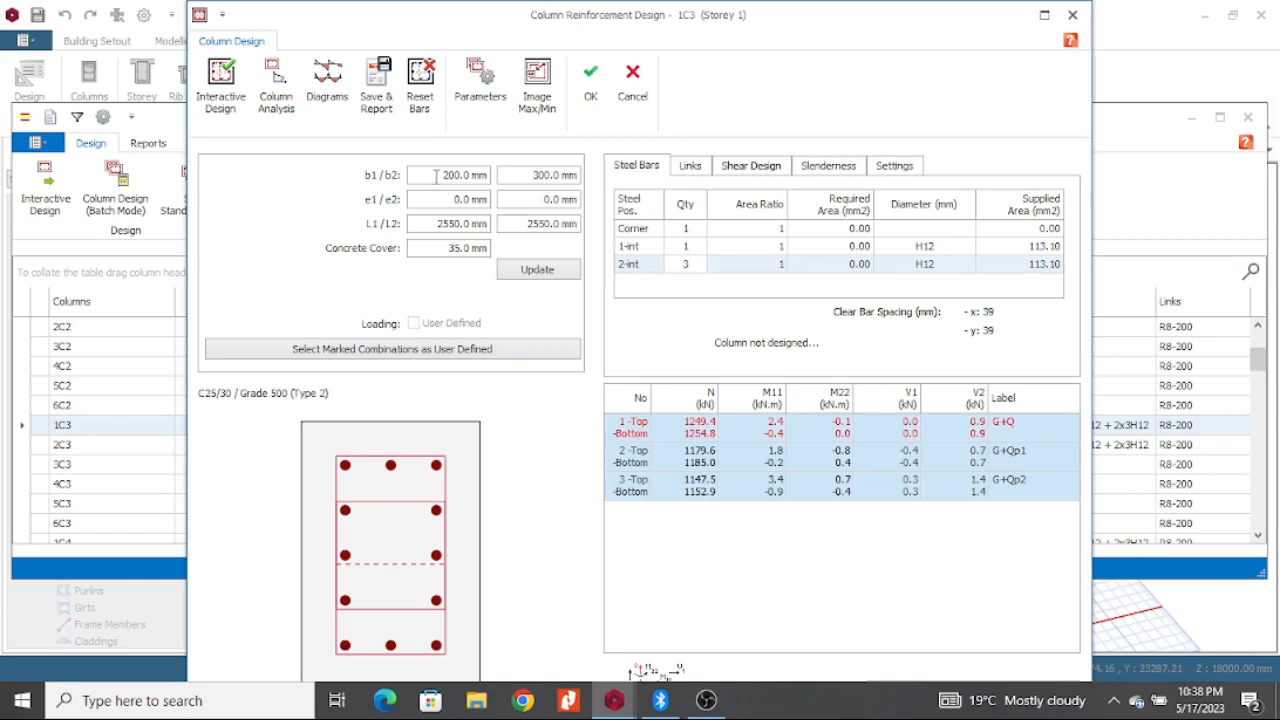
Step: Set the b1 dimension of column 1C3 to 300 mm, update the section, rerun its reinforcement design and accept it
click(436, 176)
text(3)
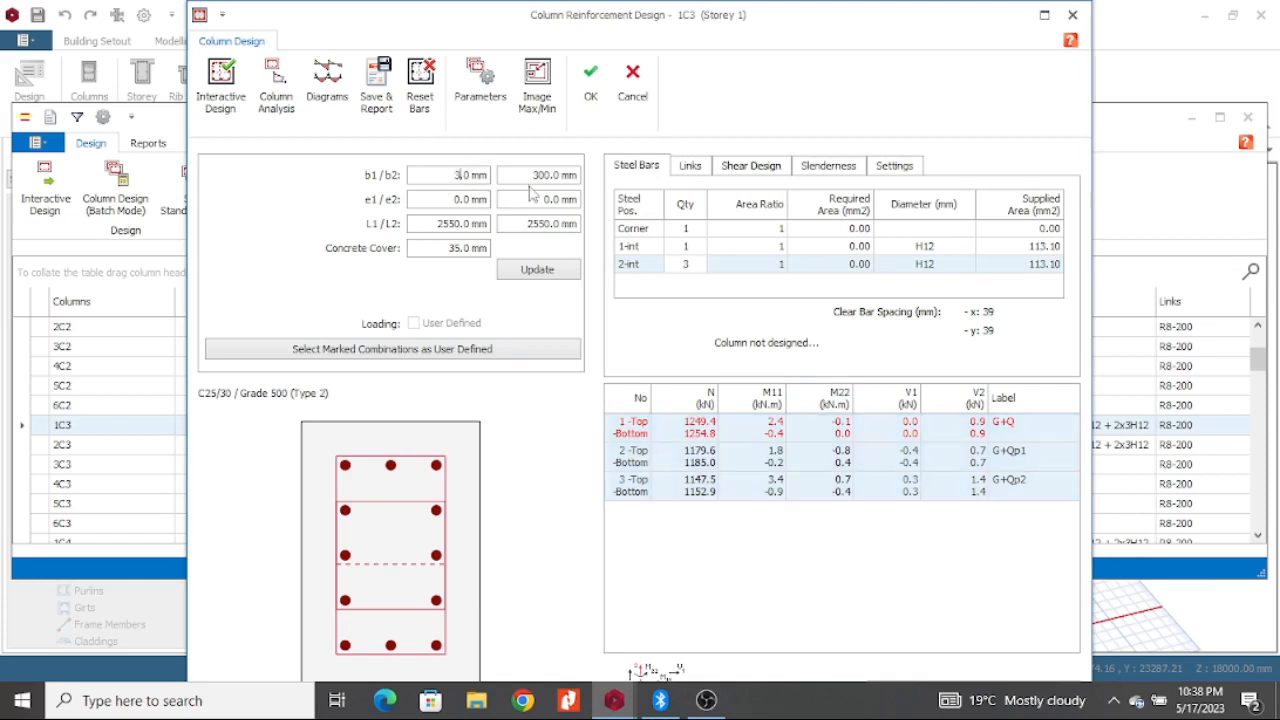
click(534, 272)
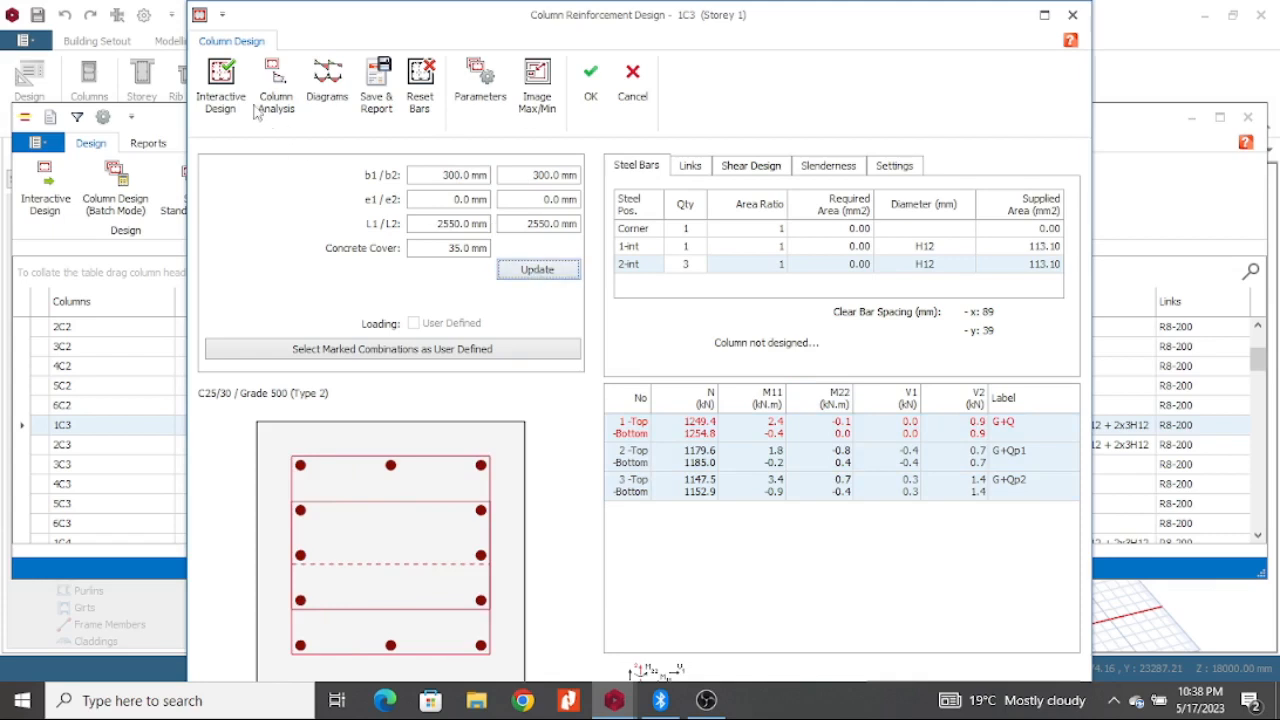
click(221, 85)
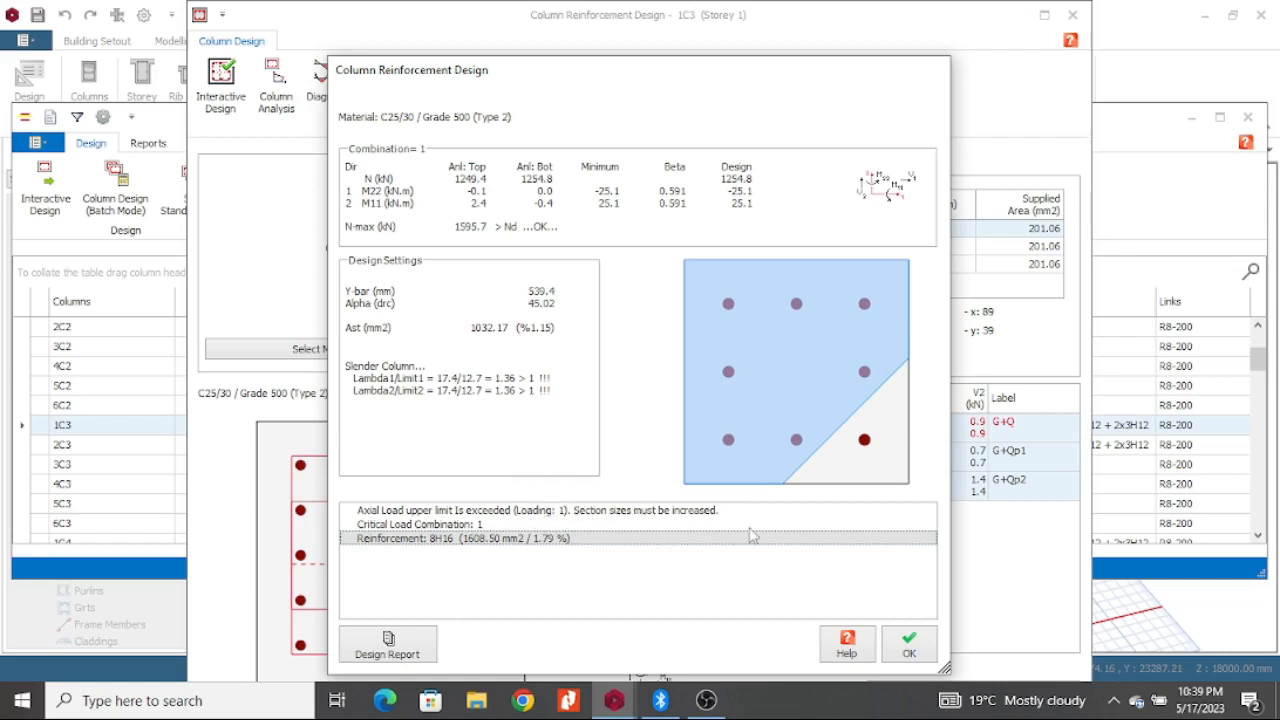
click(909, 645)
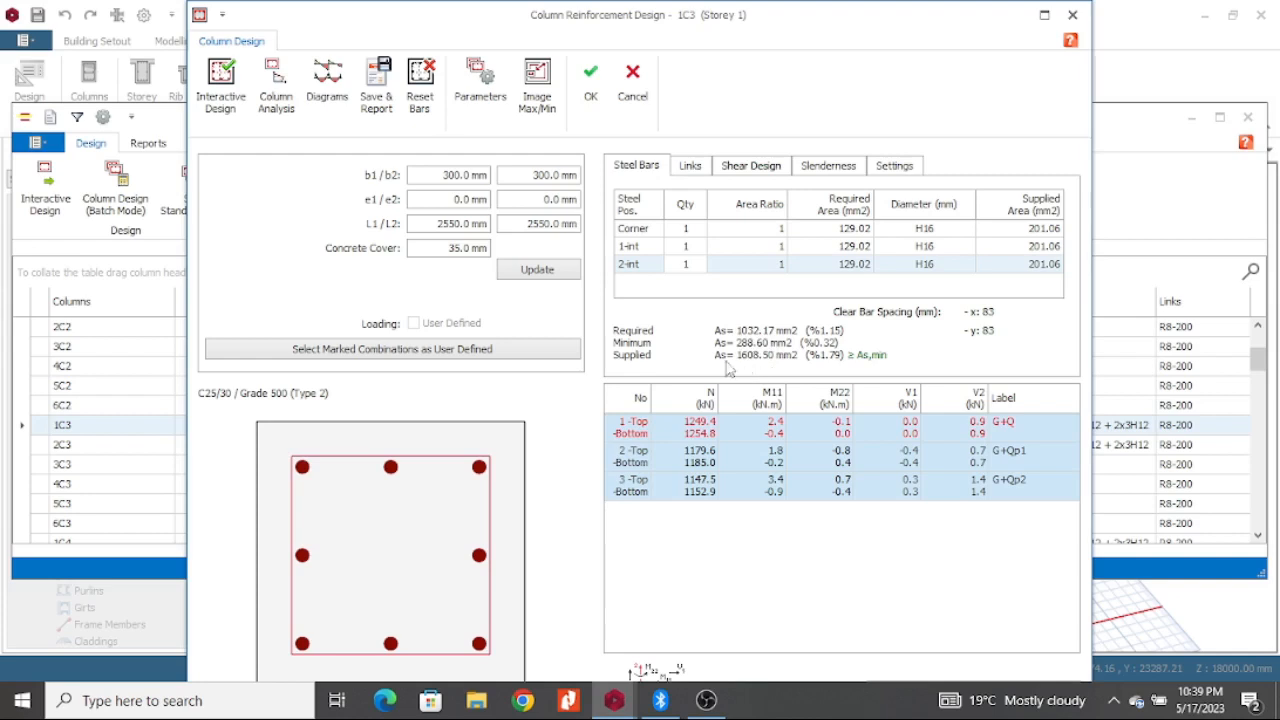
click(594, 86)
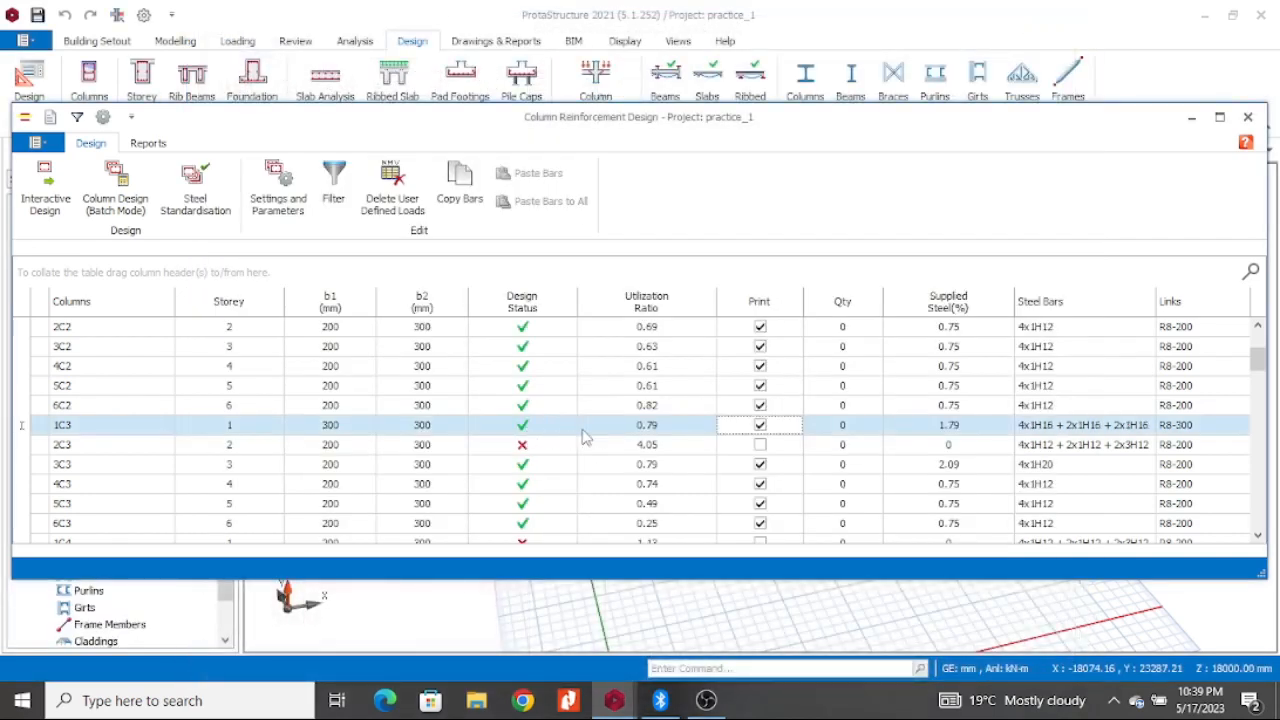
Step: Open the interactive design of storey 2 column 2C3, set its b1 dimension to 300 mm, update the section and accept
click(466, 446)
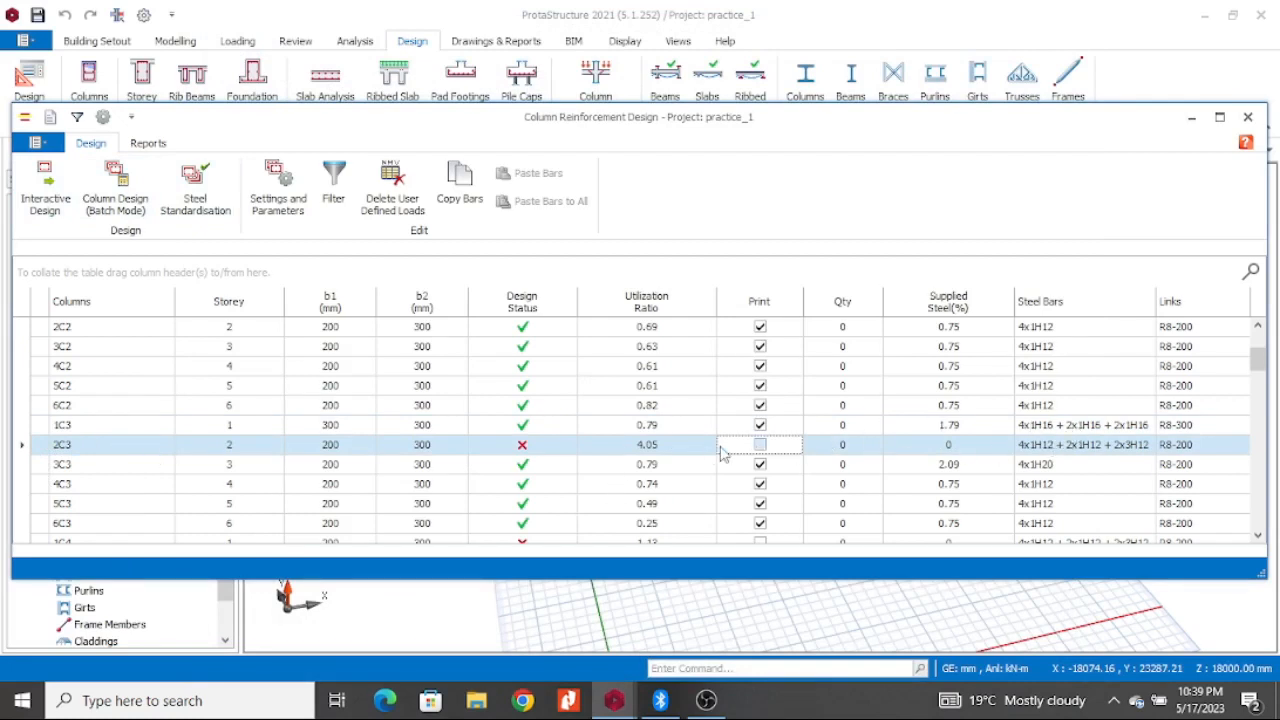
click(50, 205)
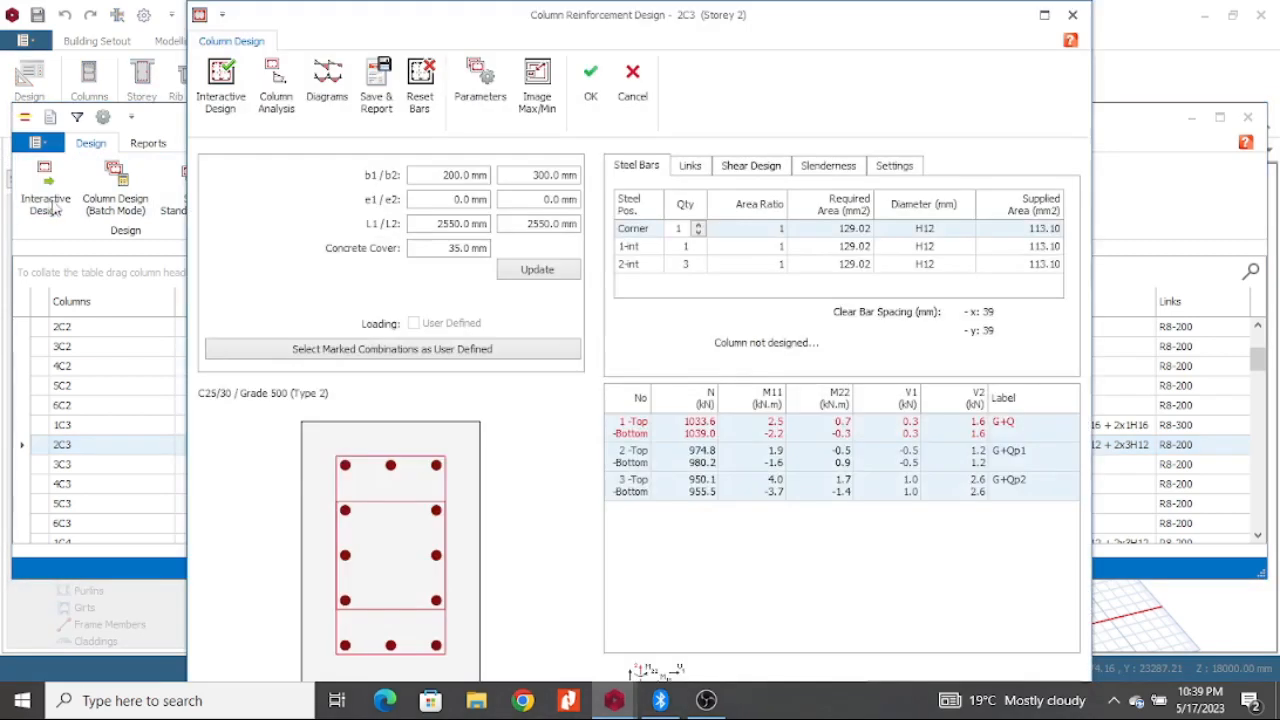
click(438, 177)
text(30)
click(538, 271)
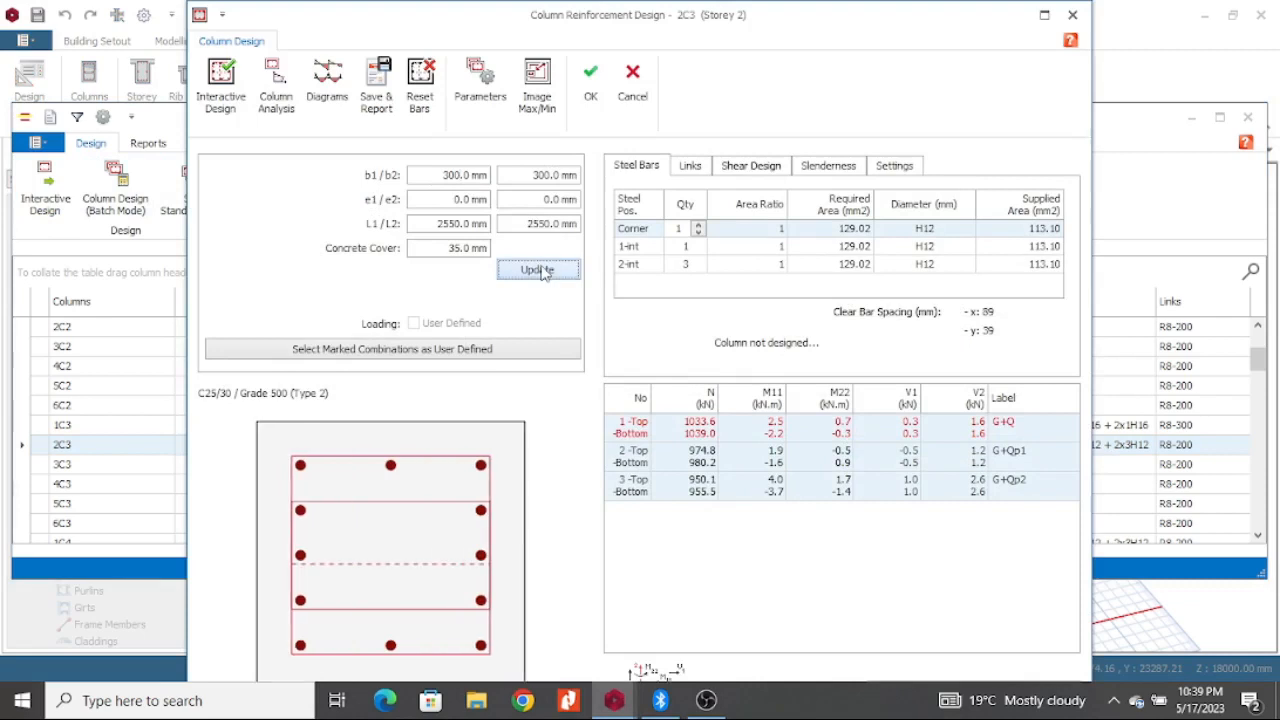
click(590, 80)
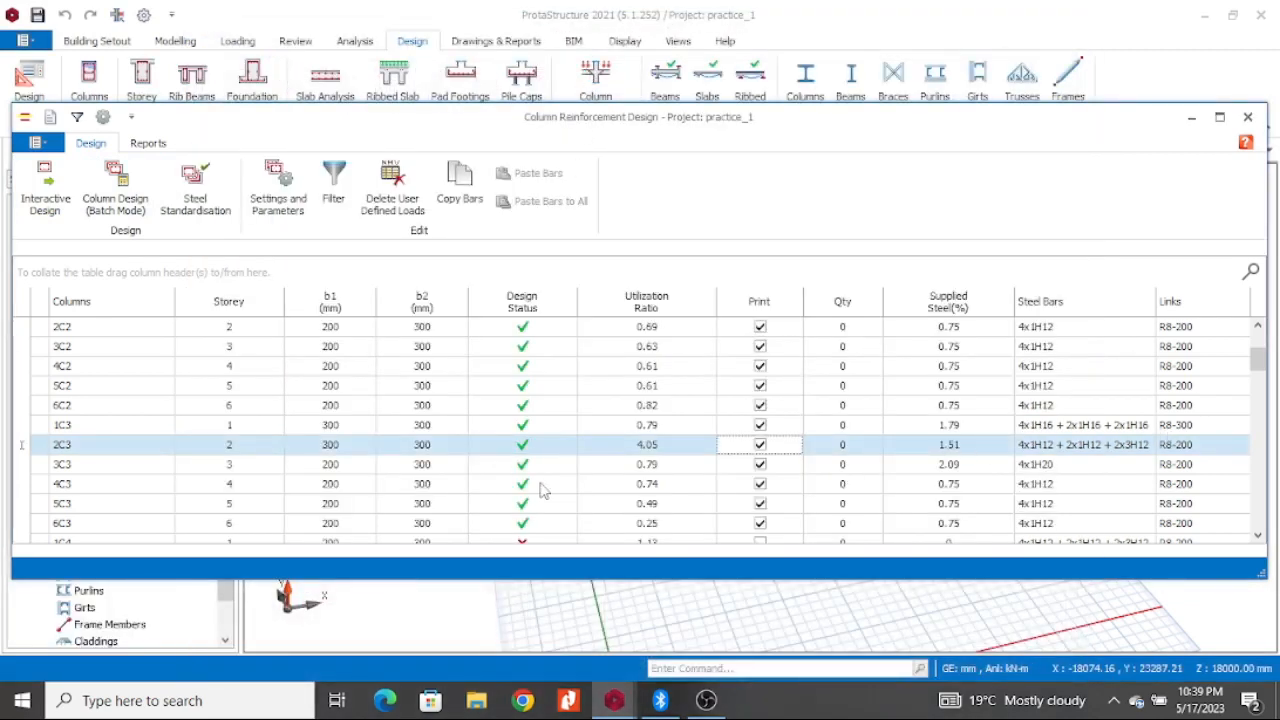
Step: Reopen the interactive design of column 2C3, run its reinforcement design for the resized section and accept the selected bars
click(45, 188)
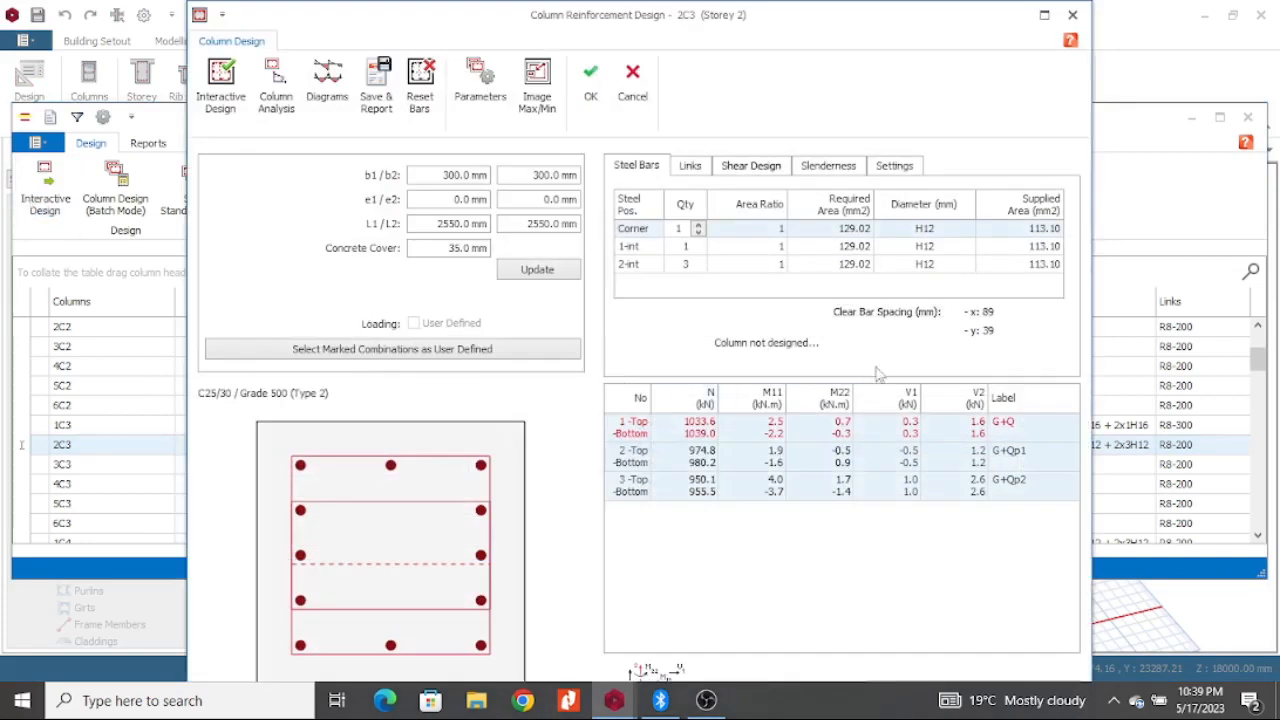
click(228, 98)
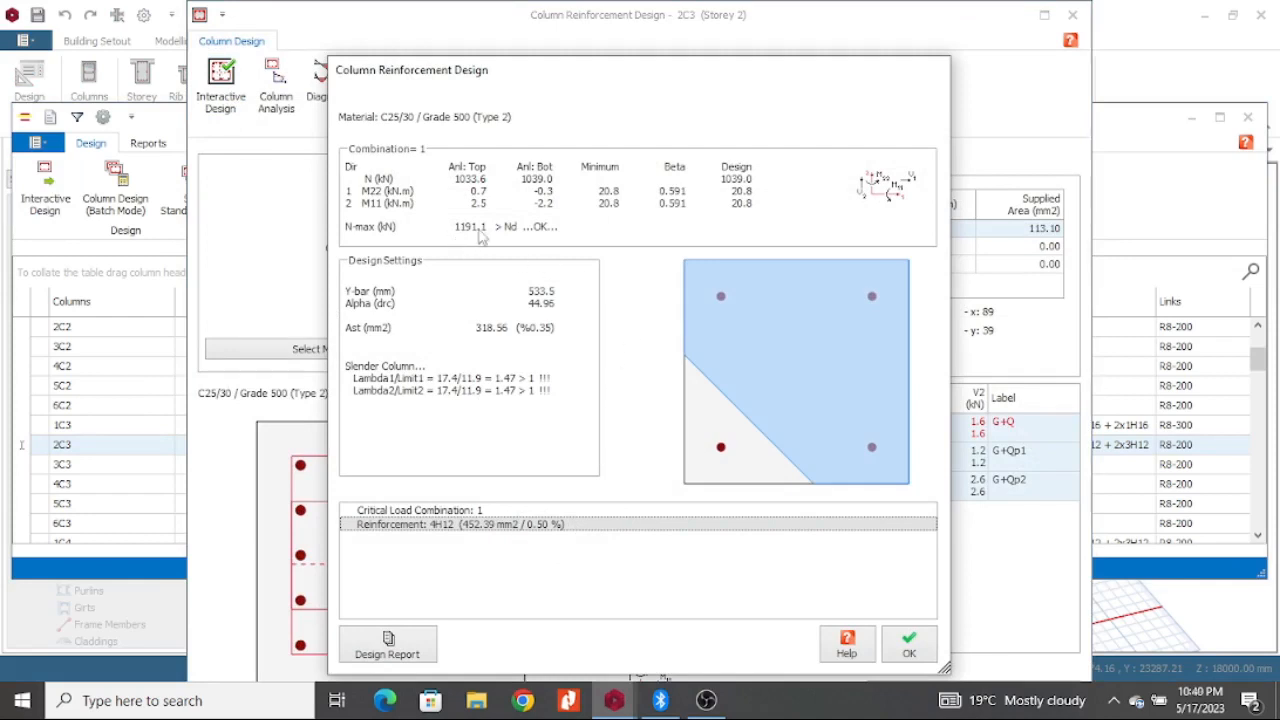
click(909, 645)
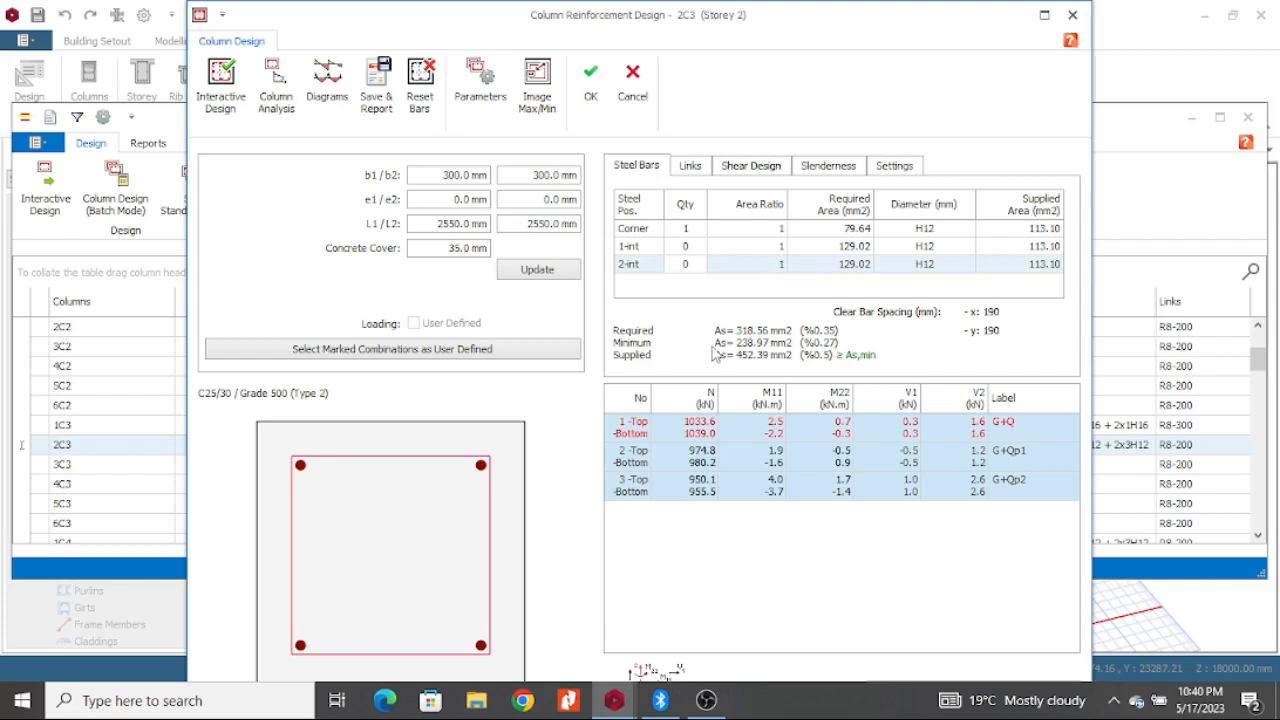
click(592, 90)
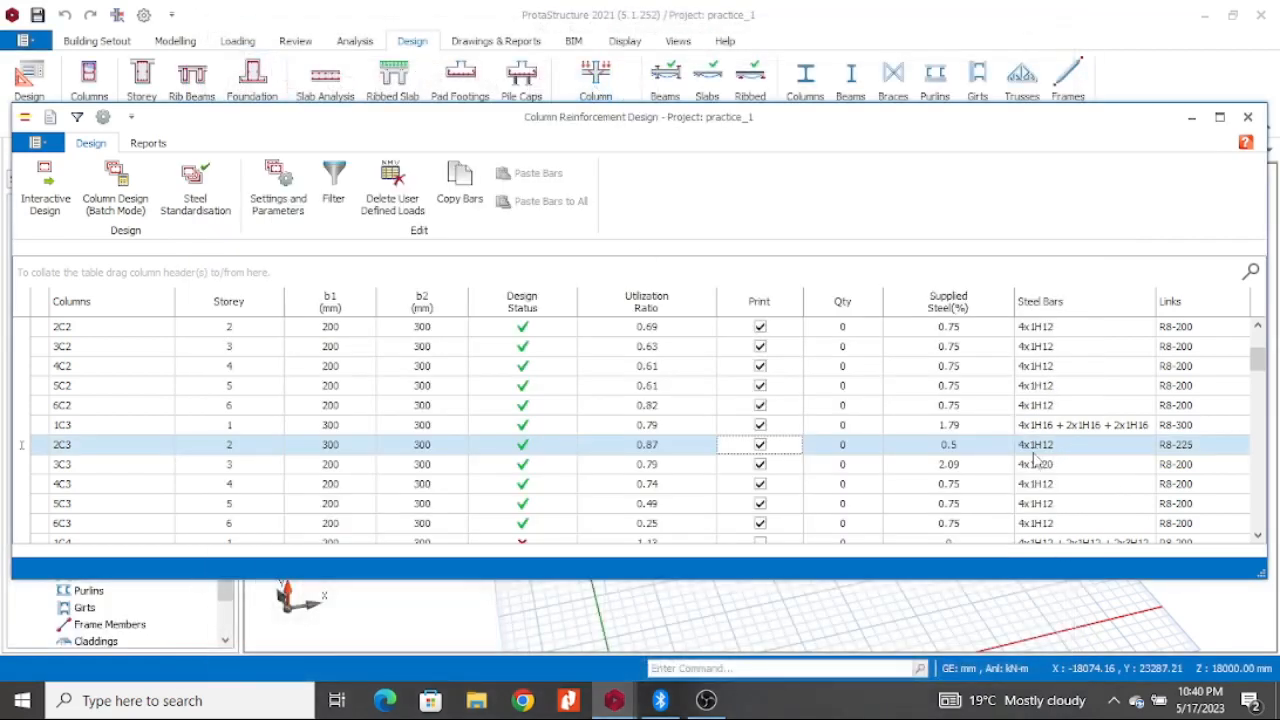
Step: Open the interactive design of the failing storey 1 column 1C4, run its reinforcement design and close the results
scroll(591, 409, down, 3)
scroll(594, 409, down, 1)
click(548, 372)
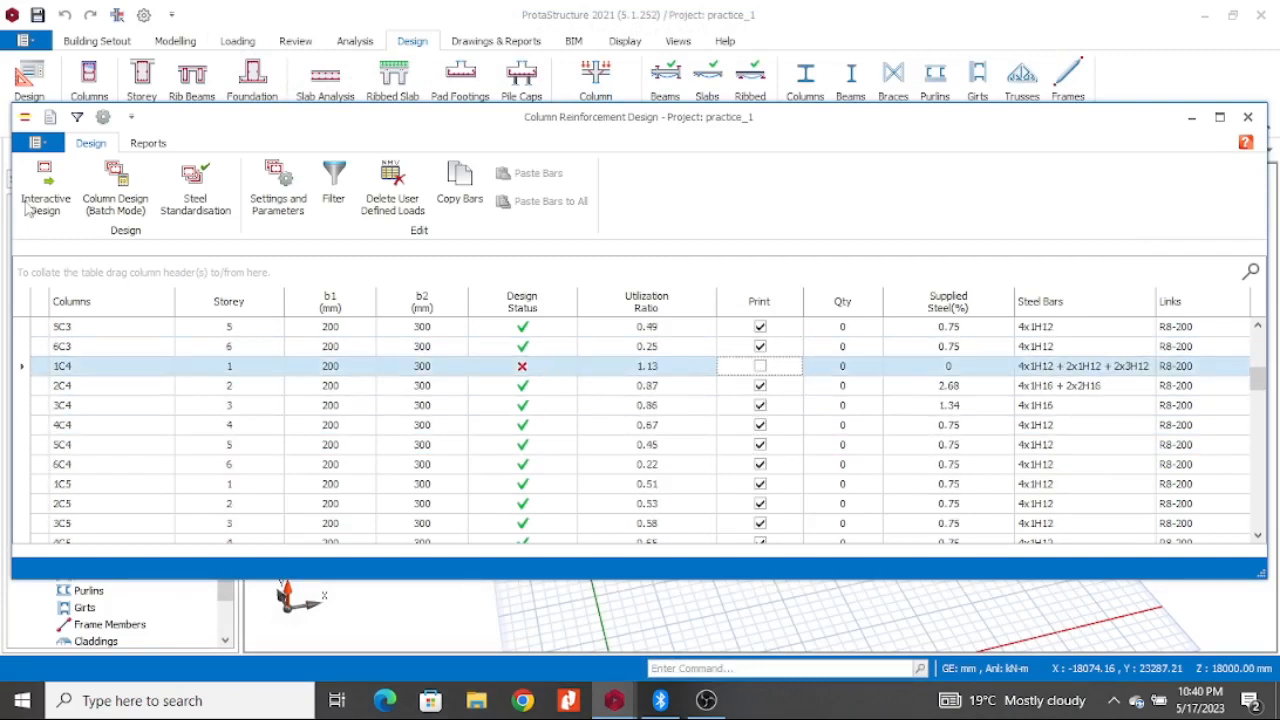
click(30, 205)
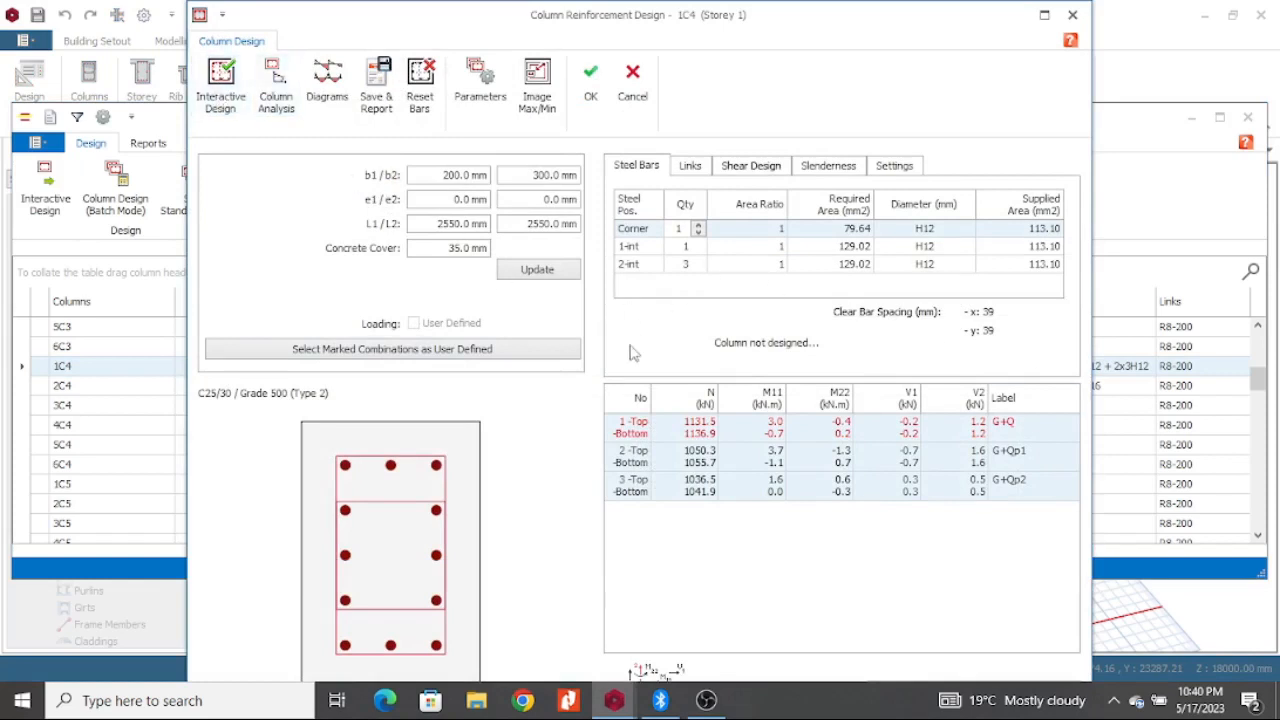
click(232, 92)
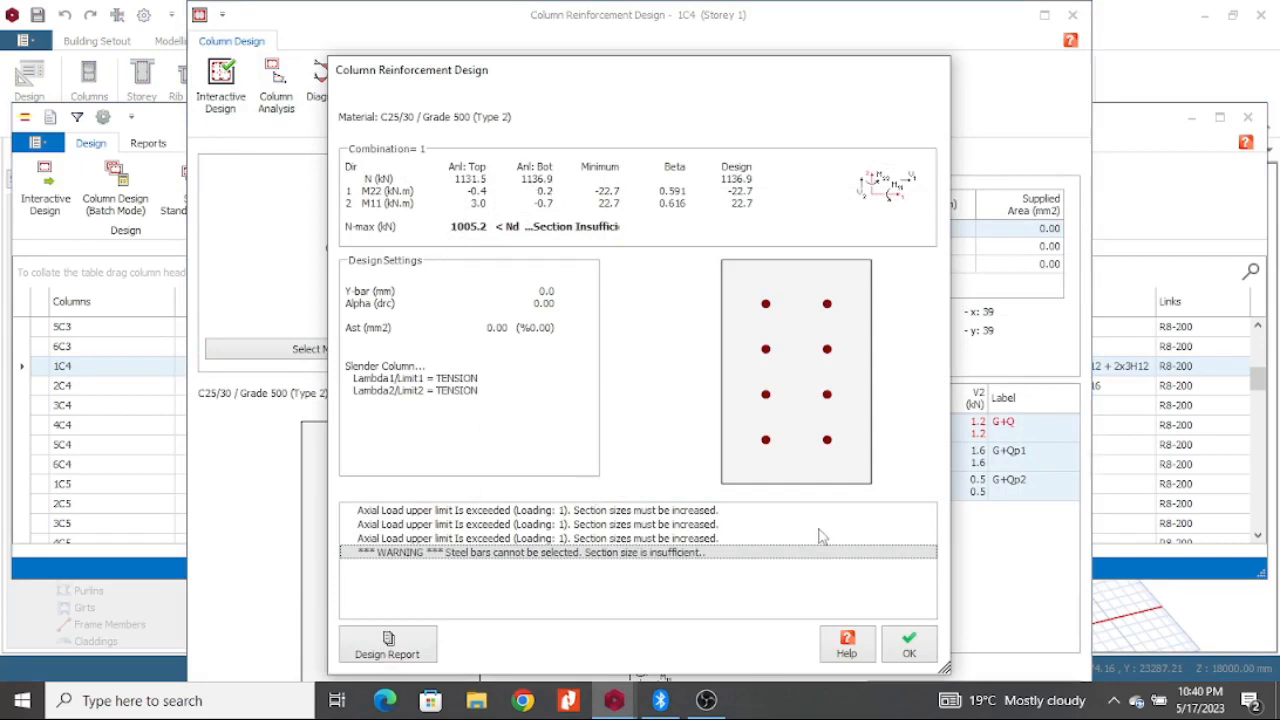
click(908, 644)
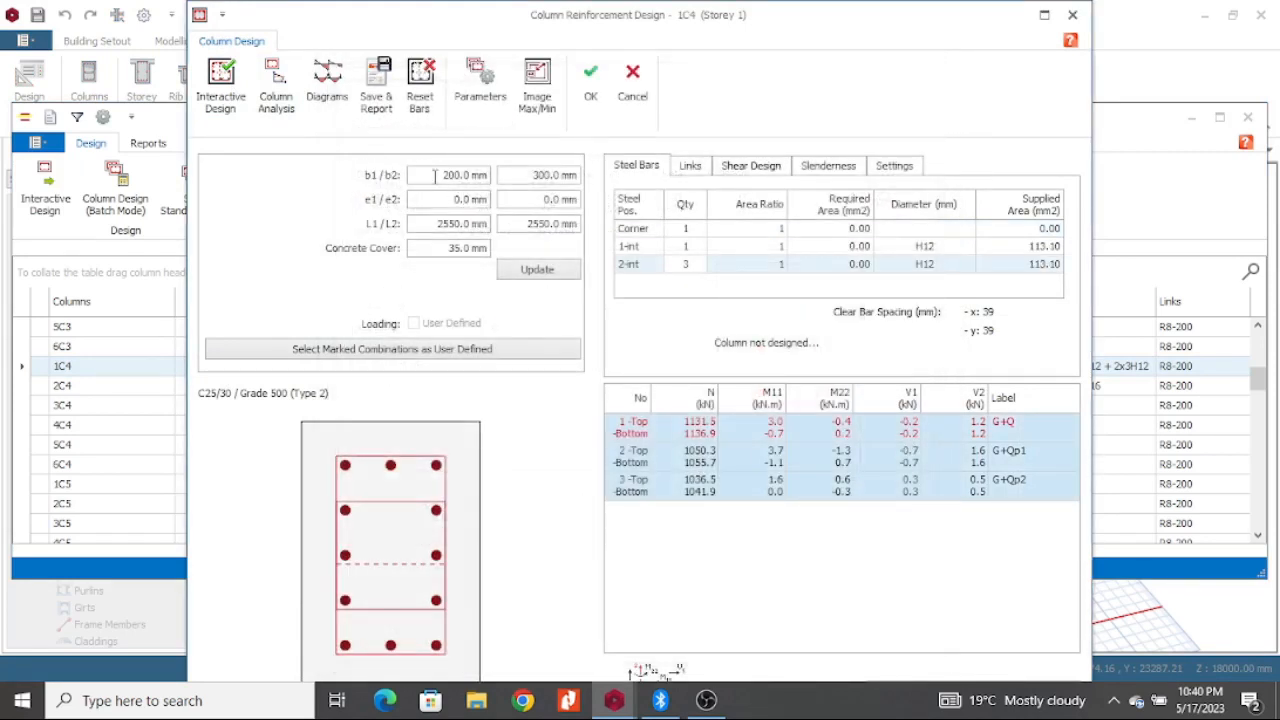
Step: Set the b1 dimension of column 1C4 to 300 mm, update the section and accept the change
click(435, 175)
text(3)
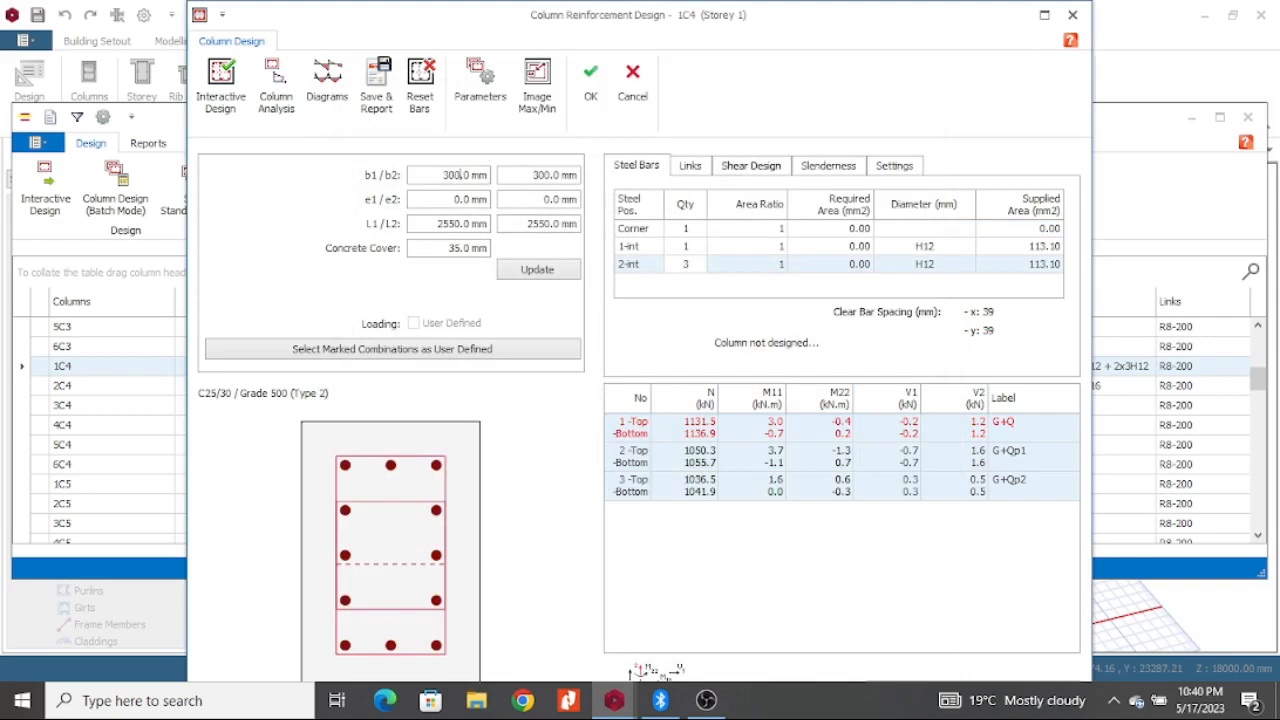
click(538, 270)
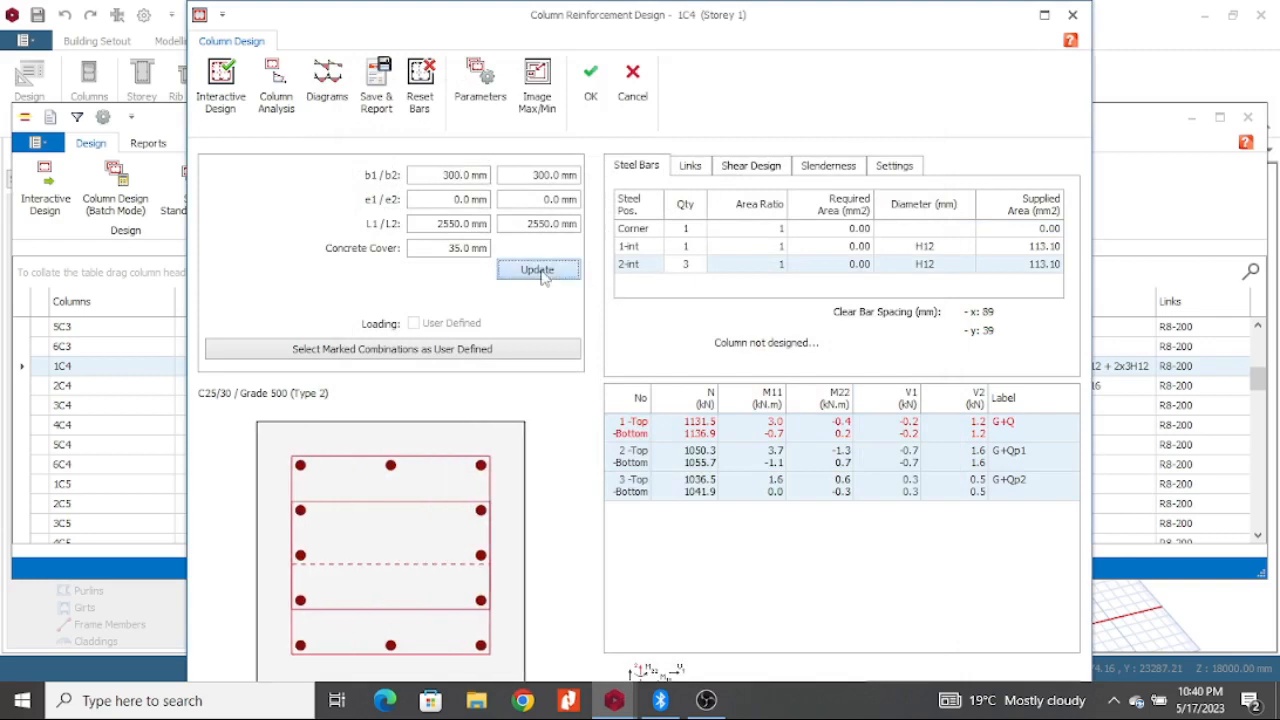
click(590, 97)
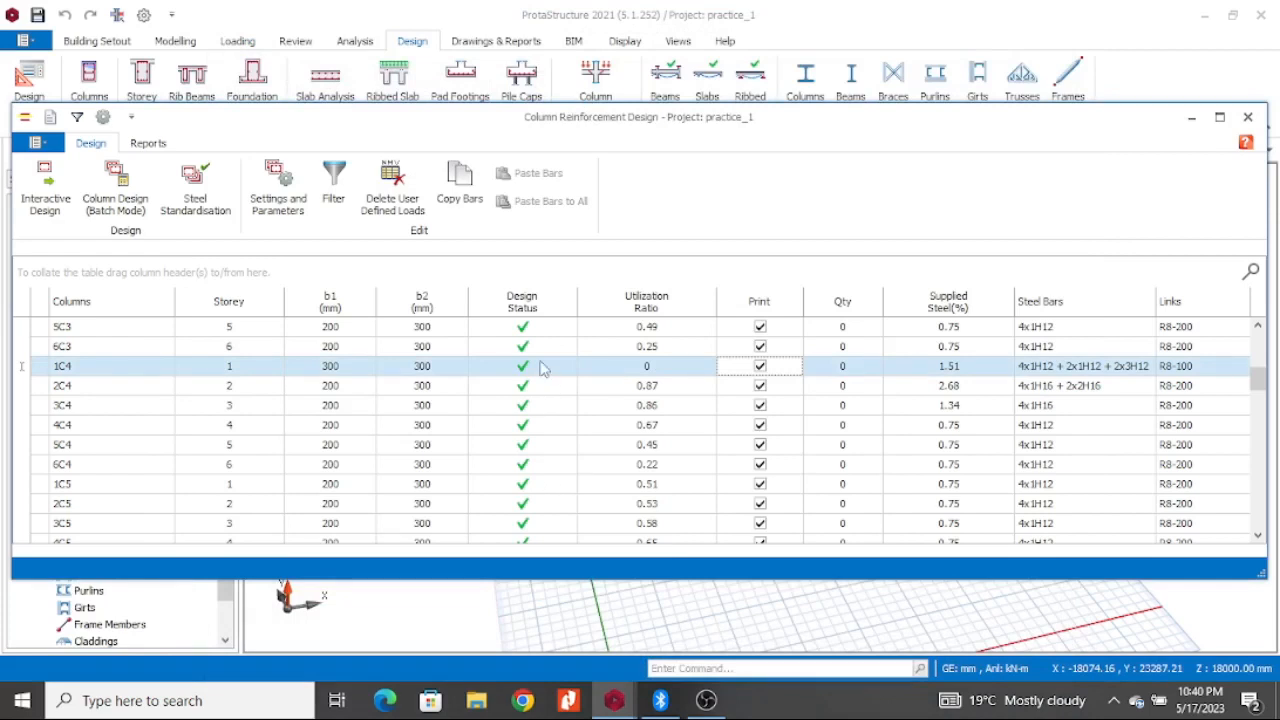
Step: Reopen the interactive design of column 1C4, run its reinforcement design and accept the selected bars
click(57, 203)
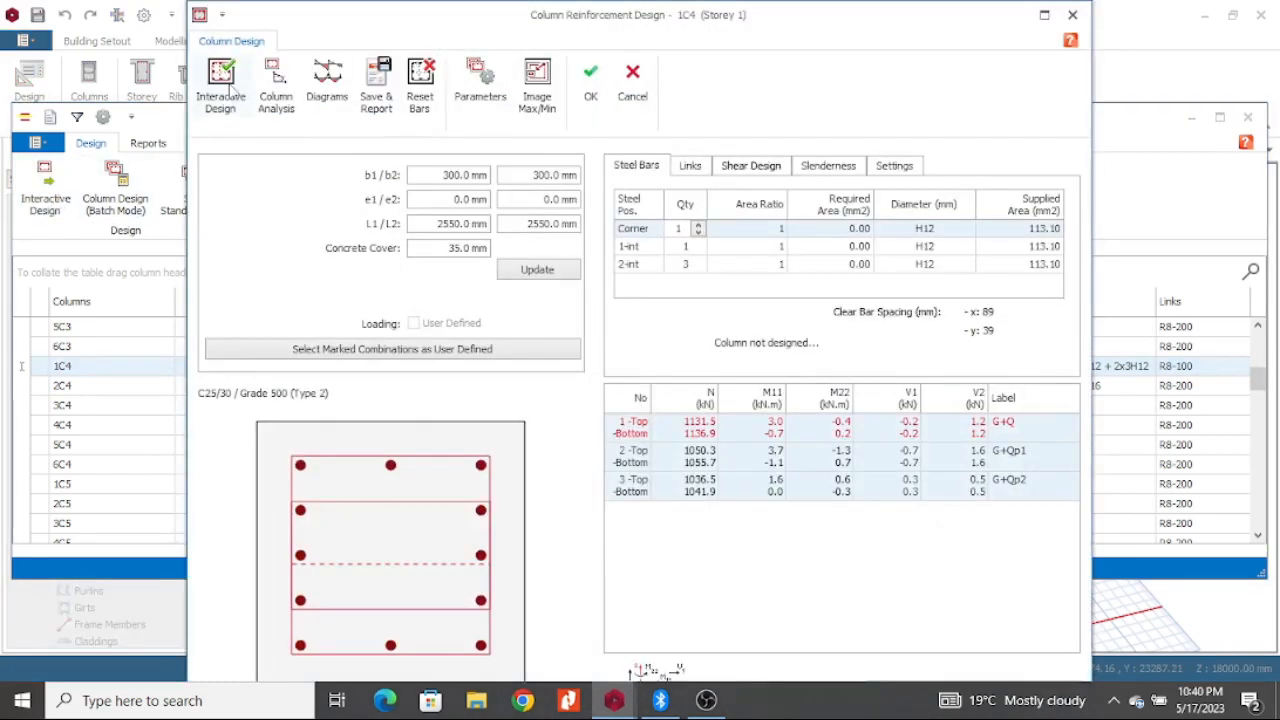
click(228, 90)
click(910, 648)
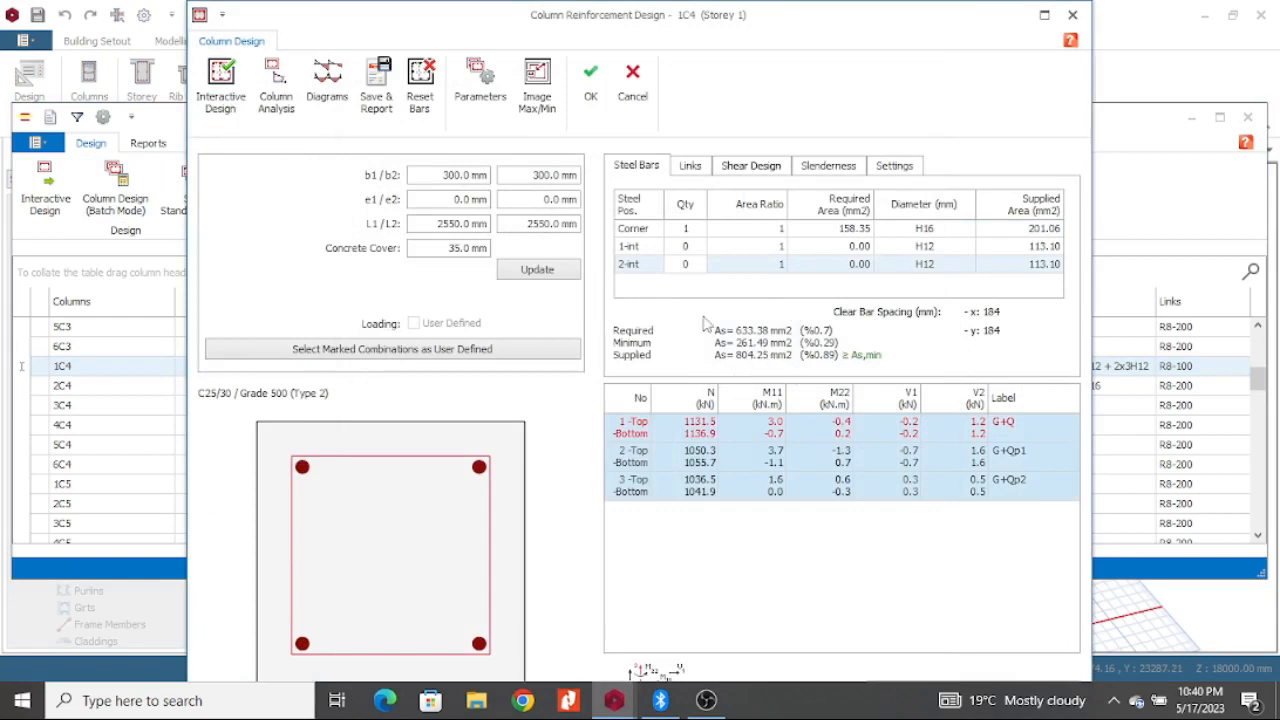
click(591, 78)
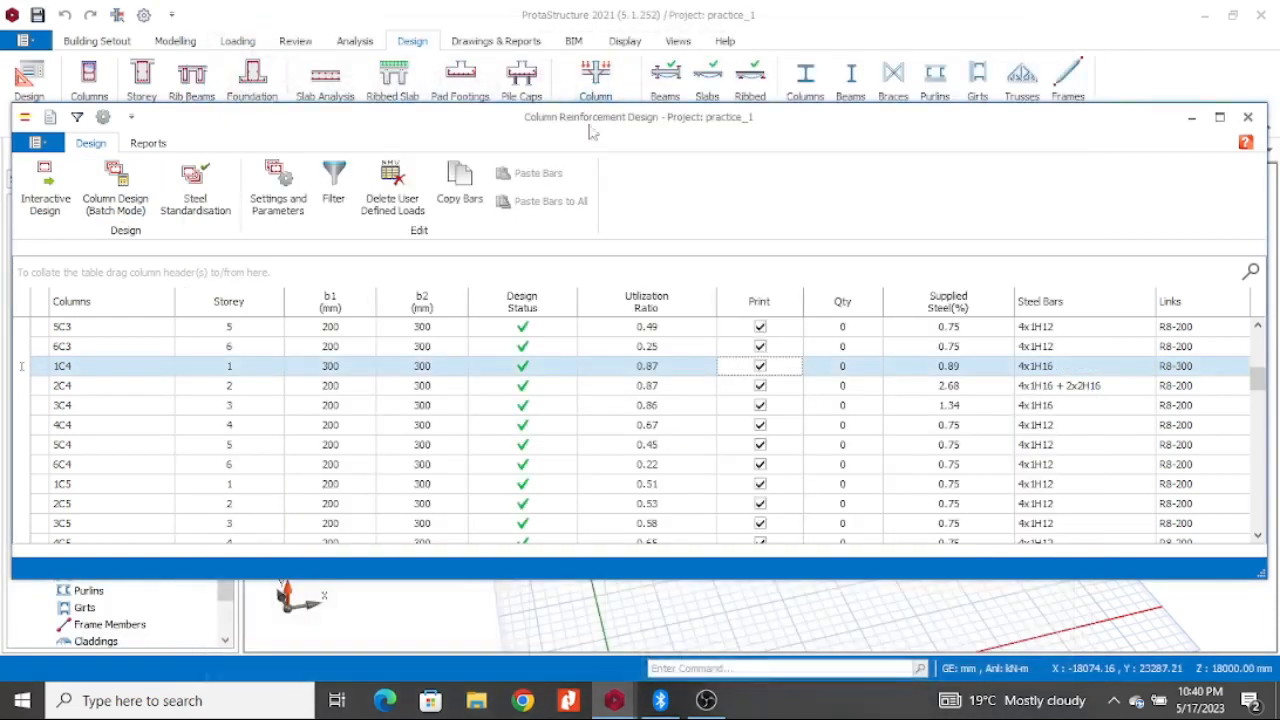
Step: Look through the design status of the remaining columns to the end of the list, and close the column design
scroll(686, 500, down, 2)
scroll(674, 505, down, 12)
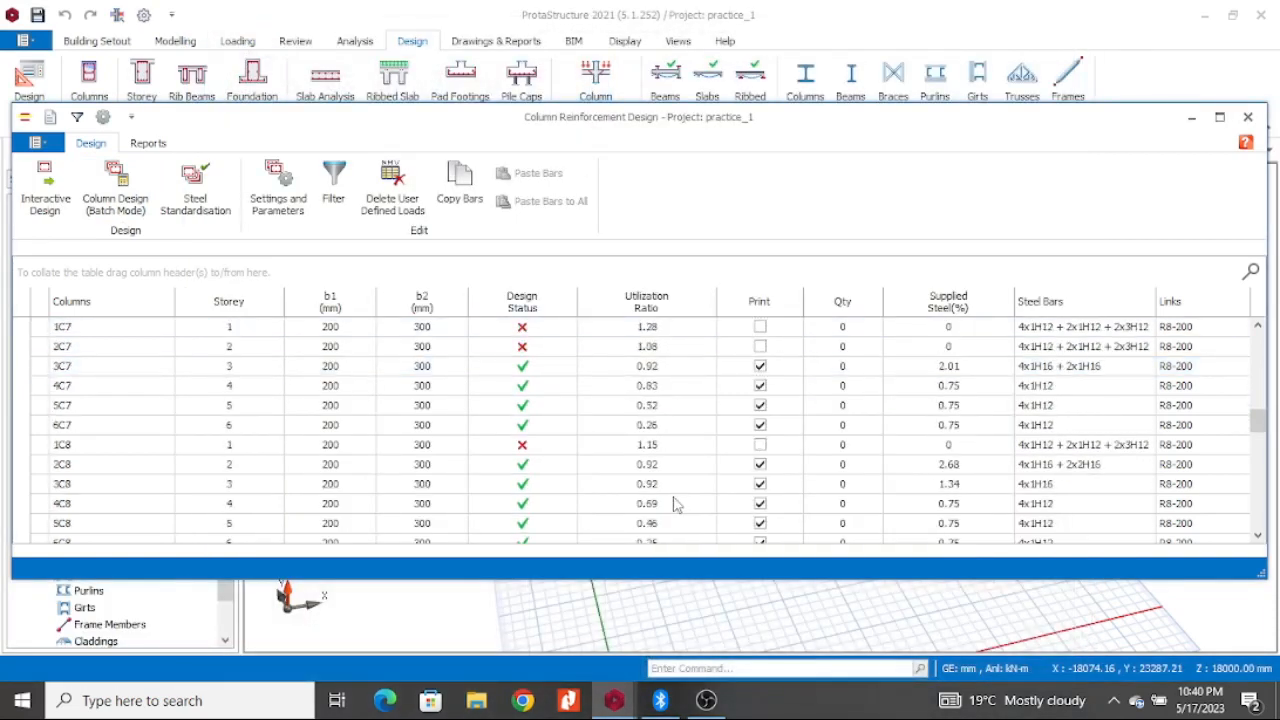
scroll(680, 515, down, 5)
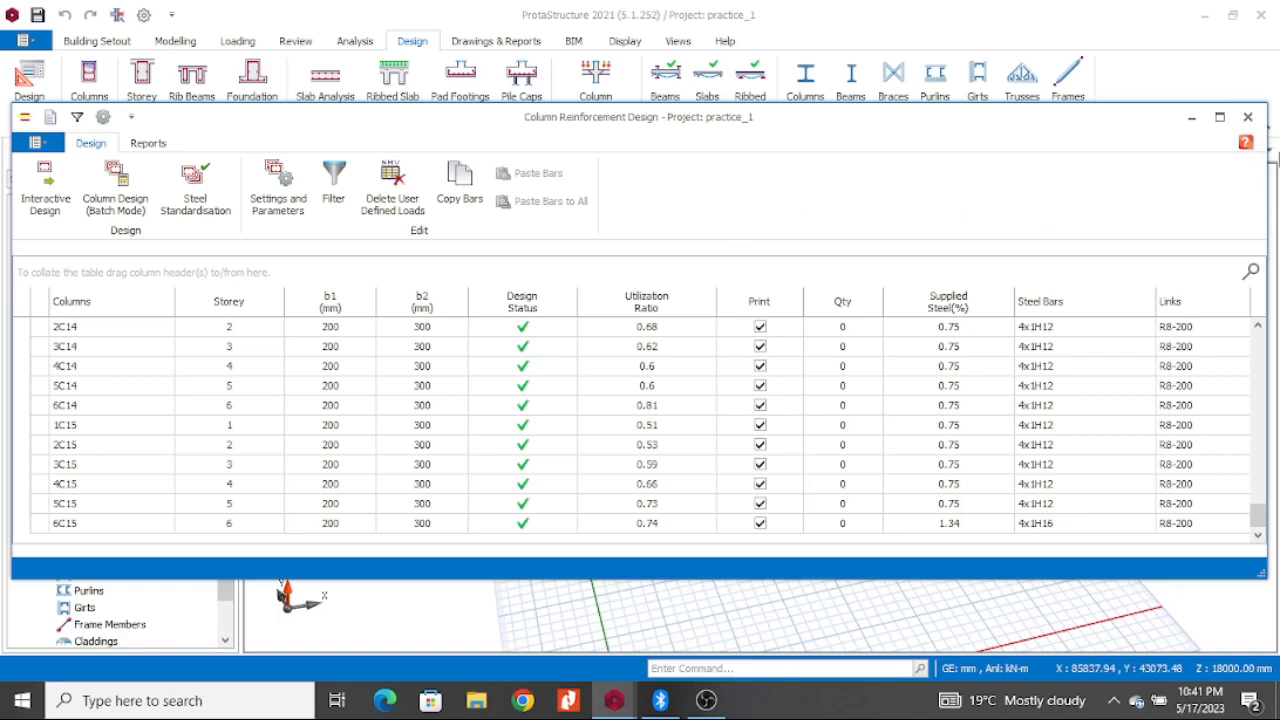
click(1248, 117)
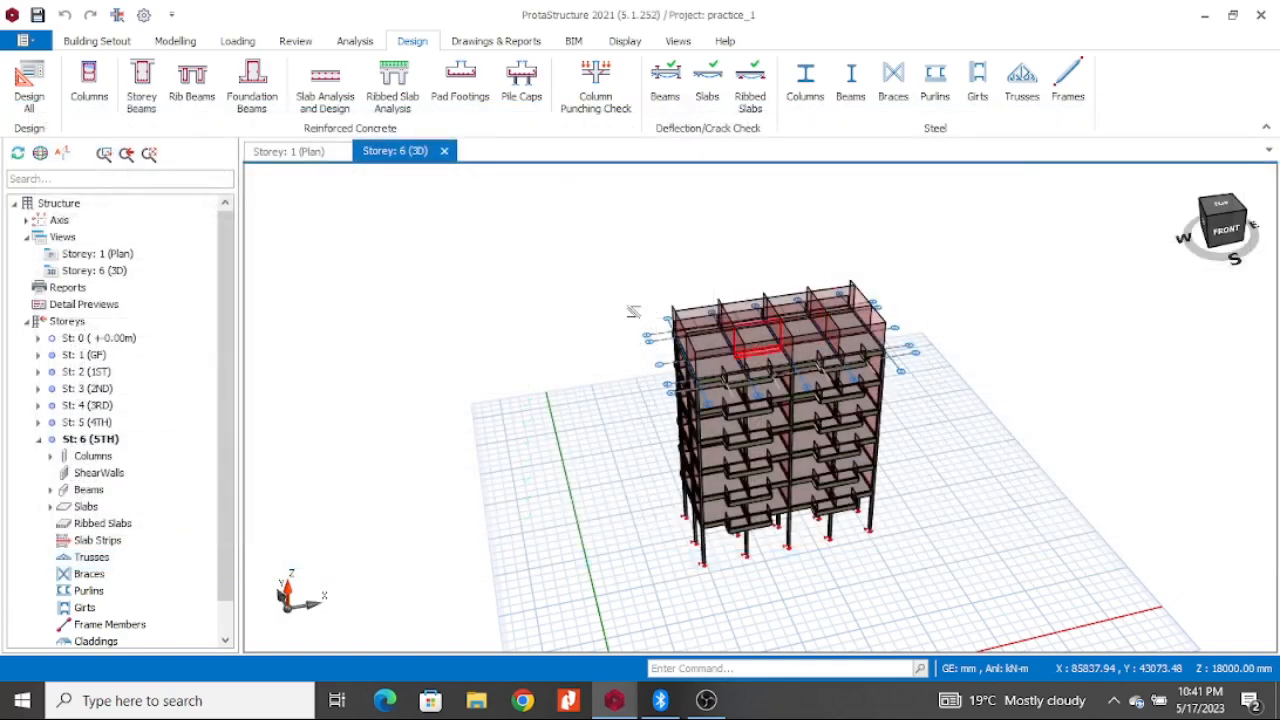
Step: Reopen the column reinforcement design, check which columns from C7 to C12 still fail, and close it again
click(90, 88)
scroll(487, 428, down, 9)
scroll(487, 428, down, 12)
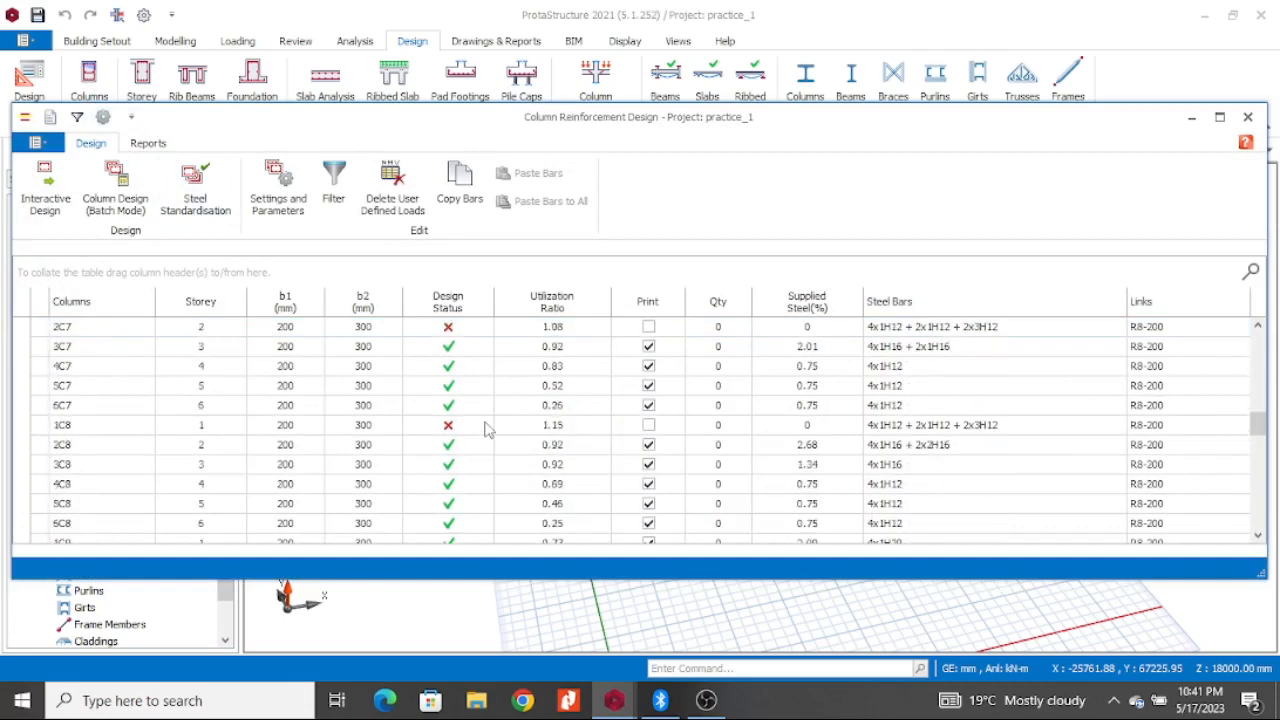
scroll(487, 428, down, 2)
scroll(460, 449, up, 2)
scroll(460, 400, up, 2)
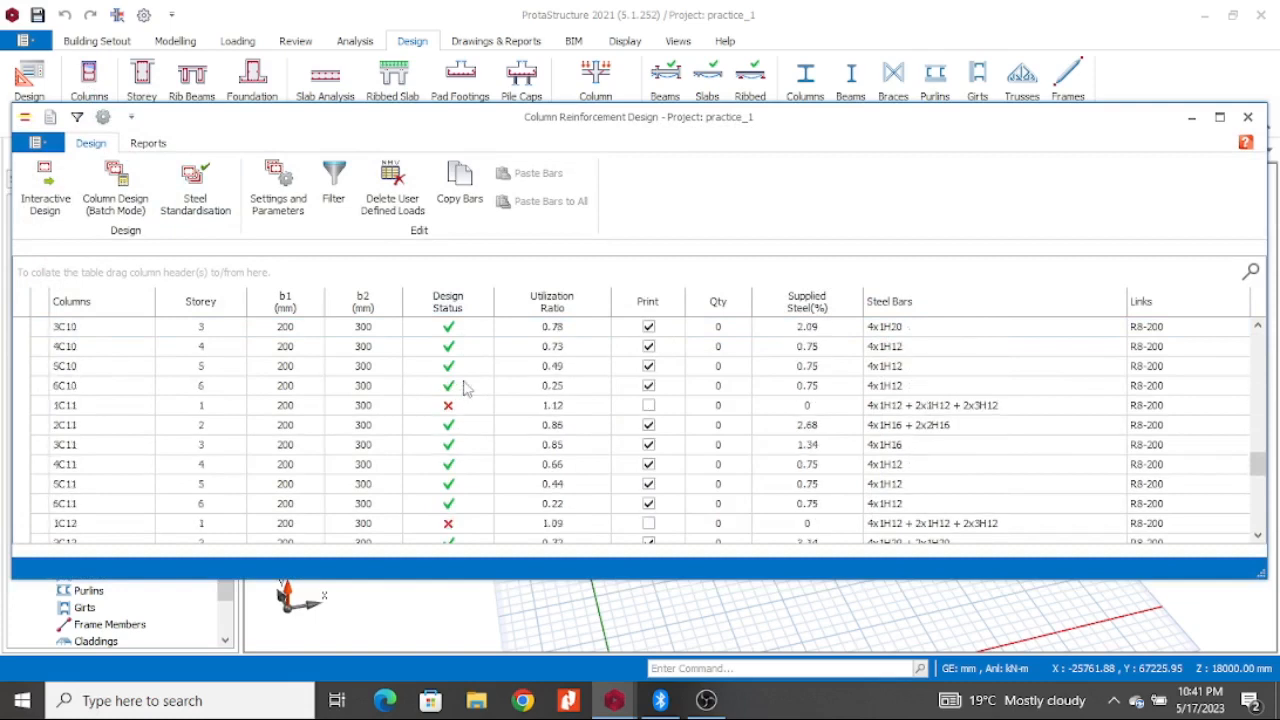
scroll(700, 378, up, 3)
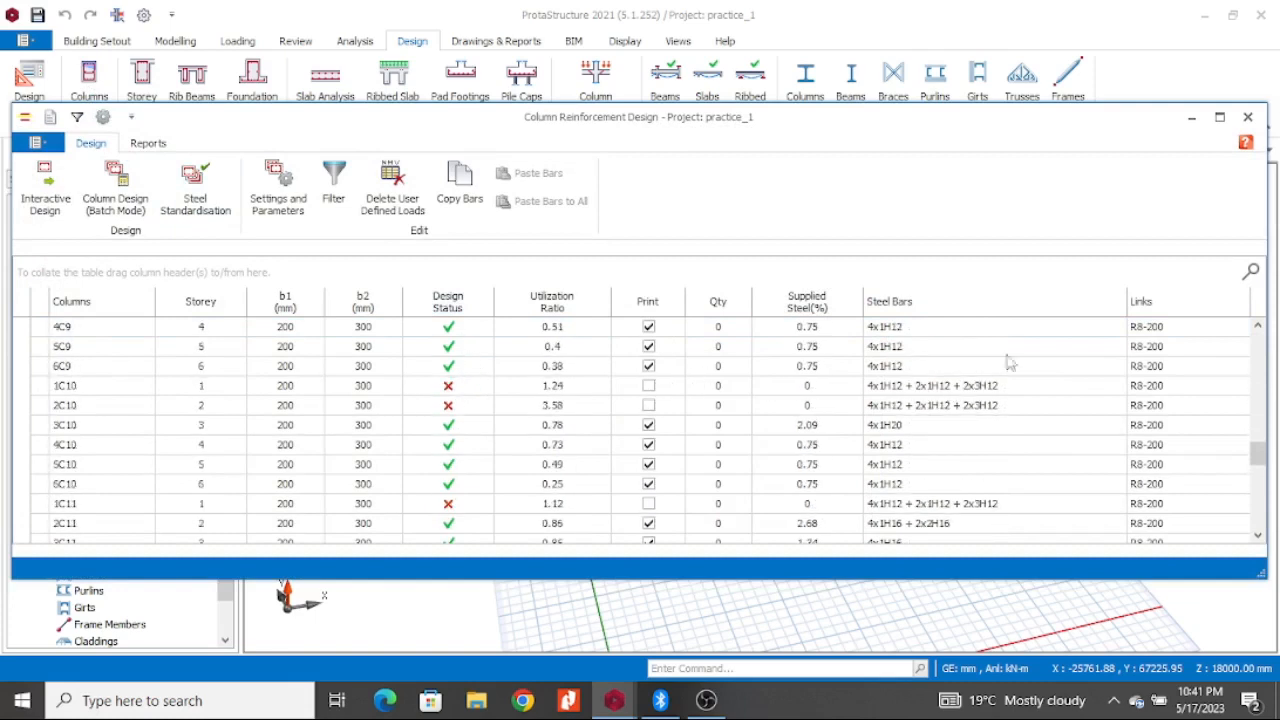
click(1248, 117)
scroll(700, 378, up, 2)
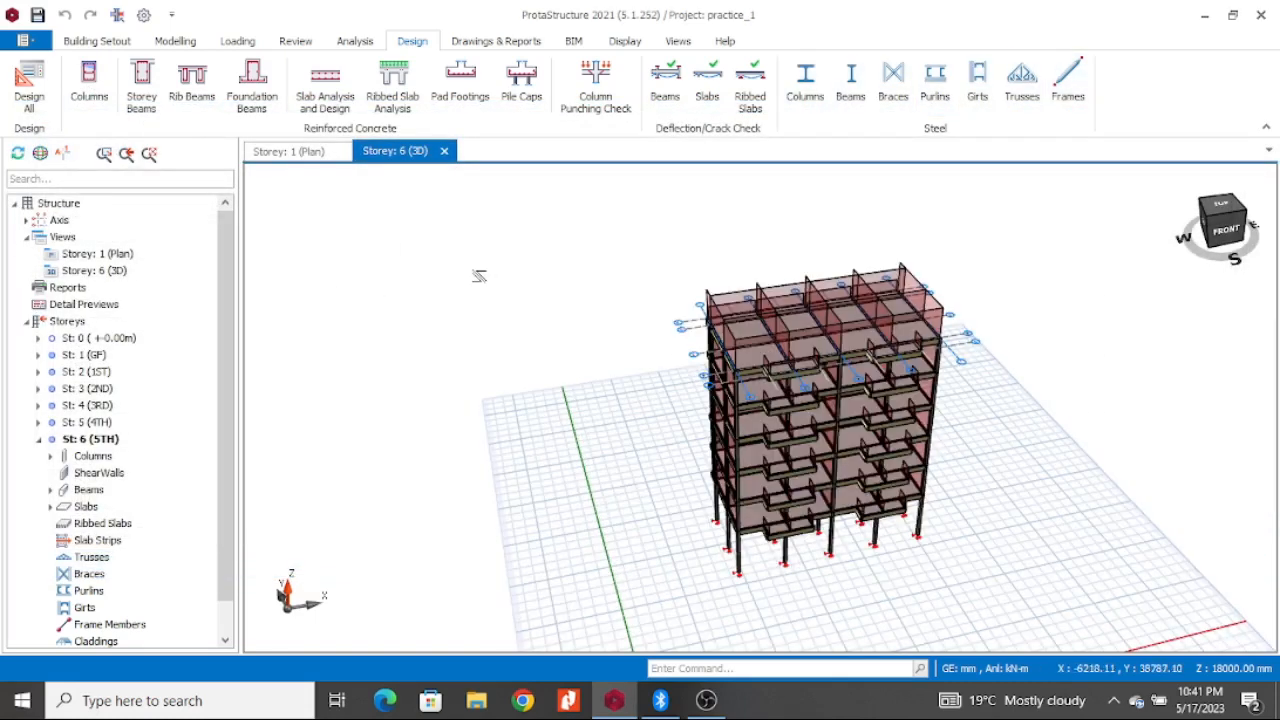
scroll(620, 357, down, 2)
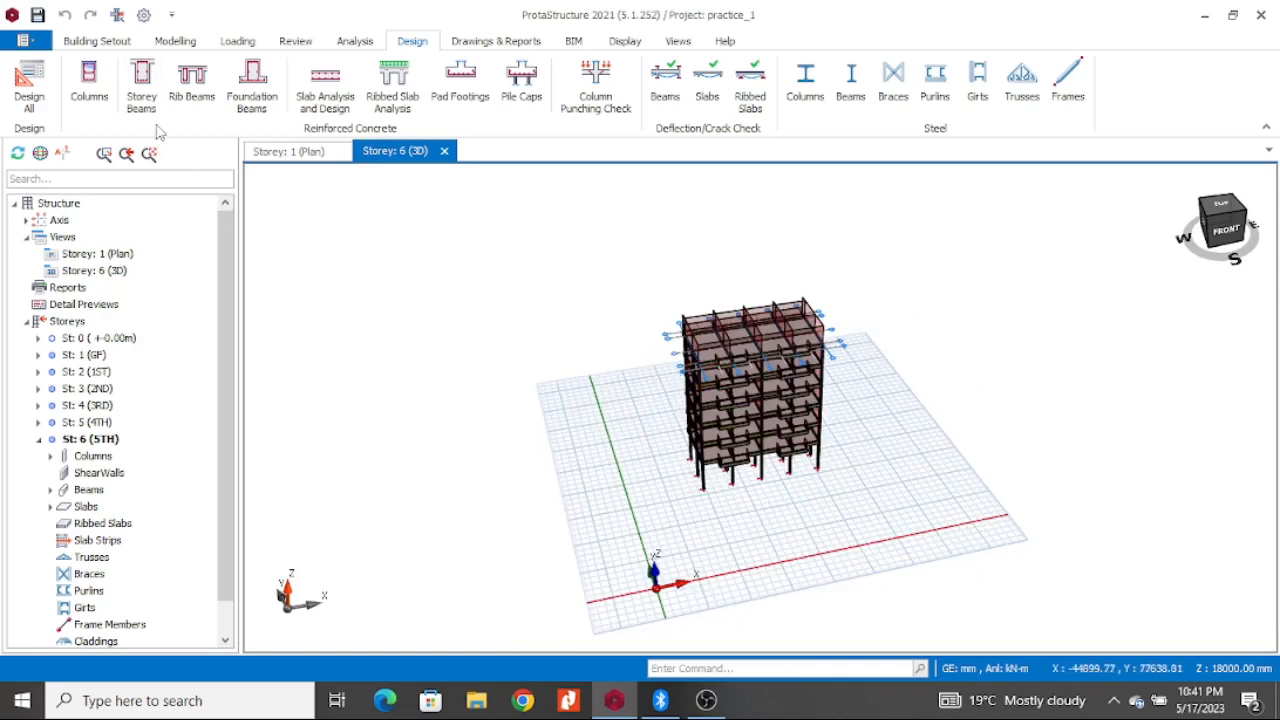
scroll(710, 355, up, 2)
scroll(750, 345, up, 3)
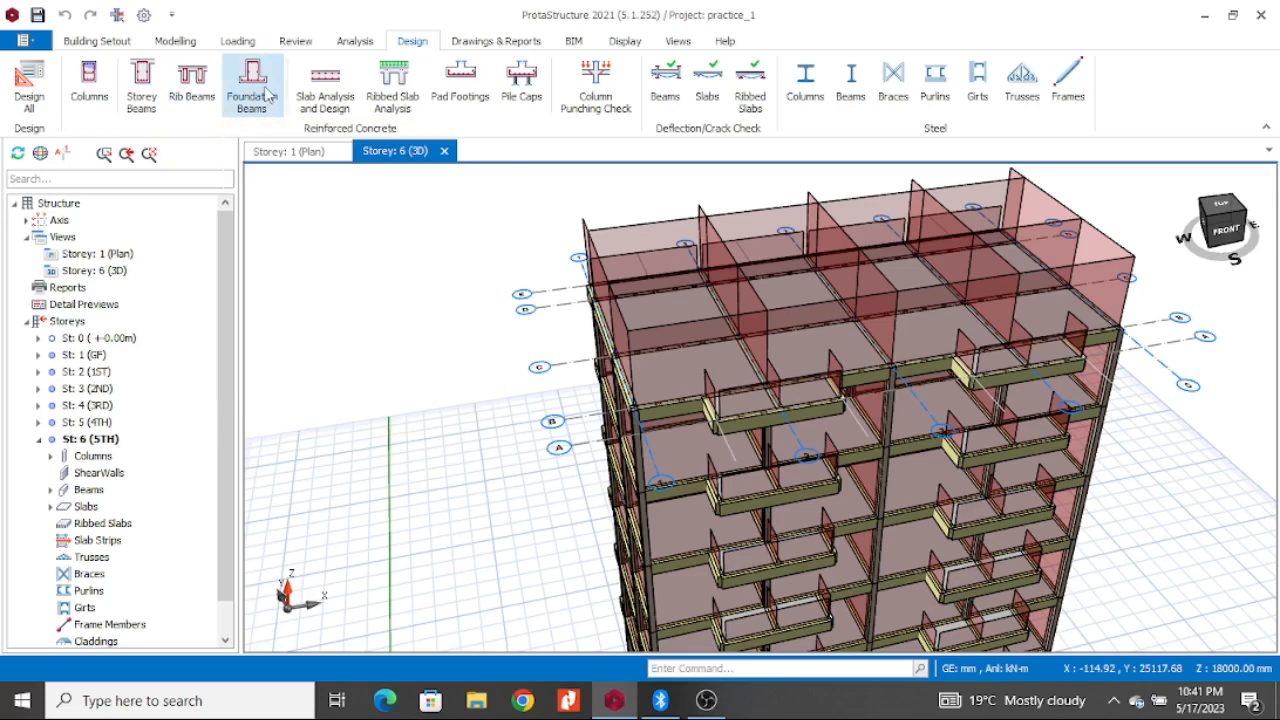
Step: Open the storey beam design and run the batch reinforcement design for all storeys with Re-select All Bars
click(145, 90)
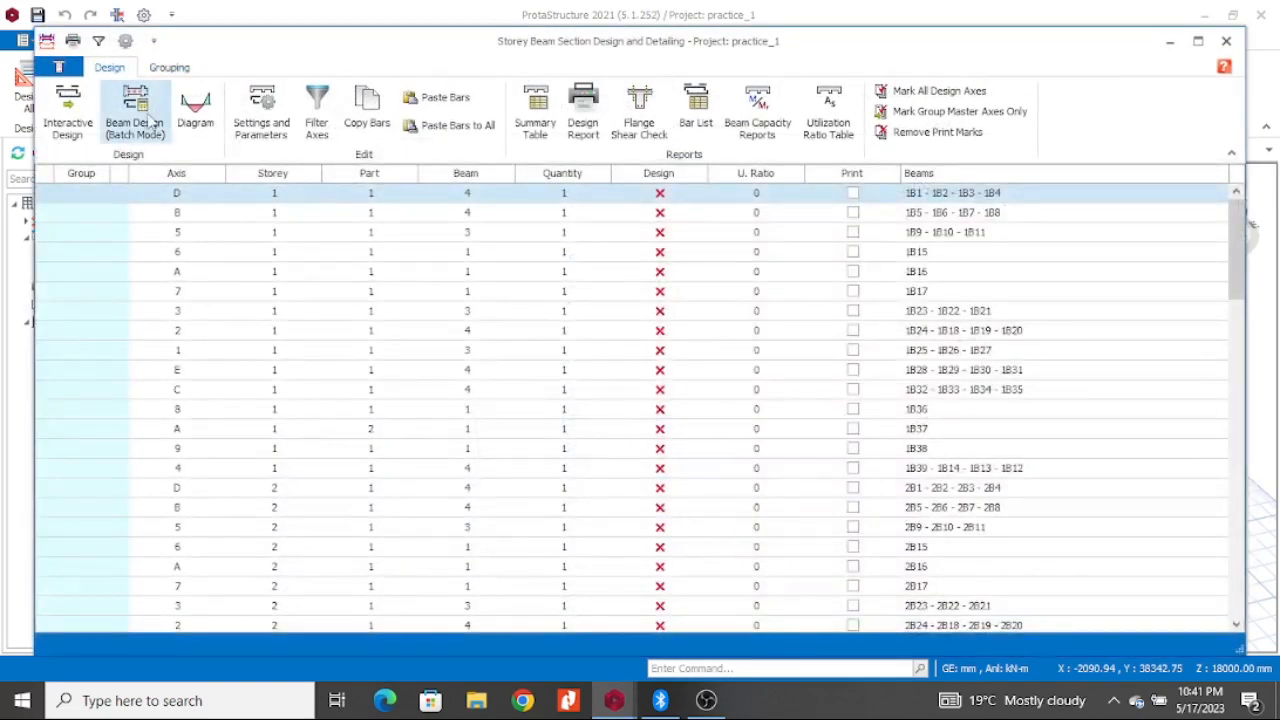
scroll(660, 470, down, 18)
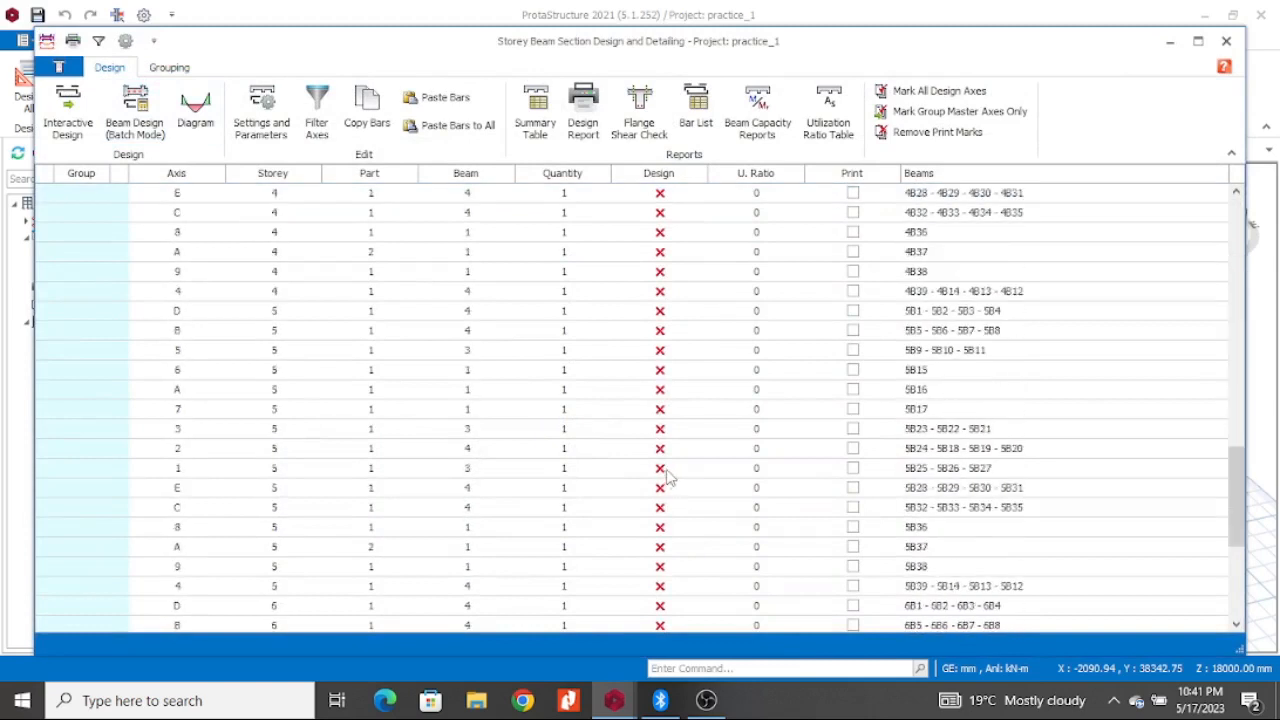
scroll(670, 478, down, 4)
click(132, 118)
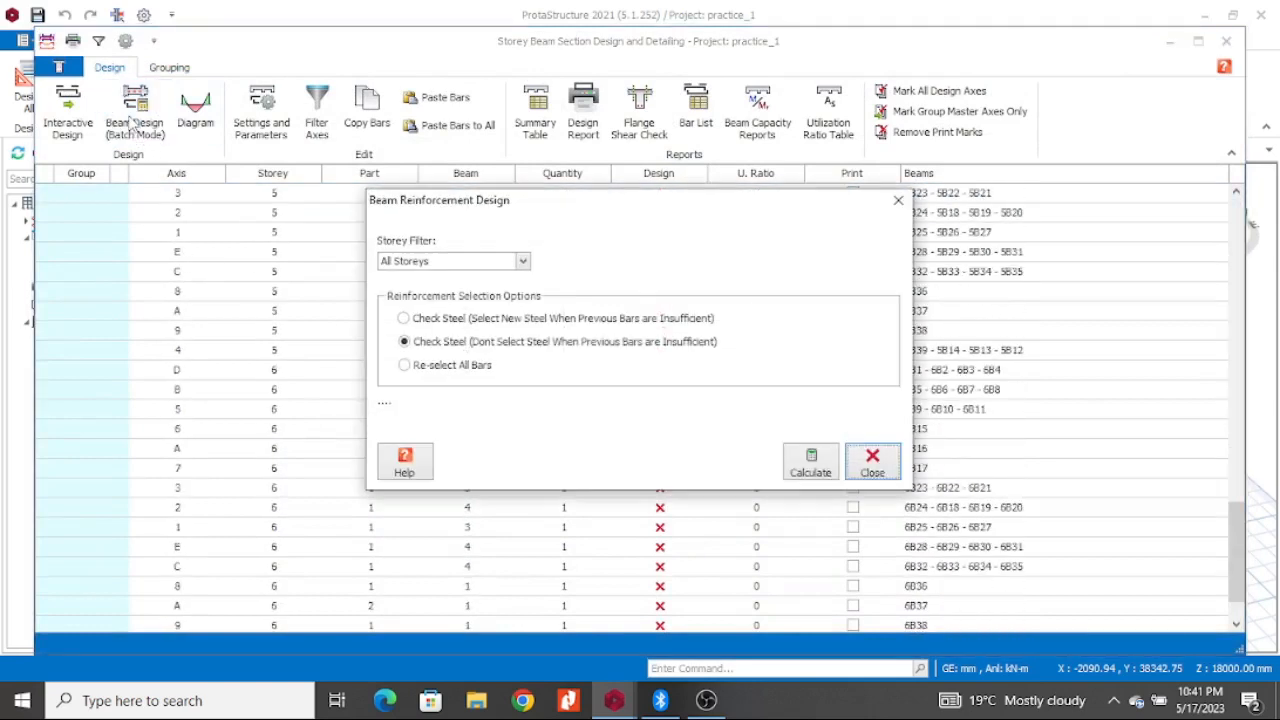
click(404, 365)
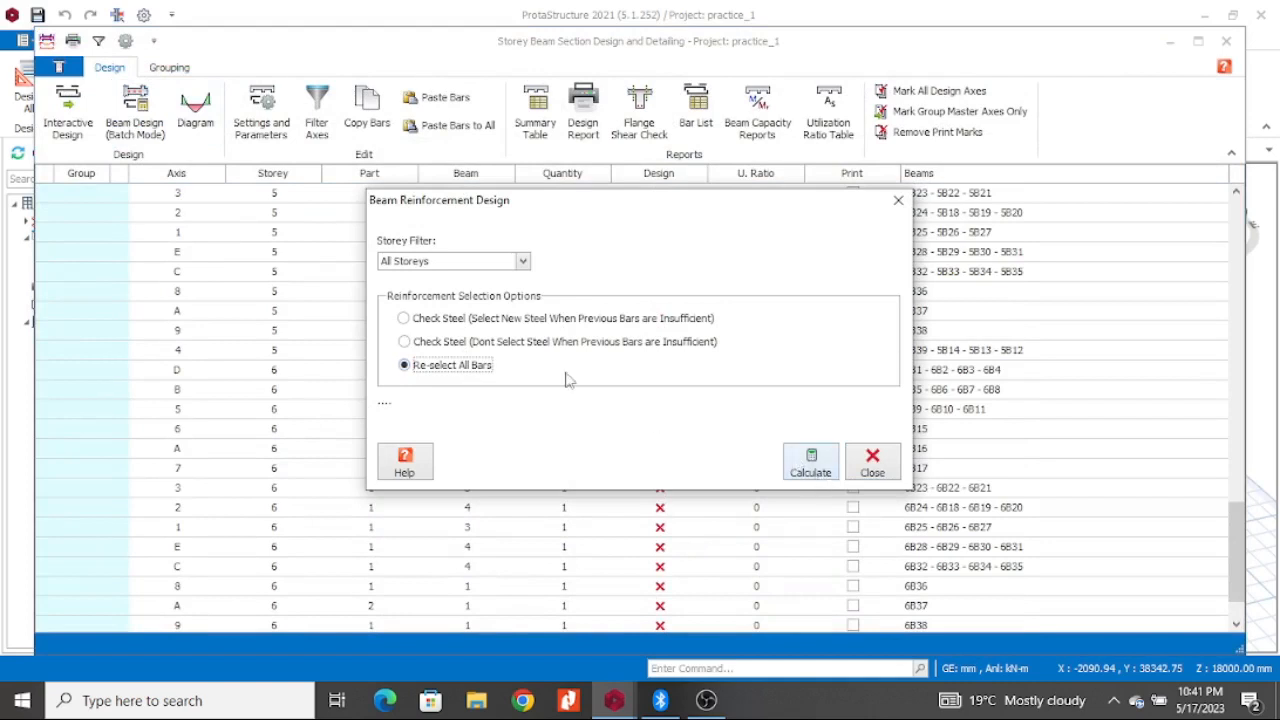
click(522, 261)
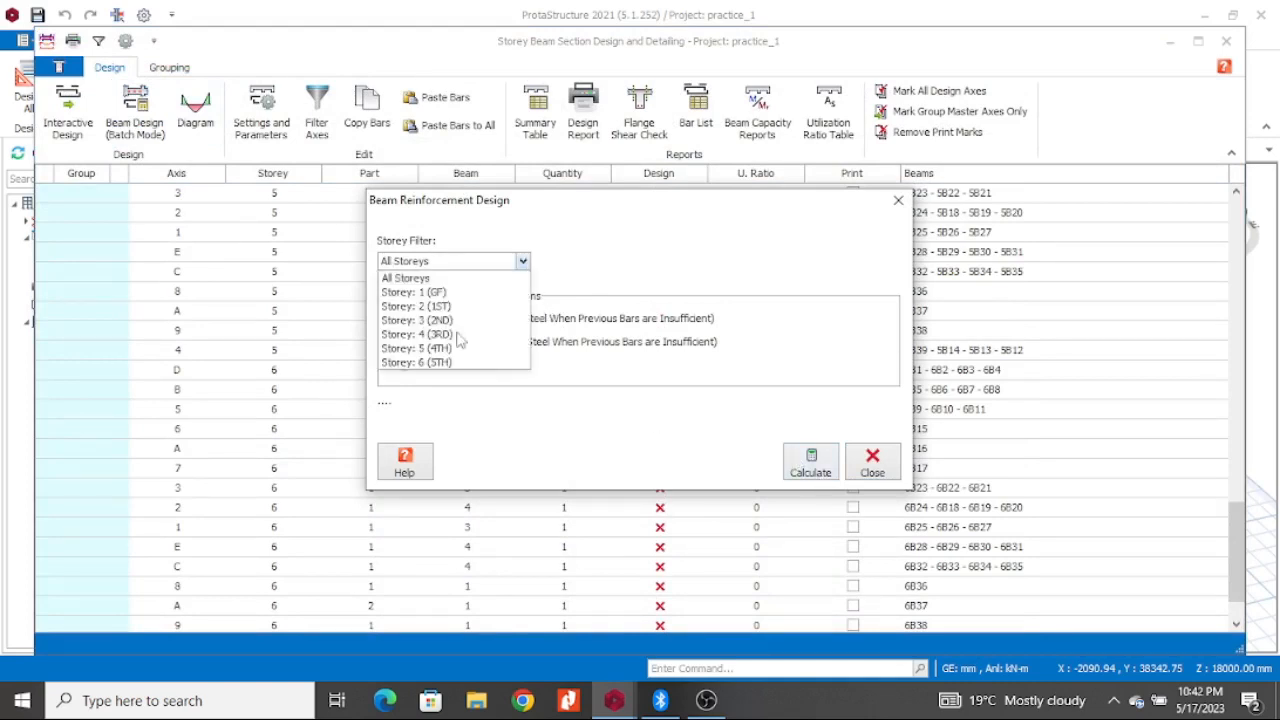
click(522, 261)
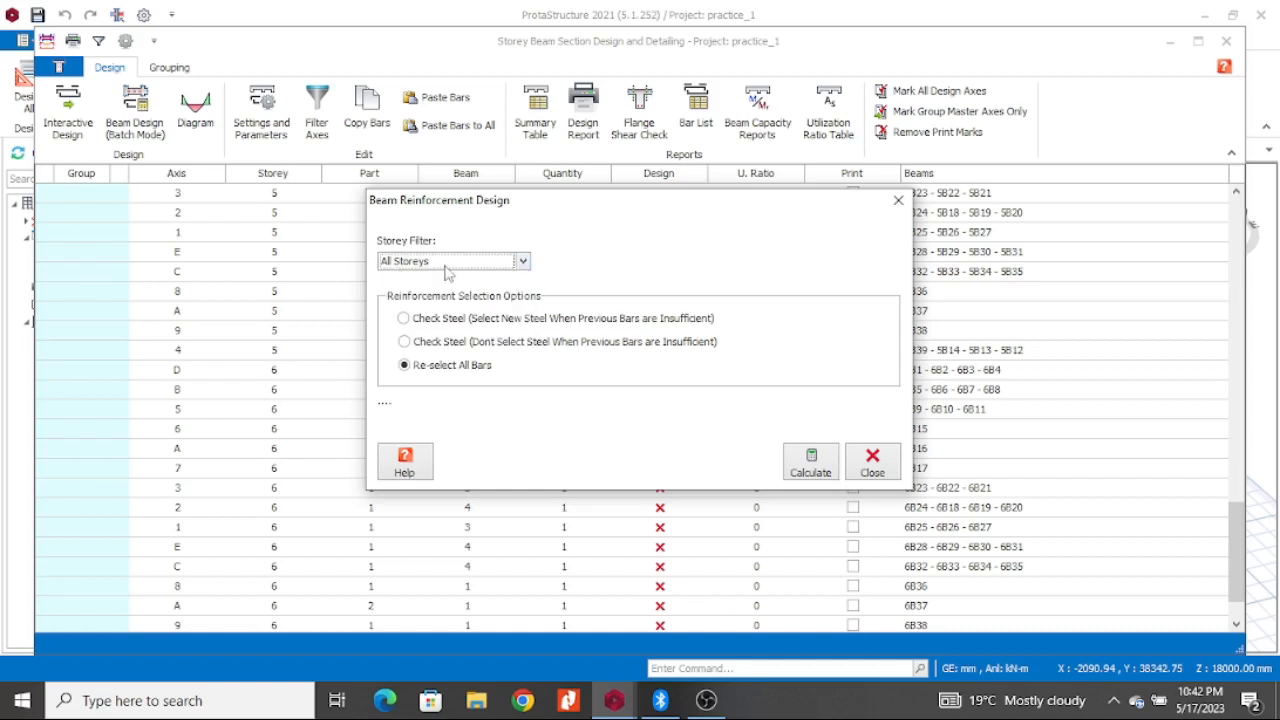
click(826, 474)
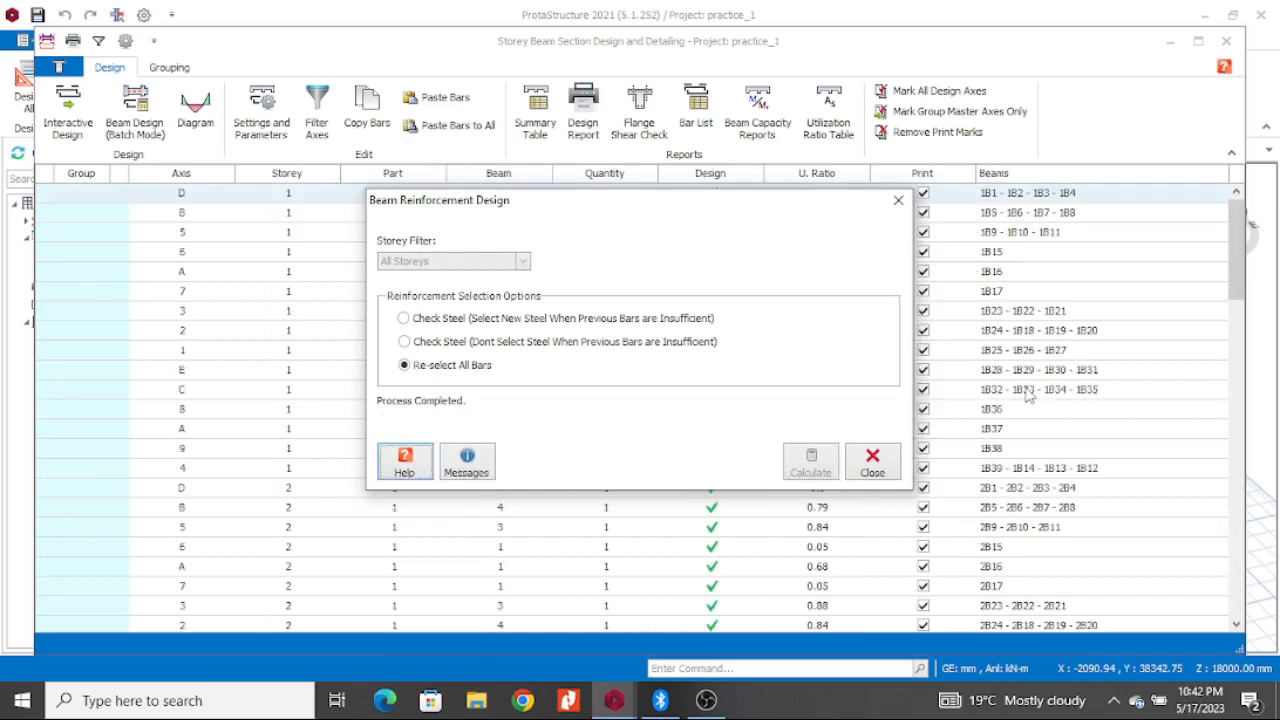
click(872, 462)
Step: Check the design status and utilisation ratios of the beam axes on all storeys, from first to last
scroll(740, 460, down, 15)
scroll(718, 450, down, 6)
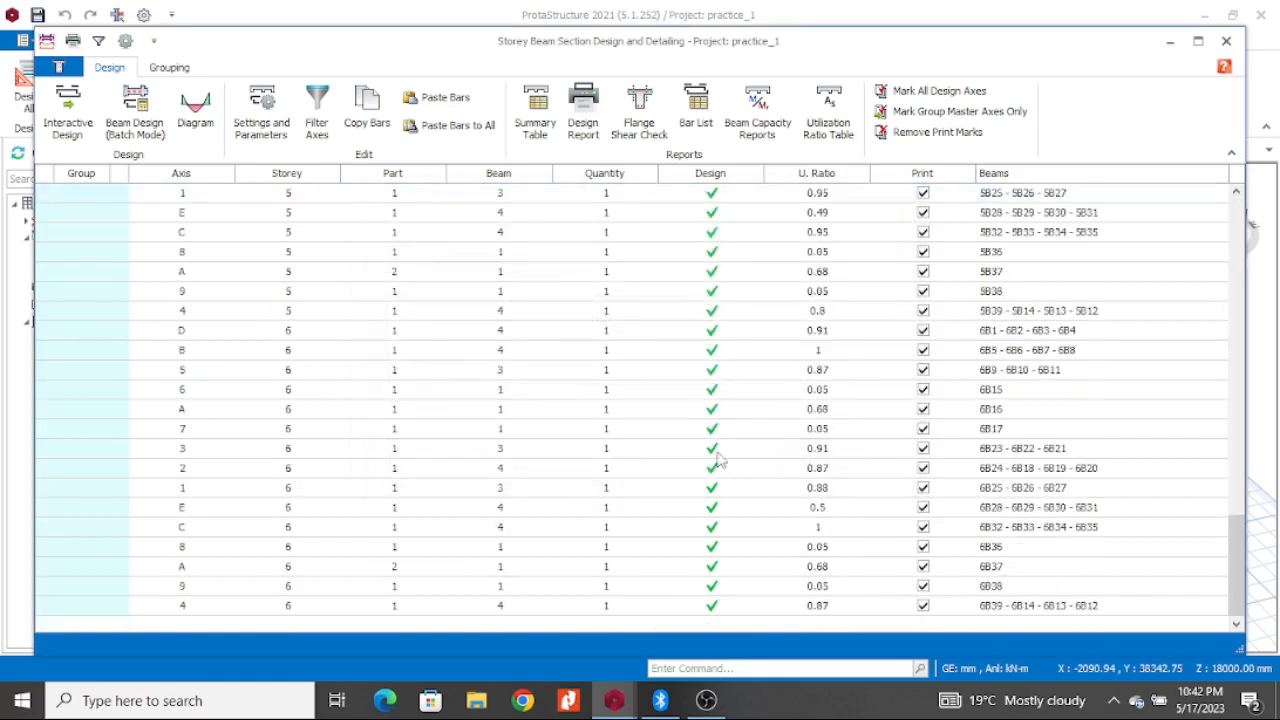
scroll(740, 468, up, 20)
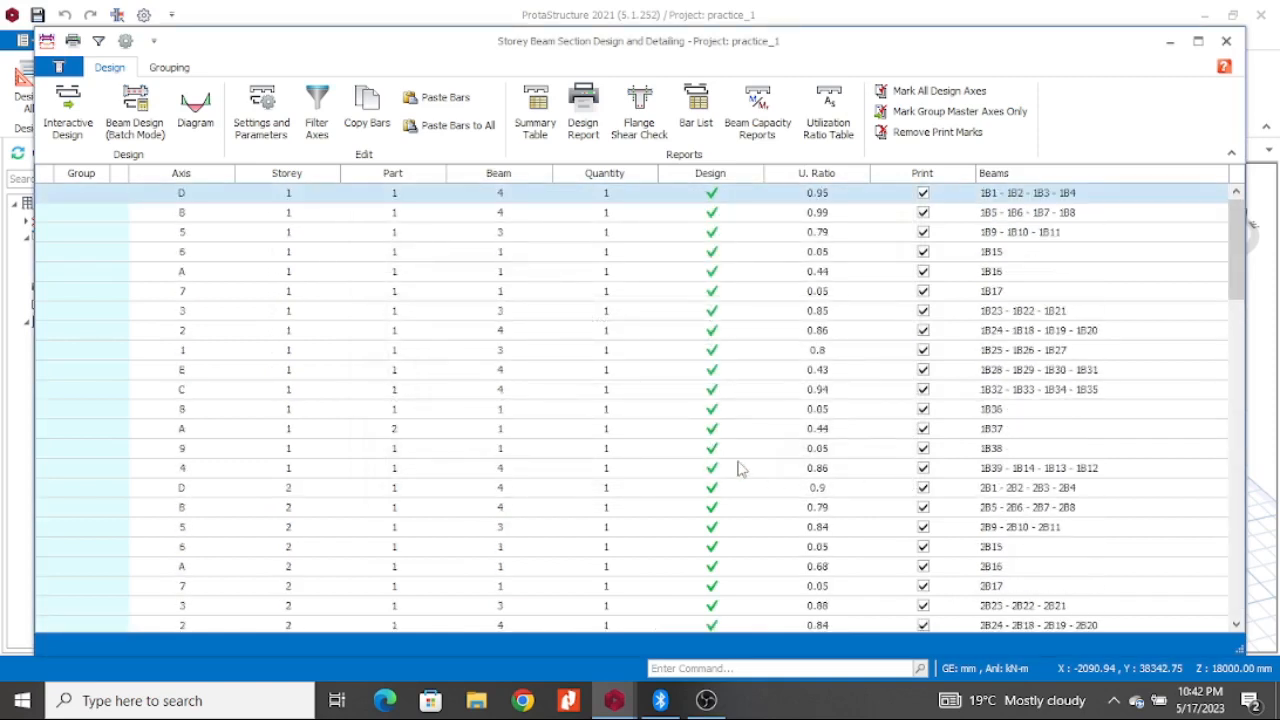
scroll(740, 468, down, 20)
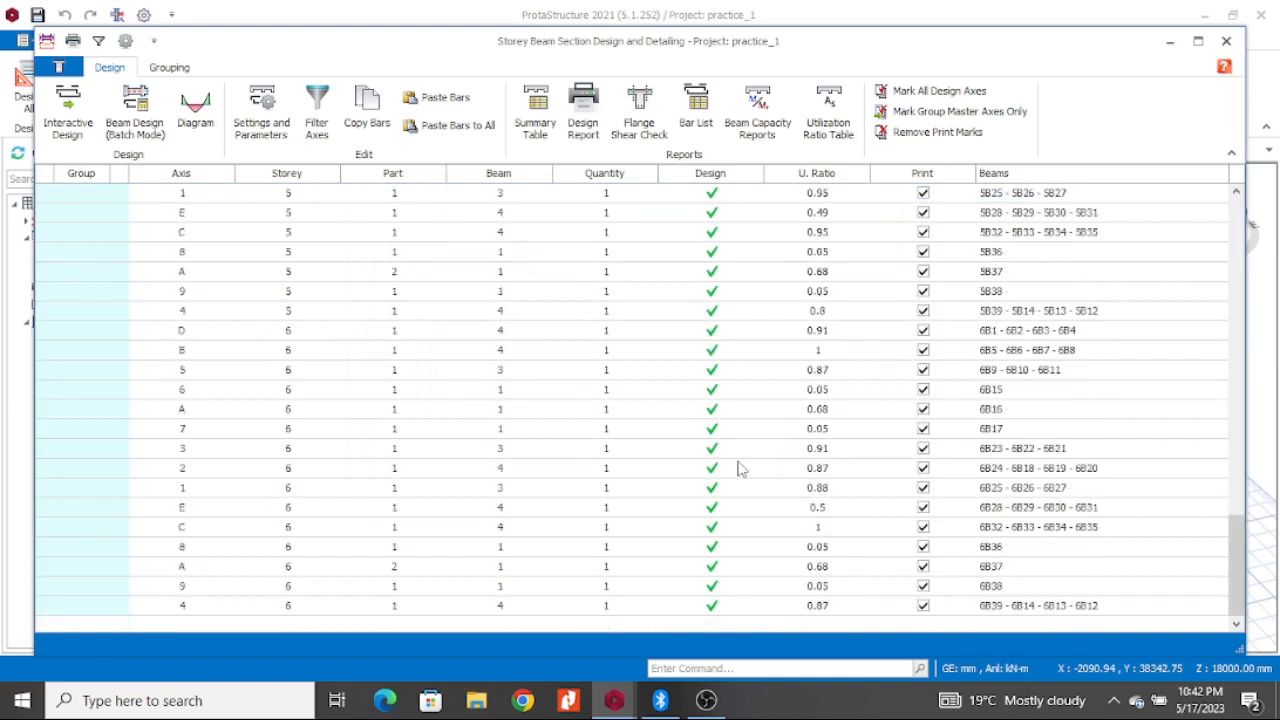
scroll(740, 468, up, 20)
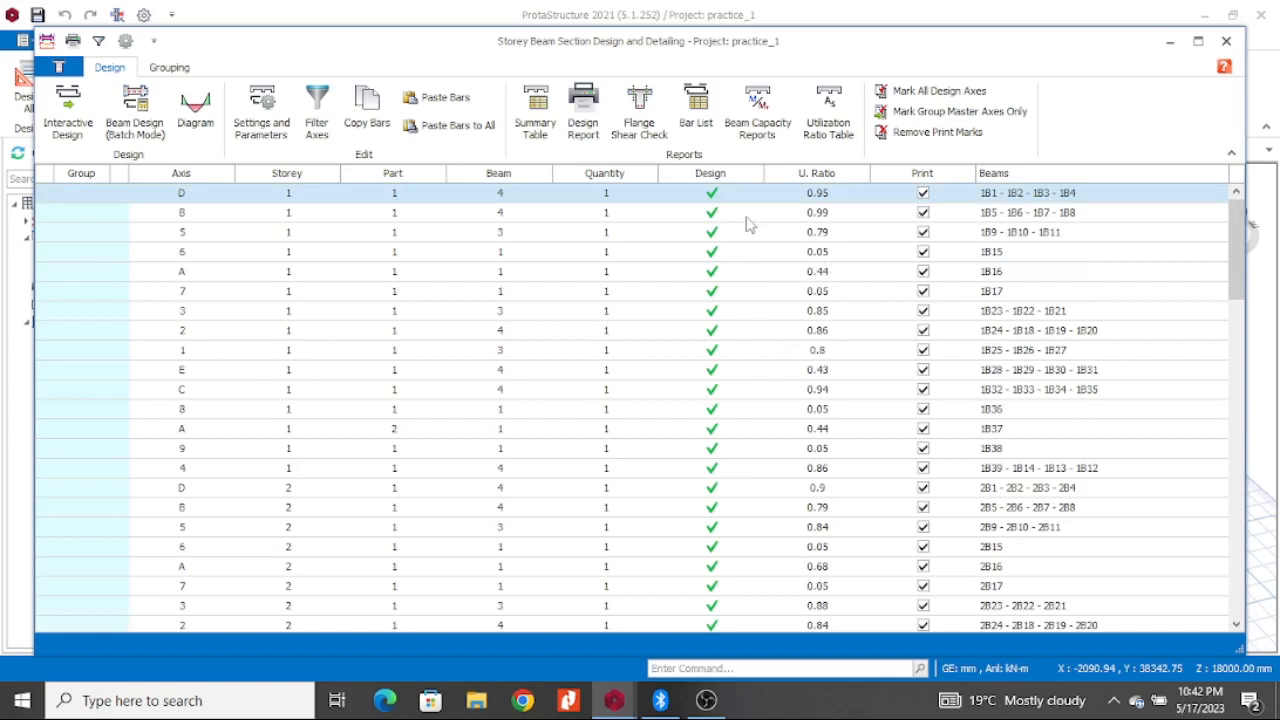
Step: Open the interactive design of the storey 1 axis 2 beams, try 2H16 as support top bar over column 1C6 and accept
click(672, 334)
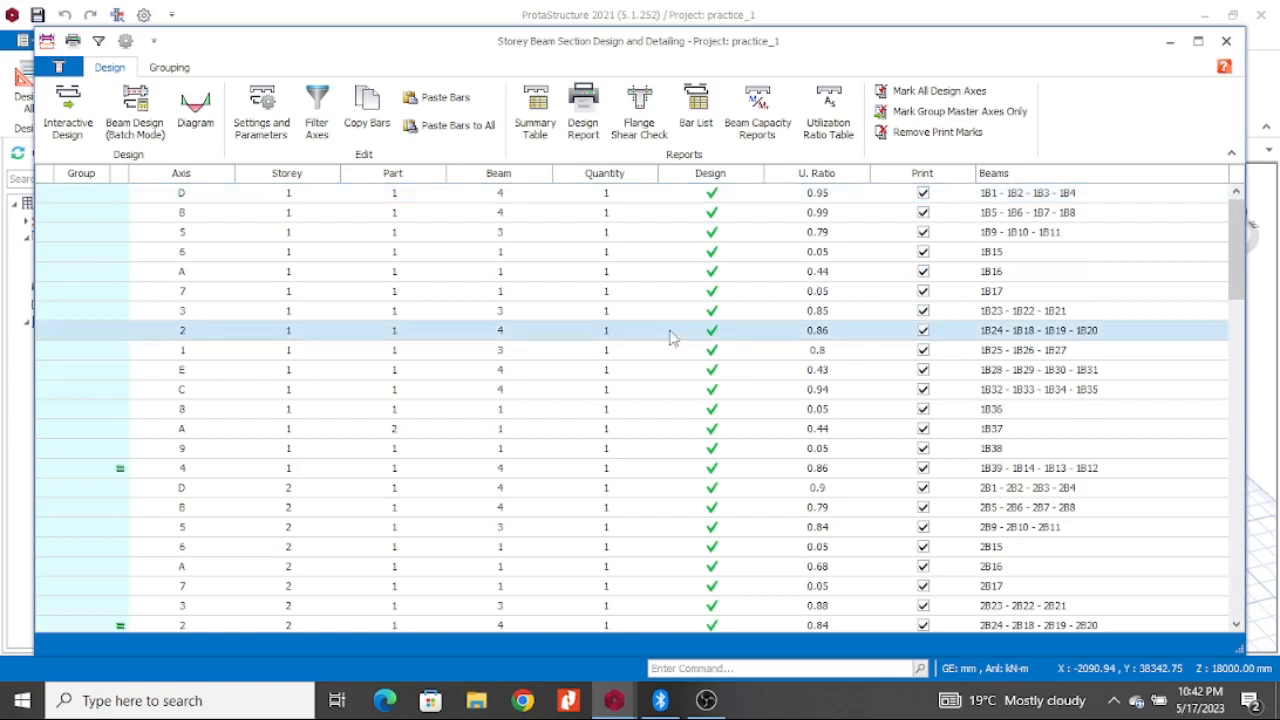
click(68, 126)
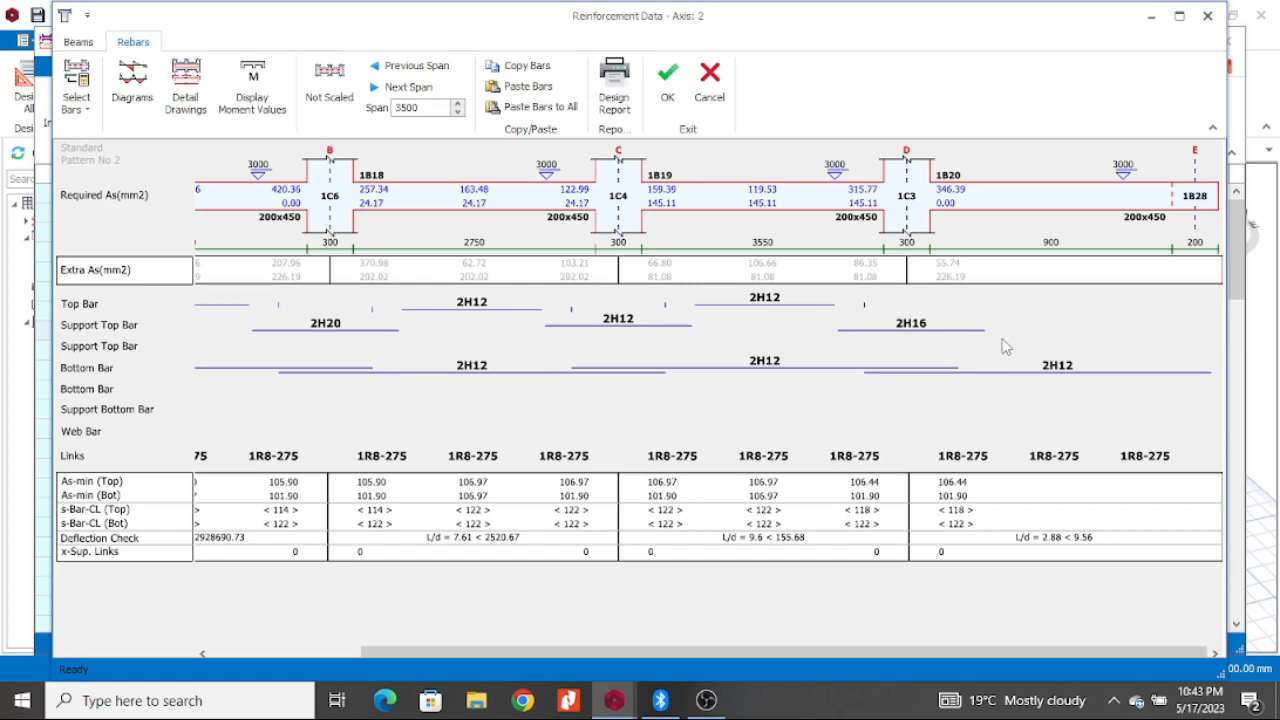
click(339, 331)
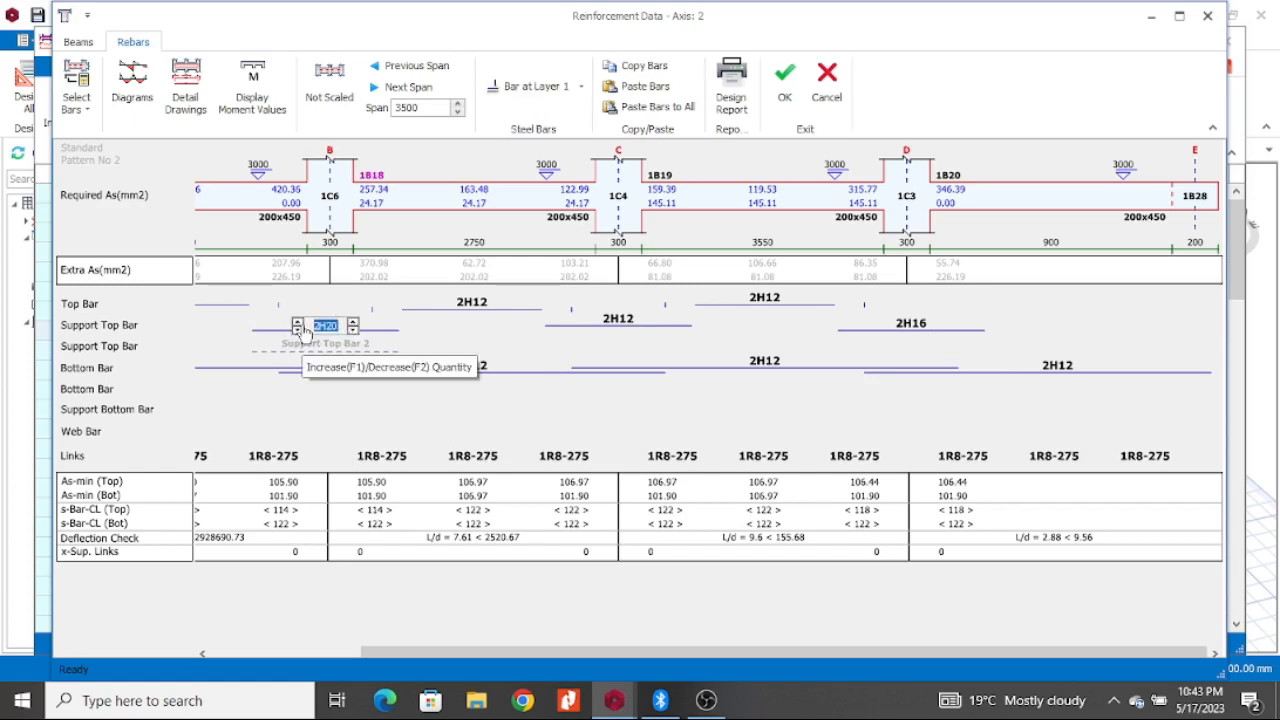
click(298, 323)
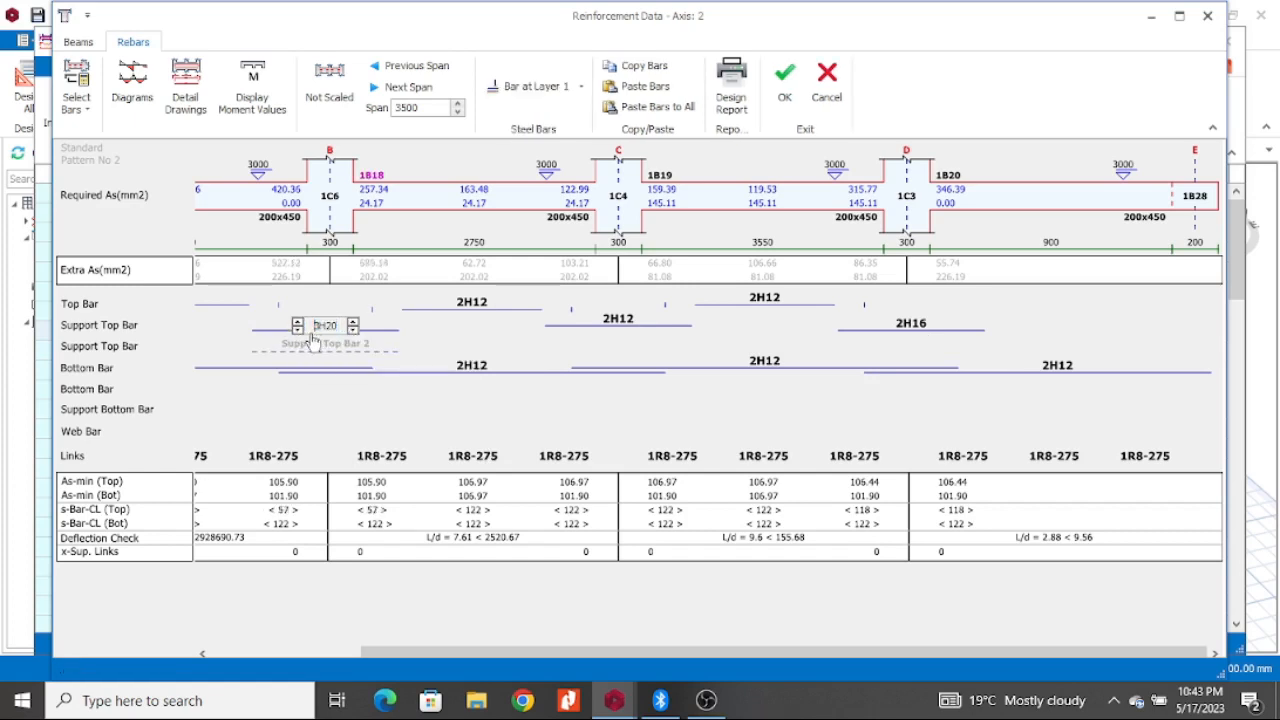
click(297, 330)
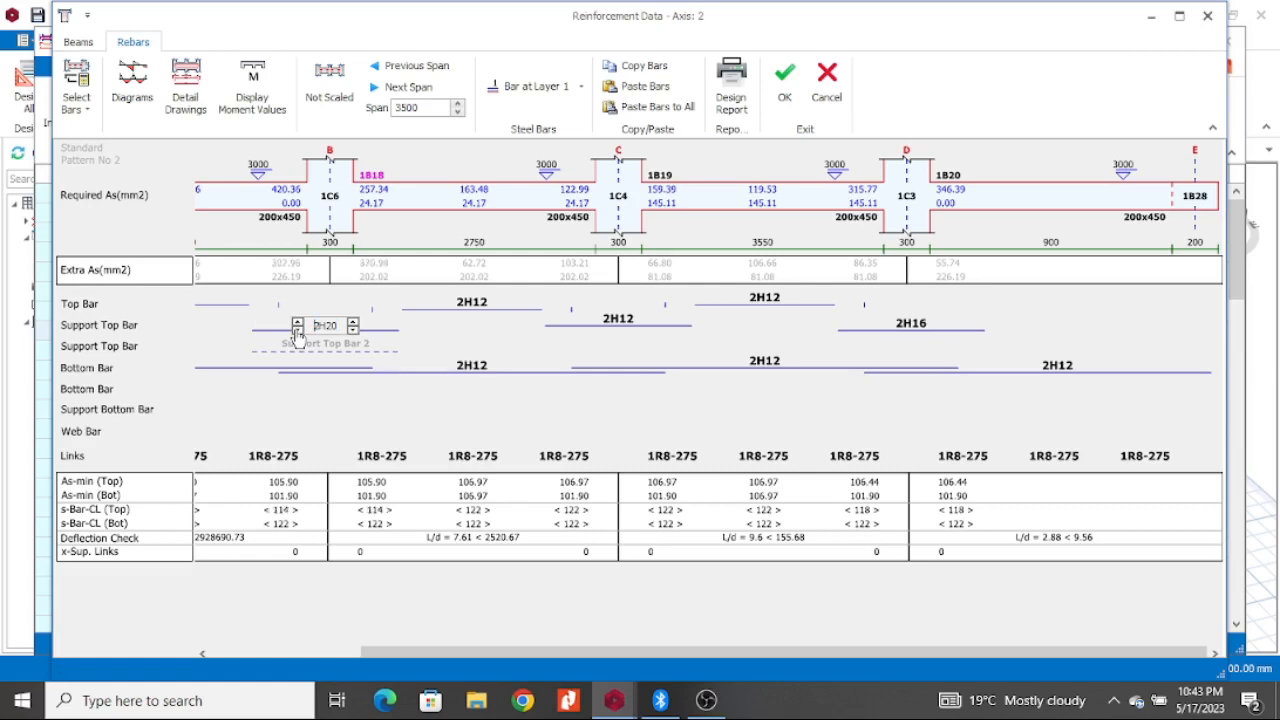
click(354, 331)
click(431, 343)
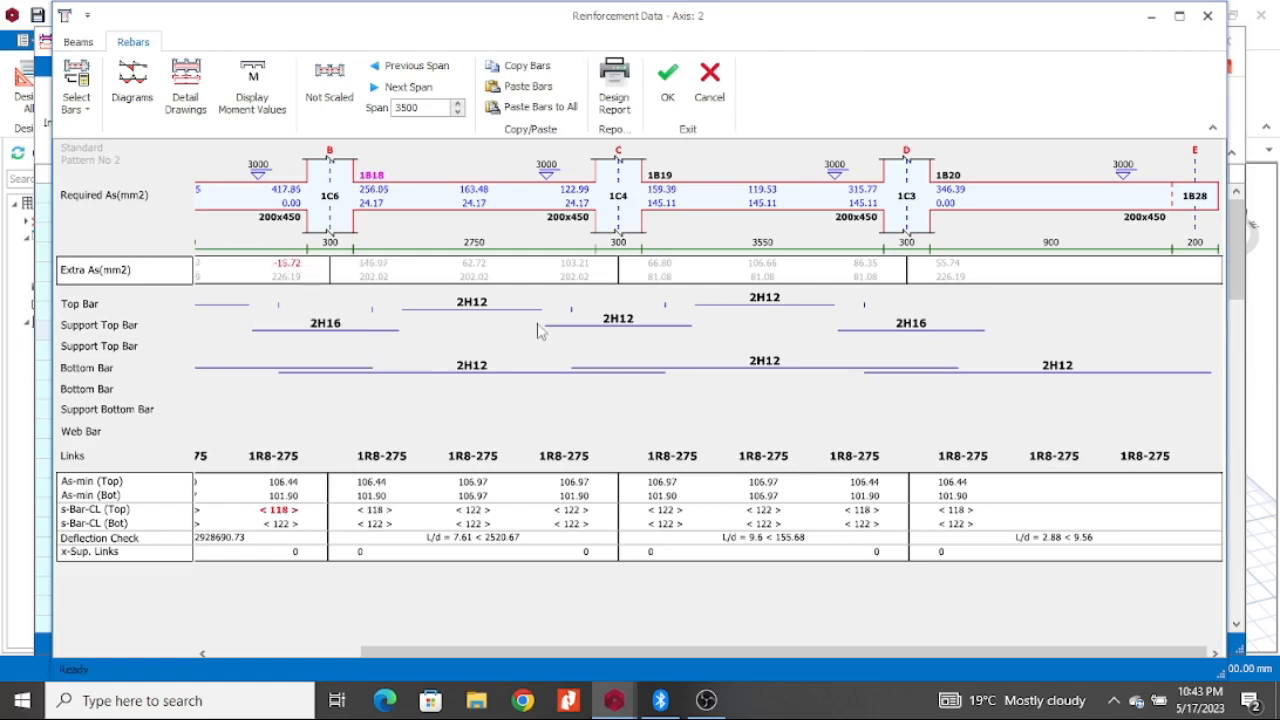
key(Return)
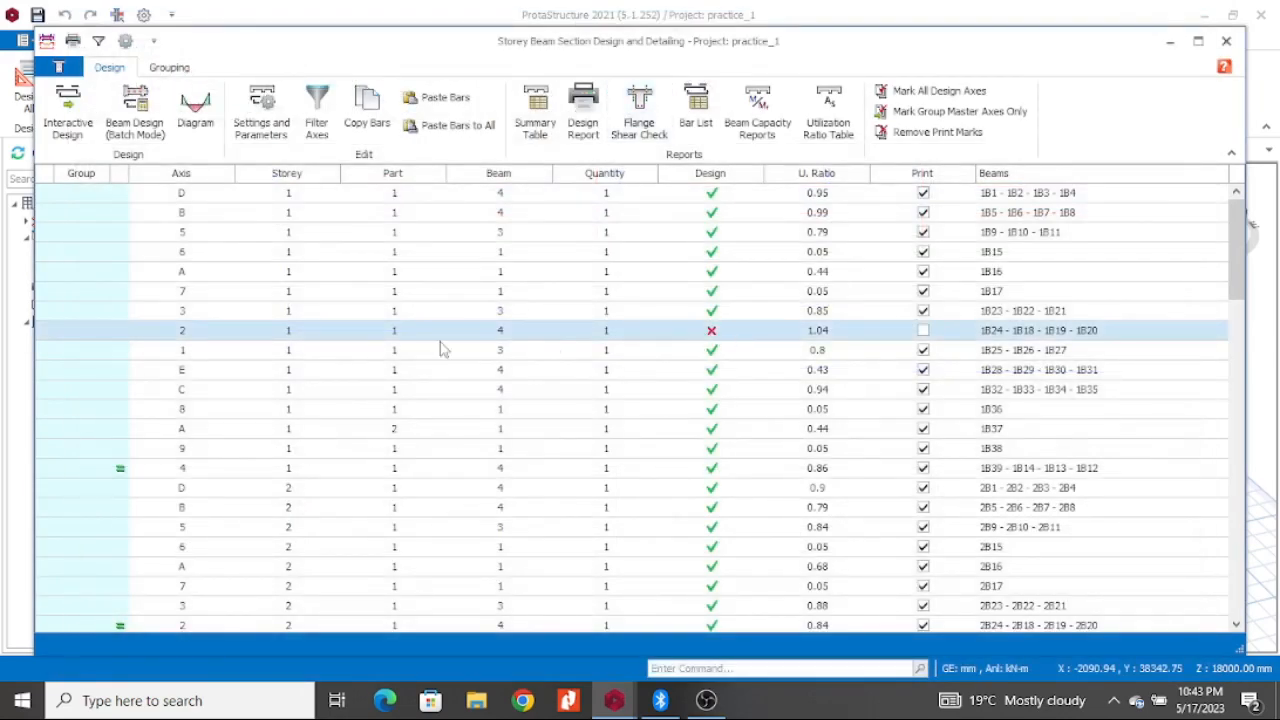
Step: Reopen the storey 1 axis 2 beams, update the rebars, set the support top bar over column 1C6 to 3H16 and accept
click(75, 113)
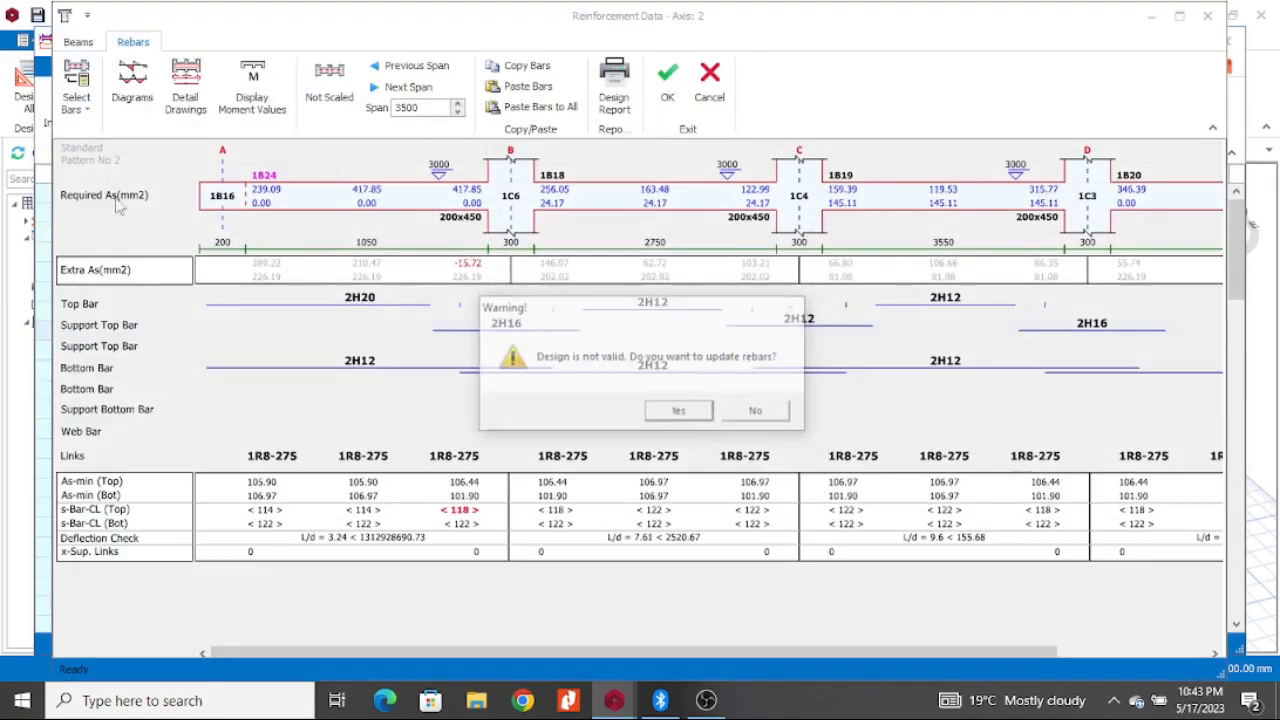
click(686, 413)
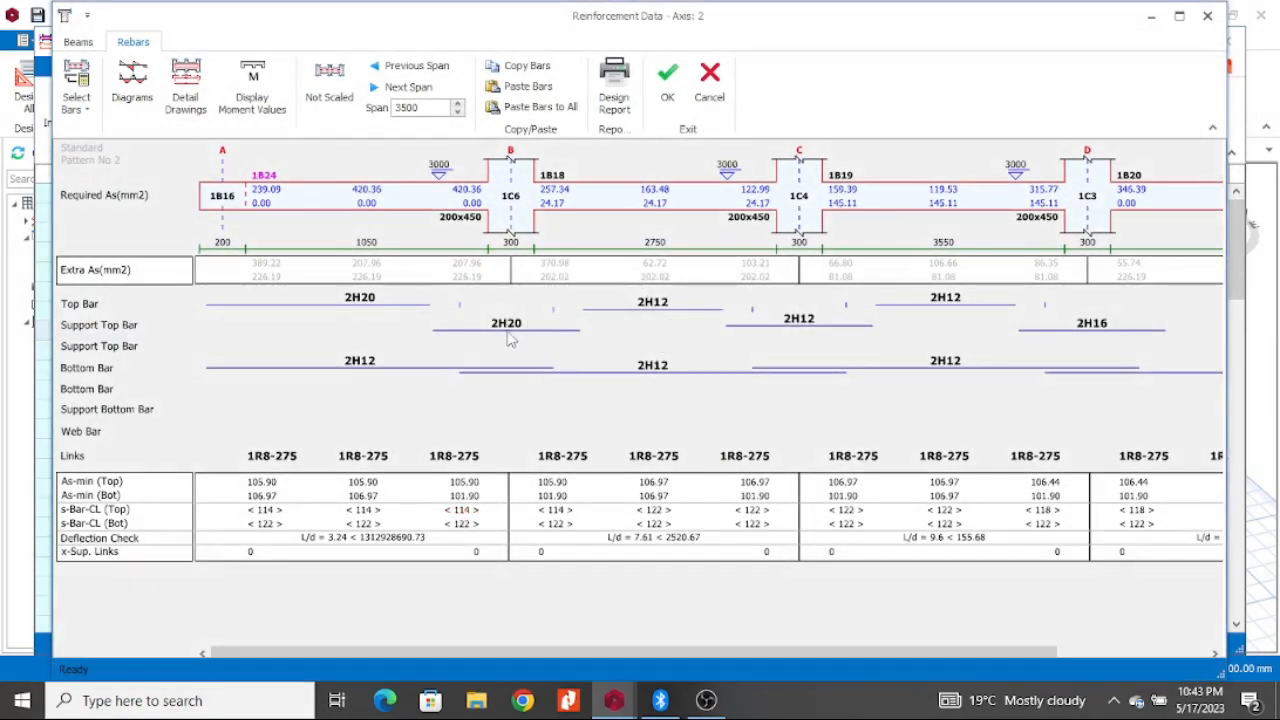
click(508, 338)
click(534, 331)
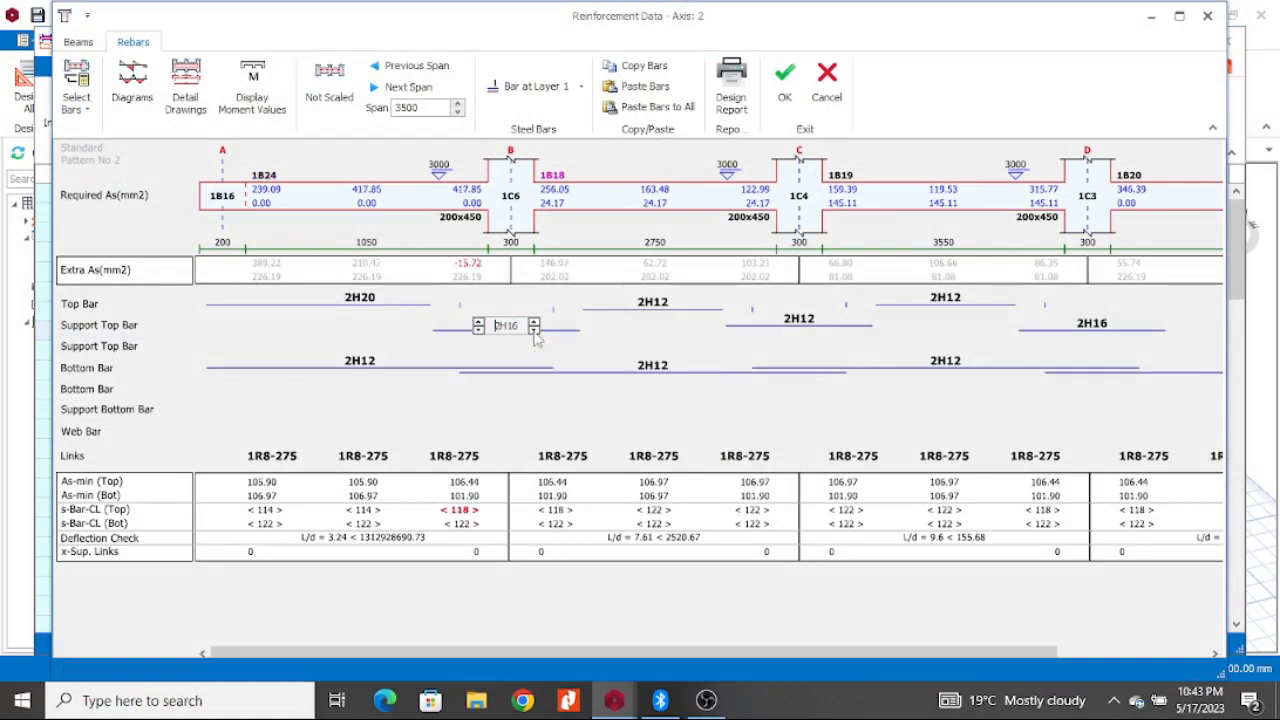
click(479, 326)
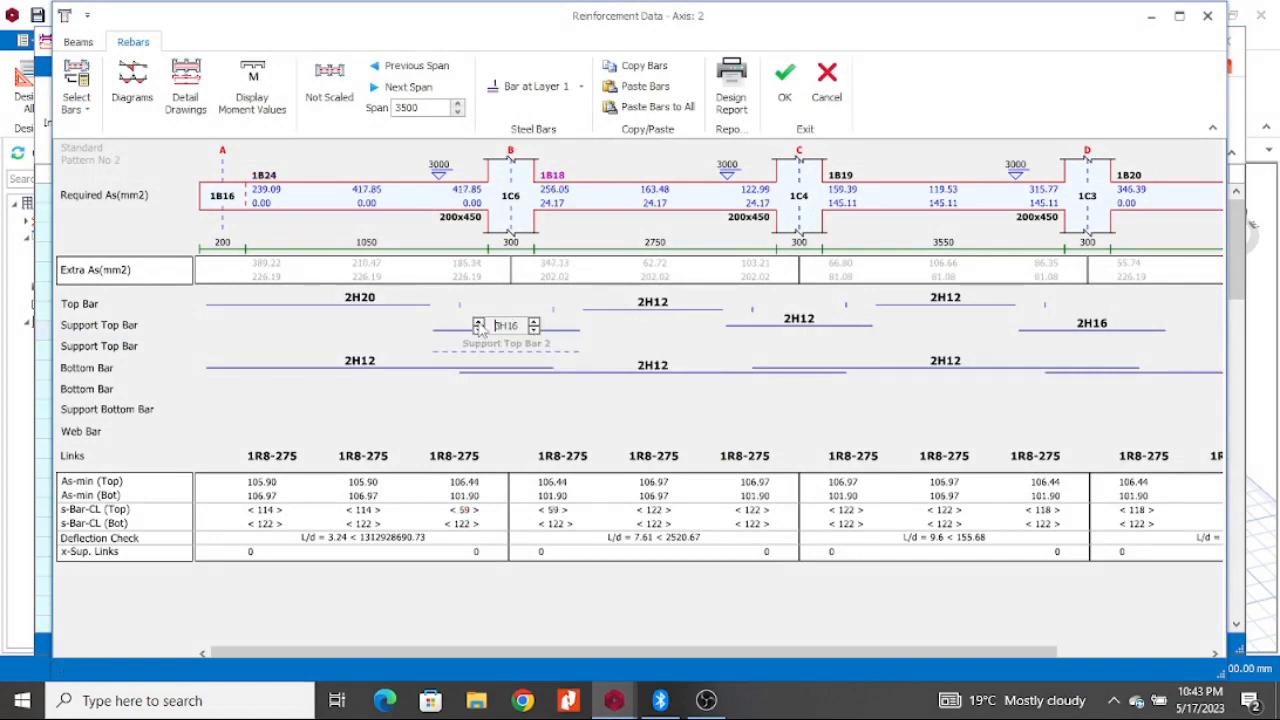
click(648, 350)
click(667, 82)
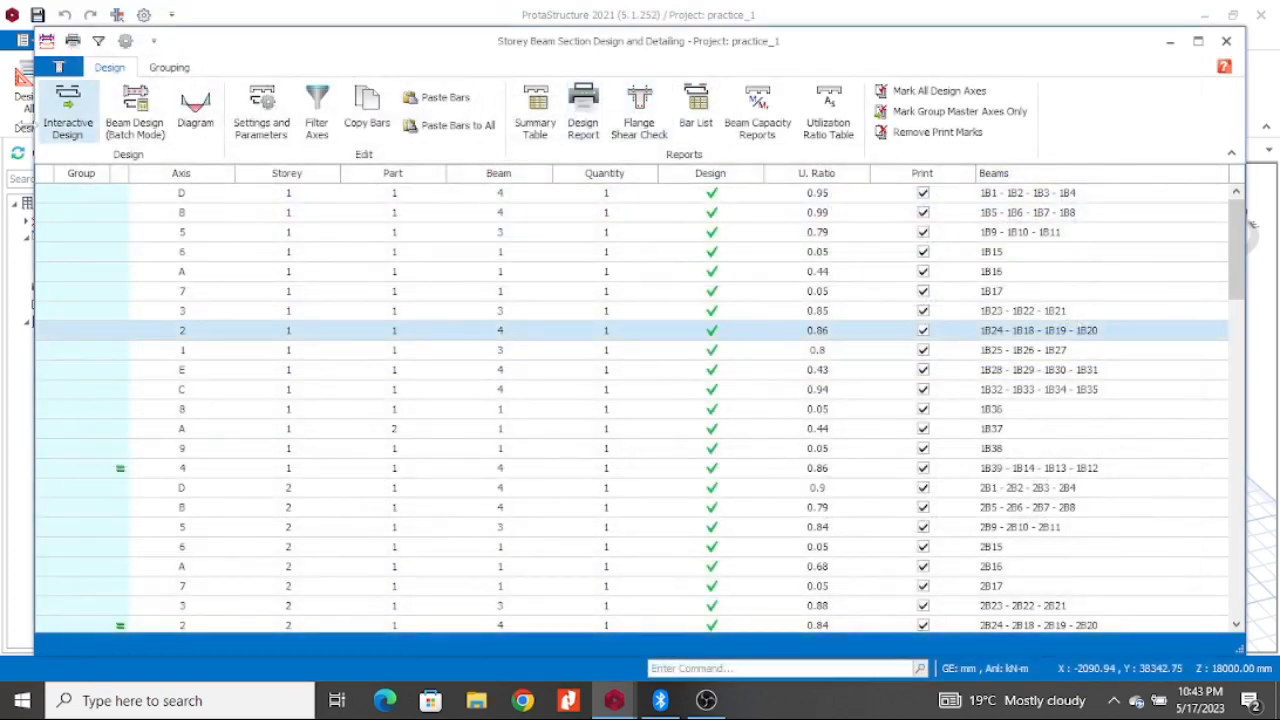
Step: Reopen the storey 1 axis 2 beam reinforcement and set the top bar of span 1B19 to 2H16
double_click(462, 338)
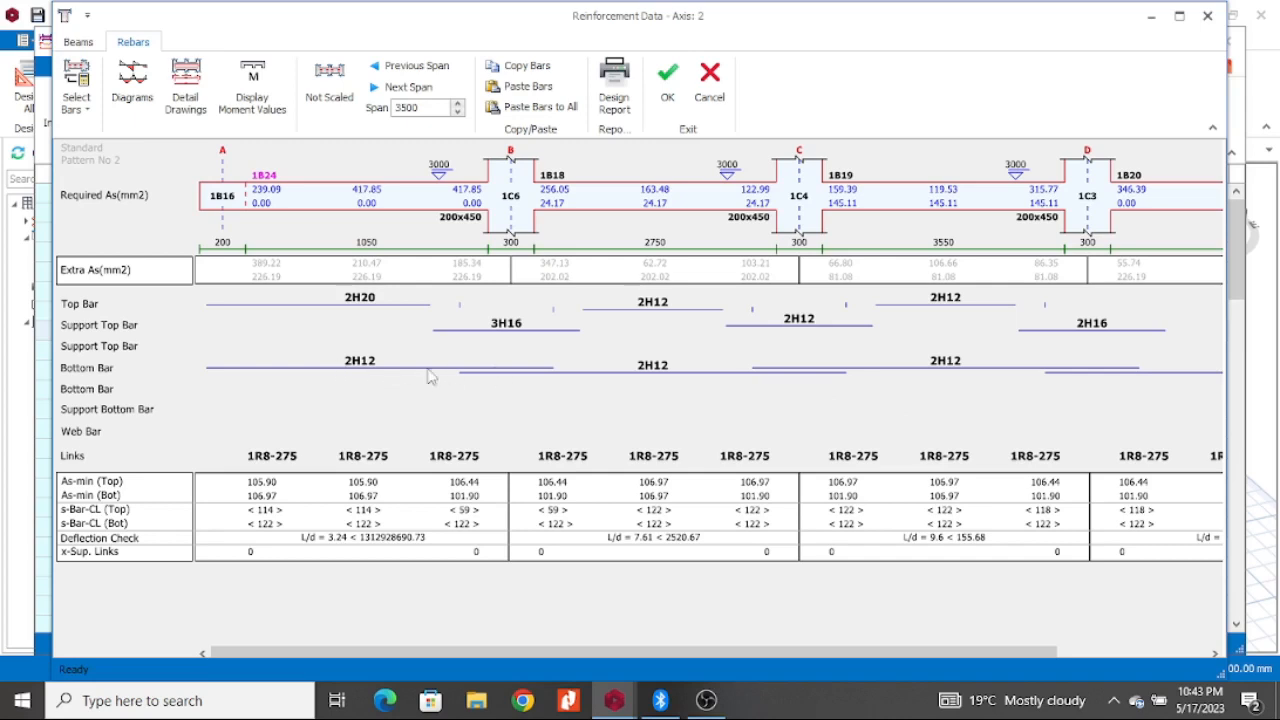
scroll(1070, 390, right, 3)
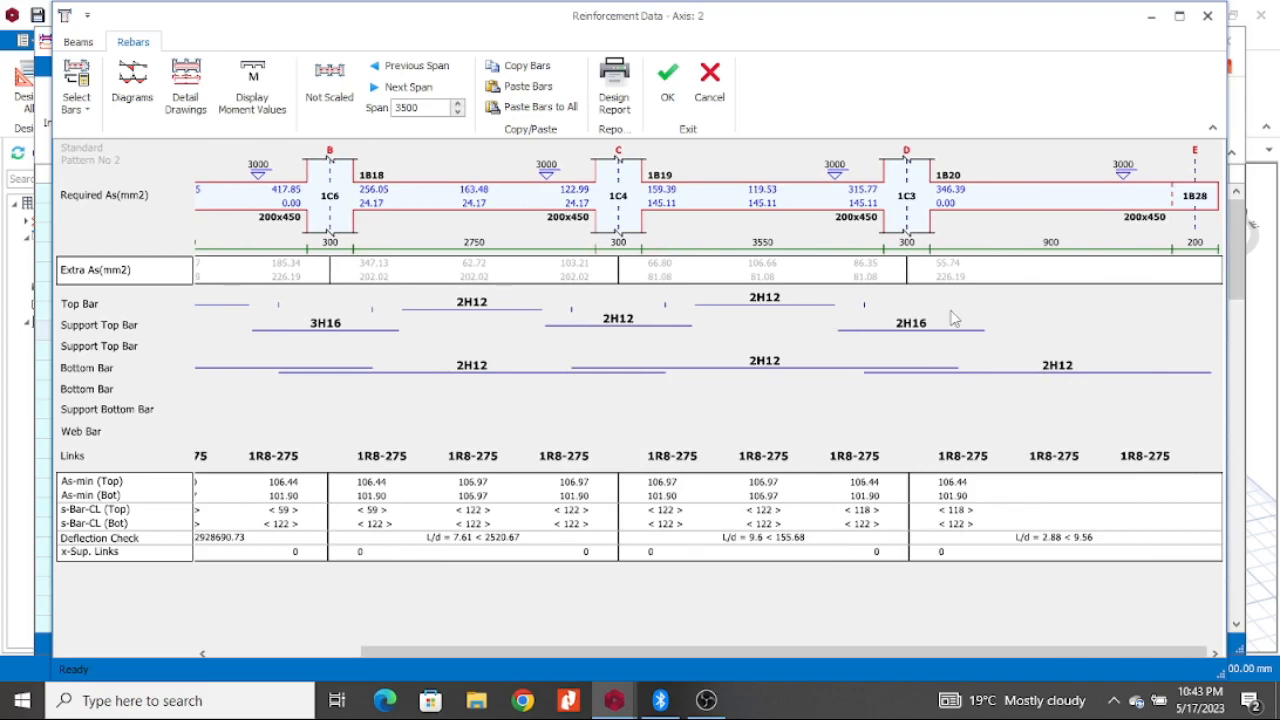
scroll(480, 340, left, 3)
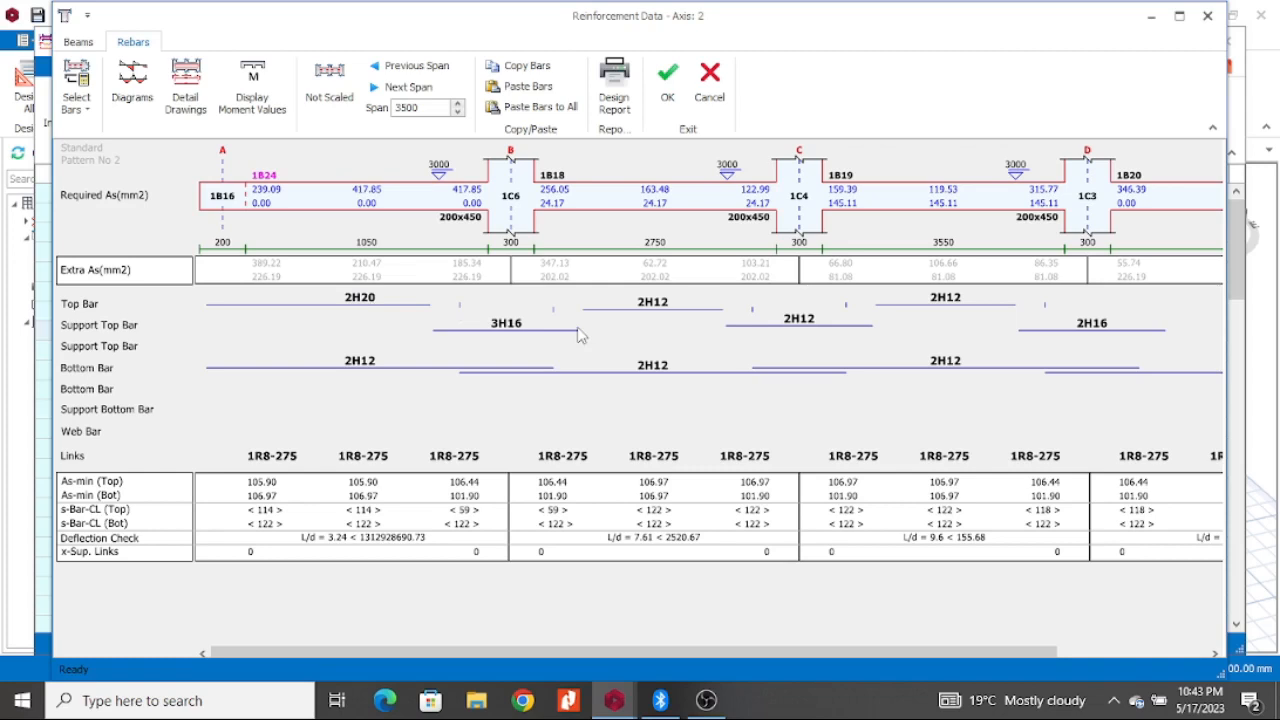
scroll(760, 376, right, 3)
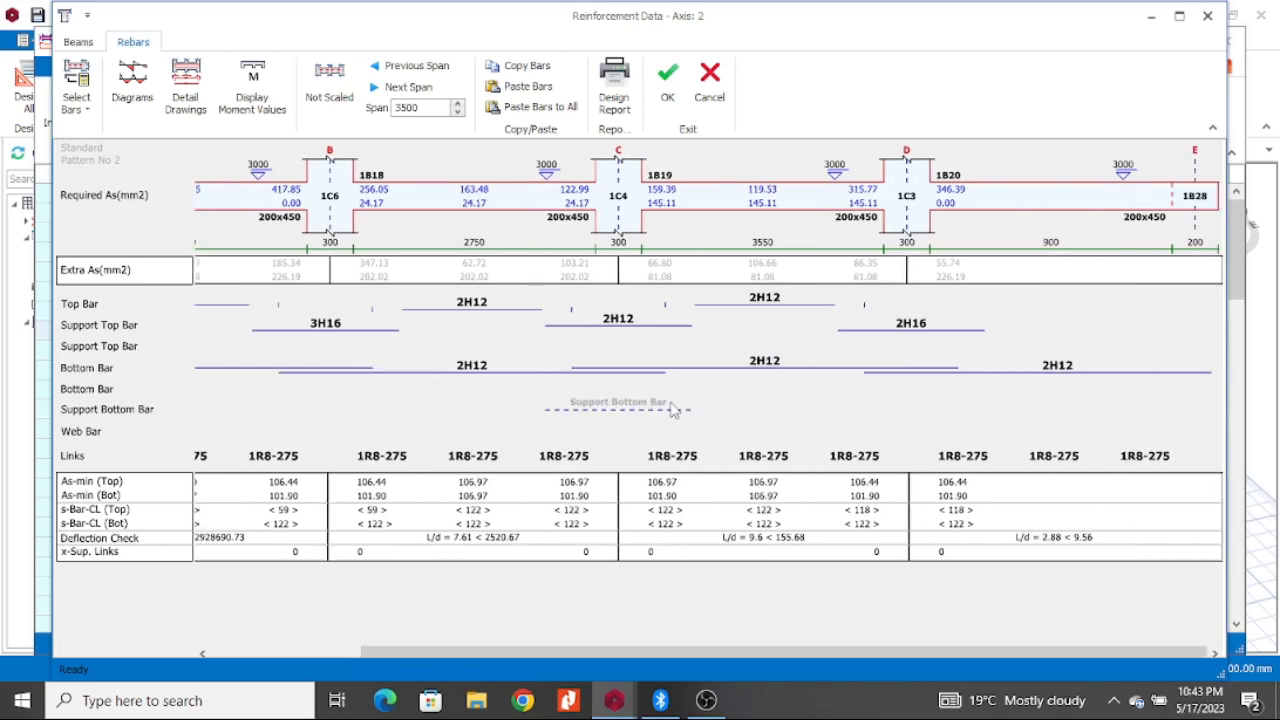
click(783, 302)
click(796, 302)
click(810, 338)
Step: Set the support top bar over column 1C4 and the top bar of span 1B18 to 2H16
click(618, 319)
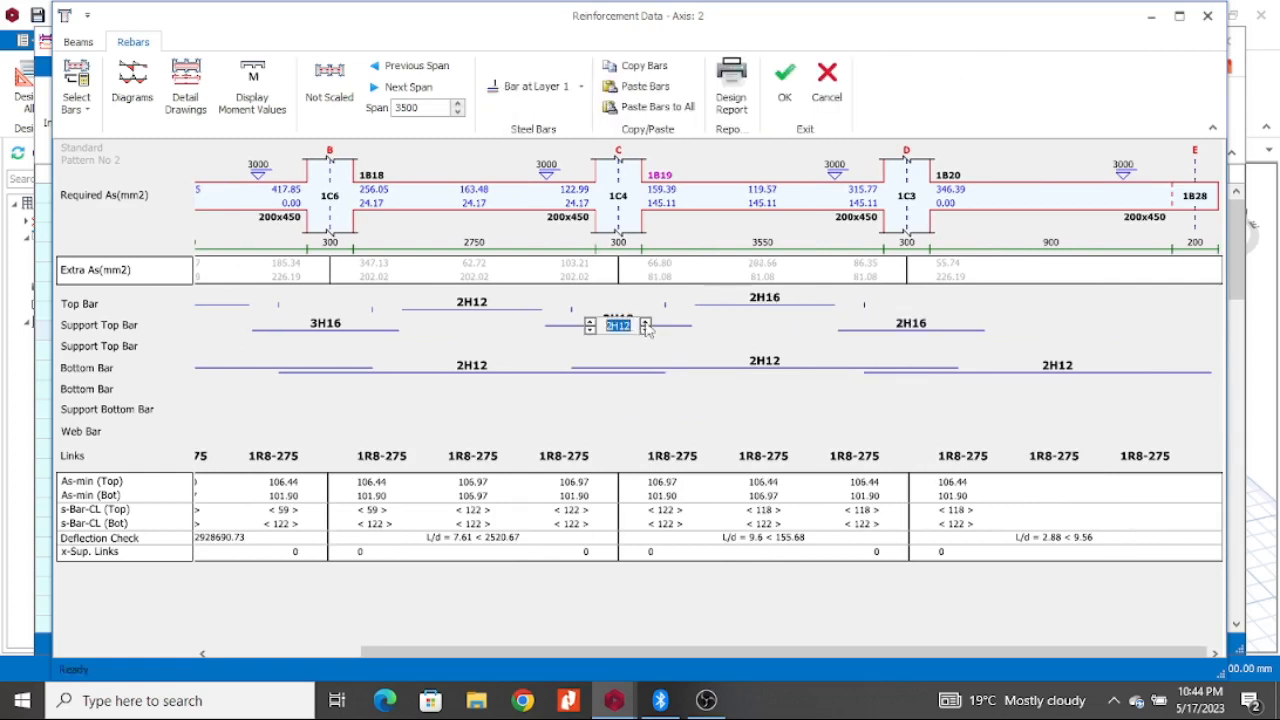
click(647, 327)
click(514, 330)
click(471, 302)
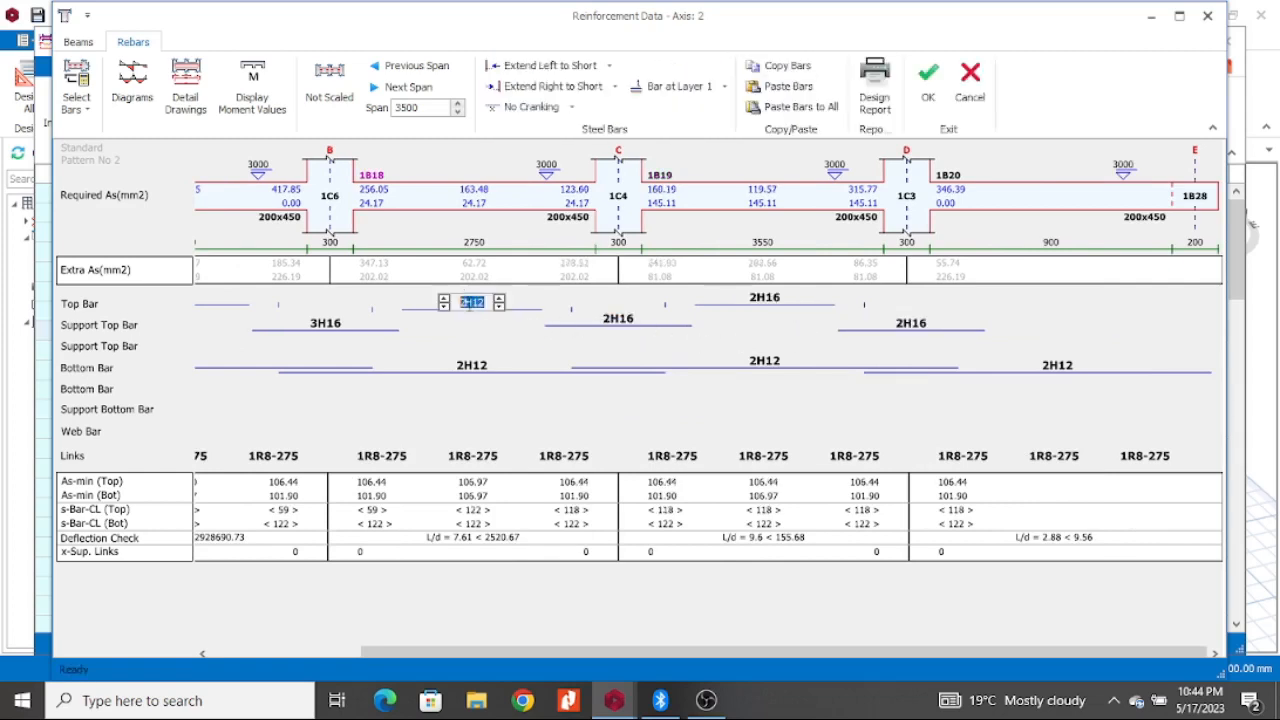
click(500, 302)
scroll(978, 327, left, 2)
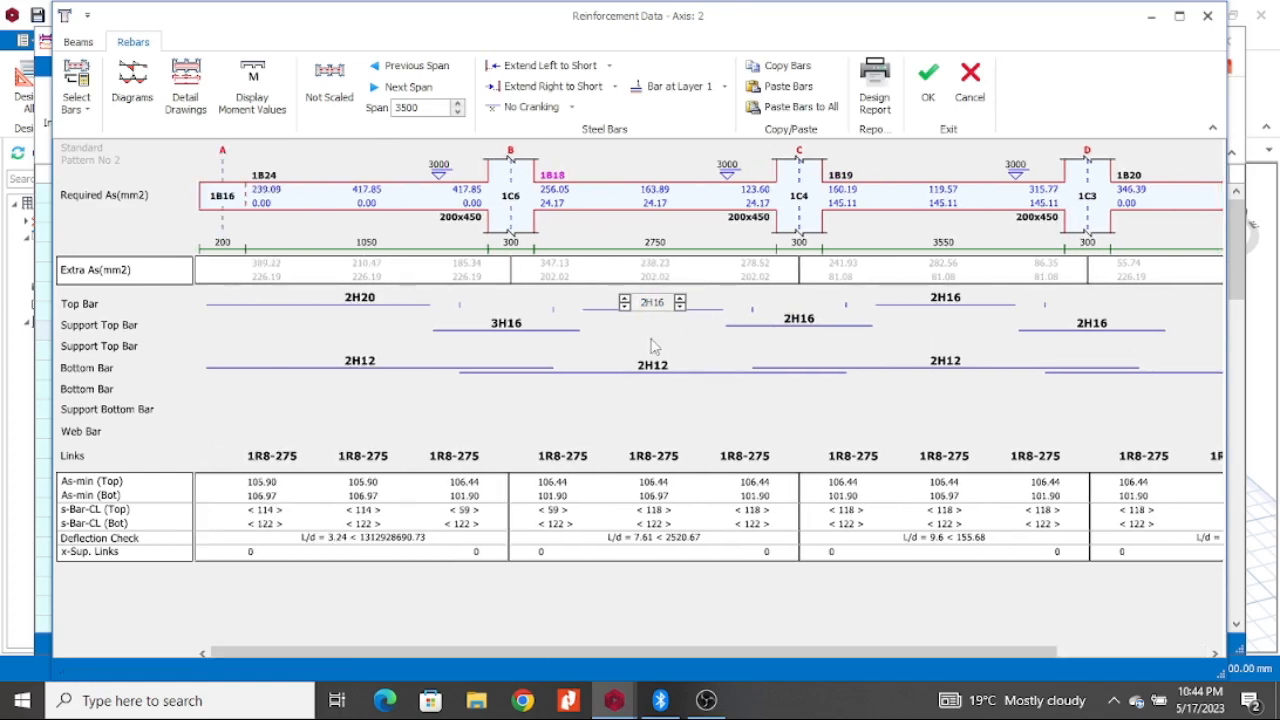
click(697, 351)
Step: Set the top bar of span 1B24 to 3H16
click(510, 324)
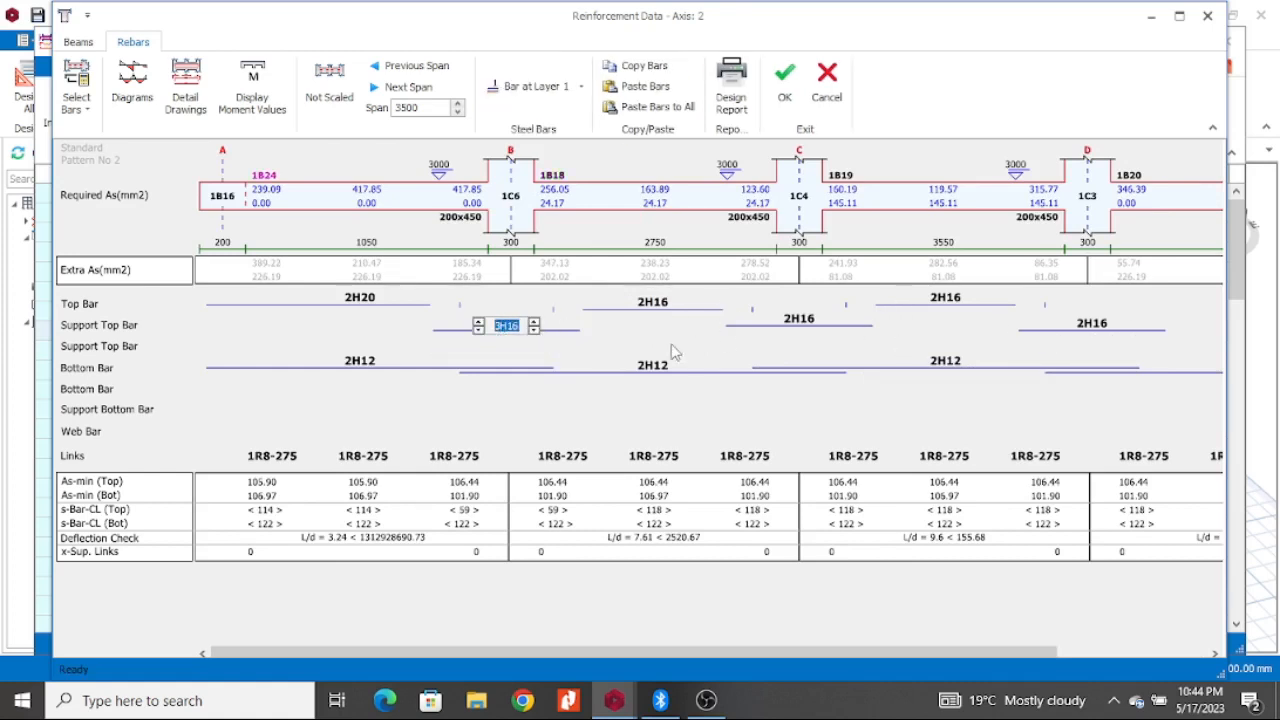
click(640, 350)
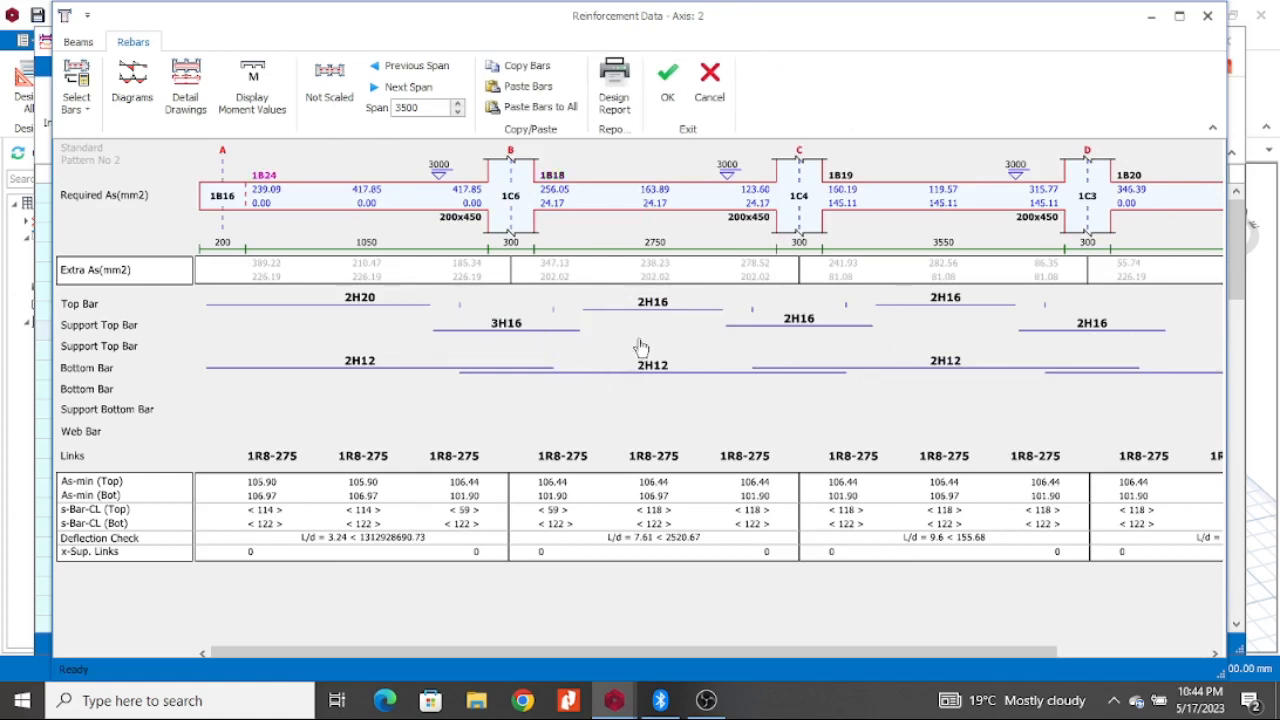
click(362, 300)
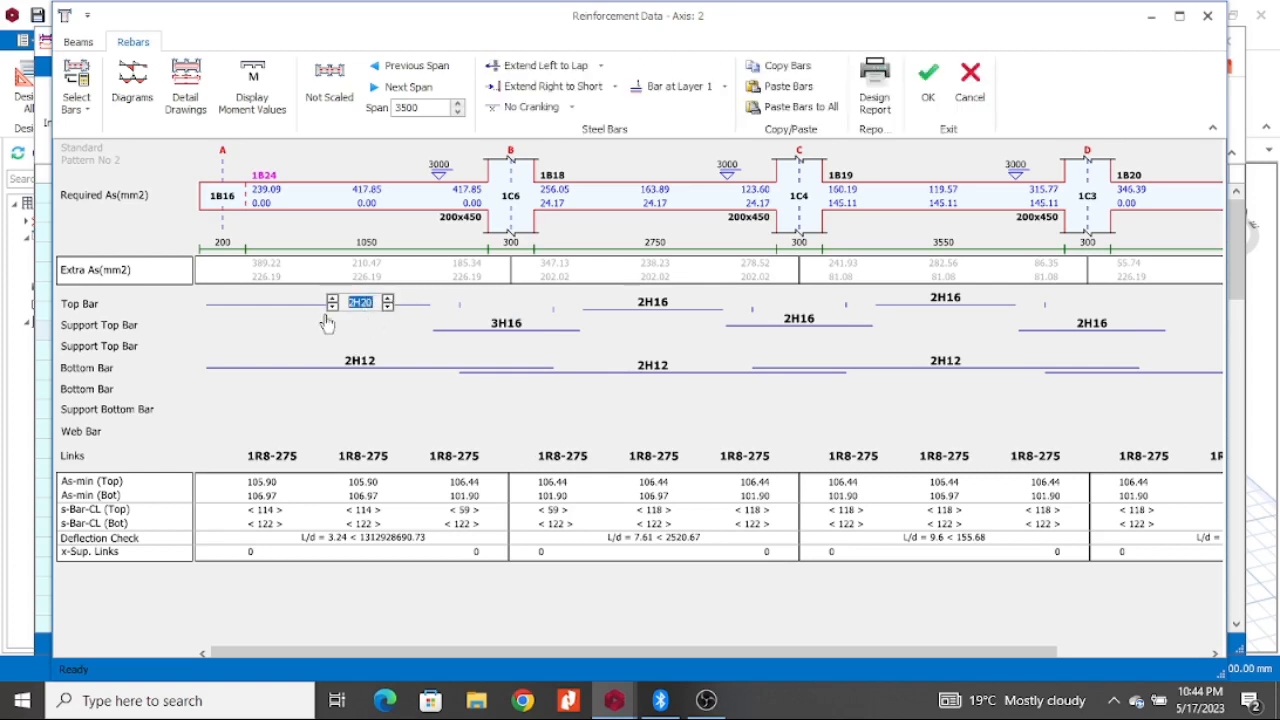
click(332, 298)
click(388, 306)
click(396, 338)
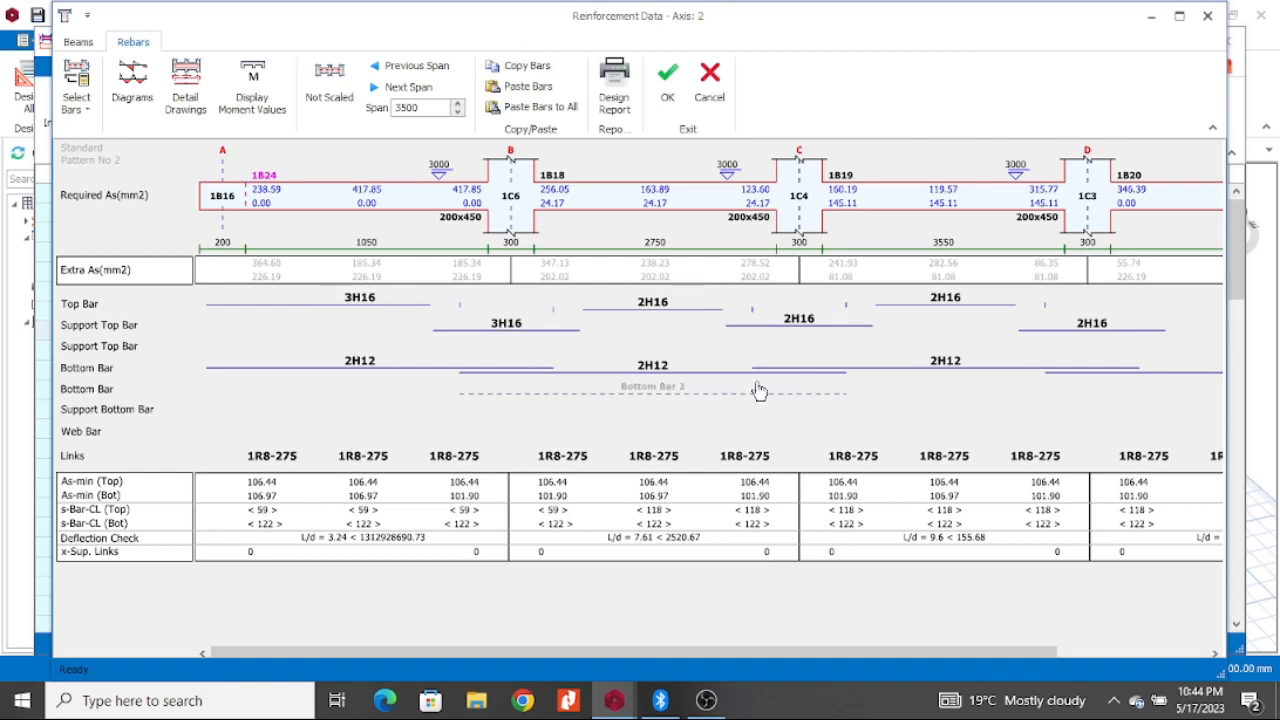
scroll(758, 390, right, 3)
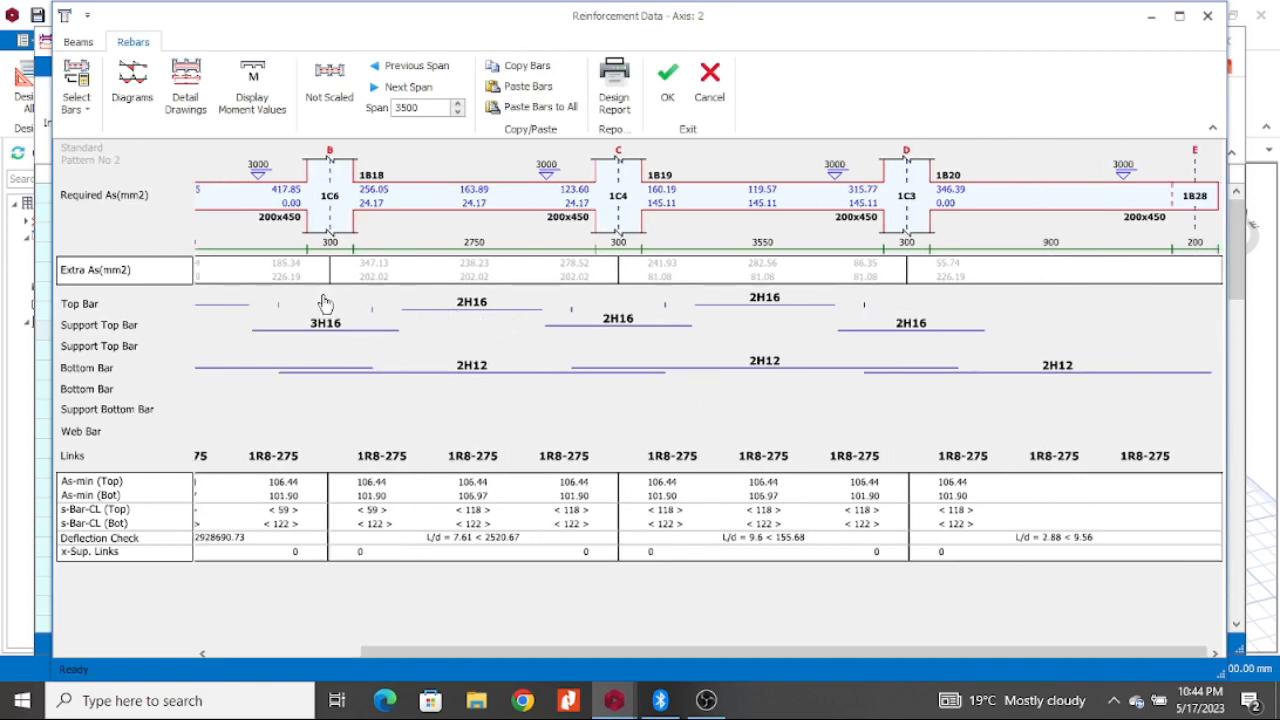
Step: Review the bar layout across all axis 2 spans and open the detail drawing of the beam elevation
scroll(540, 356, left, 3)
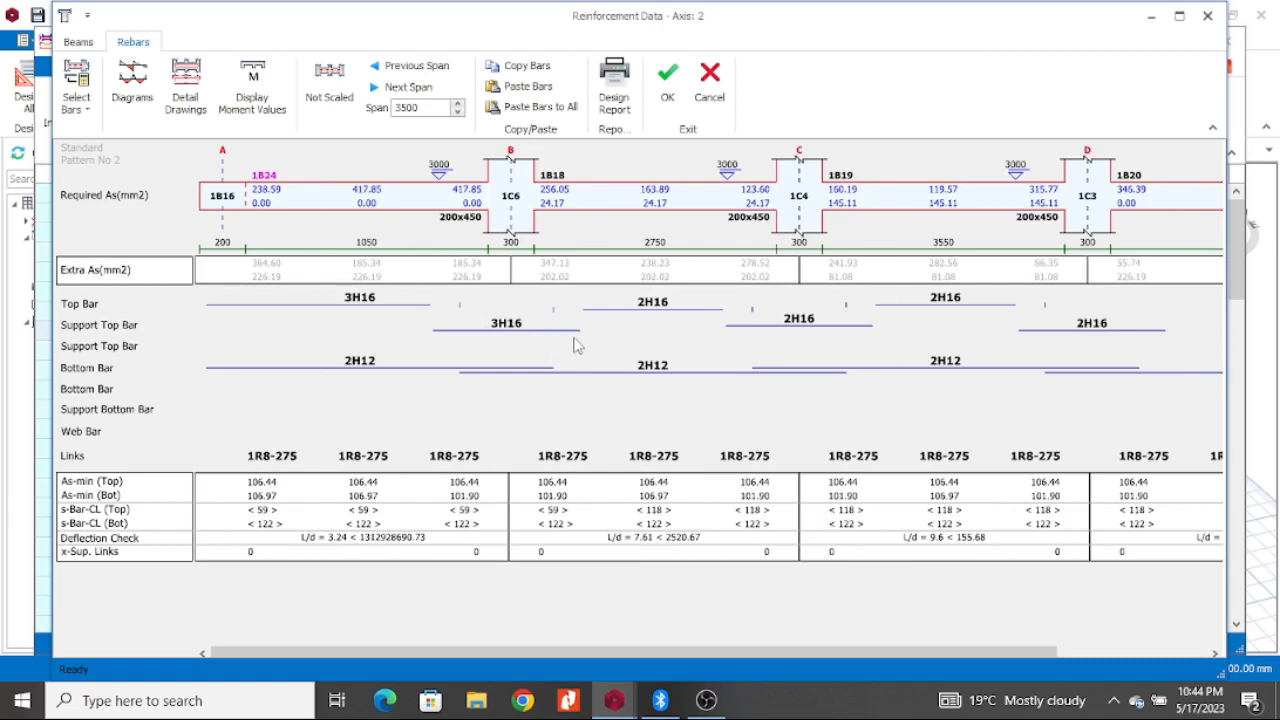
scroll(880, 368, right, 3)
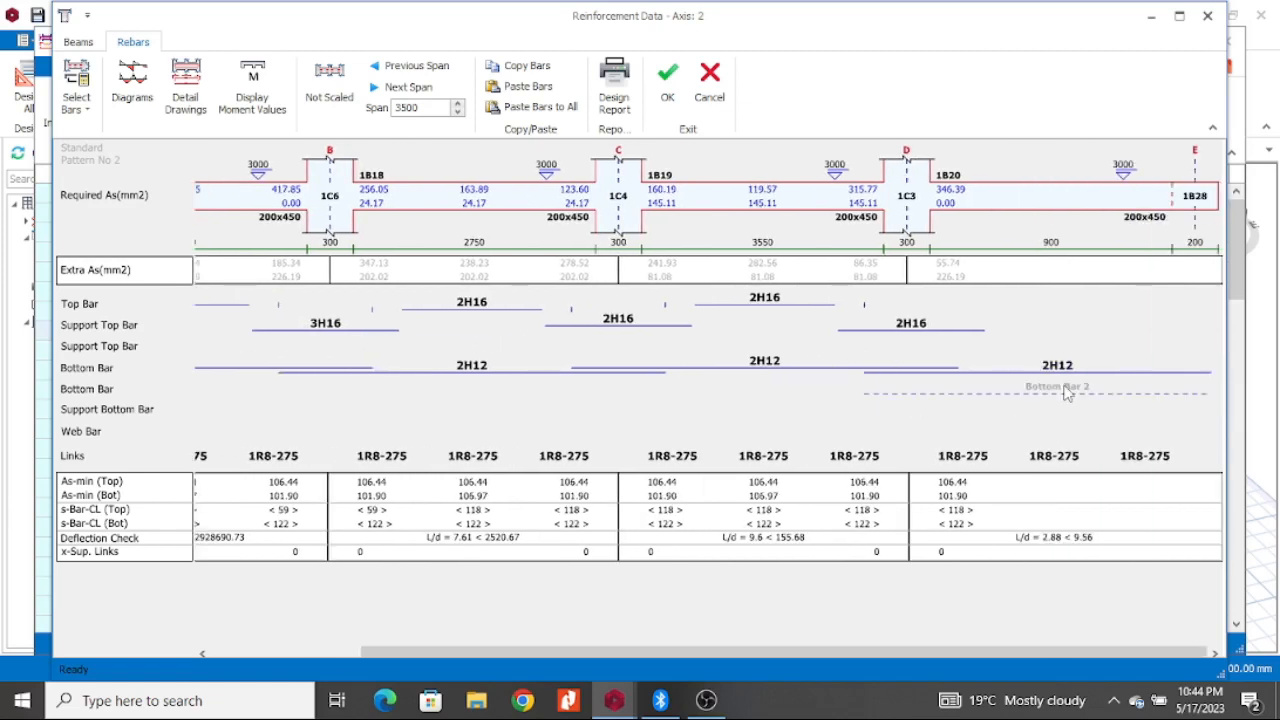
scroll(790, 365, left, 2)
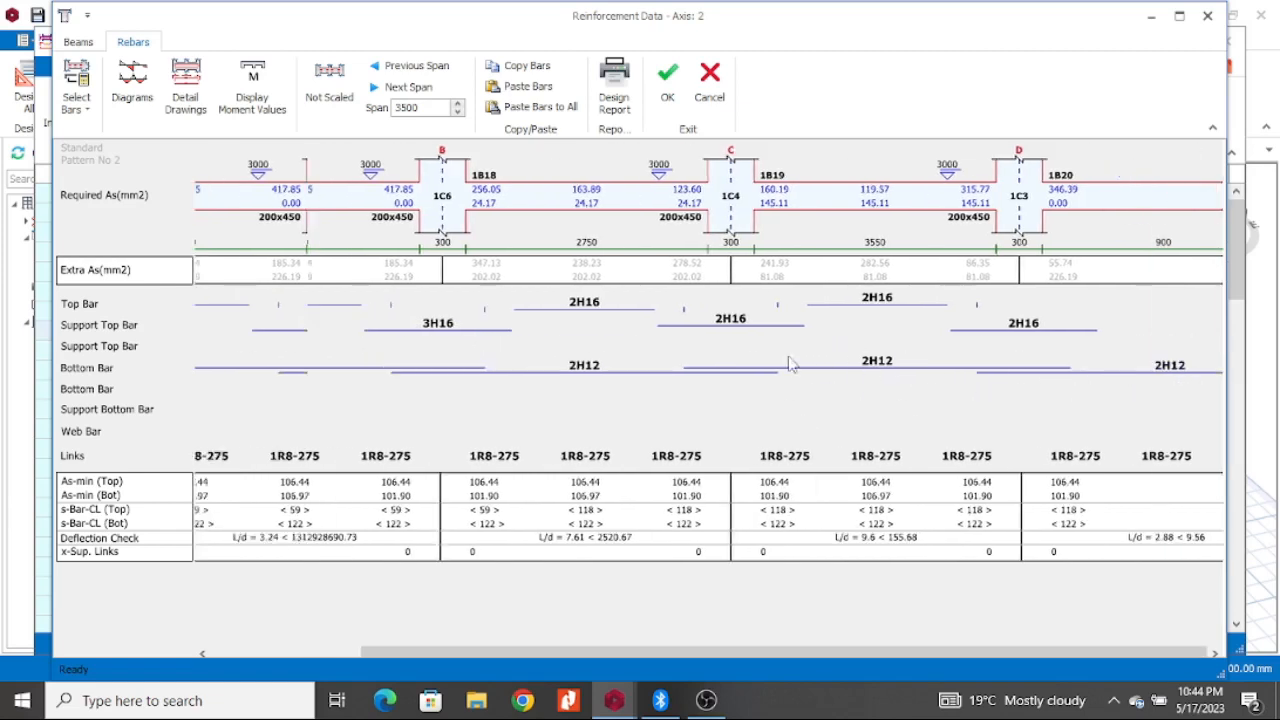
scroll(602, 370, left, 1)
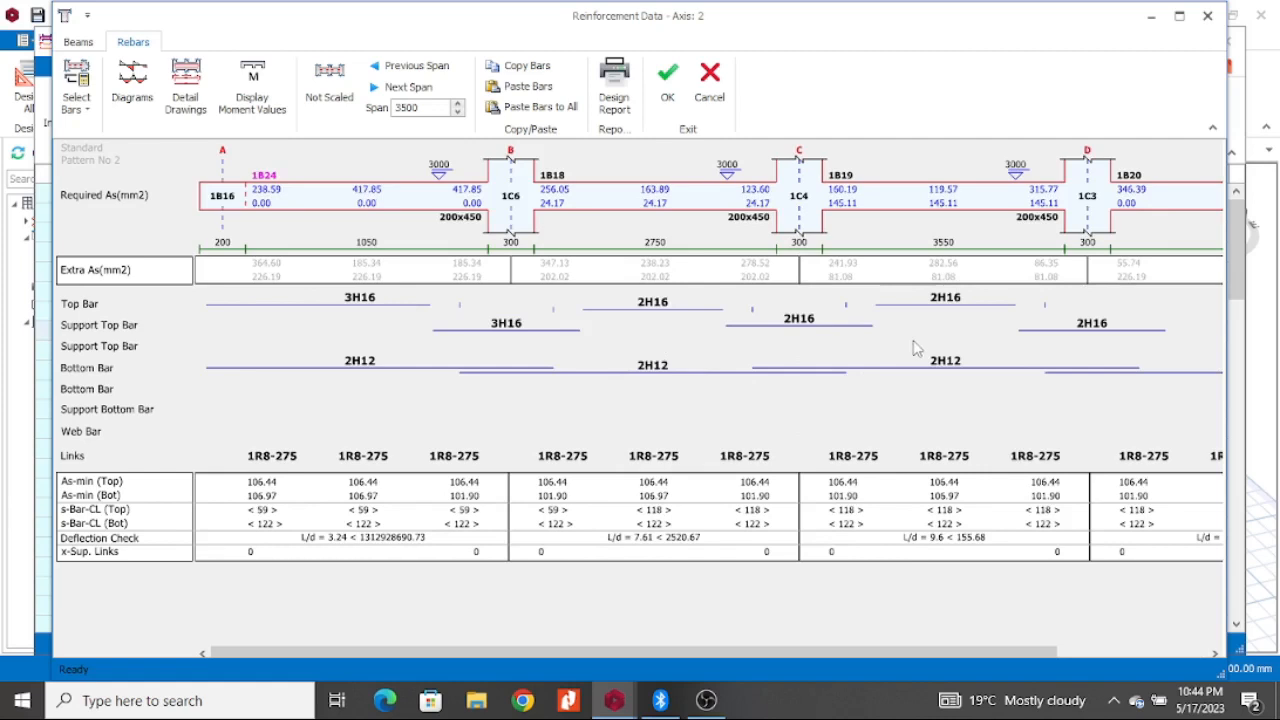
click(188, 100)
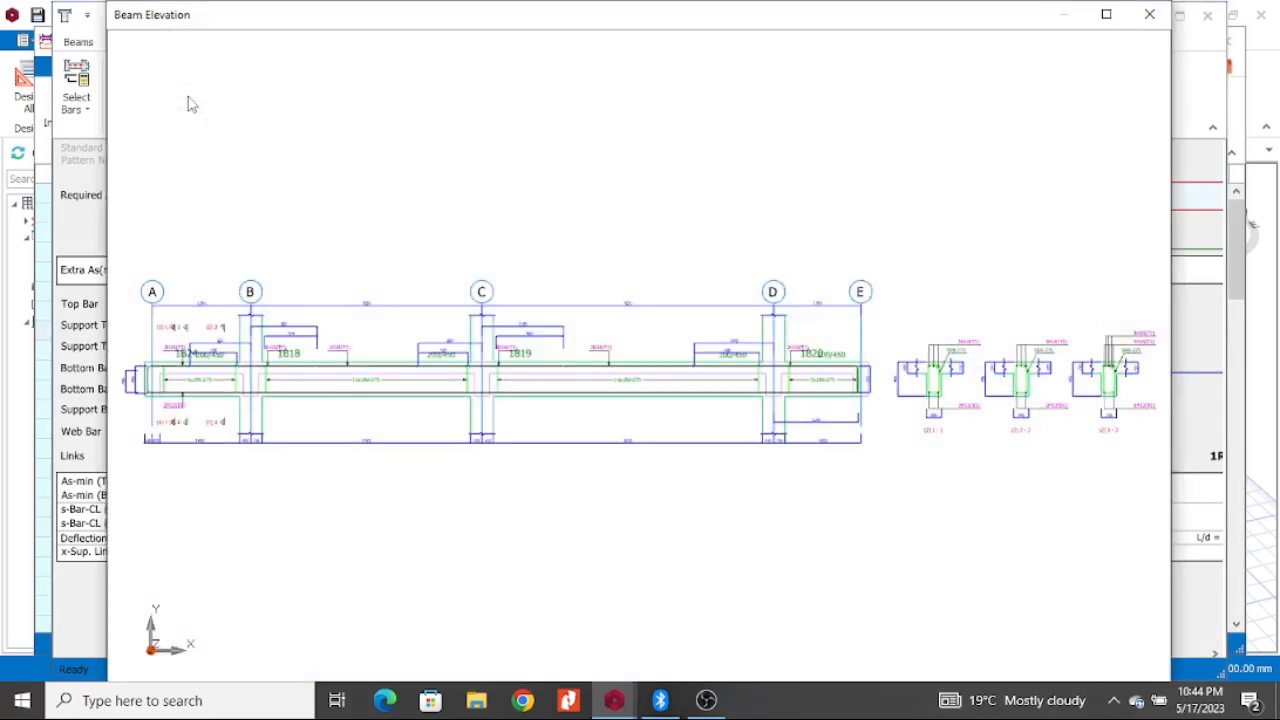
Step: Examine the top bar, bottom bar and link labels of spans 1B24 and 1B18 in the beam elevation
scroll(622, 312, up, 5)
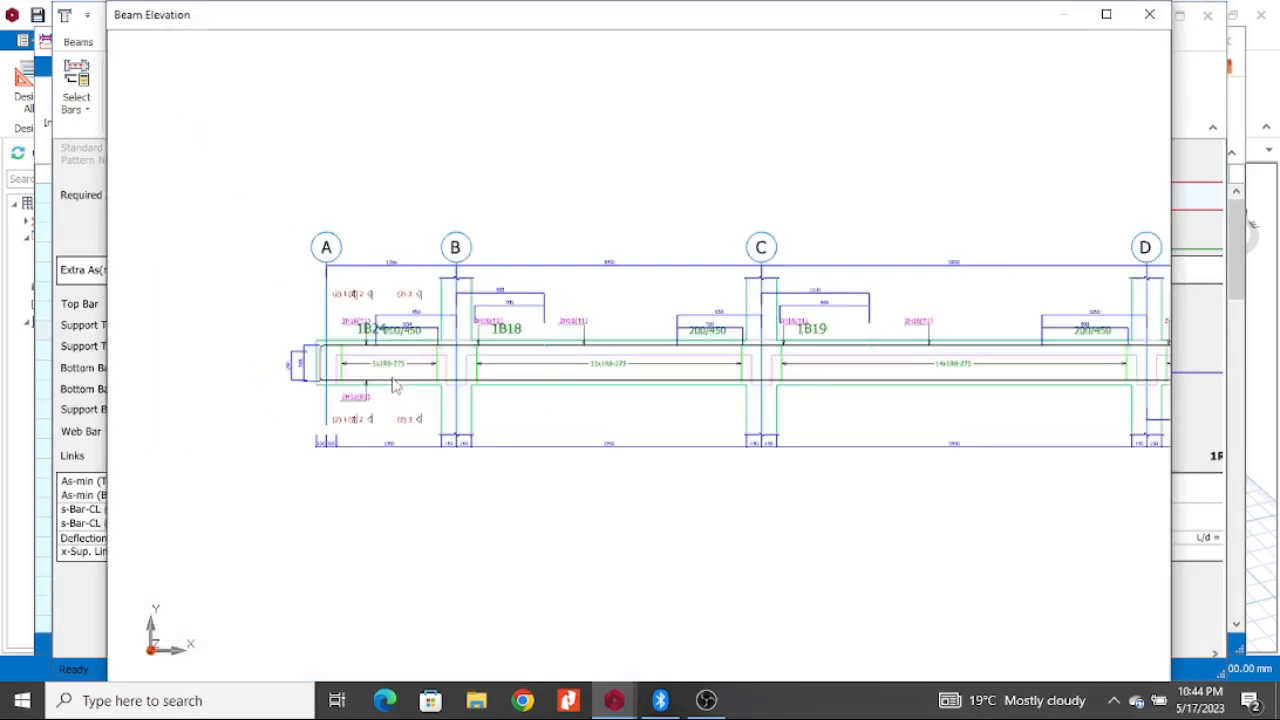
scroll(390, 365, down, 1)
scroll(400, 362, up, 1)
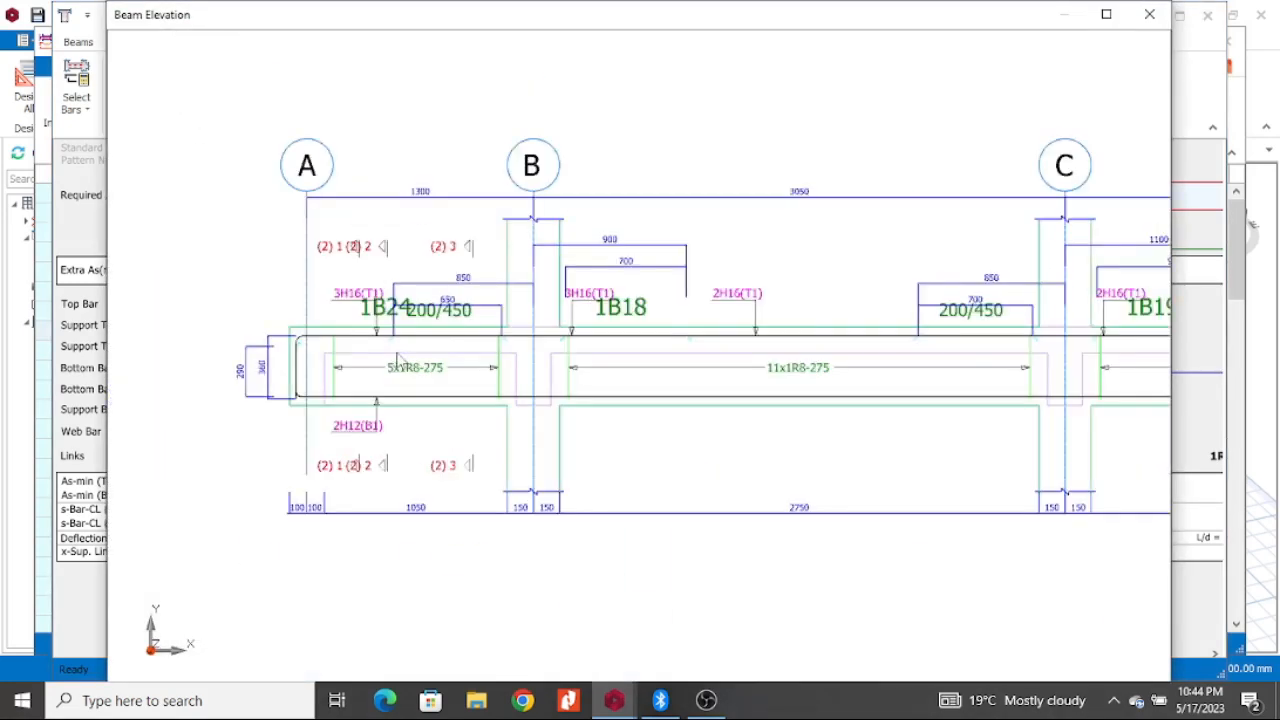
scroll(485, 332, up, 2)
scroll(647, 306, down, 1)
scroll(656, 332, up, 1)
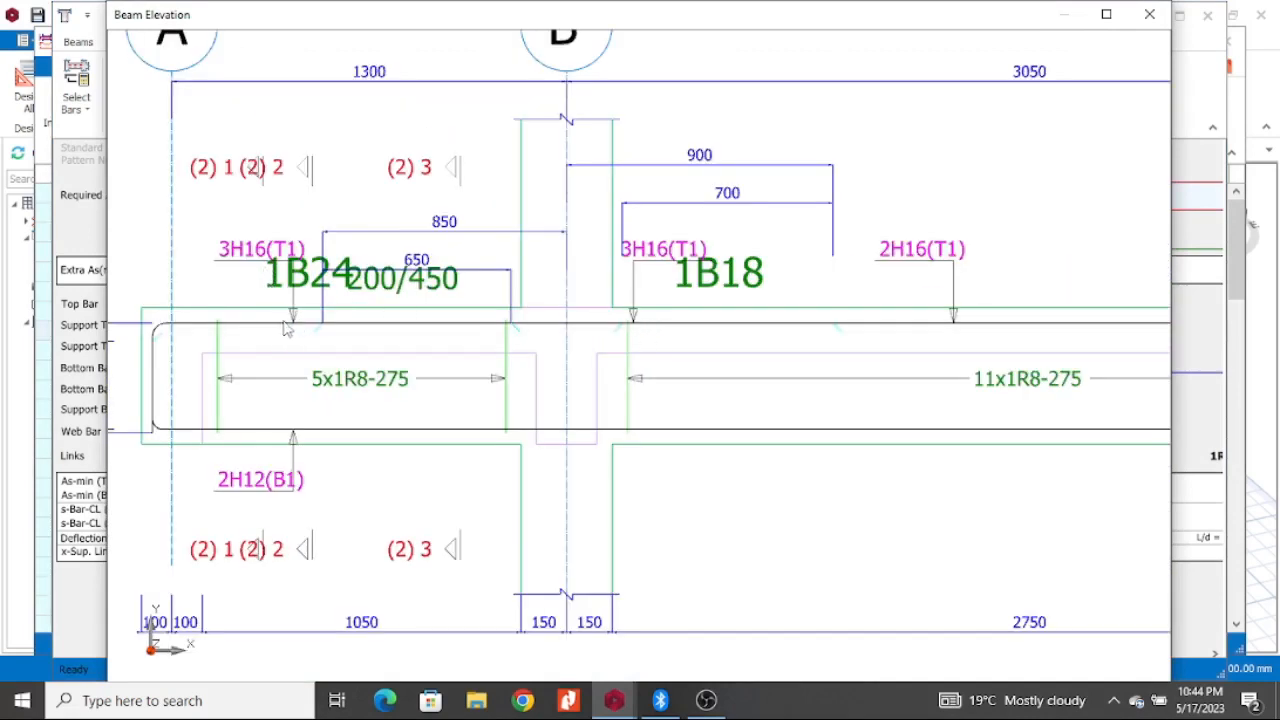
scroll(316, 357, down, 3)
scroll(700, 455, up, 2)
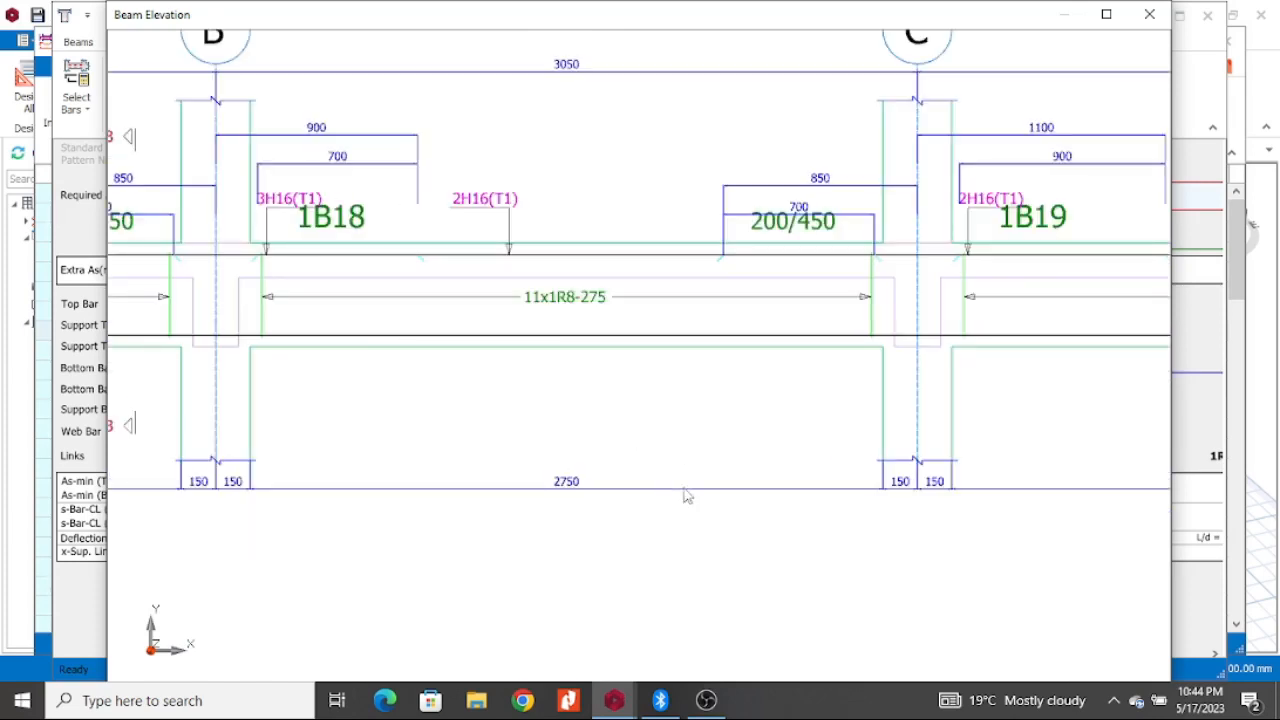
Step: Examine the support top bars and their extension dimensions around the columns on gridlines B and C
scroll(685, 495, down, 2)
scroll(503, 410, down, 1)
scroll(957, 506, up, 1)
scroll(806, 358, up, 1)
scroll(838, 340, up, 1)
scroll(943, 360, down, 3)
scroll(656, 335, up, 3)
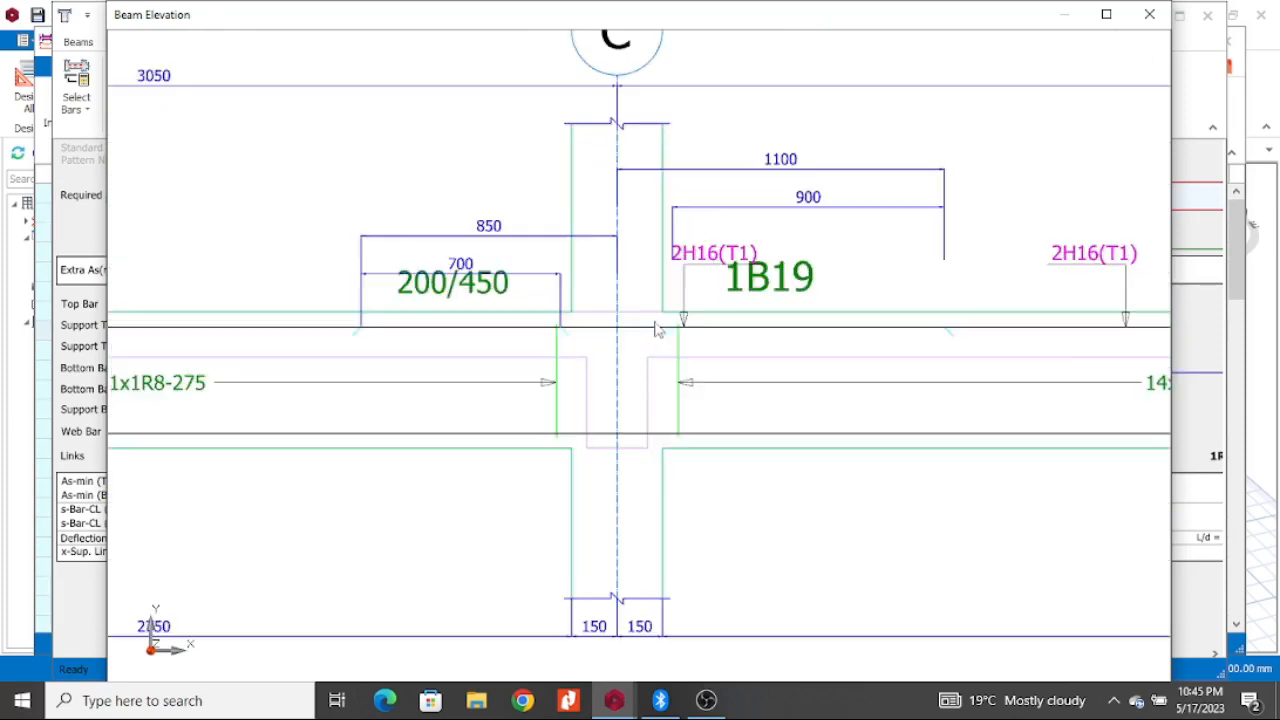
scroll(750, 340, down, 3)
scroll(386, 331, up, 3)
scroll(749, 349, down, 3)
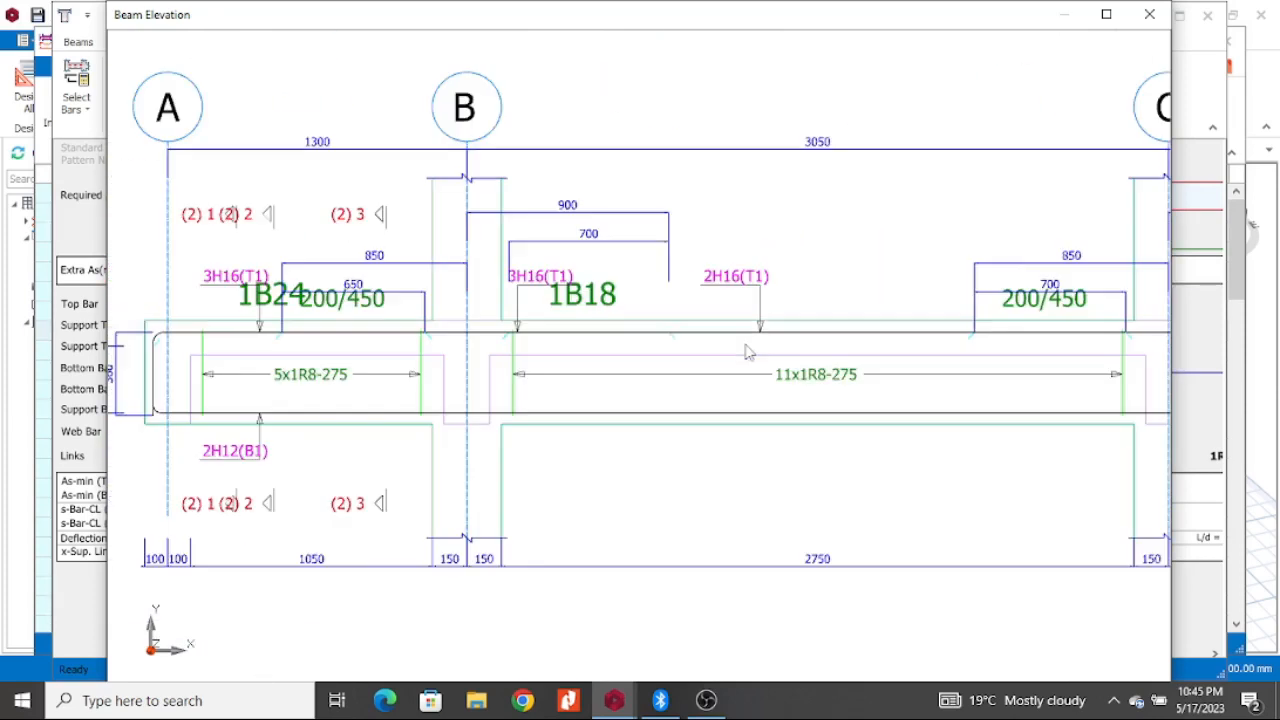
scroll(637, 318, up, 3)
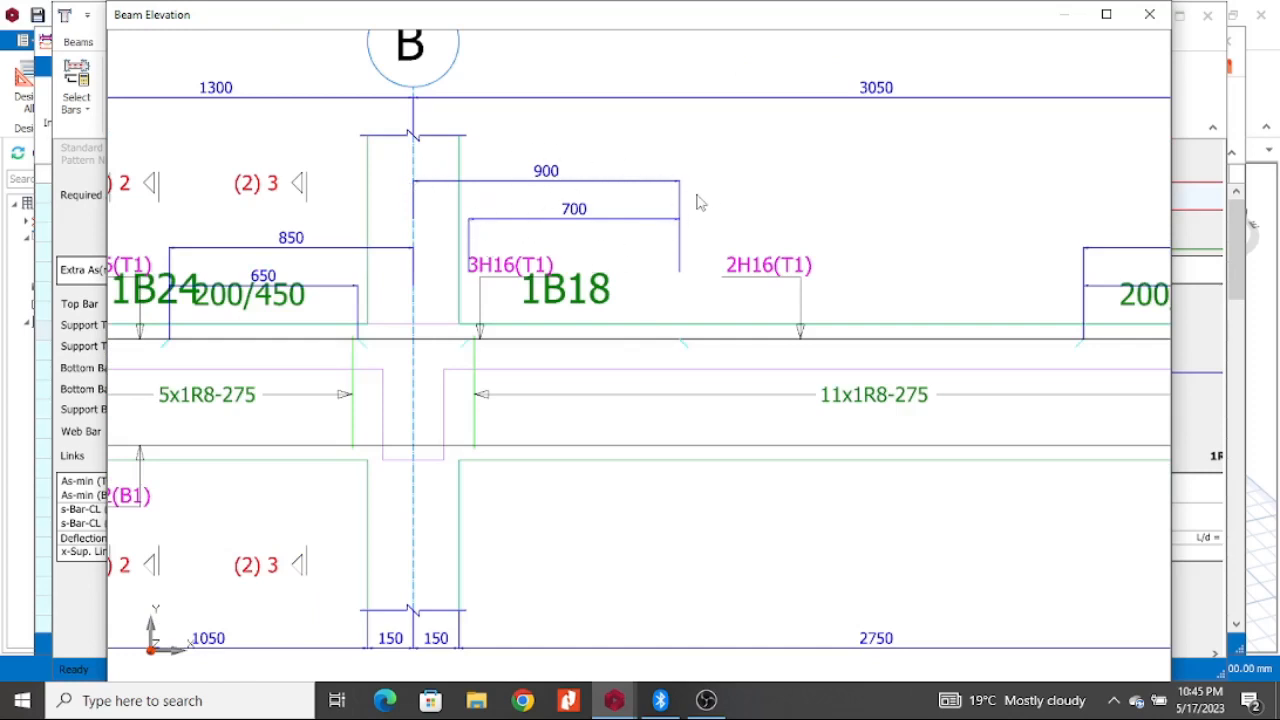
scroll(908, 370, down, 2)
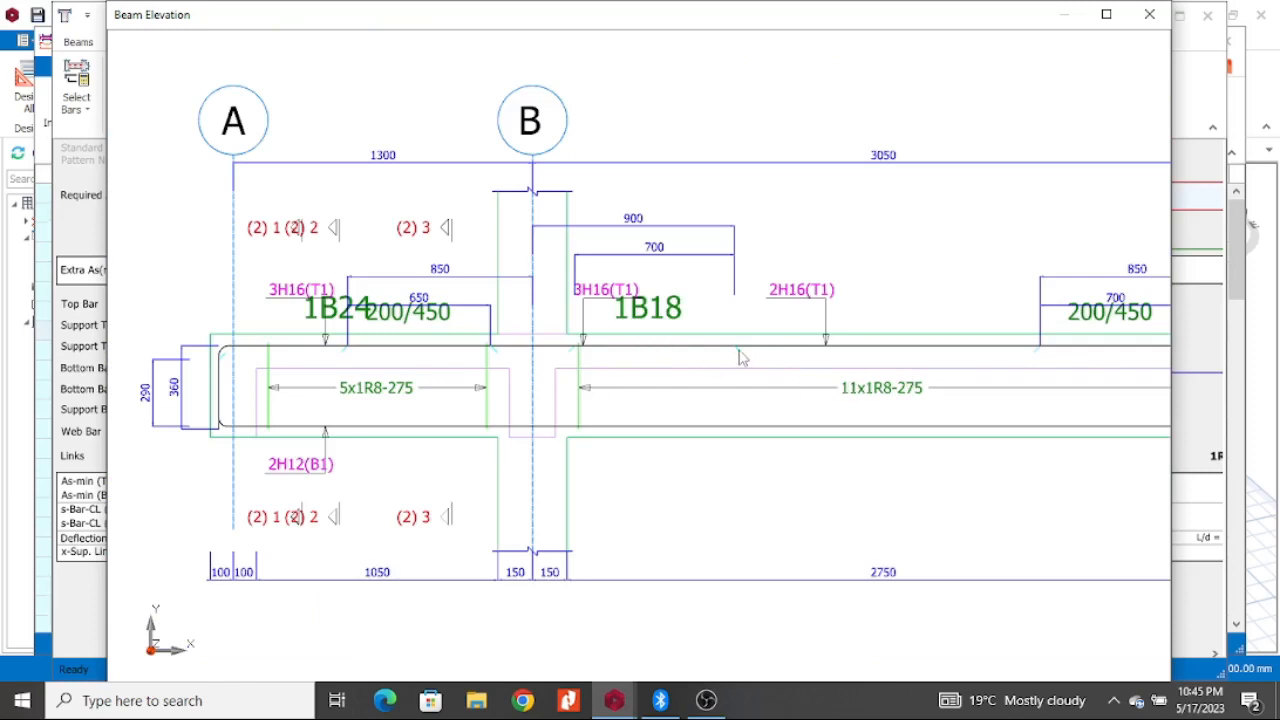
scroll(473, 410, down, 4)
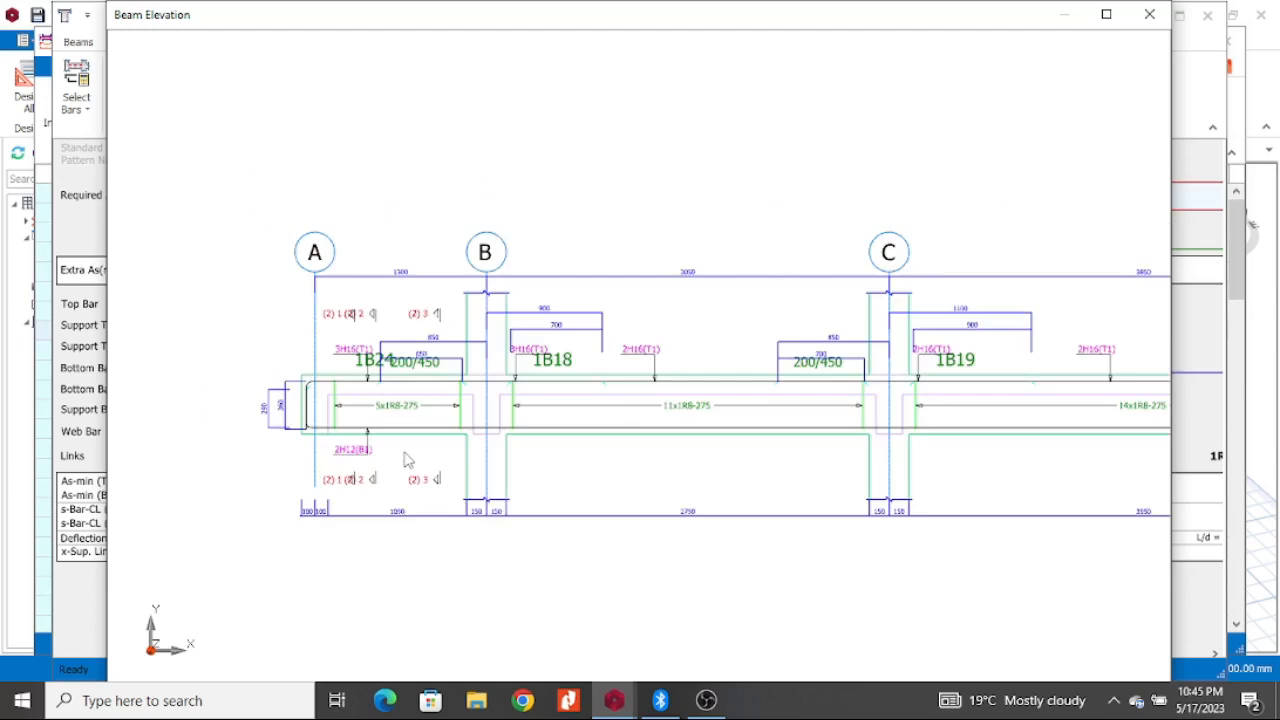
Step: Inspect the beam's cross-section 1-1, including its top bars, bottom bars and links
scroll(818, 440, up, 2)
scroll(1000, 472, down, 3)
scroll(1000, 460, up, 5)
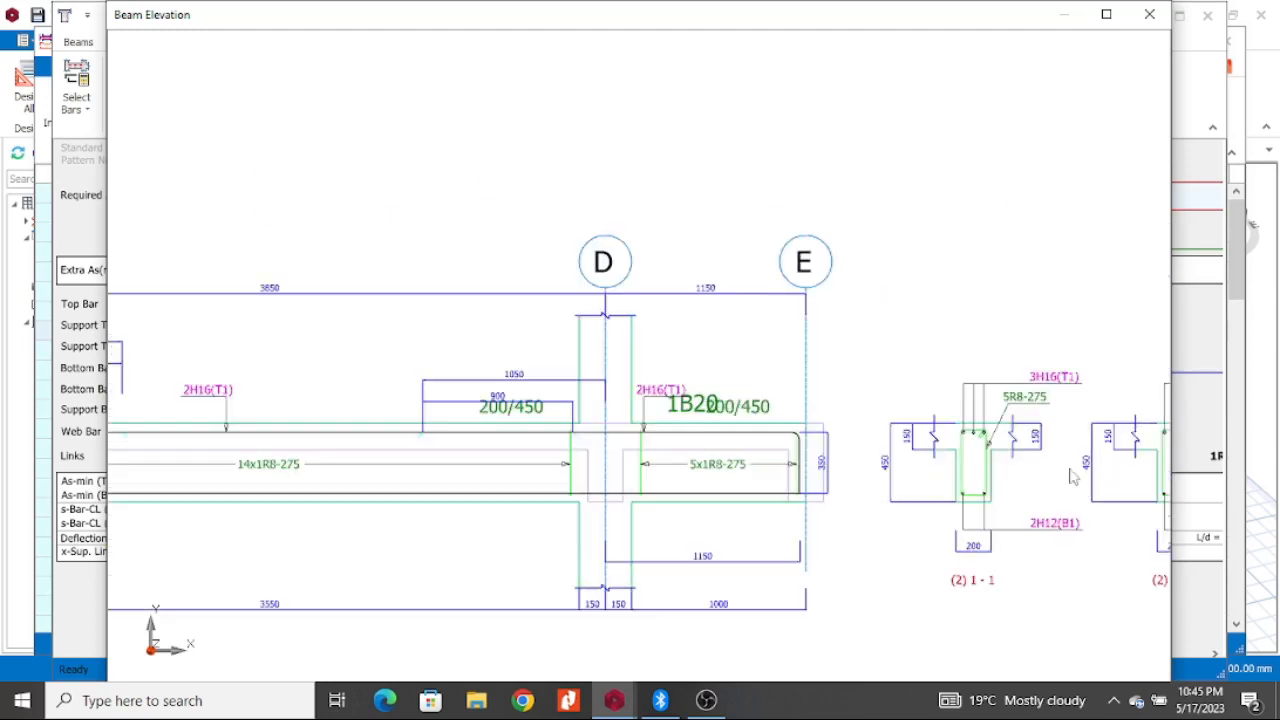
scroll(711, 386, down, 3)
scroll(799, 364, up, 4)
scroll(1000, 350, down, 3)
scroll(666, 291, up, 5)
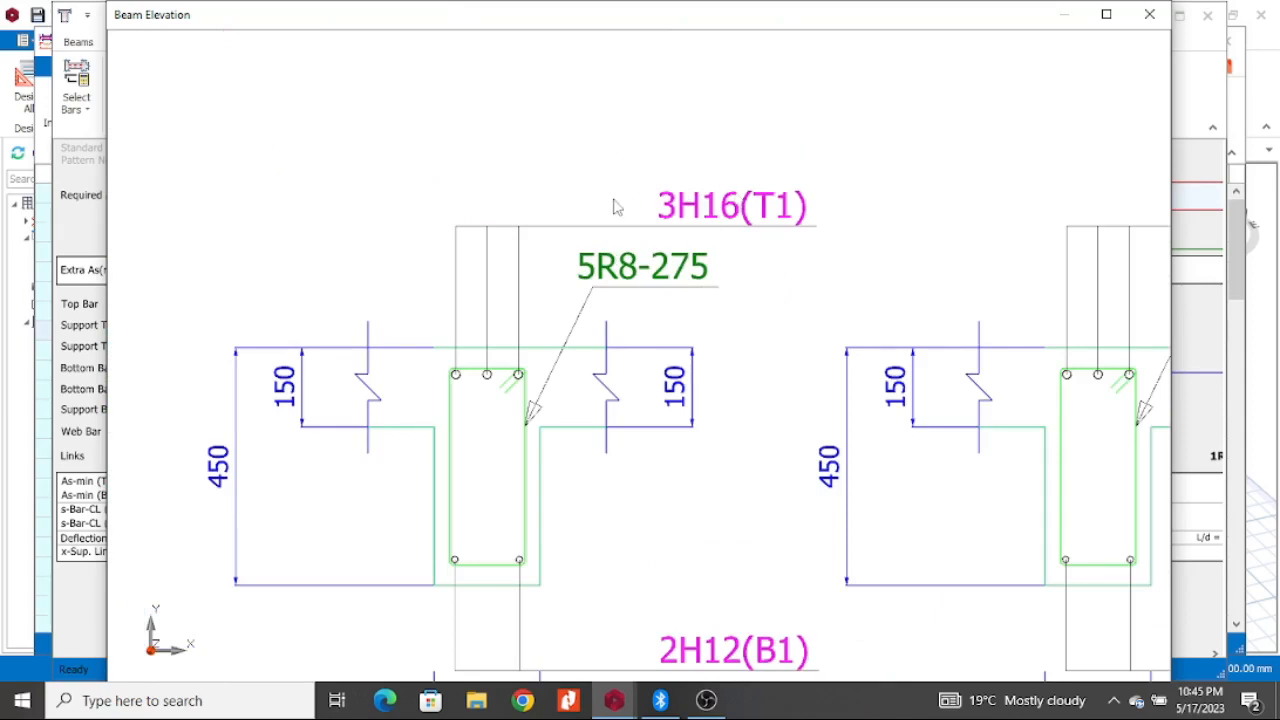
Step: Accept the axis 2 beam reinforcement after checking its cross-sections, and exit the storey beam design
scroll(577, 167, down, 2)
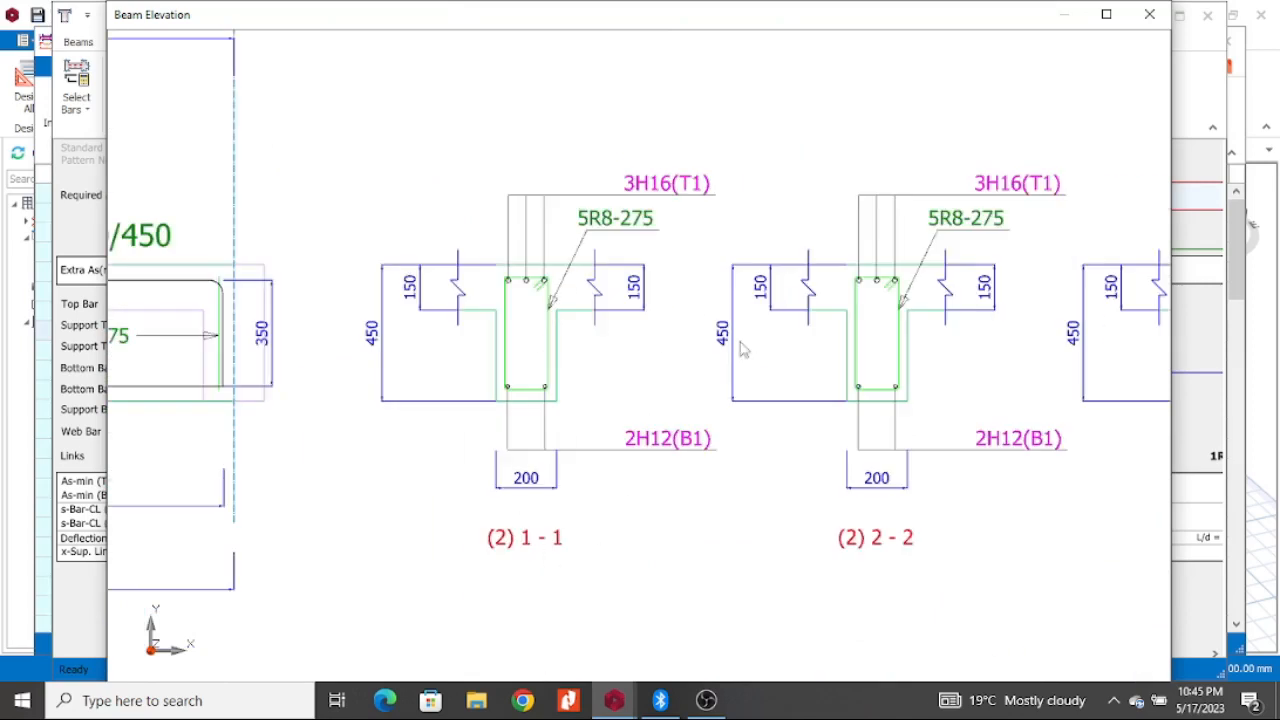
scroll(645, 422, down, 2)
scroll(668, 424, up, 3)
scroll(673, 400, down, 5)
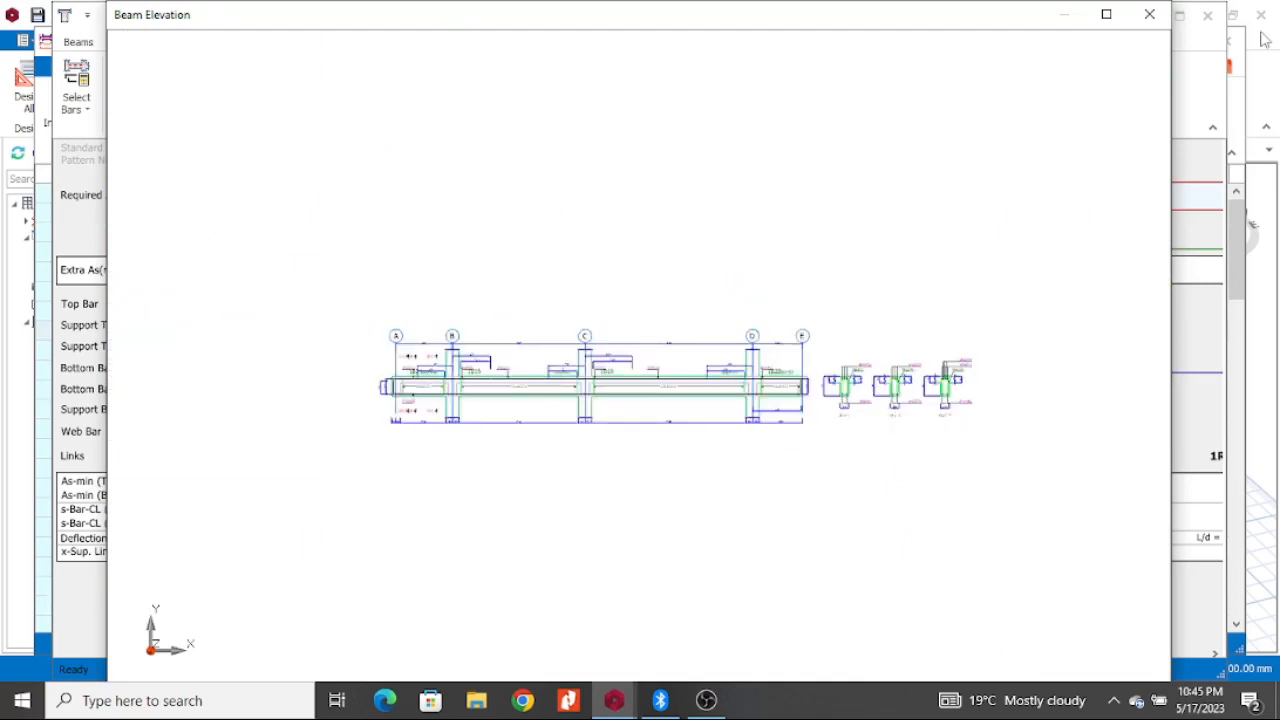
click(1149, 14)
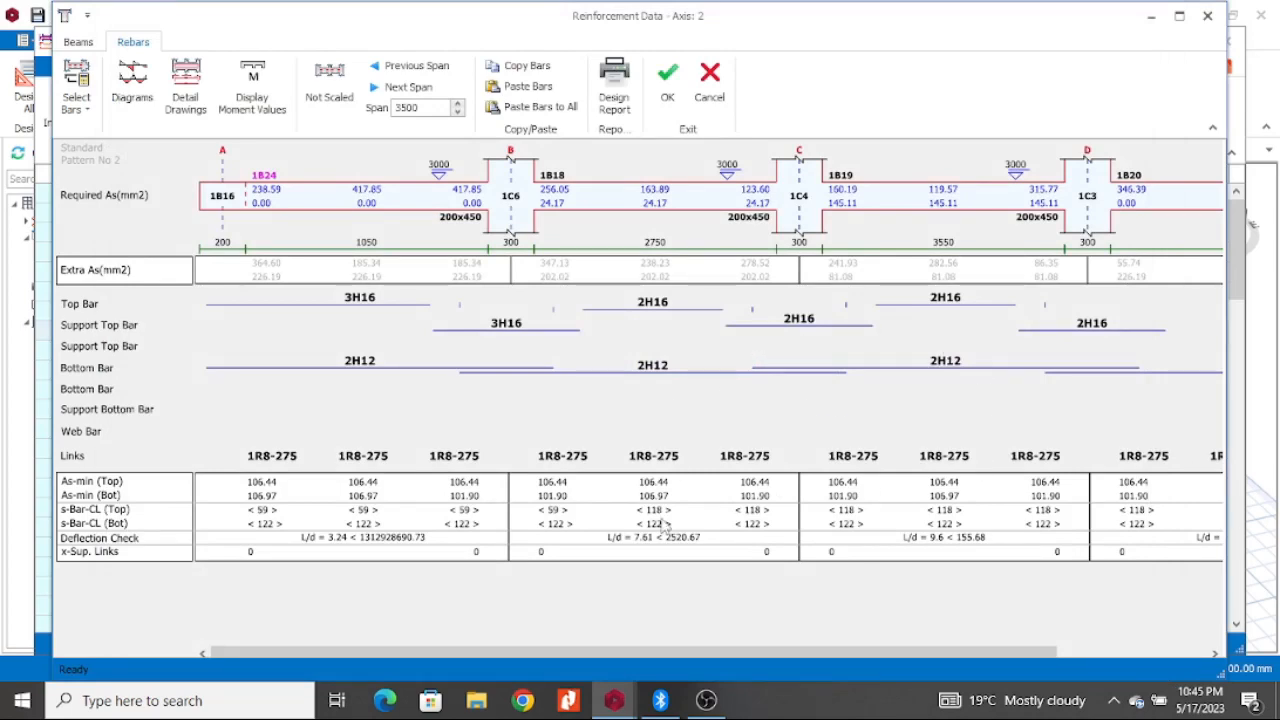
click(667, 80)
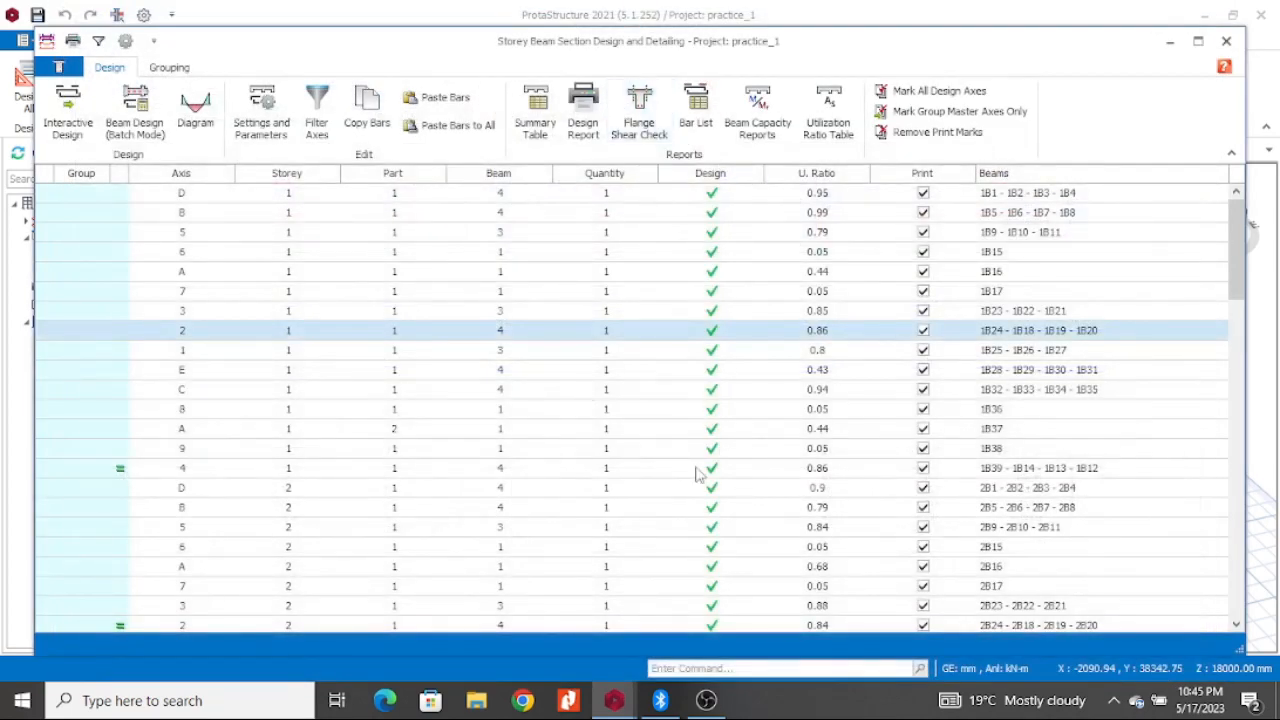
click(1225, 42)
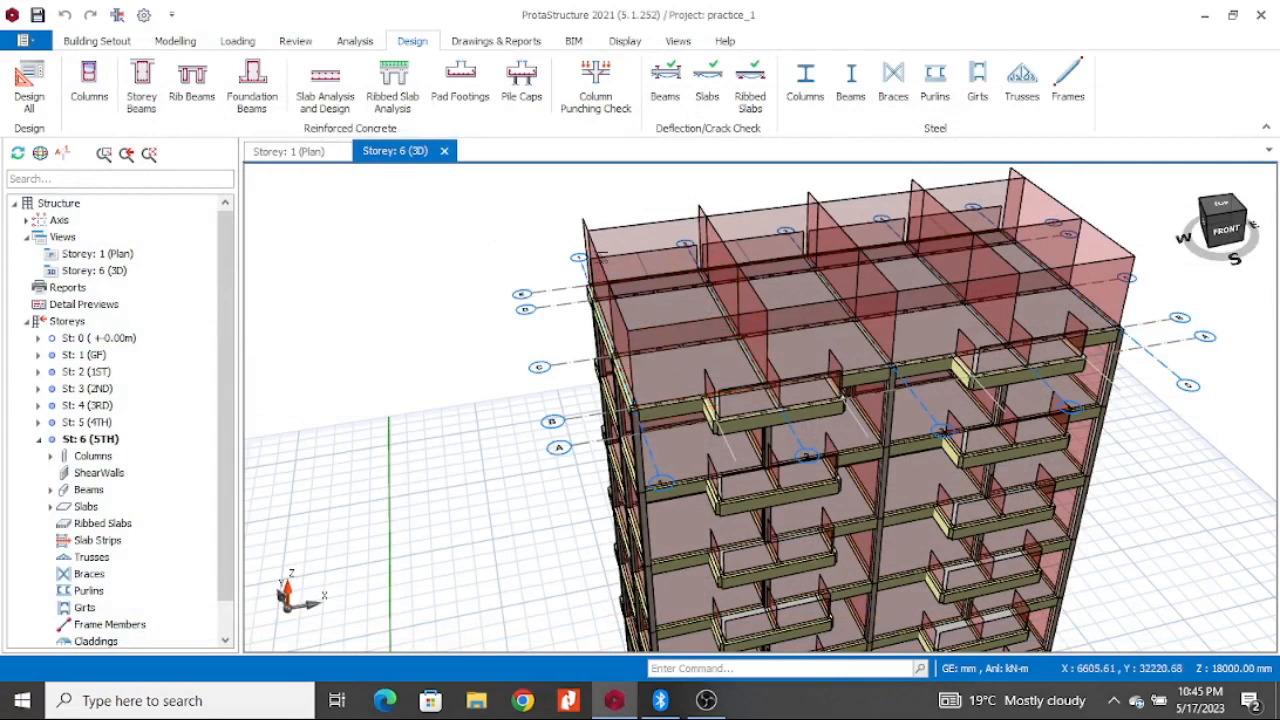
scroll(705, 334, down, 3)
scroll(705, 334, up, 8)
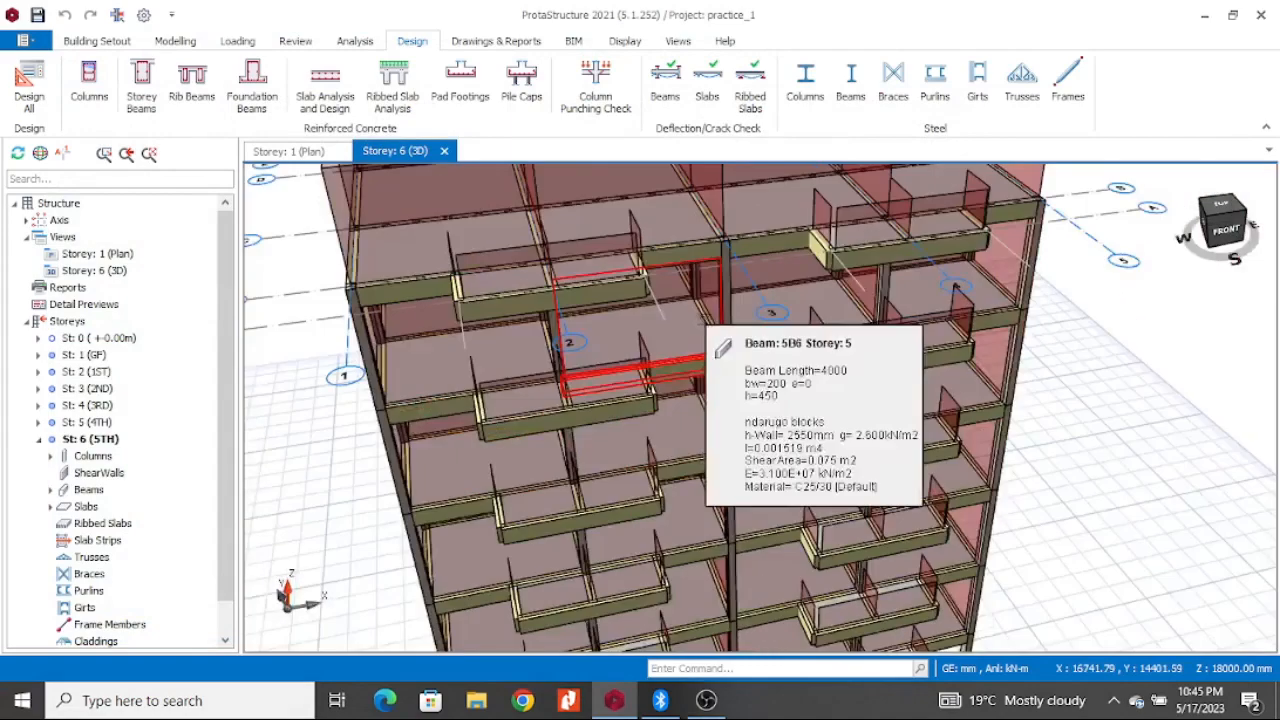
scroll(705, 334, down, 5)
mouse_move(1018, 330)
middle_down()
mouse_move(1030, 347)
mouse_move(1034, 309)
mouse_move(1017, 346)
mouse_move(977, 367)
mouse_move(1000, 331)
mouse_move(1022, 337)
middle_up()
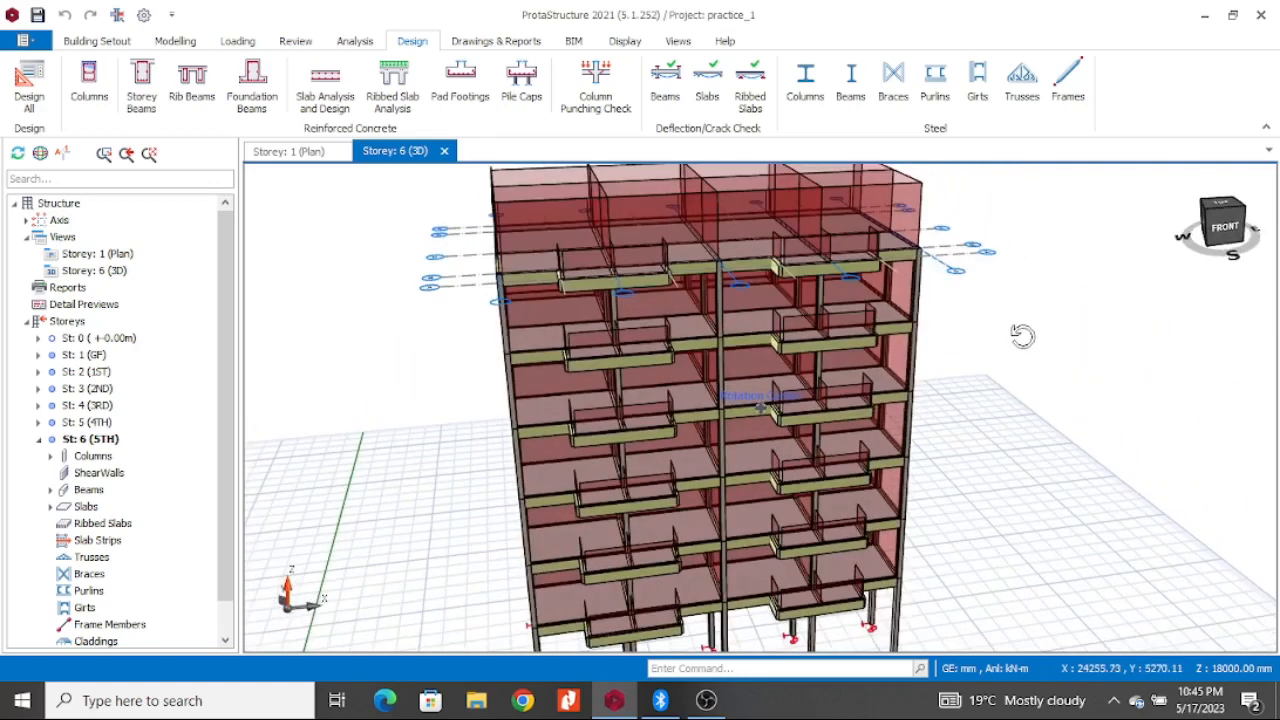
scroll(750, 332, down, 2)
scroll(750, 332, down, 1)
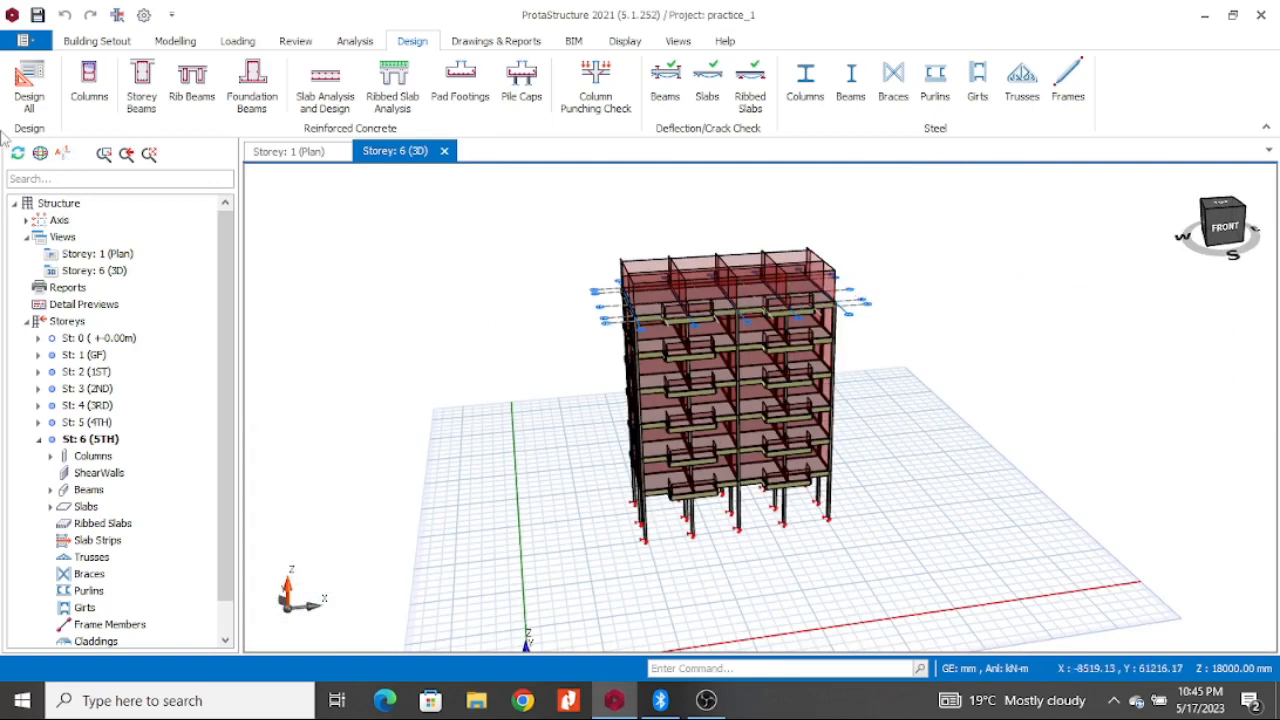
Step: Start a slab strip on the Storey 1 plan in the X direction with the type Analytical Strip
click(325, 155)
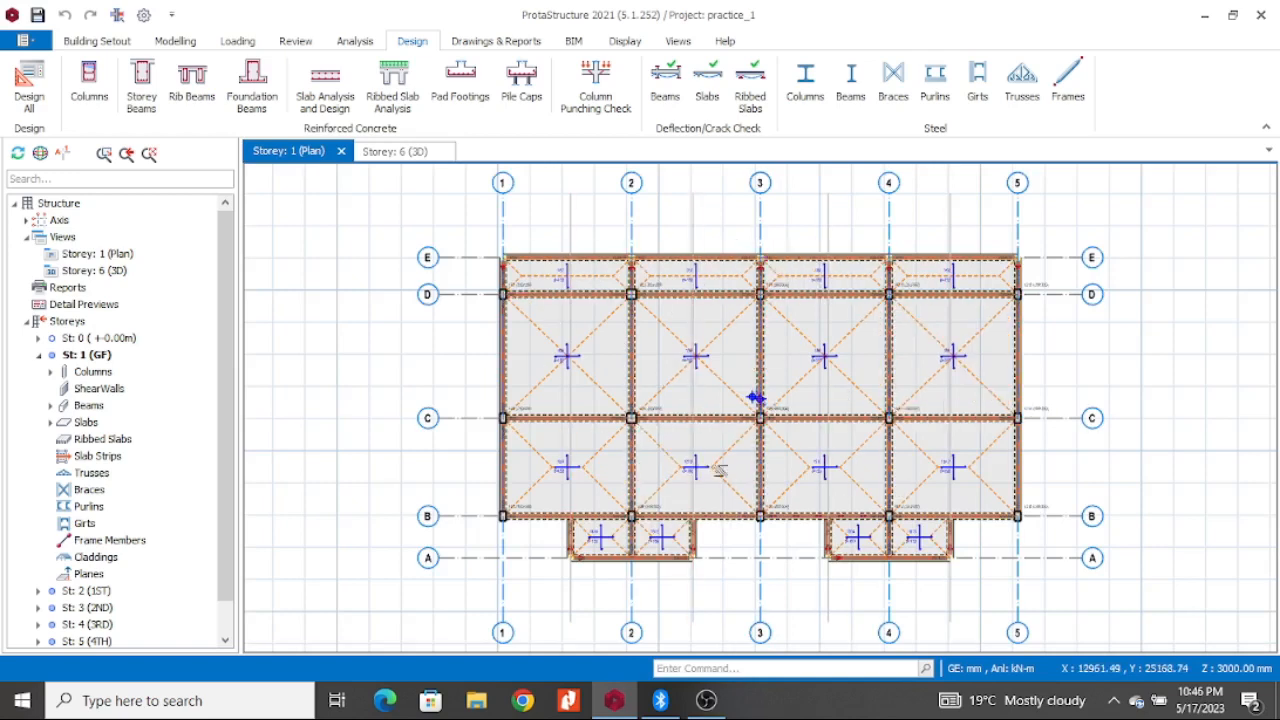
click(178, 41)
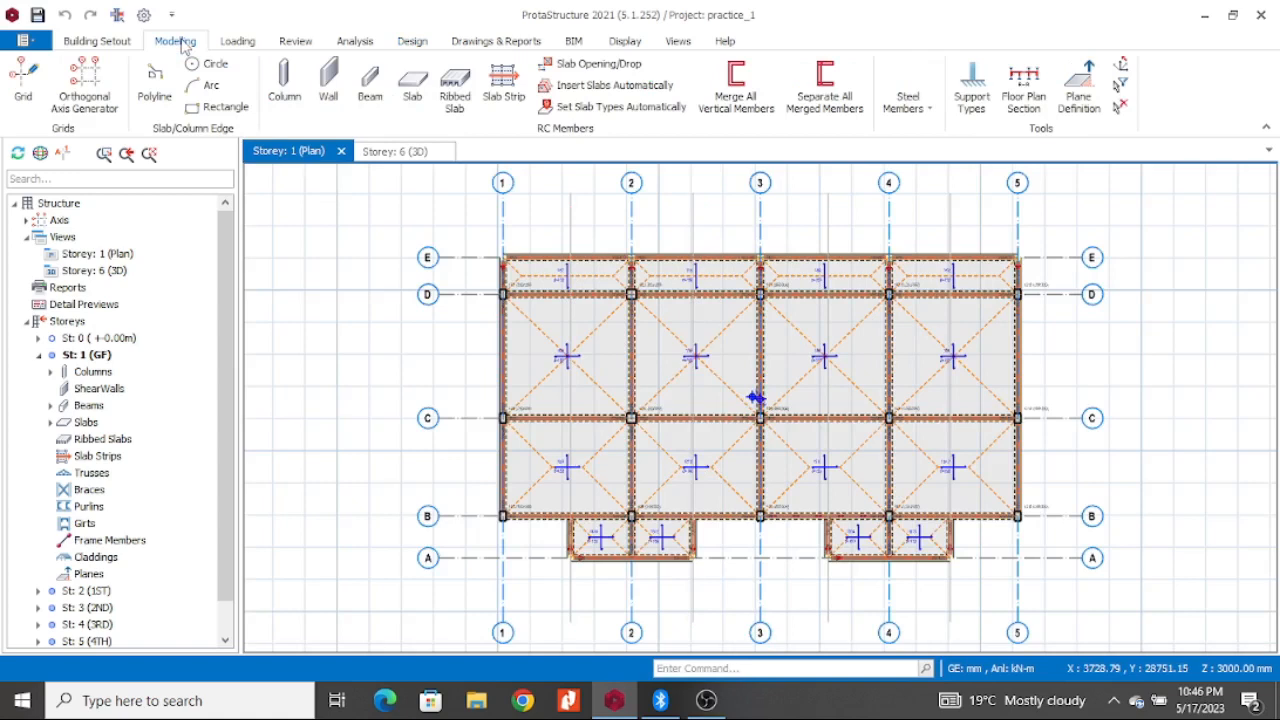
click(510, 92)
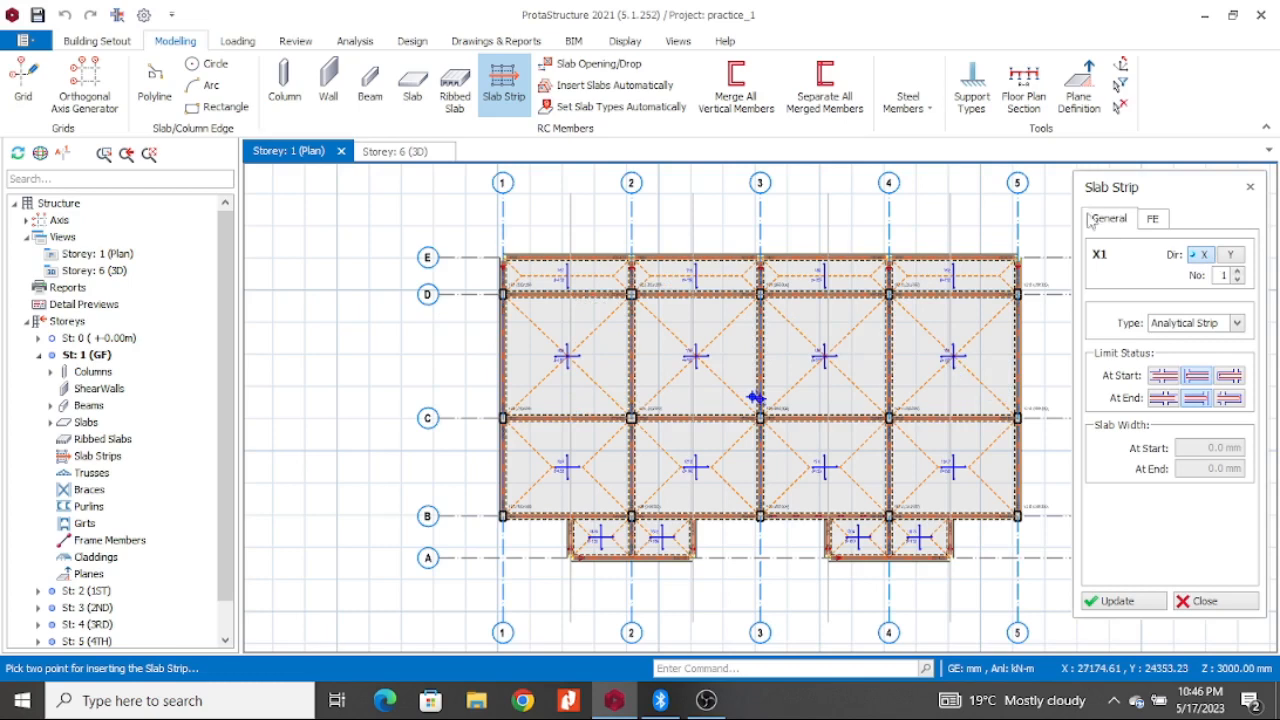
click(1155, 219)
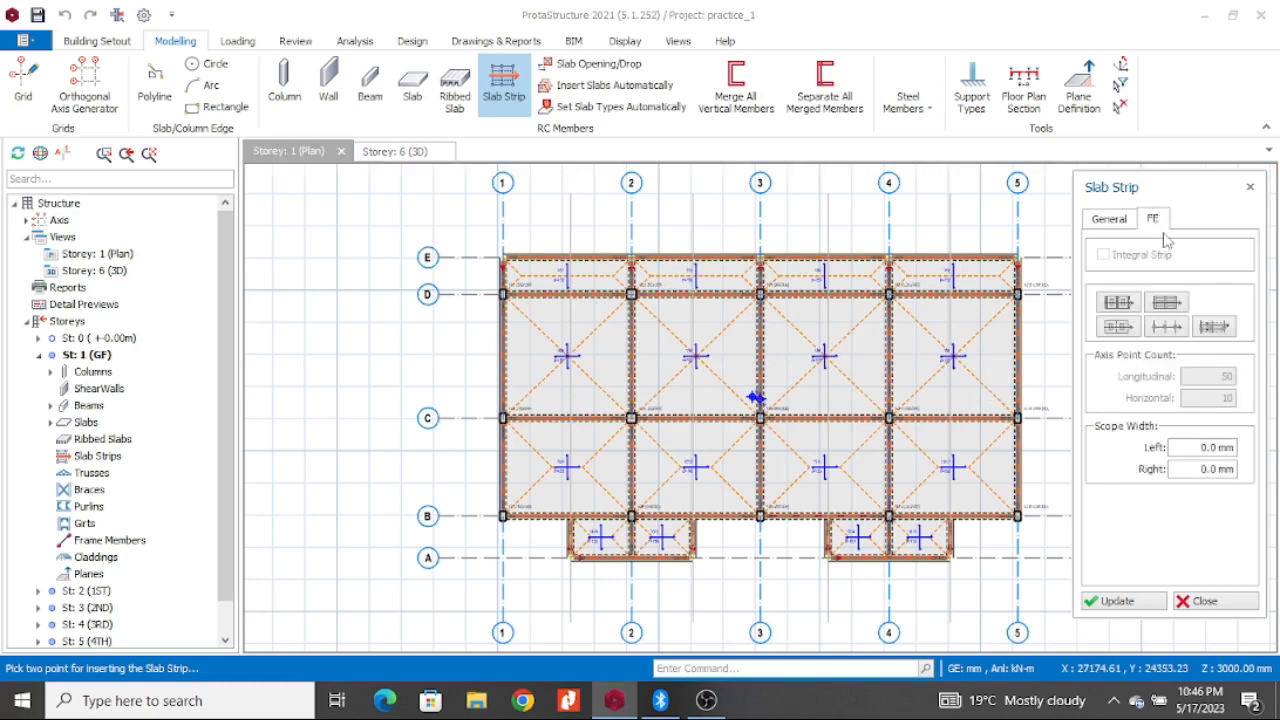
click(1110, 220)
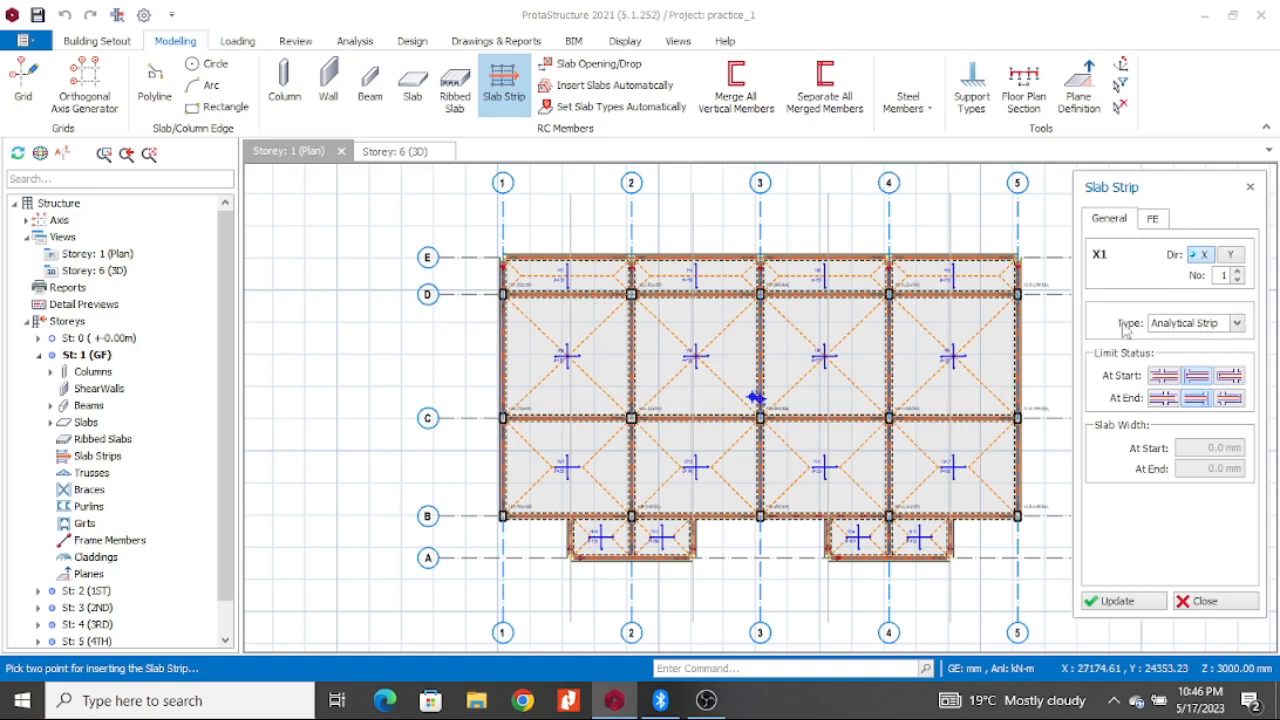
click(1237, 324)
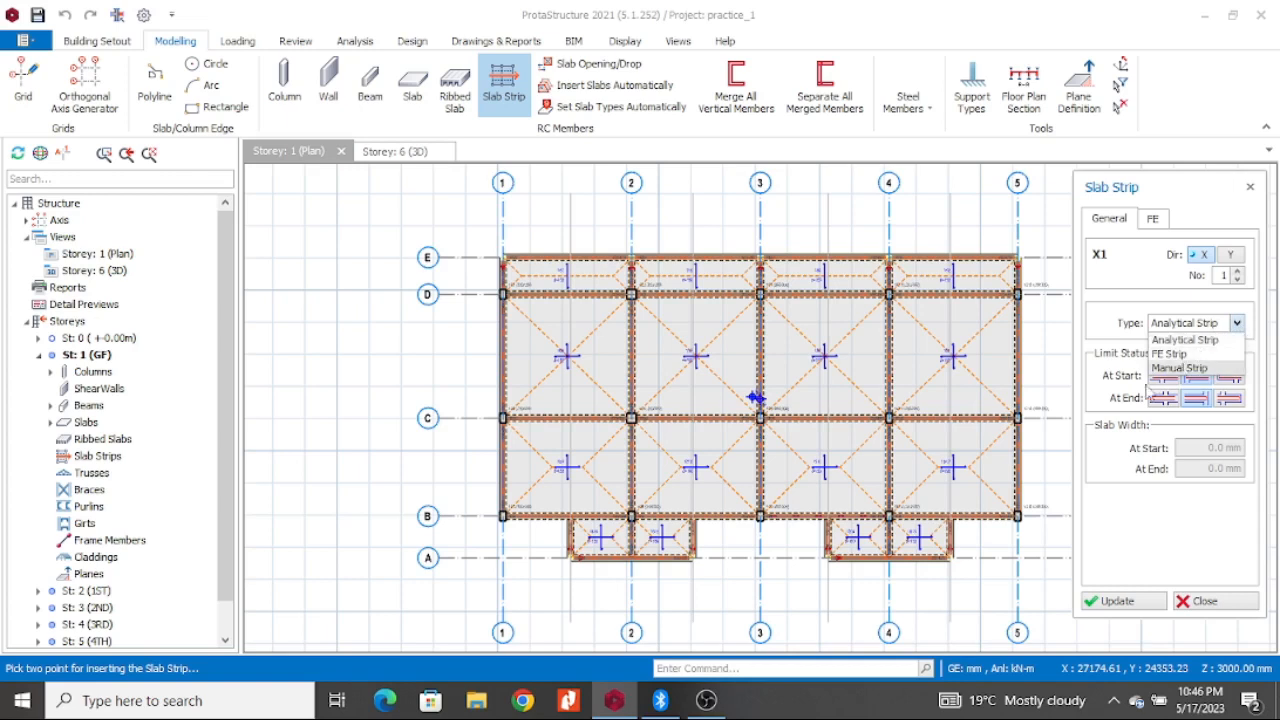
click(1205, 341)
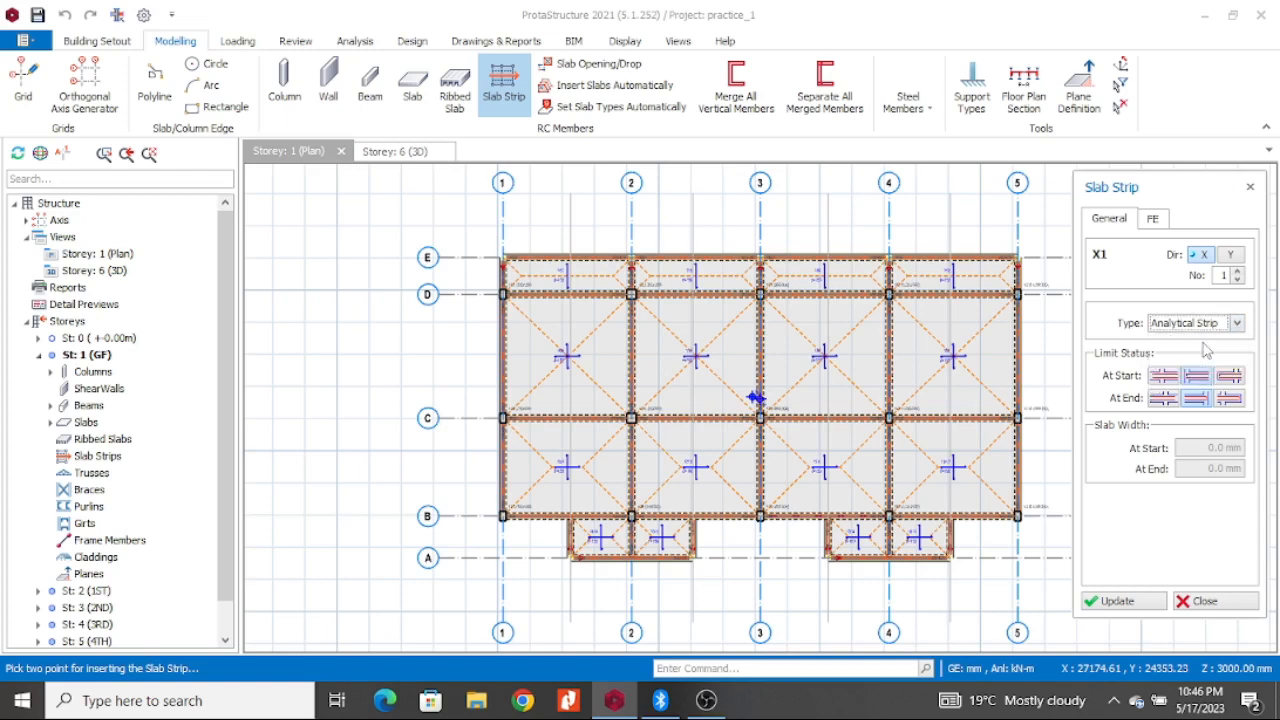
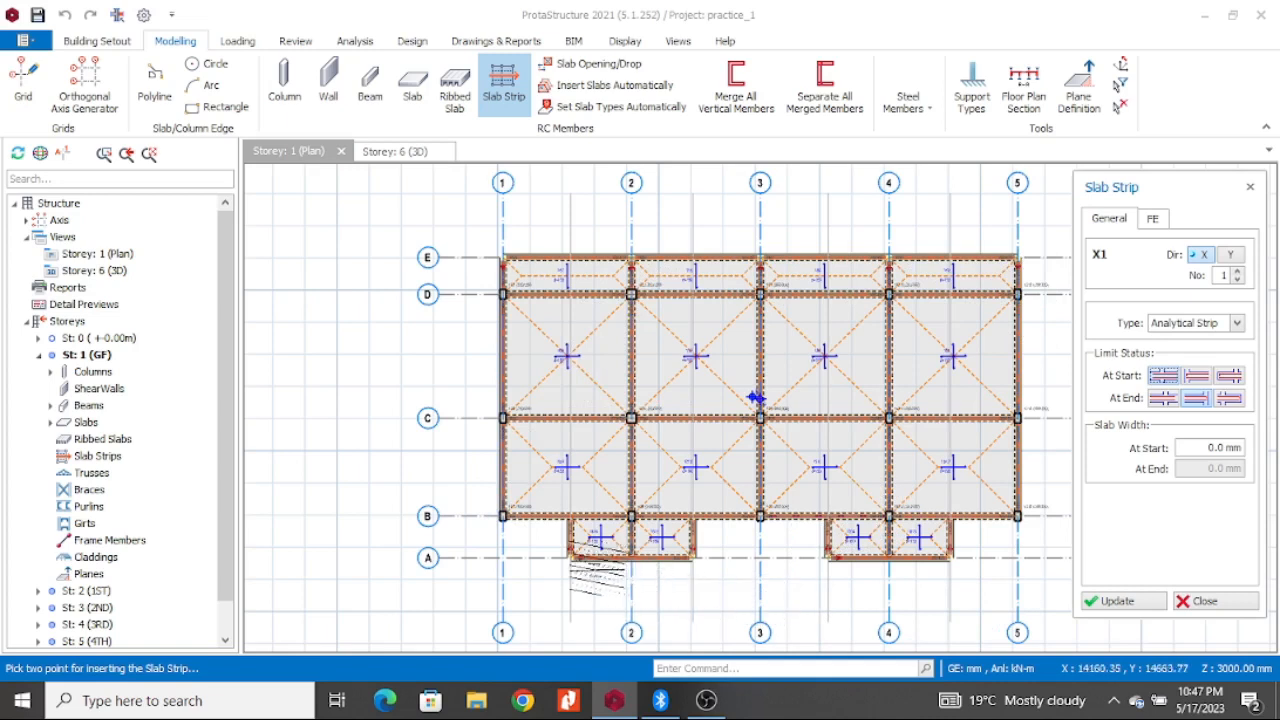
Step: Insert an X-direction slab strip about 16400 mm long through the slabs between axes D and E, running from axis 1 past axis 5
scroll(595, 550, down, 3)
scroll(612, 505, up, 5)
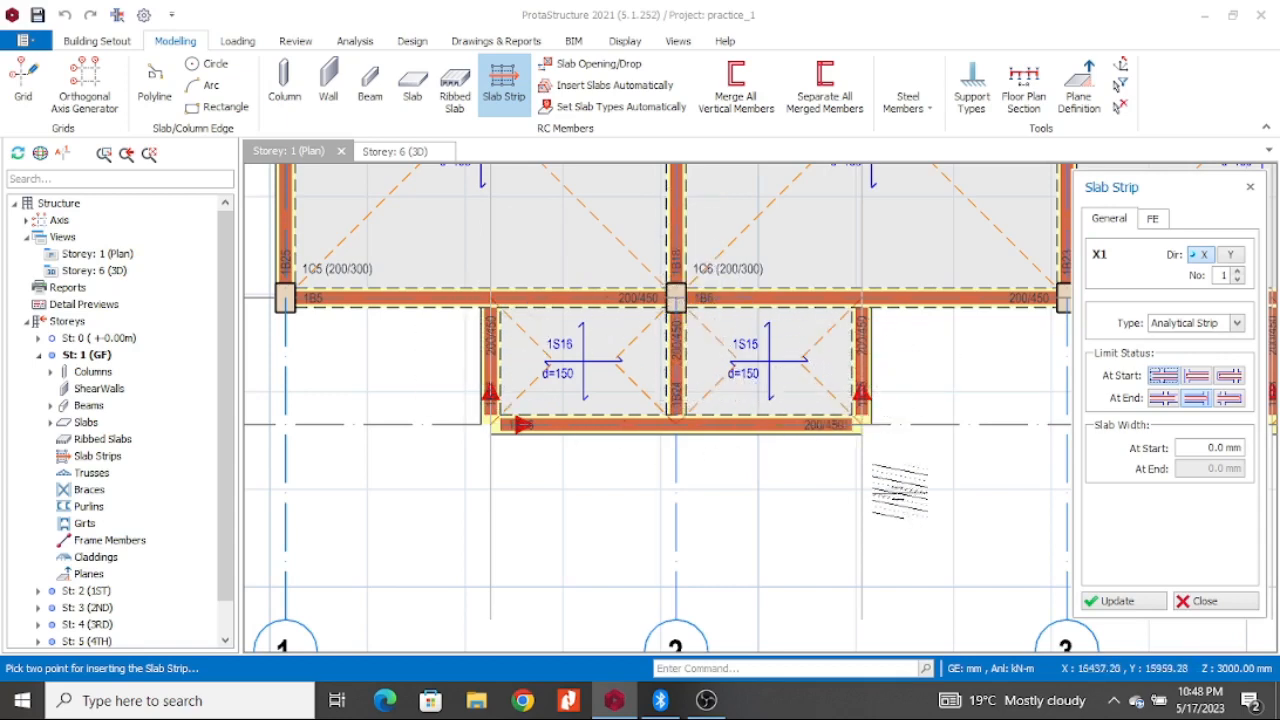
scroll(675, 485, down, 3)
scroll(690, 510, down, 3)
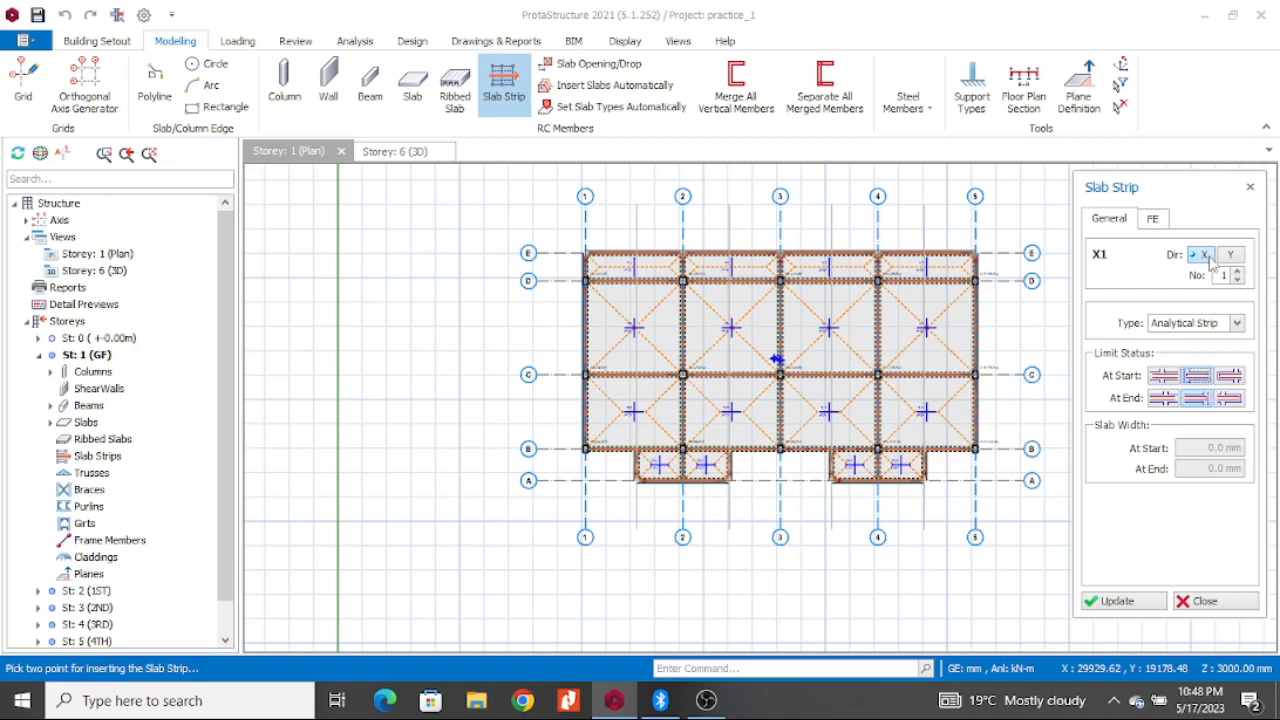
scroll(535, 285, up, 3)
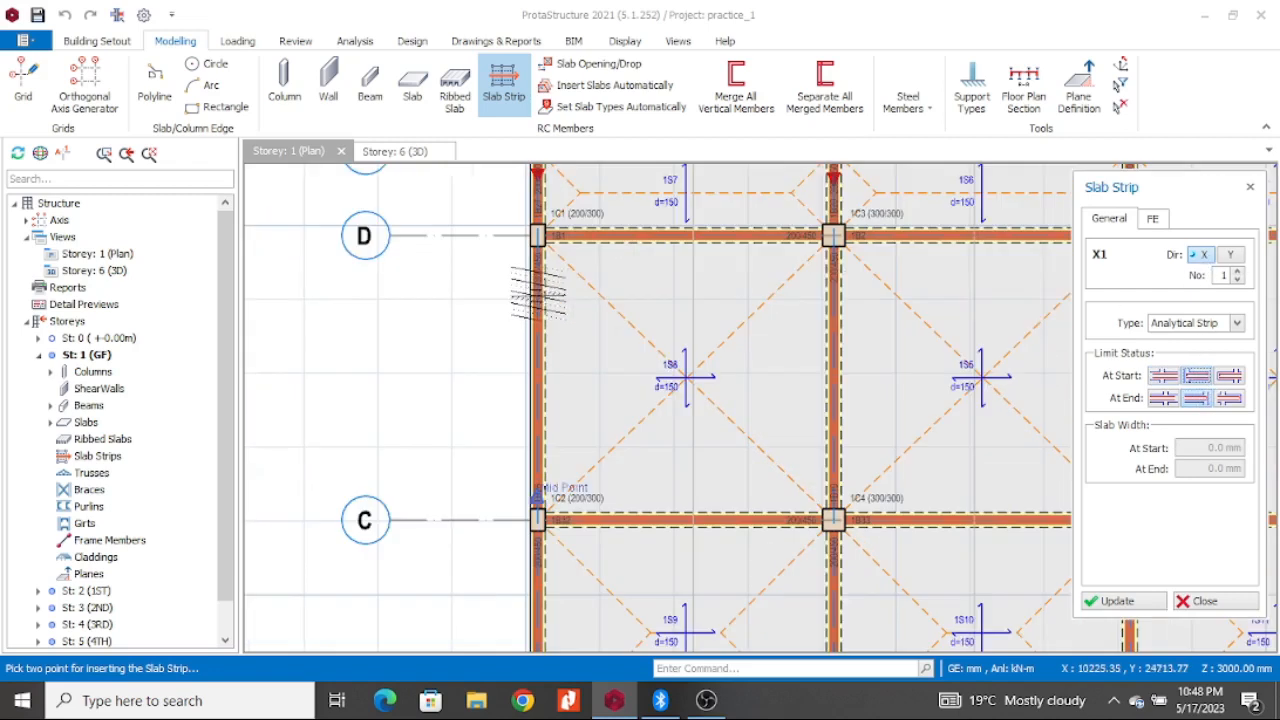
scroll(334, 368, down, 4)
scroll(516, 338, up, 3)
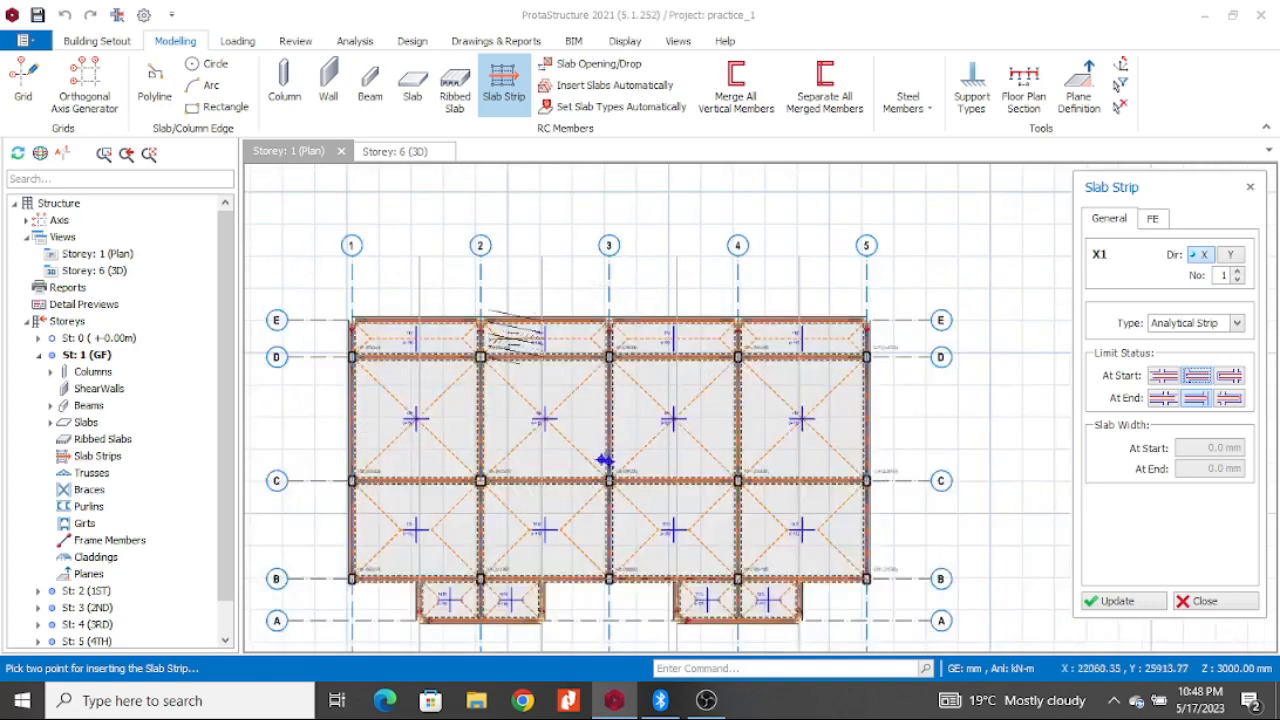
scroll(366, 422, up, 4)
scroll(343, 348, down, 2)
scroll(331, 240, up, 2)
scroll(333, 237, up, 2)
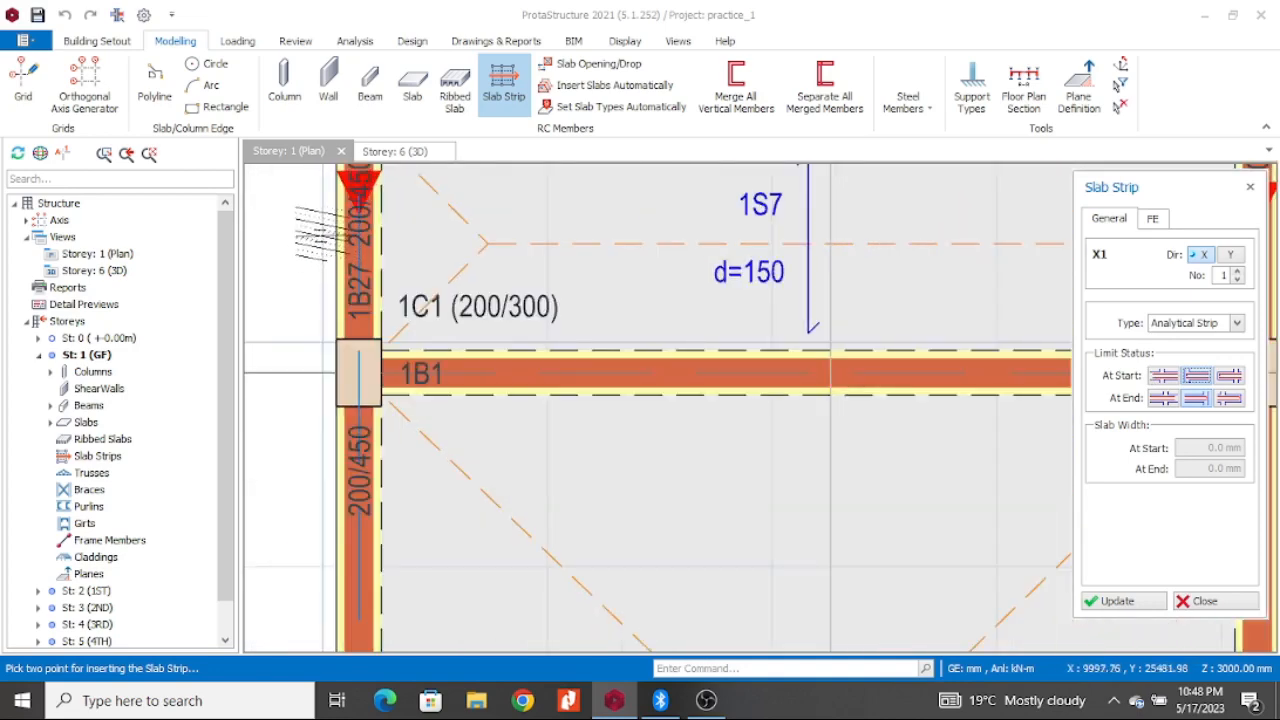
click(335, 250)
scroll(338, 330, down, 3)
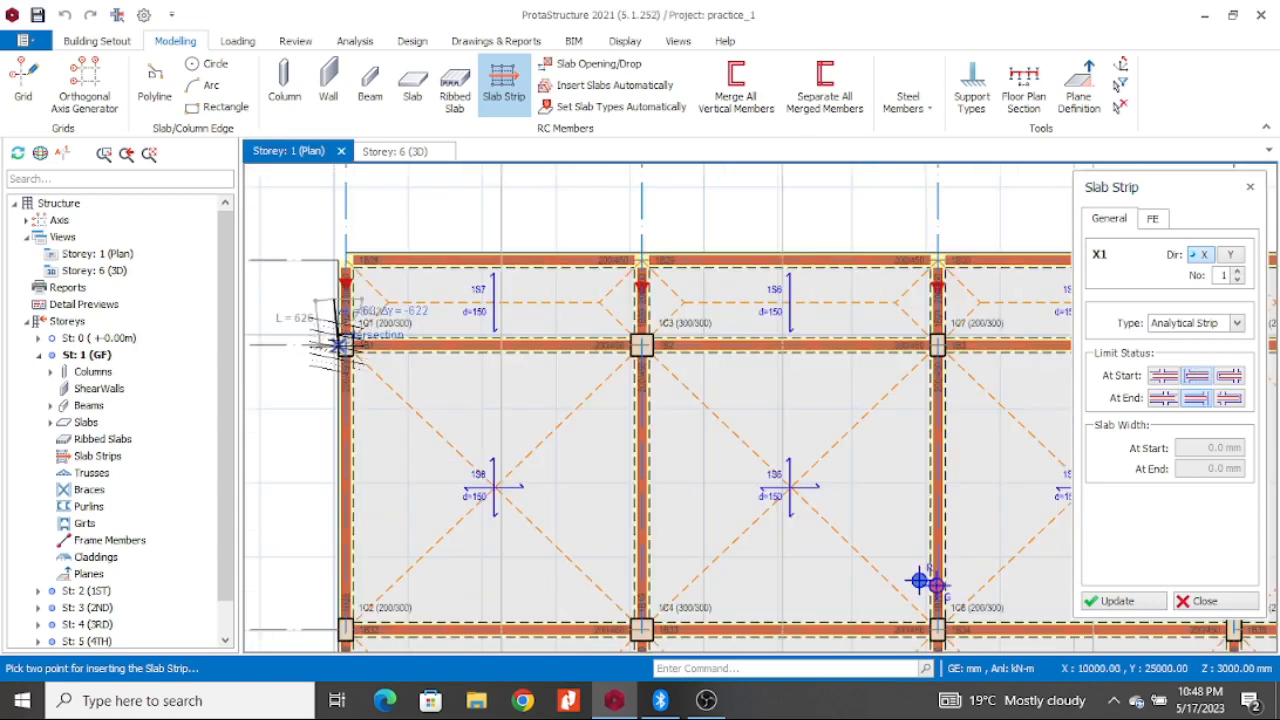
scroll(940, 320, down, 3)
scroll(600, 340, up, 2)
scroll(860, 310, up, 3)
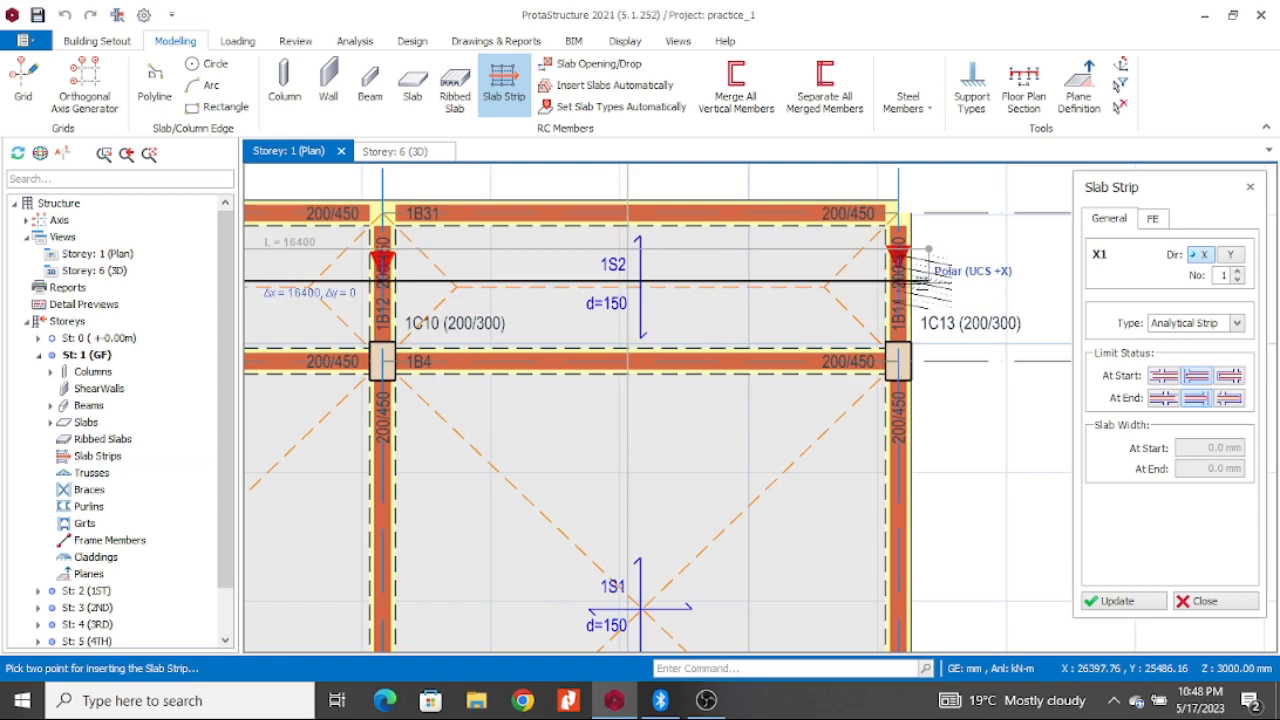
click(928, 250)
Step: Examine the bar marks, spacings and lengths along the new slab strip in slab 1S2 and over beams 1B11 and 1B12
scroll(712, 298, down, 2)
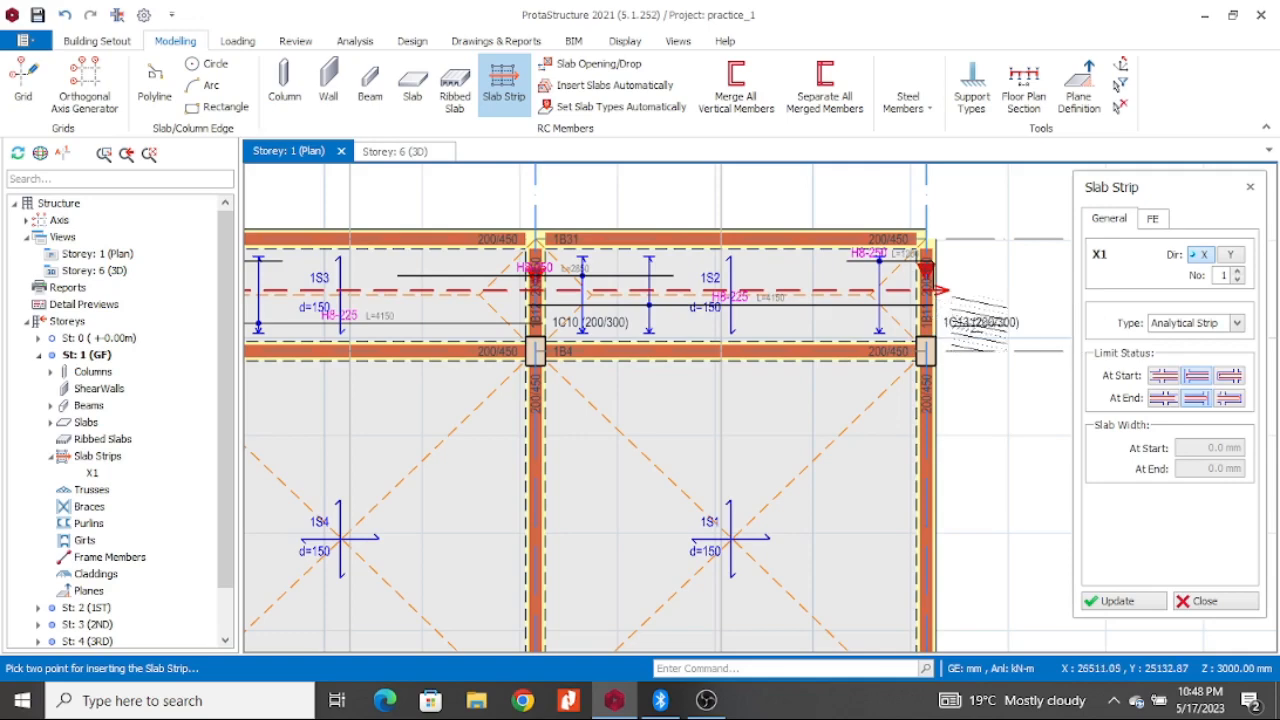
scroll(980, 322, down, 2)
scroll(760, 300, up, 2)
scroll(745, 320, down, 1)
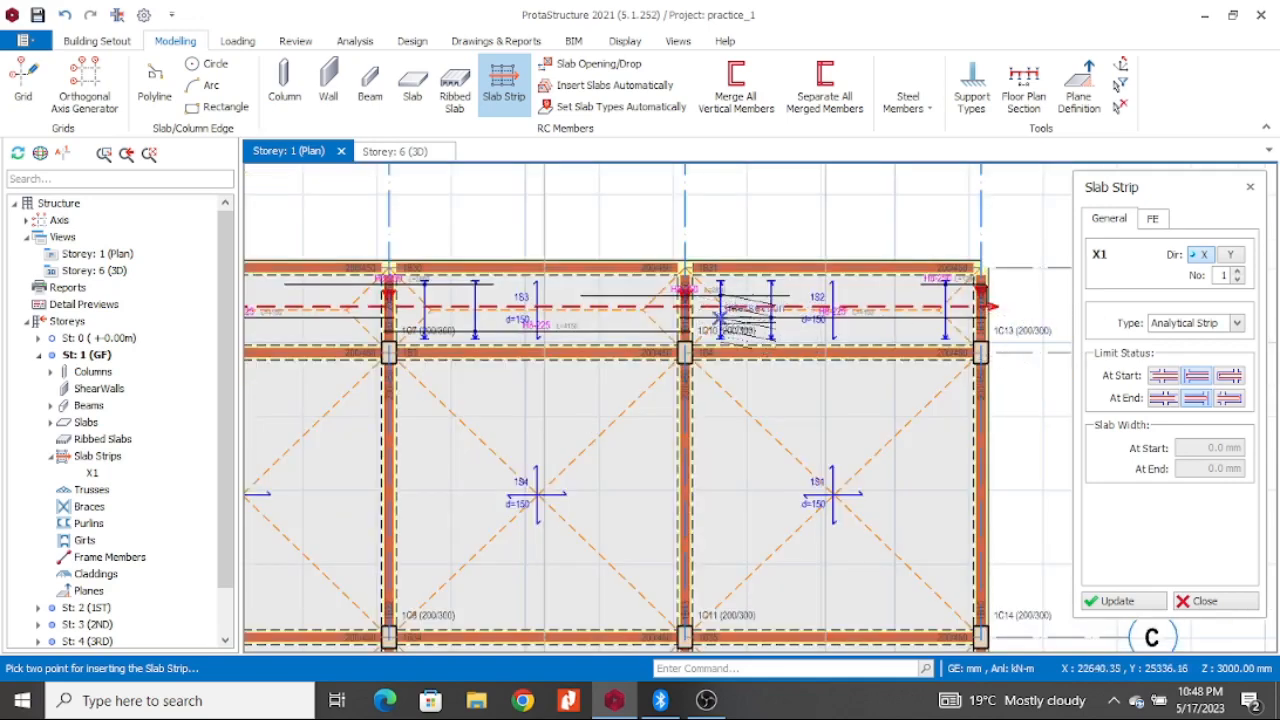
scroll(815, 322, up, 4)
scroll(850, 322, down, 1)
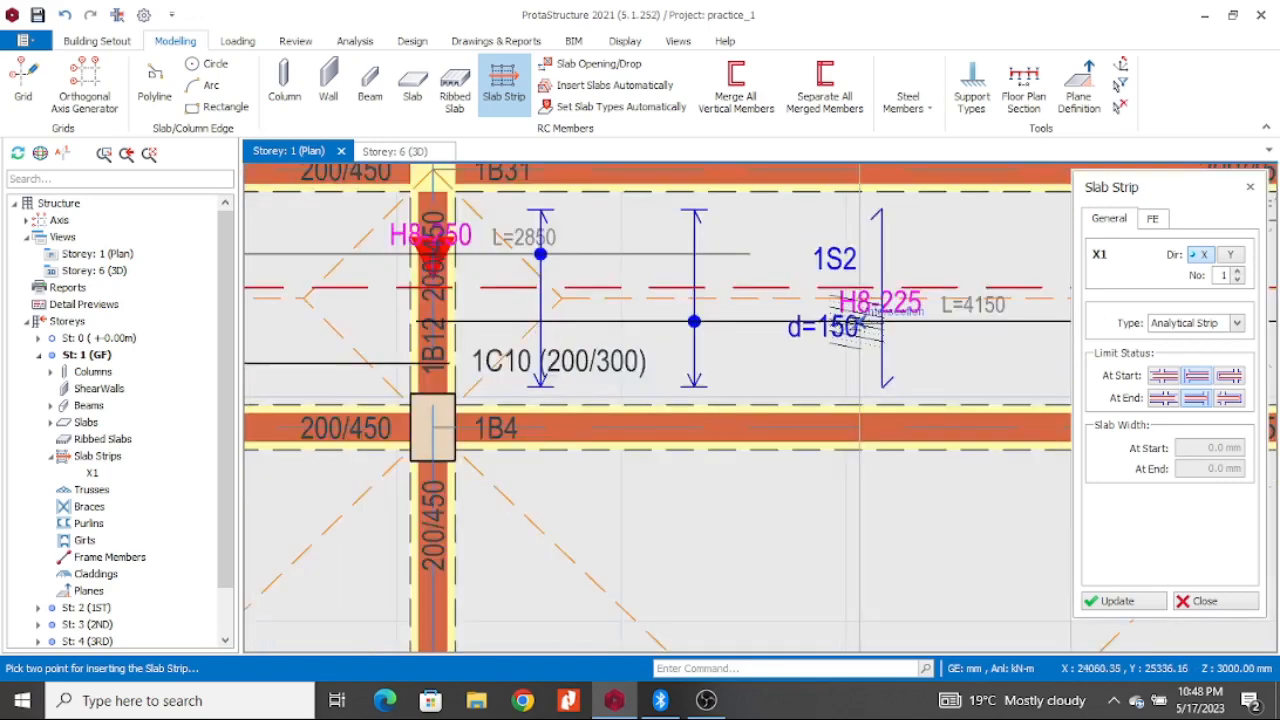
scroll(858, 325, down, 3)
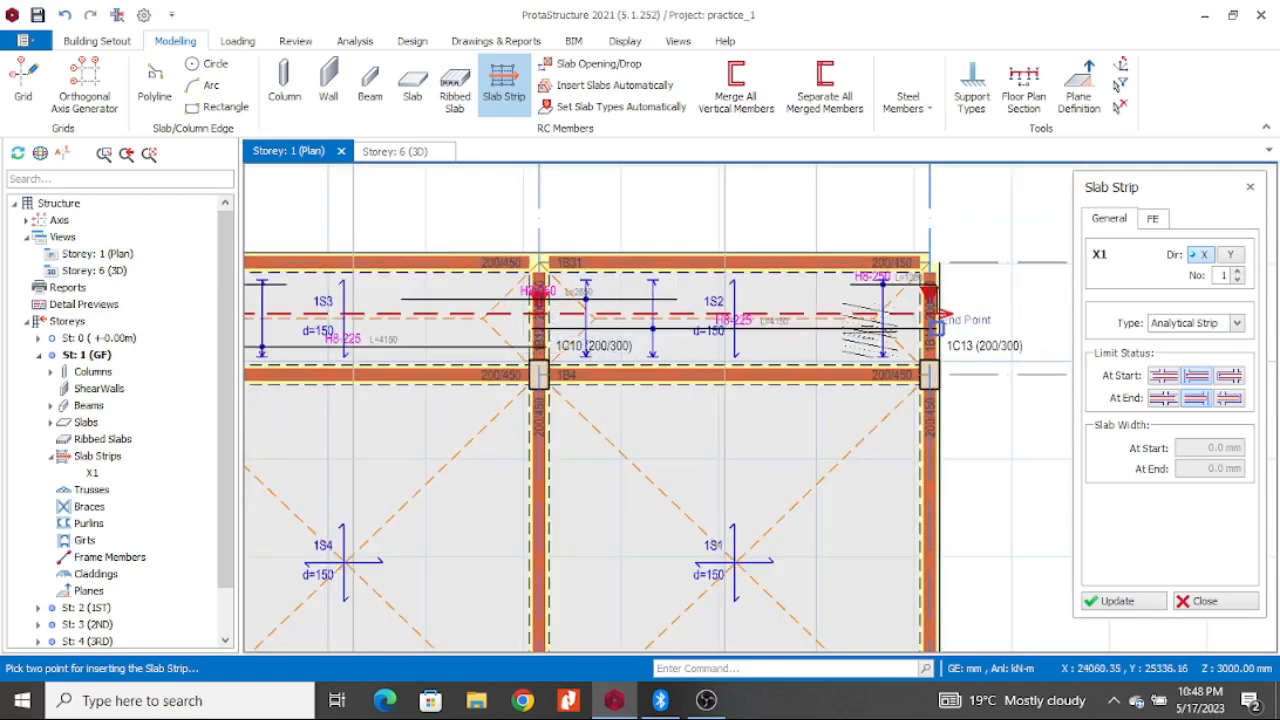
scroll(845, 330, up, 1)
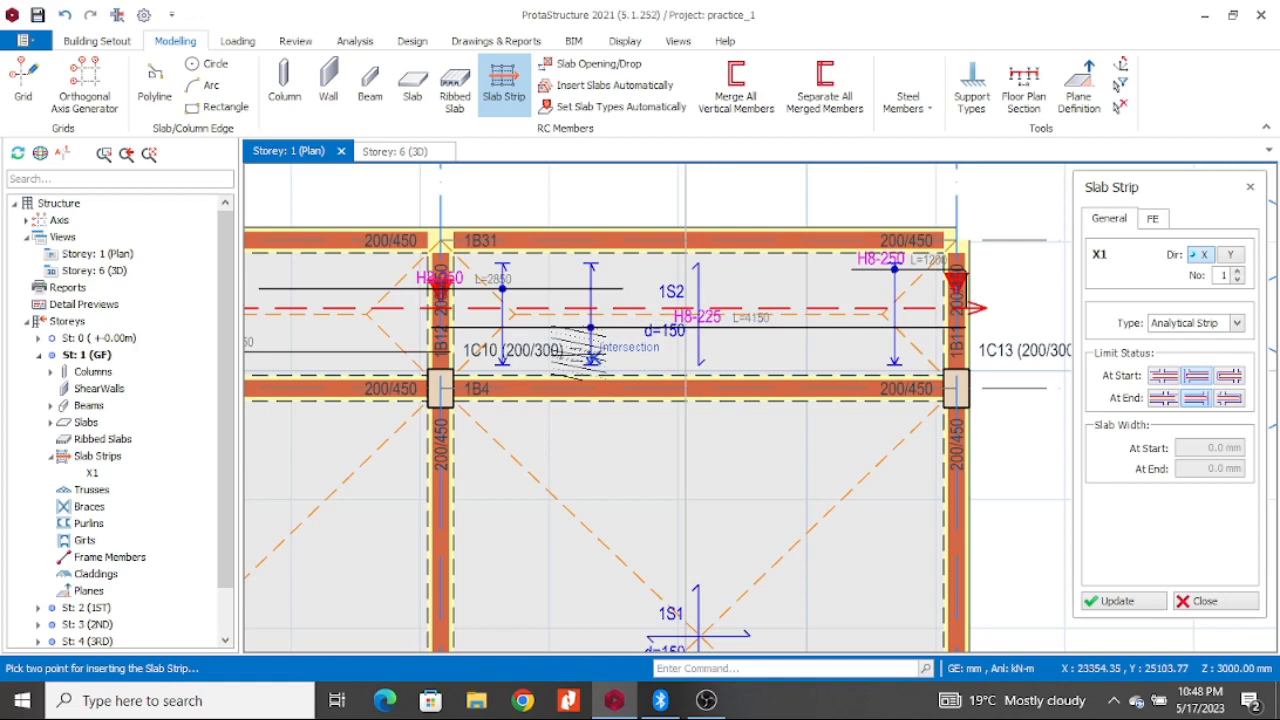
scroll(590, 330, up, 2)
scroll(628, 348, down, 2)
scroll(930, 305, up, 1)
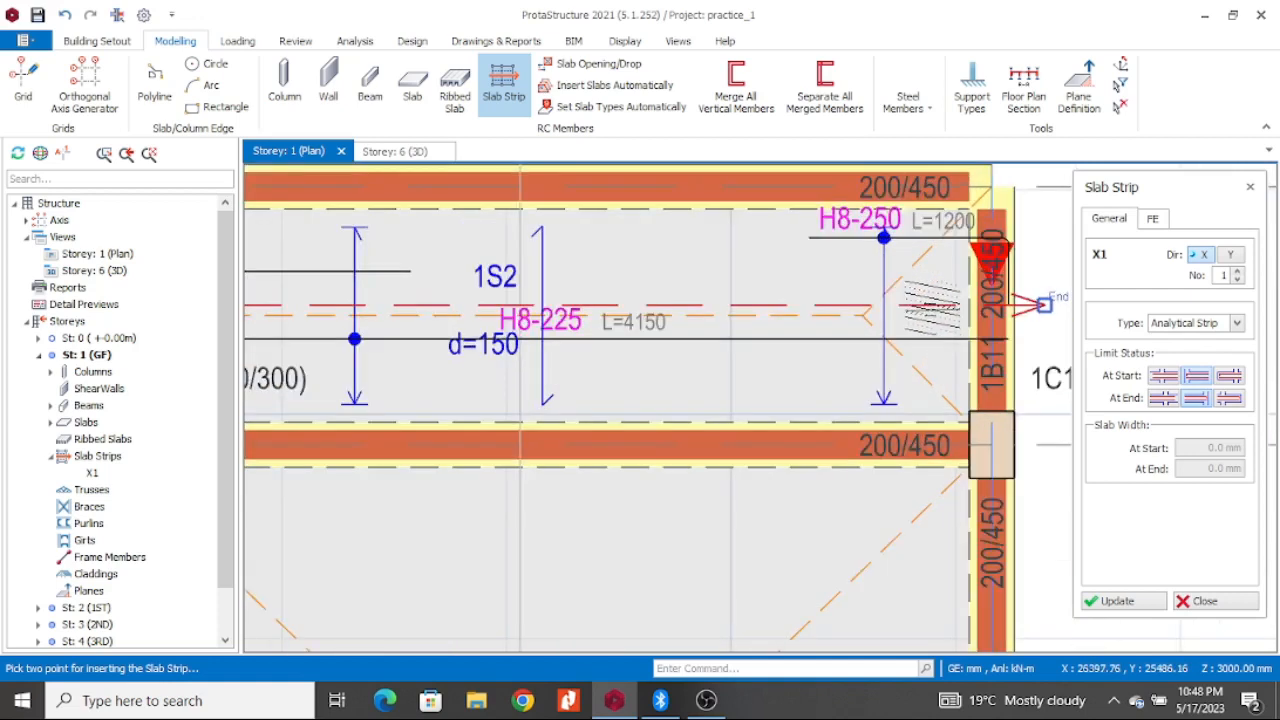
scroll(858, 220, up, 1)
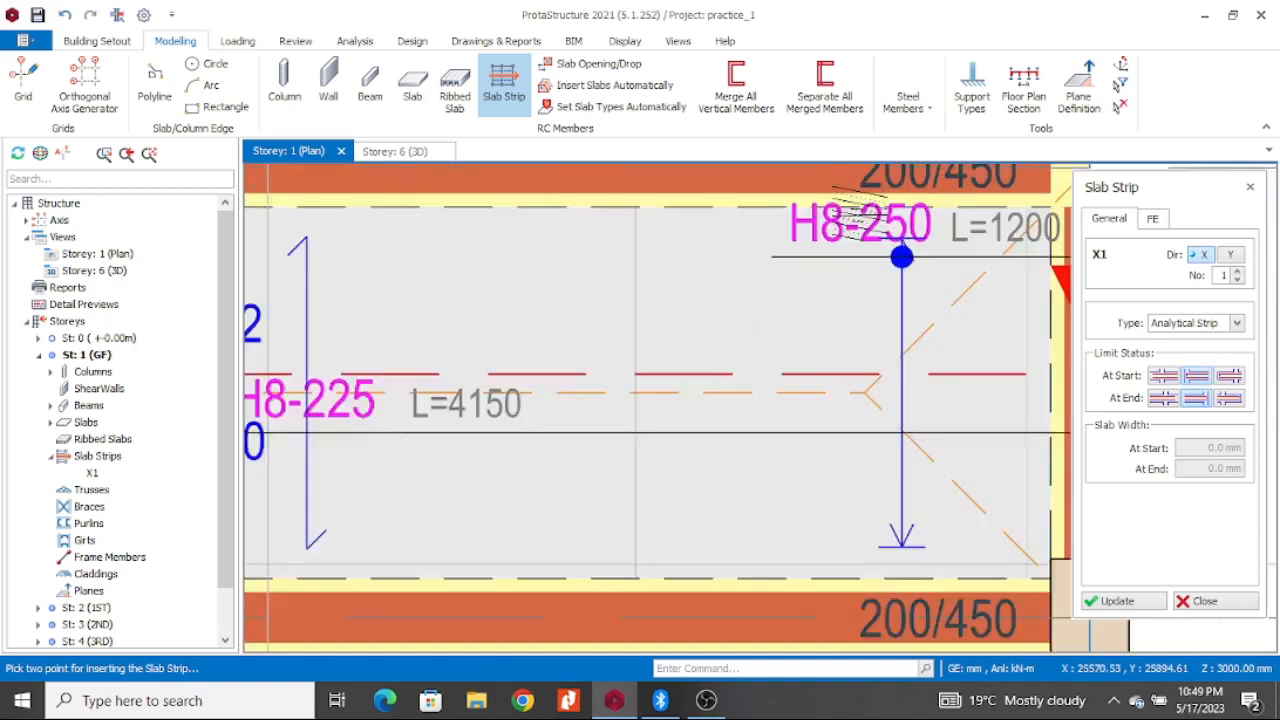
scroll(857, 213, up, 1)
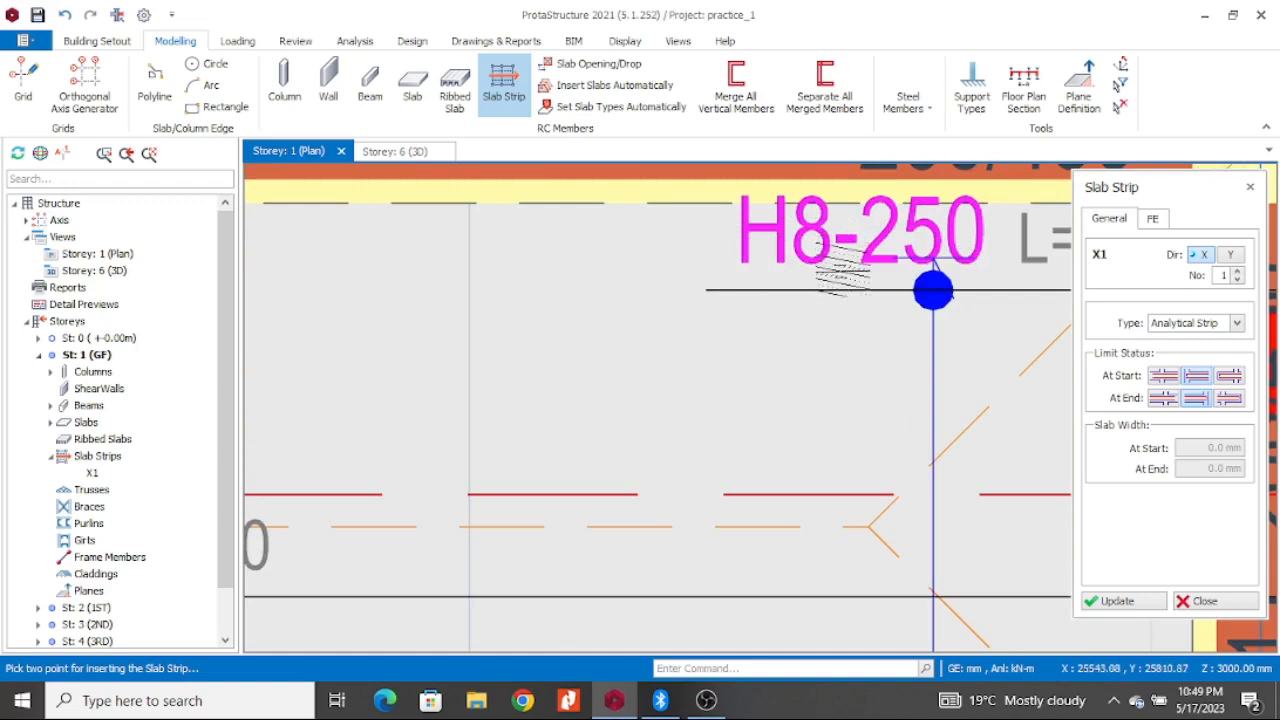
scroll(890, 285, down, 1)
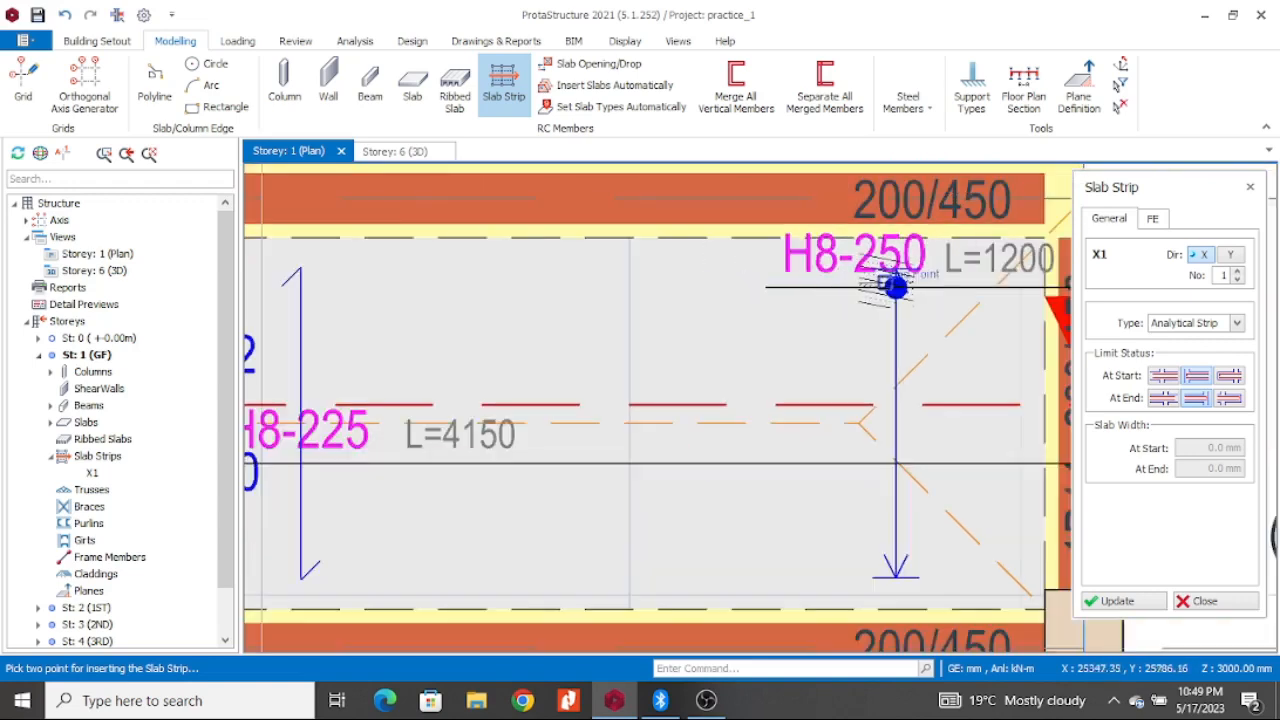
scroll(893, 285, down, 2)
scroll(960, 270, up, 1)
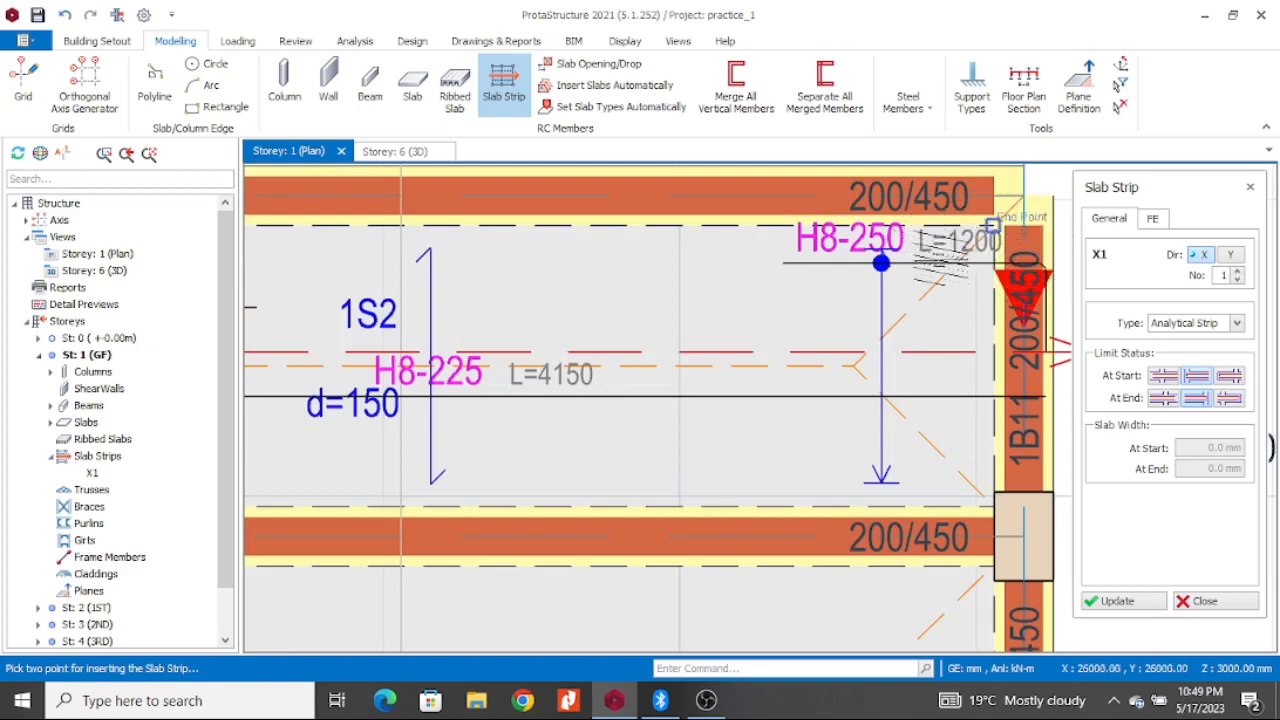
scroll(1000, 255, down, 1)
scroll(960, 300, down, 1)
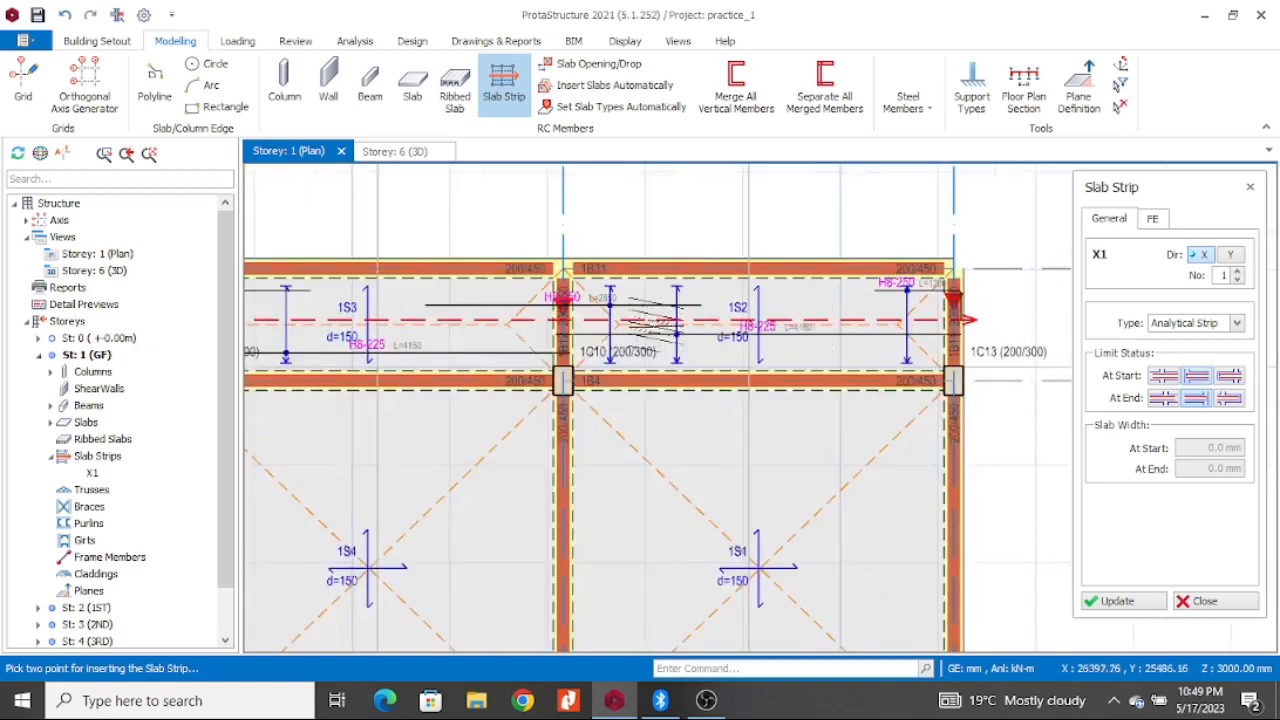
scroll(560, 305, up, 1)
scroll(620, 292, up, 2)
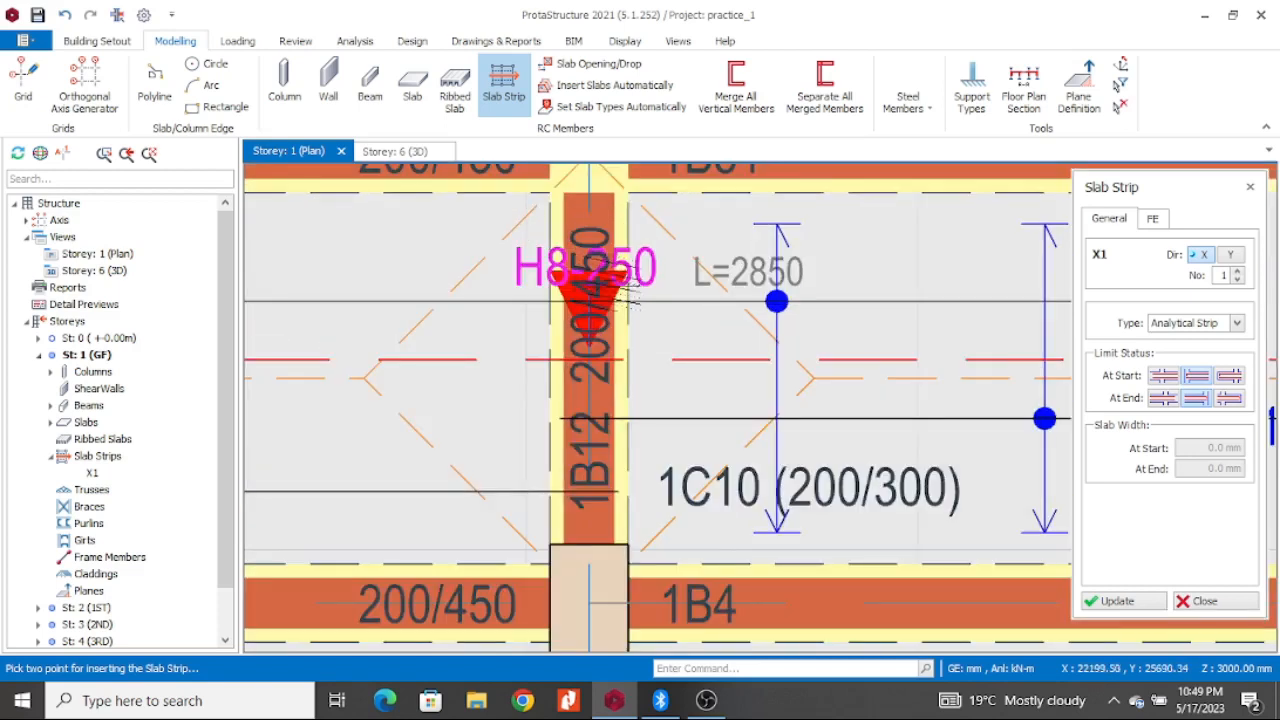
Step: Examine the bar marks, spacings and lengths along the slab strip between axes D and E, including slabs 1S3 and 1S6
scroll(628, 290, down, 1)
scroll(625, 287, down, 1)
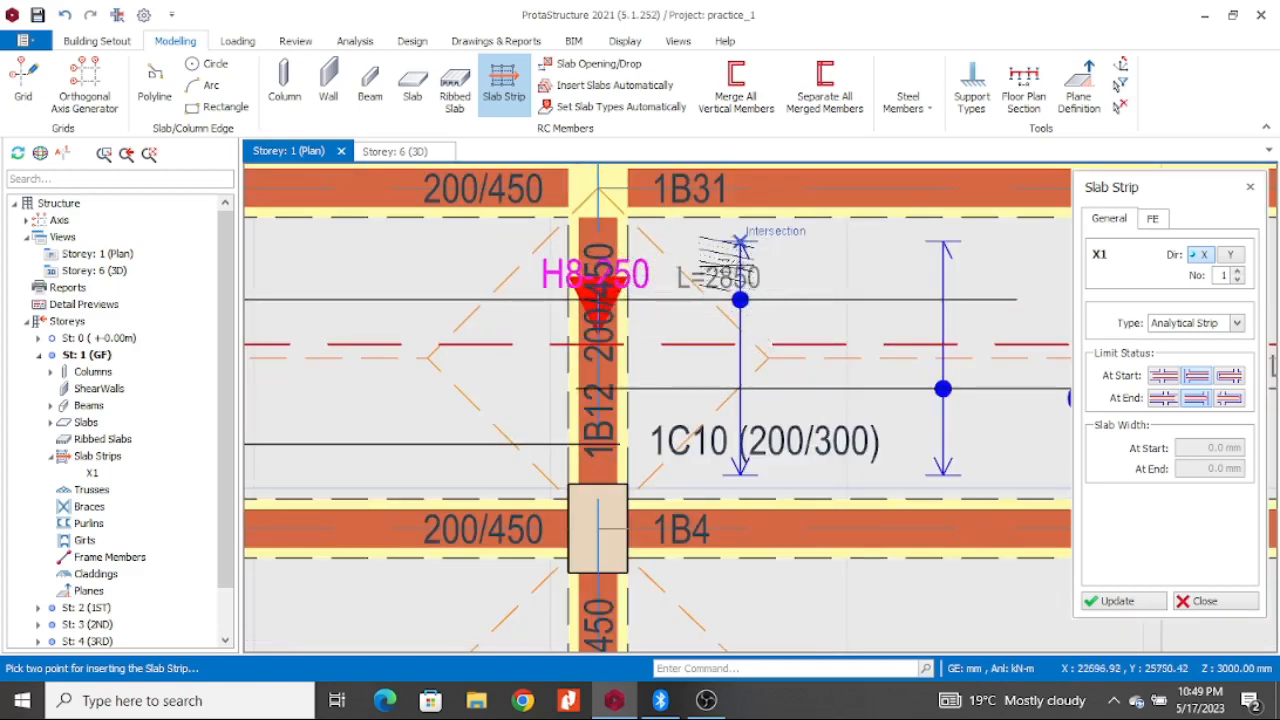
scroll(600, 290, down, 1)
scroll(470, 300, down, 1)
scroll(464, 300, up, 1)
scroll(464, 300, up, 2)
scroll(470, 305, down, 1)
scroll(470, 305, up, 1)
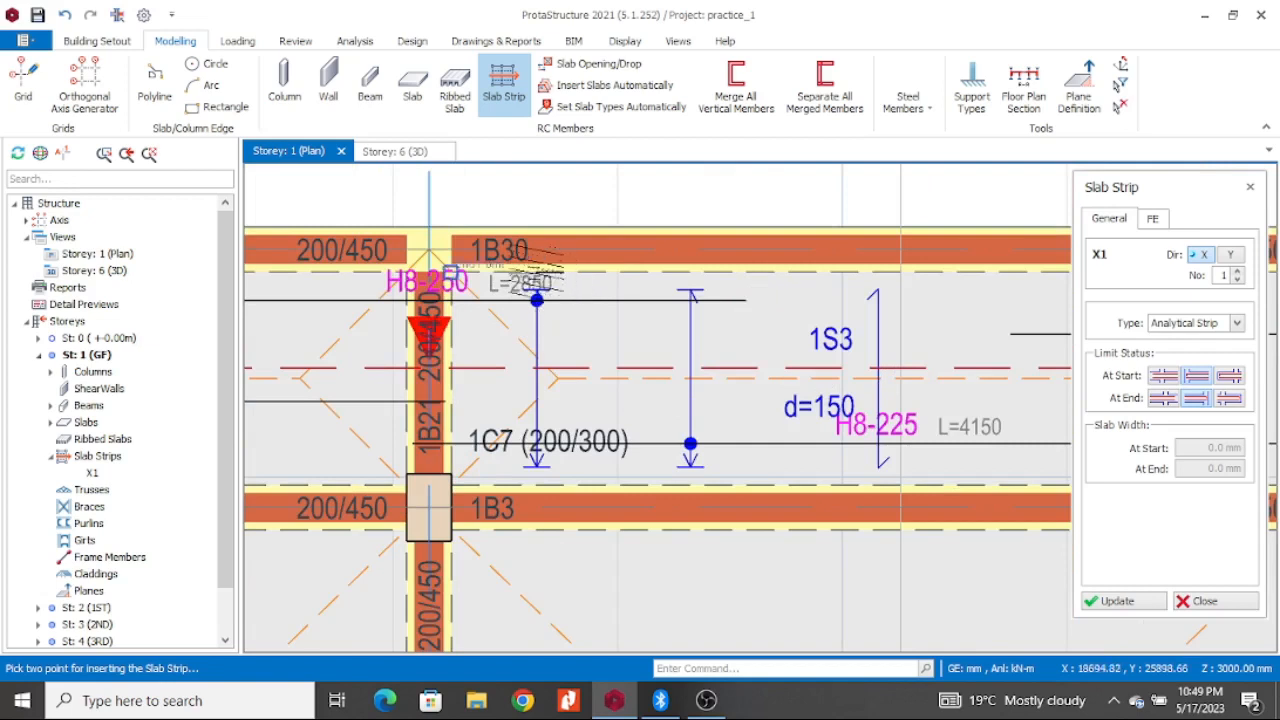
scroll(740, 320, down, 2)
scroll(395, 360, up, 2)
scroll(750, 380, down, 2)
scroll(380, 368, up, 2)
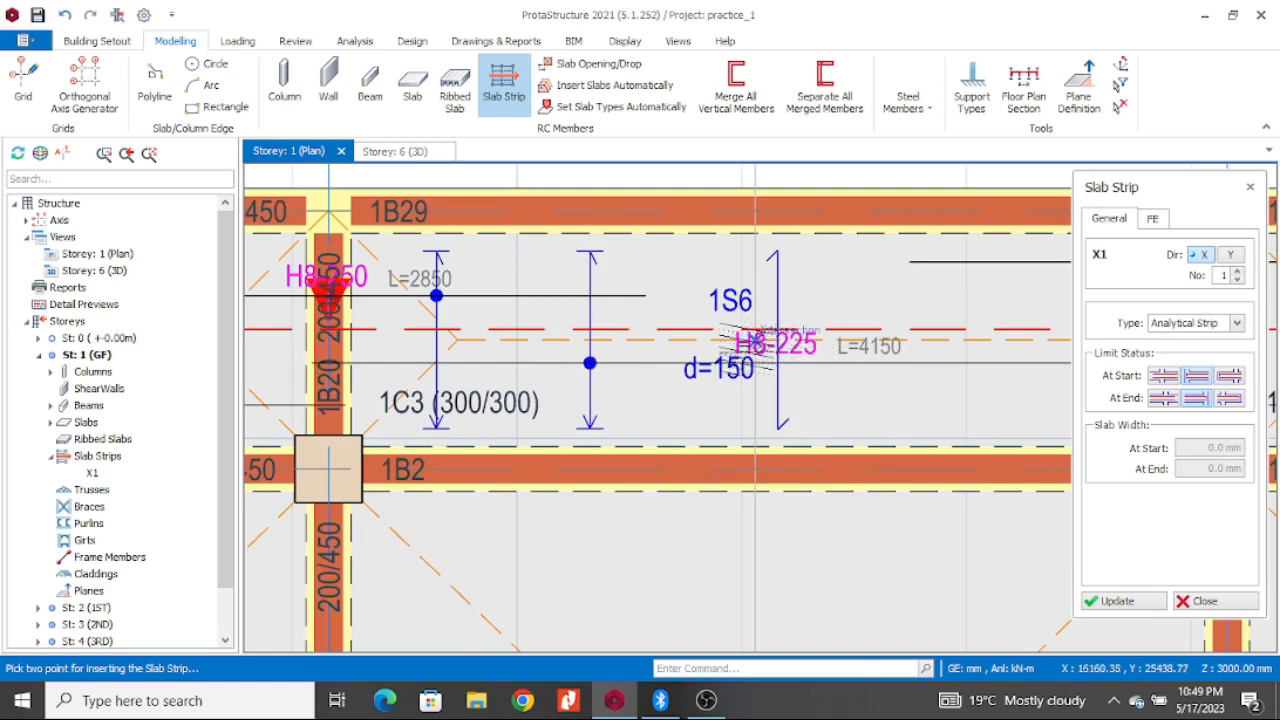
scroll(740, 345, down, 3)
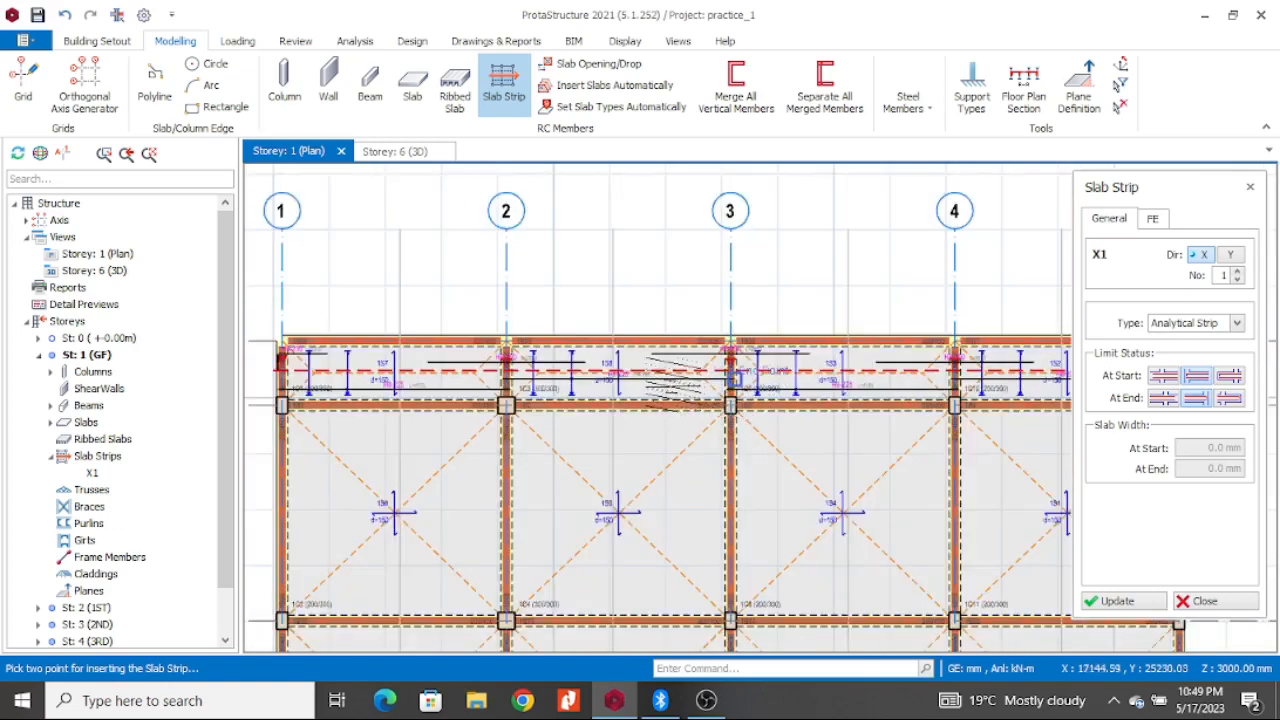
Step: Insert an X-direction analytical strip about 17000 mm long through the slabs between axes C and D, from before axis 1 past axis 5
scroll(690, 385, down, 3)
scroll(560, 410, up, 1)
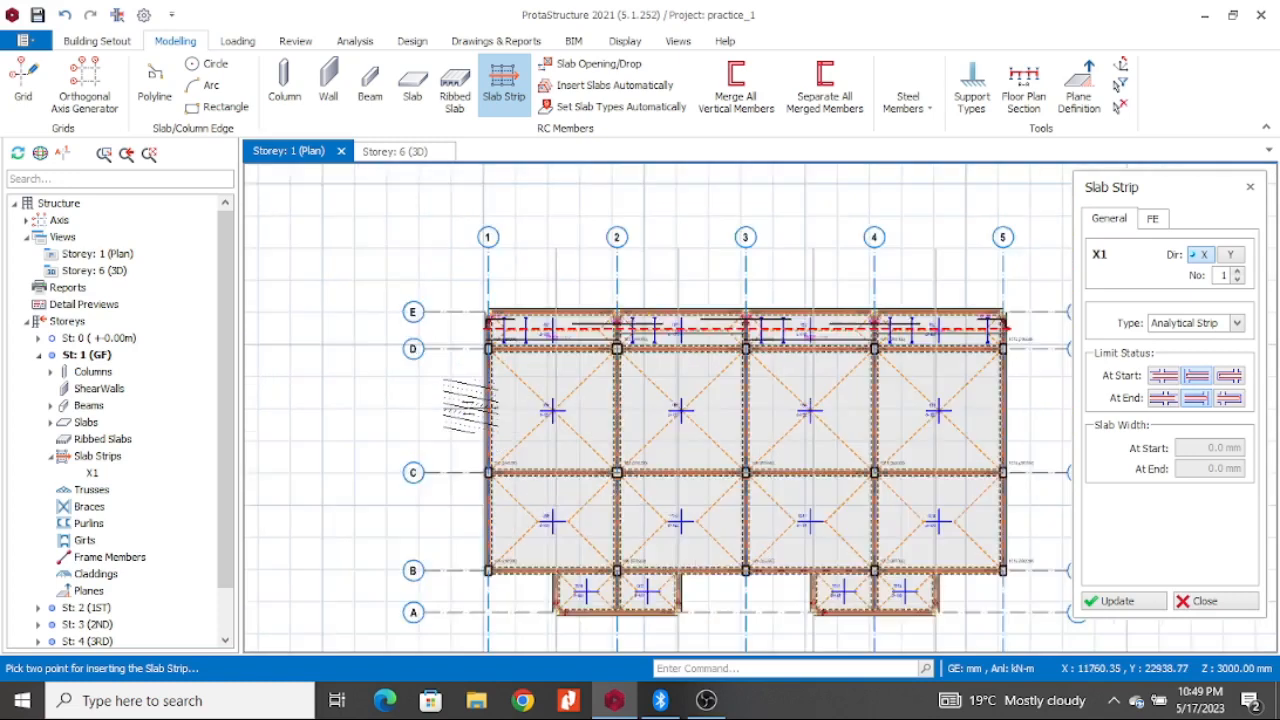
scroll(467, 405, up, 1)
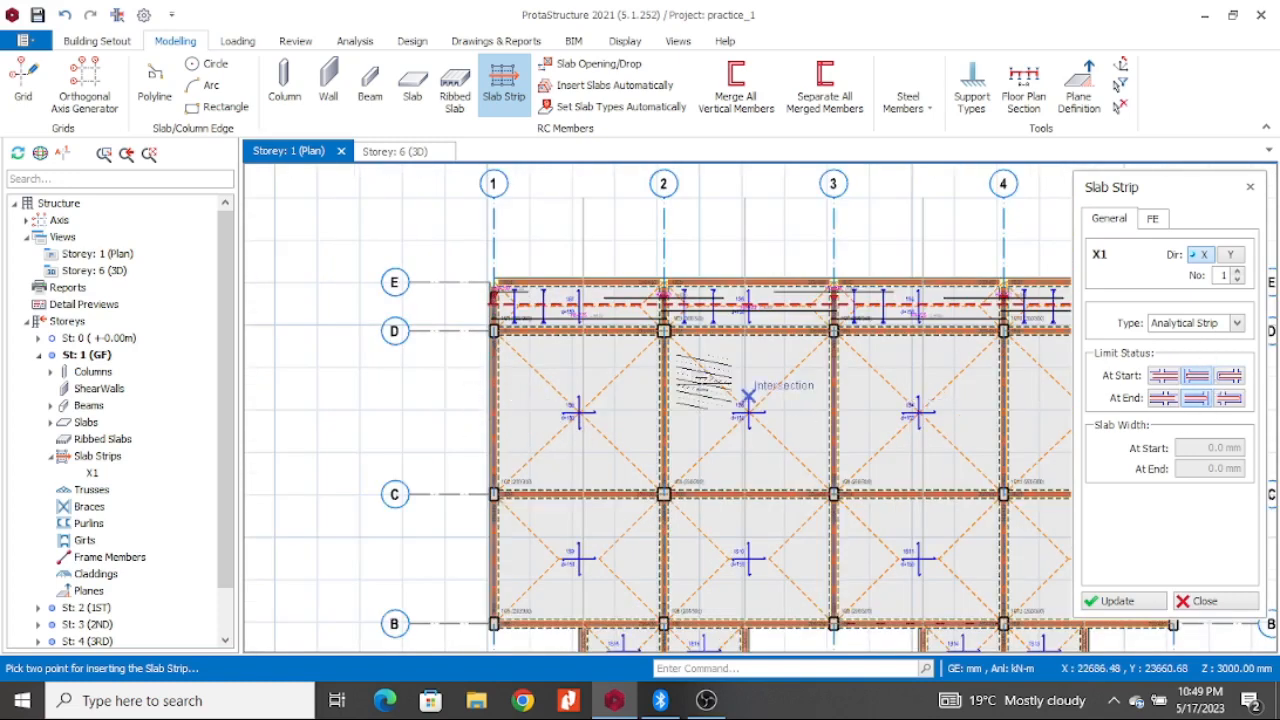
click(478, 411)
scroll(584, 448, down, 2)
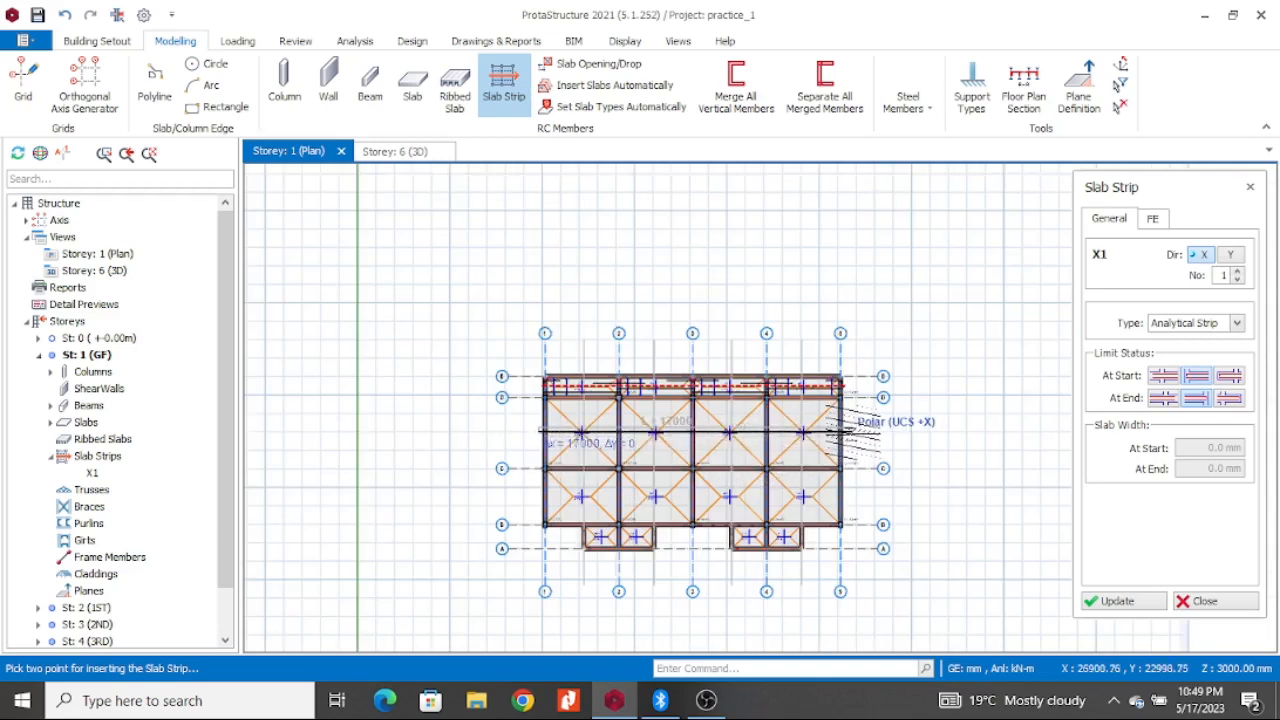
click(840, 432)
Step: Insert an X-direction analytical strip about 16600 mm long through the slabs between axes B and C, from axis 1 past axis 5
scroll(545, 525, up, 1)
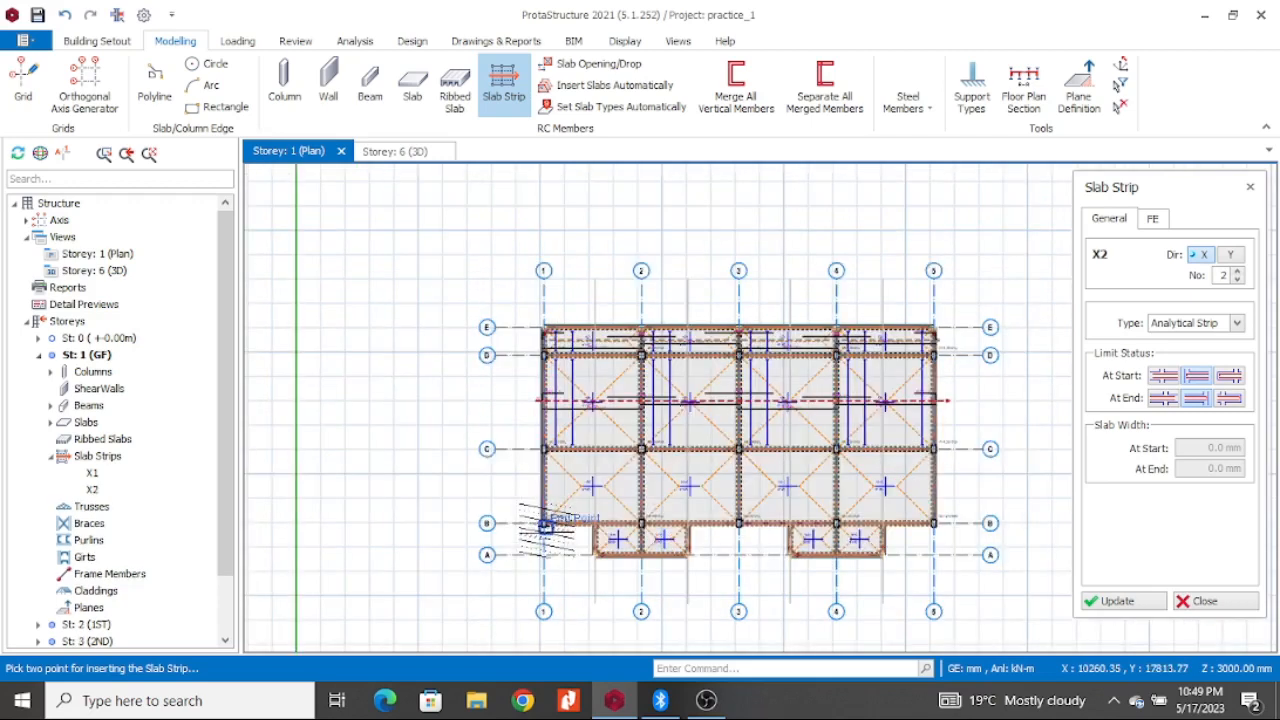
click(545, 487)
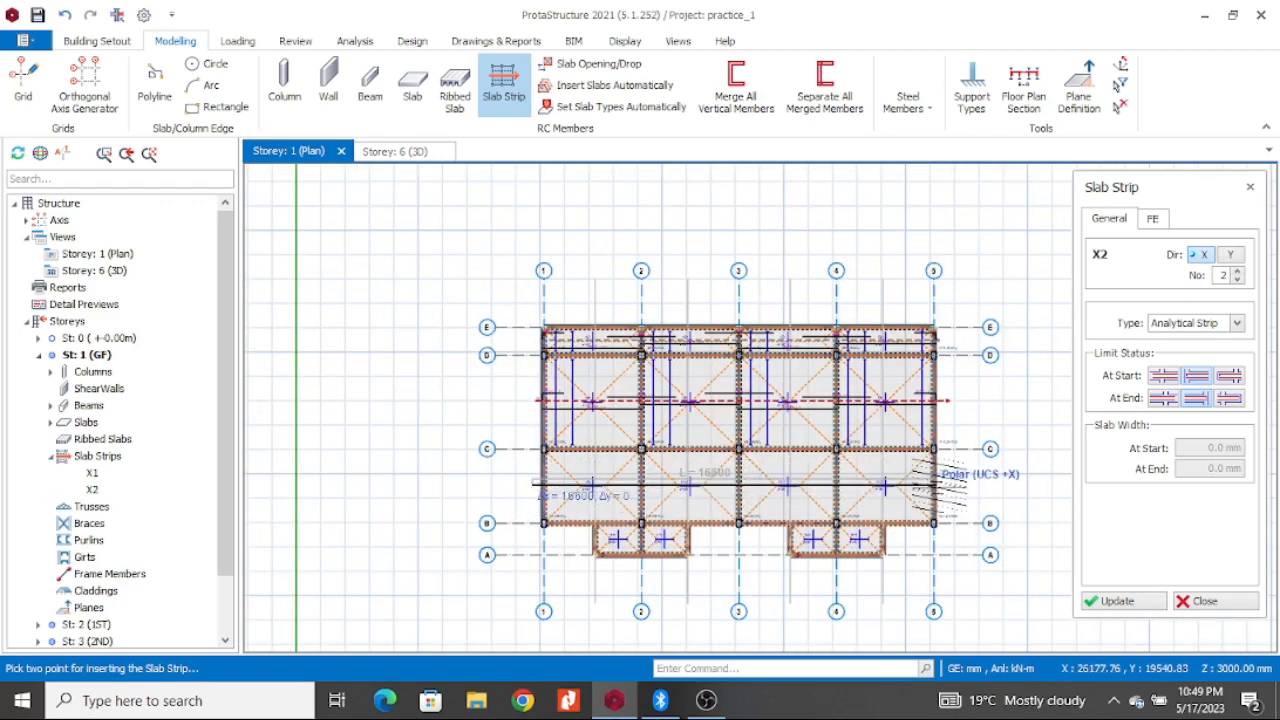
click(947, 484)
Step: Insert an X-direction analytical strip through the projecting slabs 1S16 and 1S15 between axes A and B
scroll(655, 564, up, 3)
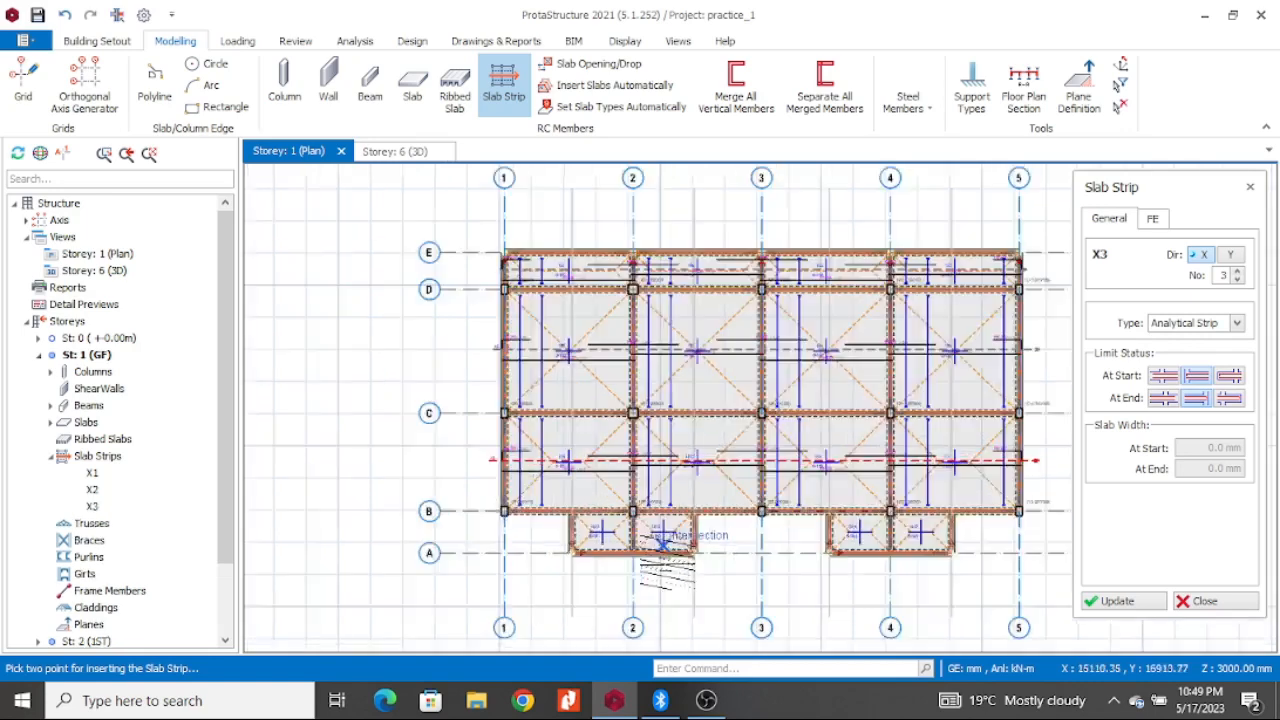
click(391, 446)
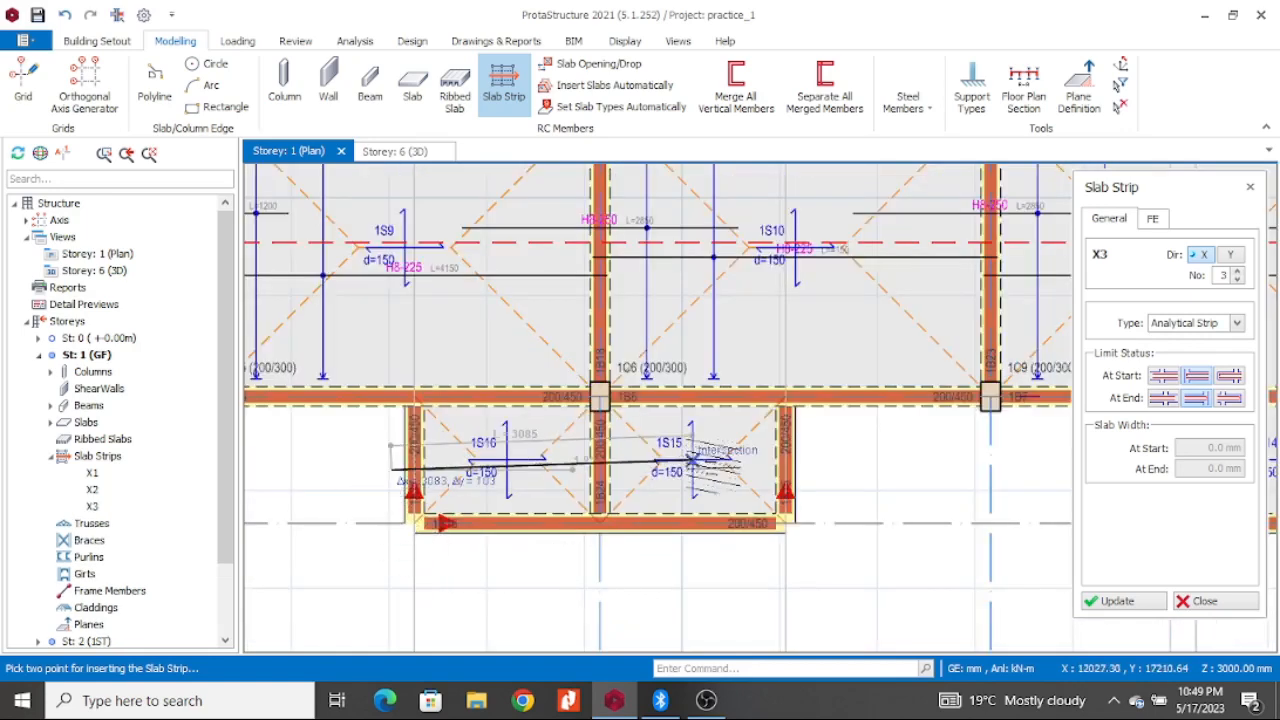
click(790, 462)
Step: Insert an X-direction analytical strip through the two projecting slabs on either side of axis 4 between axes A and B
scroll(790, 462, down, 3)
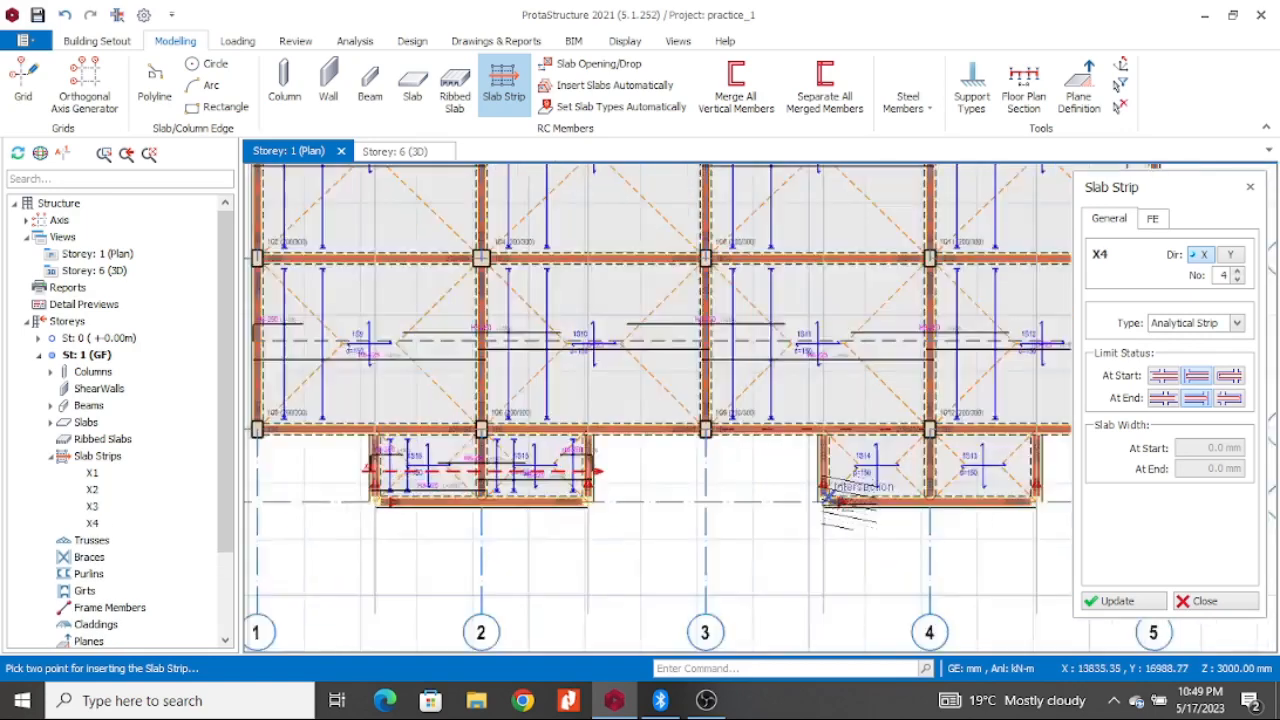
scroll(790, 462, up, 1)
scroll(790, 462, down, 2)
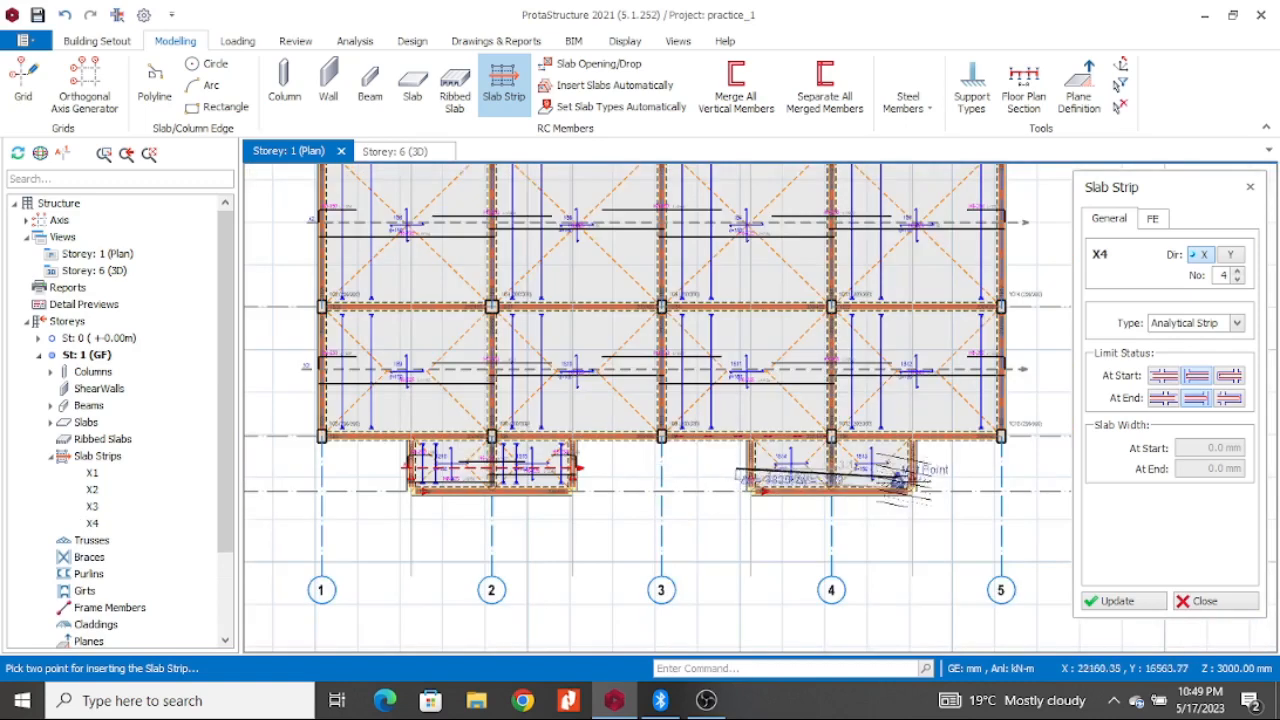
click(955, 484)
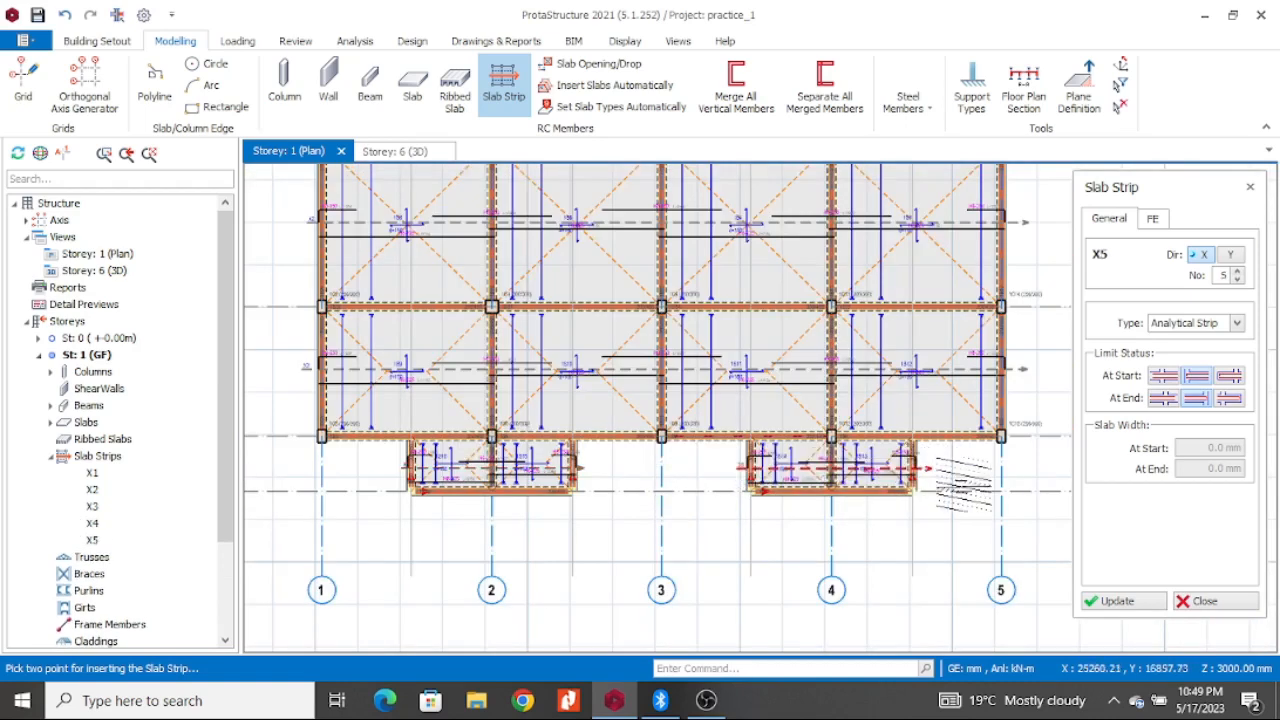
Step: Switch the slab strip direction to Y and insert a strip between axes 1 and 2, running from beyond axis E past axis B
scroll(890, 480, down, 2)
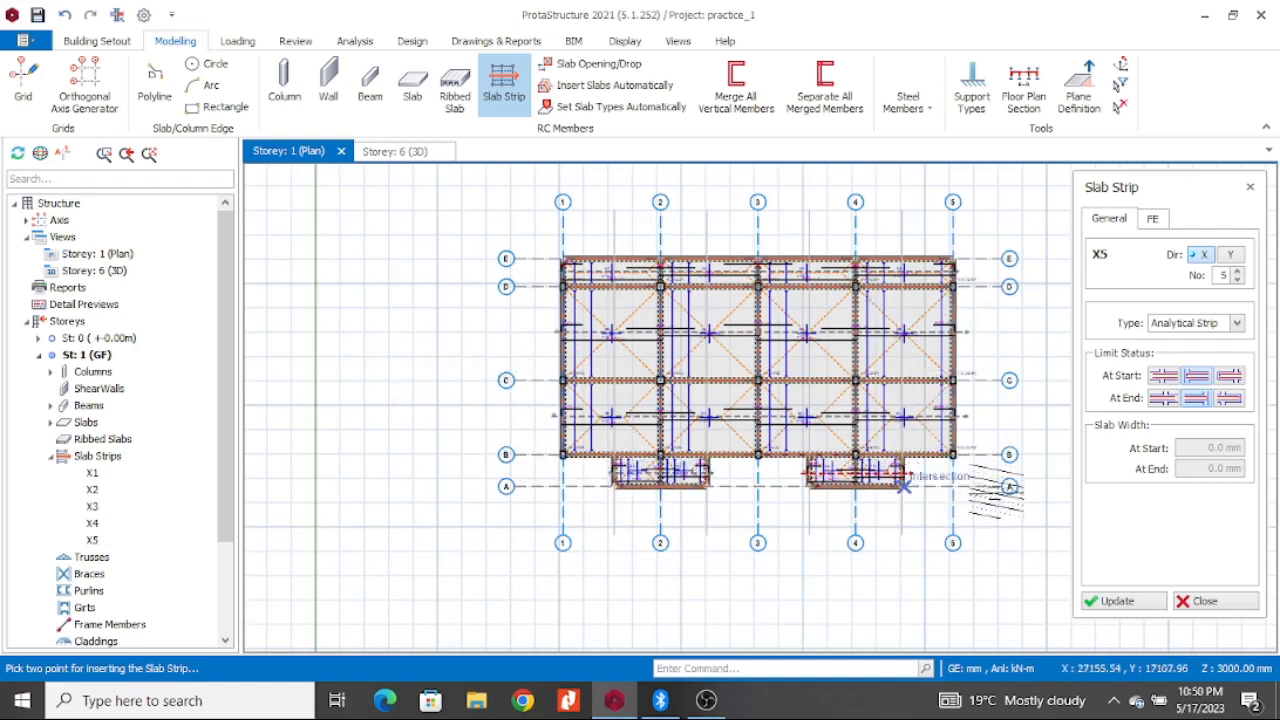
click(1233, 256)
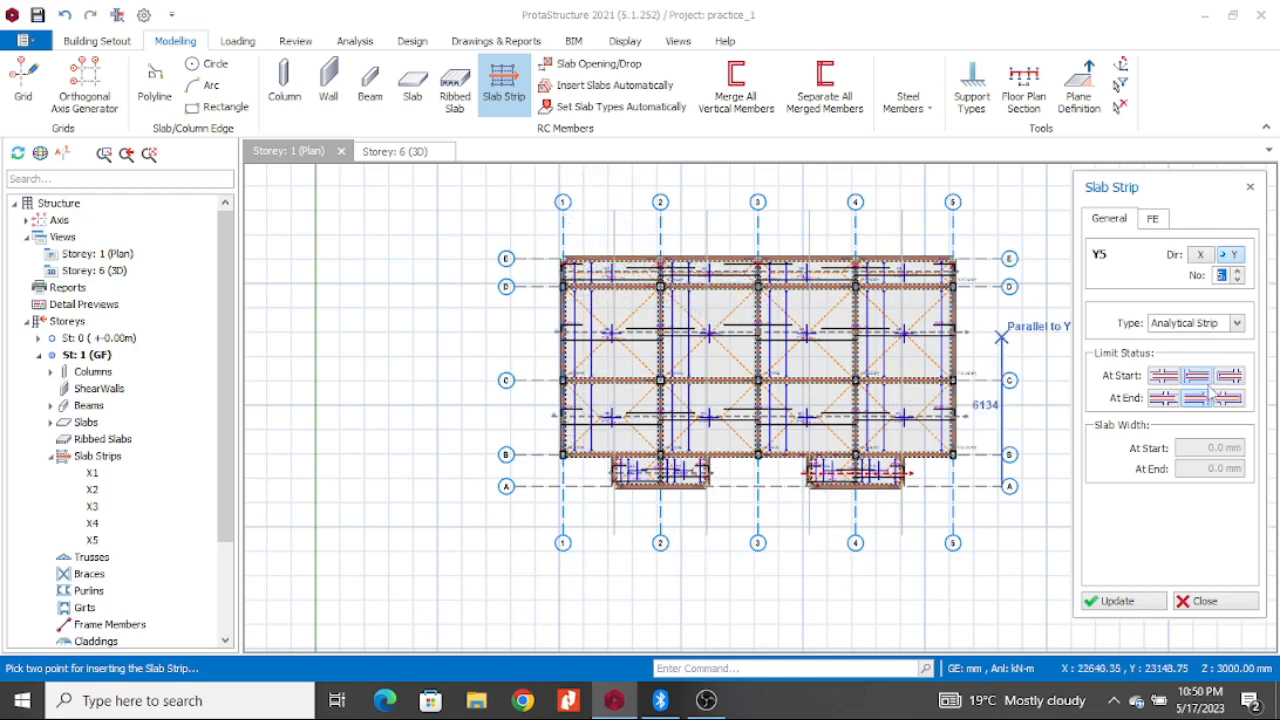
scroll(569, 274, up, 2)
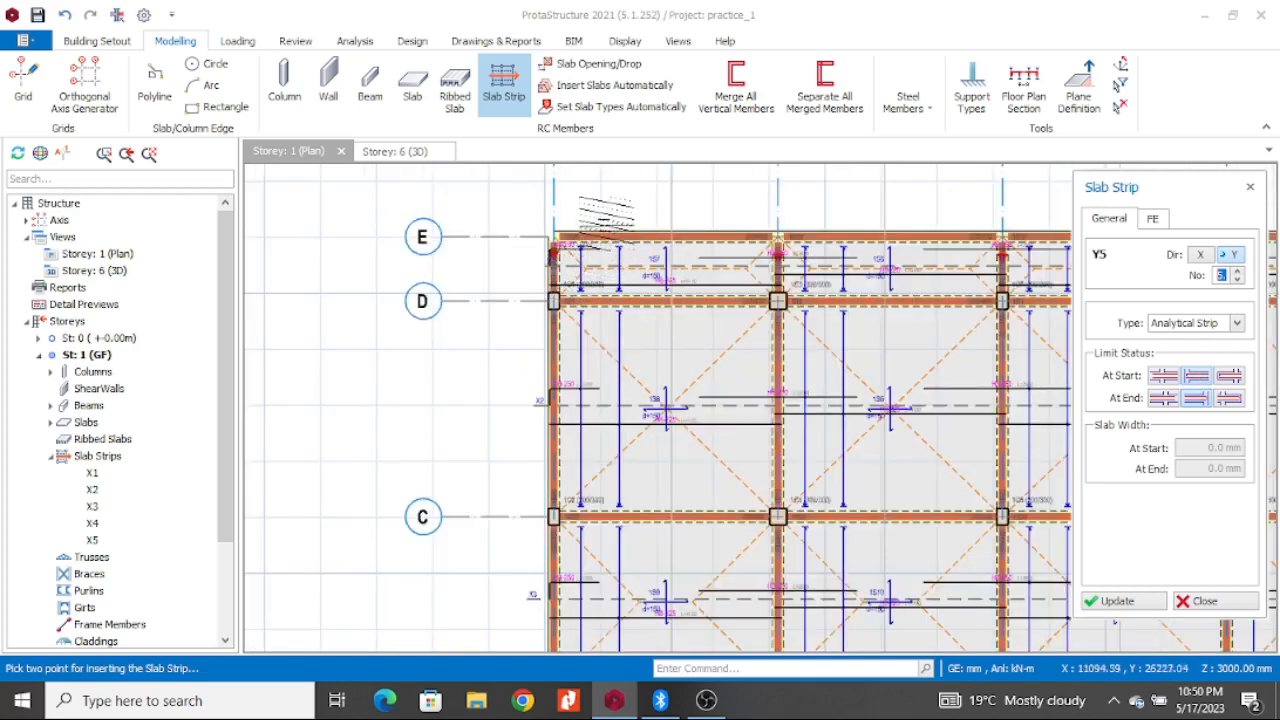
scroll(577, 349, down, 3)
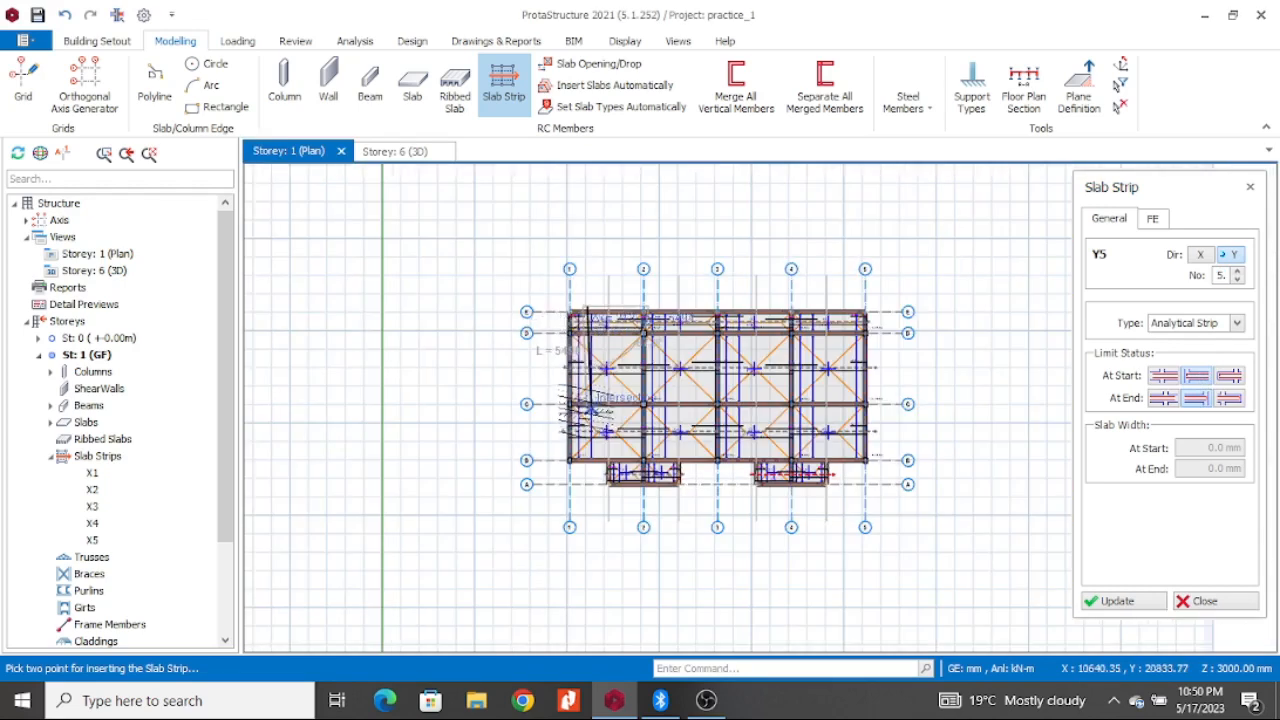
scroll(585, 465, up, 3)
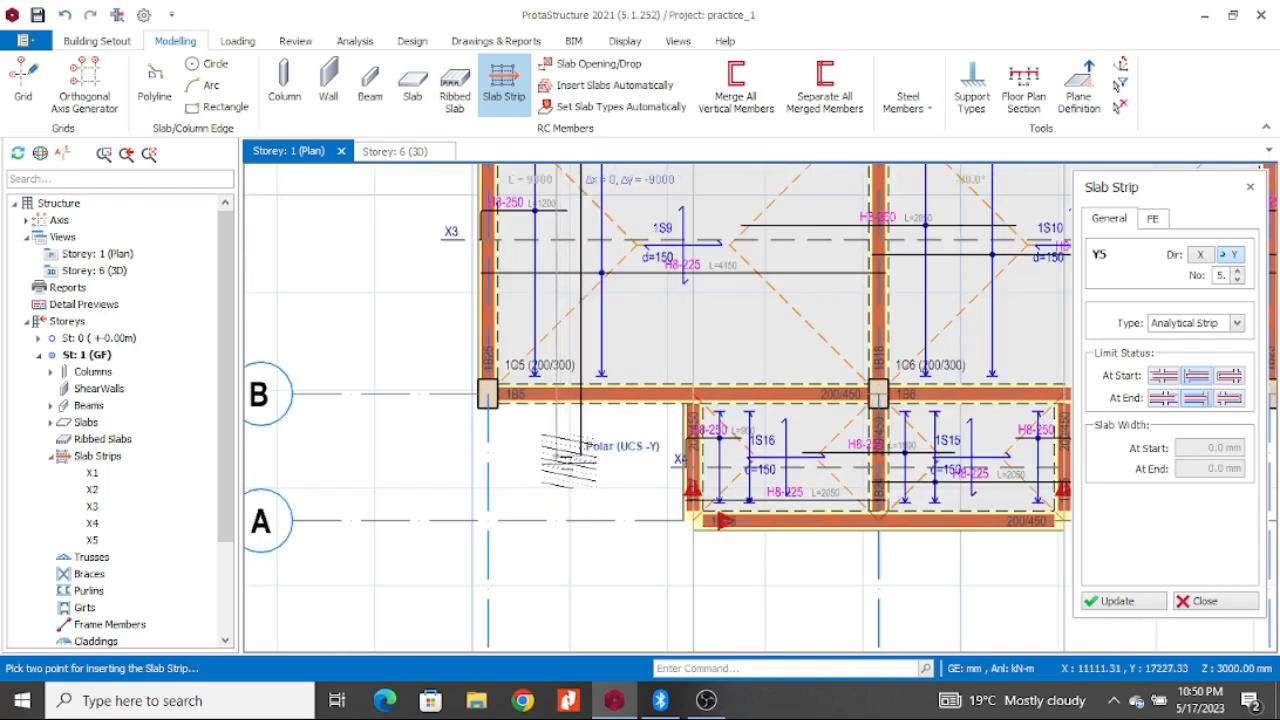
click(585, 435)
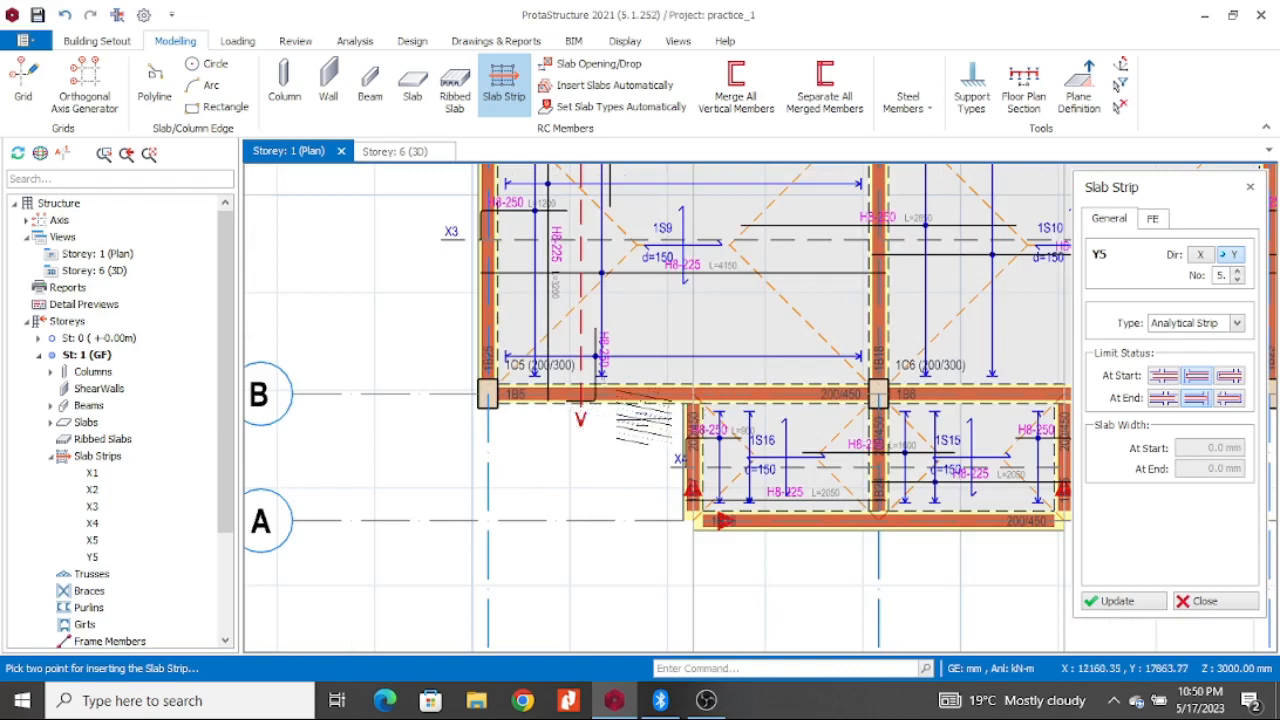
Step: Insert a Y-direction analytical strip between axes 2 and 3, close to axis 3, running from beyond axis E past axis B
scroll(580, 425, down, 5)
scroll(699, 274, up, 3)
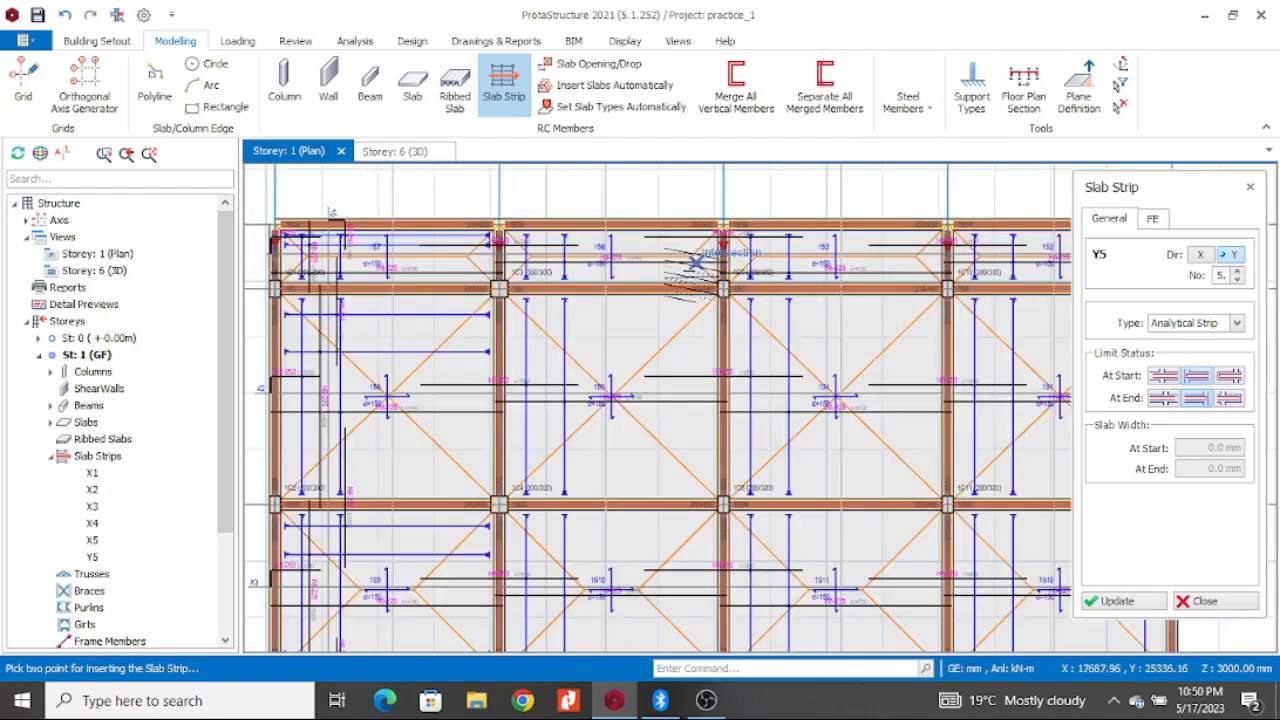
click(670, 205)
scroll(686, 334, down, 3)
scroll(672, 525, up, 4)
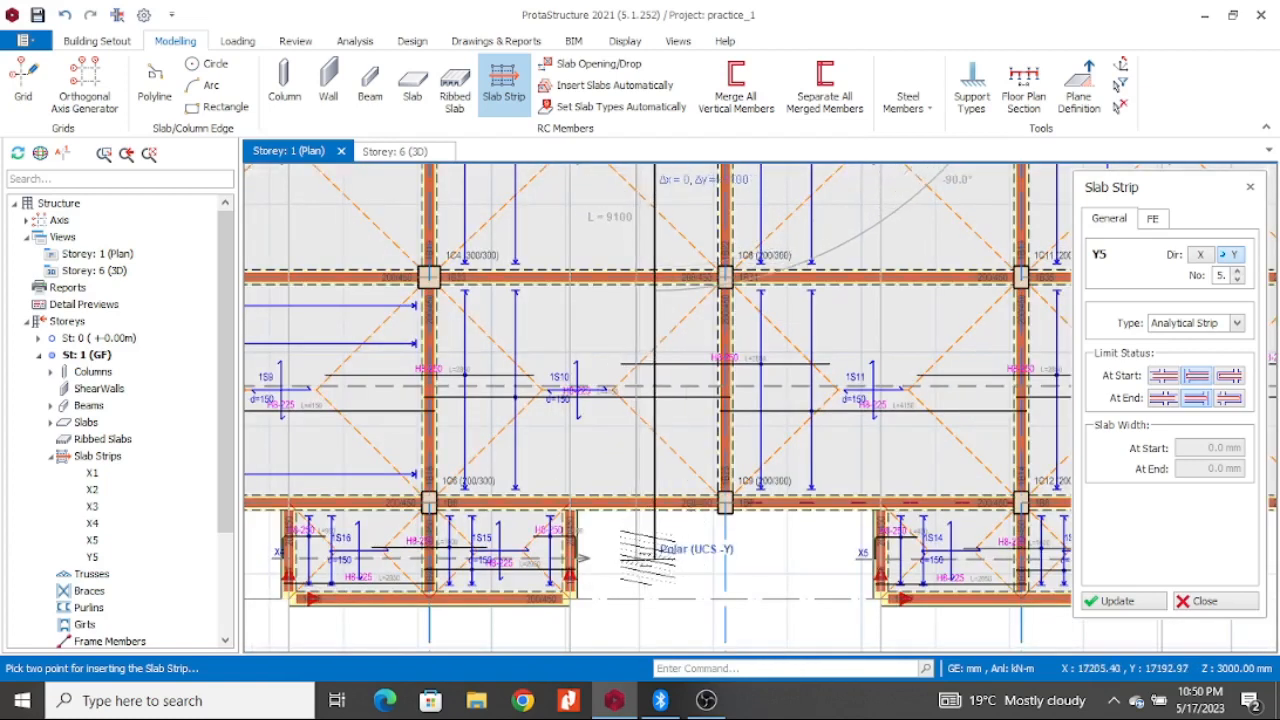
click(654, 522)
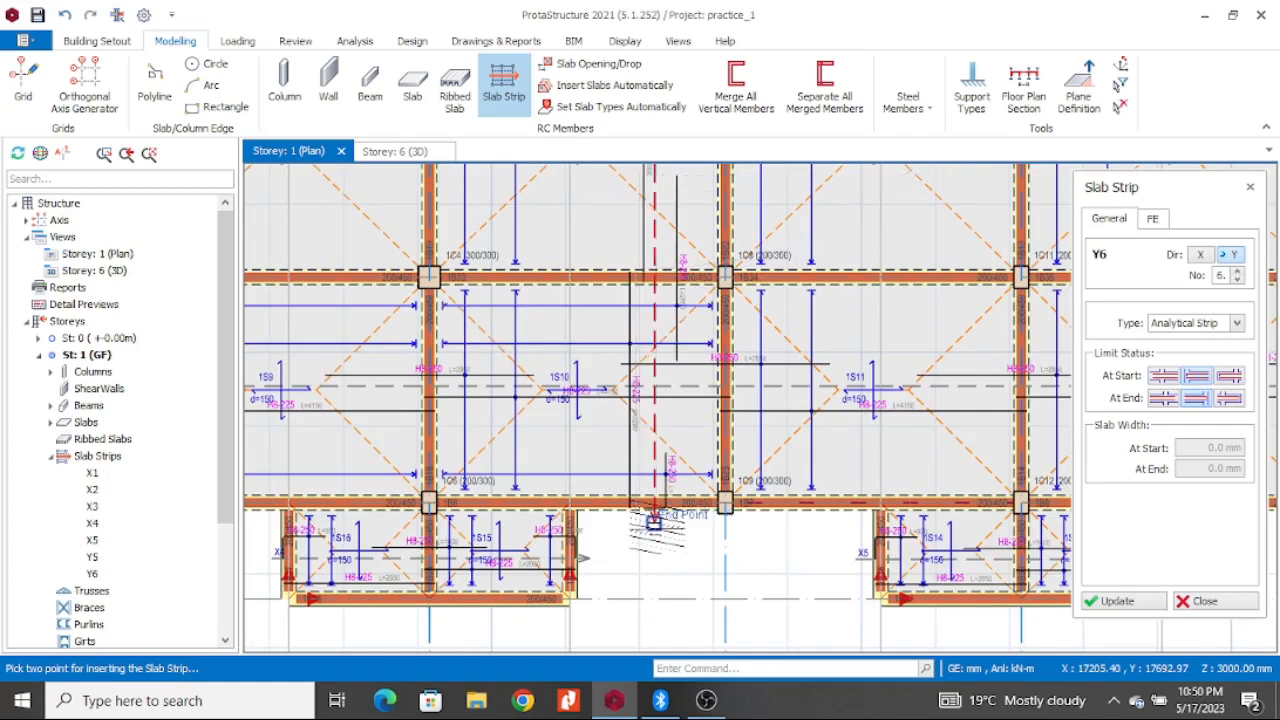
Step: Set the start limit status to its first option and insert a Y-direction strip through slab 1S16 from axis B past axis A
scroll(654, 522, down, 5)
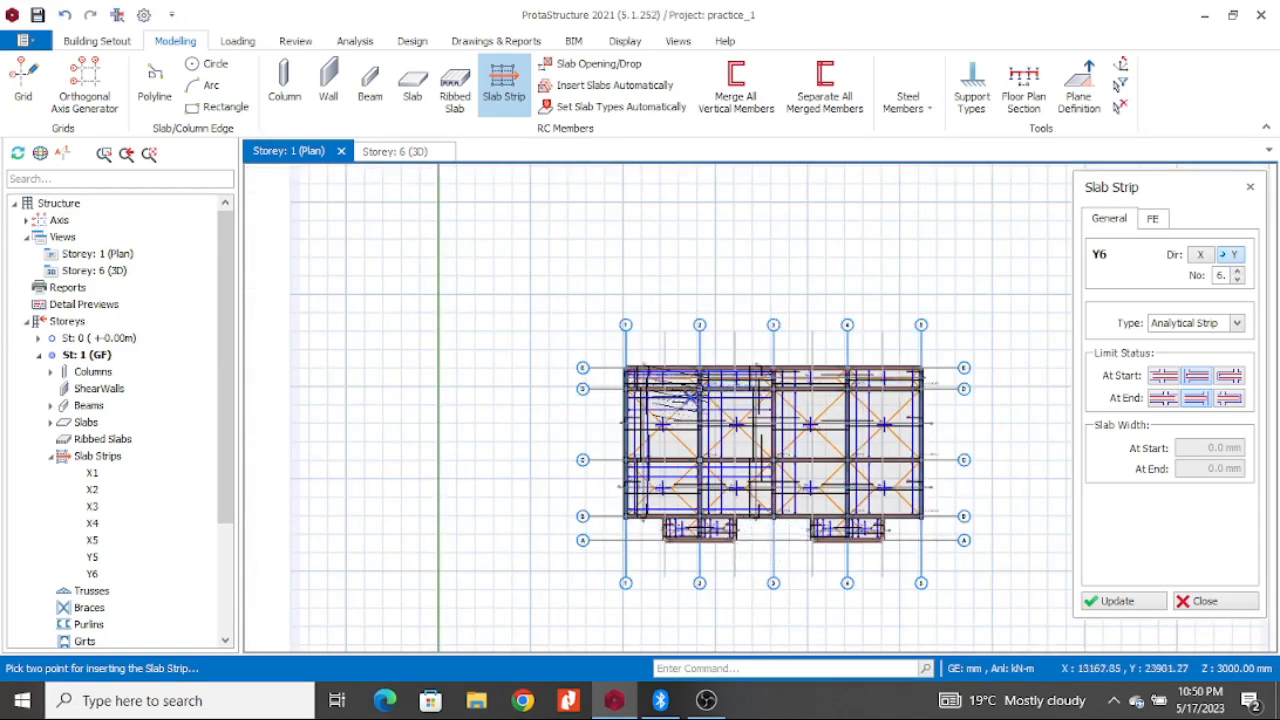
scroll(650, 480, up, 2)
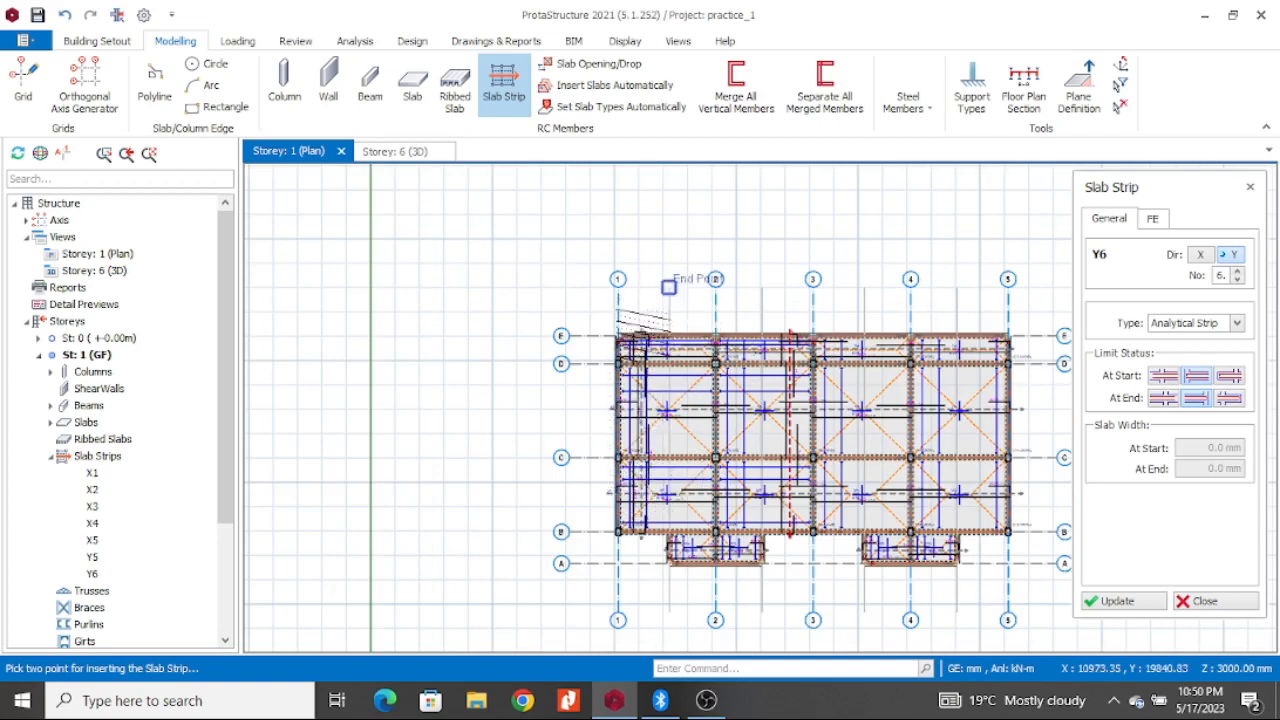
scroll(645, 452, up, 2)
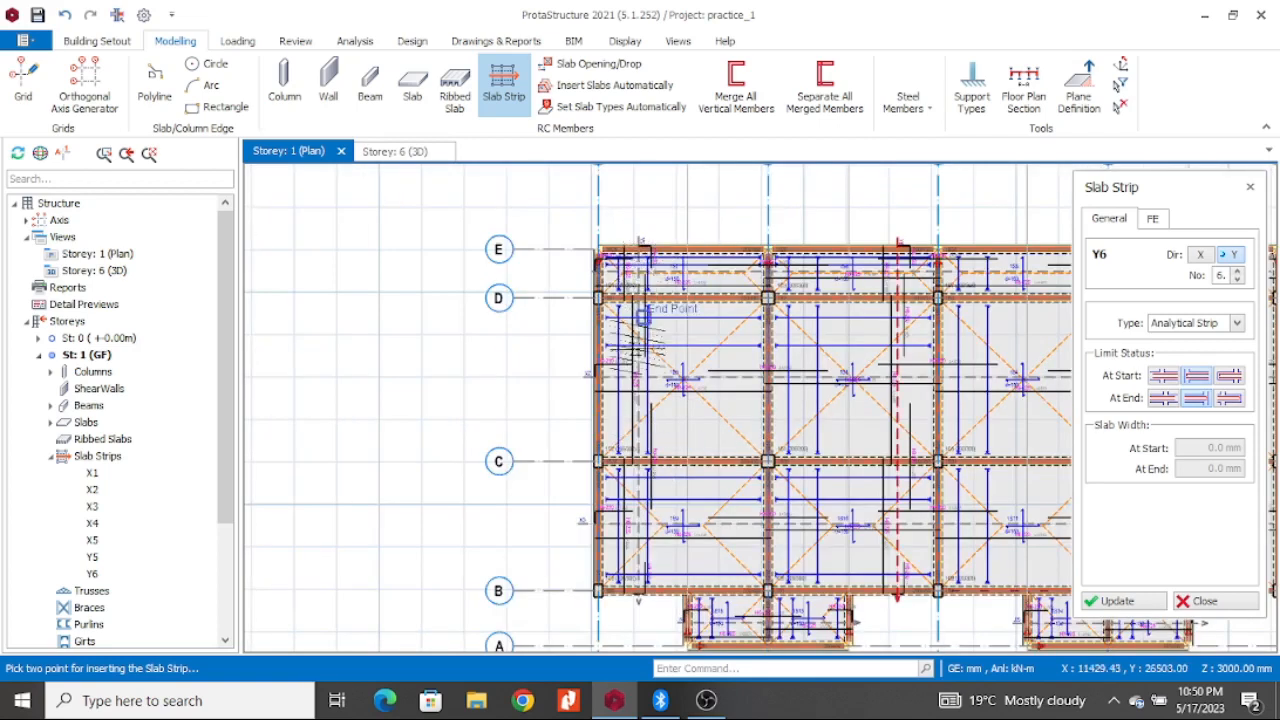
scroll(712, 447, down, 1)
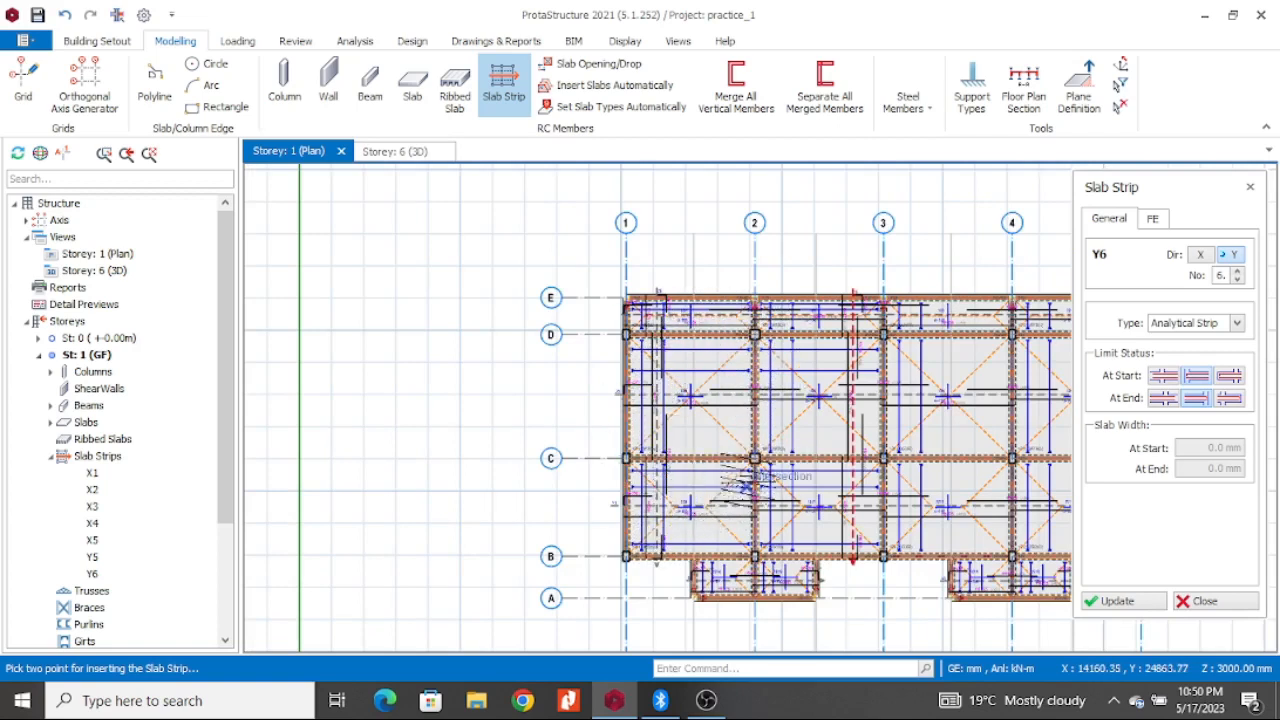
scroll(757, 596, up, 3)
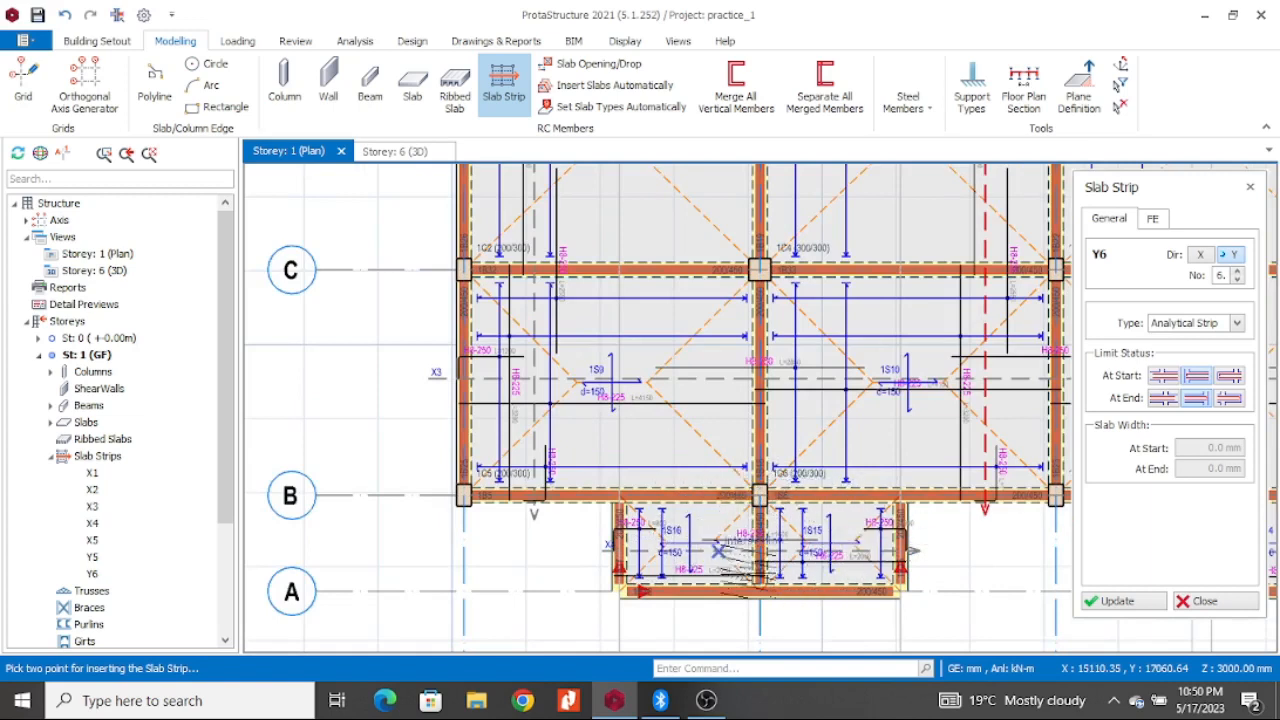
scroll(768, 532, down, 2)
scroll(745, 535, up, 1)
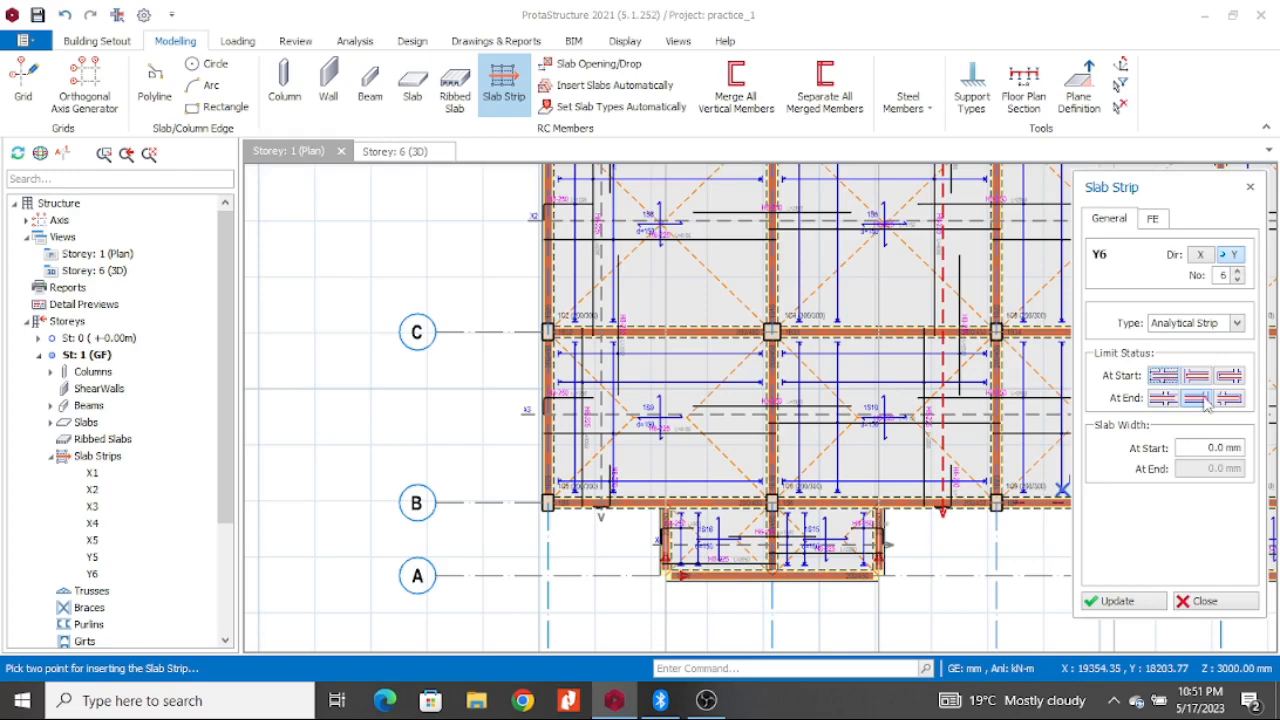
scroll(720, 545, up, 4)
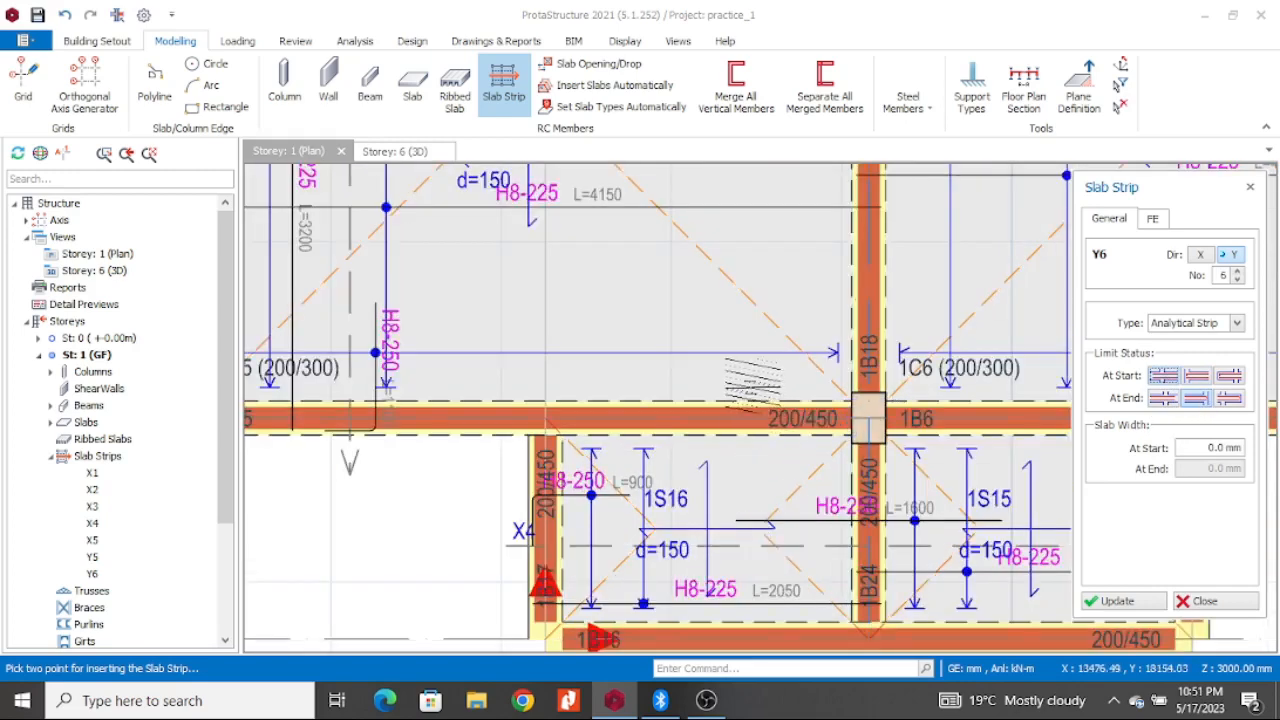
scroll(740, 470, down, 4)
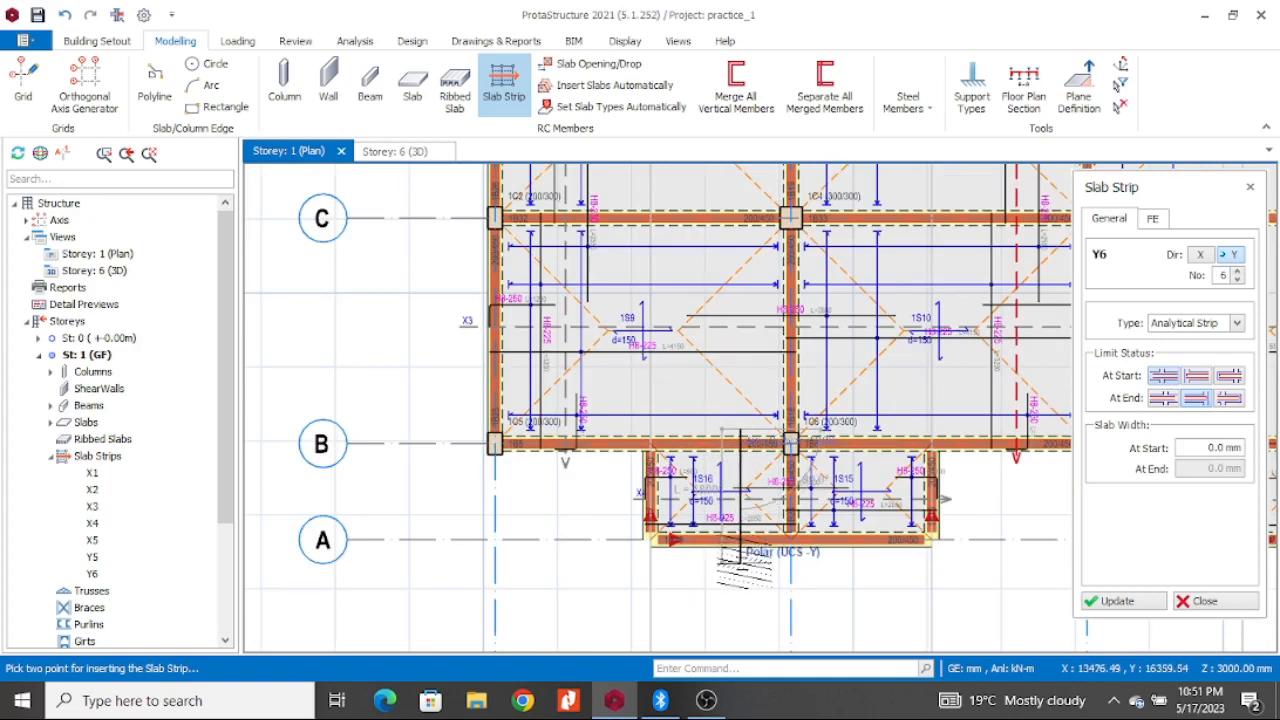
click(744, 568)
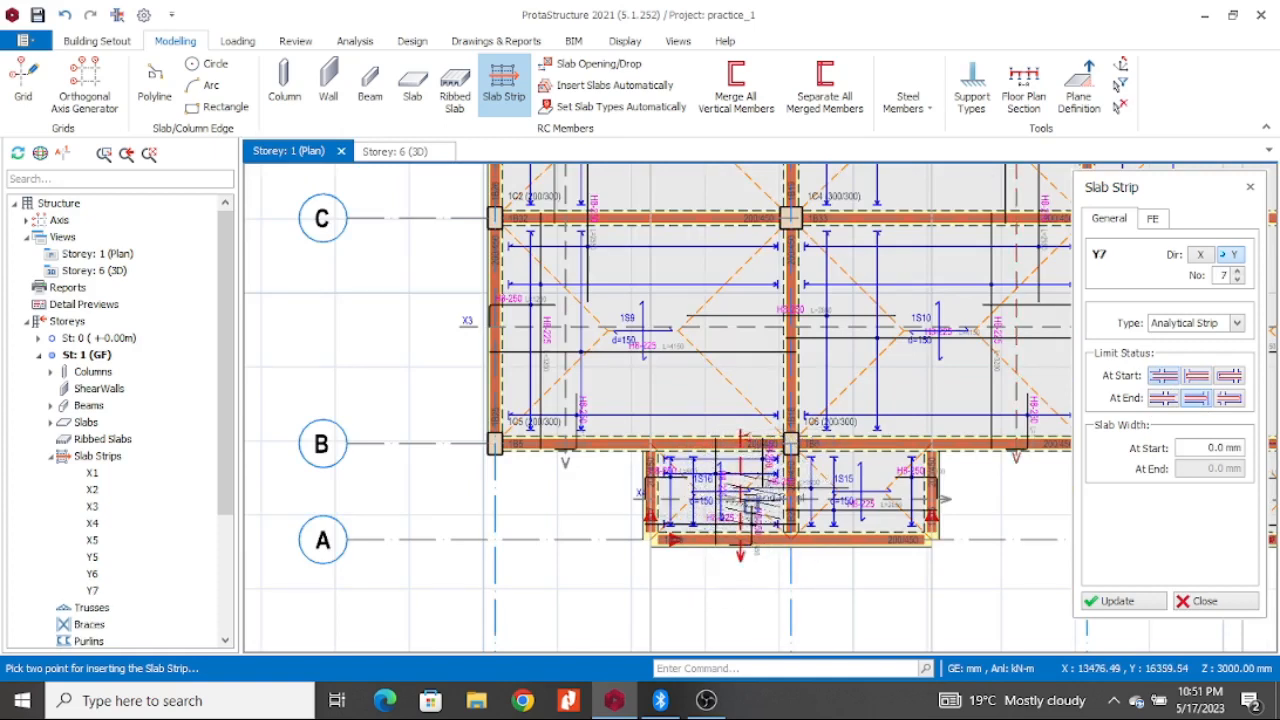
Step: Insert a Y-direction analytical strip through slab 1S15, from the beam on axis B past axis A
scroll(872, 430, up, 2)
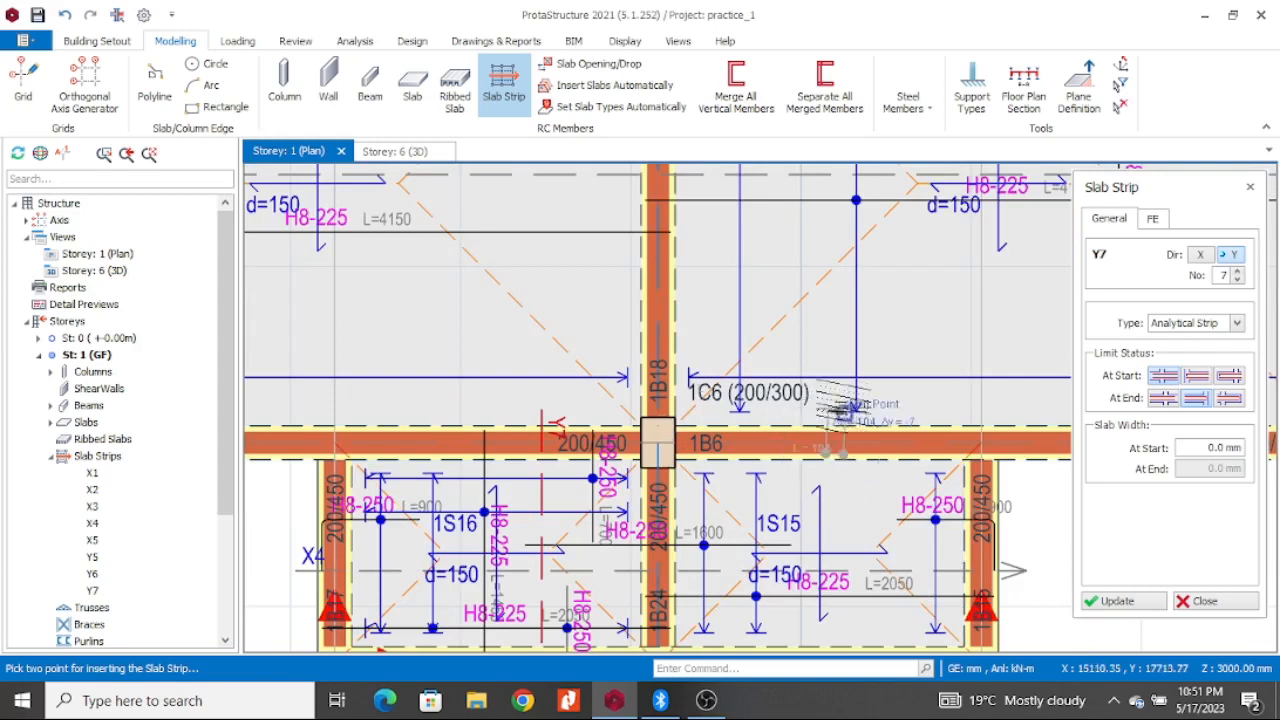
scroll(840, 478, down, 1)
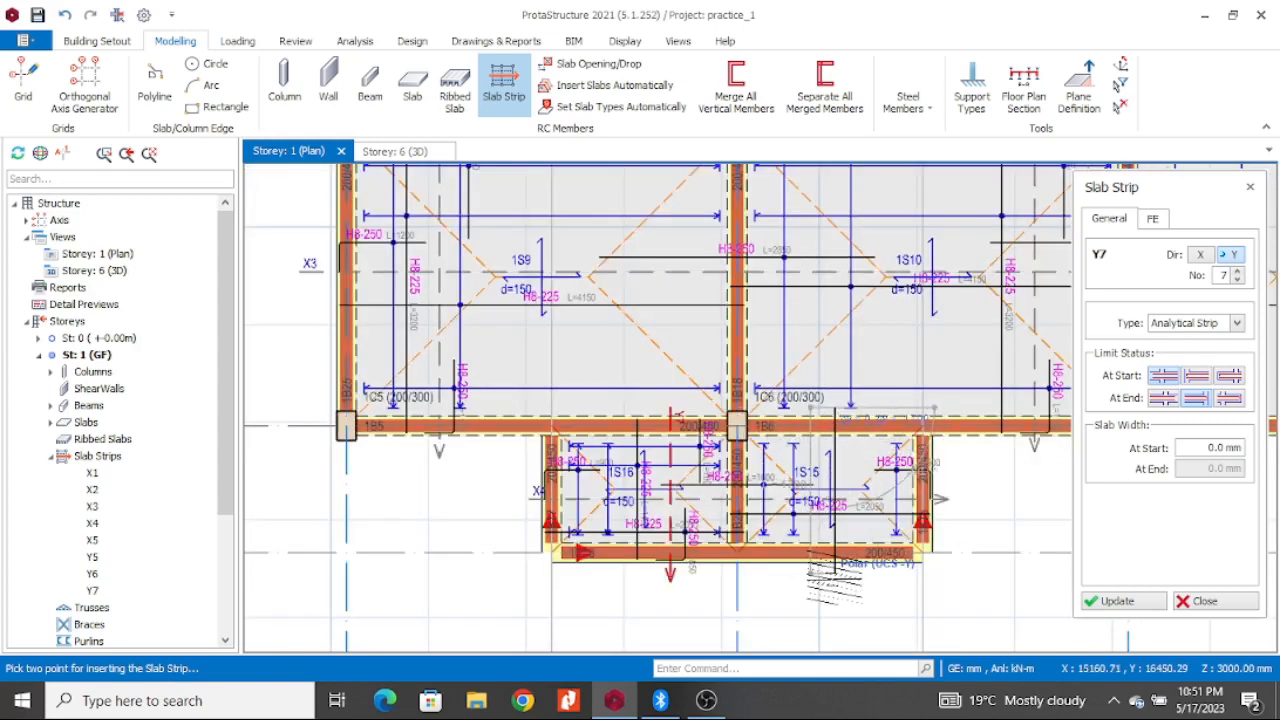
click(843, 585)
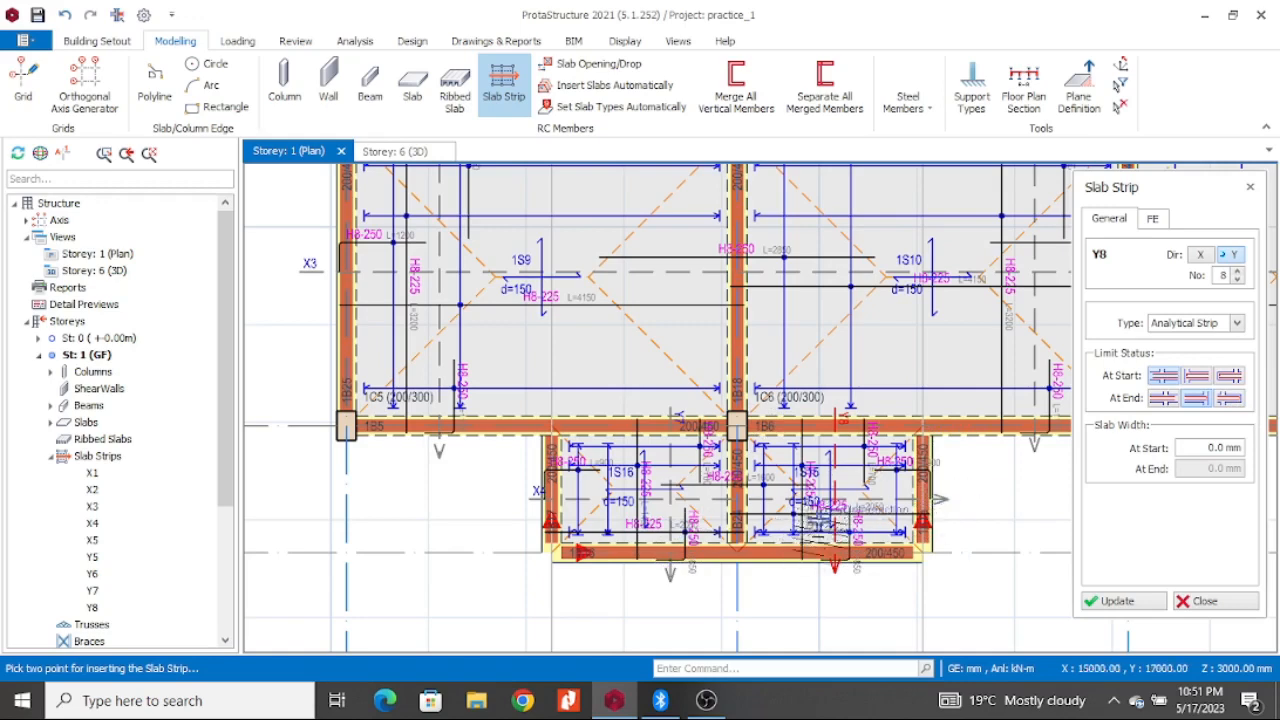
Step: Insert a Y-direction analytical strip between axes 3 and 4, running from beyond axis E to just past axis B
scroll(482, 566, down, 7)
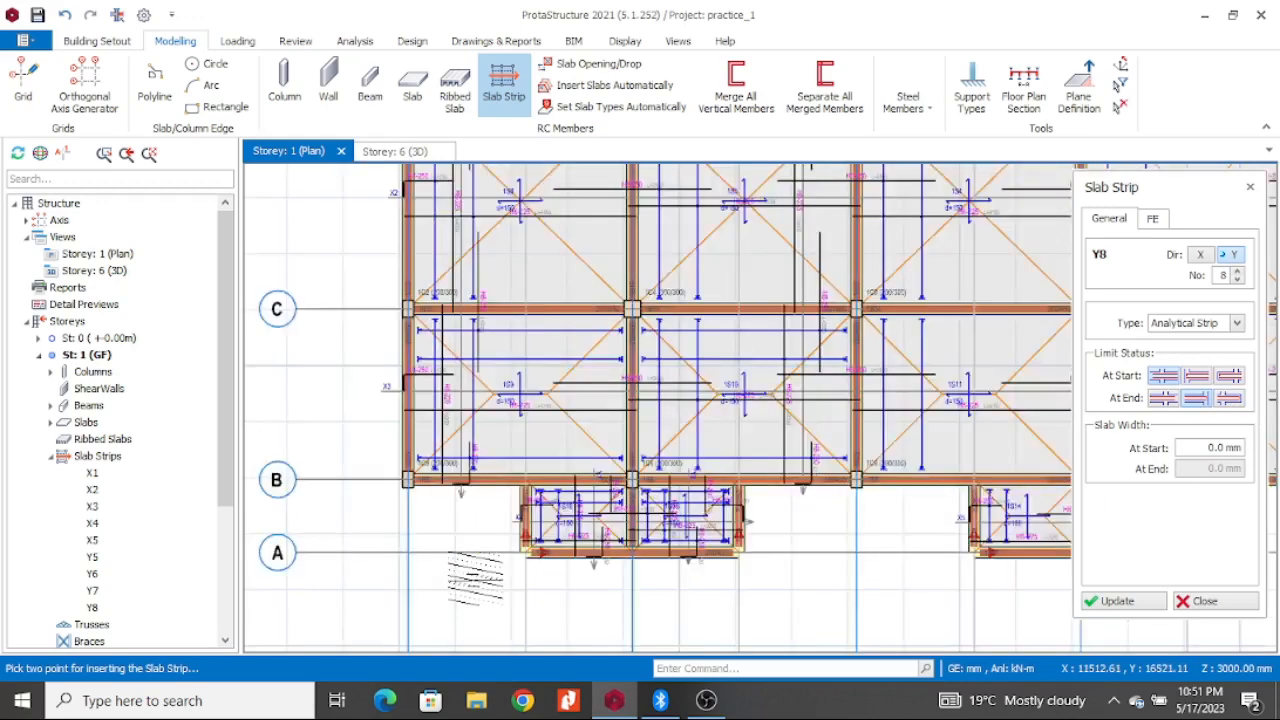
scroll(587, 478, up, 6)
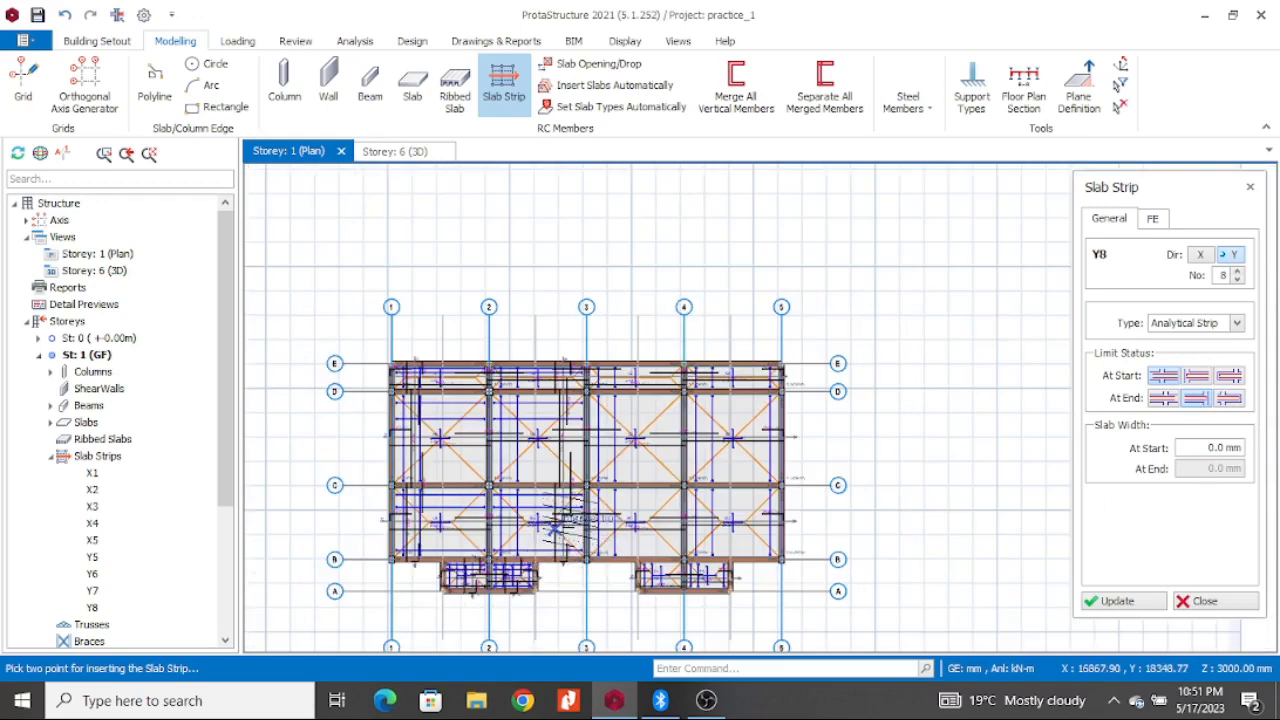
scroll(625, 305, down, 3)
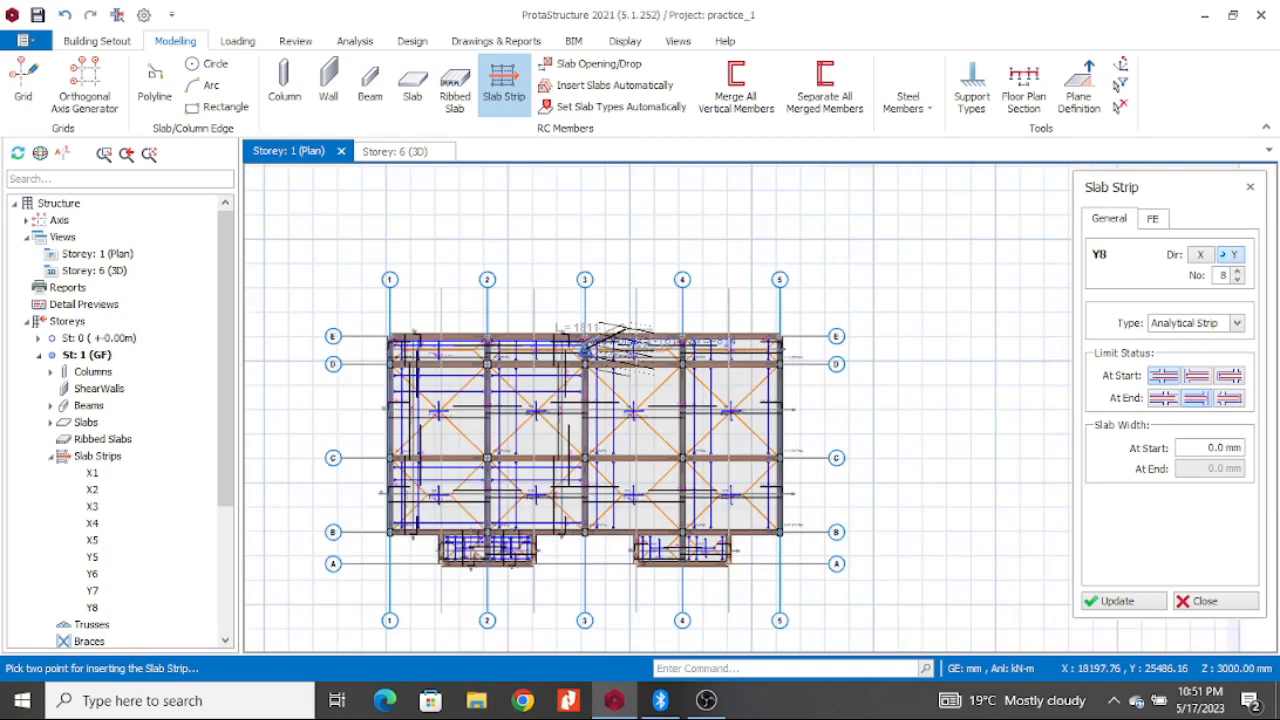
scroll(617, 568, up, 4)
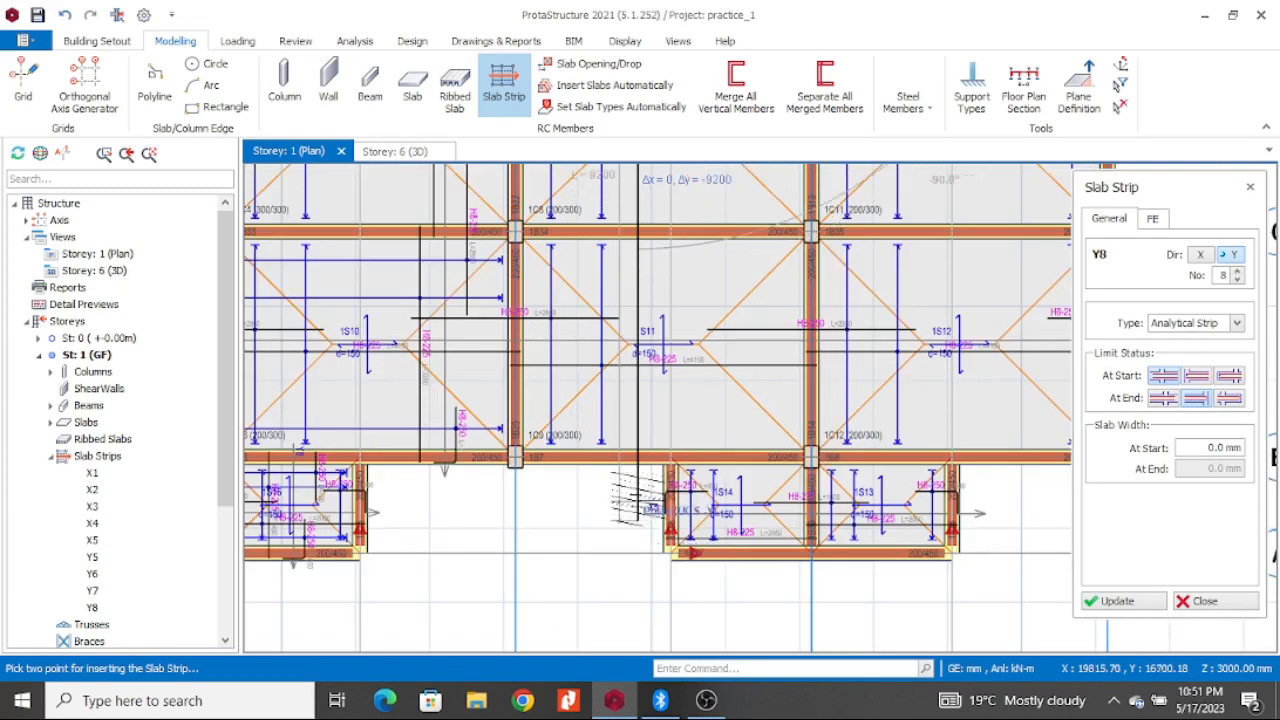
click(640, 481)
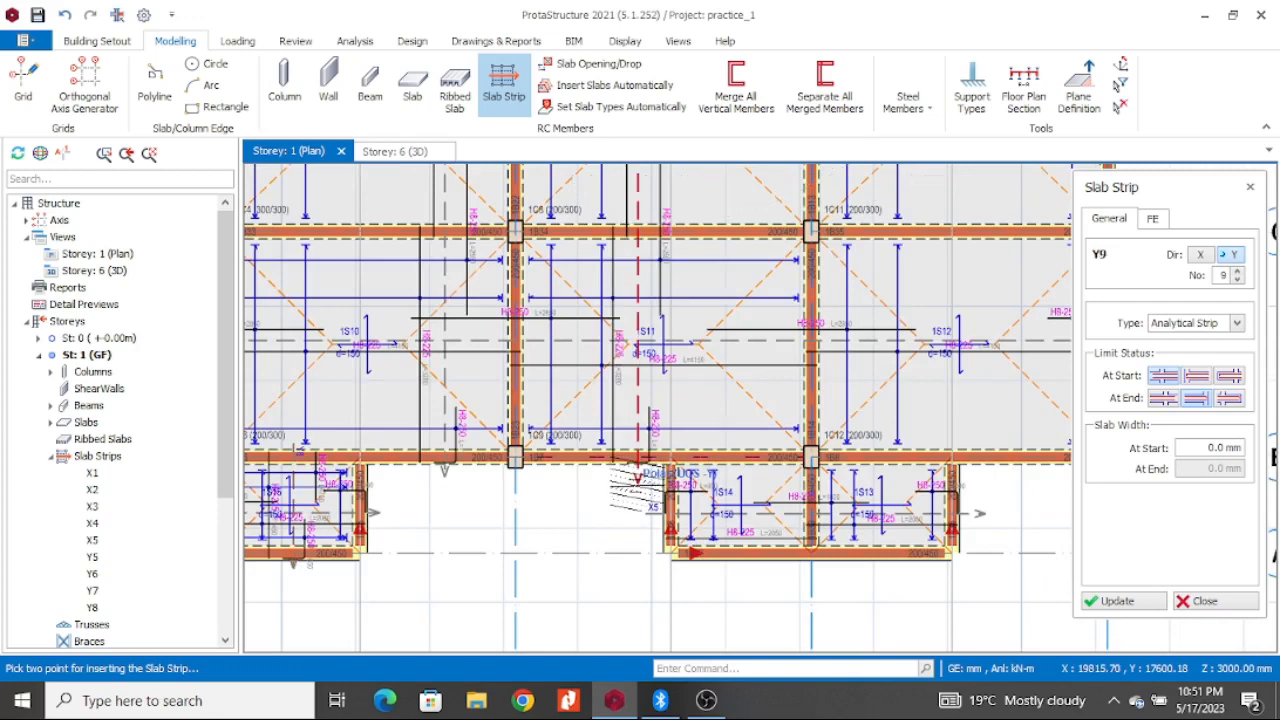
Step: Insert a Y-direction analytical strip between axes 4 and 5, closer to axis 5, from beyond axis E past axis B
scroll(640, 481, down, 3)
click(789, 212)
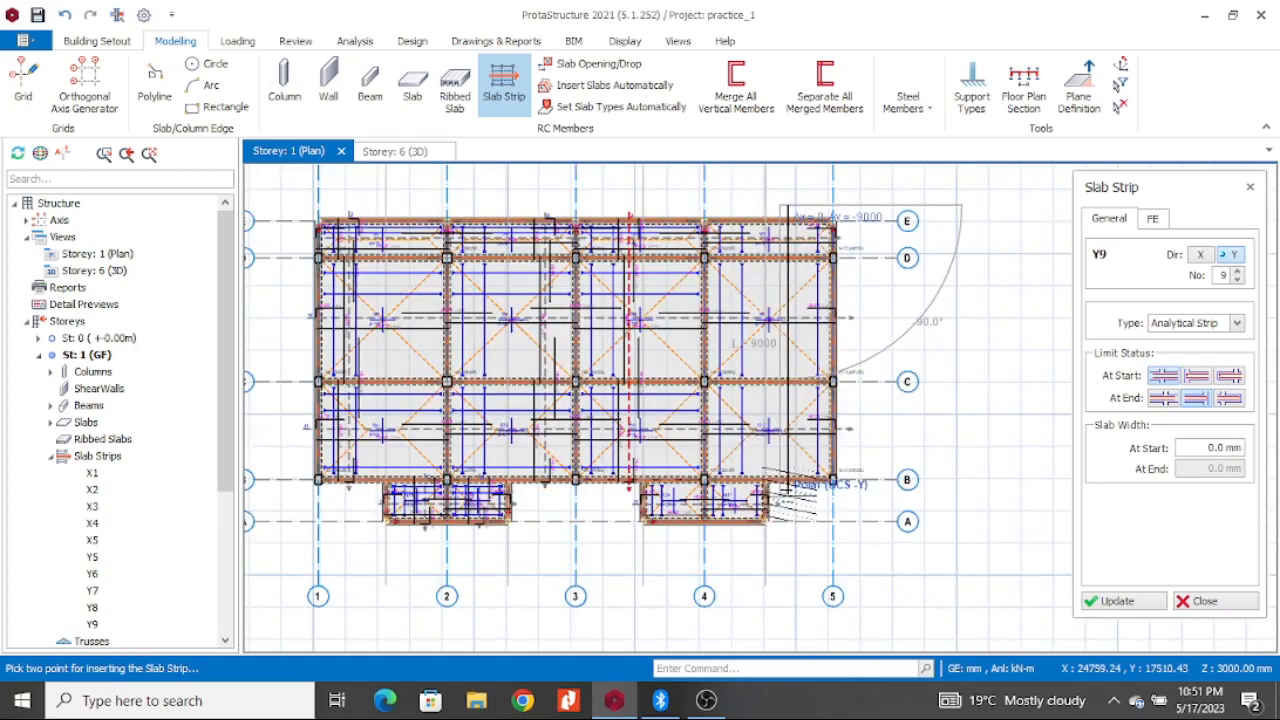
click(790, 501)
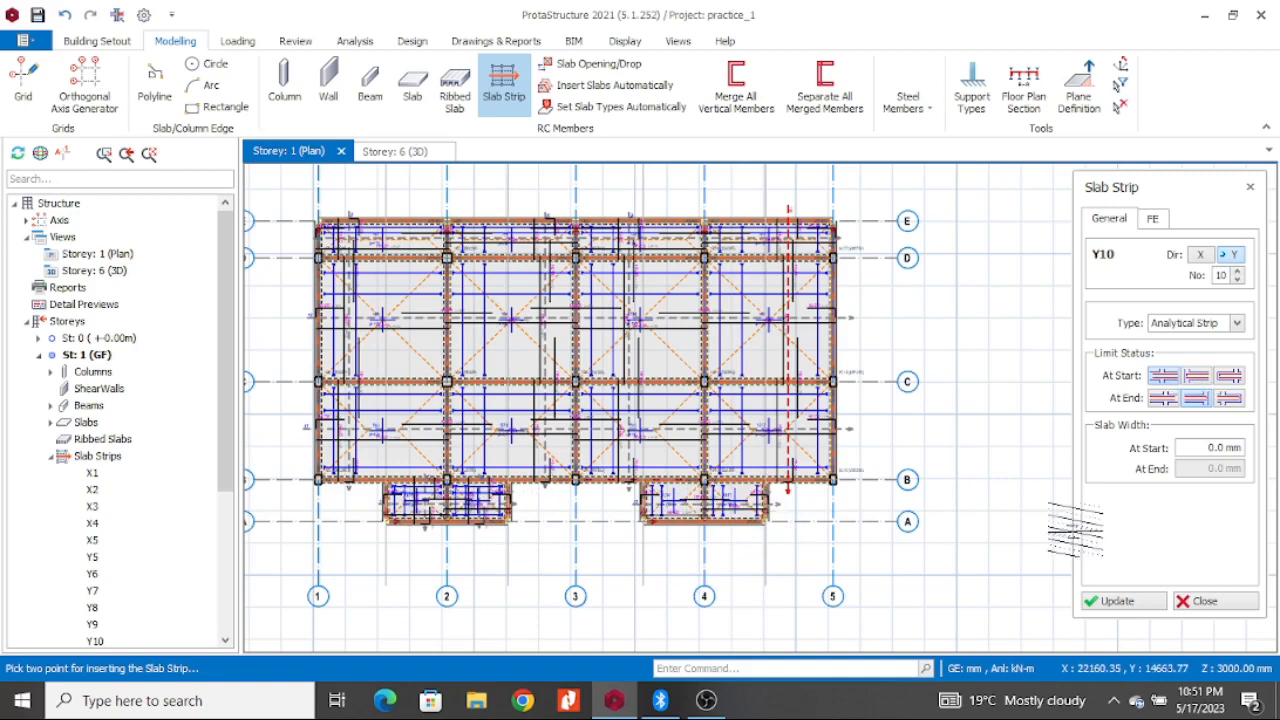
Step: Insert Y-direction analytical strips through slabs 1S14 and 1S13, each from the beam on axis B past axis A
scroll(695, 568, up, 3)
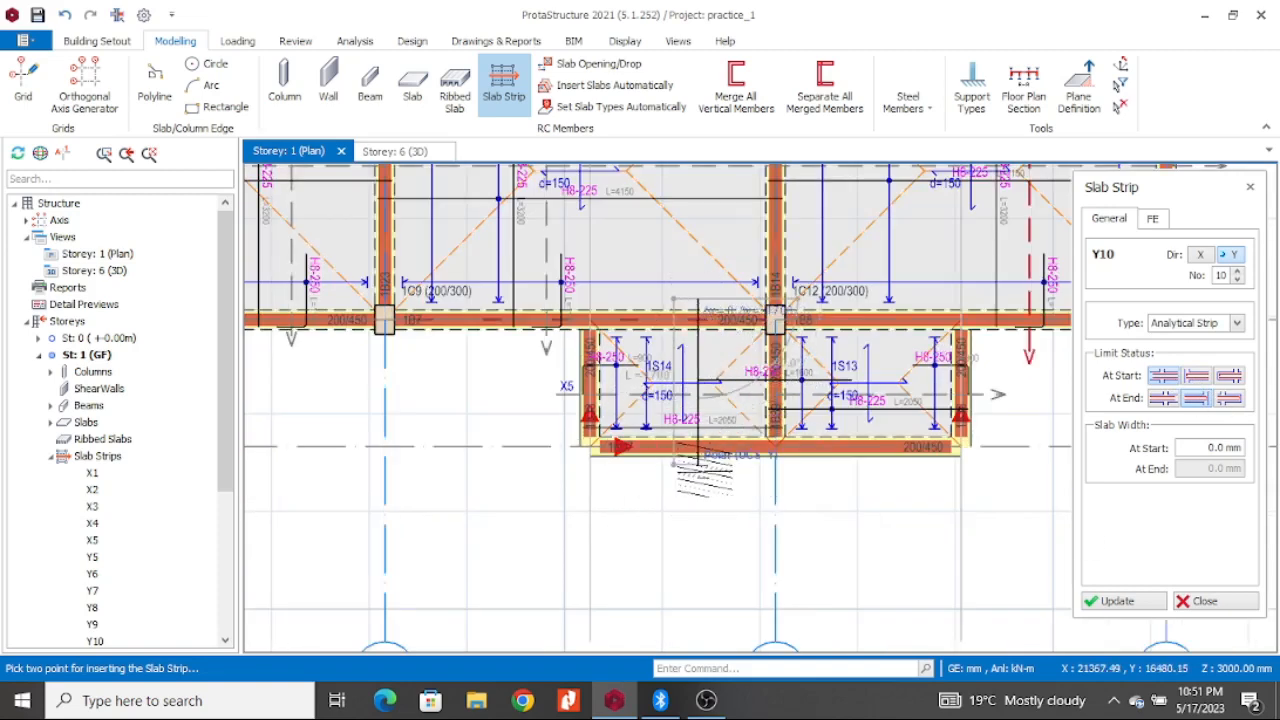
click(705, 472)
click(912, 300)
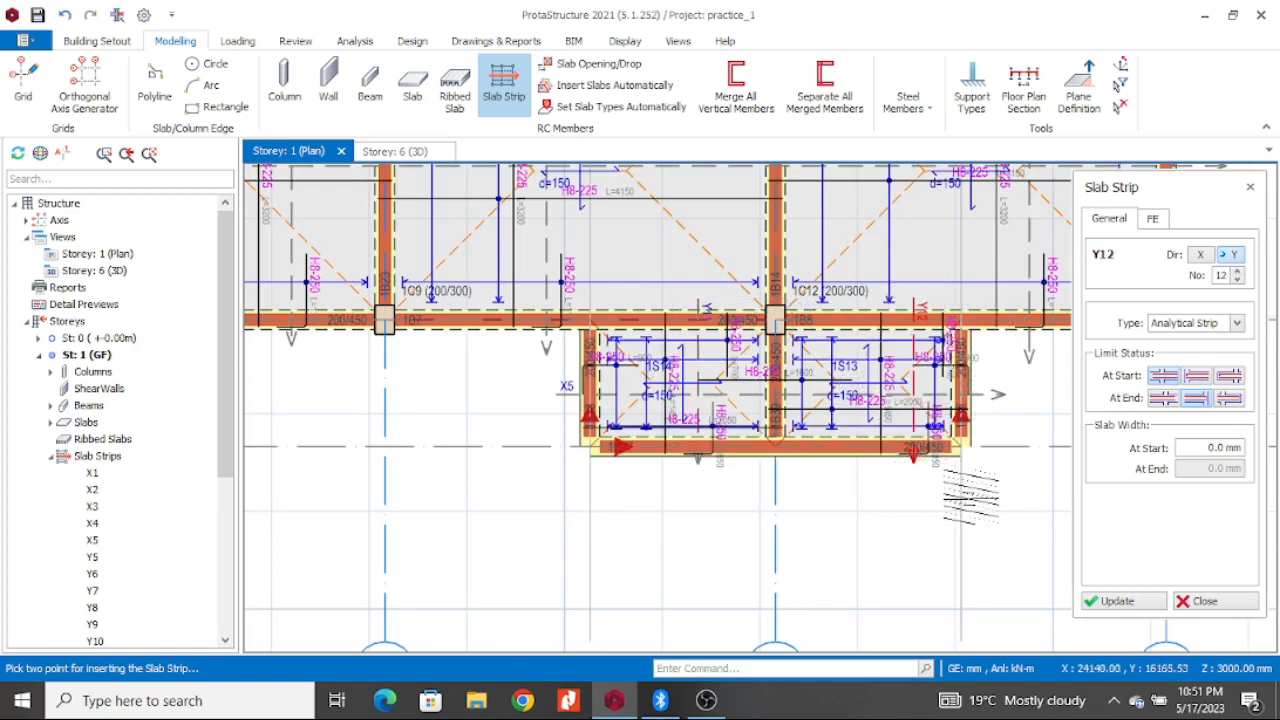
Step: Run Slab Analysis and Design for Storey 1 with the Delete and Re-select All Steel Bars option
scroll(970, 495, down, 5)
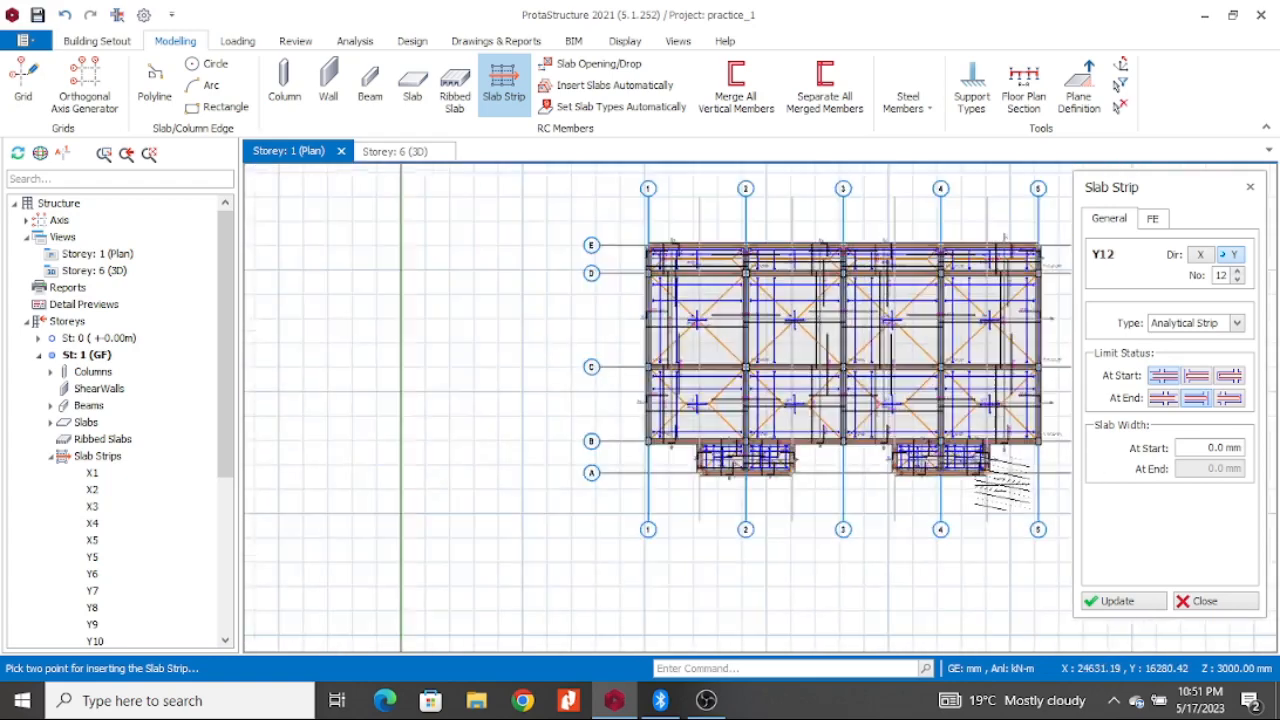
scroll(917, 408, up, 2)
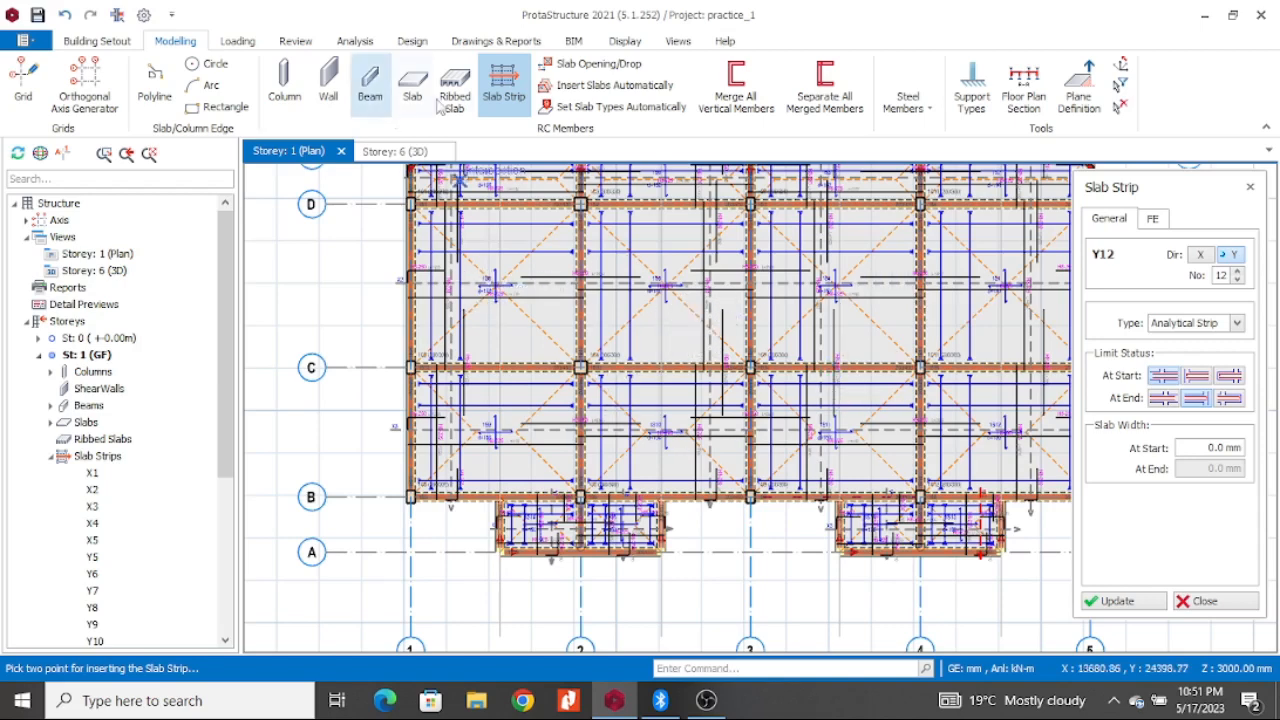
click(408, 43)
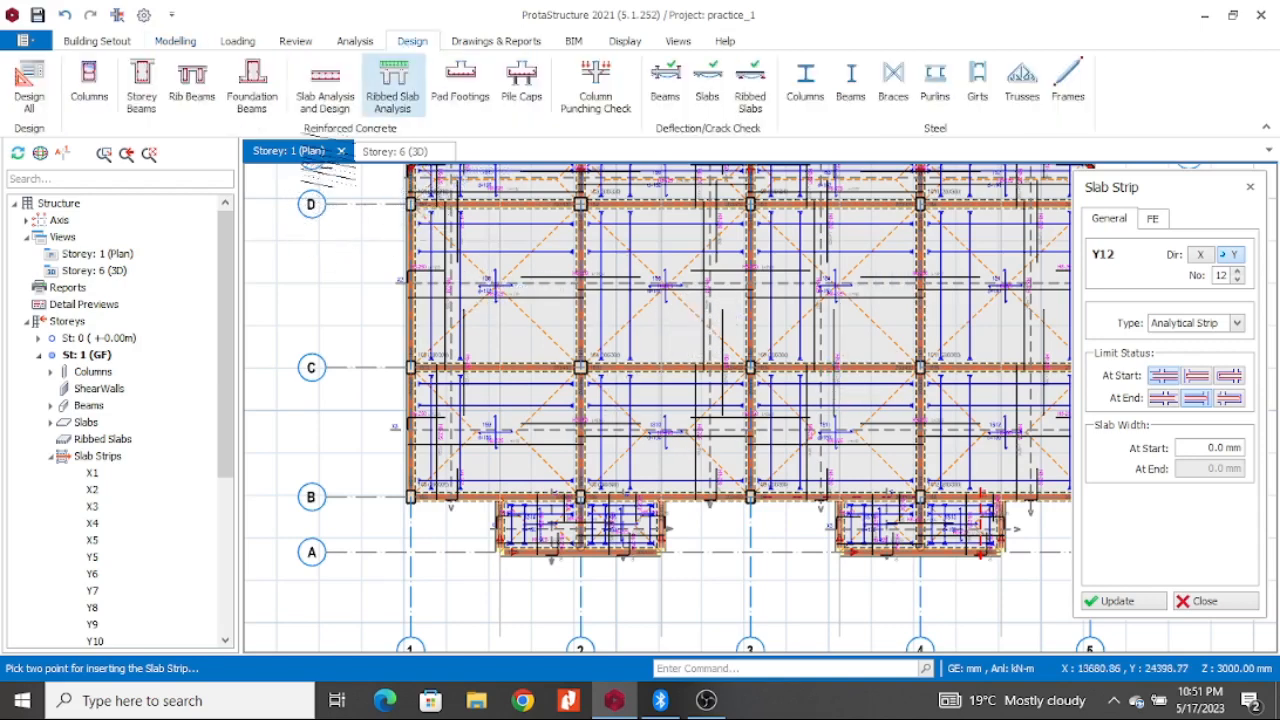
click(326, 104)
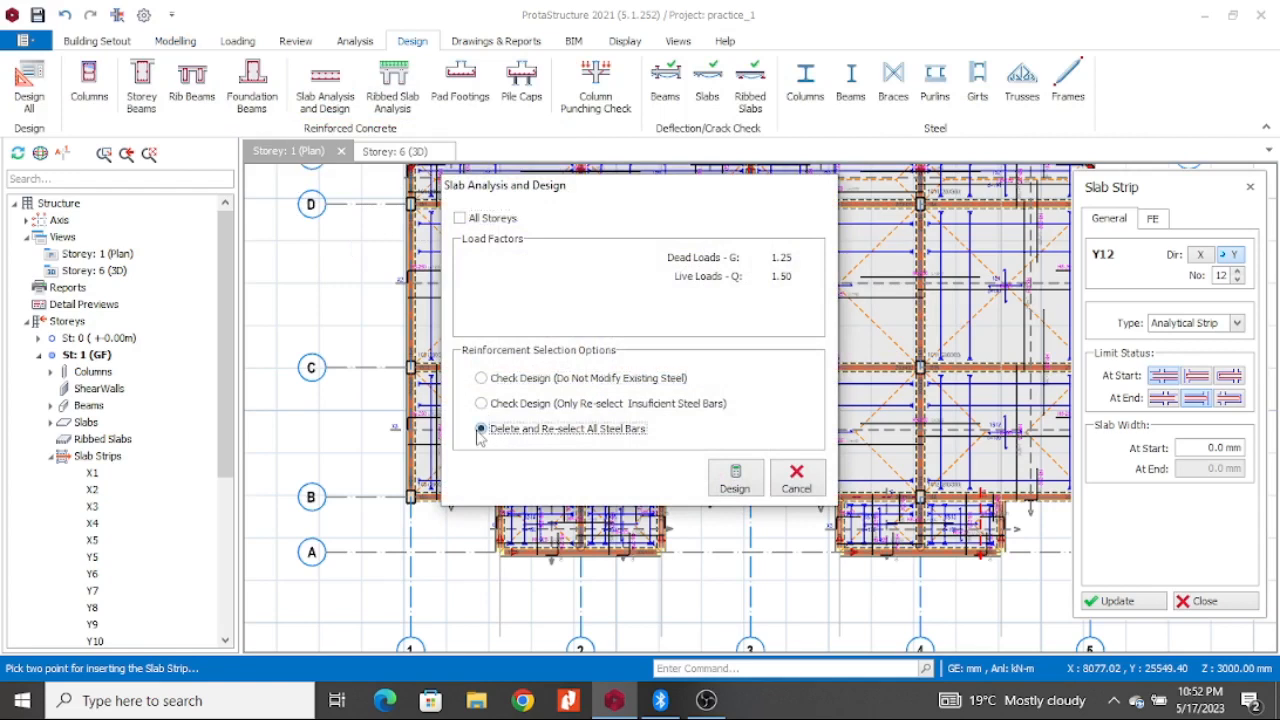
click(735, 480)
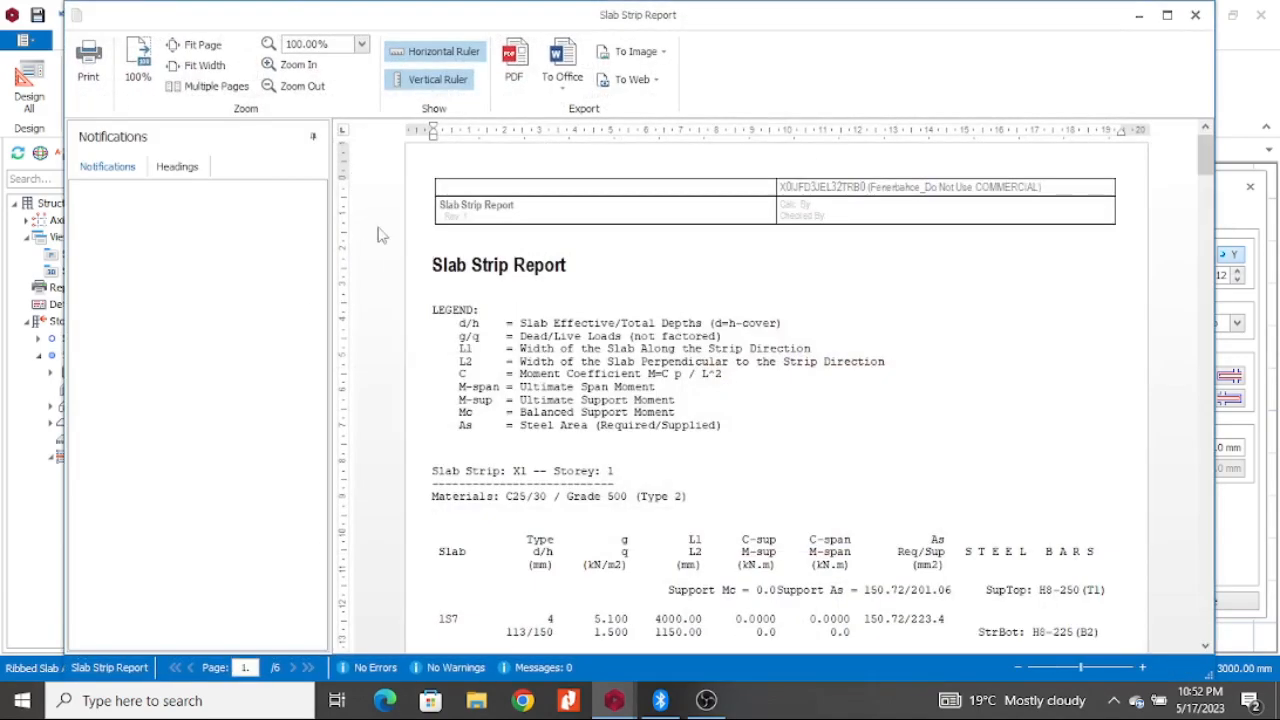
Step: Read through the Slab Strip Report from strip X1 to Y10, examining the steel bars selected for each slab, and return to its beginning
scroll(550, 482, down, 5)
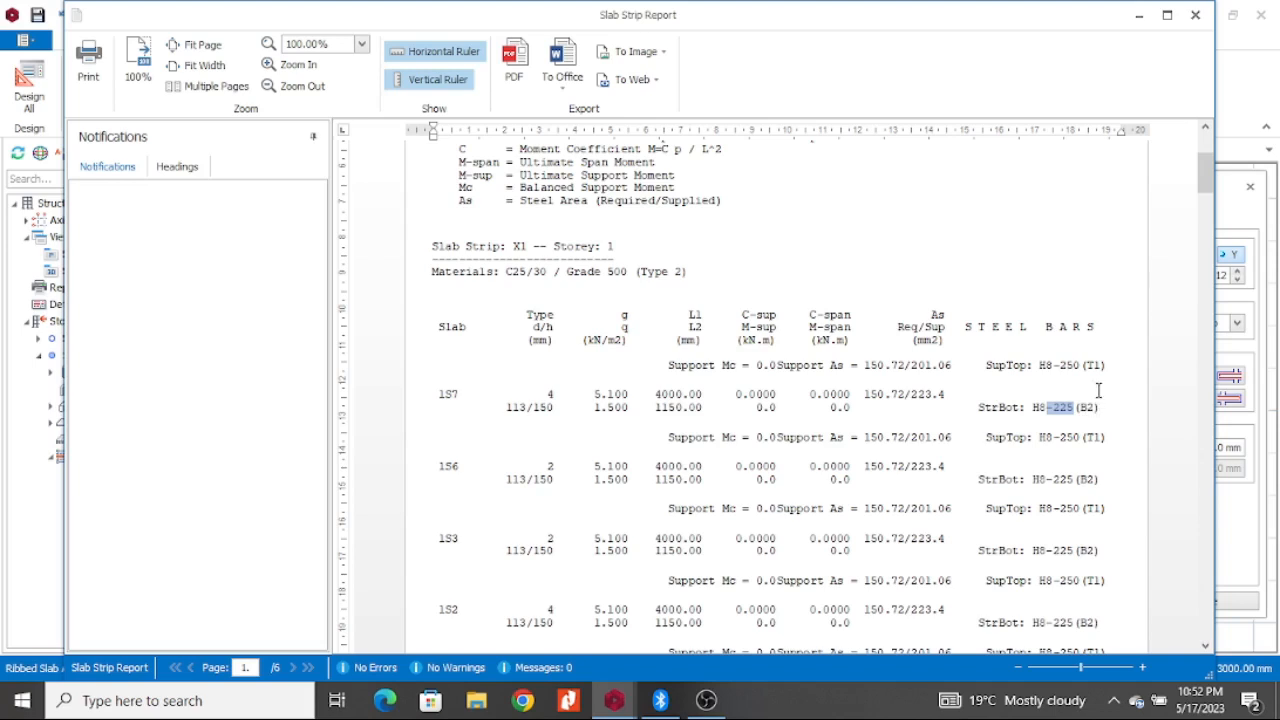
scroll(1068, 510, down, 2)
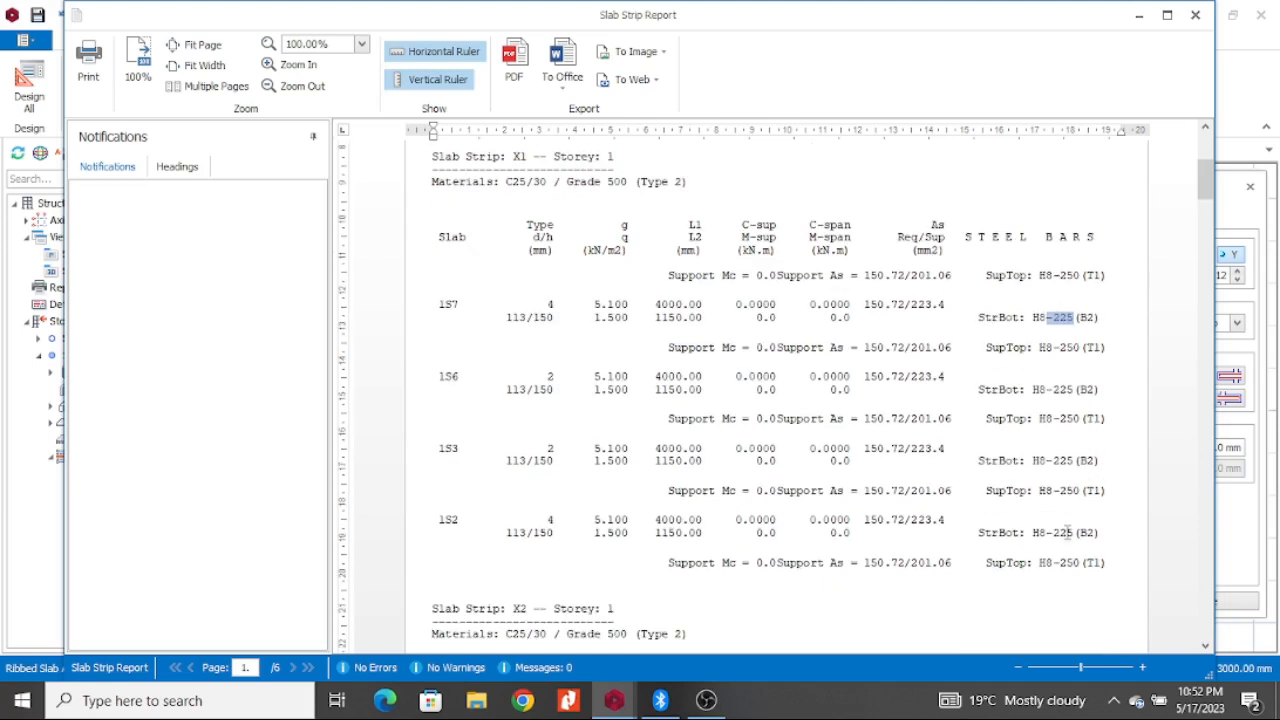
scroll(971, 556, down, 7)
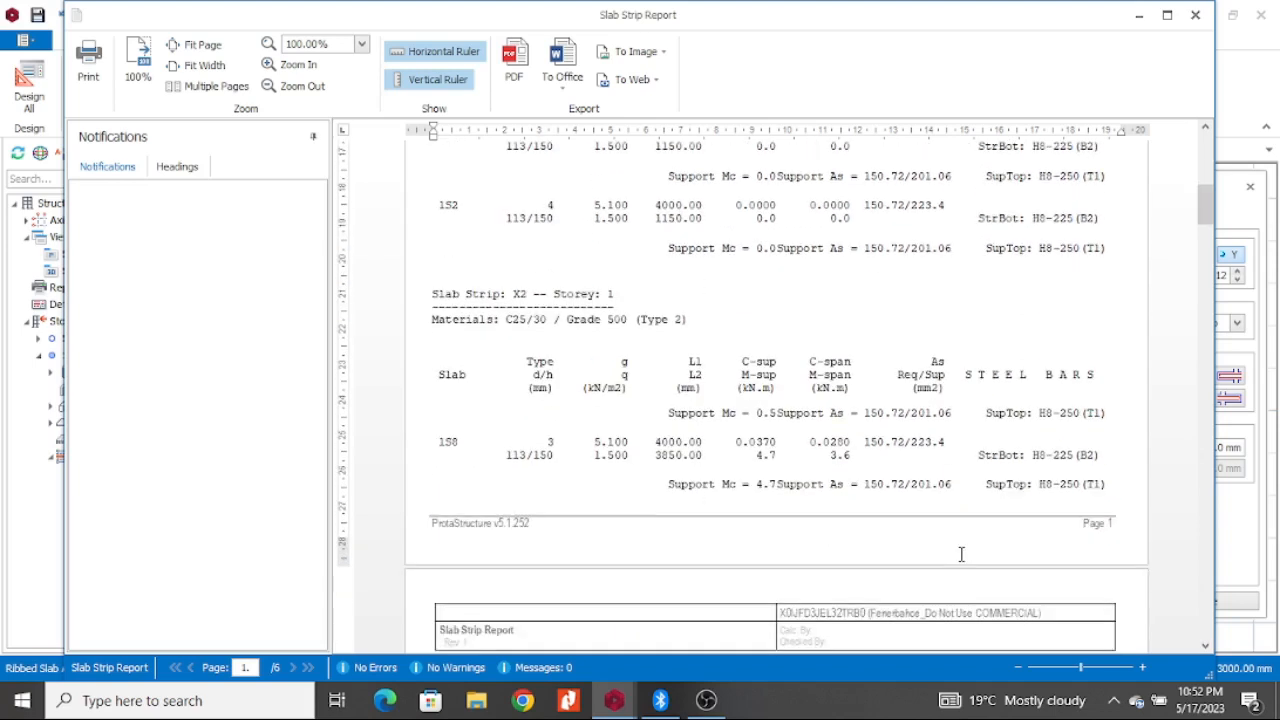
scroll(1095, 465, down, 9)
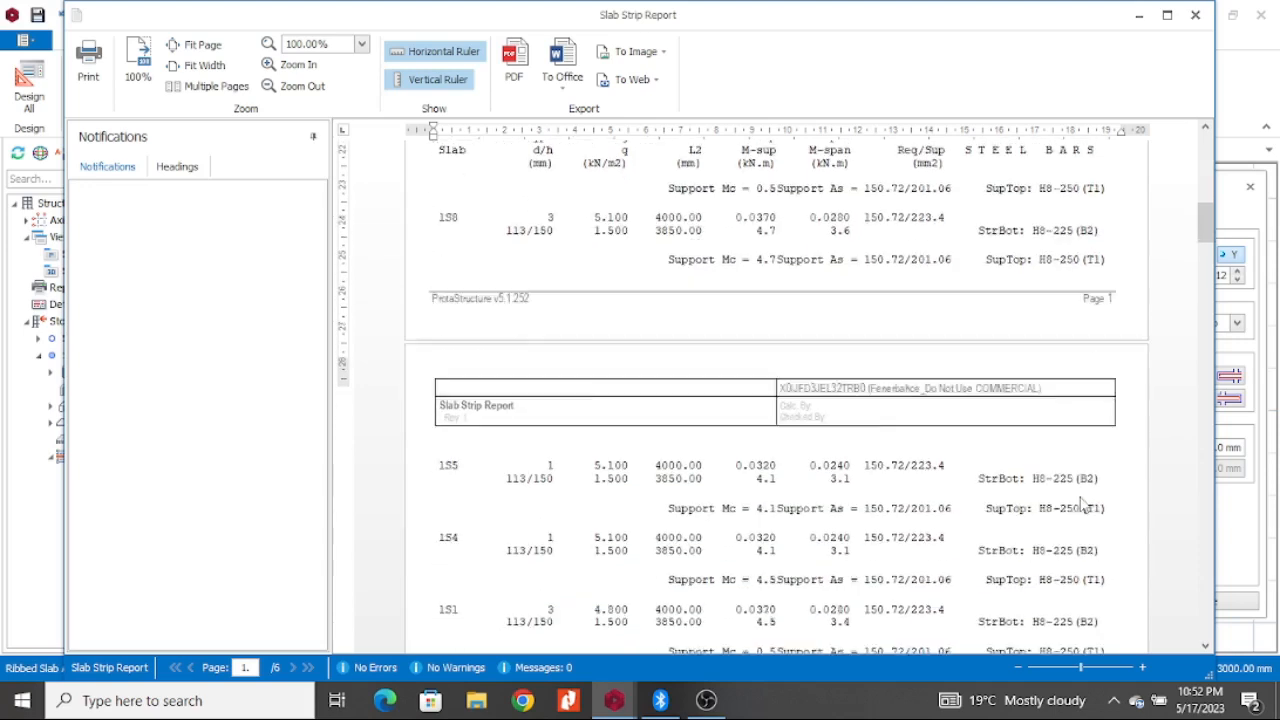
scroll(1083, 505, down, 16)
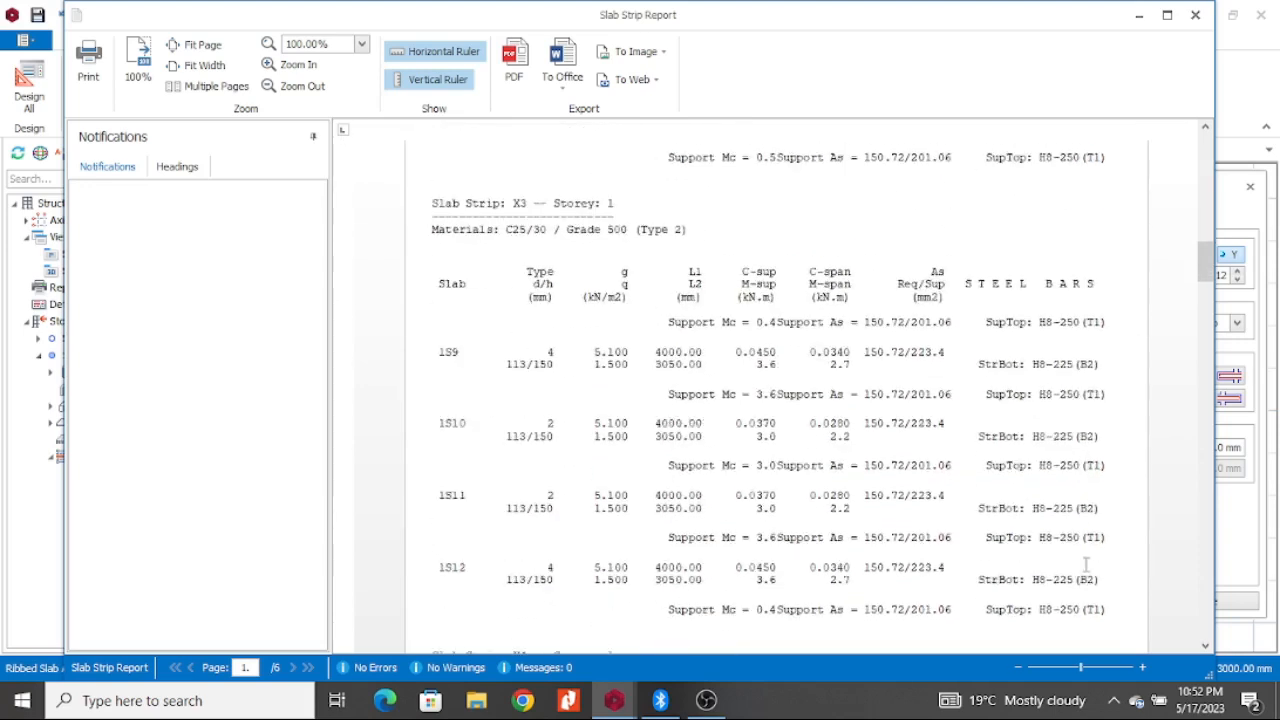
scroll(838, 537, down, 20)
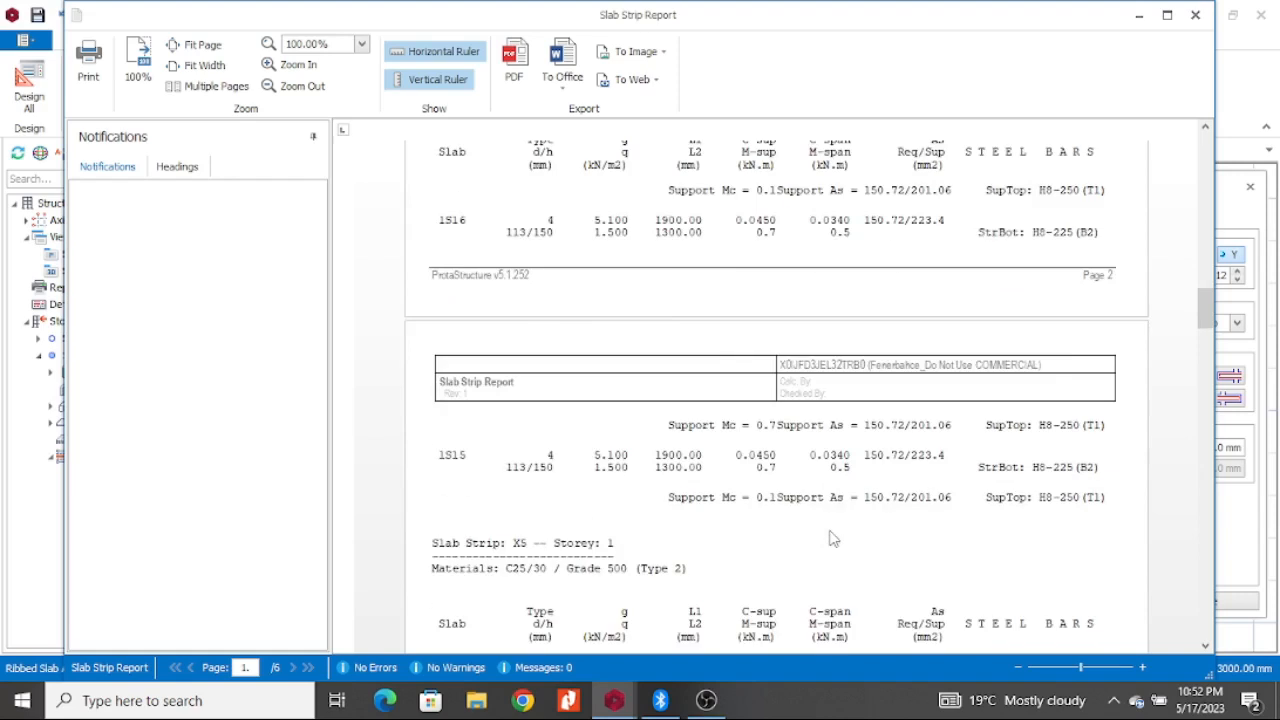
scroll(848, 537, down, 20)
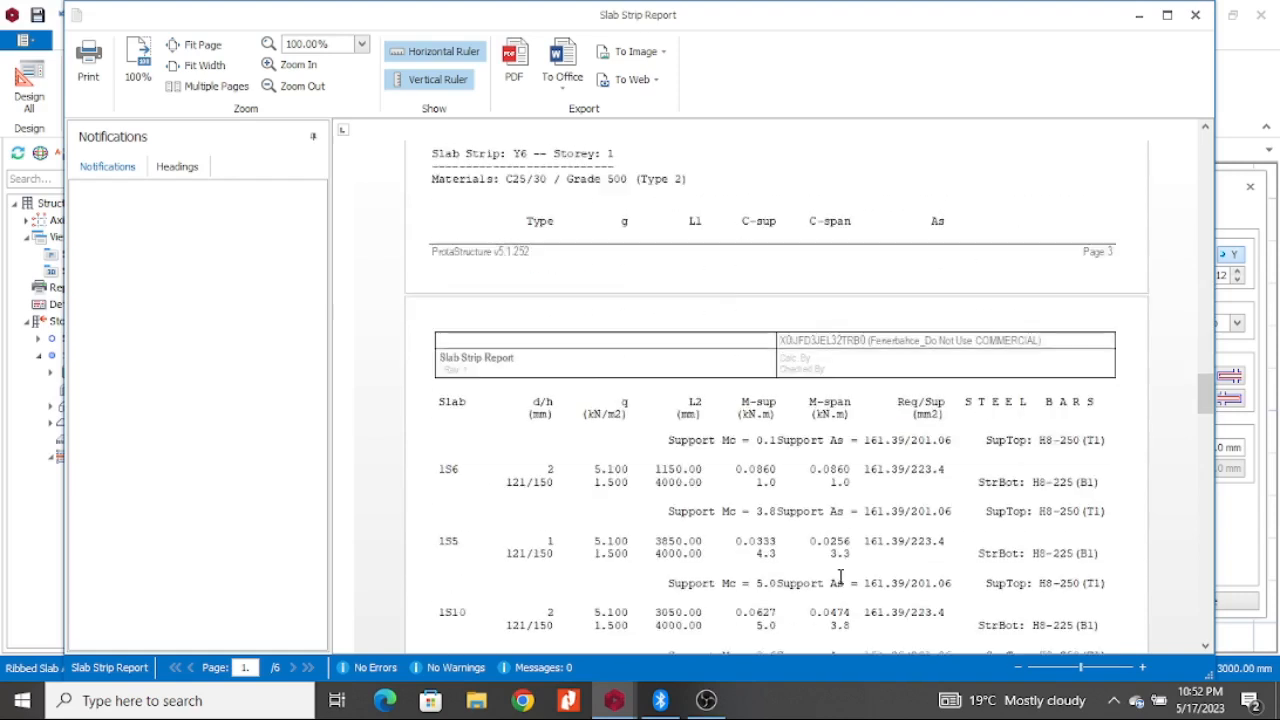
scroll(865, 610, down, 4)
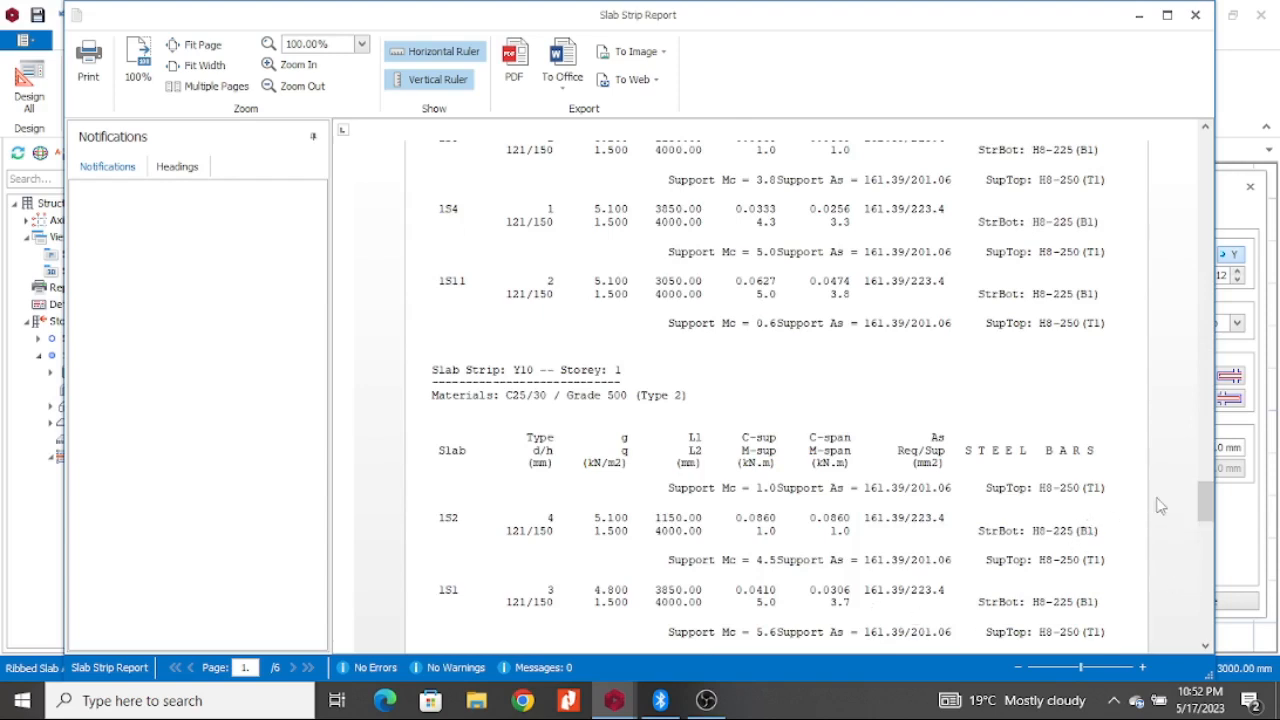
drag(1205, 500, 1235, 148)
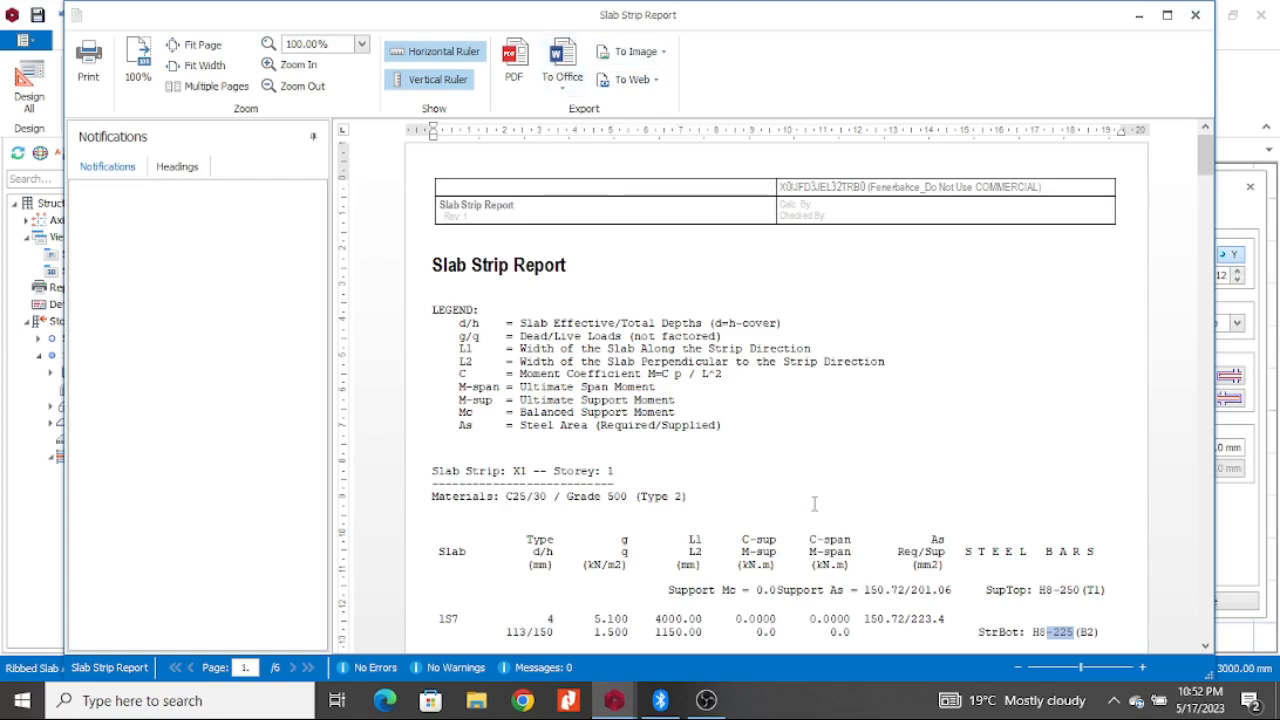
Step: Compare required and supplied steel areas for the X-direction strips in the report, and close the report and the Slab Analysis and Design dialog
scroll(815, 503, down, 5)
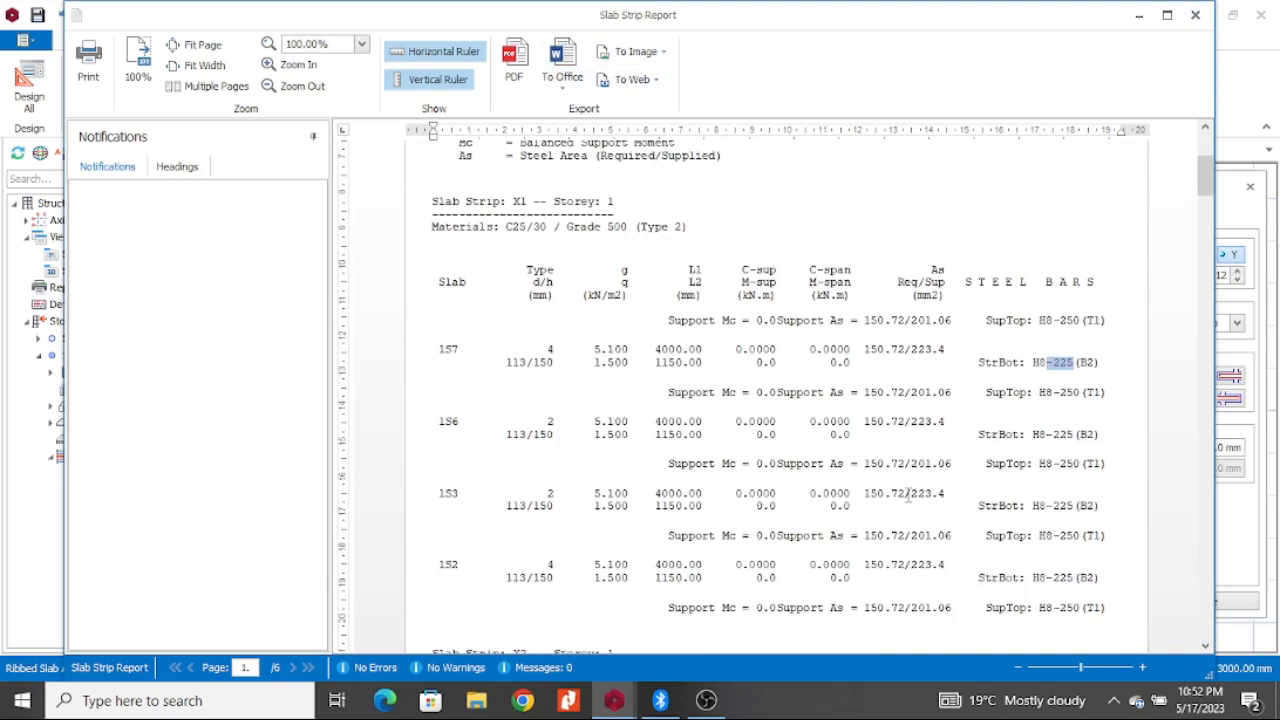
scroll(860, 483, down, 8)
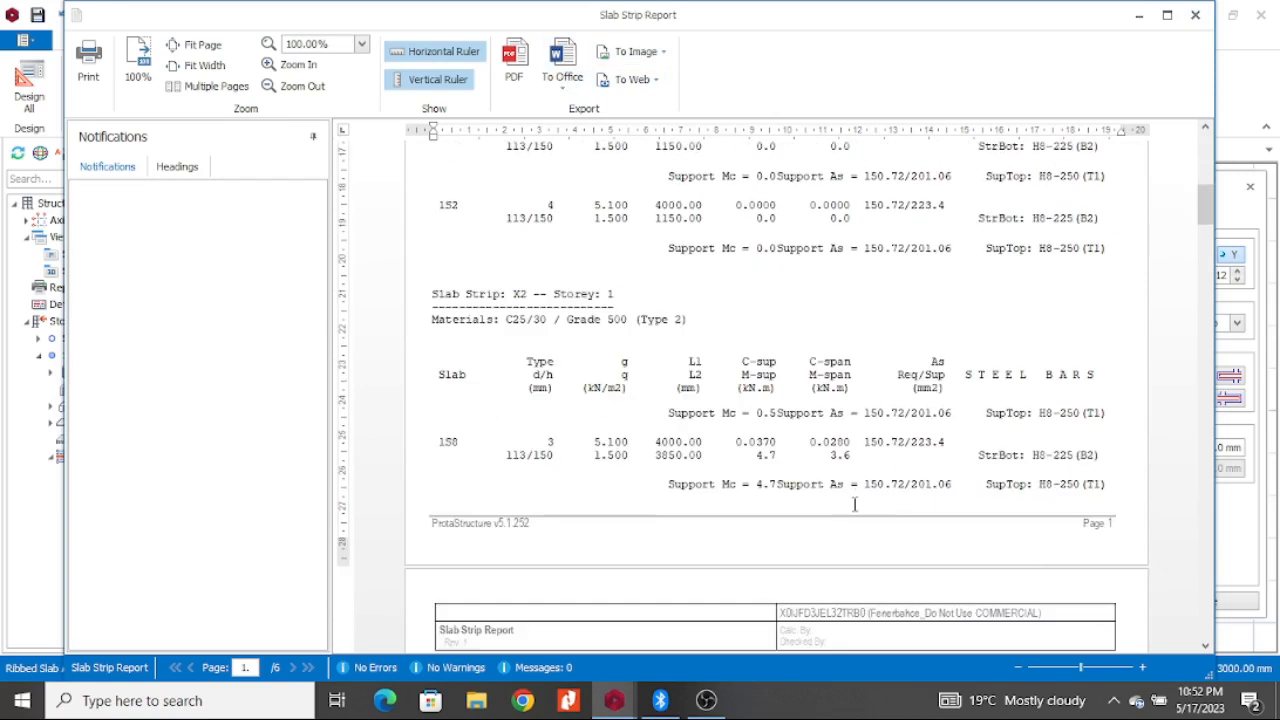
scroll(853, 512, down, 3)
scroll(853, 512, down, 1)
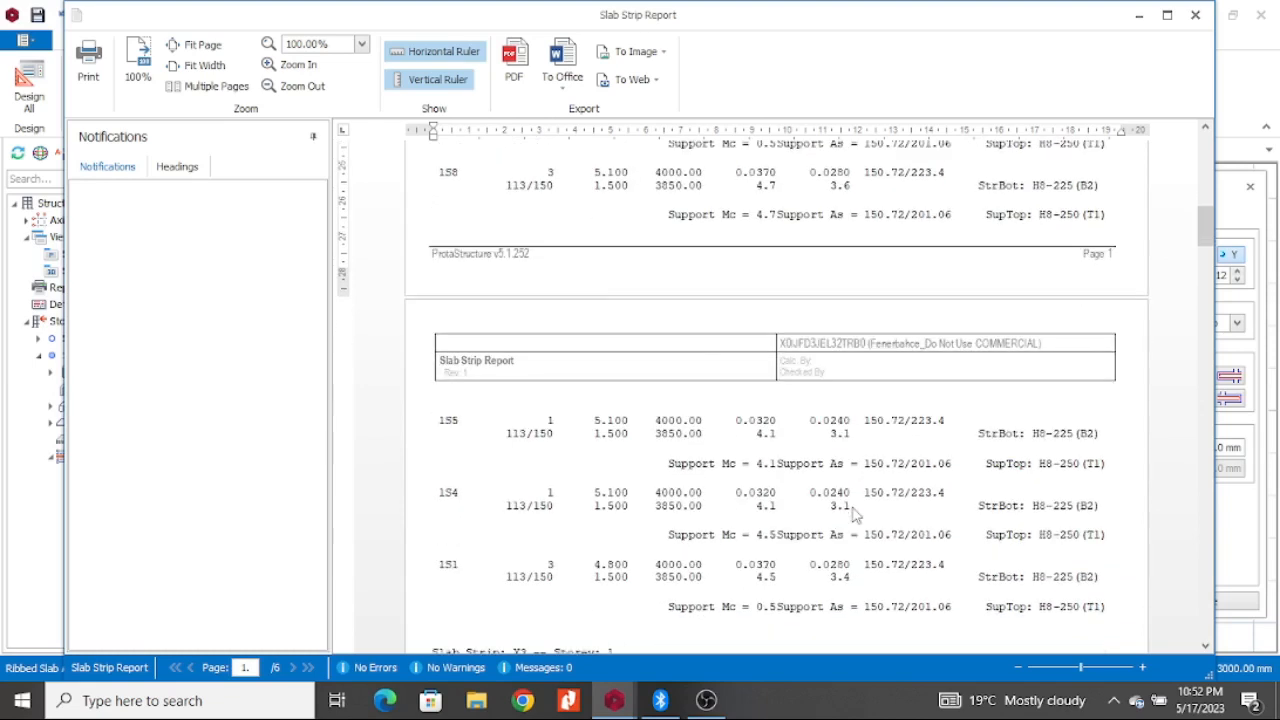
scroll(820, 420, up, 3)
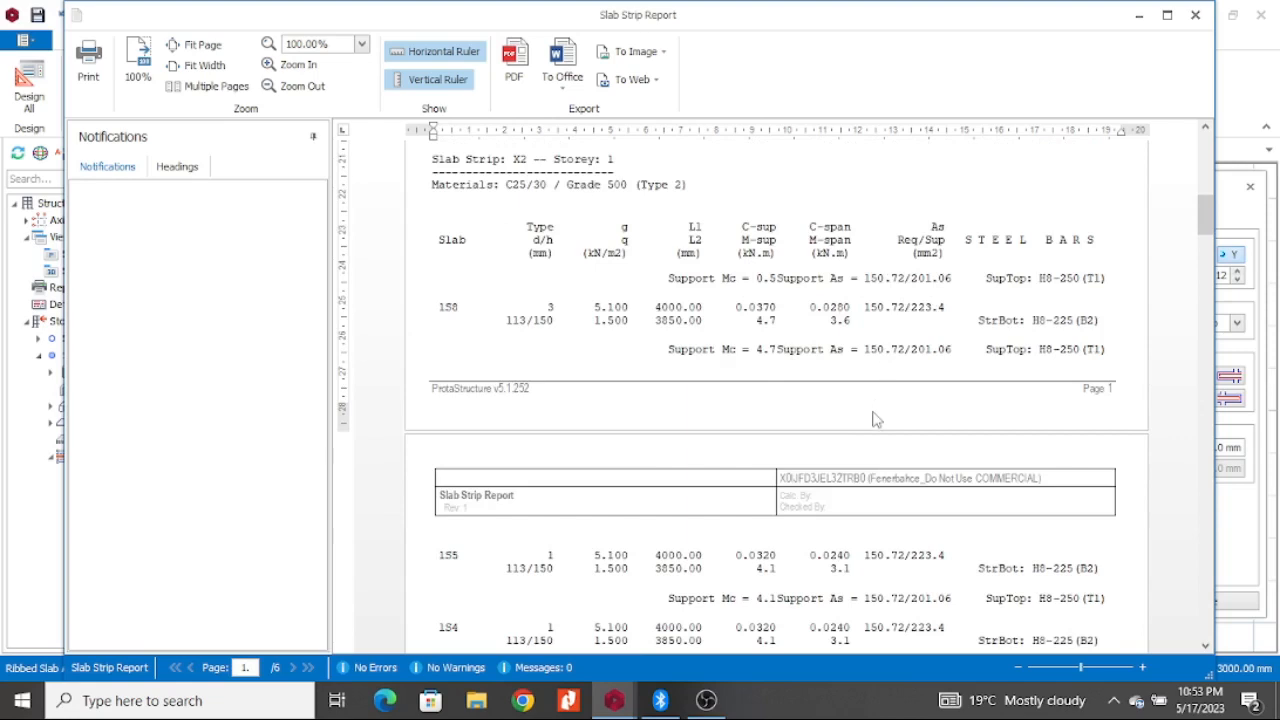
scroll(873, 419, down, 10)
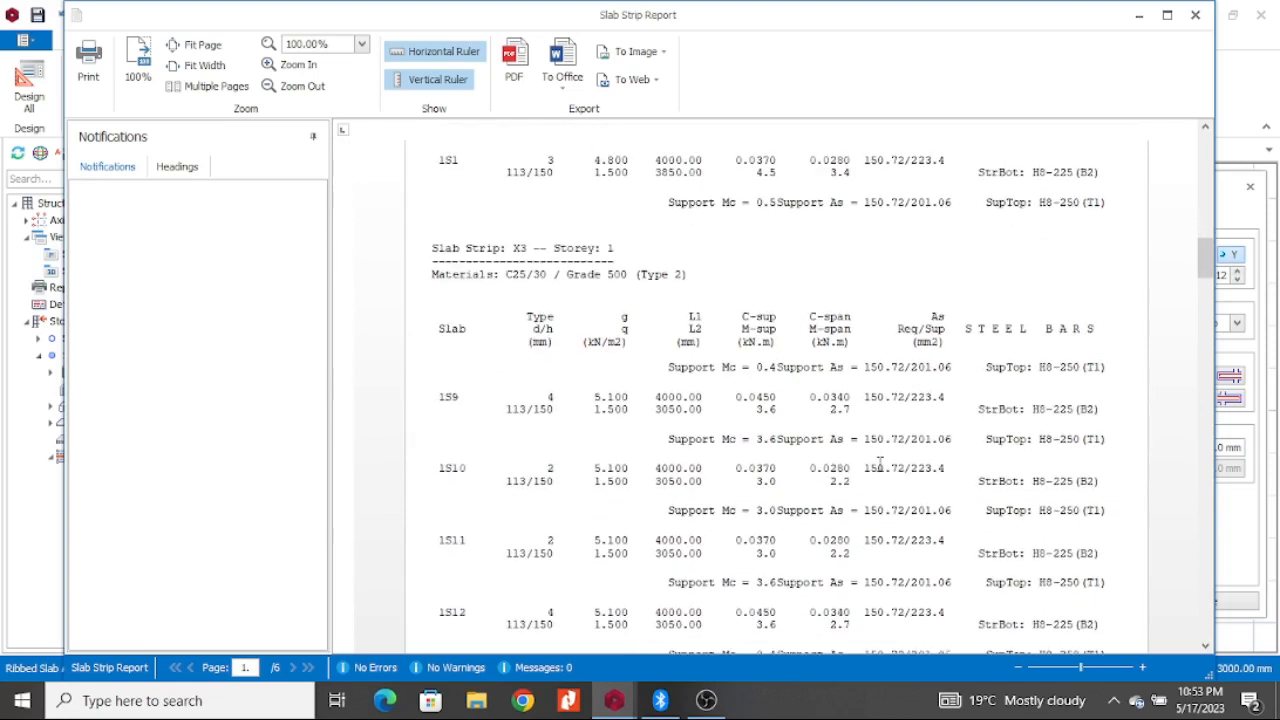
scroll(879, 462, down, 3)
scroll(879, 485, down, 20)
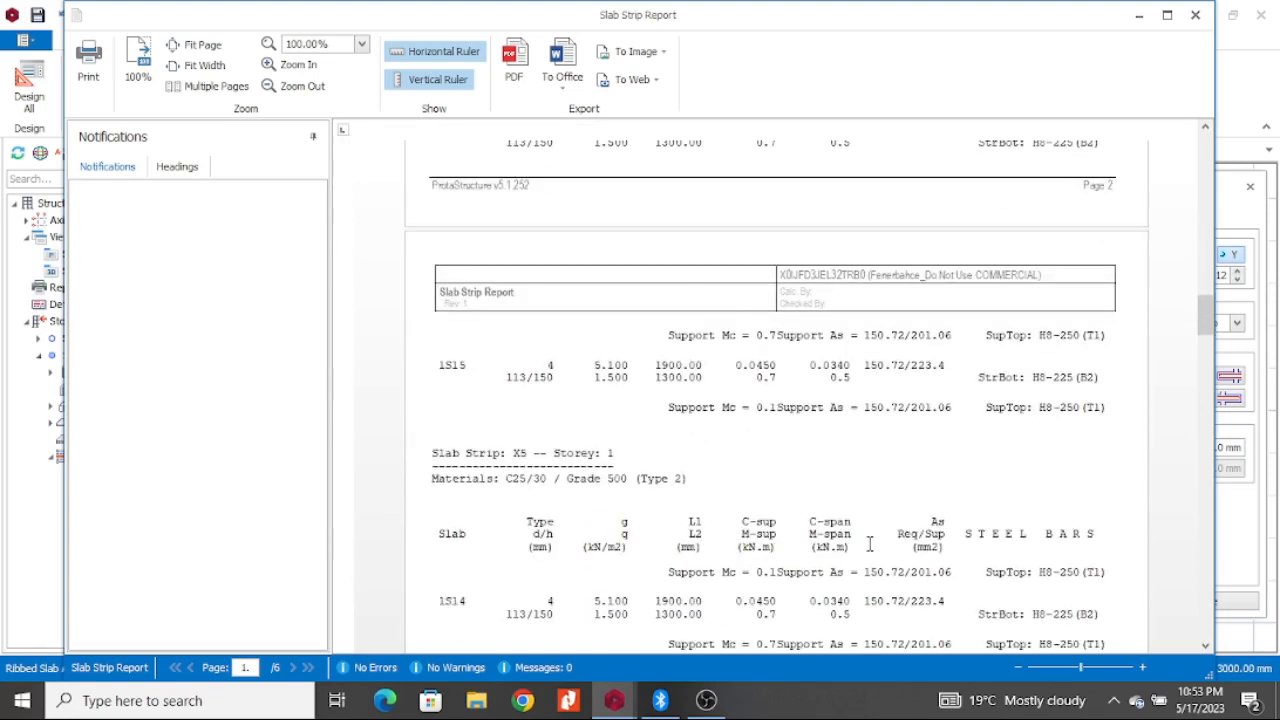
scroll(873, 550, up, 4)
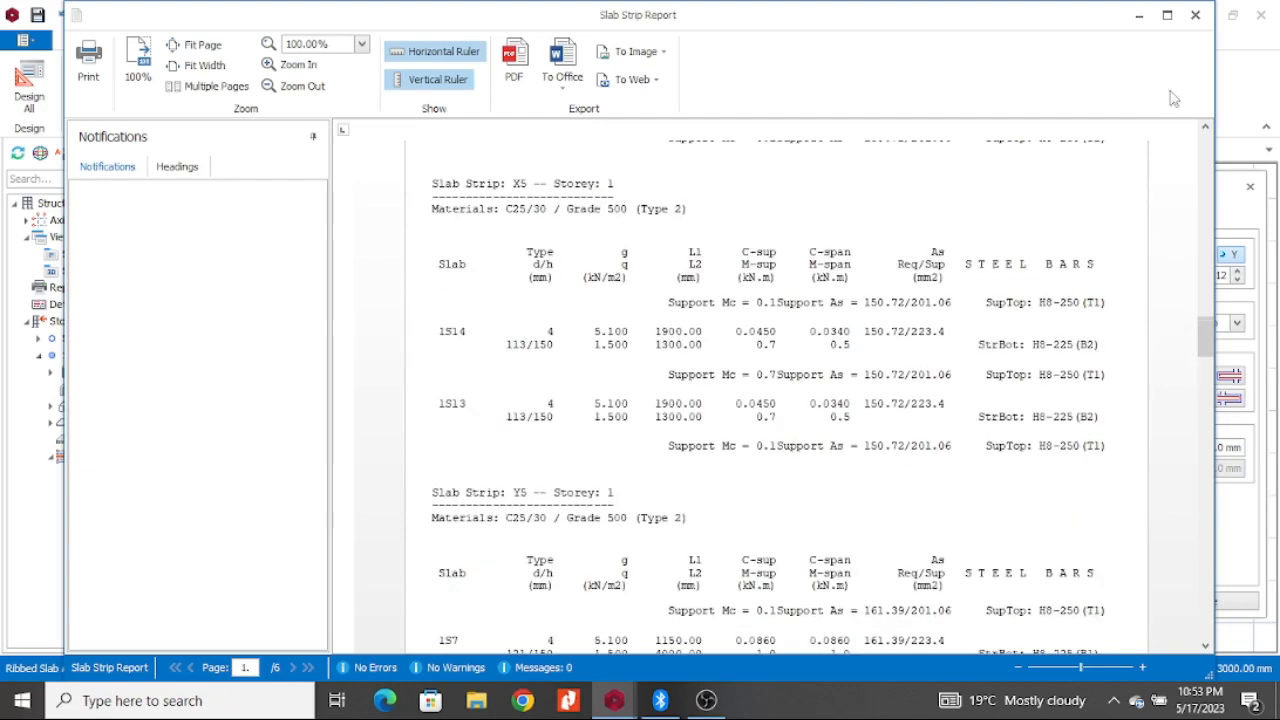
click(1195, 14)
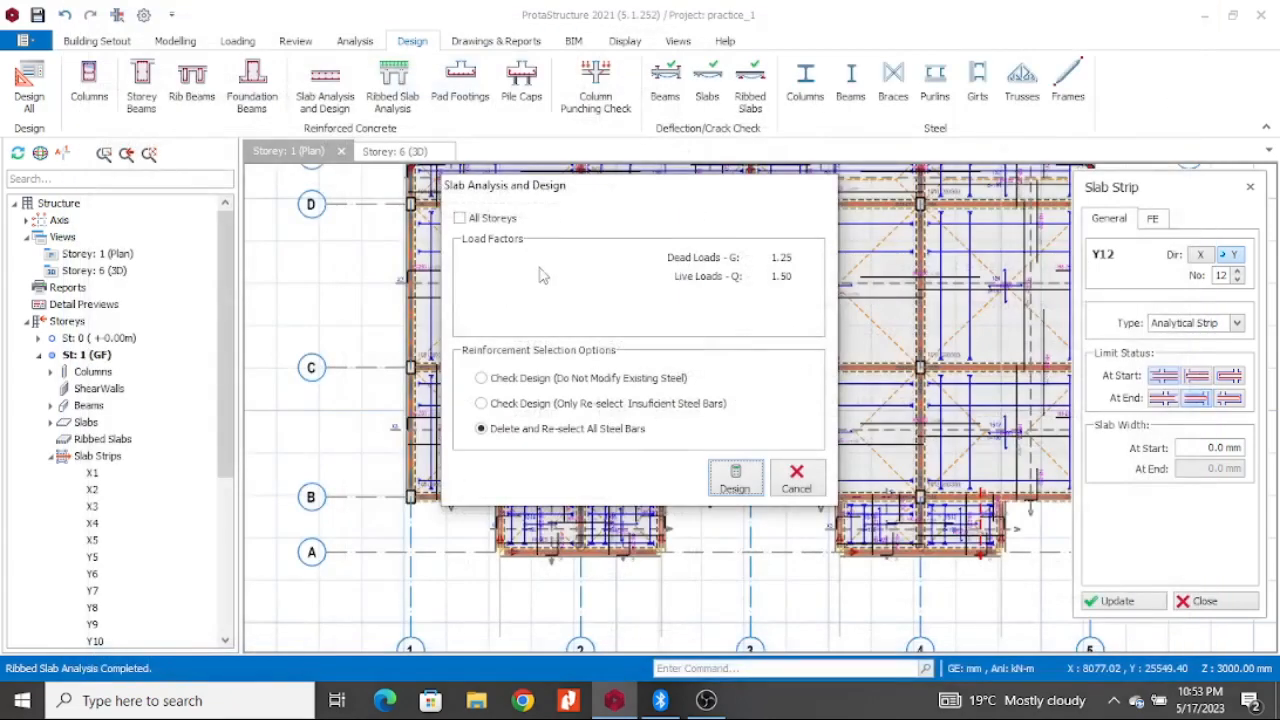
click(797, 480)
Step: Examine the slab strips and their reinforcement across the whole Storey 1 plan
scroll(850, 468, down, 3)
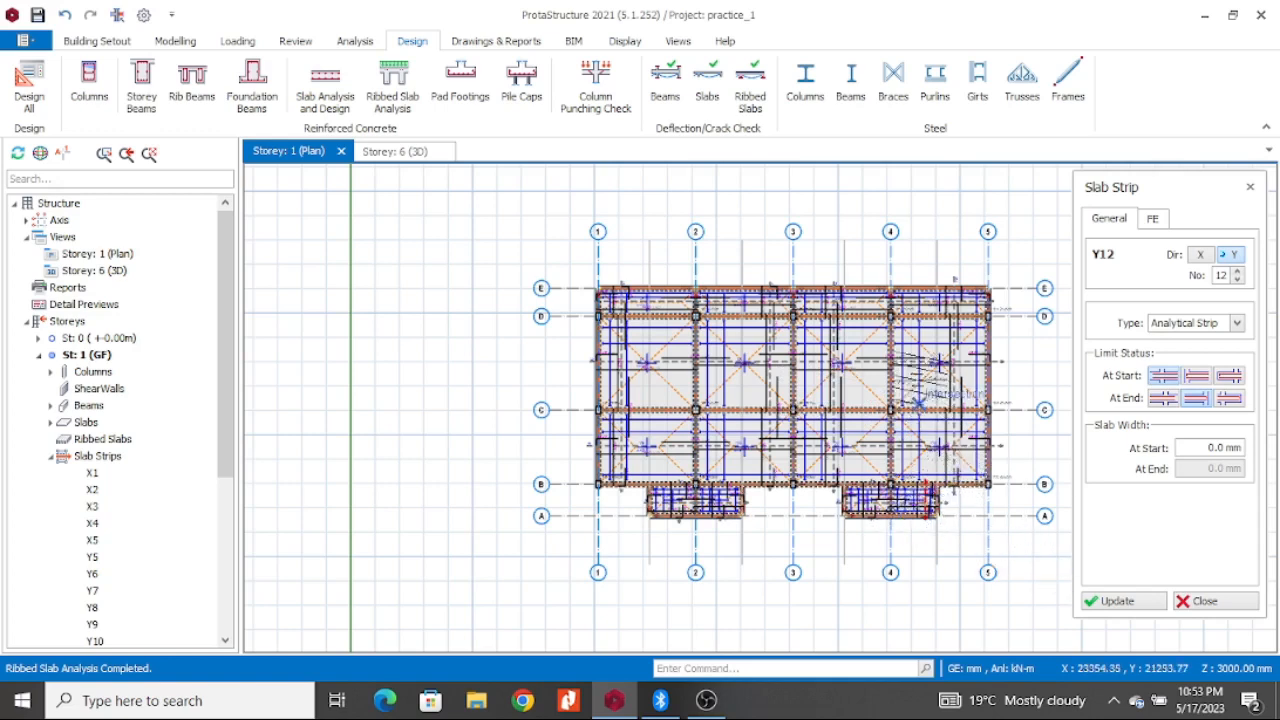
scroll(640, 440, down, 2)
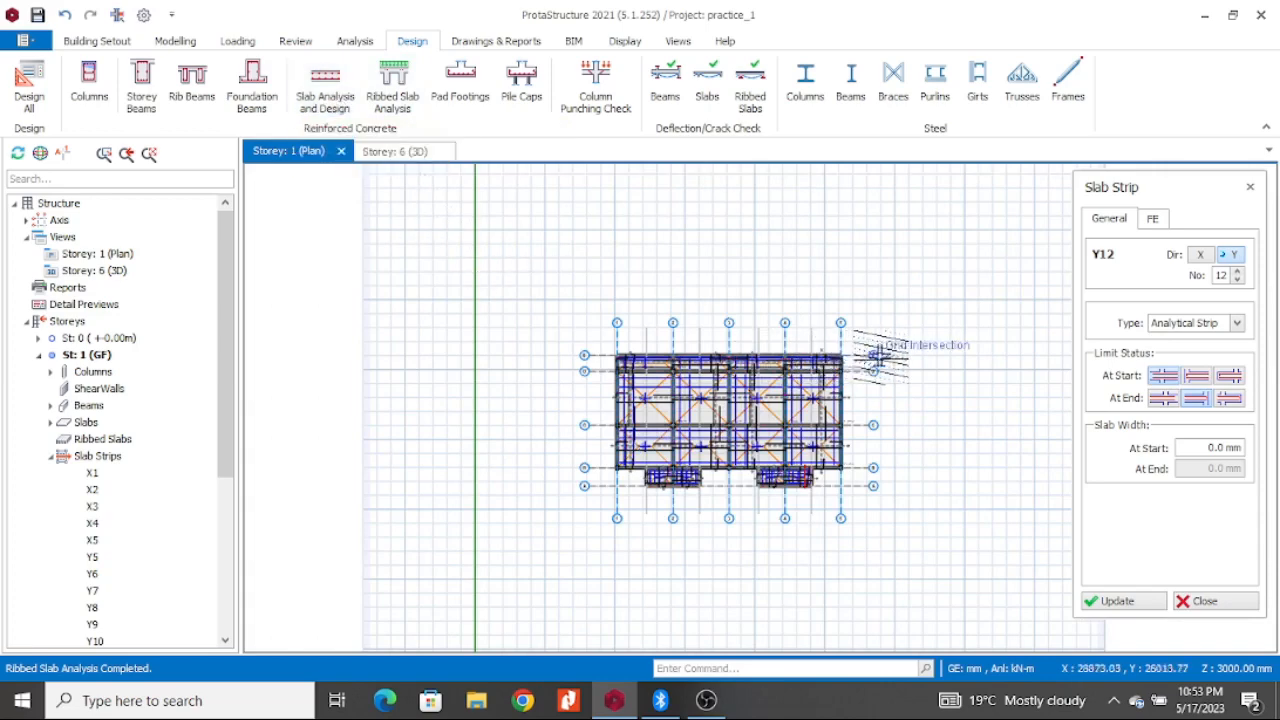
scroll(820, 380, up, 2)
scroll(781, 411, down, 2)
scroll(772, 406, up, 2)
scroll(780, 405, down, 1)
scroll(738, 375, up, 2)
scroll(738, 375, up, 2)
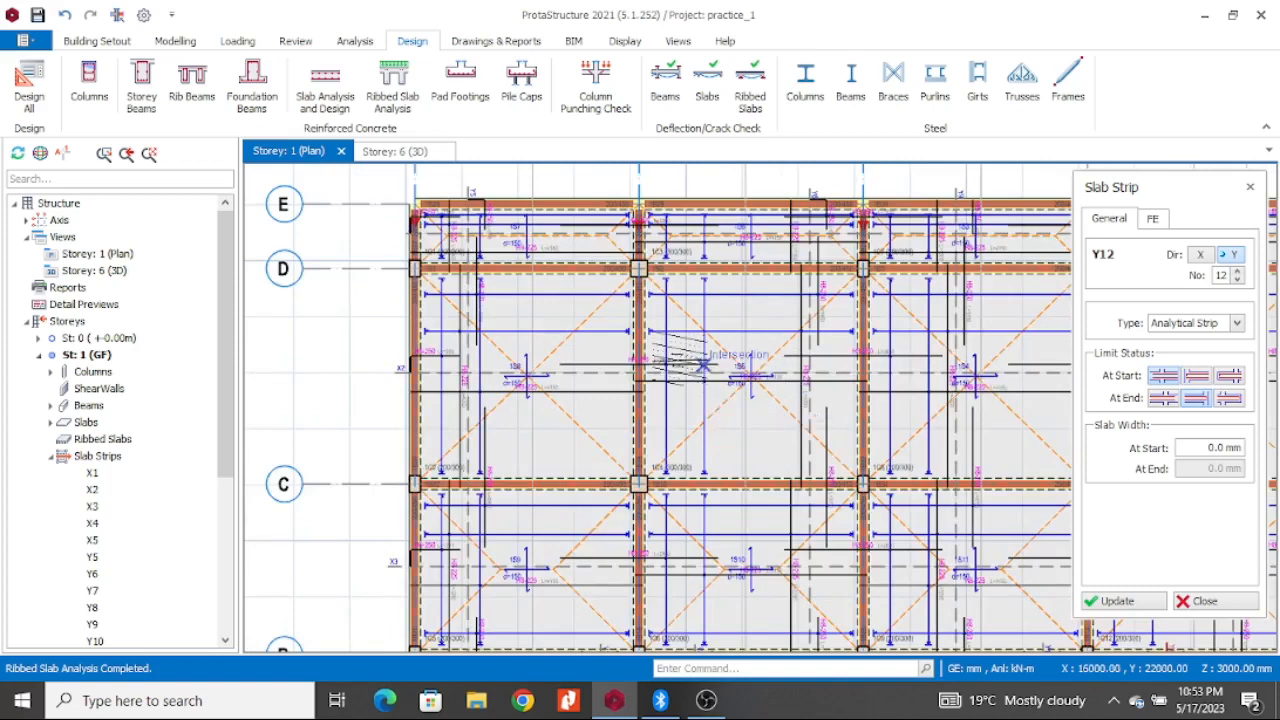
scroll(720, 370, down, 3)
scroll(755, 285, up, 1)
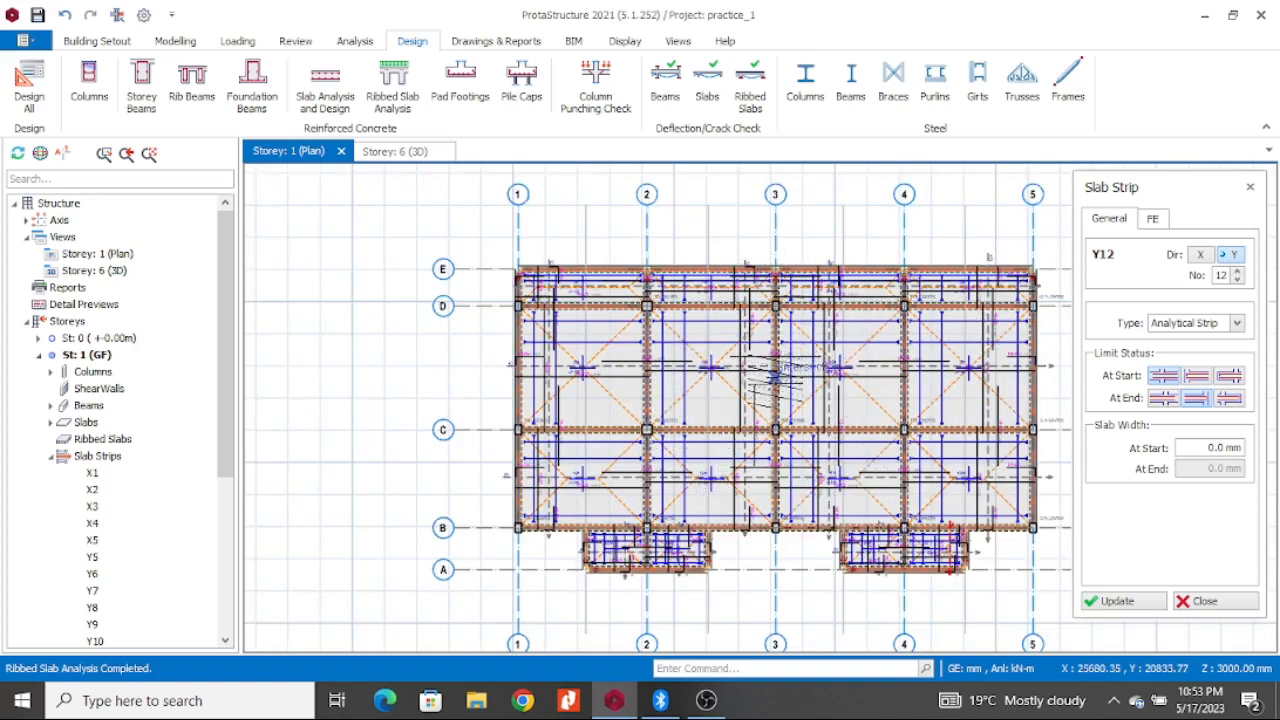
scroll(900, 405, down, 2)
scroll(940, 420, up, 2)
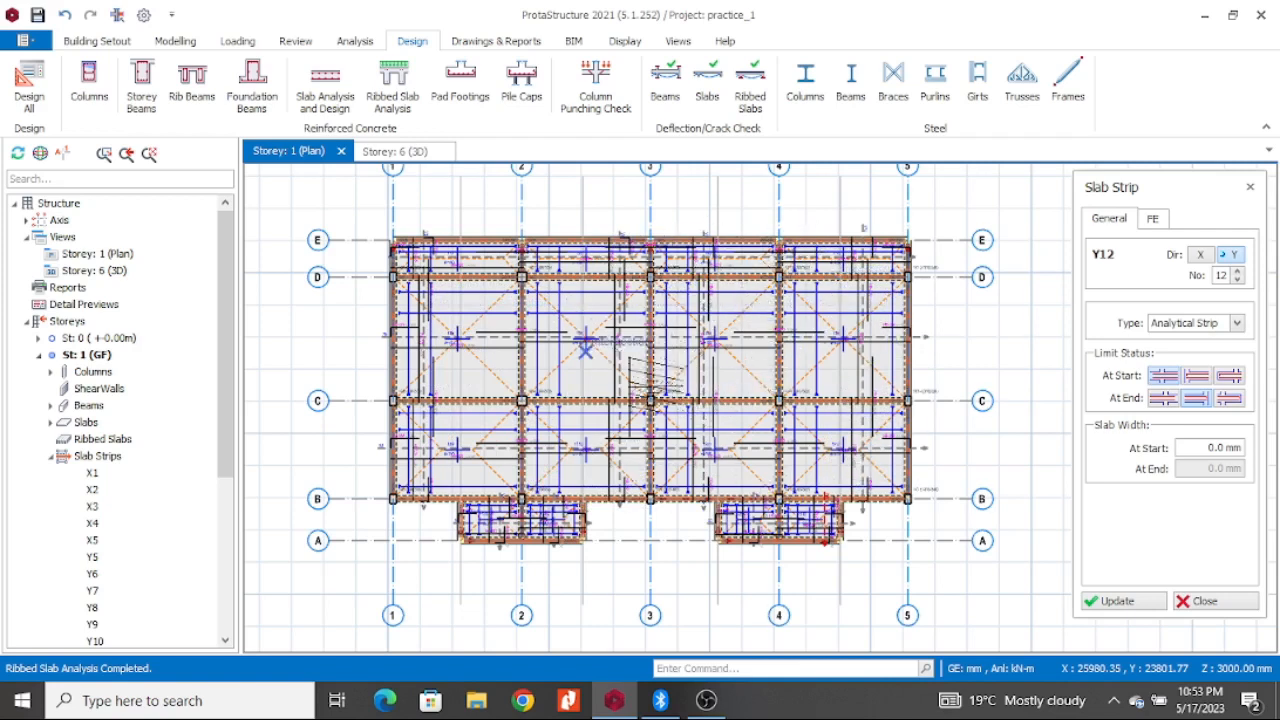
scroll(650, 380, up, 2)
scroll(610, 395, down, 3)
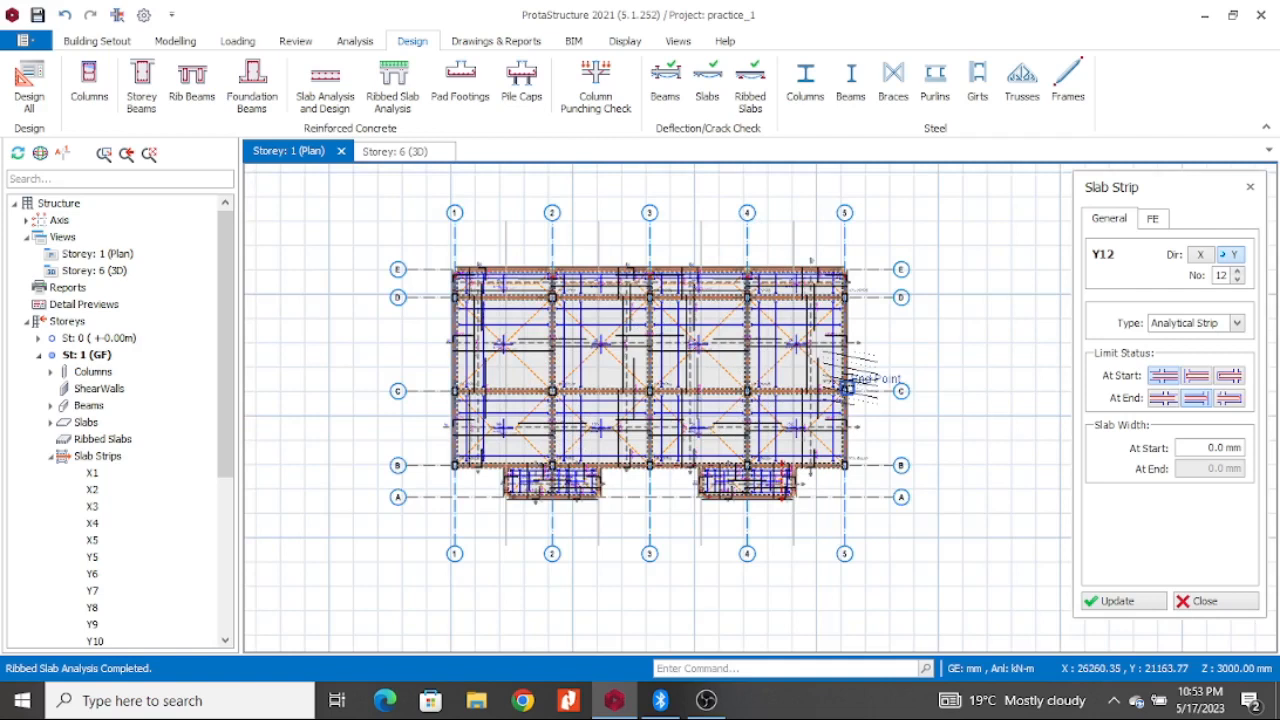
click(405, 95)
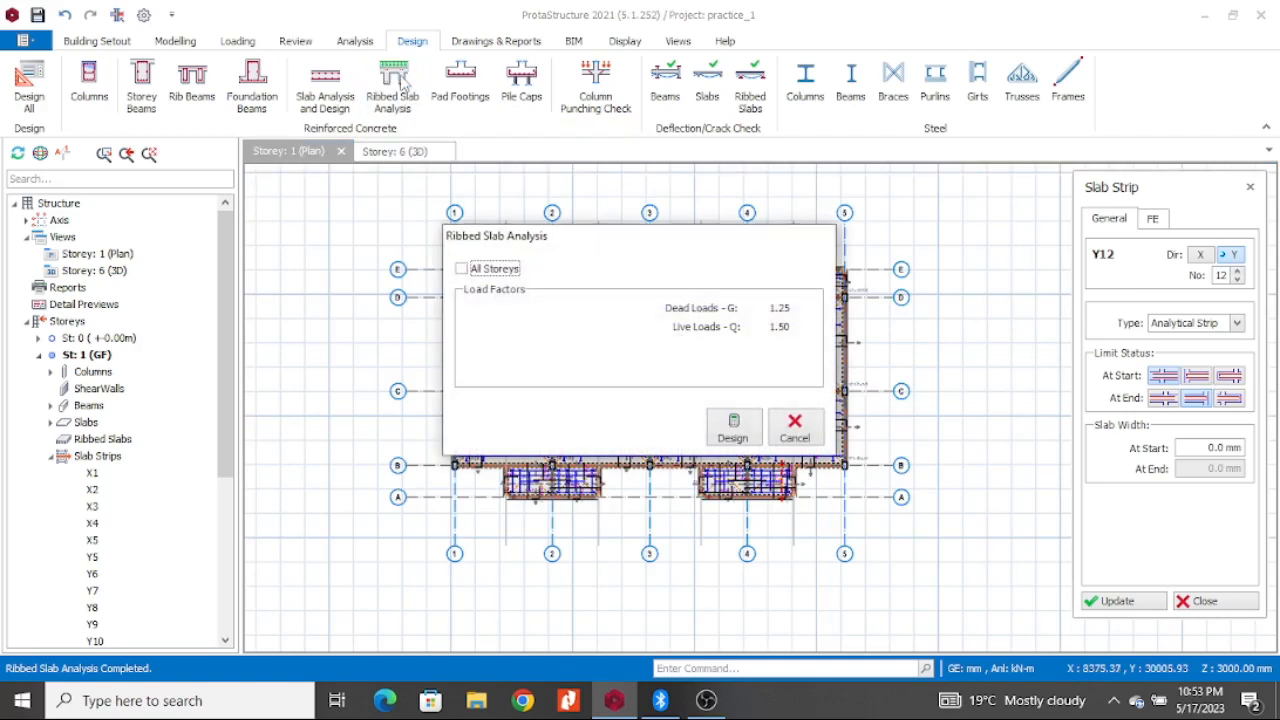
click(794, 428)
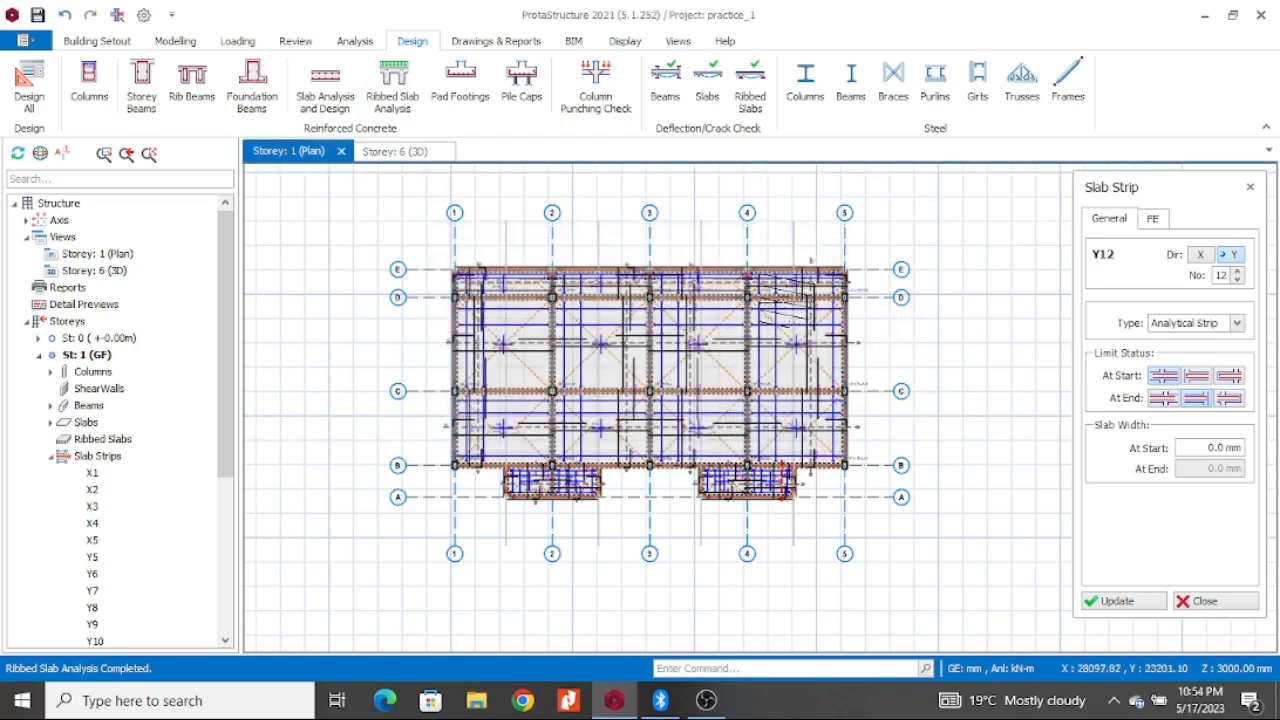
scroll(523, 335, down, 1)
scroll(528, 260, down, 2)
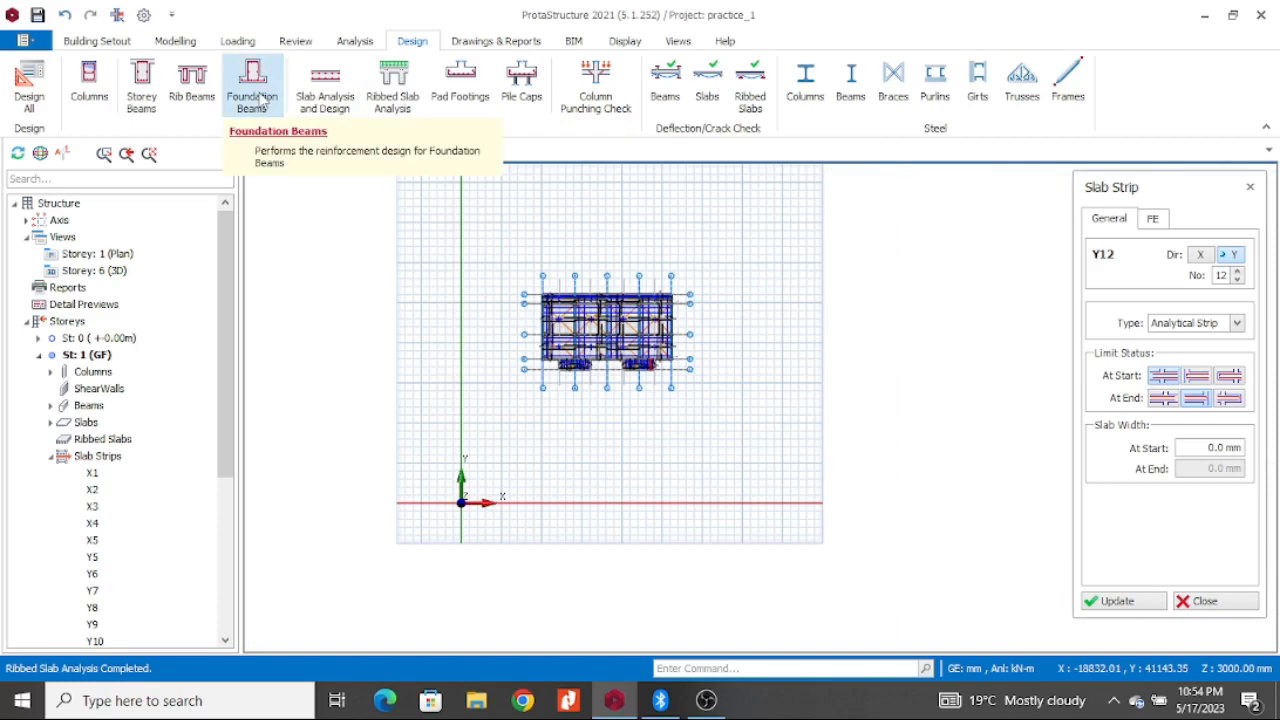
scroll(690, 292, up, 3)
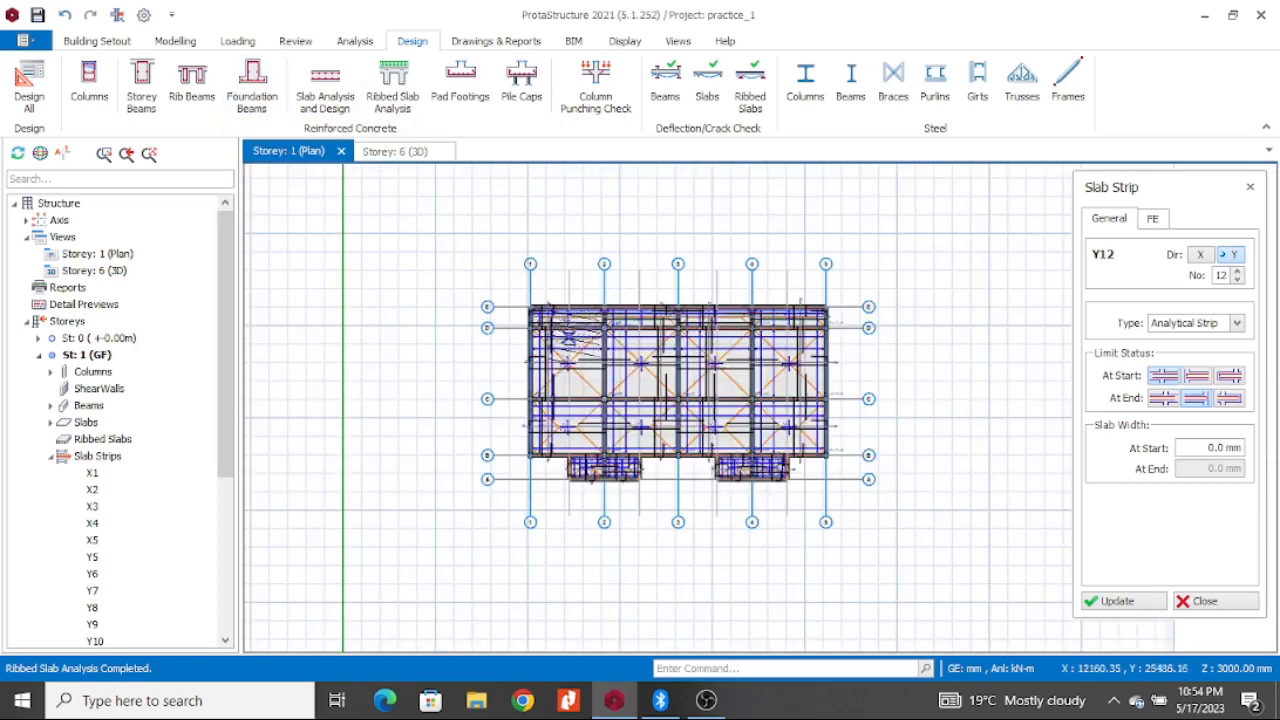
scroll(580, 343, up, 2)
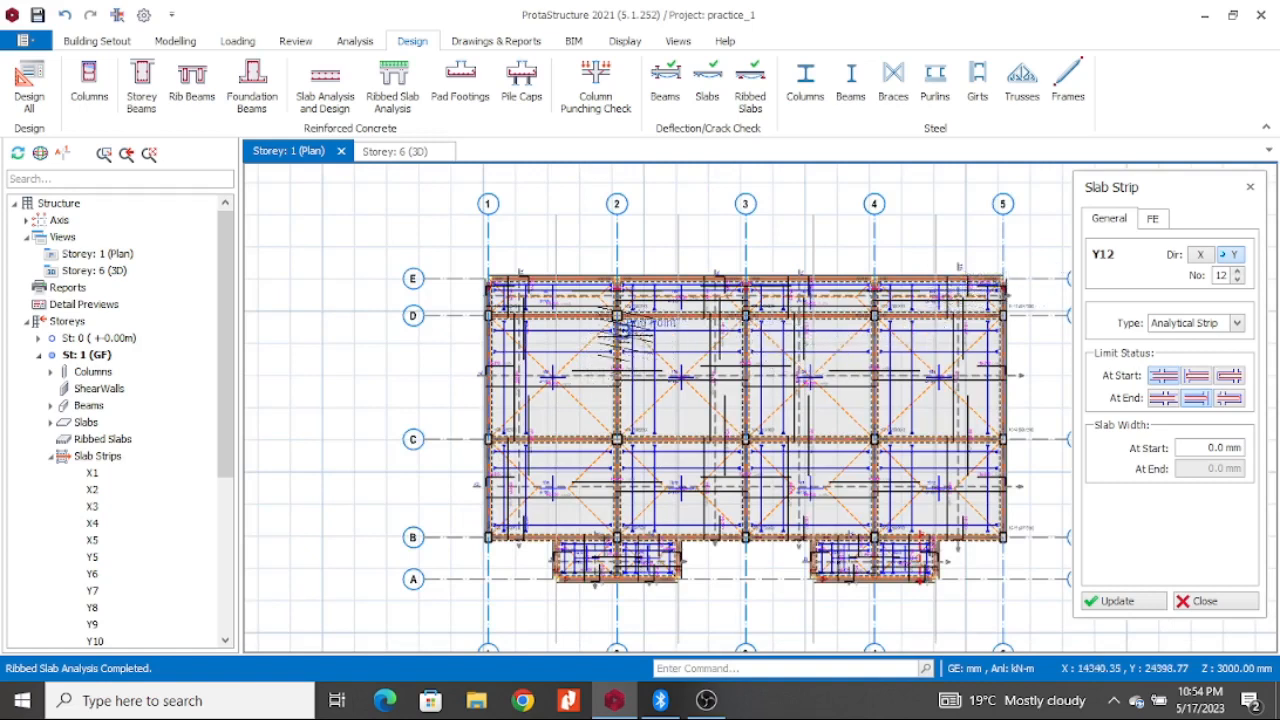
scroll(735, 352, down, 3)
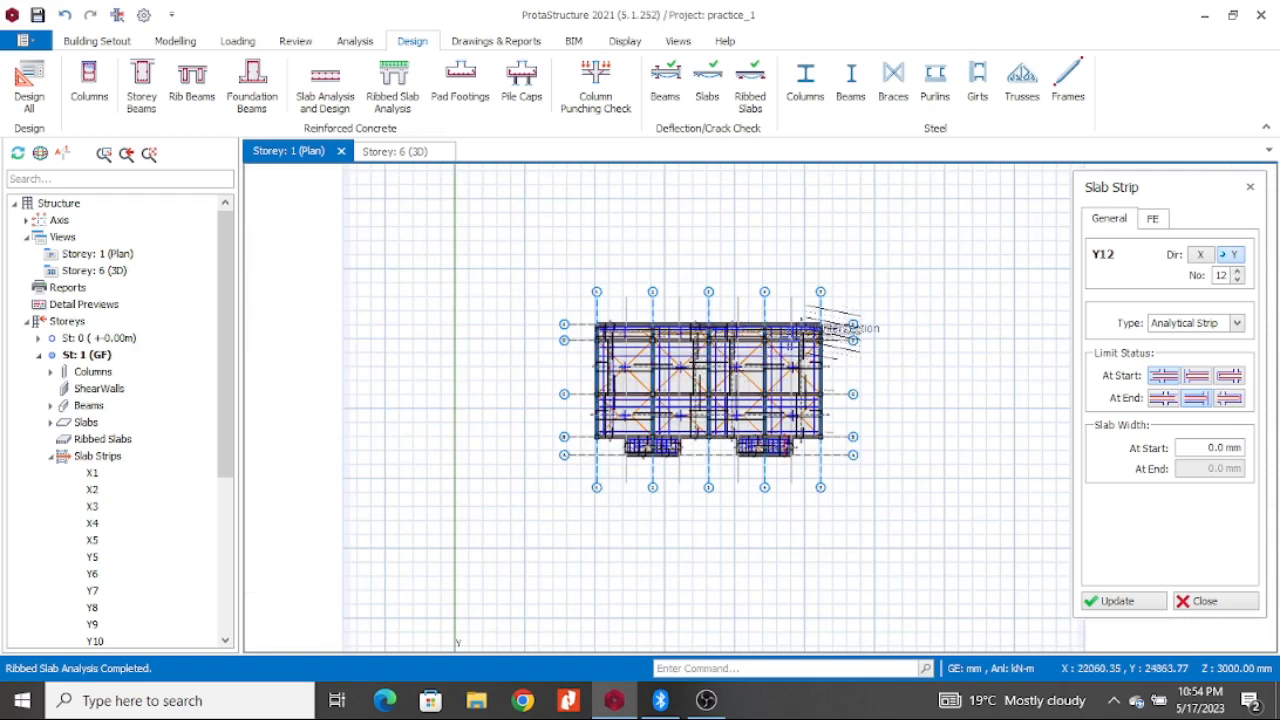
Step: Close the Slab Strip properties and open the Storey 0 plan at the column bases
click(1250, 187)
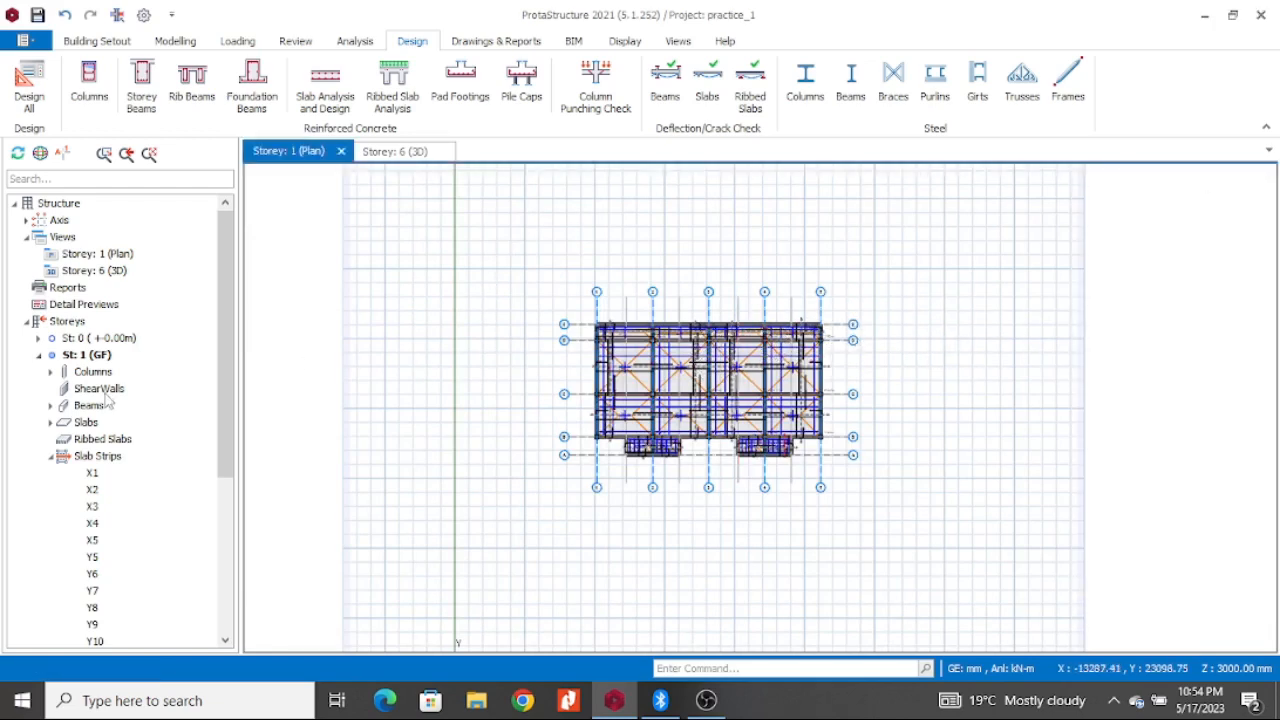
double_click(95, 339)
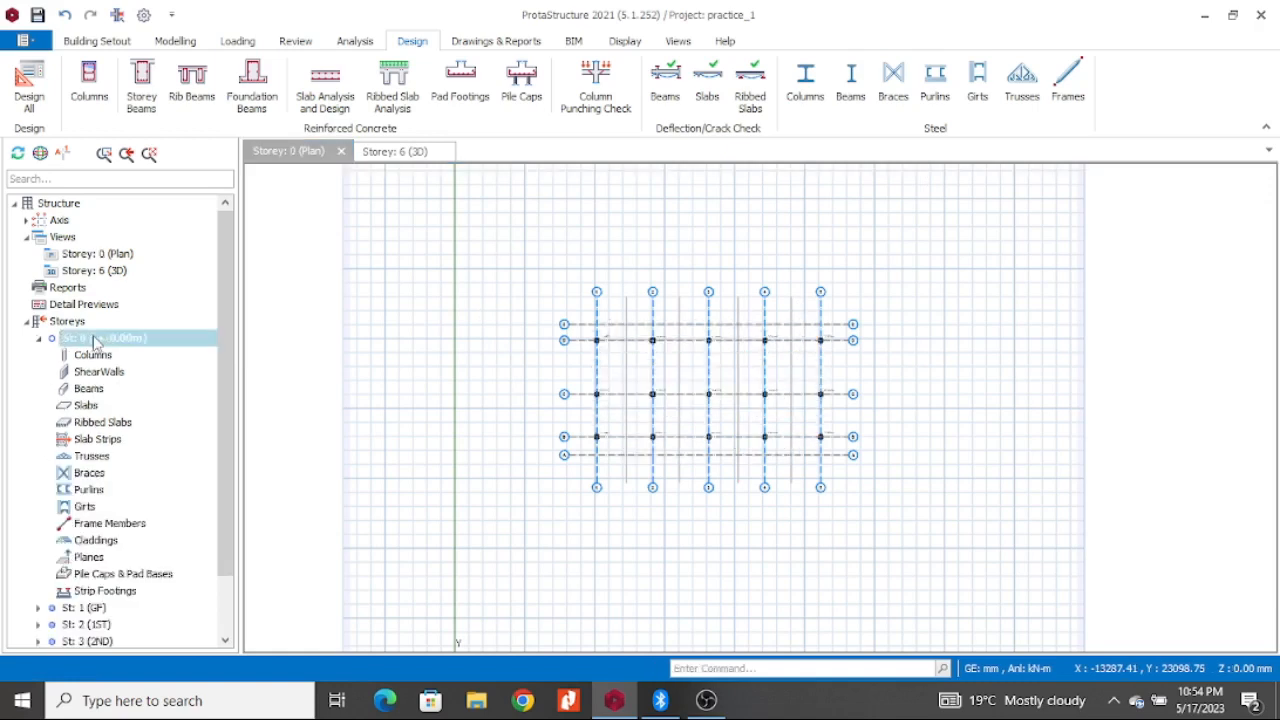
scroll(646, 350, up, 5)
scroll(670, 357, down, 2)
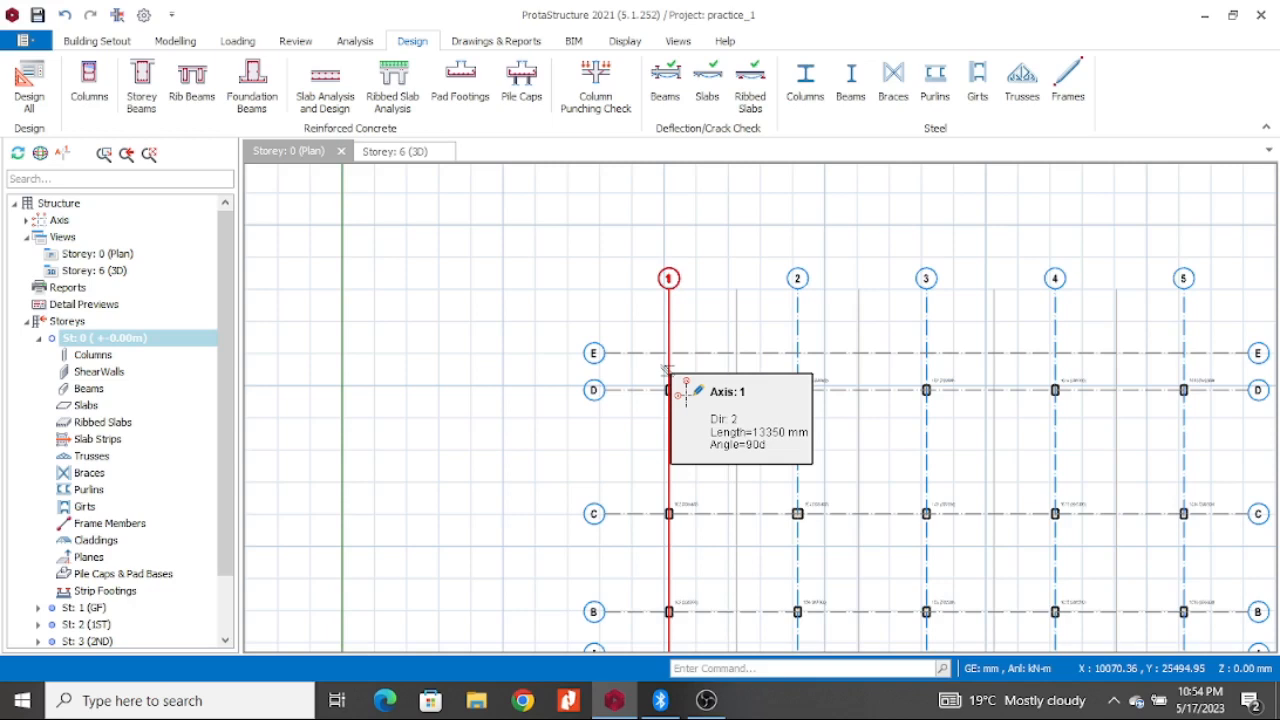
scroll(606, 406, down, 3)
scroll(735, 360, up, 6)
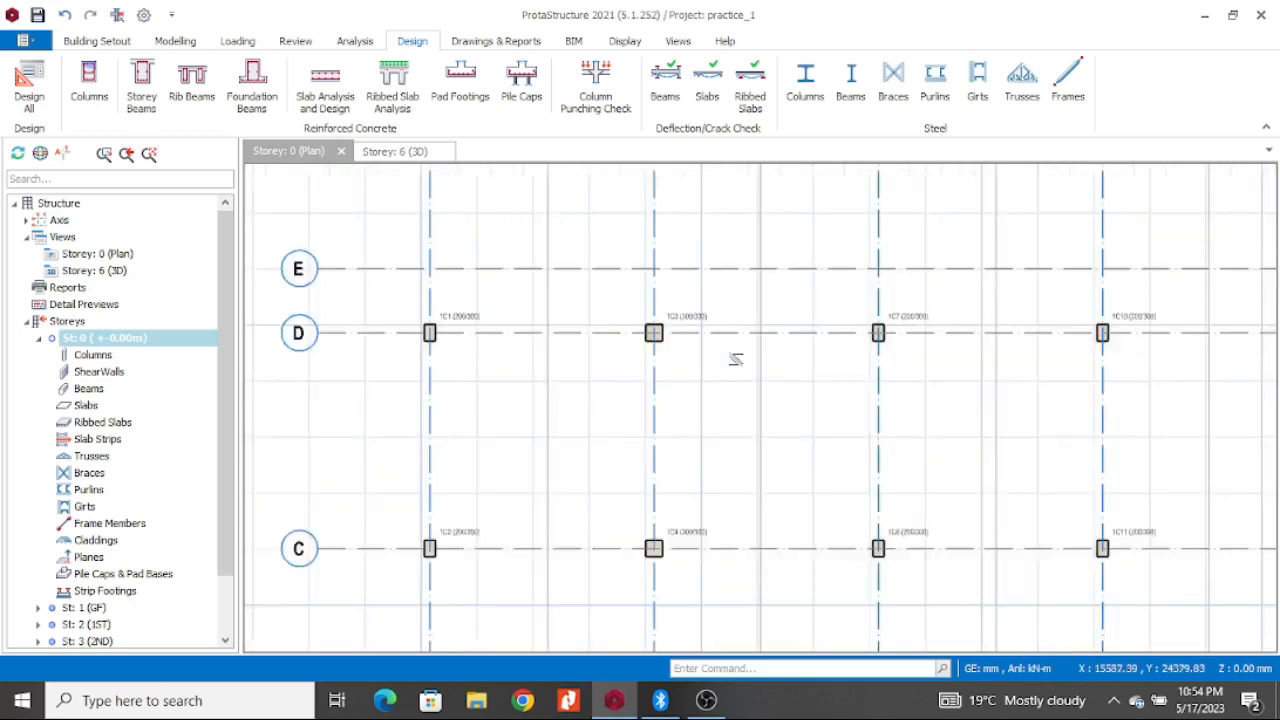
scroll(735, 360, up, 1)
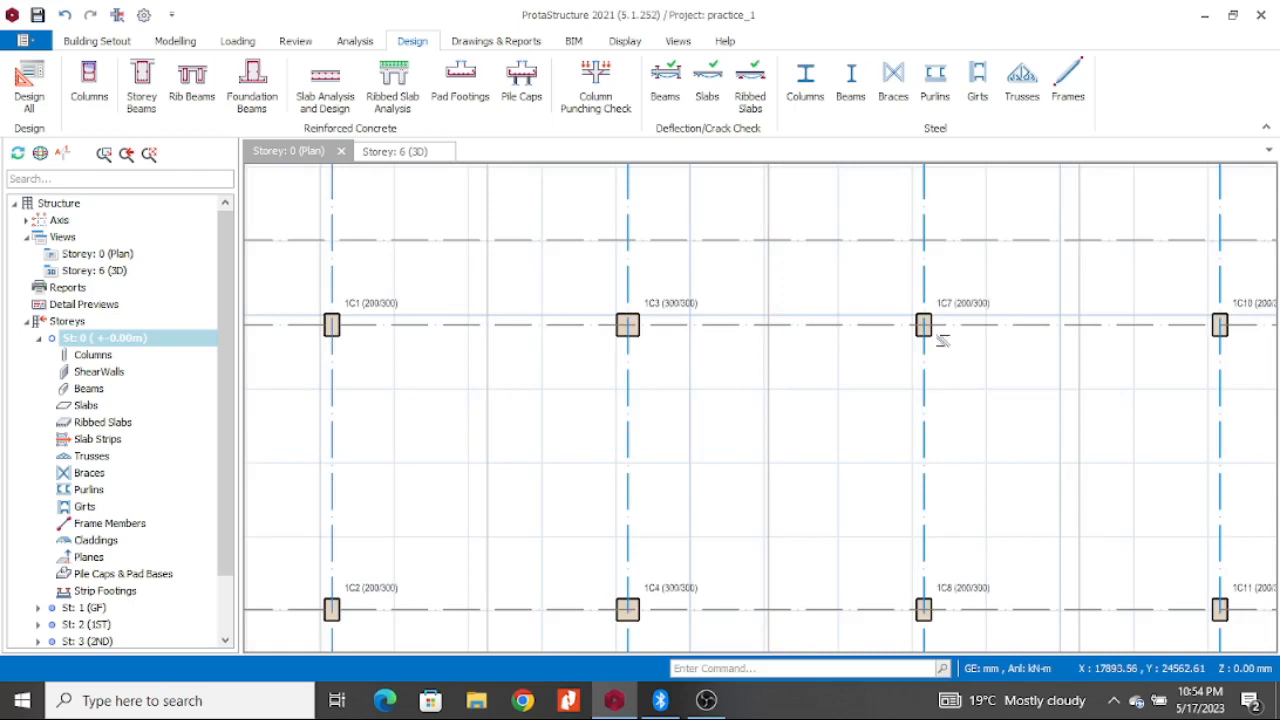
scroll(943, 334, down, 3)
scroll(760, 340, up, 5)
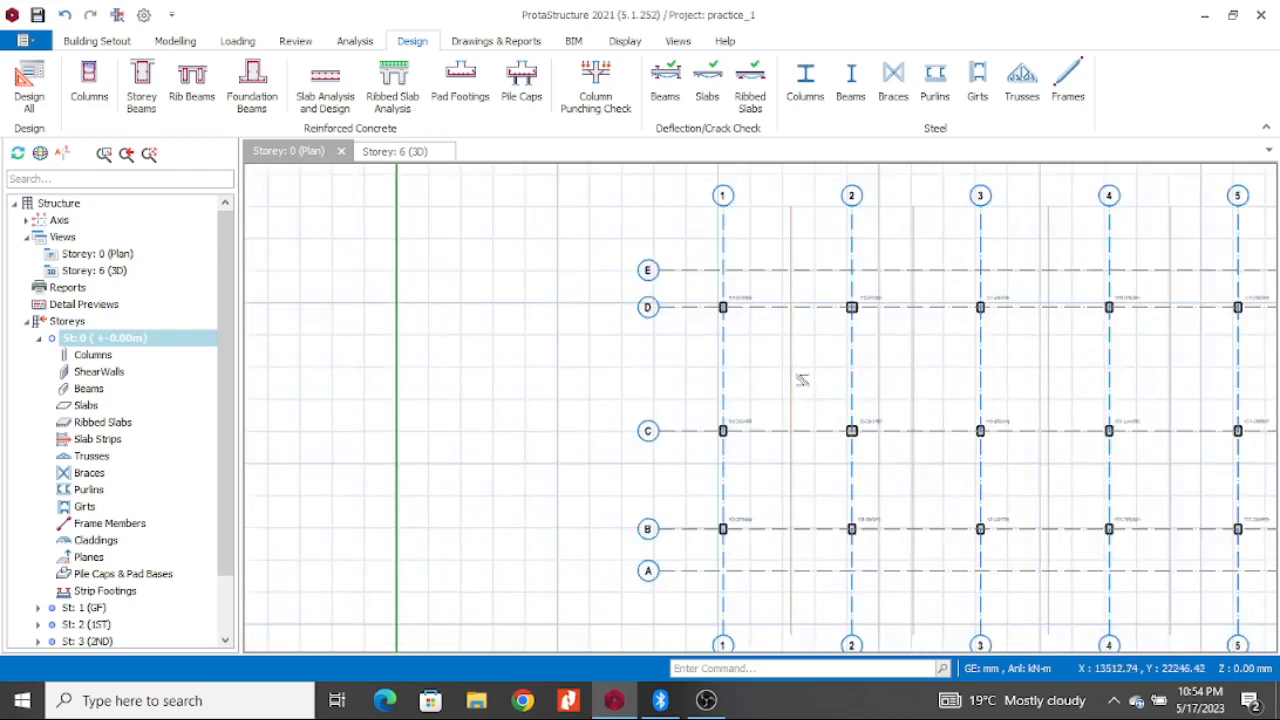
Step: Insert a pad footing under column 1C1 at the intersection of axes D and 1
click(778, 210)
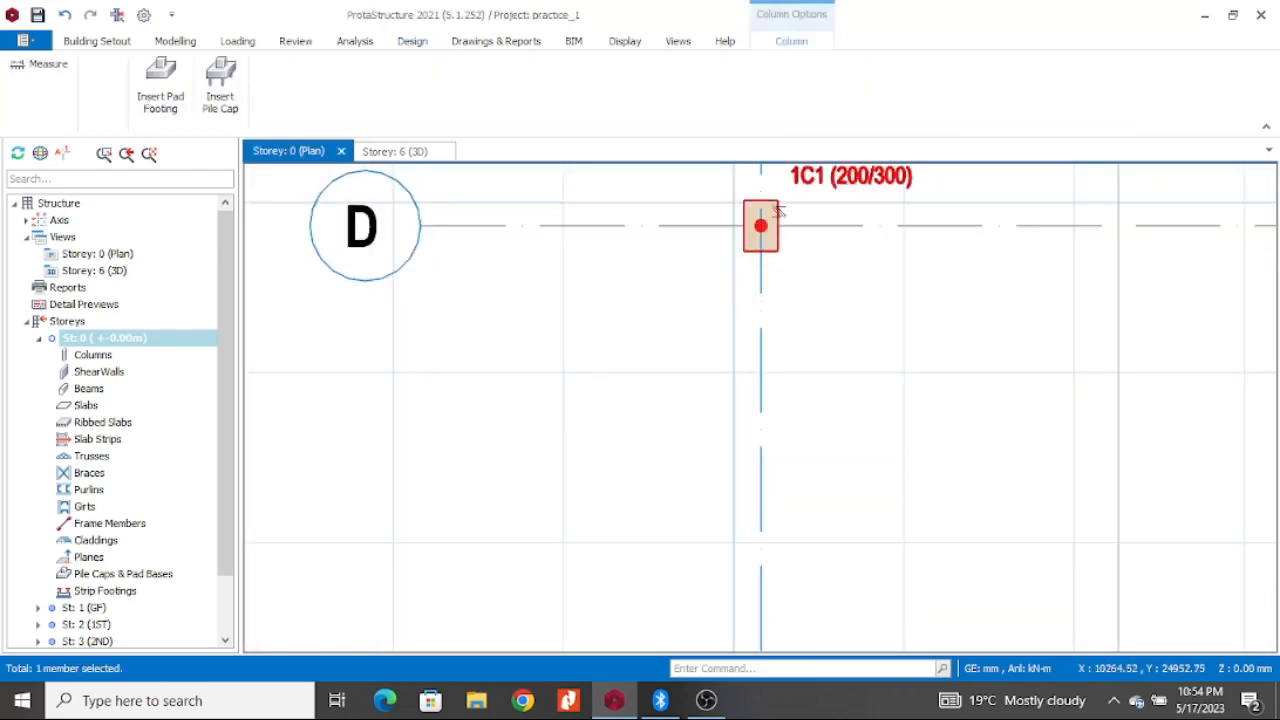
right_click(778, 211)
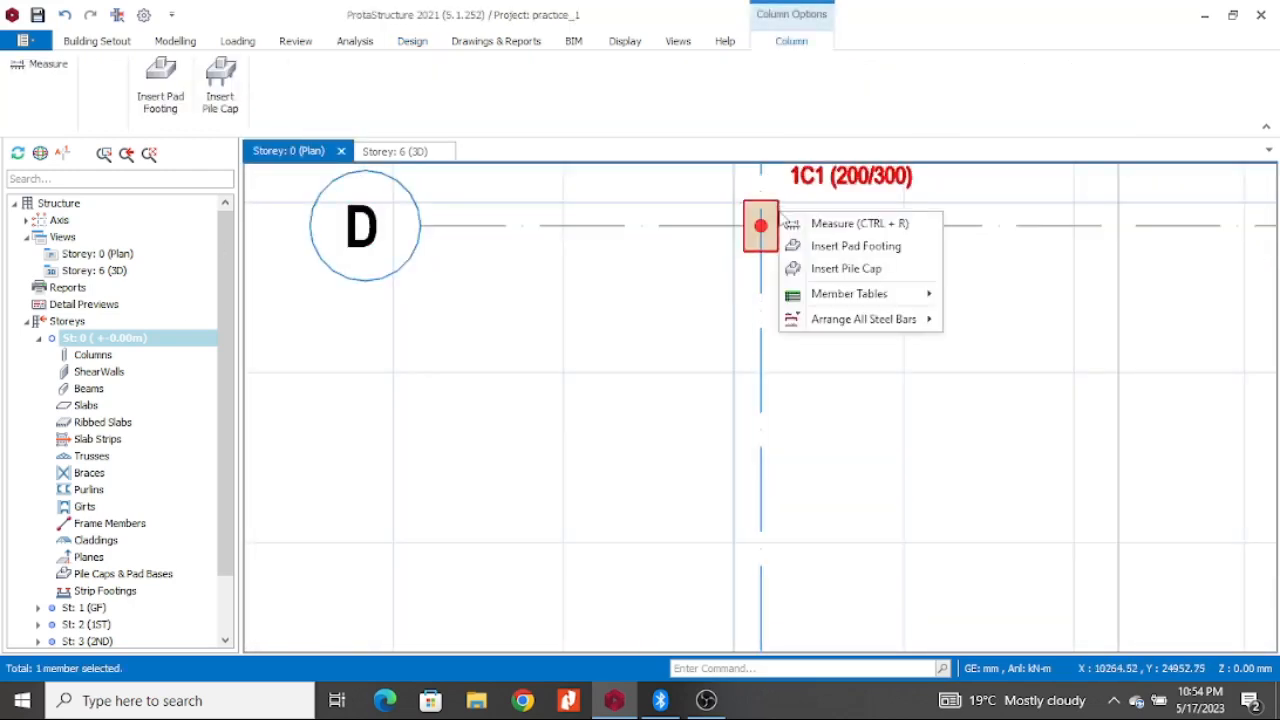
click(855, 246)
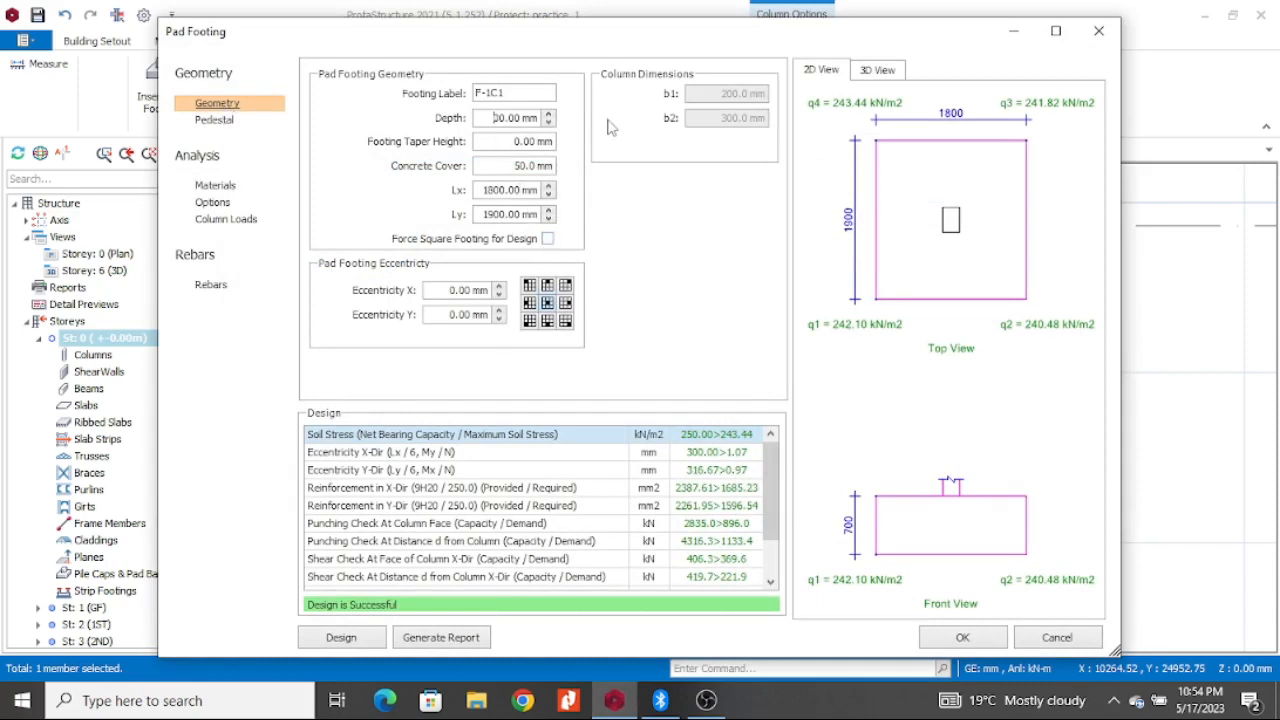
Step: Try a different footing depth, and compare the footing's geometry and pedestal settings
text(4)
click(222, 122)
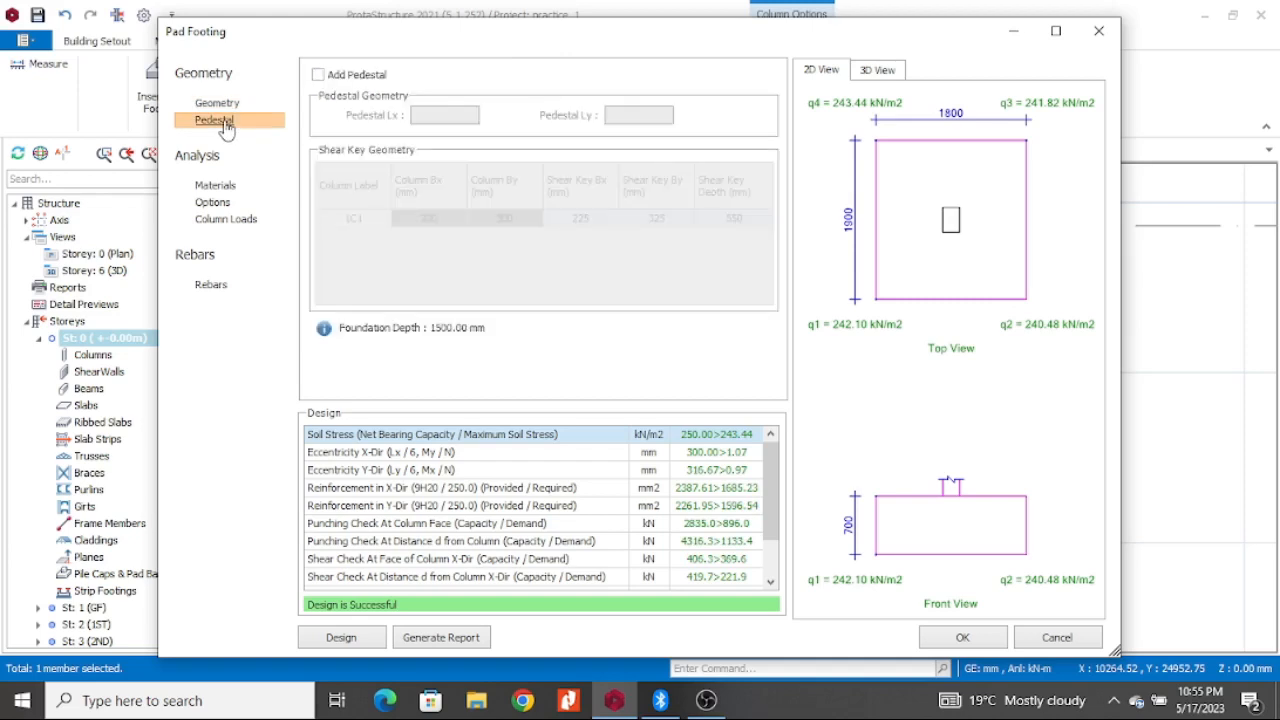
click(220, 103)
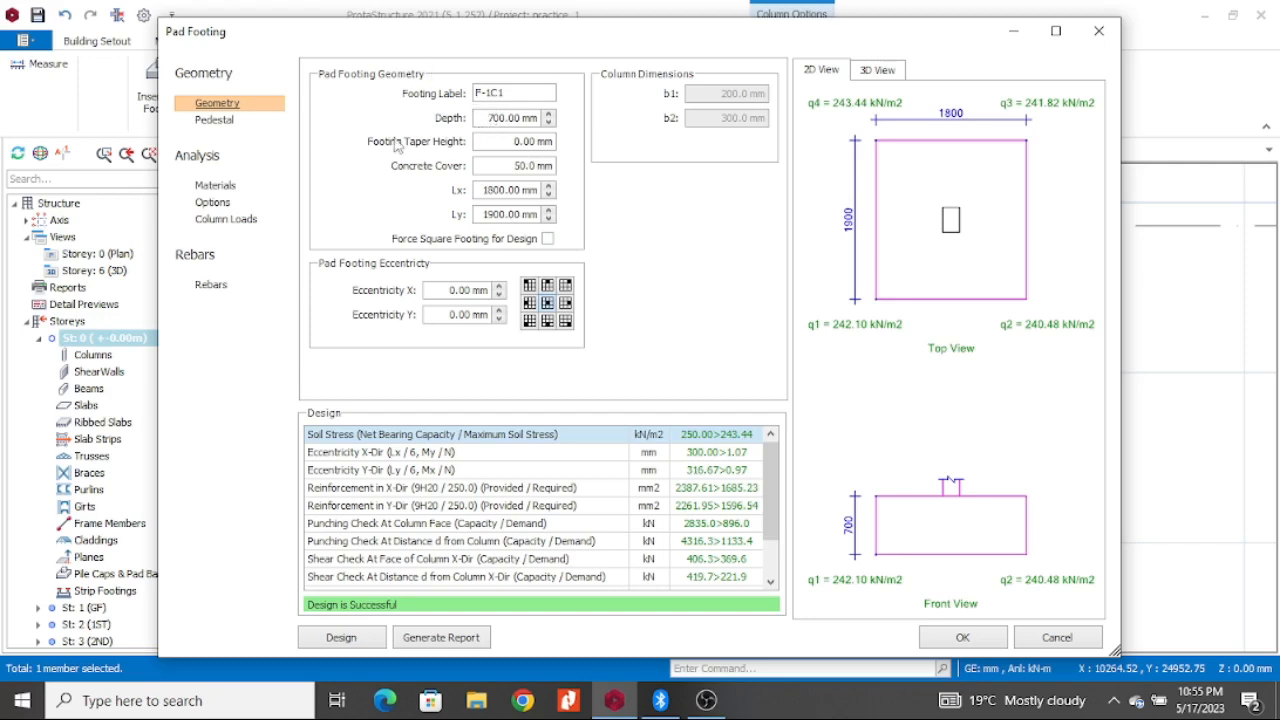
click(214, 119)
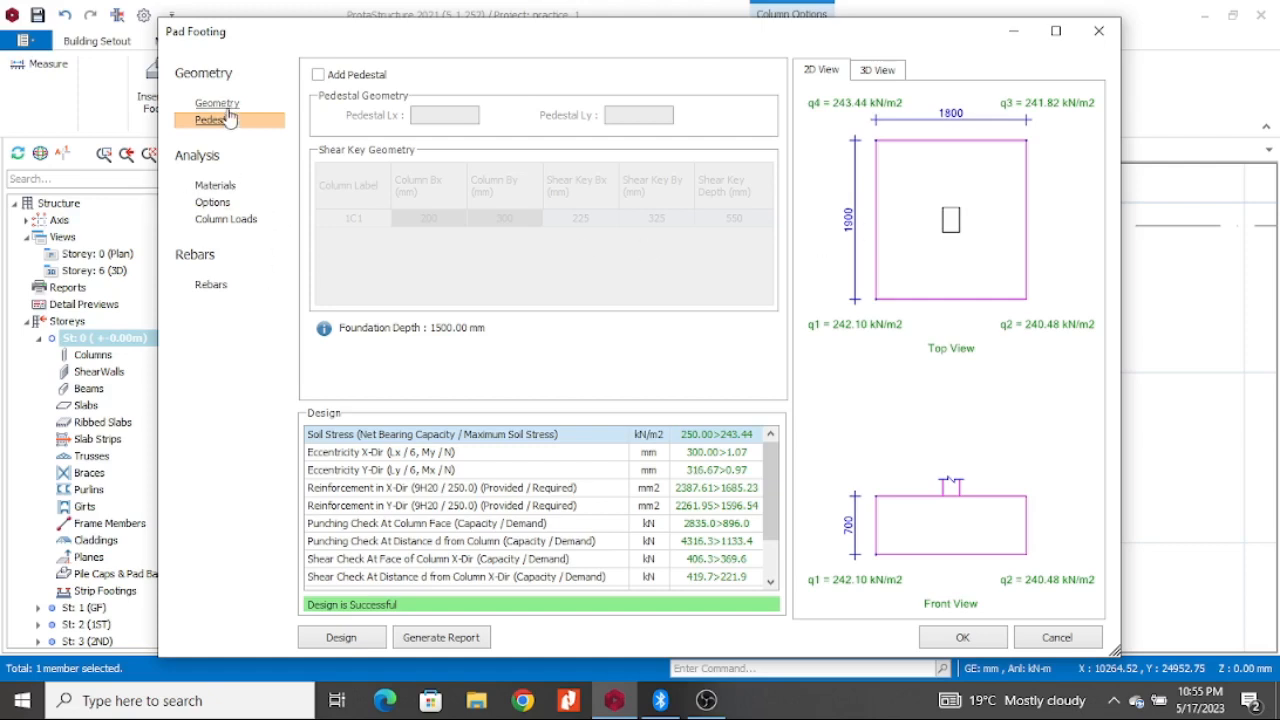
Step: Check which Grade 500 (Type 2) rebar diameters are allowed in the footing's material settings
click(224, 192)
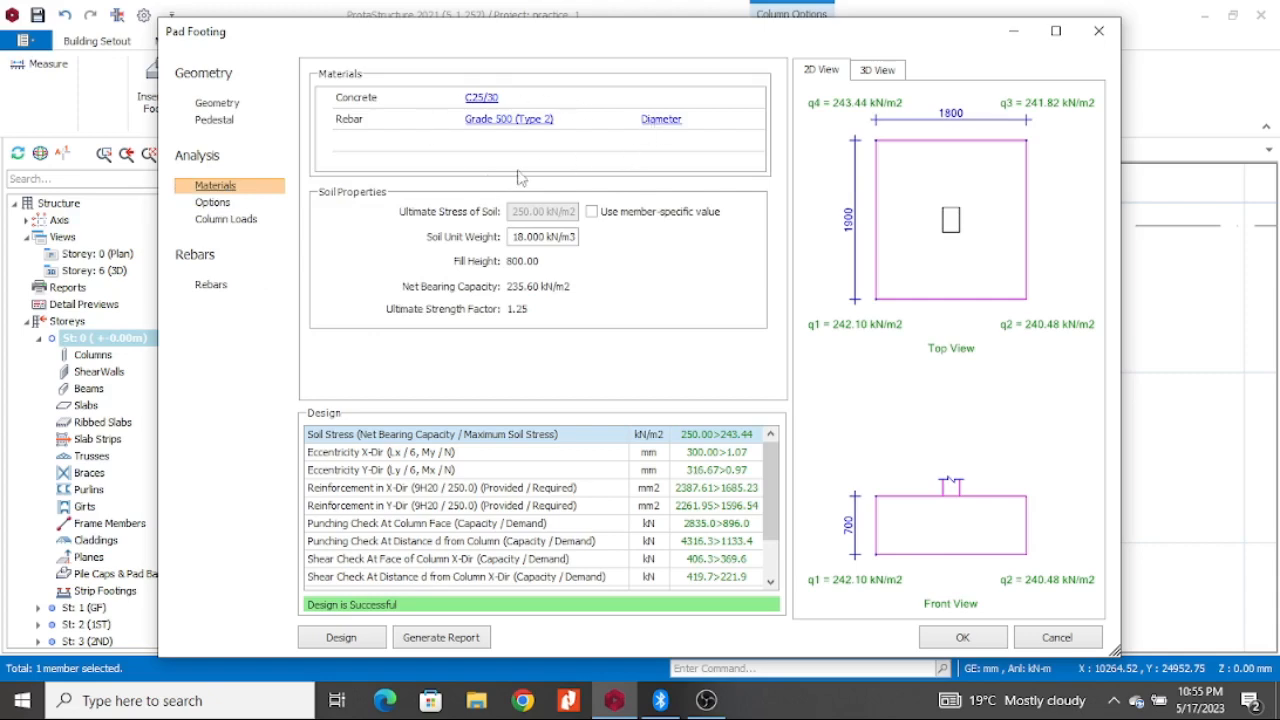
click(661, 124)
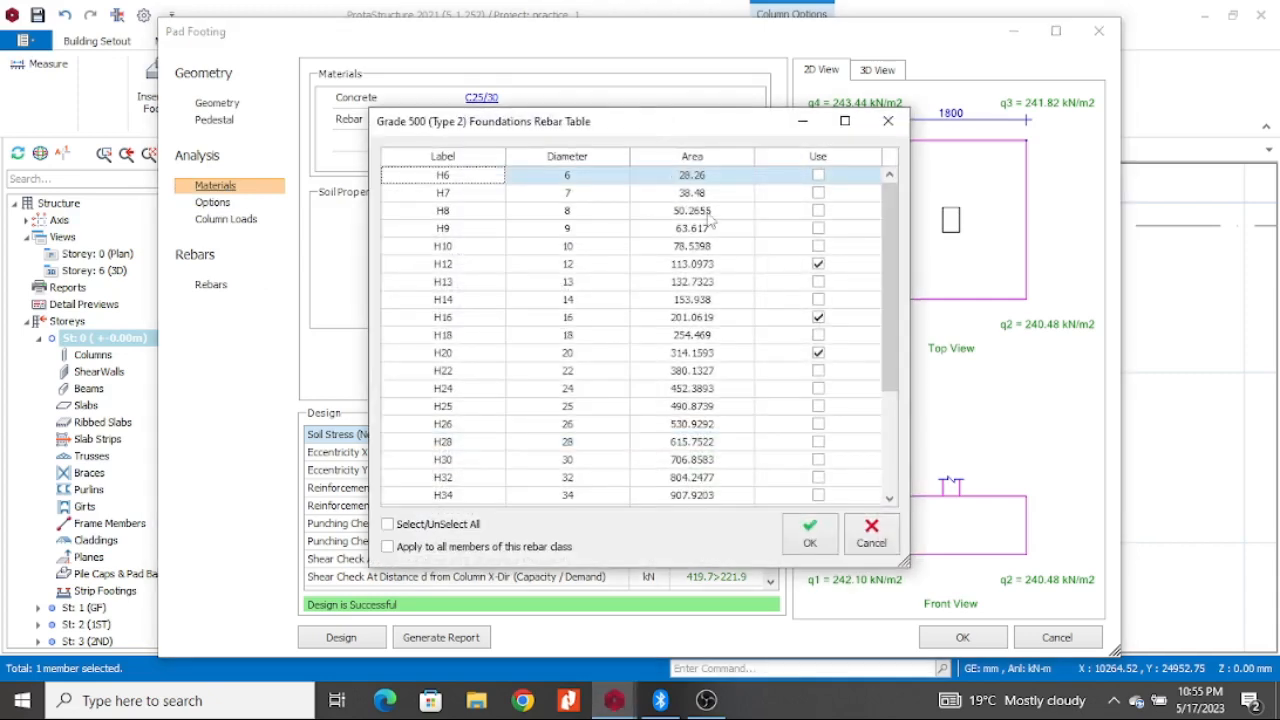
click(812, 532)
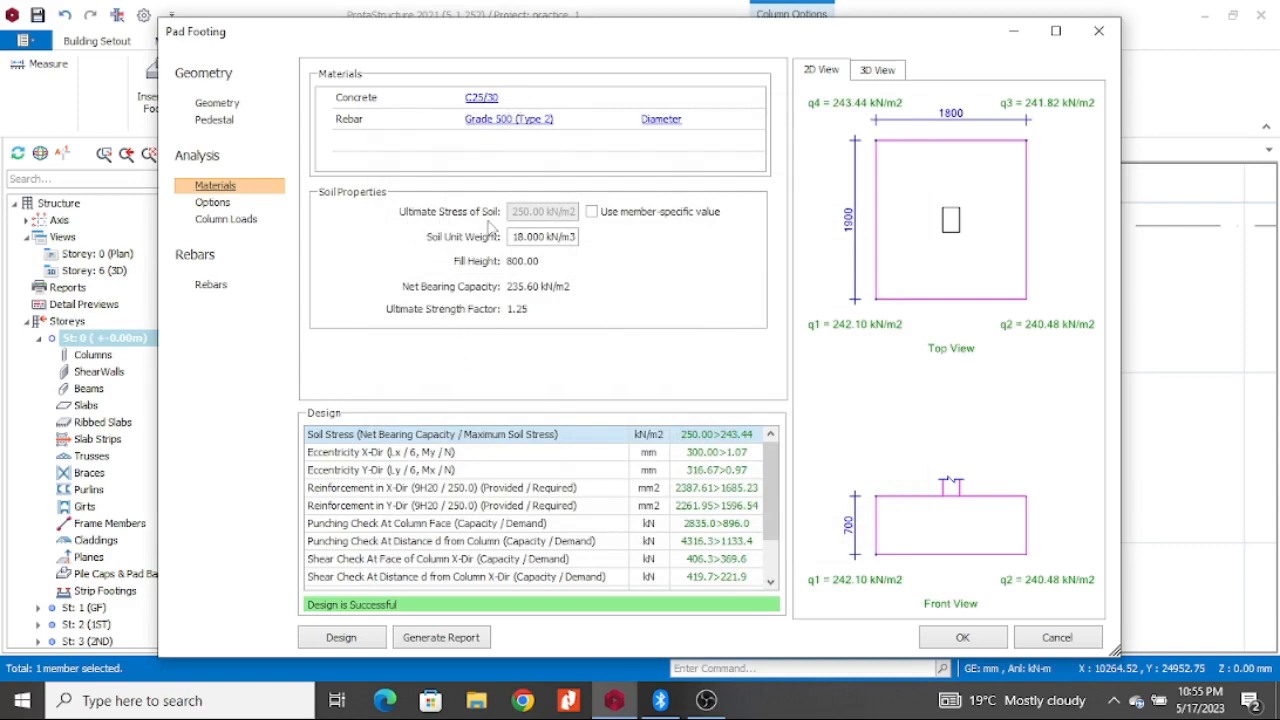
Step: Use a member-specific ultimate soil stress of 200 kN/m2 for footing F-1C1 and rerun its design
click(592, 212)
drag(514, 212, 528, 214)
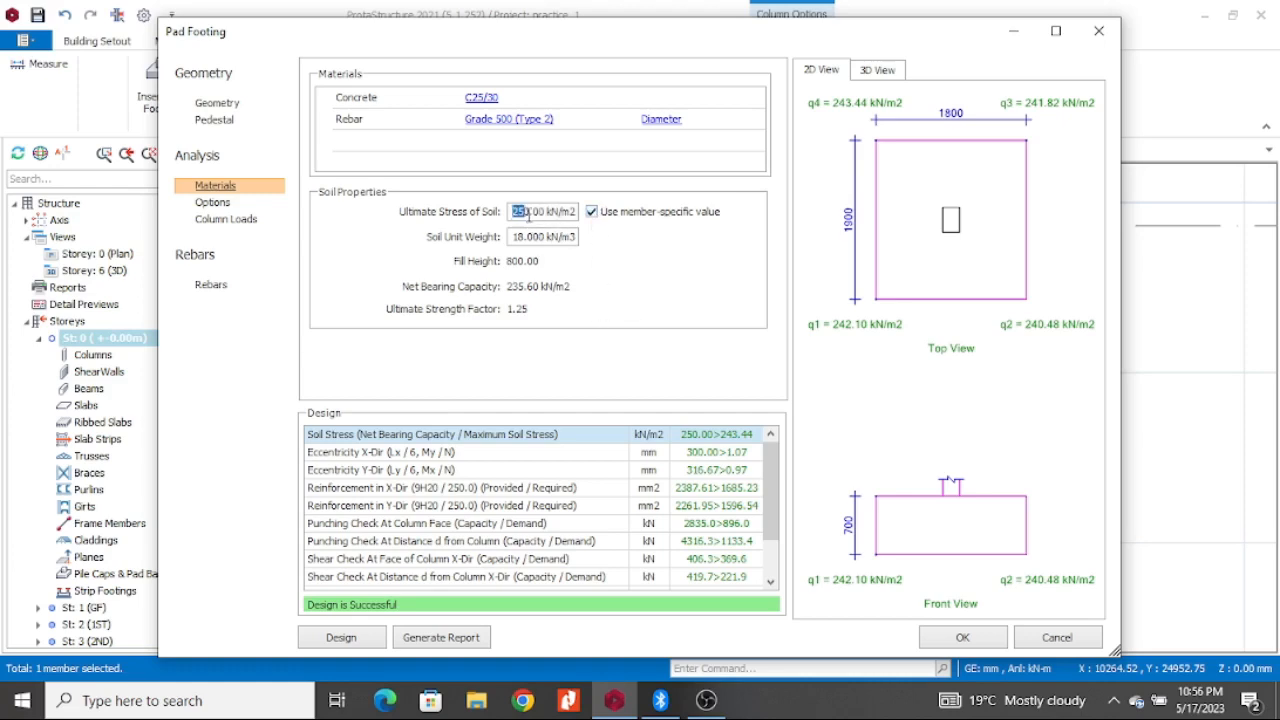
text(2)
key(Tab)
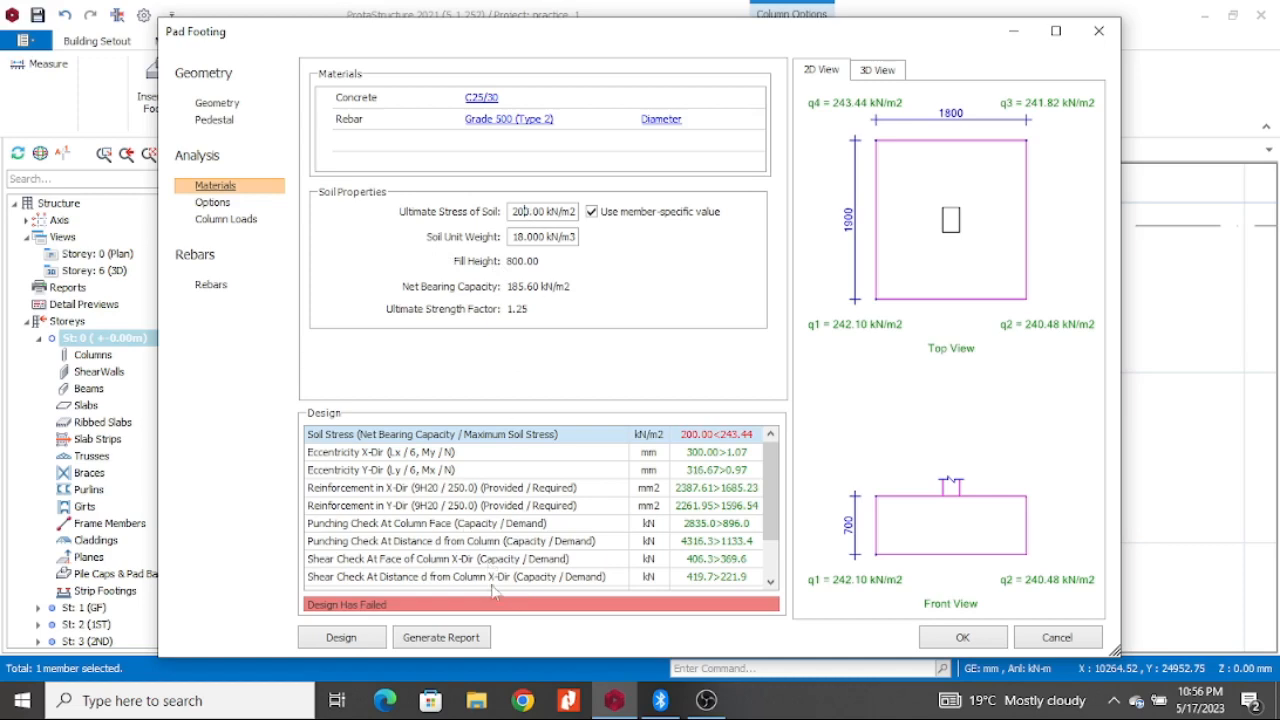
click(341, 637)
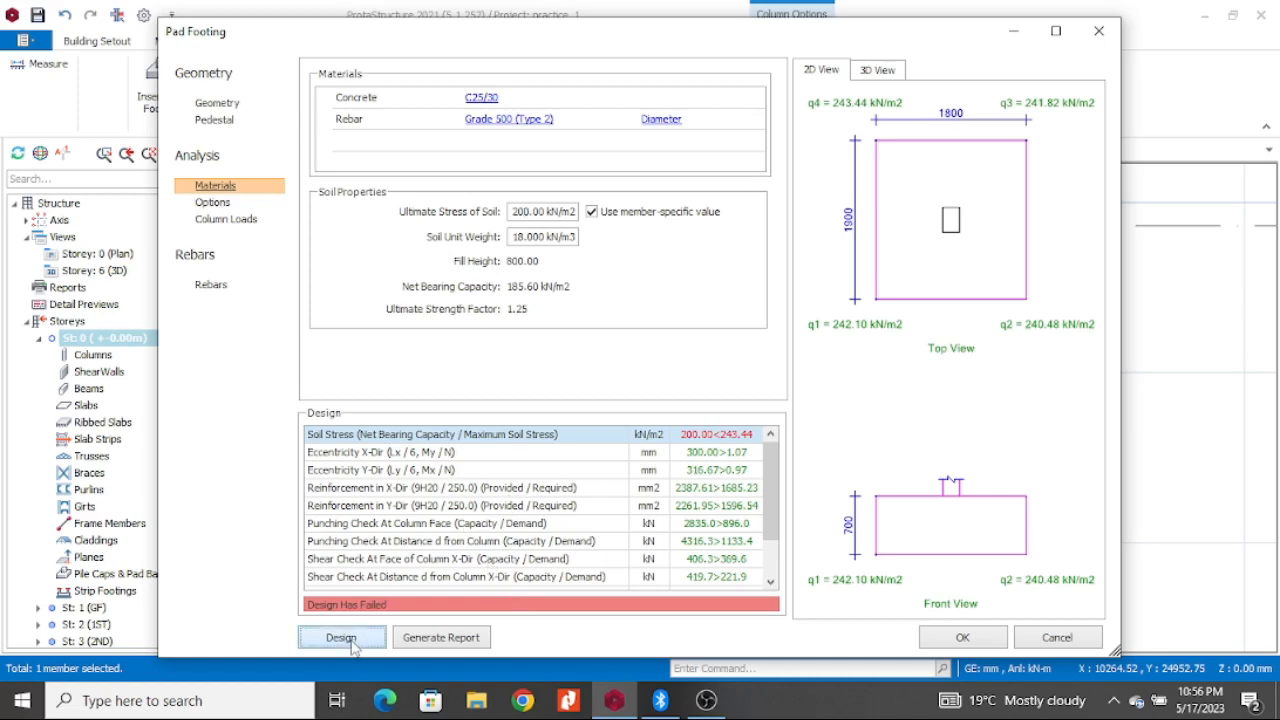
Step: Review the redesigned footing's geometry, soil properties, design options and column load combinations
click(214, 106)
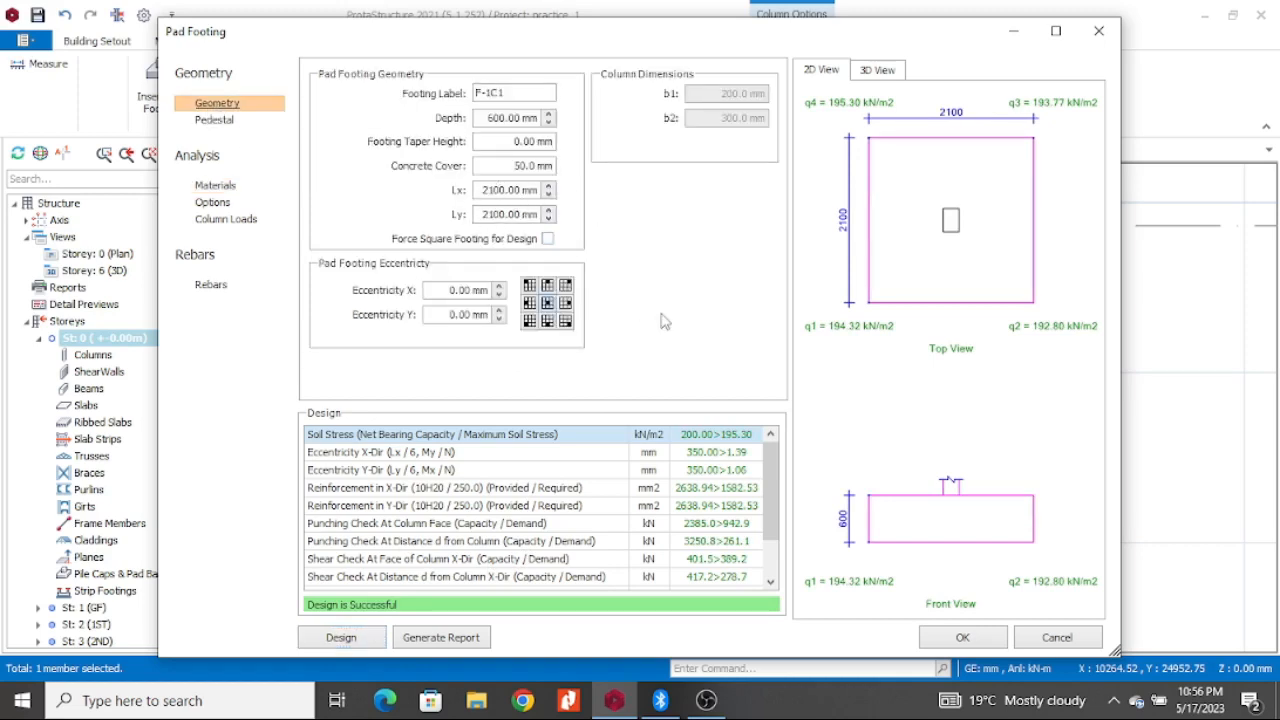
click(215, 186)
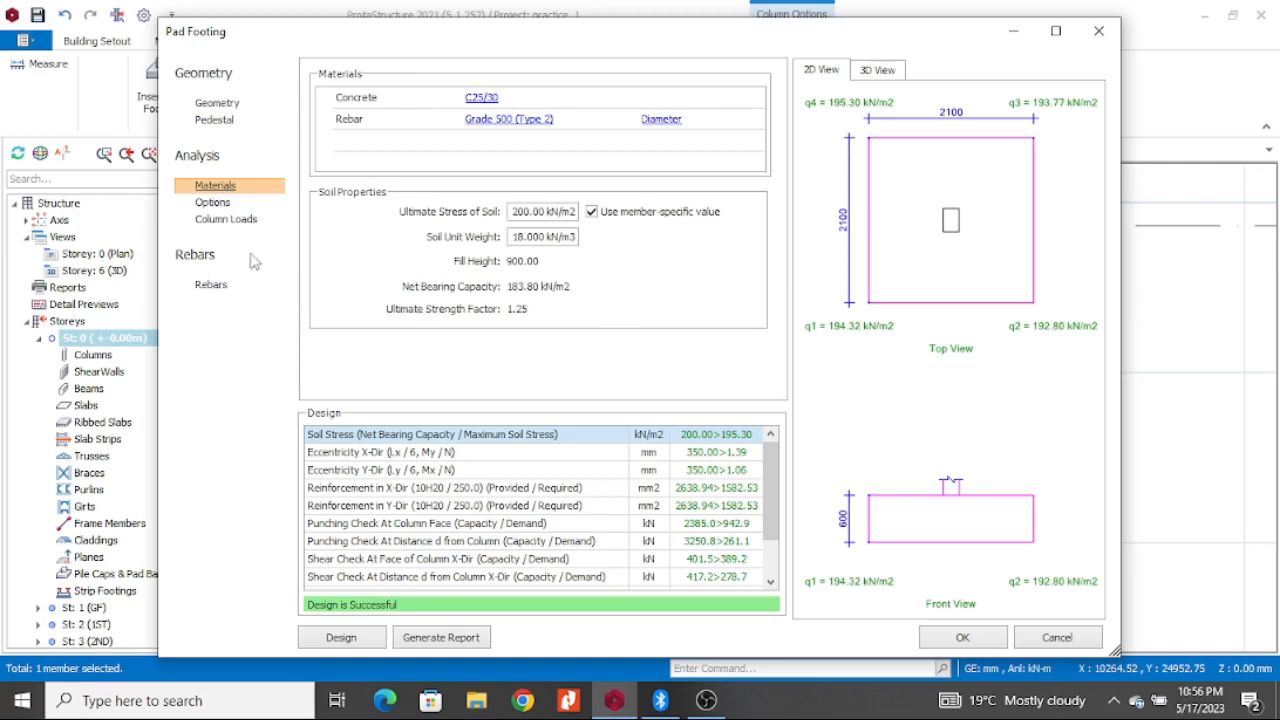
click(212, 203)
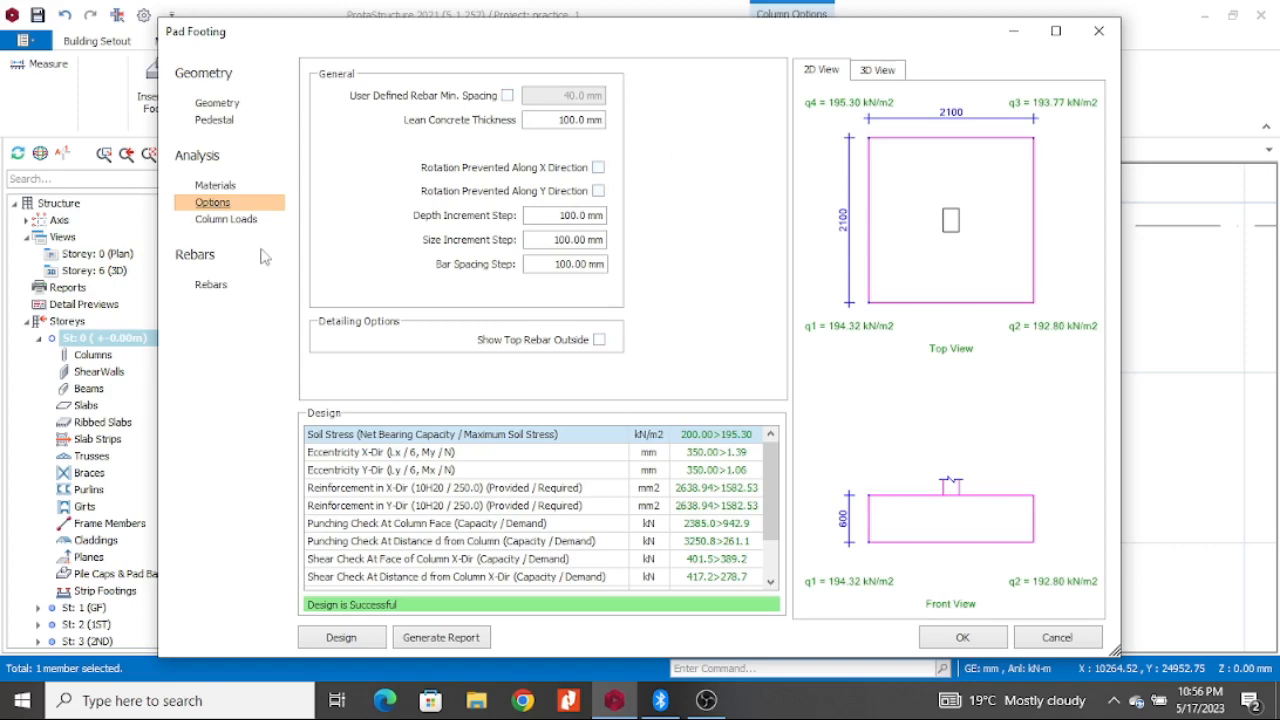
click(248, 222)
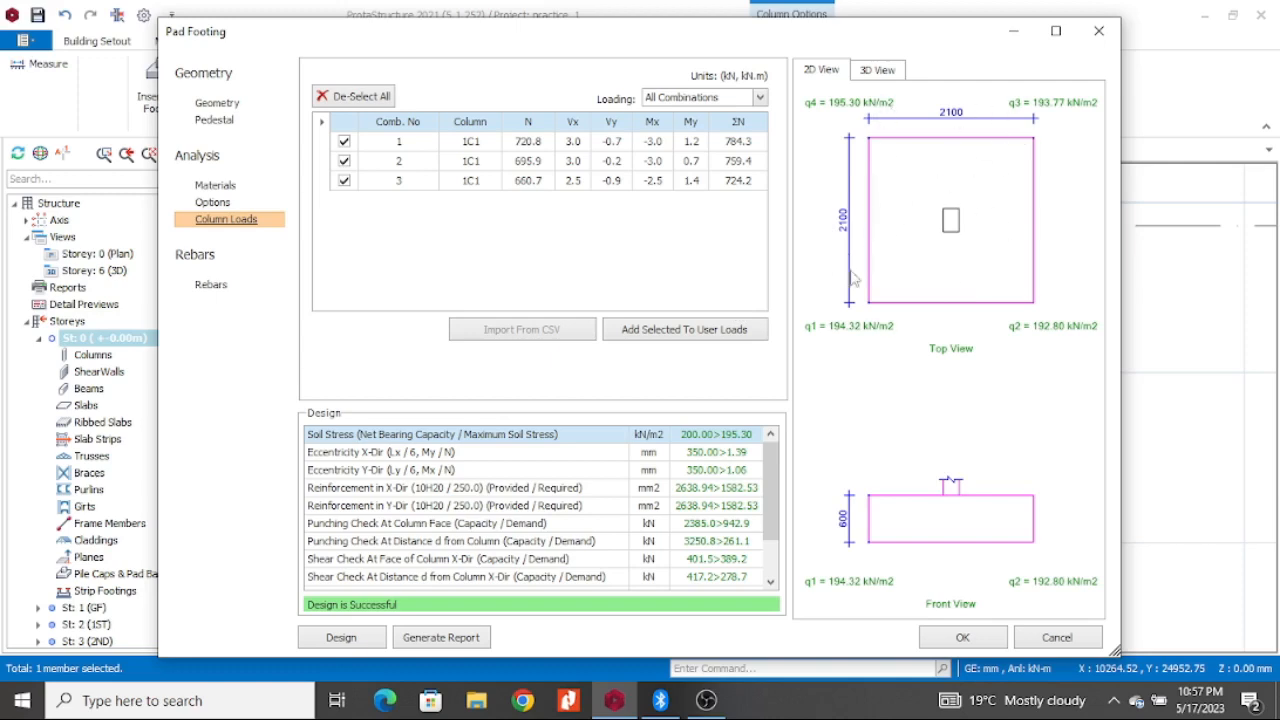
Step: Set the diameter of the footing's Rebar X to 12 mm and view the diameter choices for Distribution Rebar (X-Dir)
click(213, 285)
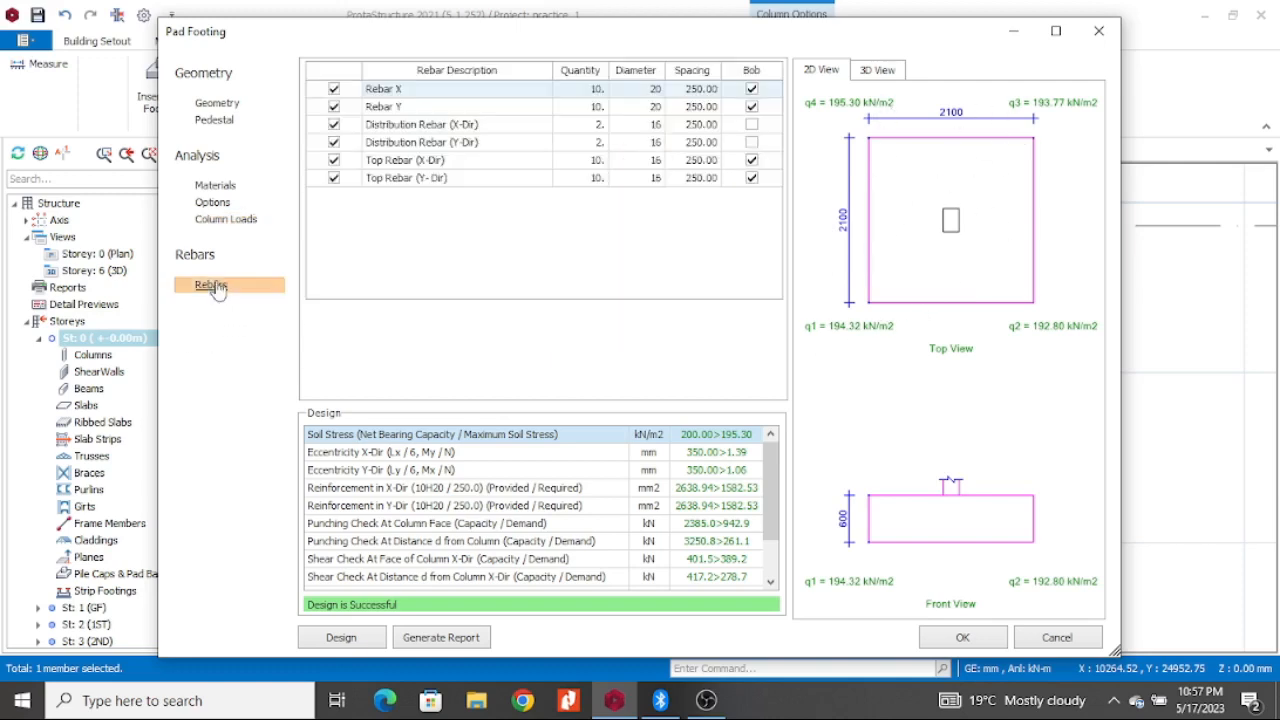
click(655, 90)
click(656, 89)
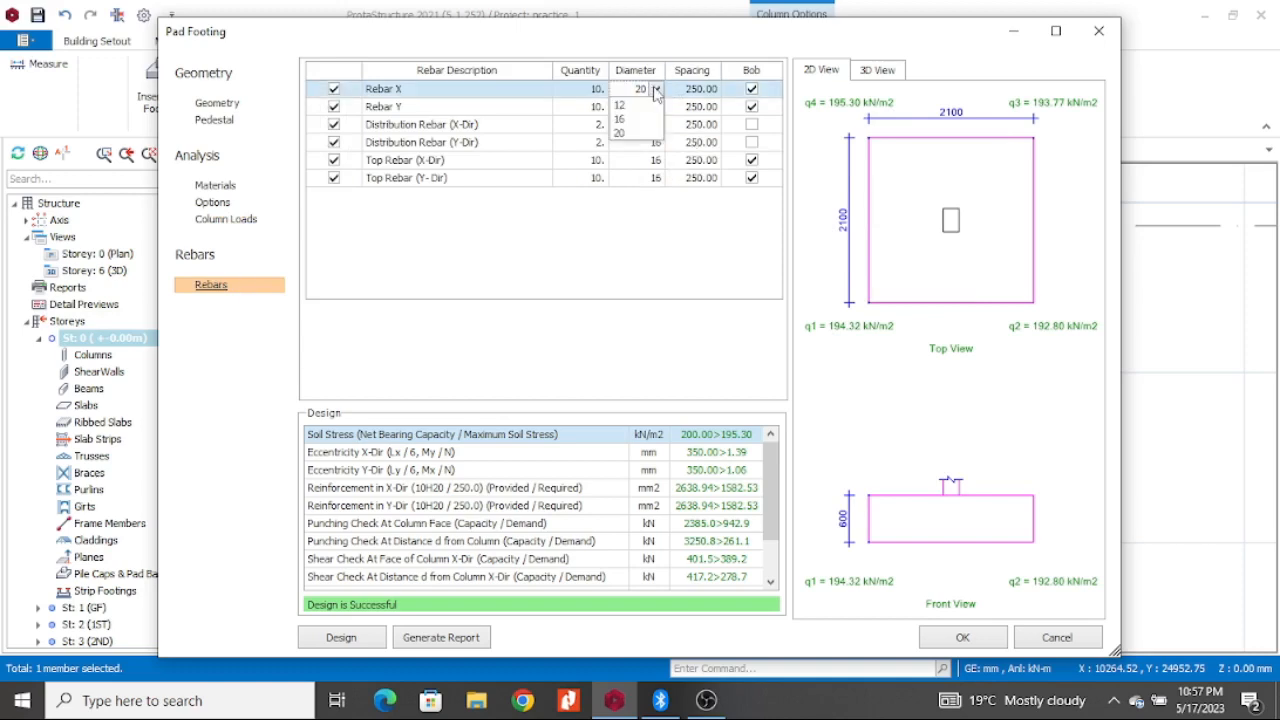
click(656, 125)
click(647, 125)
click(648, 125)
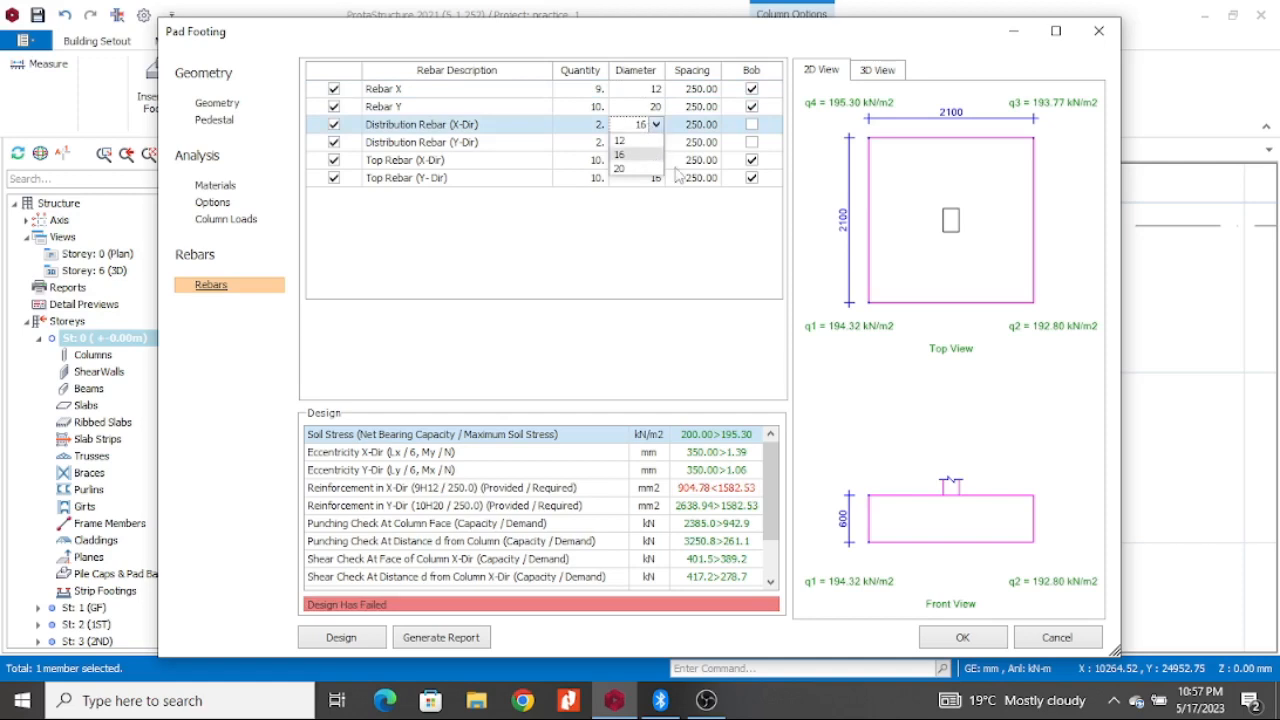
Step: Set the spacing of the footing's Rebar X to 150 mm
click(695, 89)
click(700, 89)
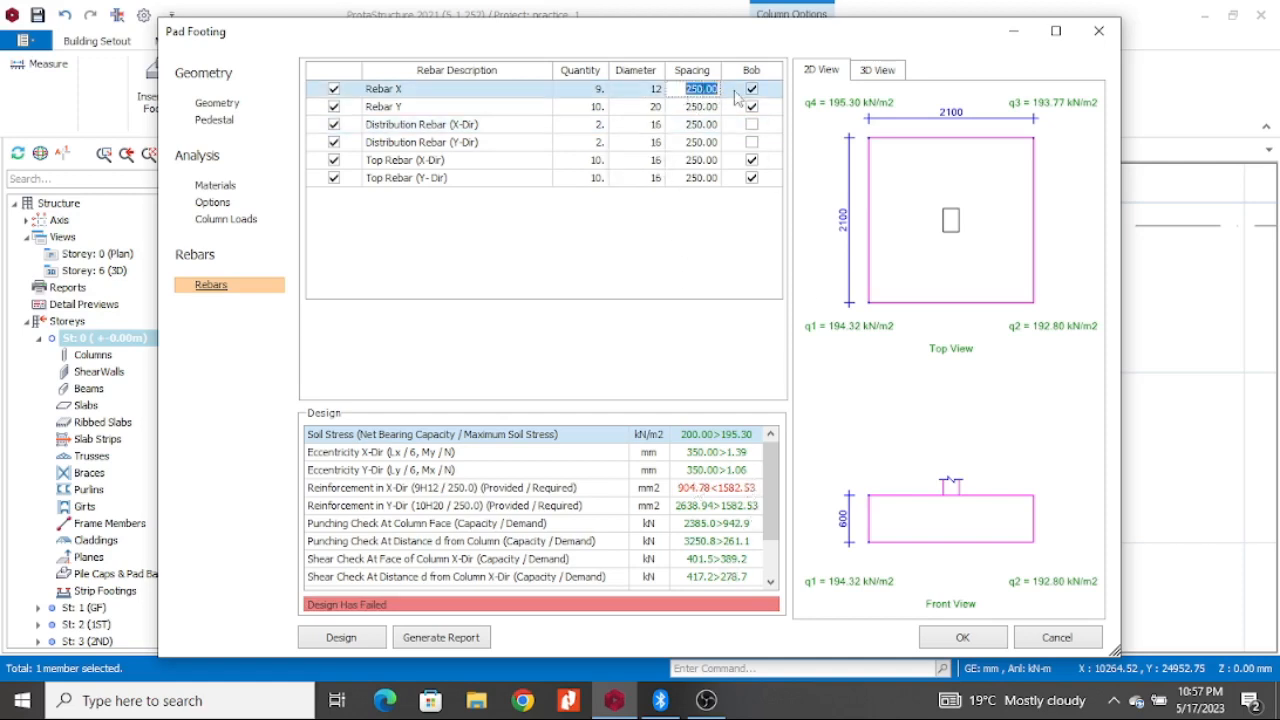
text(150)
click(703, 124)
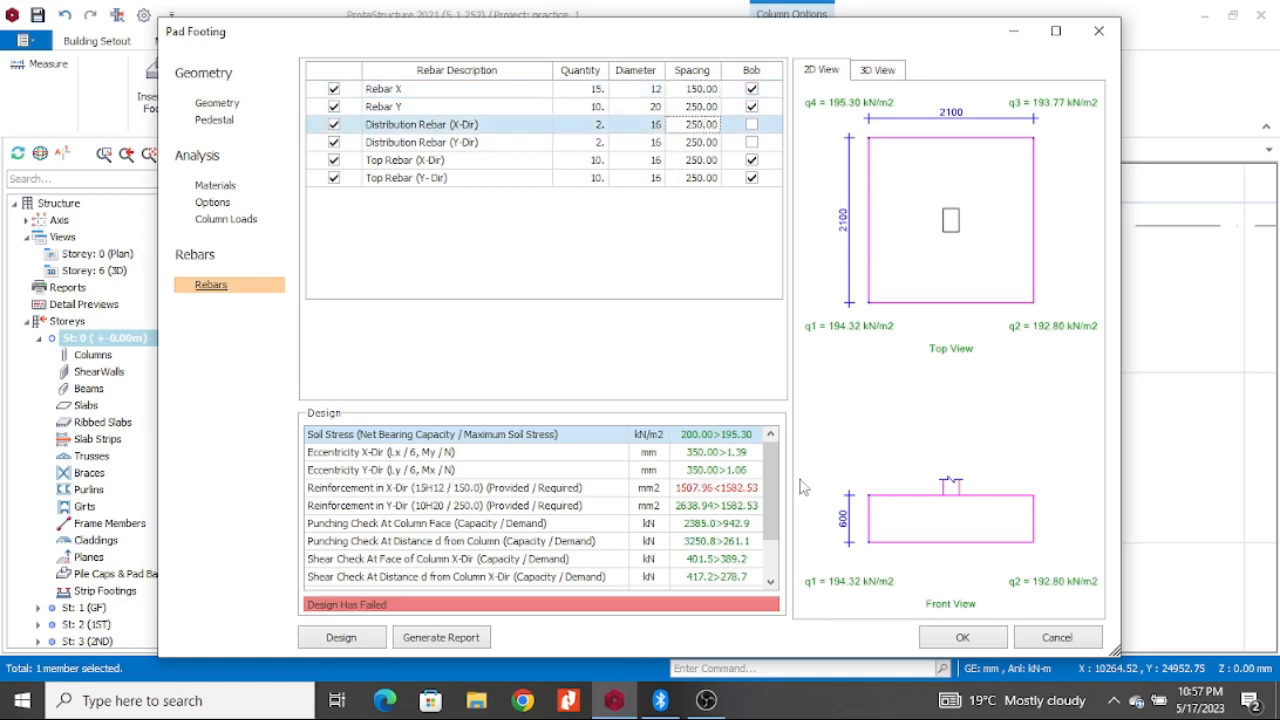
Step: Set the spacing of the footing's Rebar X to 125 mm
double_click(698, 90)
click(697, 90)
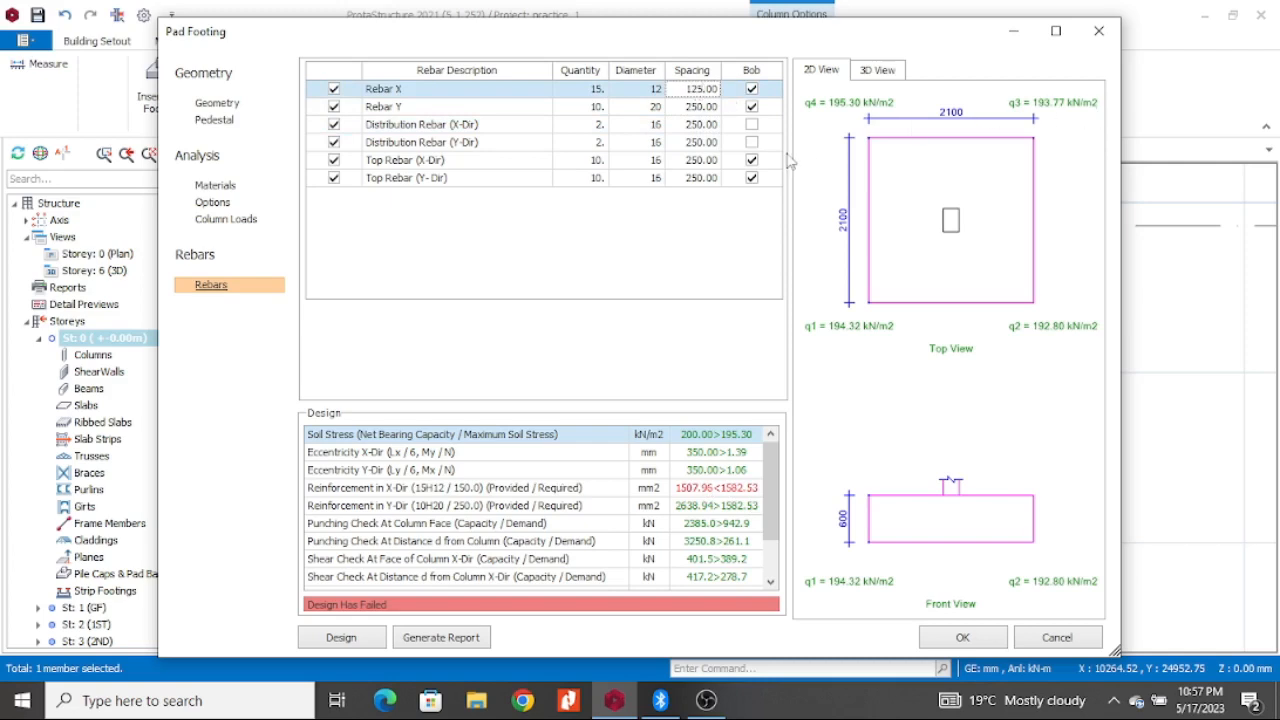
double_click(703, 124)
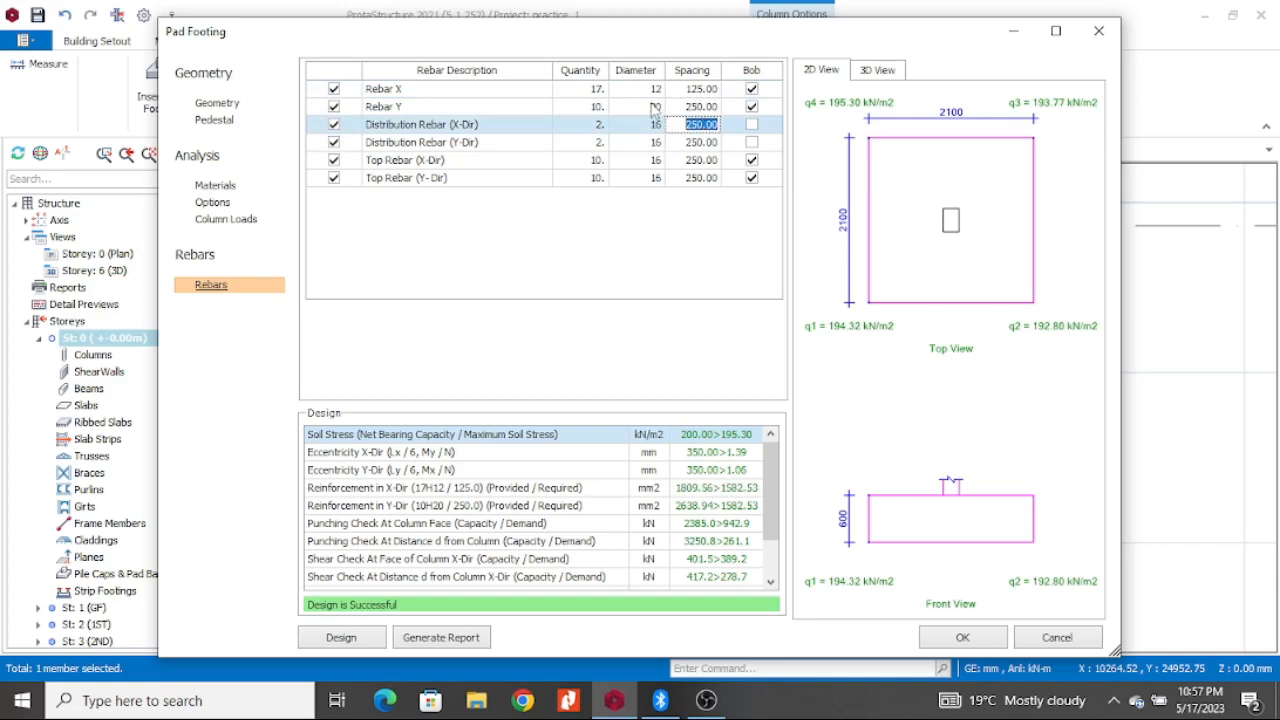
Step: Set the footing's Rebar Y to 12 mm diameter at 125 mm spacing
click(653, 107)
click(630, 109)
click(656, 107)
click(634, 128)
click(688, 106)
drag(681, 110, 772, 112)
text(1)
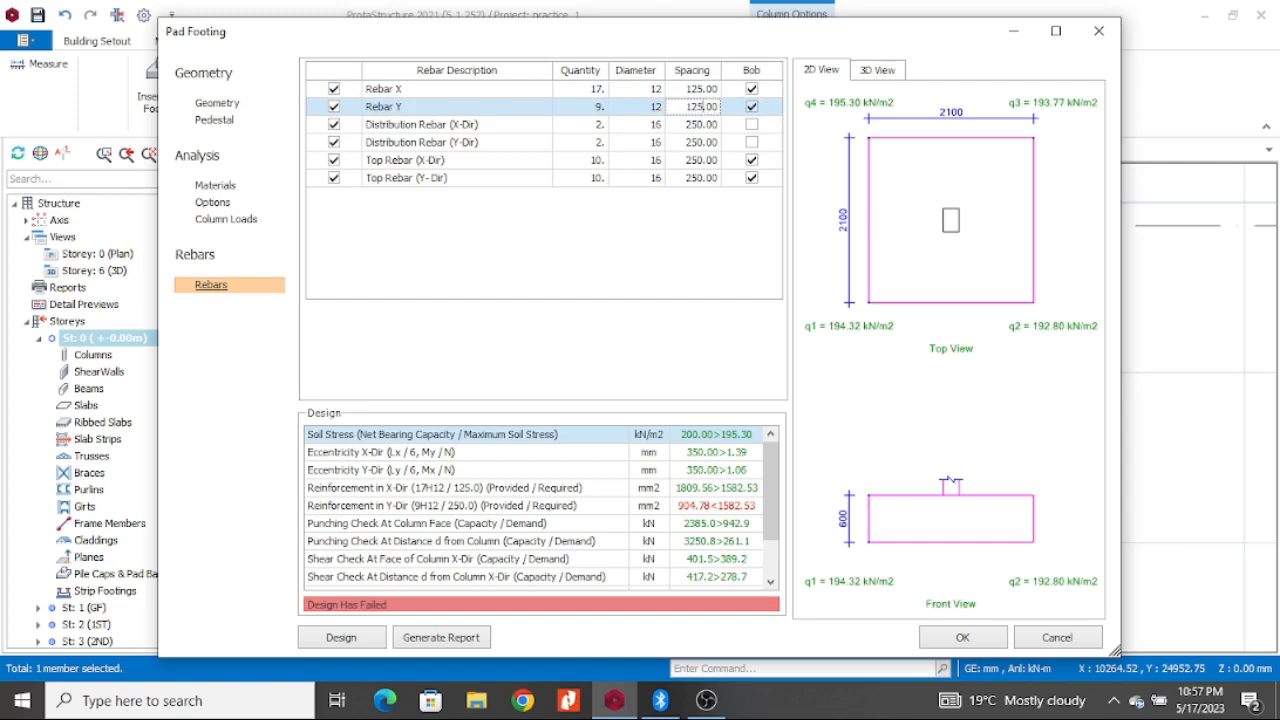
click(710, 159)
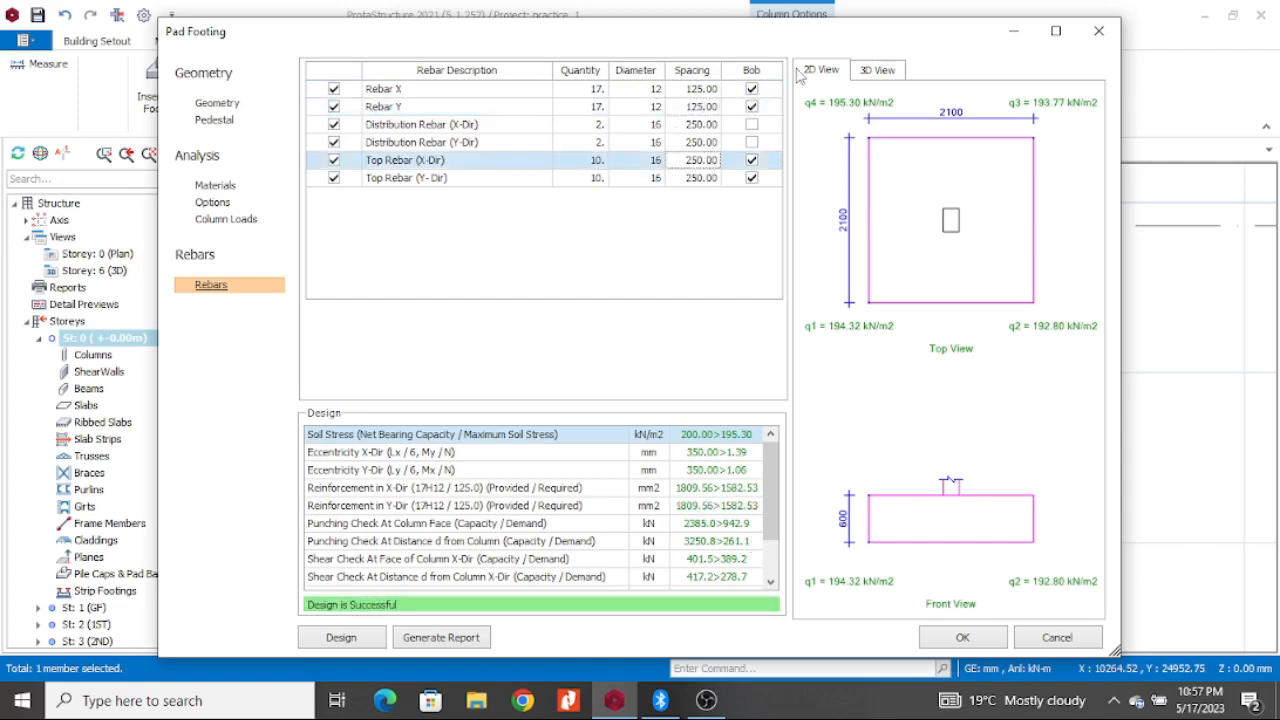
Step: Set the footing's Rebar X to 16 mm diameter at 150 mm spacing
click(656, 90)
click(620, 119)
click(686, 89)
text(100)
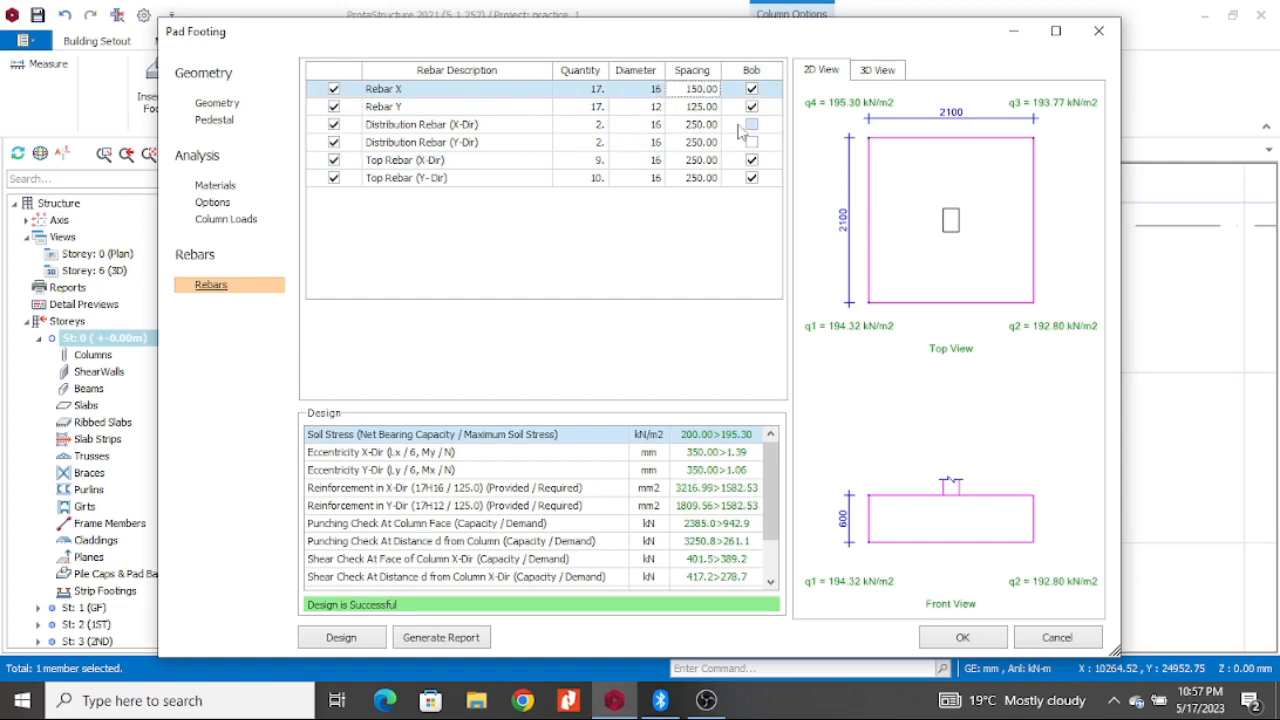
click(670, 128)
Step: Set the footing's Rebar Y to 16 mm diameter at 150 mm spacing
click(656, 106)
click(620, 136)
click(688, 107)
text(100)
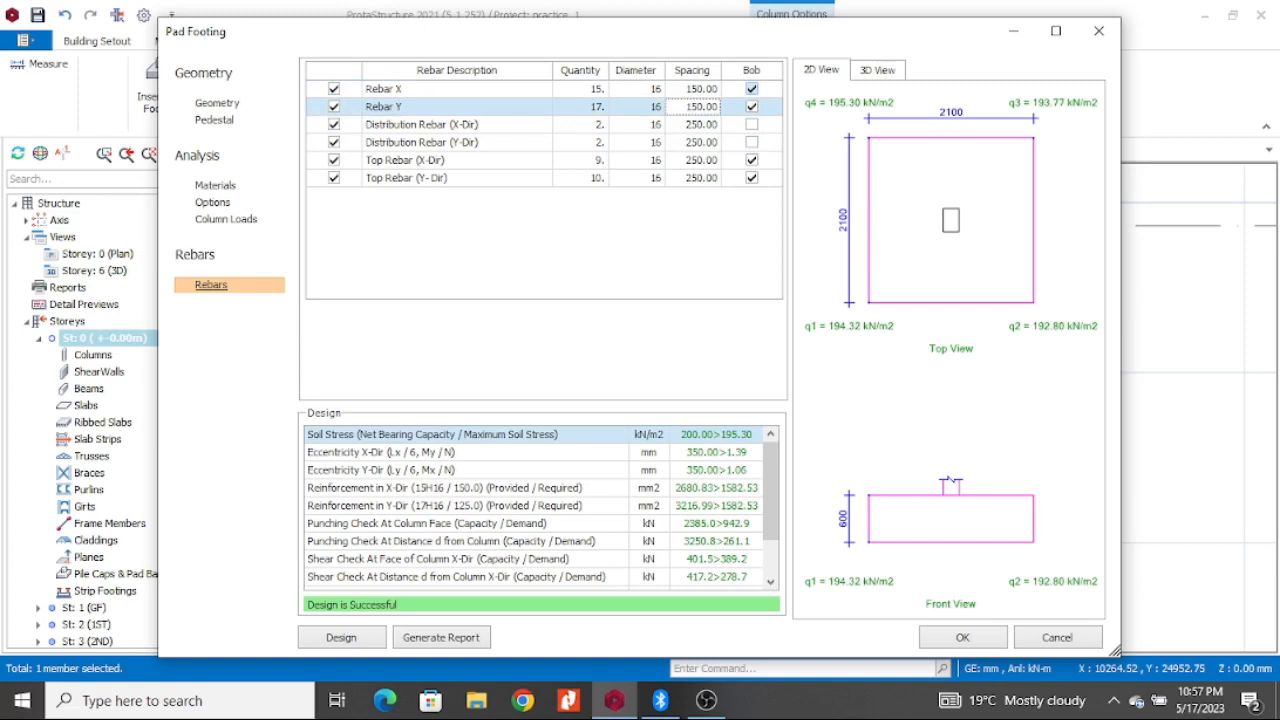
click(671, 142)
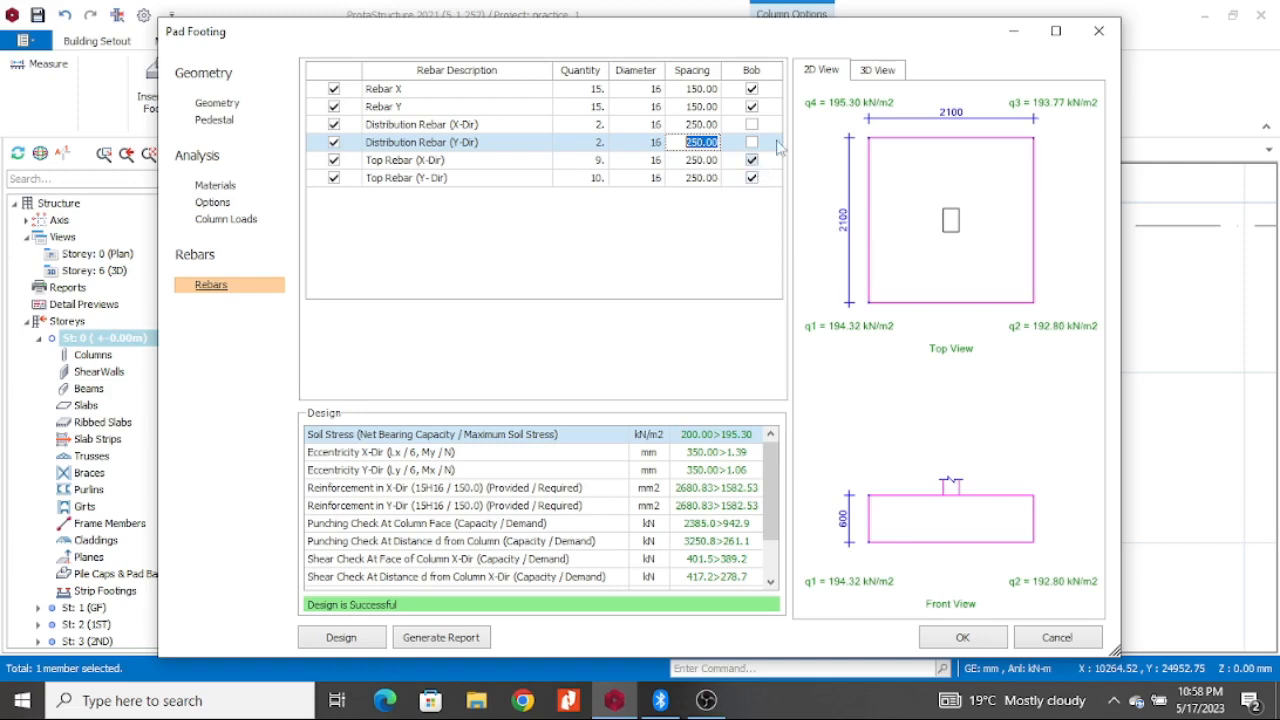
Step: Turn off the bobs for the X and Y top rebars and accept footing F-1C1
click(752, 178)
click(752, 160)
click(752, 160)
click(752, 160)
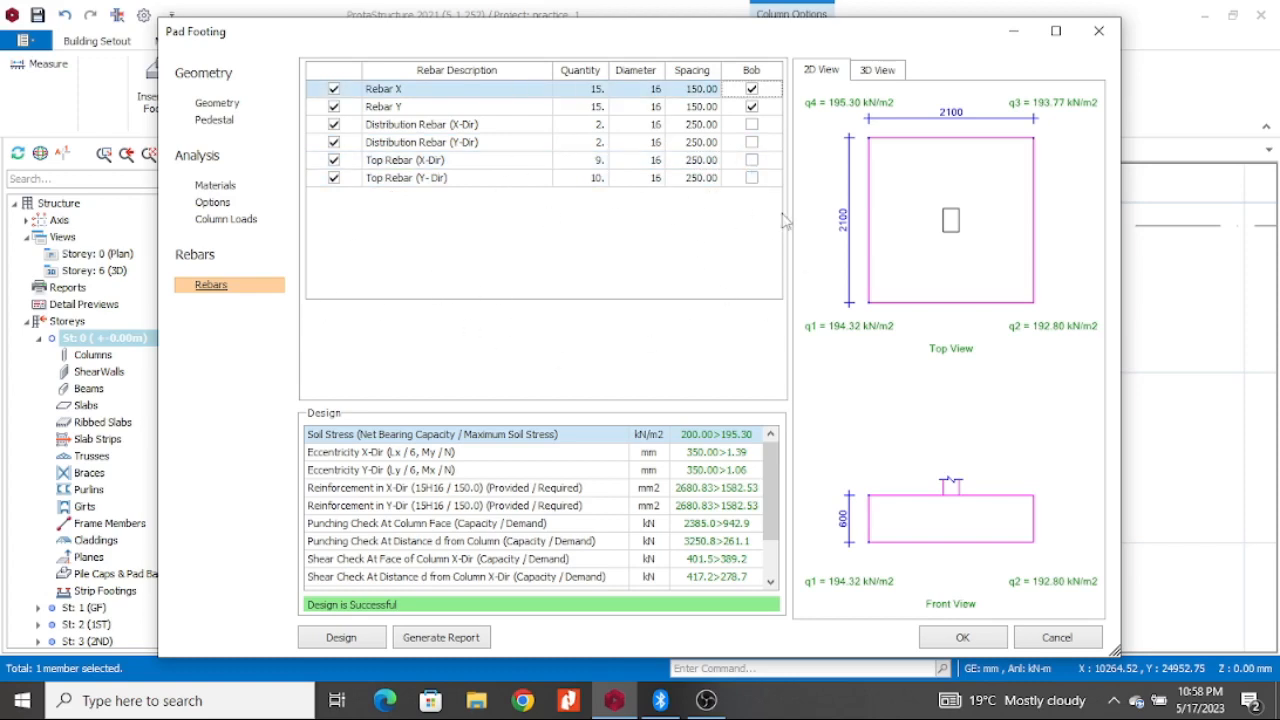
click(960, 639)
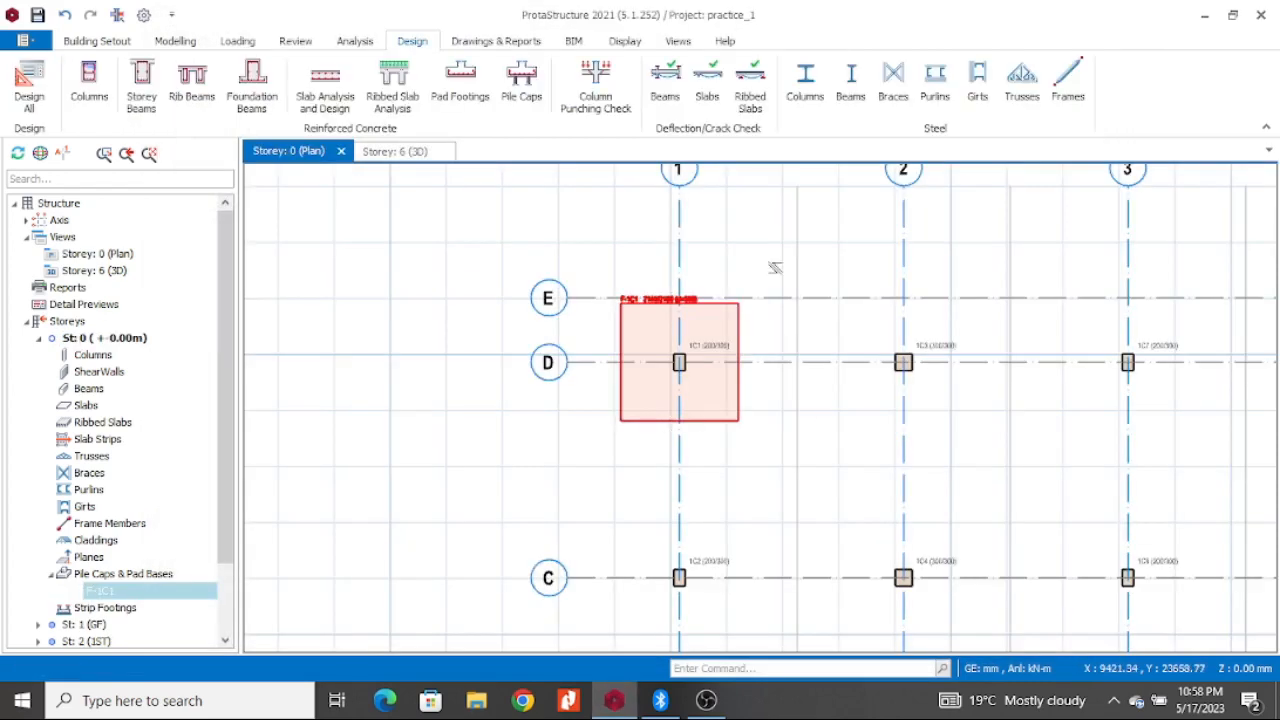
Step: Insert a pad footing under column 1C8 at the intersection of axes 3 and C
scroll(544, 291, down, 5)
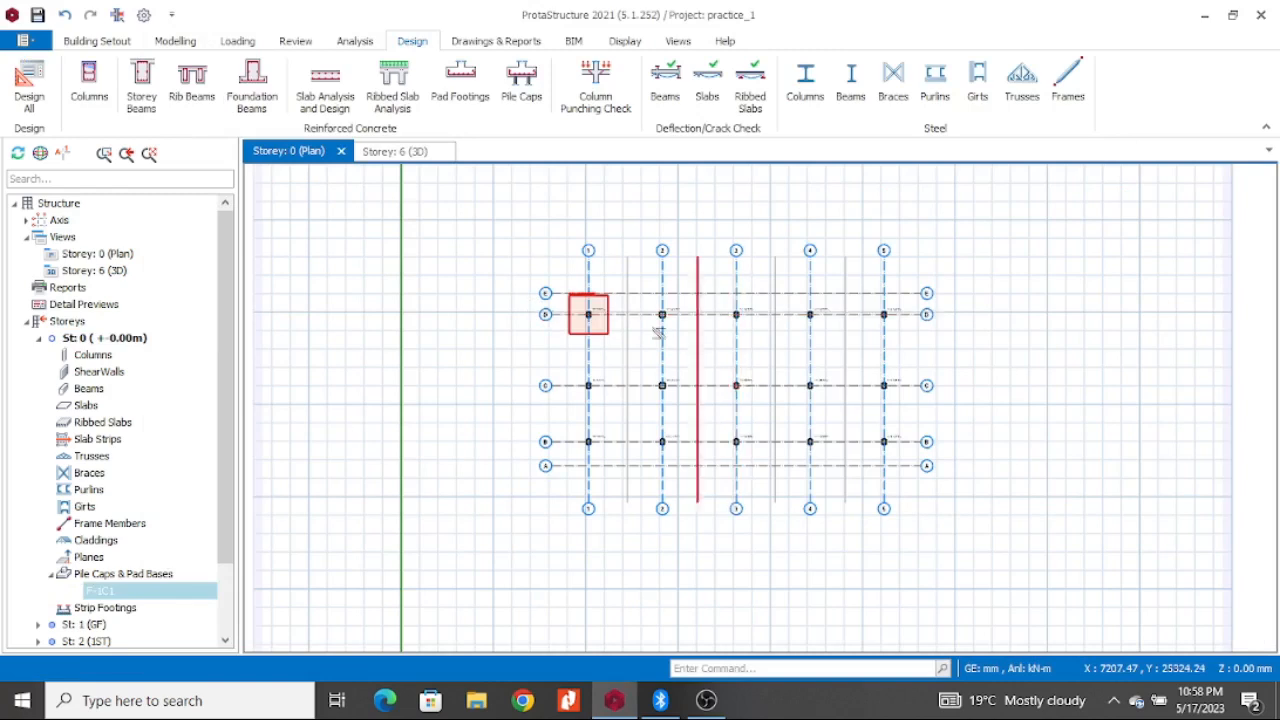
scroll(658, 333, up, 7)
scroll(620, 358, down, 5)
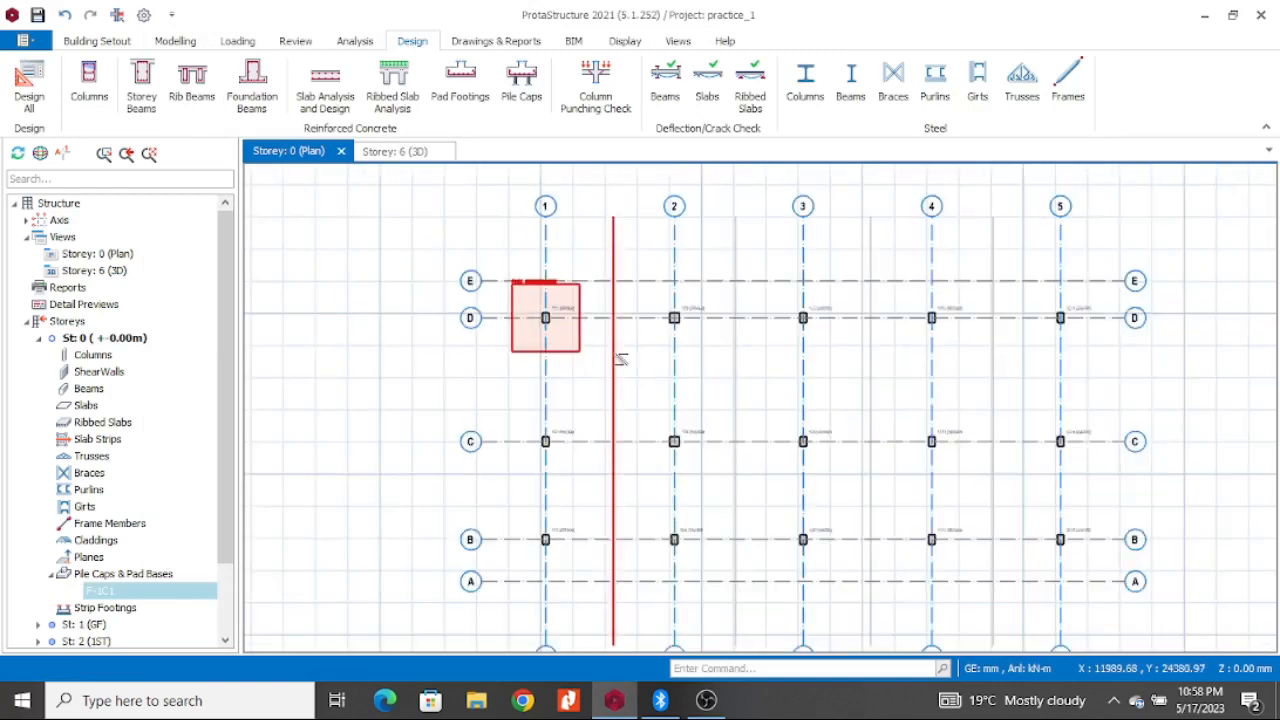
scroll(620, 358, up, 5)
click(722, 396)
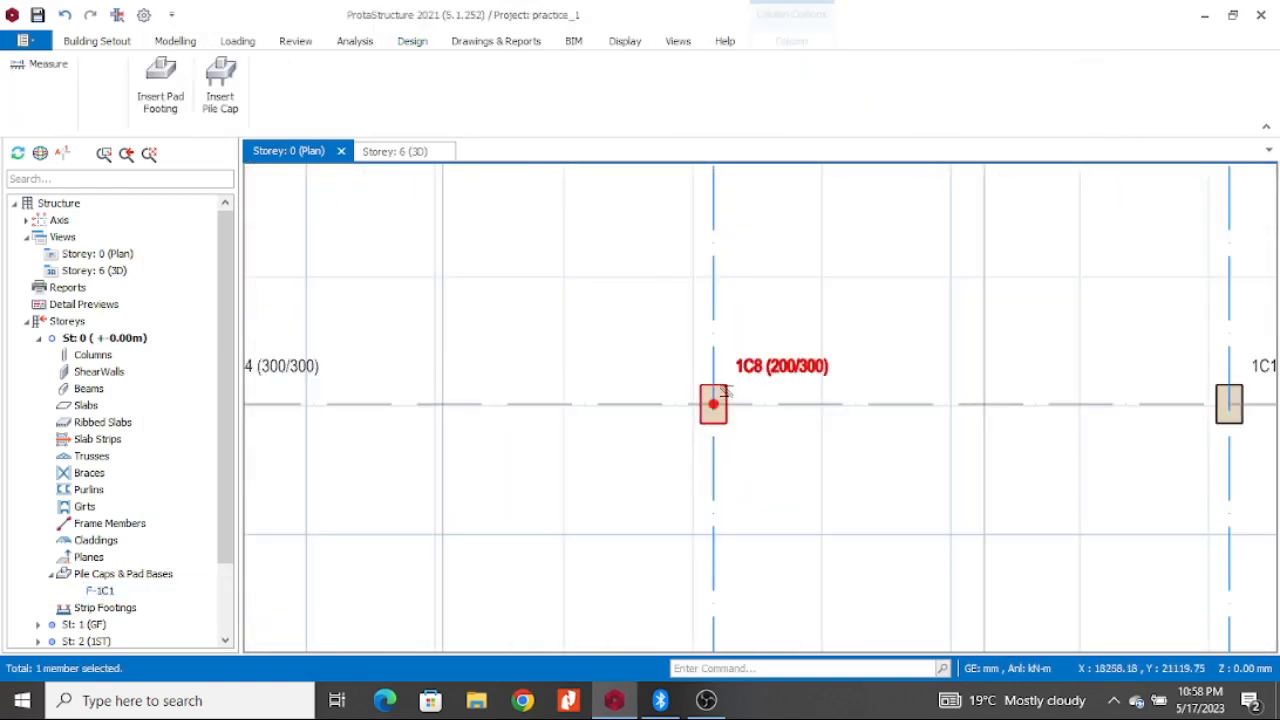
right_click(724, 392)
click(813, 430)
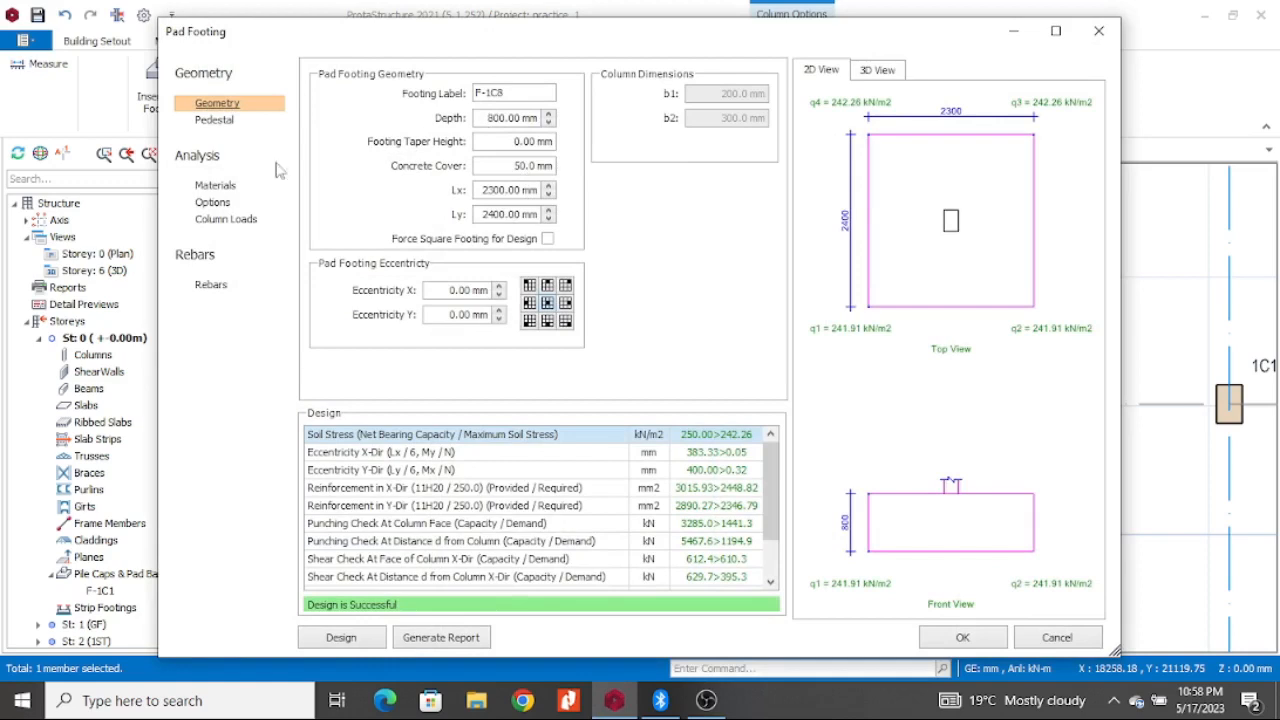
Step: Set the diameters of Rebar X and Rebar Y in footing F-1C8 to 16 mm
click(200, 290)
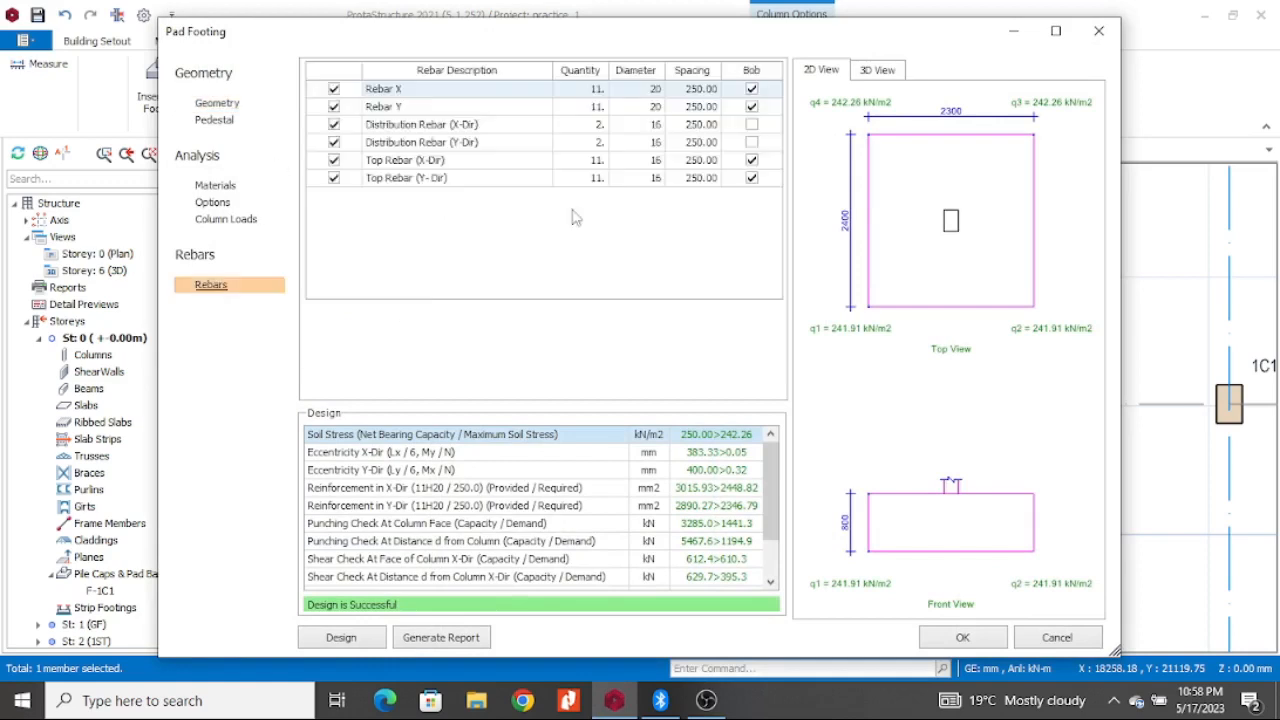
click(646, 88)
click(657, 88)
click(645, 120)
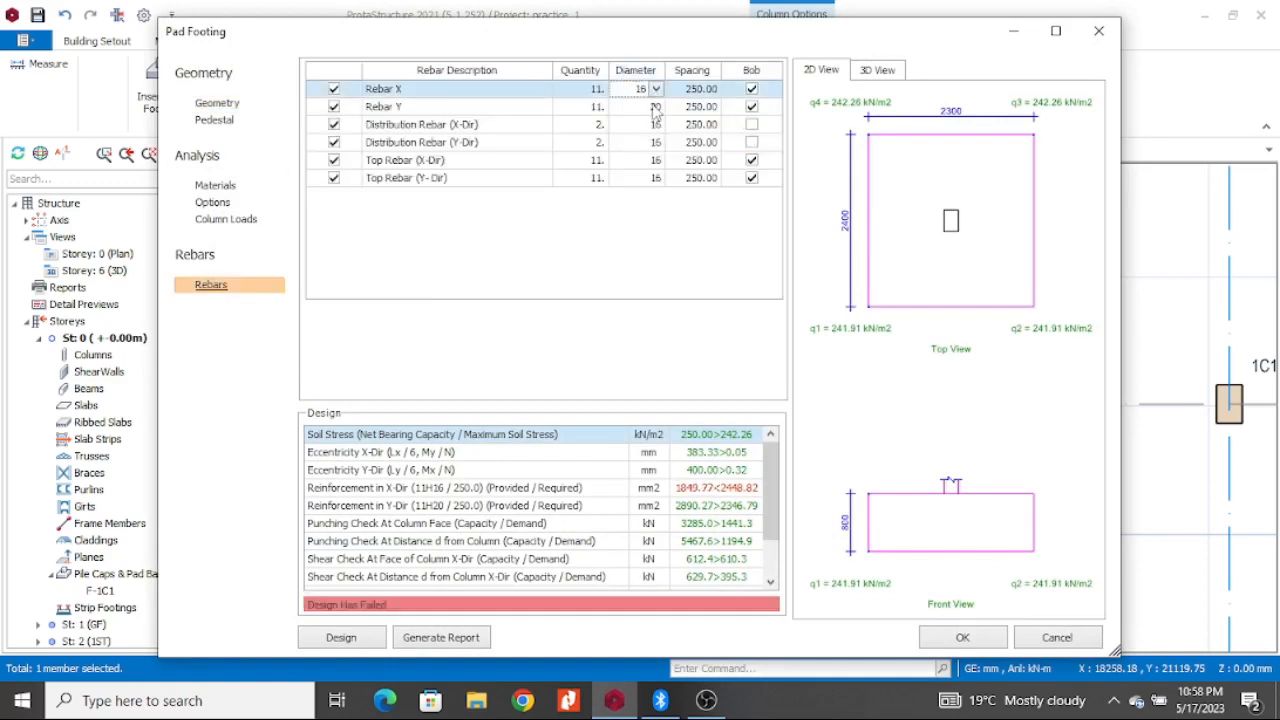
click(655, 106)
click(657, 106)
click(645, 138)
Step: Set the spacing of Rebar X and Rebar Y in footing F-1C8 to 200 mm
click(686, 89)
key(ctrl+a)
text(2)
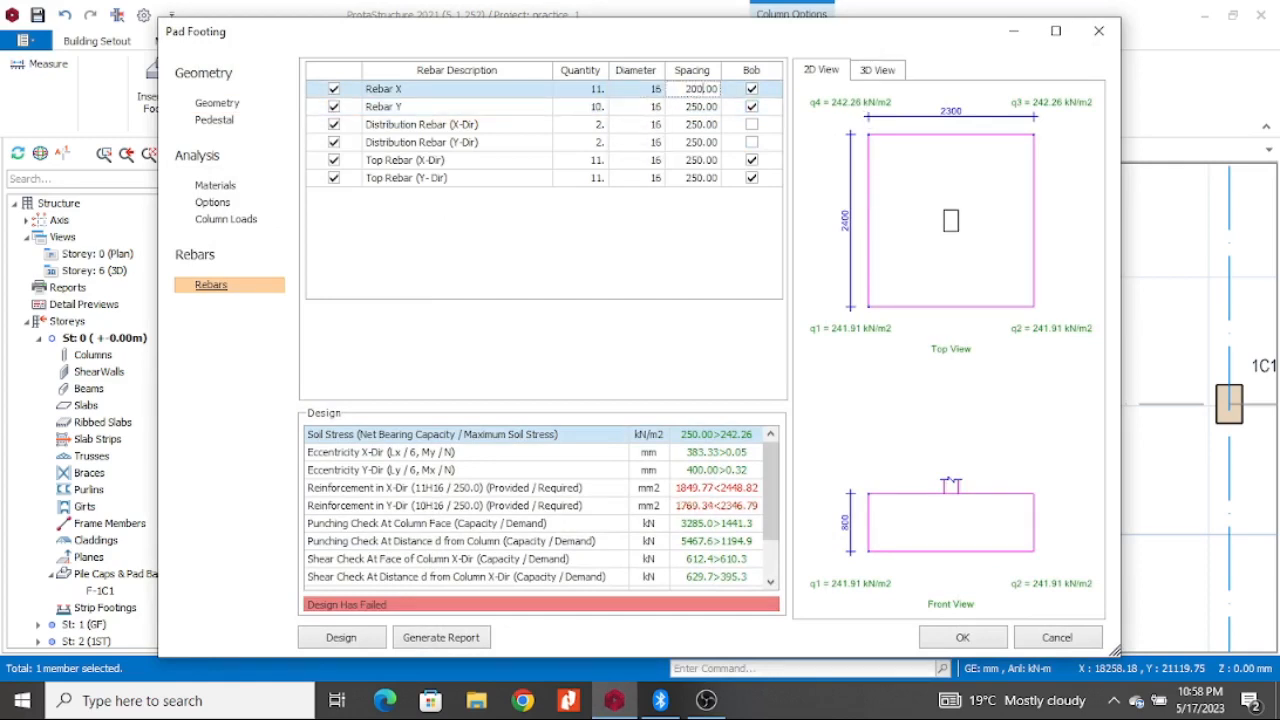
click(676, 106)
text(200)
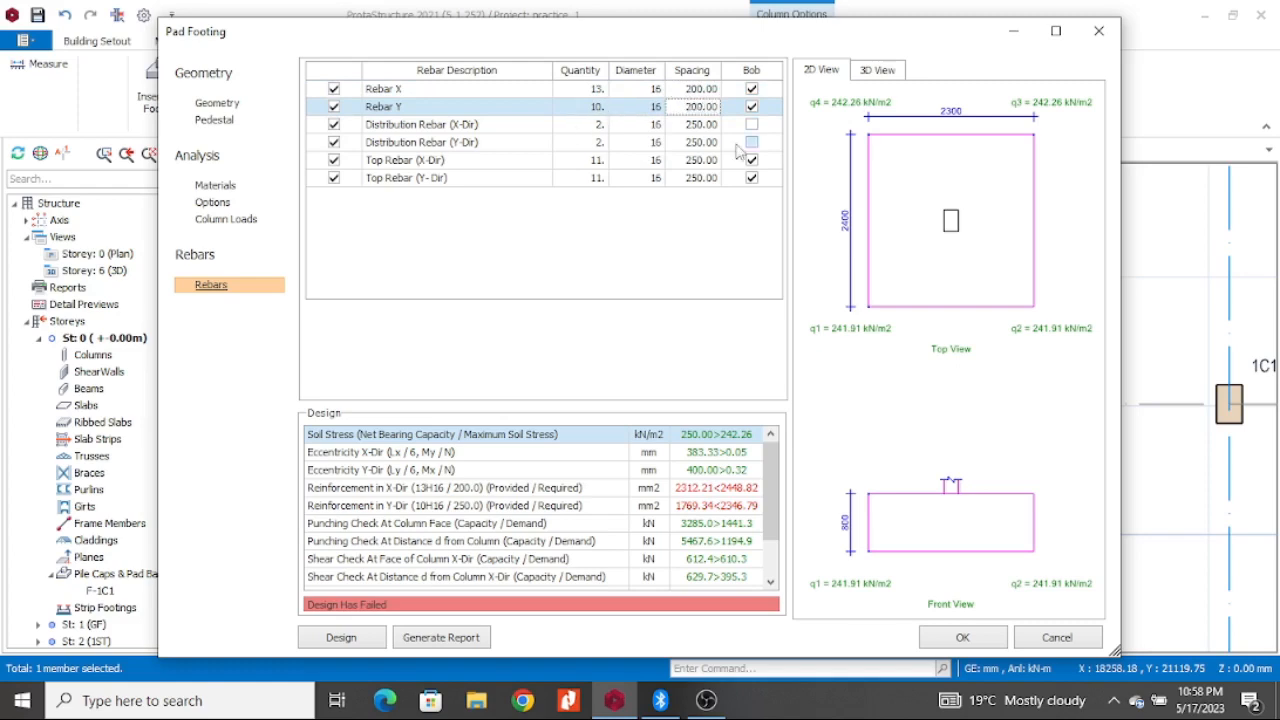
click(690, 146)
Step: Set the spacing of Rebar Y and Rebar X to 150 mm and accept footing F-1C8
click(684, 106)
double_click(684, 106)
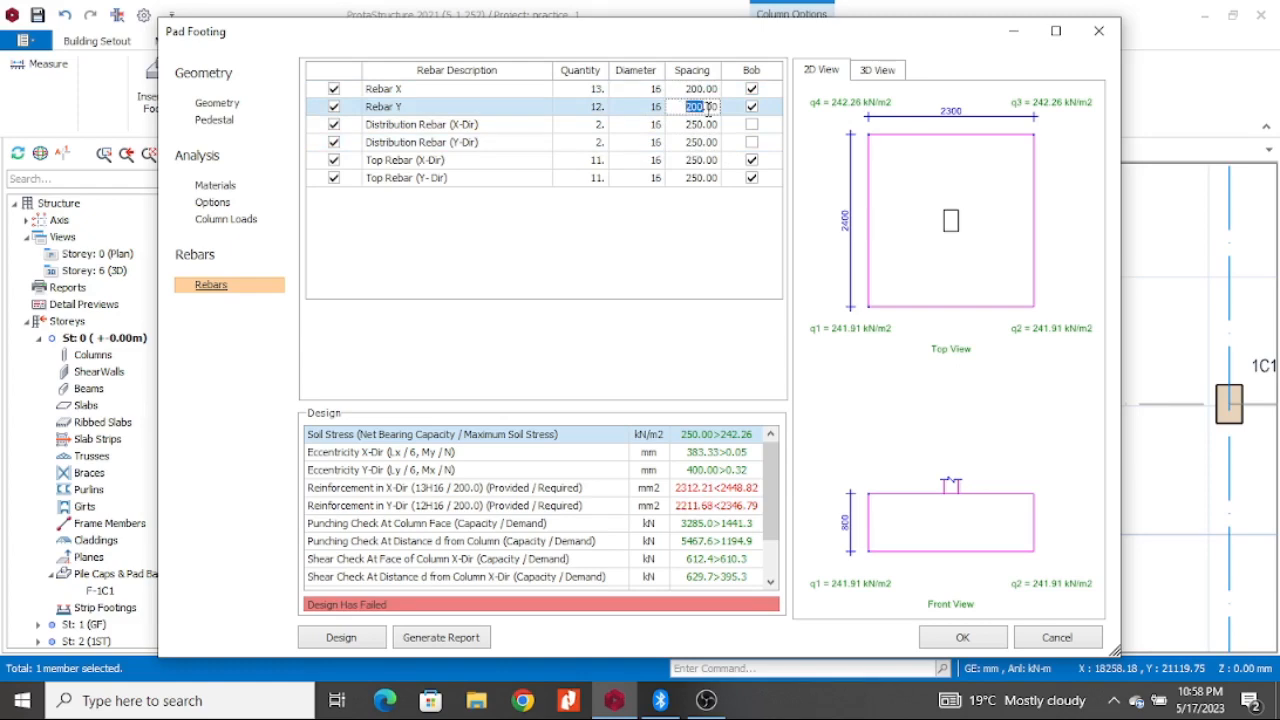
text(150)
click(686, 89)
text(1)
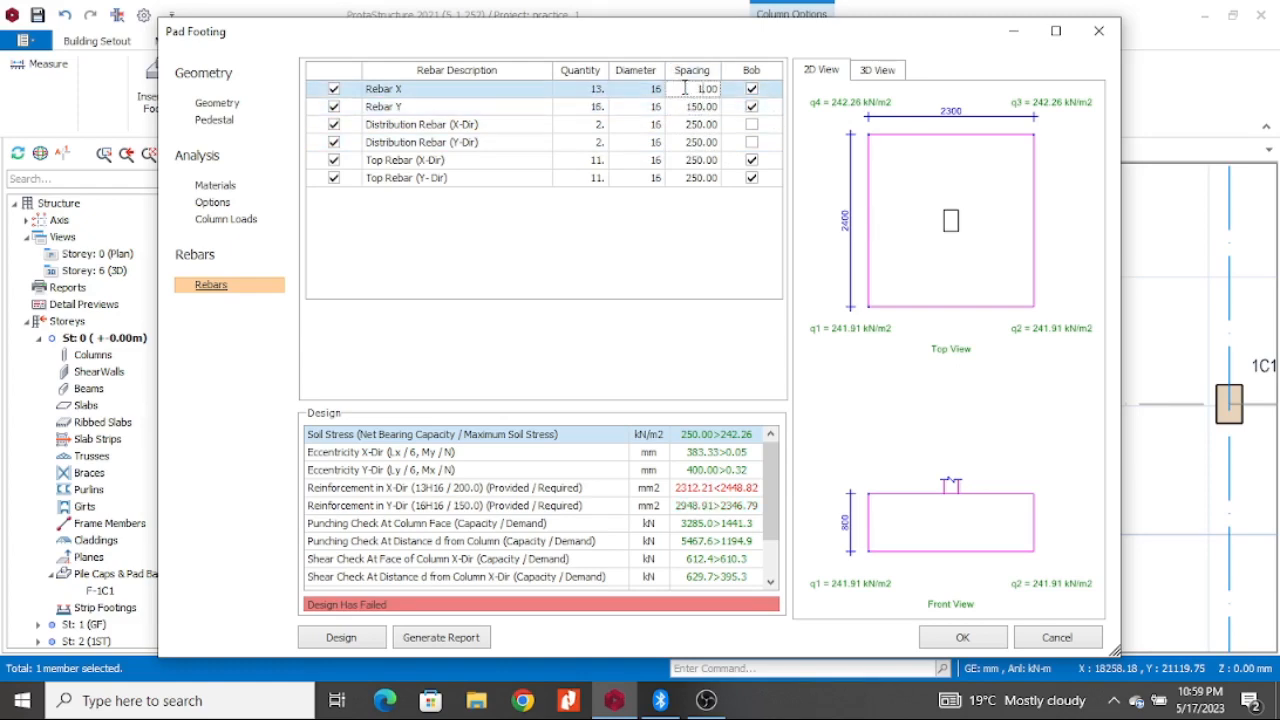
click(672, 142)
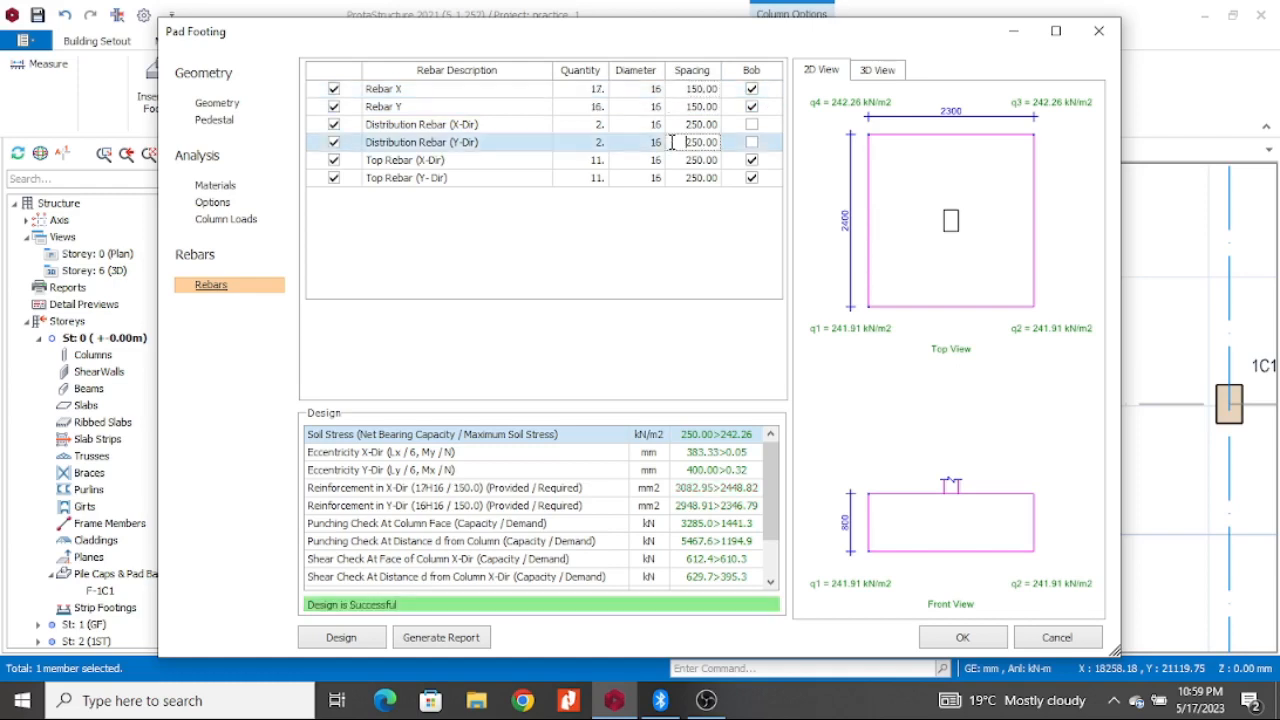
click(963, 637)
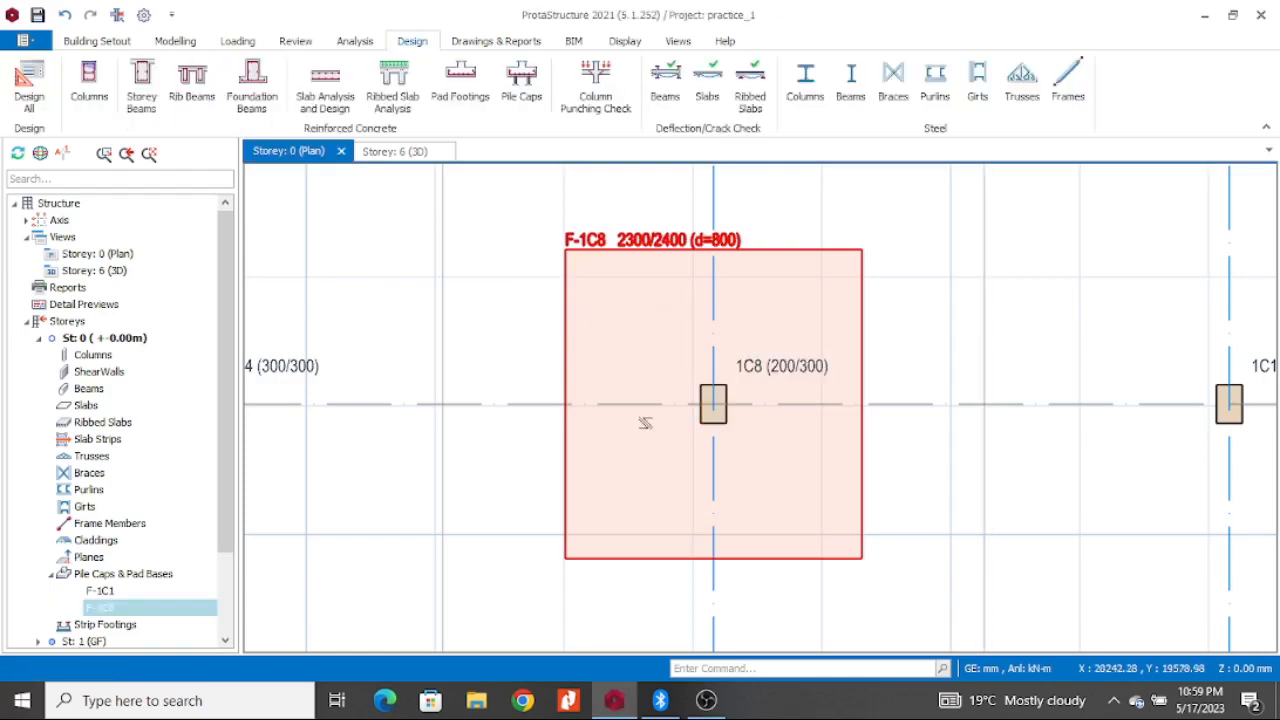
Step: Insert a combined pad footing under columns 1C15 and 1C14 on axis 5, accepting its proposed geometry
scroll(645, 423, down, 5)
scroll(890, 465, up, 2)
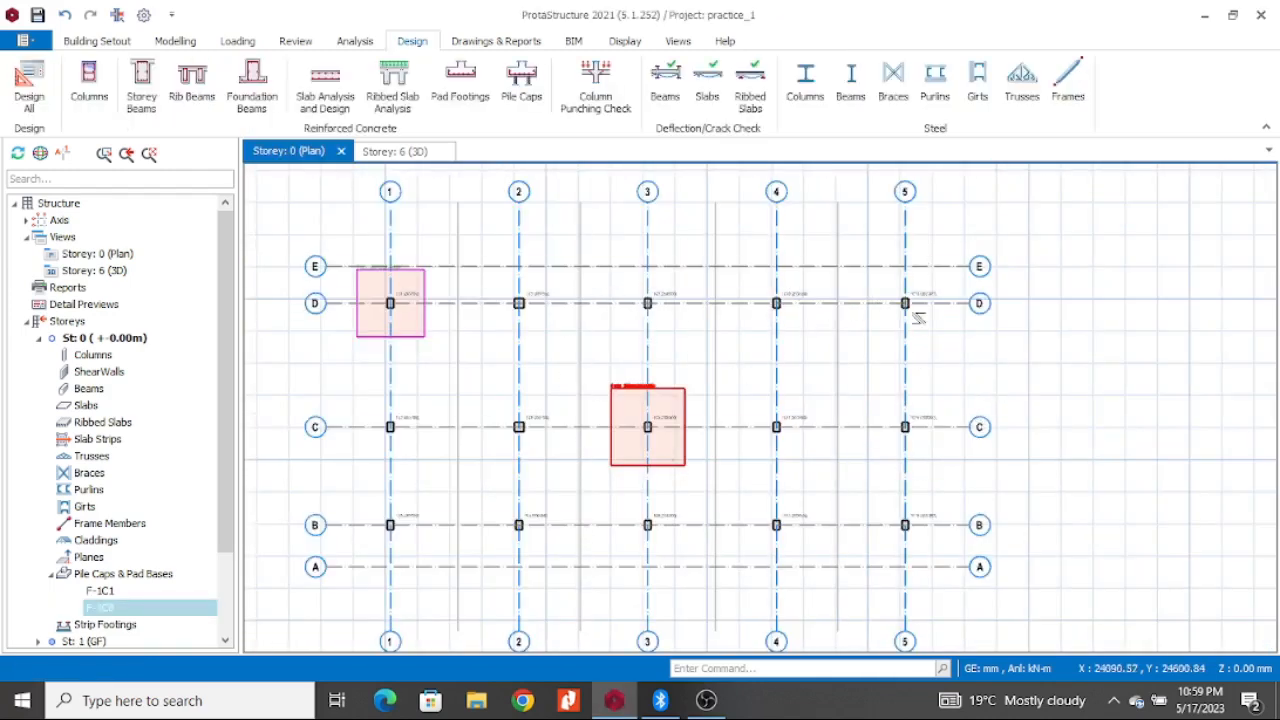
scroll(820, 400, down, 2)
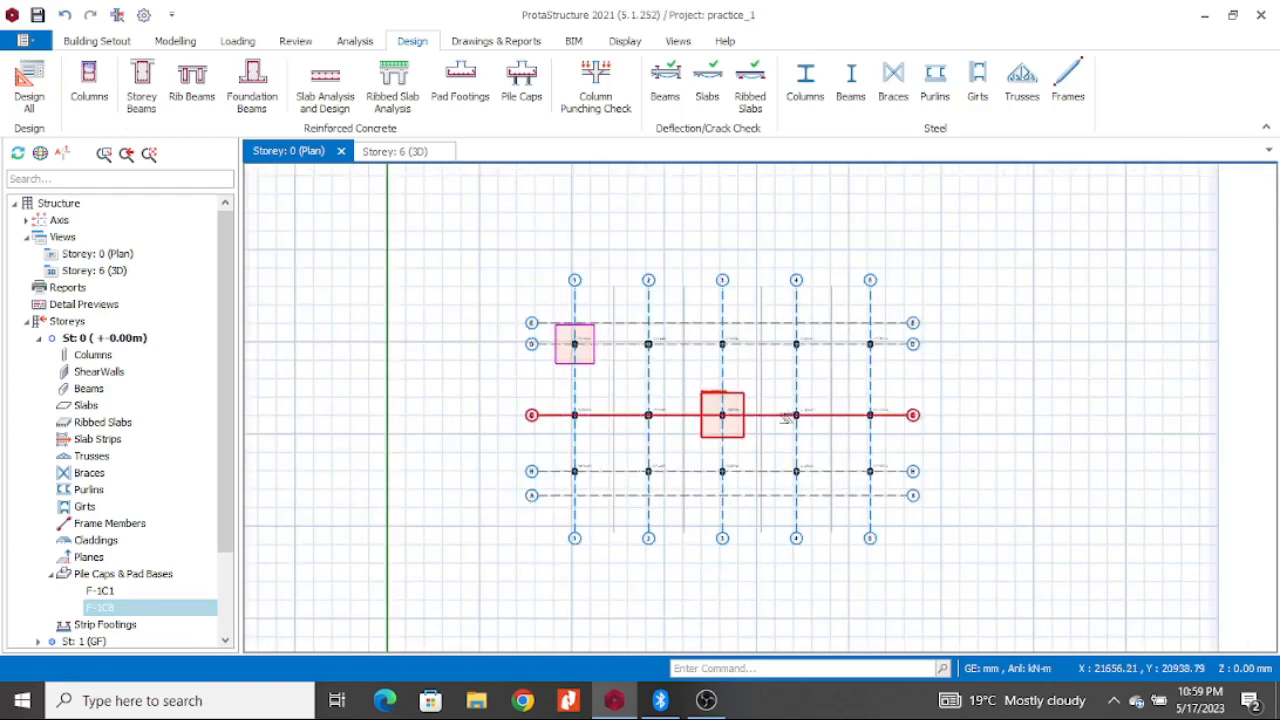
scroll(882, 470, up, 2)
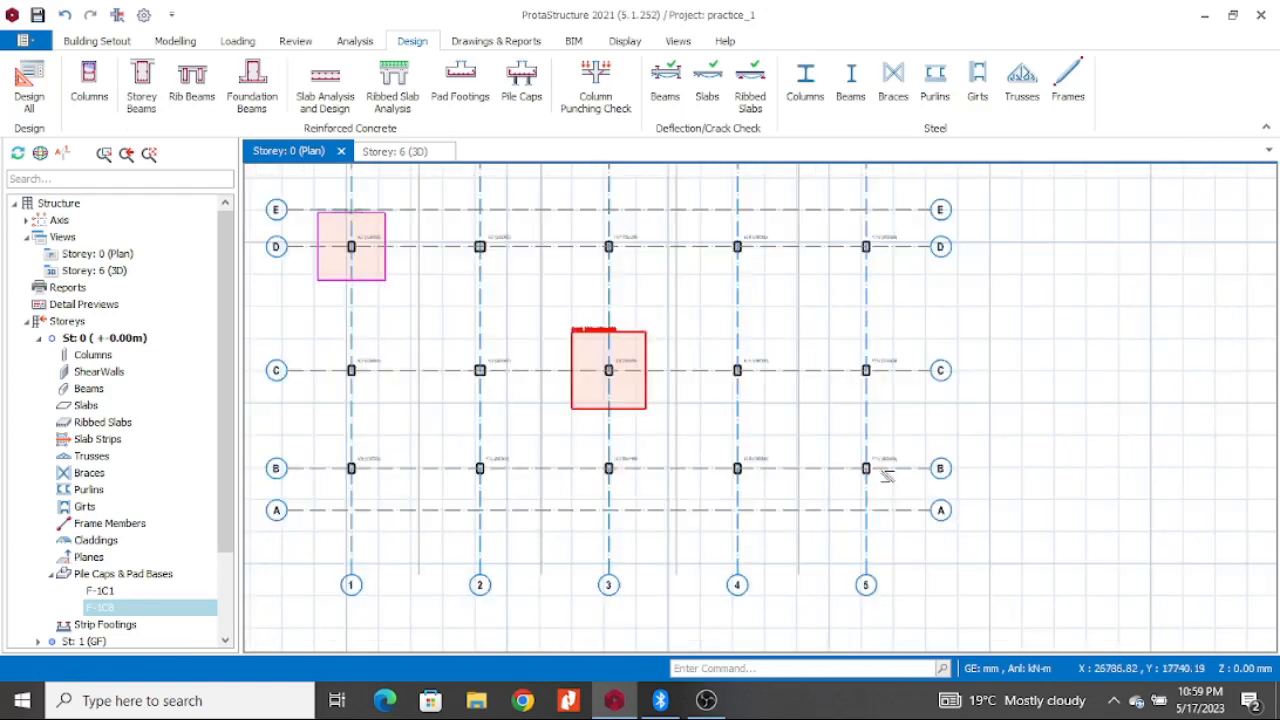
scroll(887, 476, up, 2)
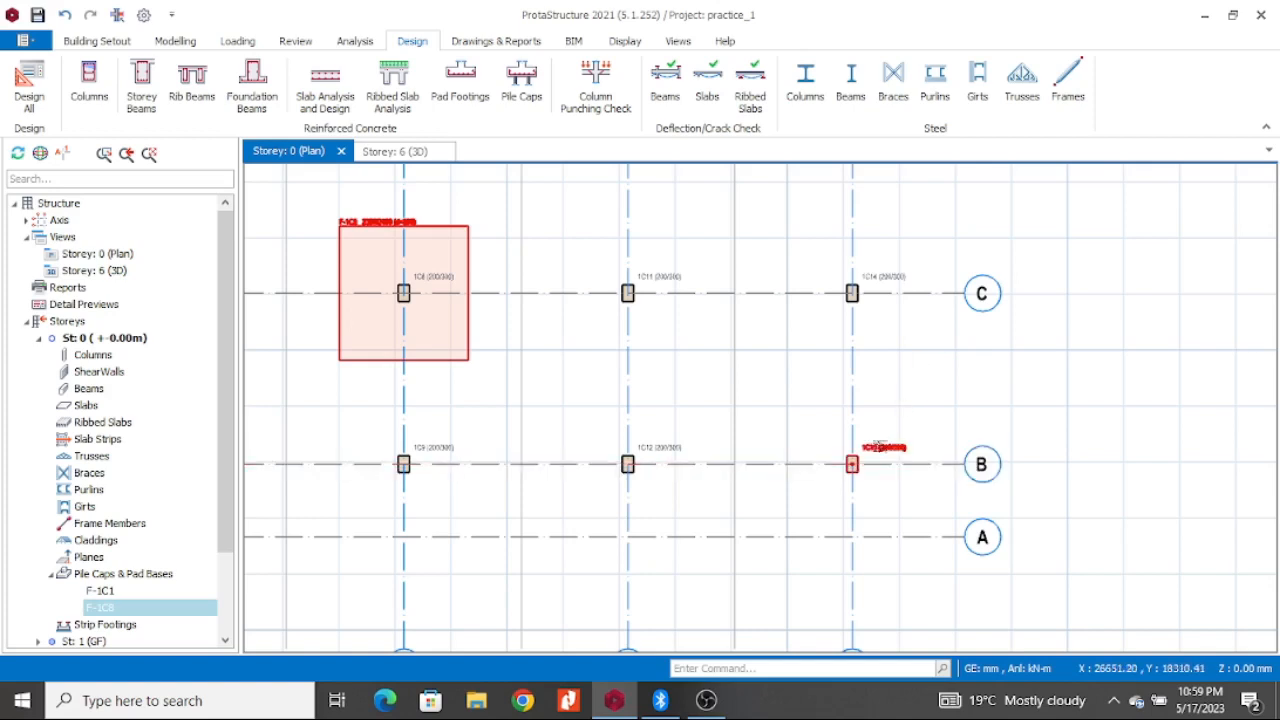
click(878, 444)
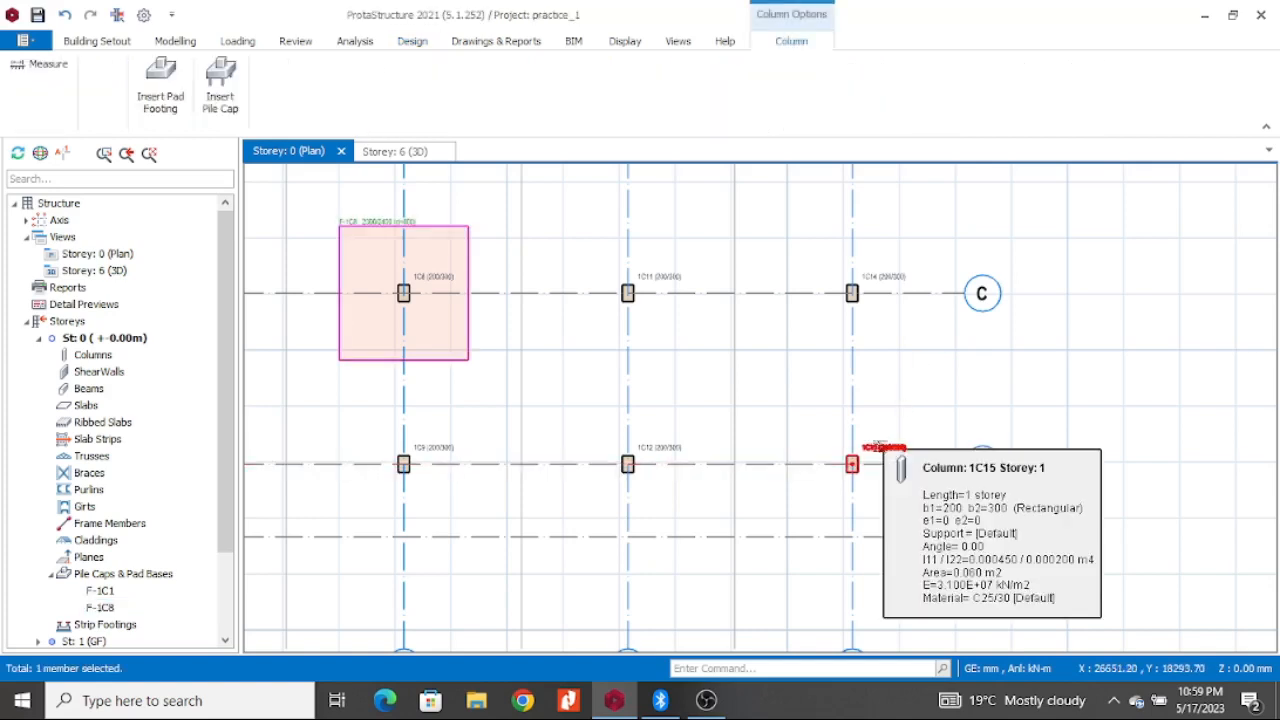
click(878, 273)
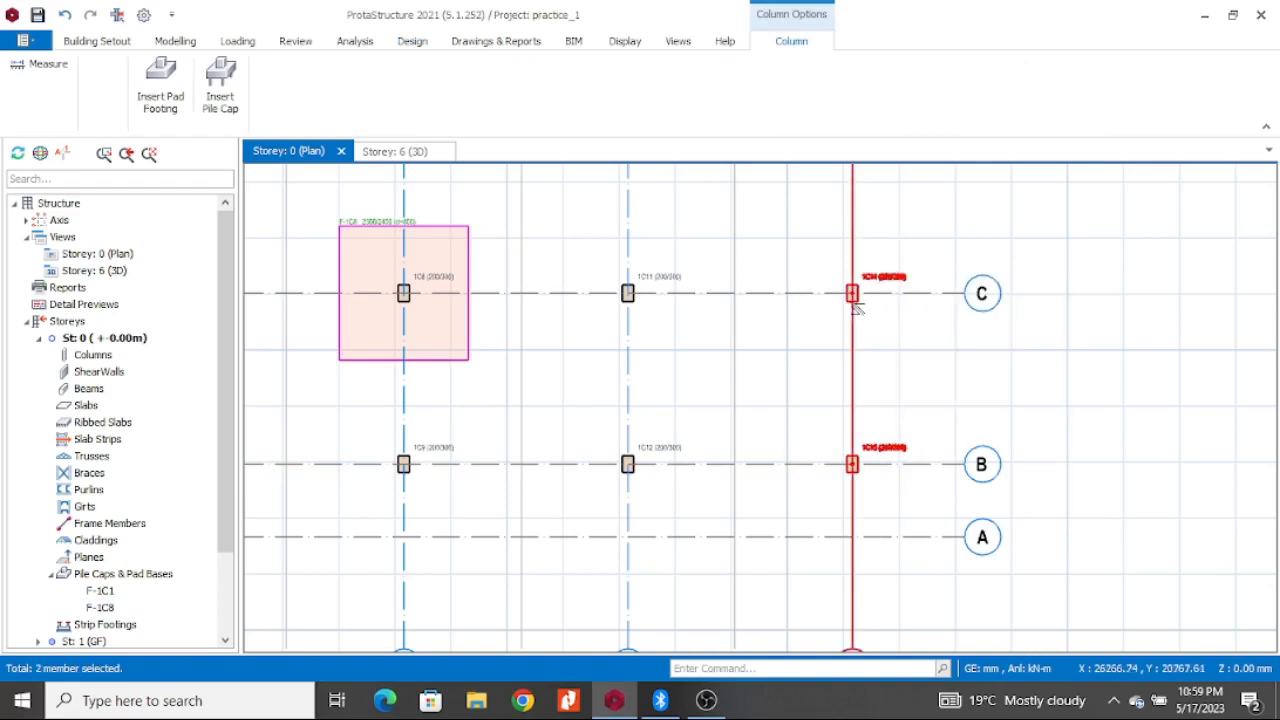
right_click(916, 237)
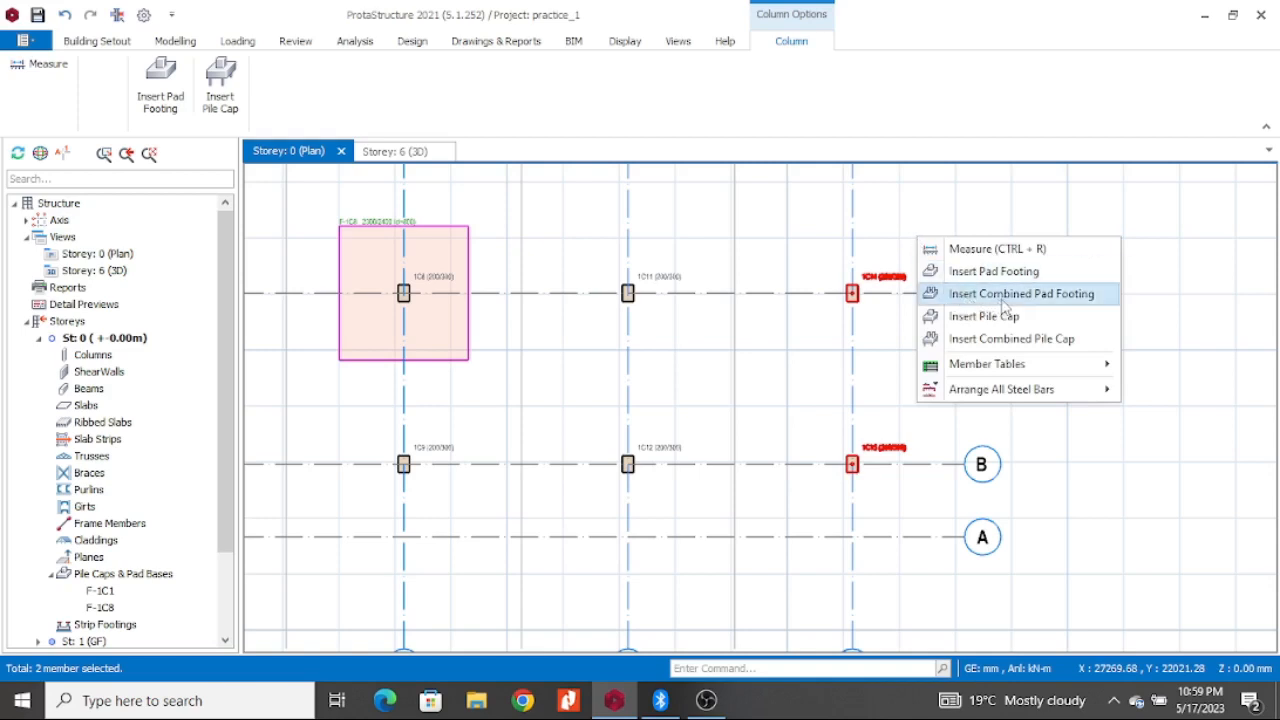
click(1064, 306)
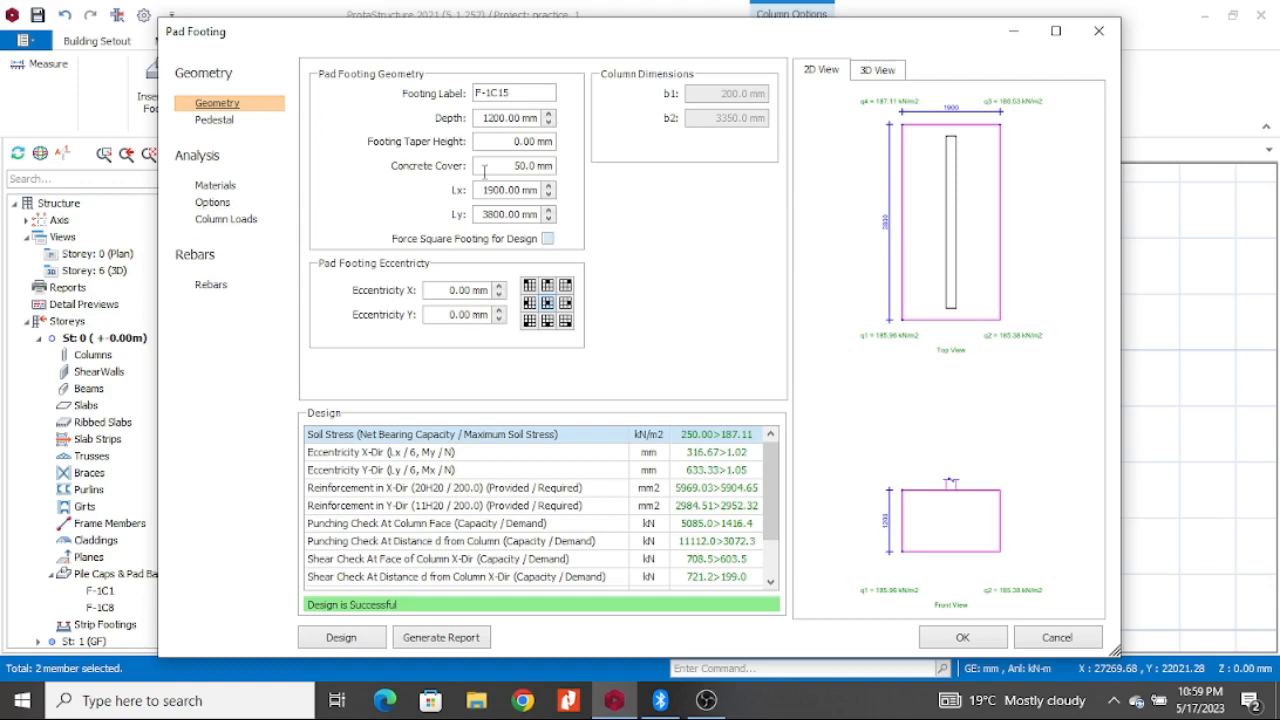
click(960, 636)
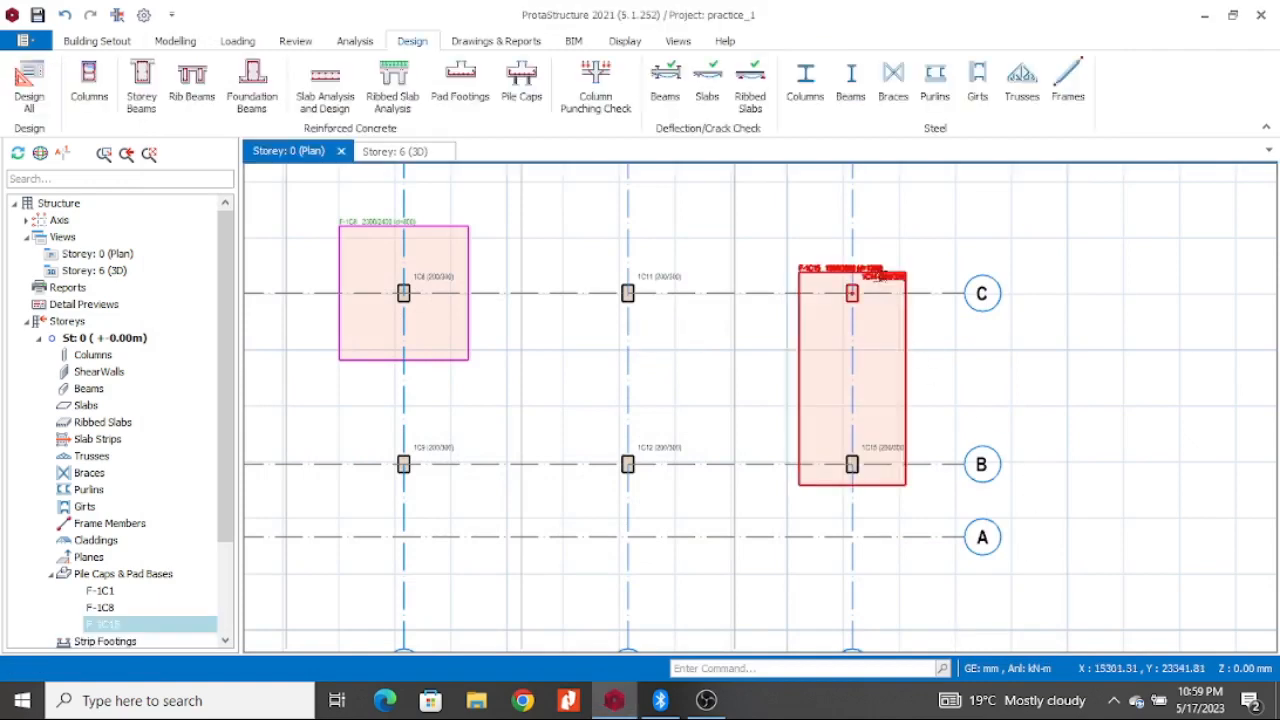
scroll(850, 296, up, 3)
scroll(837, 263, down, 2)
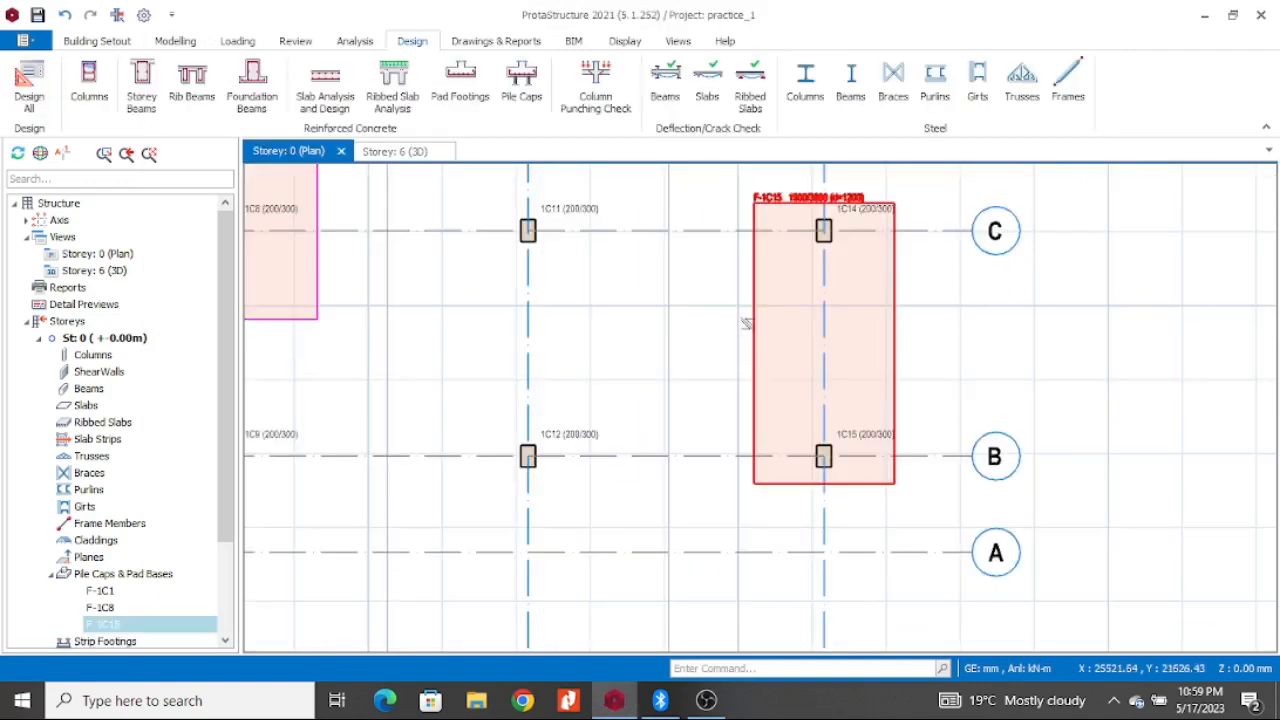
scroll(830, 350, down, 2)
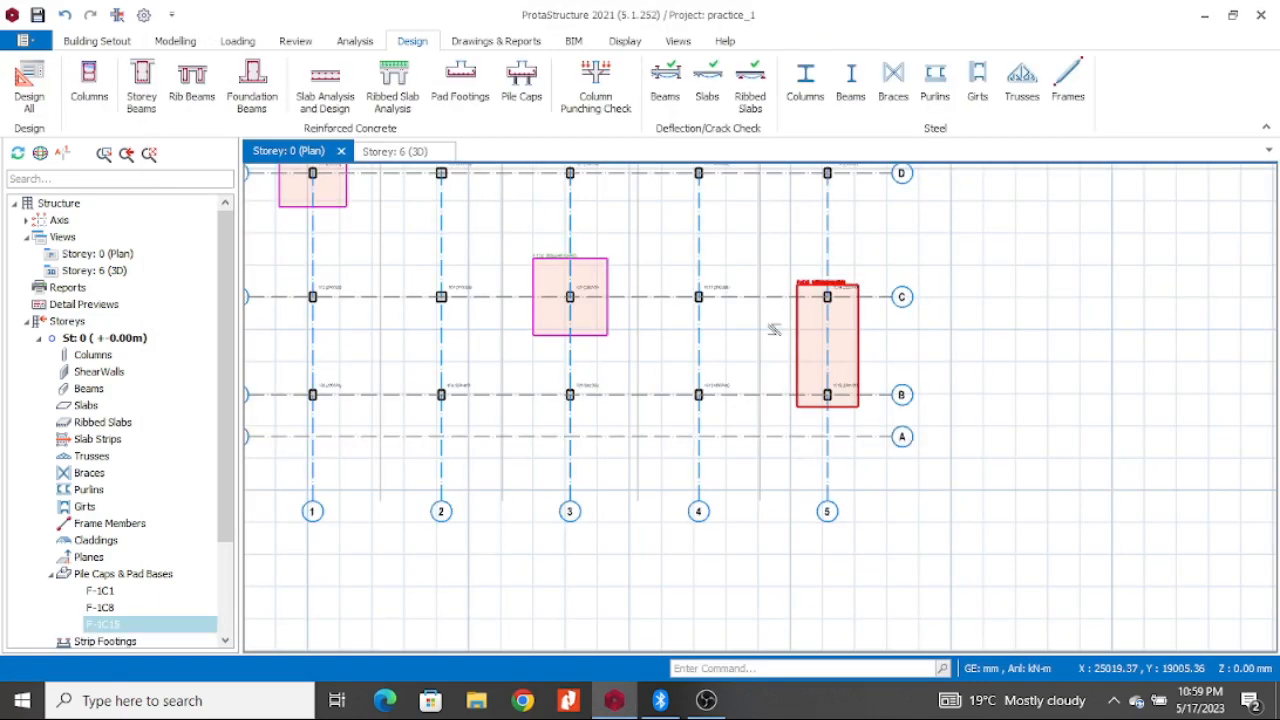
scroll(886, 340, down, 3)
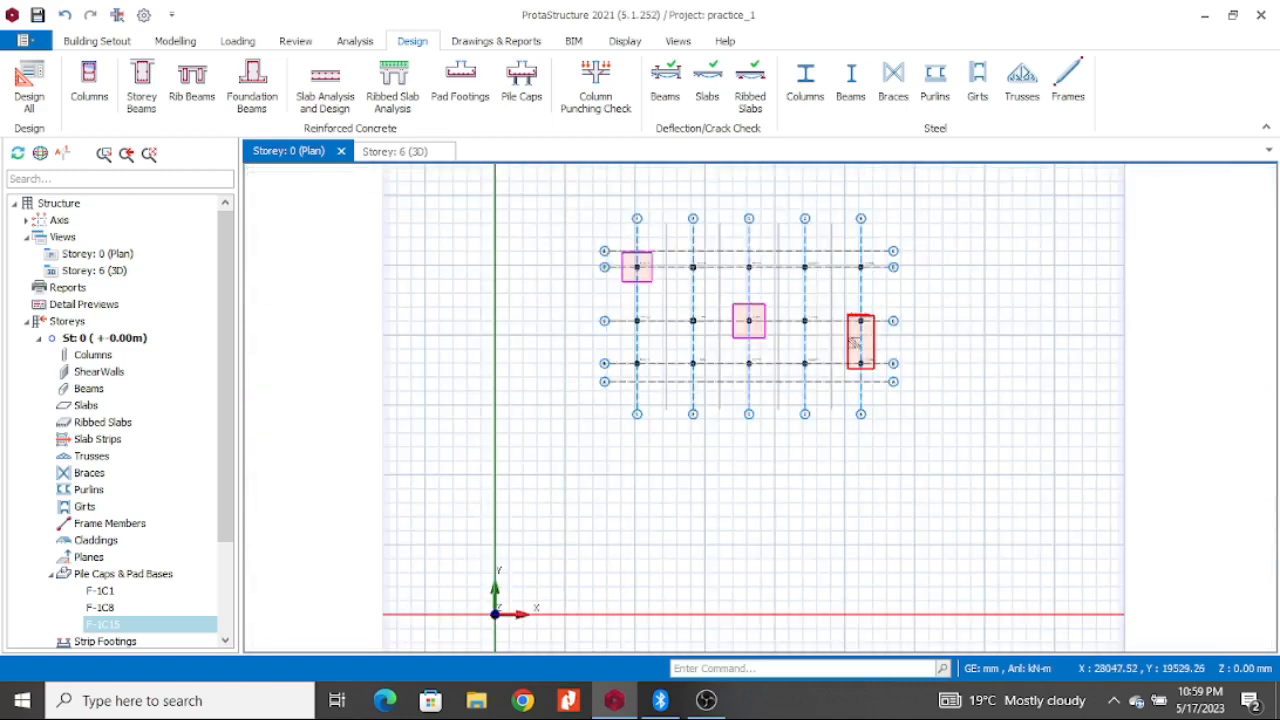
scroll(886, 342, up, 2)
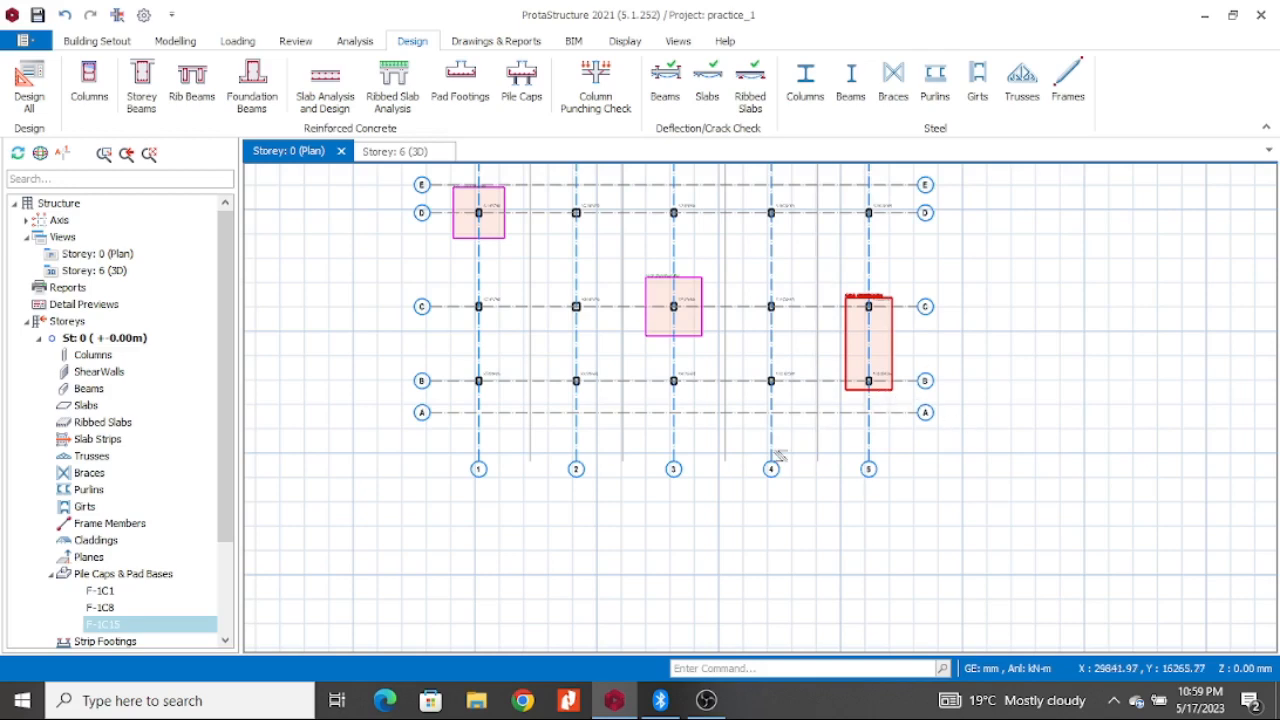
scroll(774, 462, down, 3)
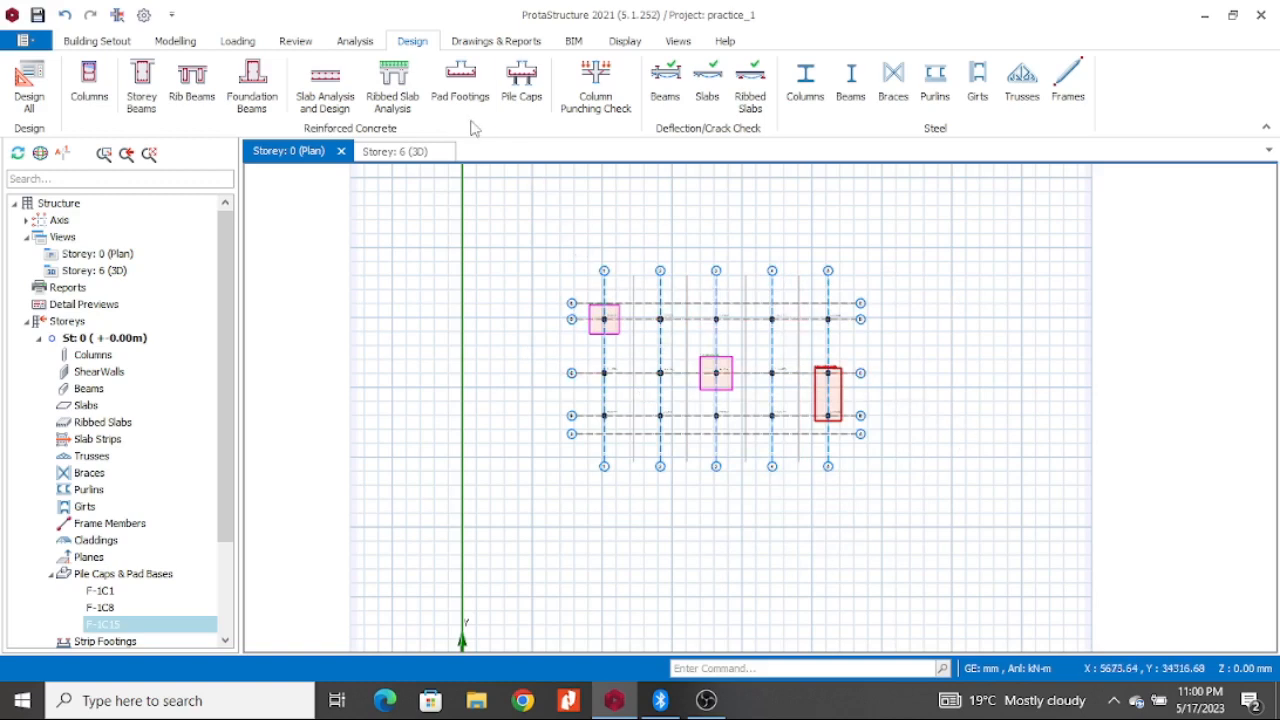
Step: Run the pad footing batch design on footings F-1C1, F-1C8 and F-1C15
click(466, 92)
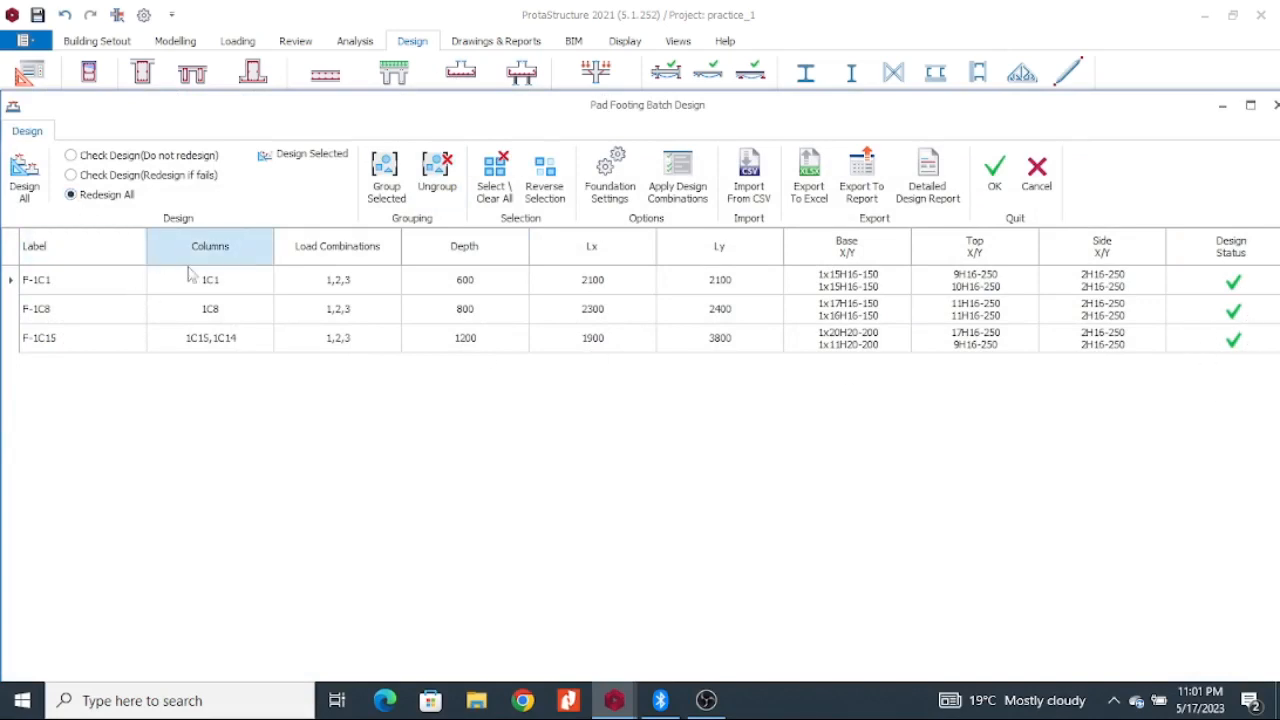
click(992, 185)
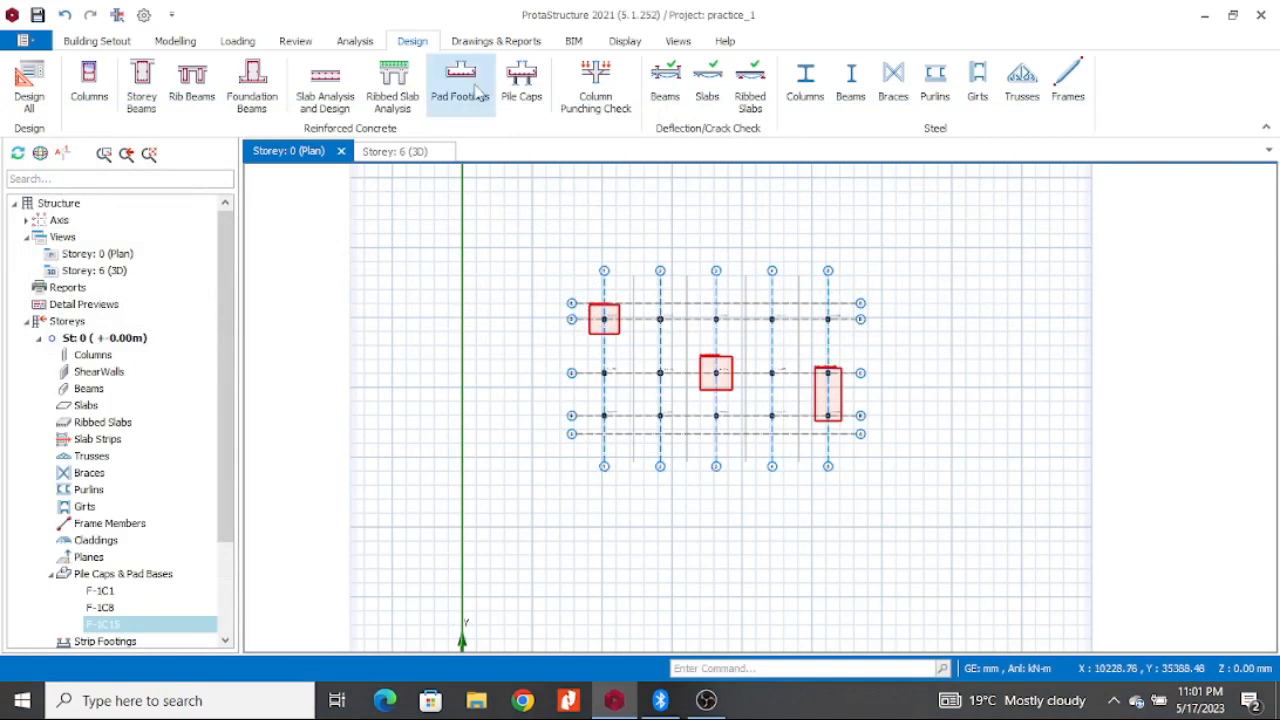
click(476, 90)
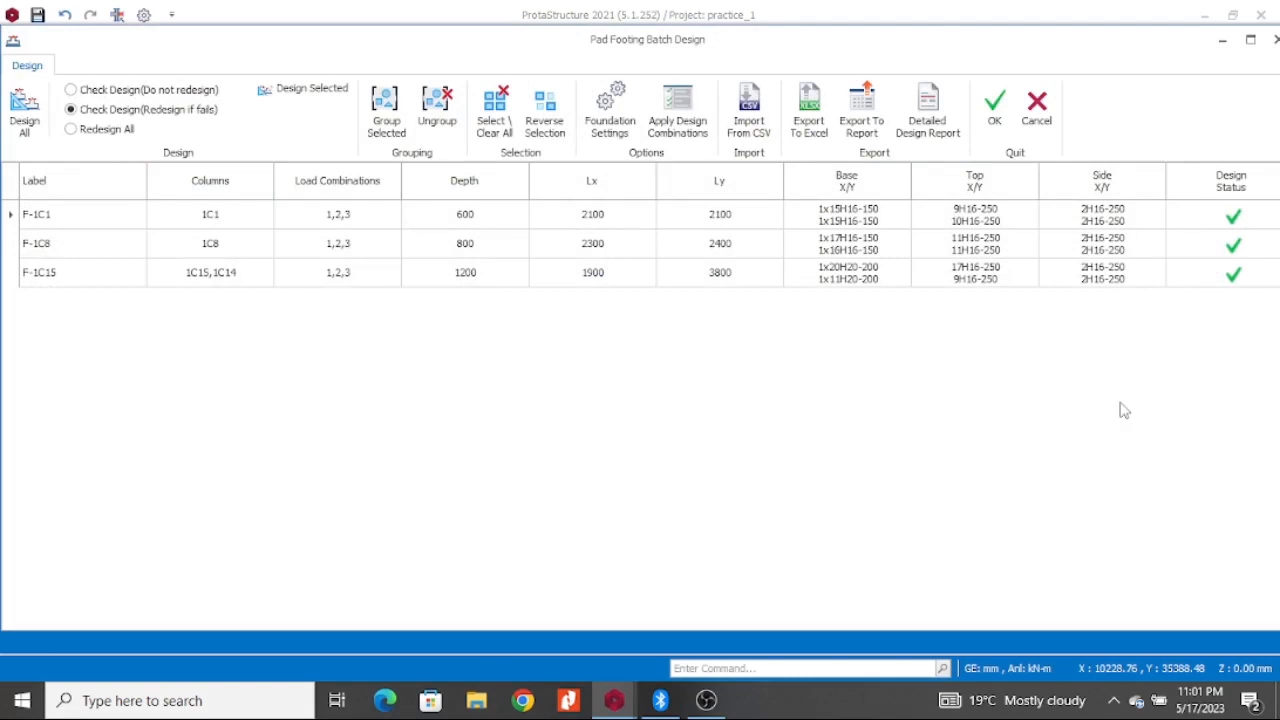
click(24, 120)
click(1037, 116)
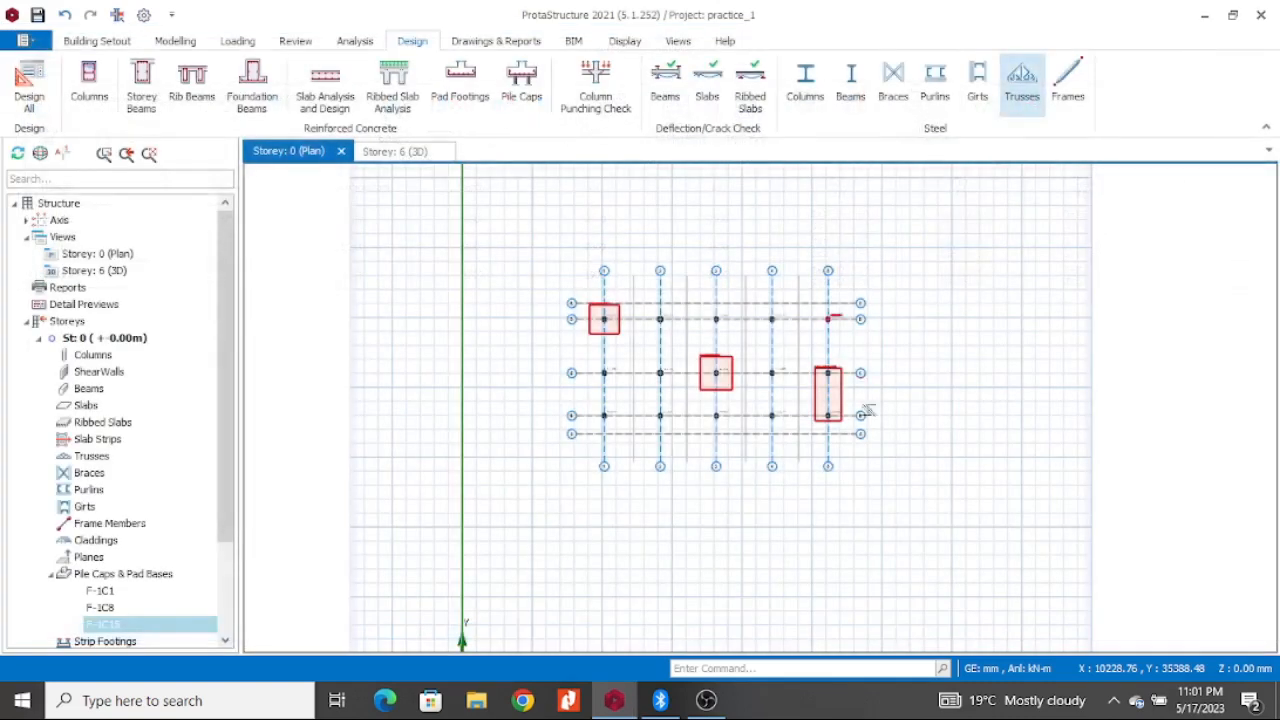
Step: Delete the combined footing F-1C15 and the single footings F-1C8 and F-1C1 from the Storey 0 plan
scroll(856, 408, up, 2)
click(818, 421)
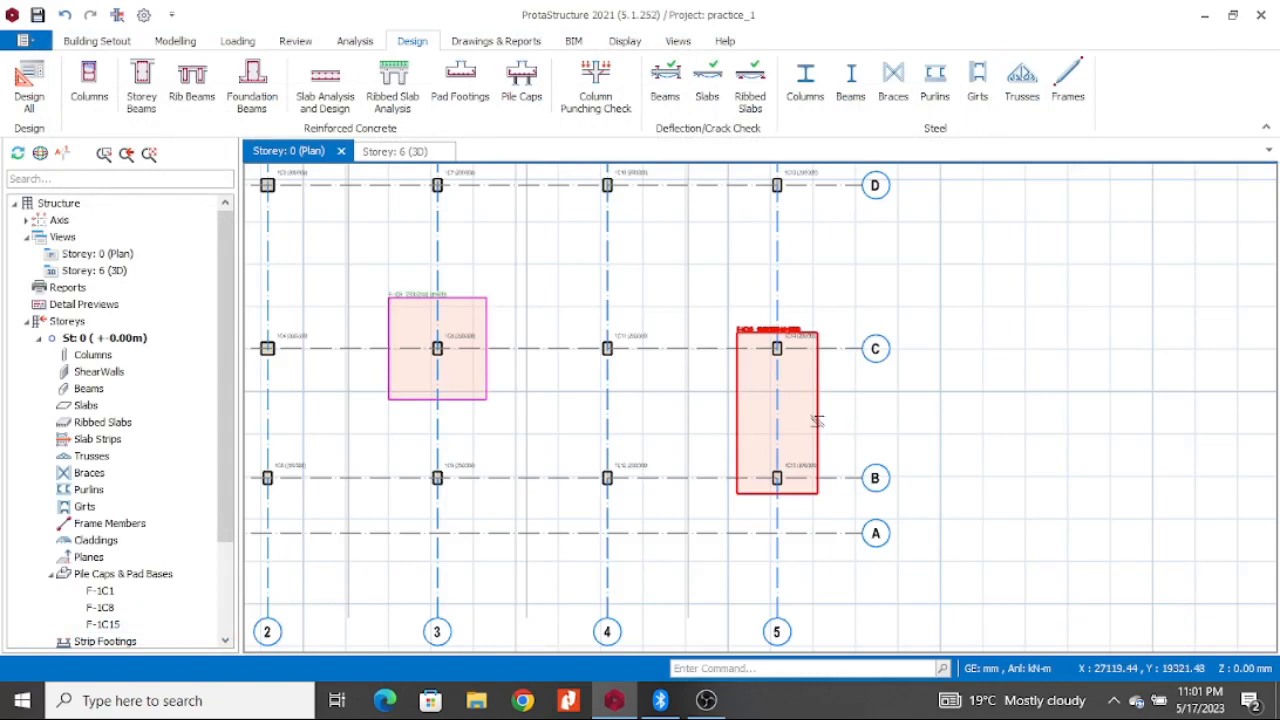
key(Delete)
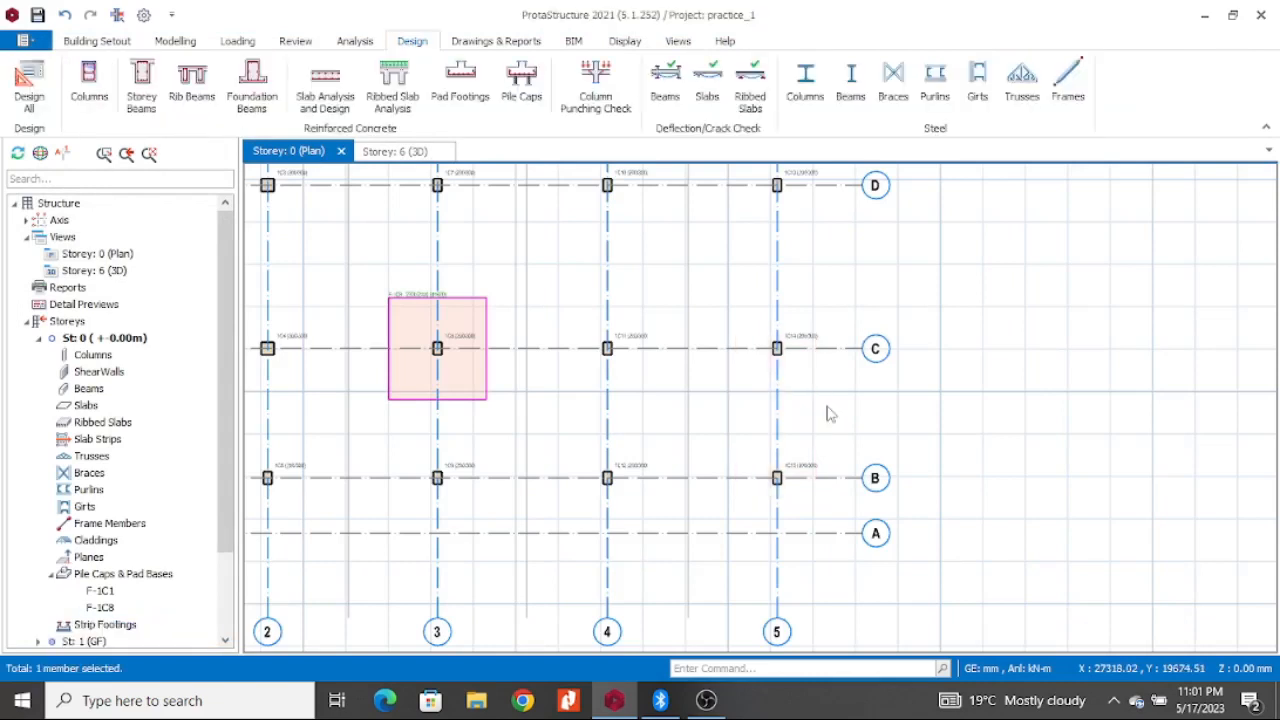
click(486, 386)
key(Delete)
scroll(700, 463, down, 4)
scroll(445, 318, up, 2)
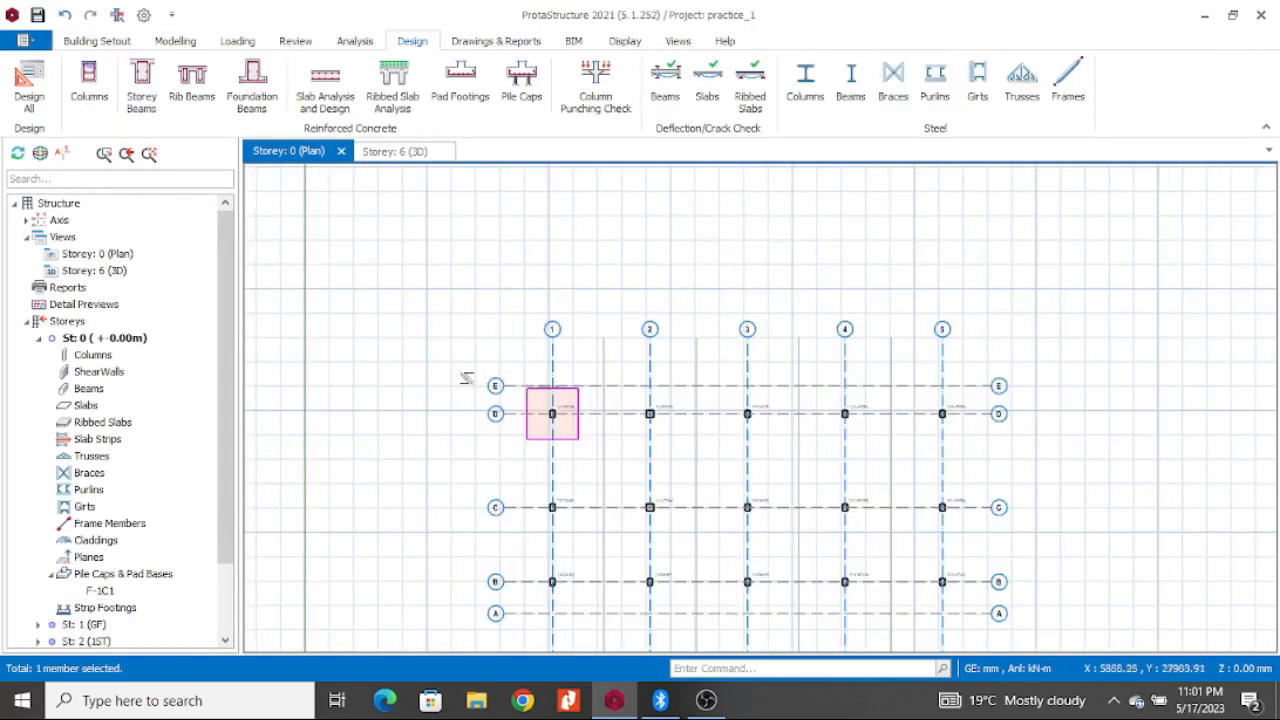
click(579, 393)
click(583, 398)
key(Delete)
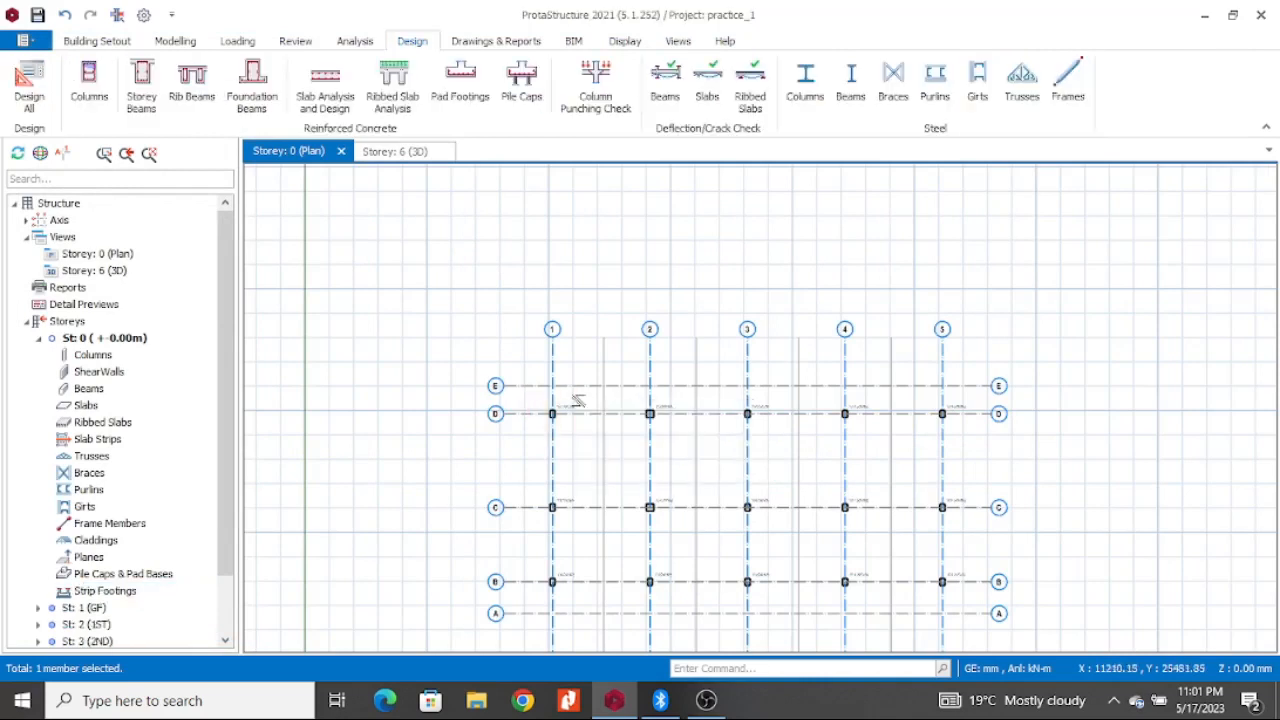
scroll(458, 366, down, 2)
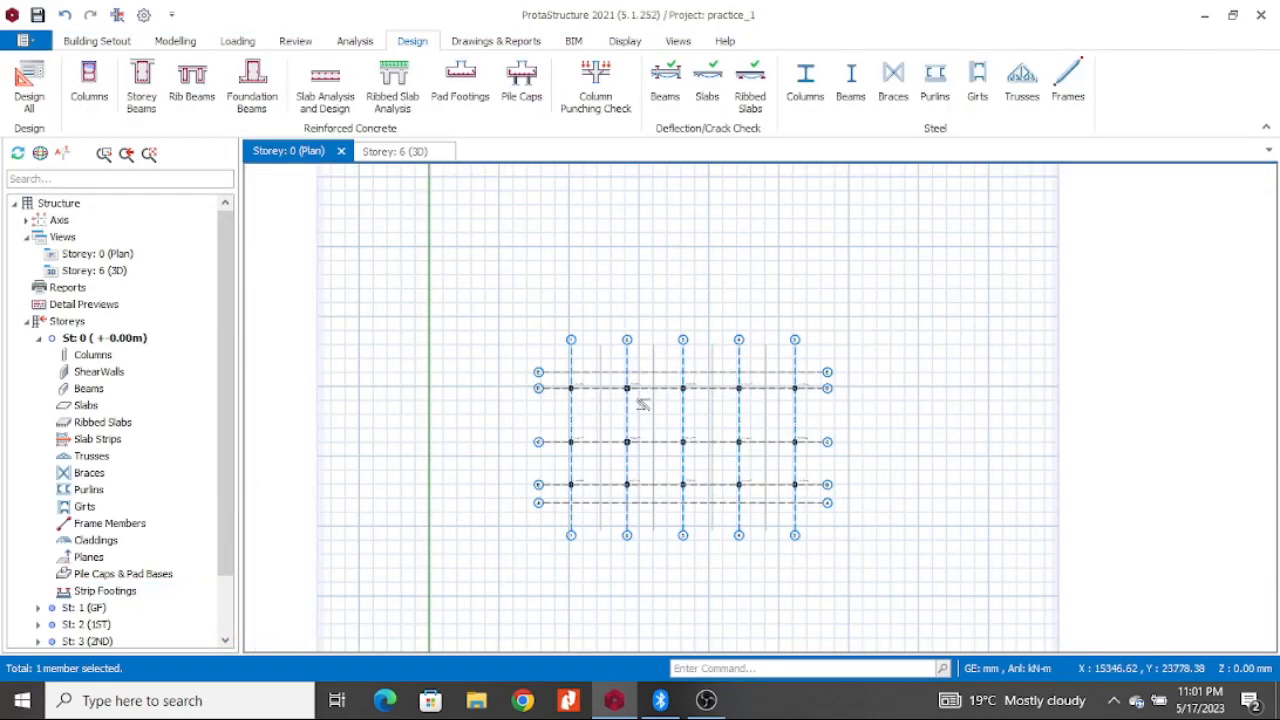
click(474, 107)
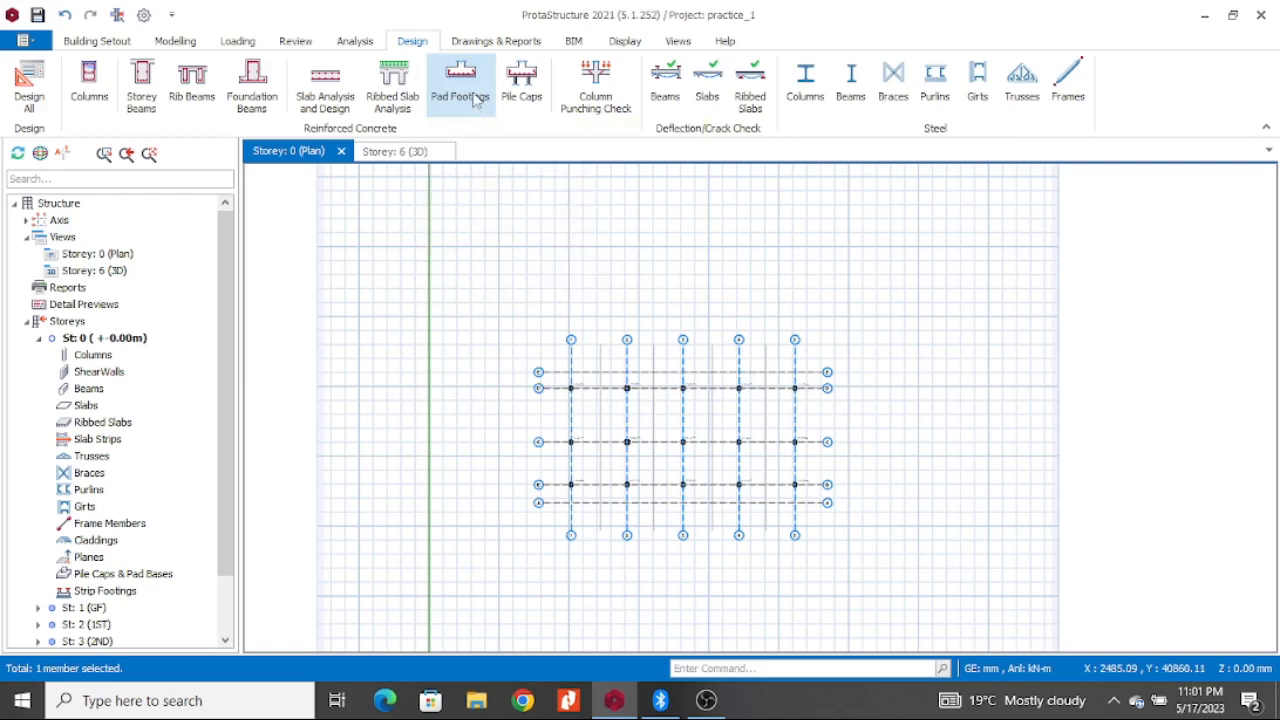
right_click(476, 98)
click(462, 107)
click(463, 106)
click(469, 104)
click(471, 90)
click(476, 86)
right_click(472, 84)
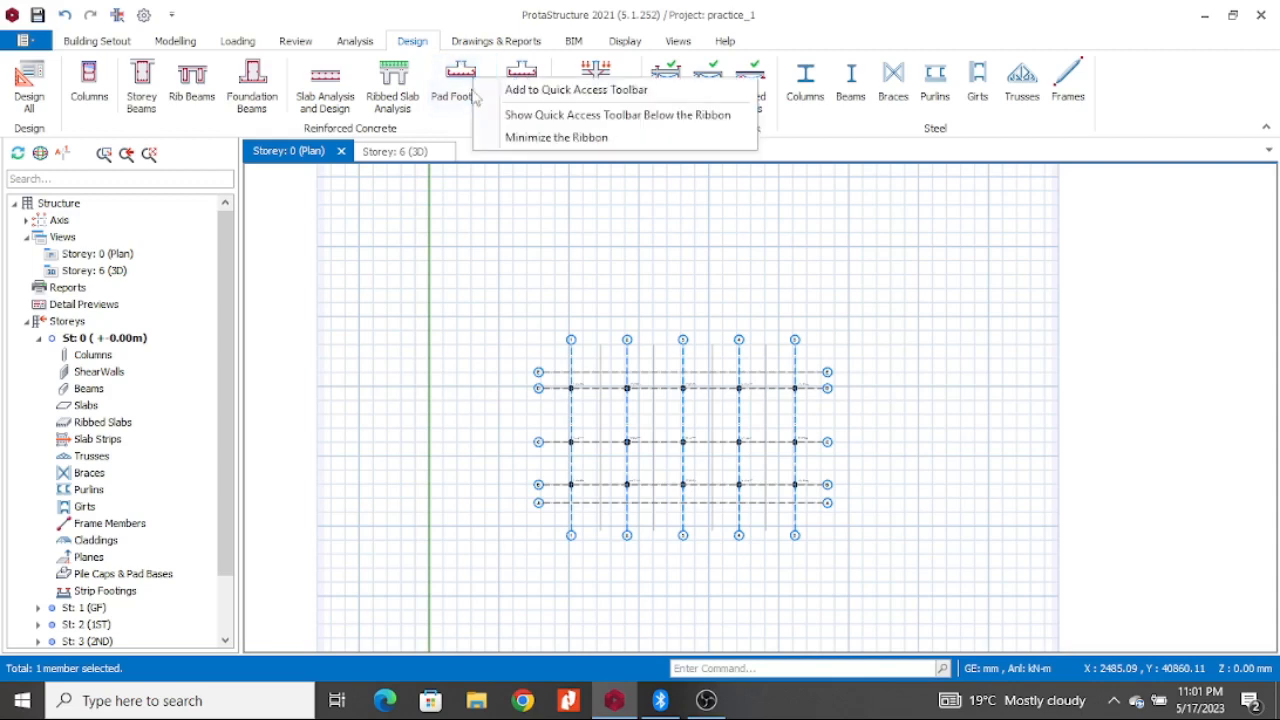
click(446, 96)
click(446, 96)
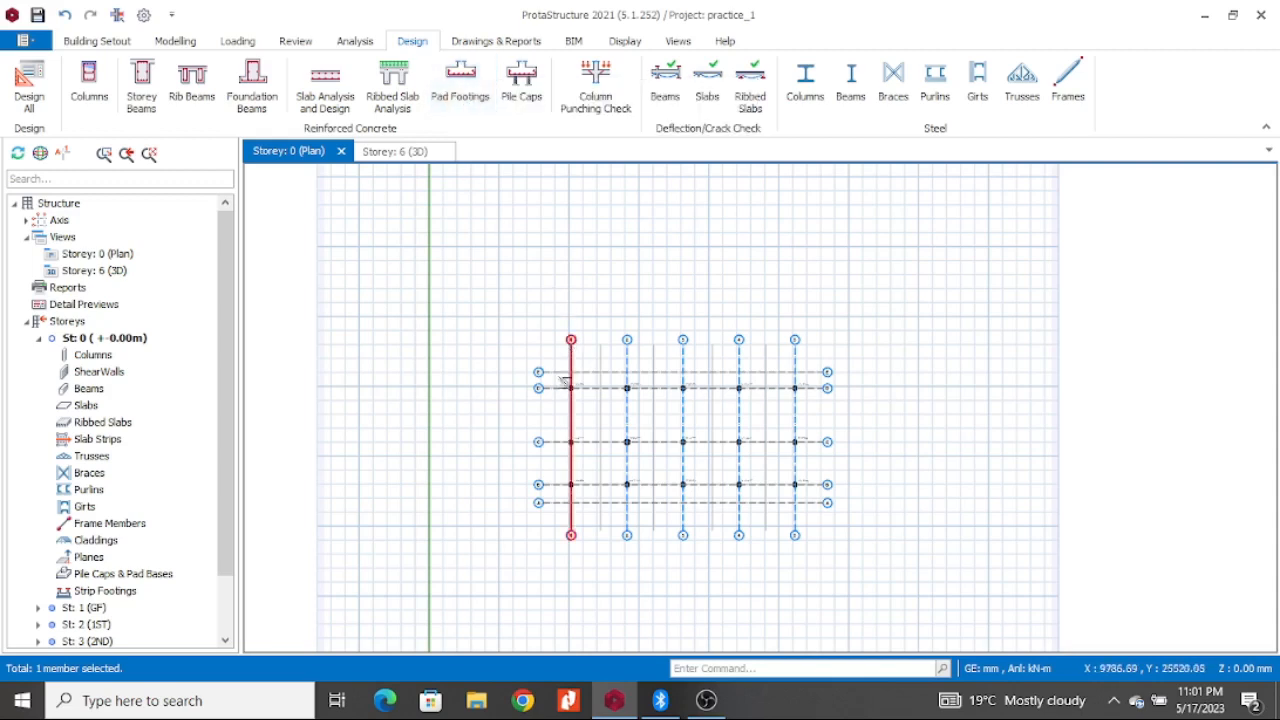
scroll(578, 397, up, 3)
scroll(578, 399, up, 2)
scroll(563, 346, down, 3)
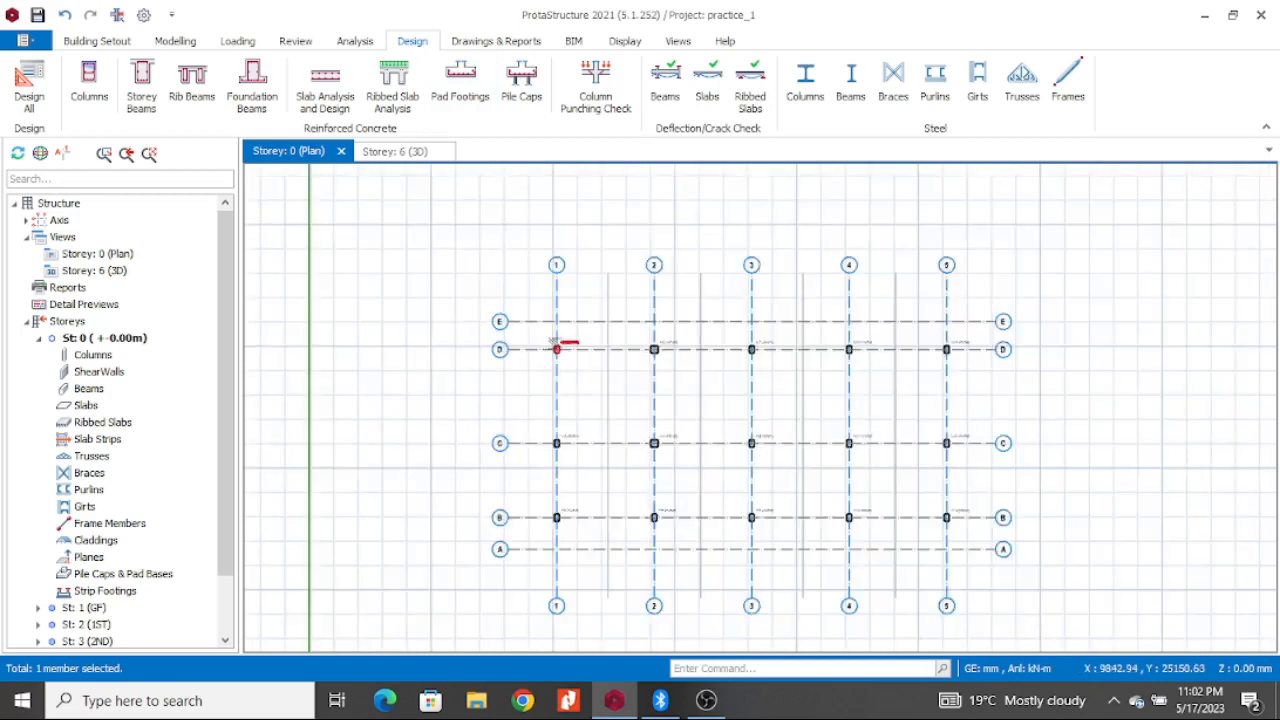
scroll(560, 343, up, 3)
click(556, 353)
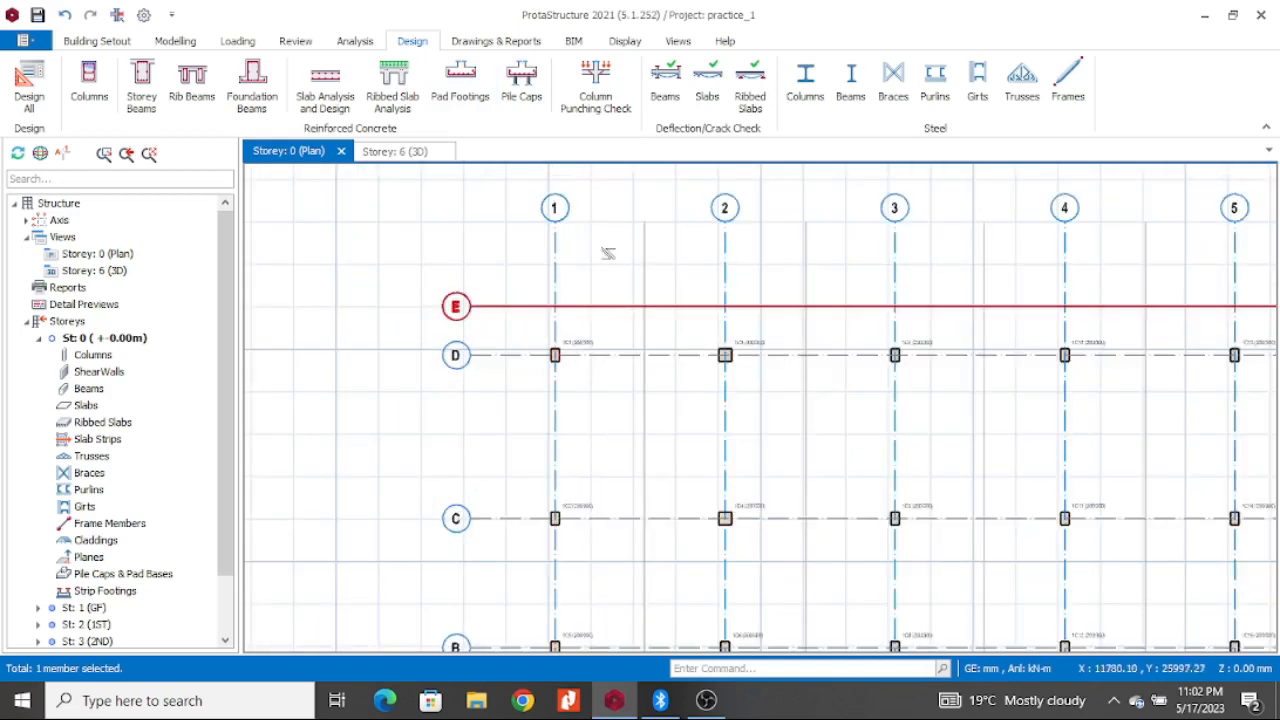
click(470, 96)
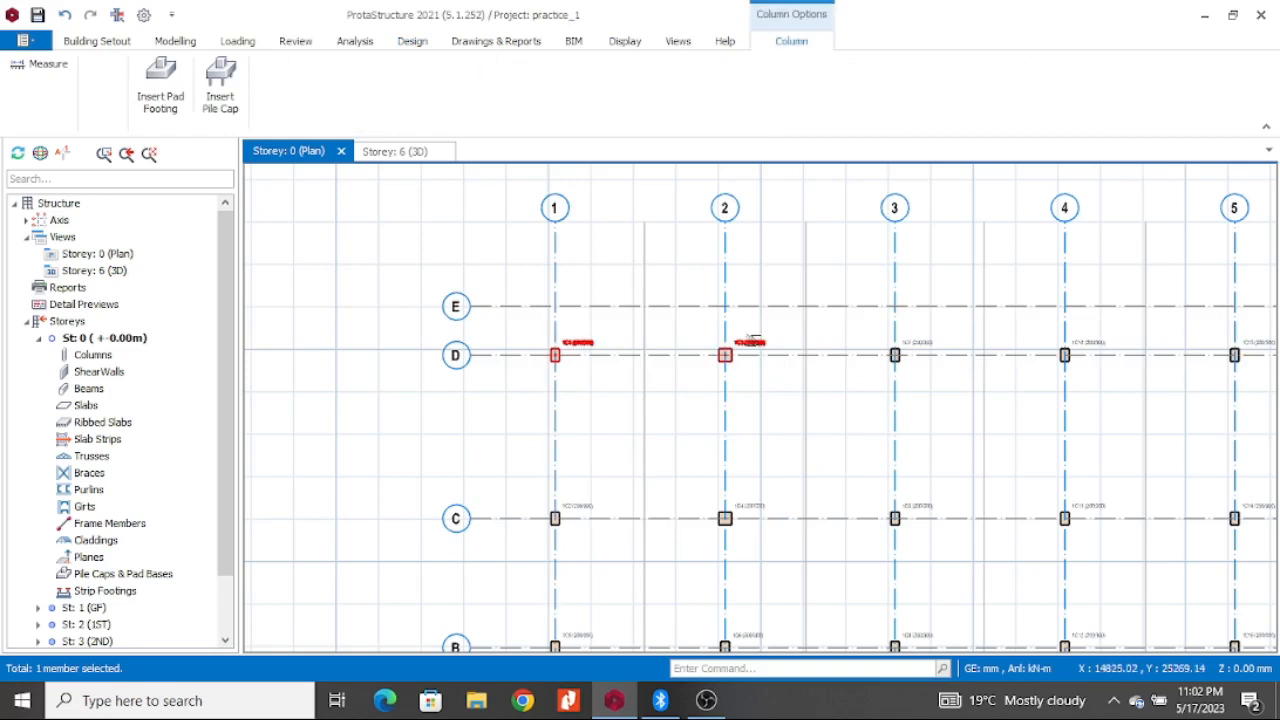
click(725, 355)
click(895, 355)
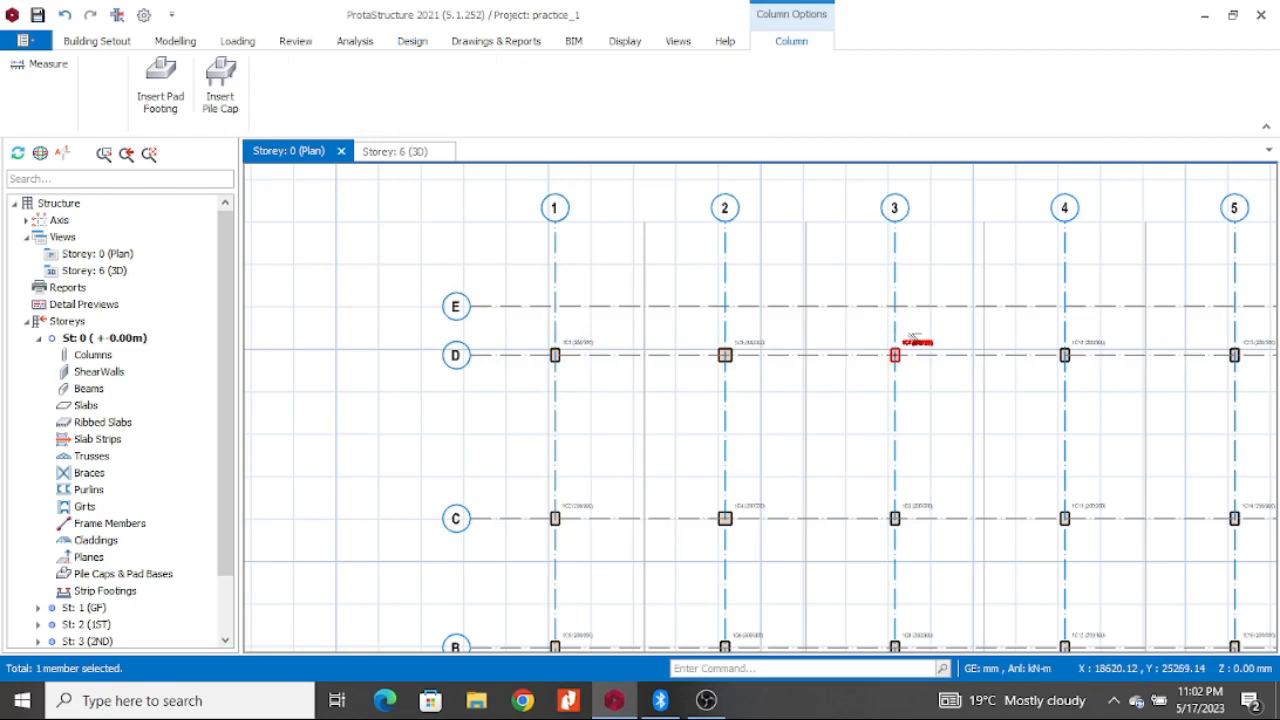
scroll(686, 380, down, 2)
Step: Insert single pad footings under all 15 Storey 0 columns on axes B, C and D and accept their batch design
click(912, 360)
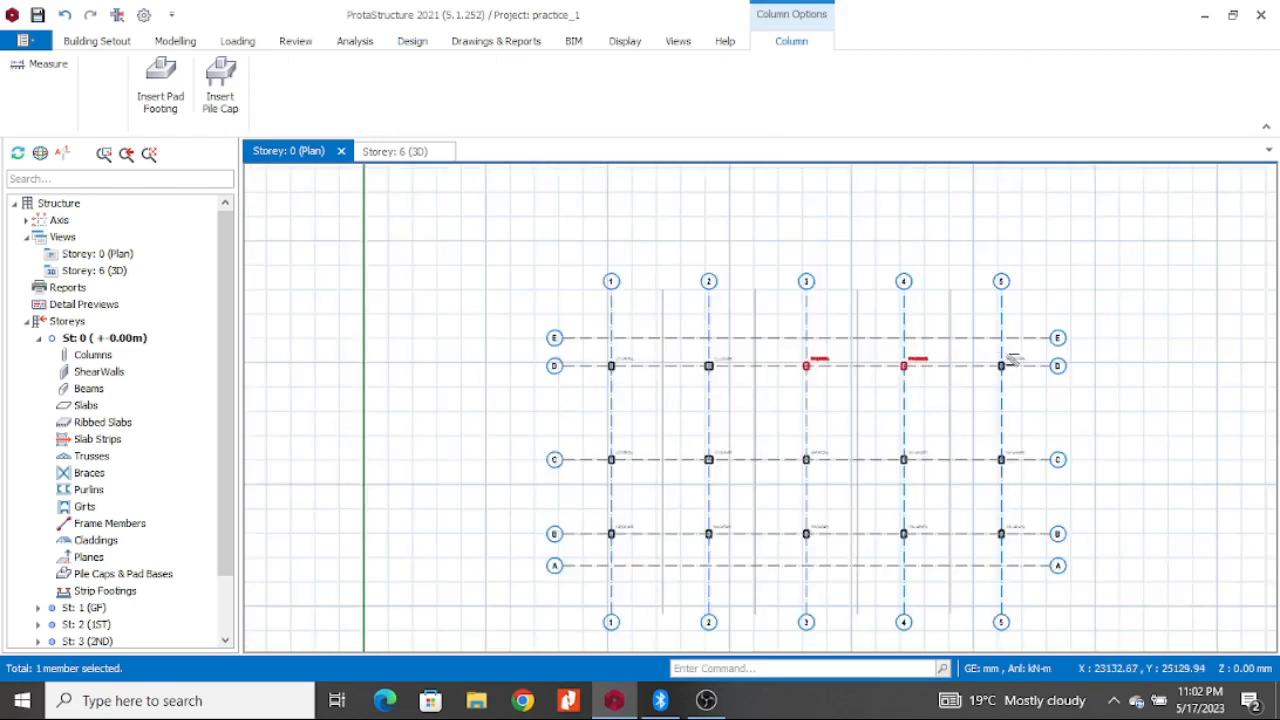
ctrl+click(822, 352)
ctrl+click(726, 355)
ctrl+click(624, 360)
ctrl+click(622, 455)
ctrl+click(718, 455)
ctrl+click(812, 452)
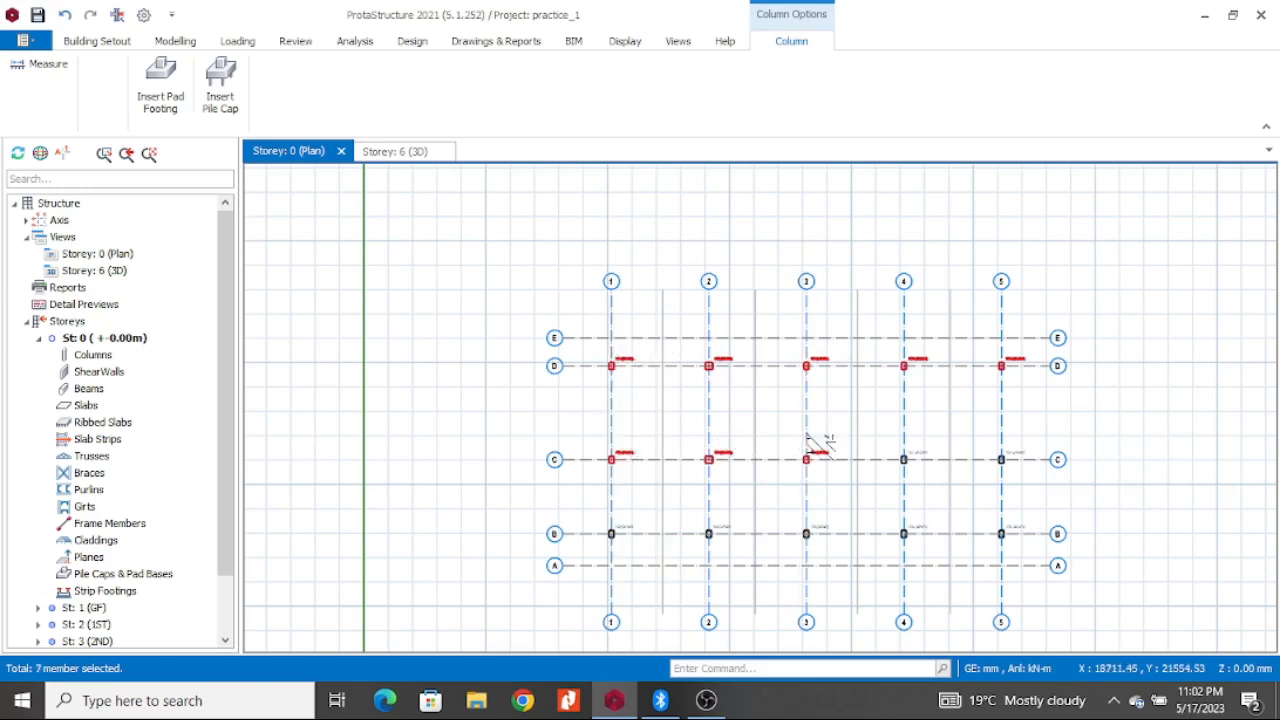
ctrl+click(912, 440)
ctrl+click(1020, 449)
ctrl+click(1020, 517)
ctrl+click(918, 518)
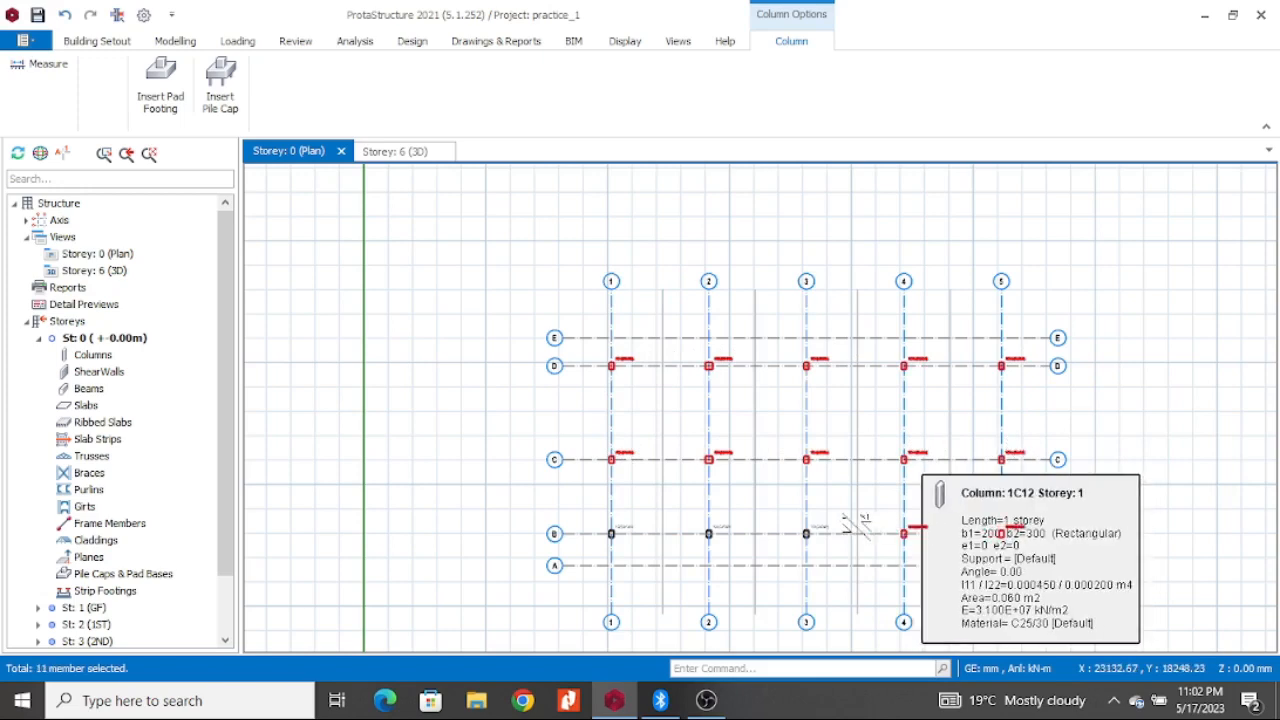
ctrl+click(818, 525)
ctrl+click(714, 527)
ctrl+click(618, 525)
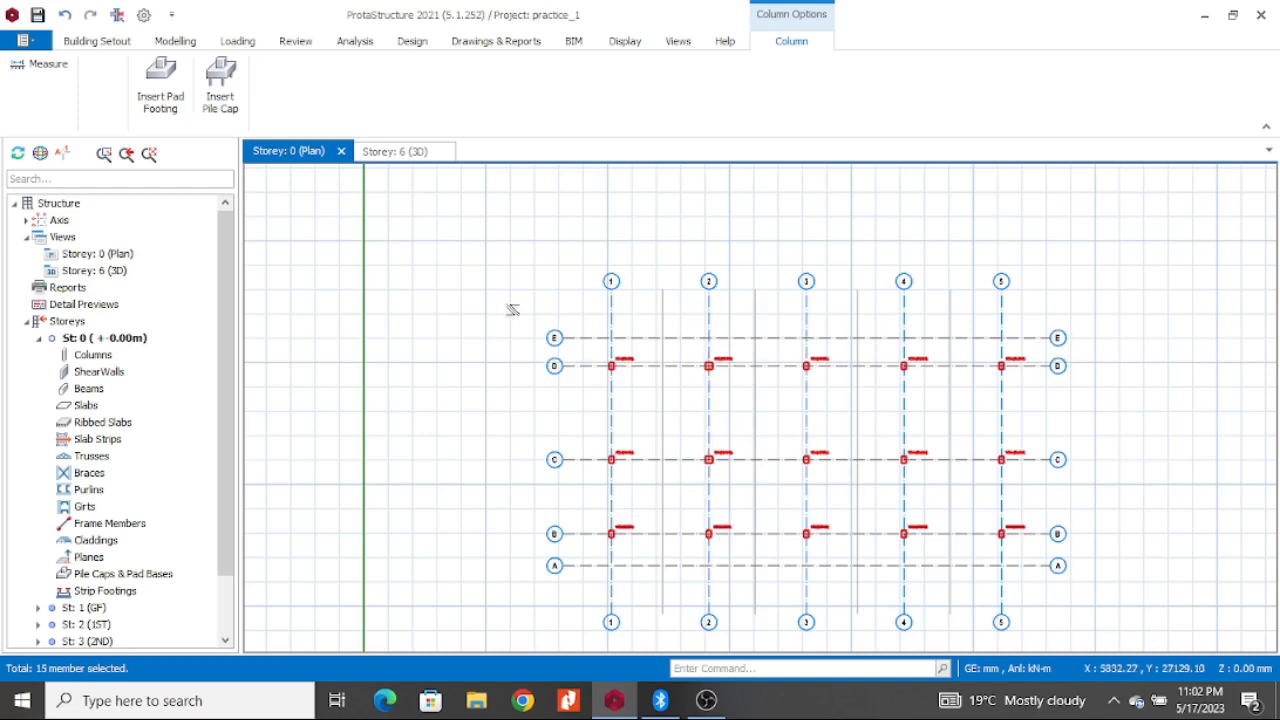
click(172, 124)
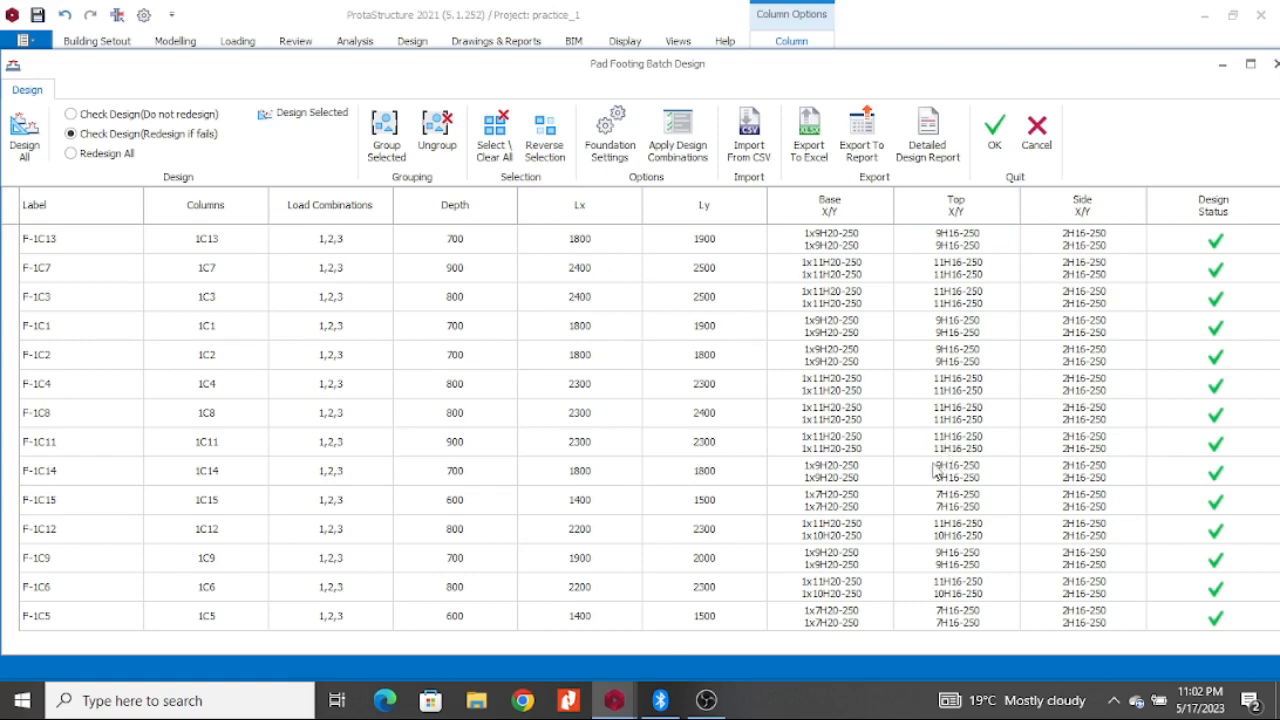
click(994, 128)
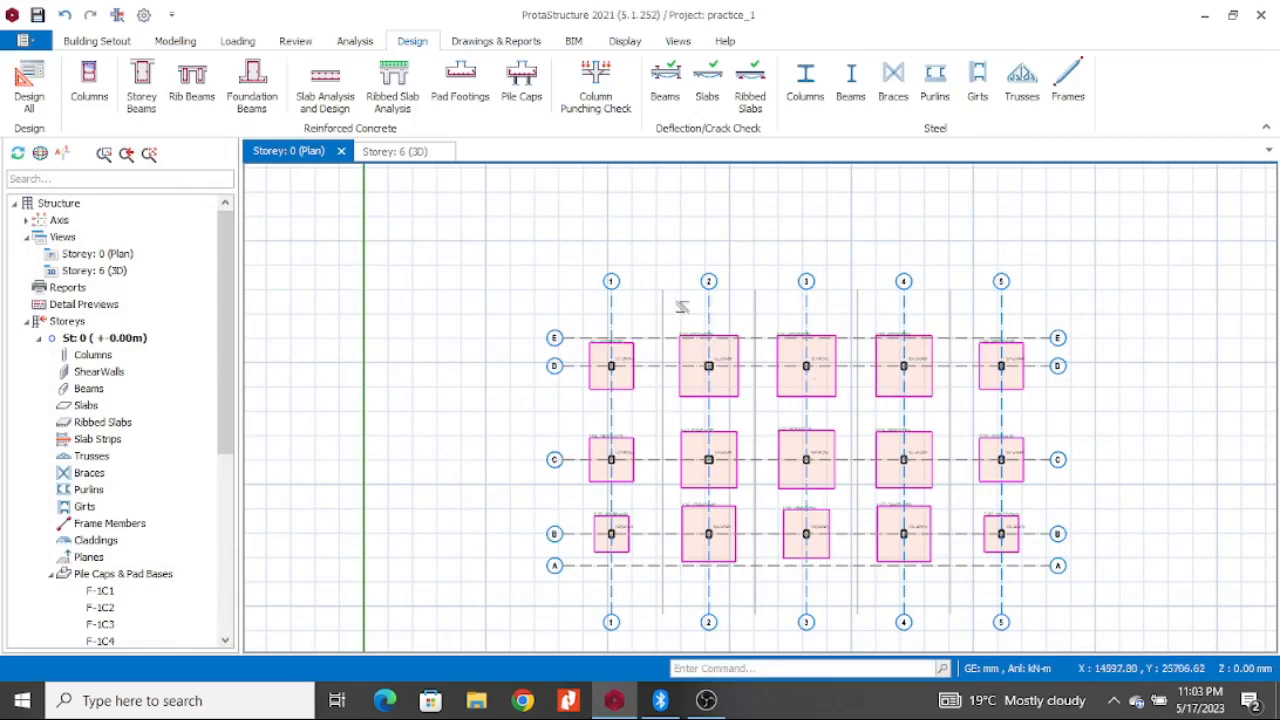
Step: Examine the new pad footings beneath the building's columns in the Storey 6 3D view
scroll(533, 430, down, 5)
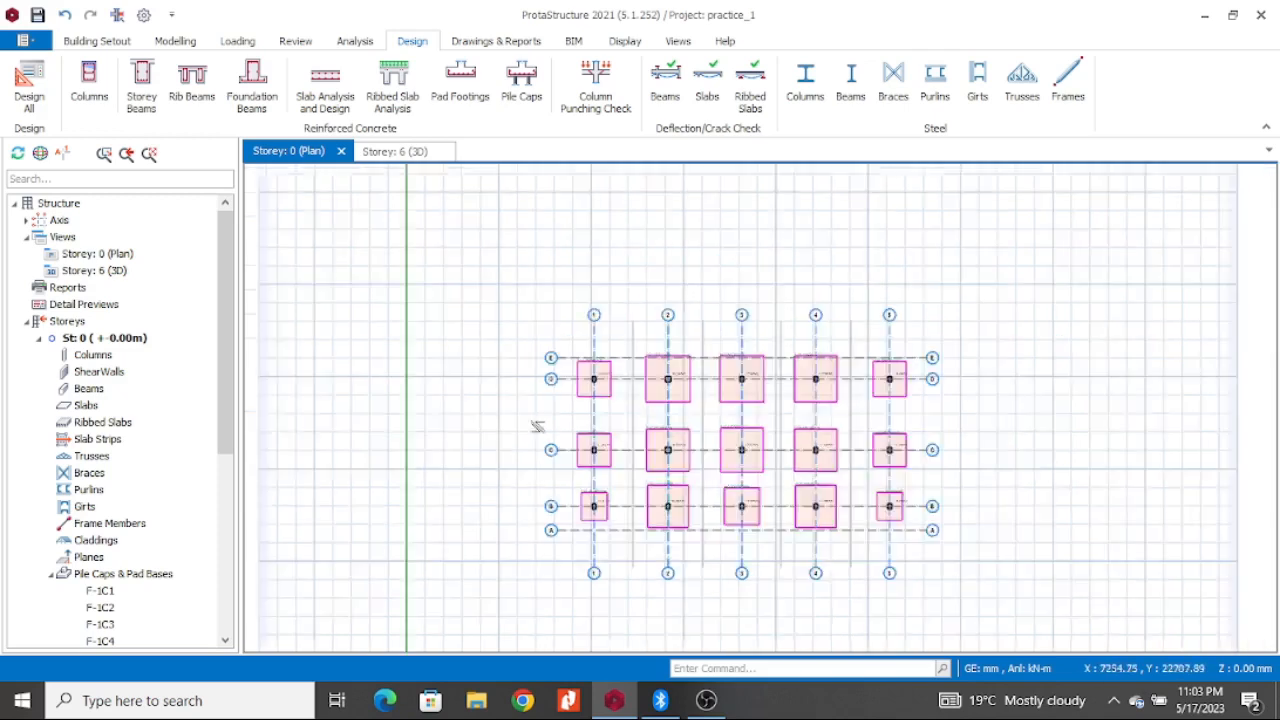
click(398, 152)
scroll(801, 554, up, 3)
scroll(801, 554, down, 4)
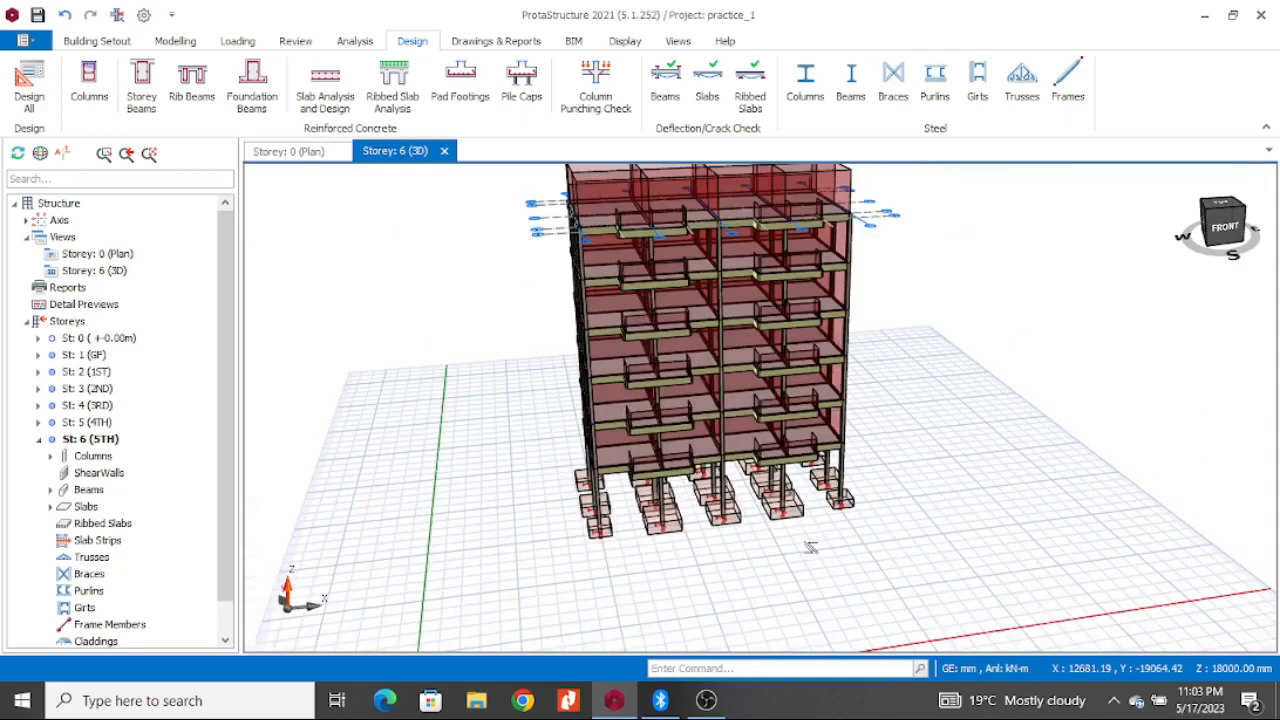
mouse_move(1000, 549)
middle_down()
mouse_move(933, 535)
mouse_move(997, 532)
middle_up()
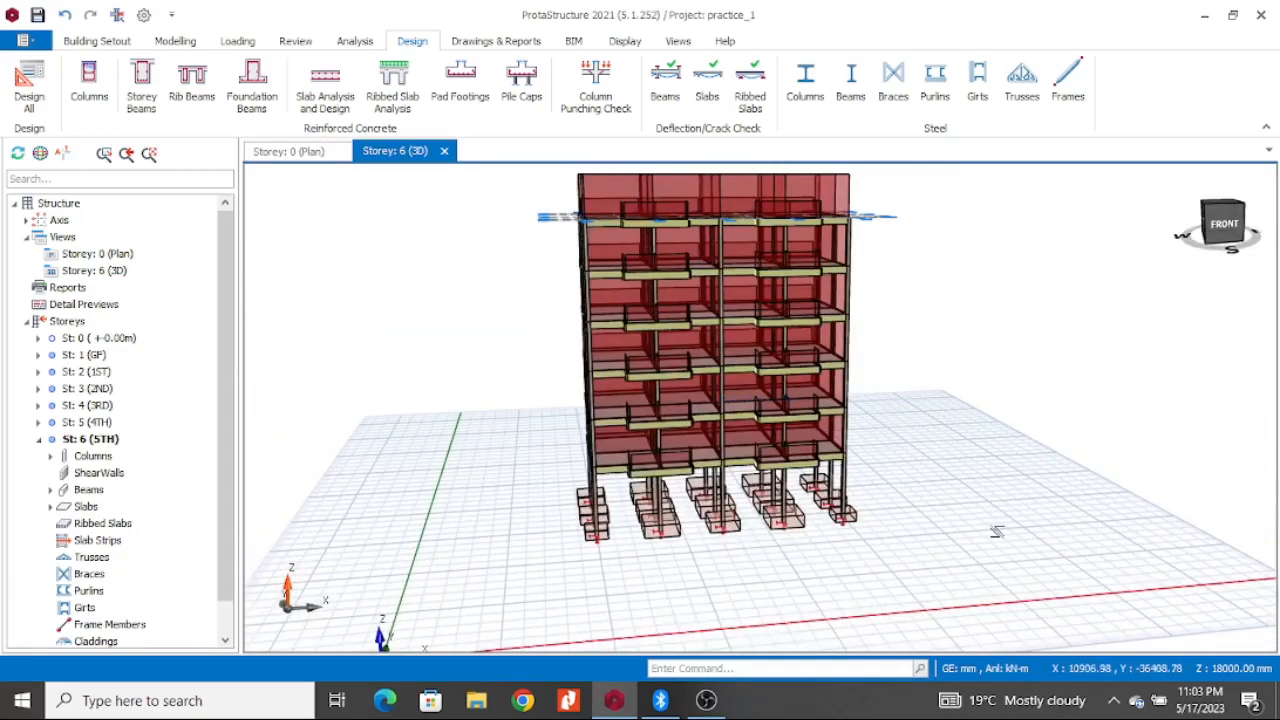
scroll(718, 532, up, 5)
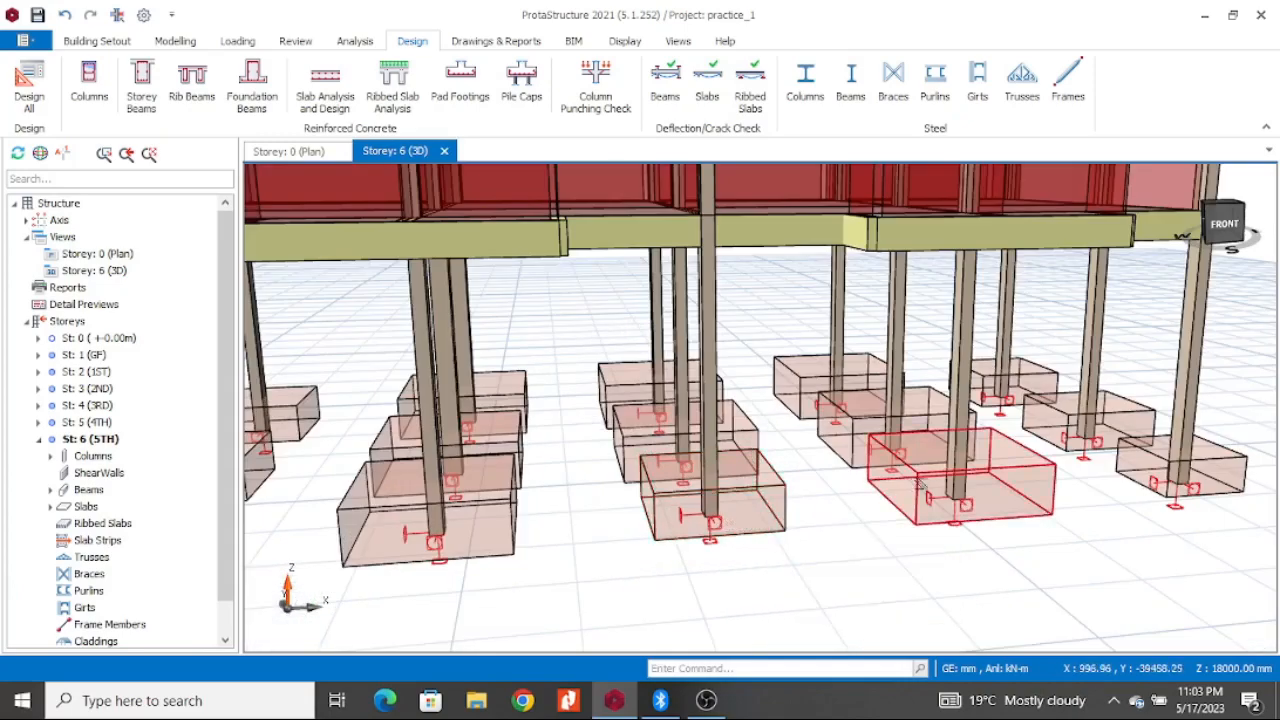
scroll(820, 535, down, 5)
scroll(820, 535, up, 2)
scroll(817, 545, down, 4)
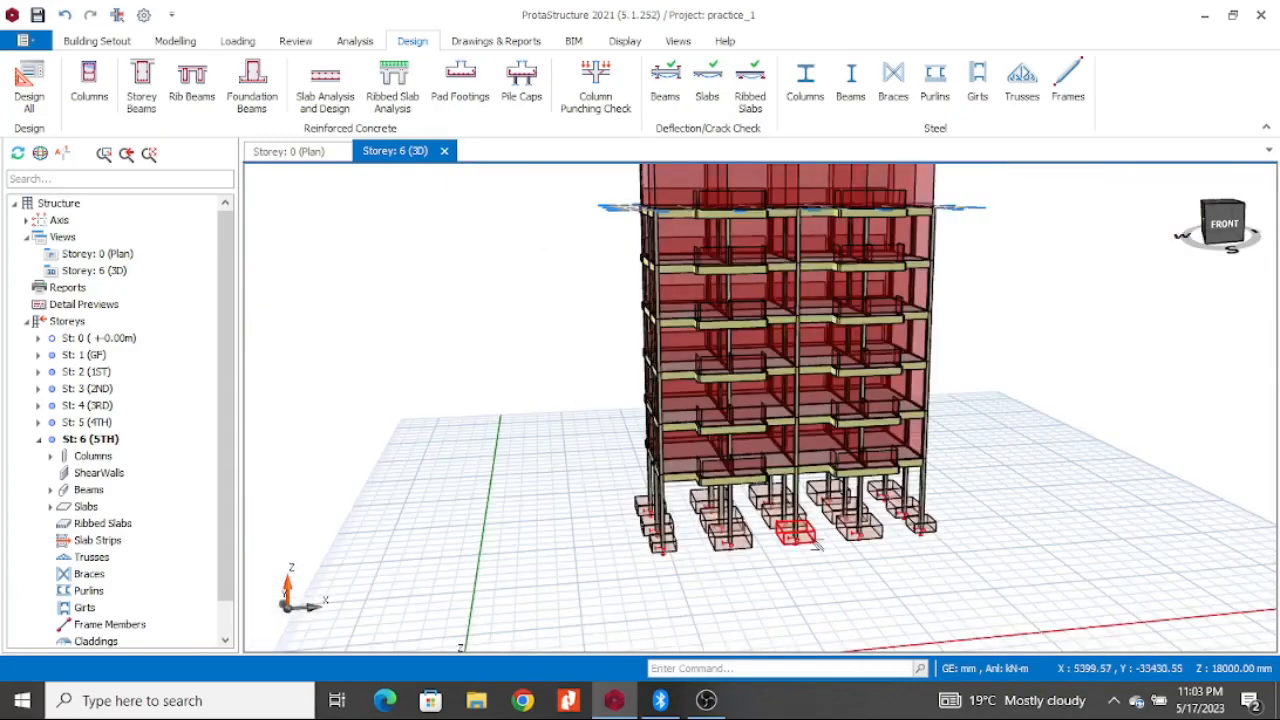
Step: Insert 250 x 500 mm foundation beams along axis D from axis 1 to axis 3 on the Storey 0 plan
click(289, 151)
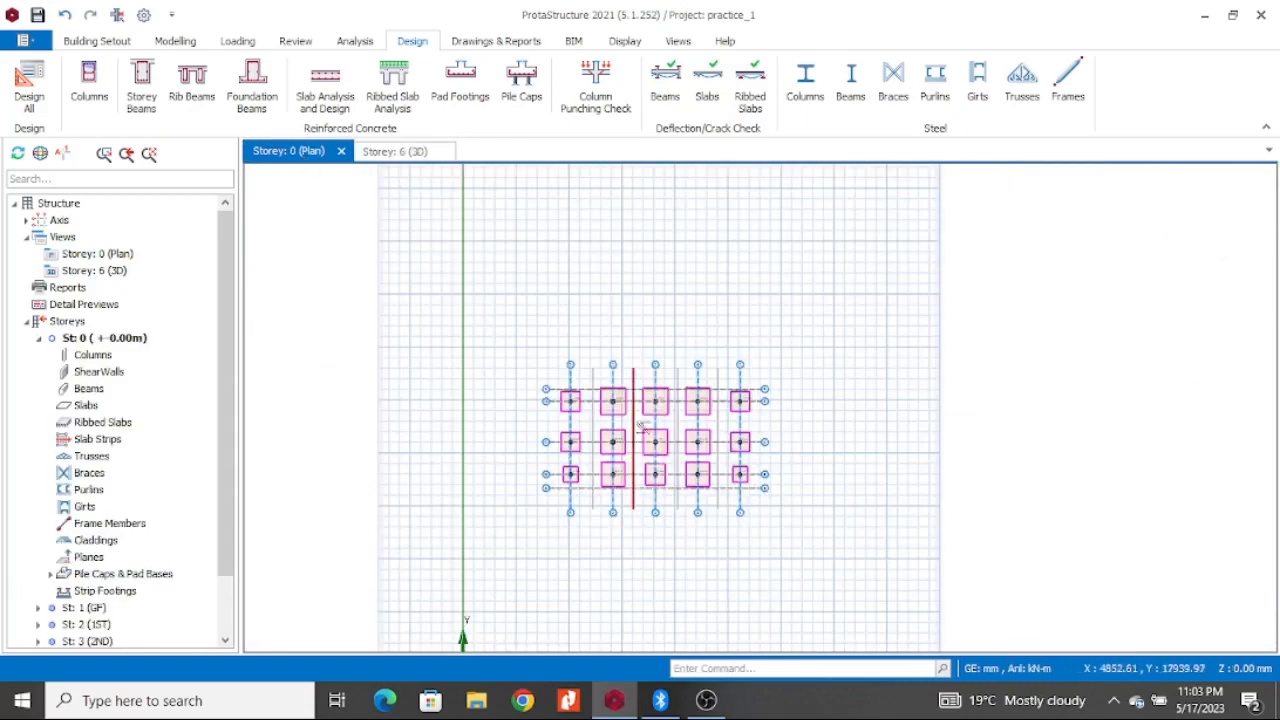
scroll(525, 395, up, 2)
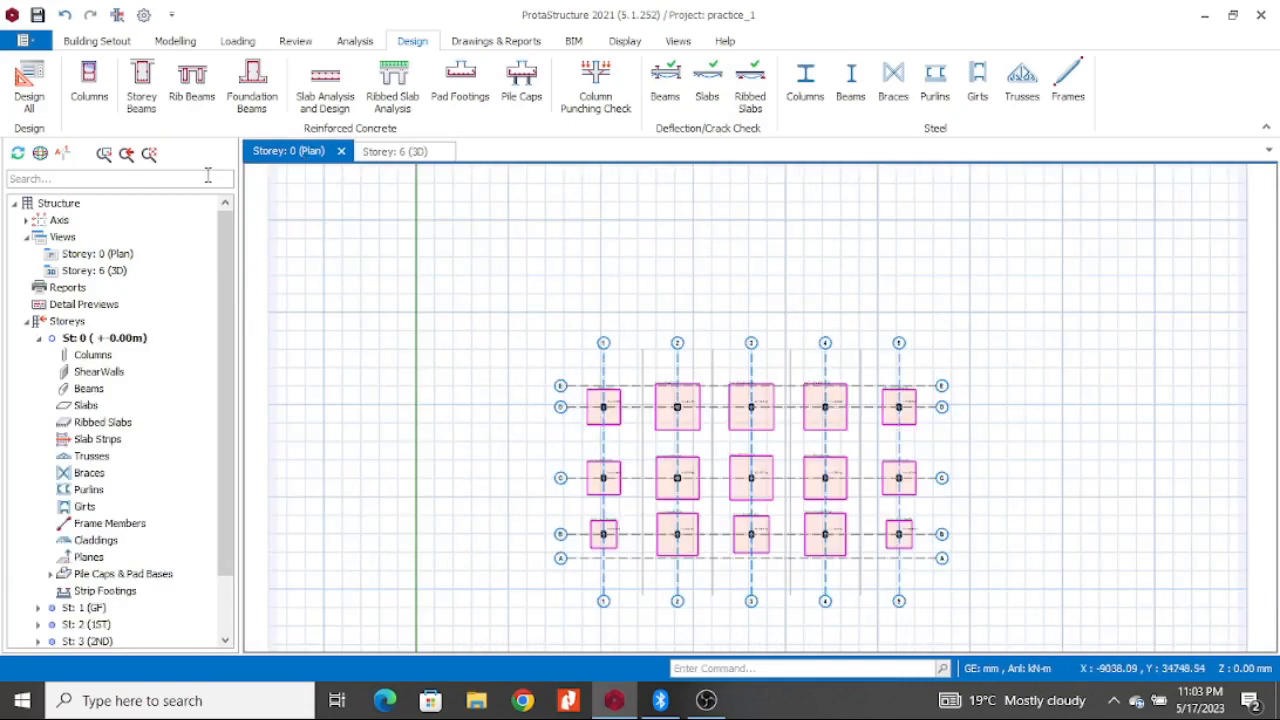
click(178, 42)
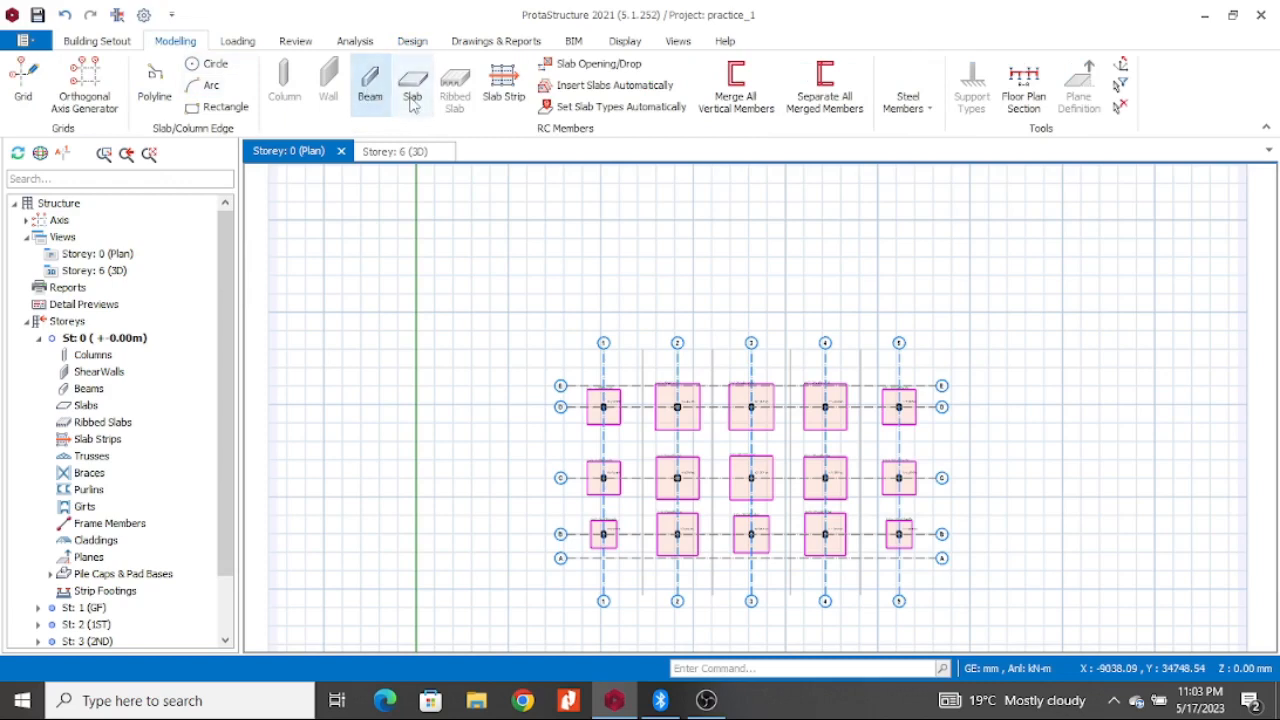
click(370, 88)
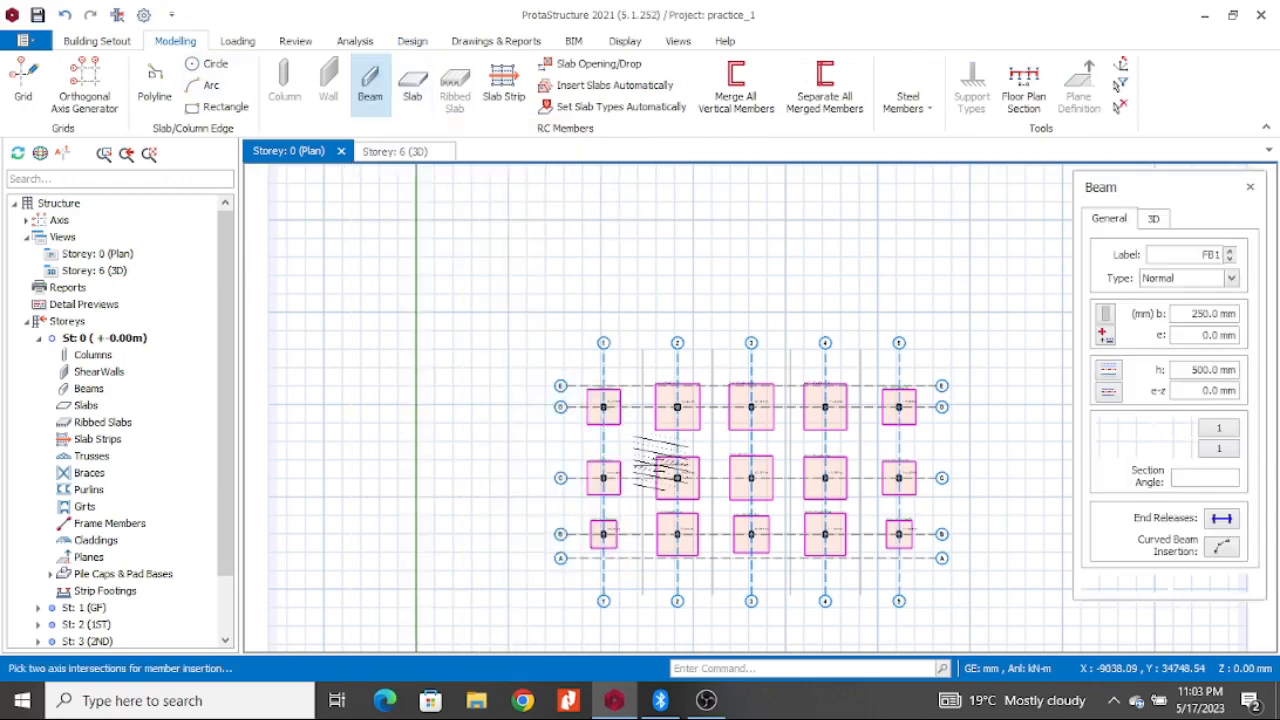
scroll(660, 460, up, 3)
click(474, 289)
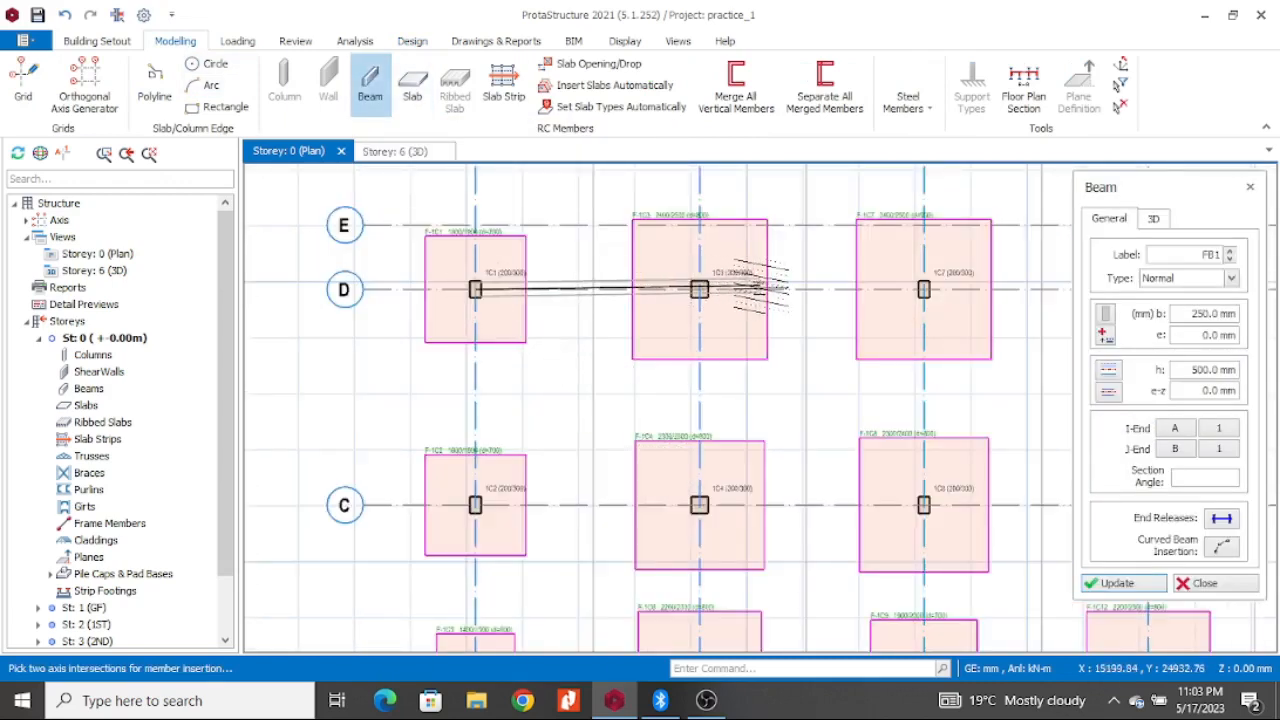
click(923, 289)
key(Escape)
scroll(450, 405, down, 2)
scroll(443, 375, up, 4)
scroll(771, 391, down, 6)
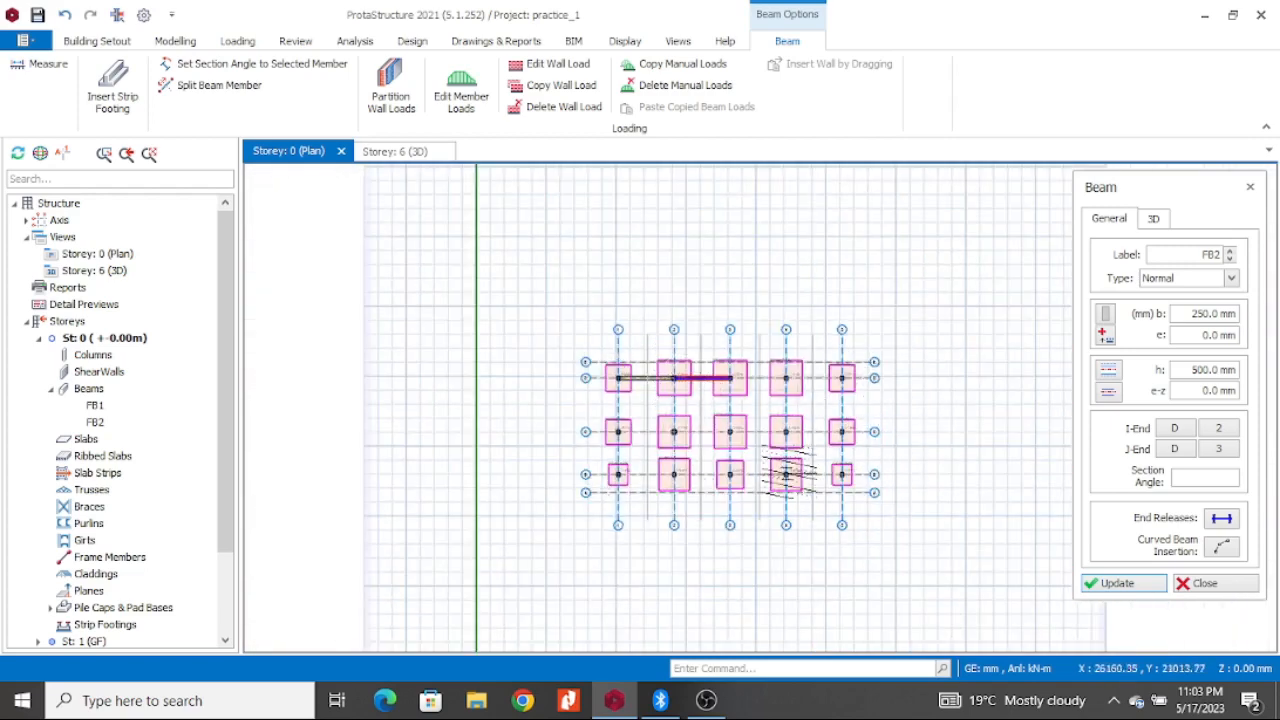
scroll(739, 391, up, 6)
scroll(737, 390, down, 6)
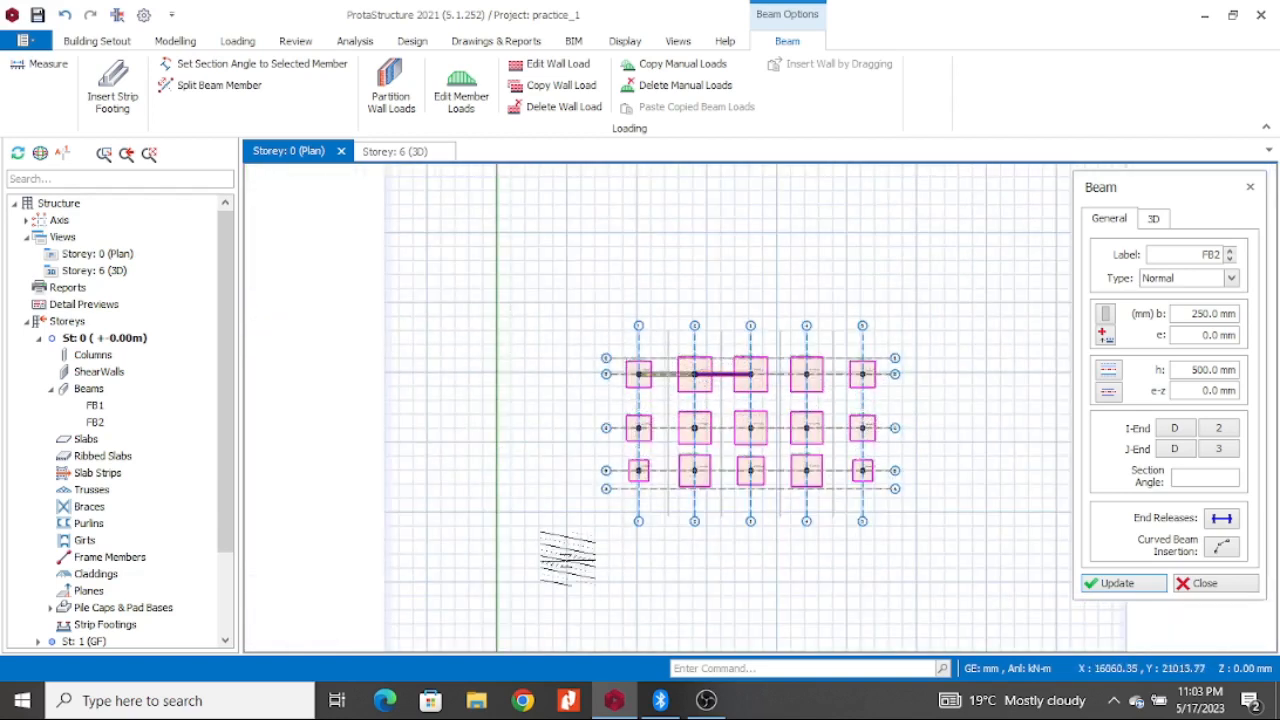
scroll(725, 395, up, 6)
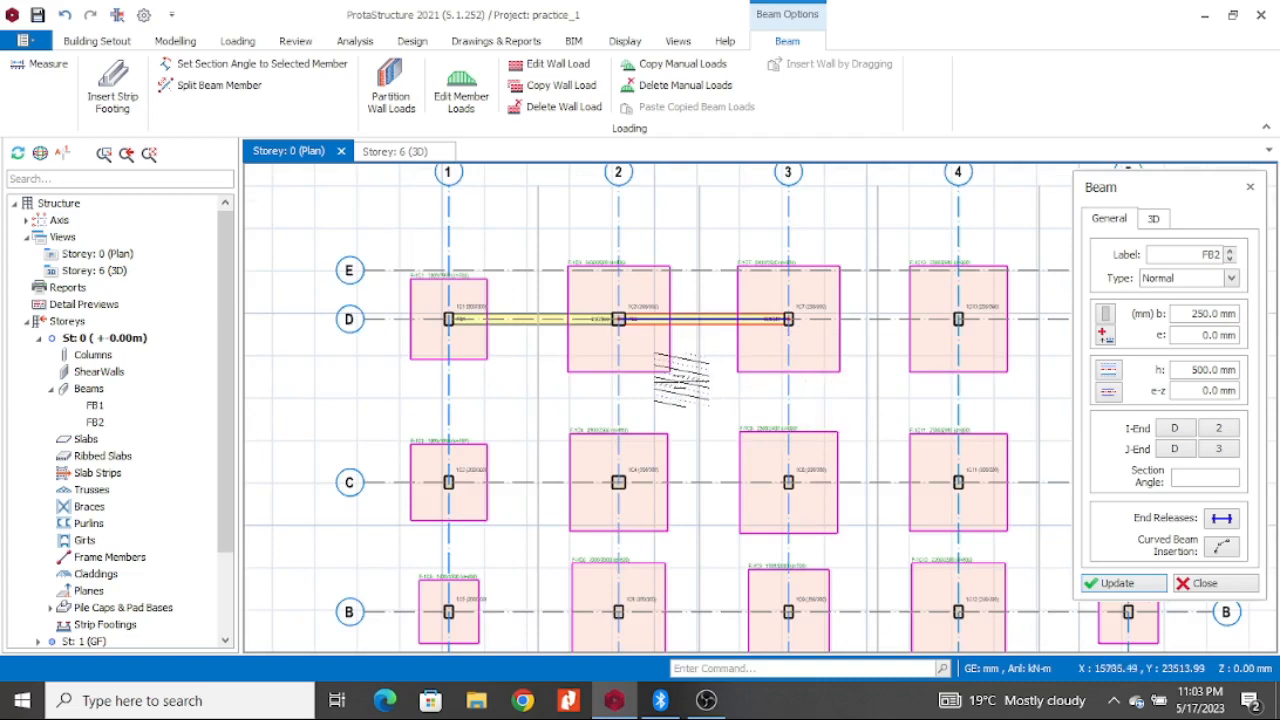
Step: Display the design commands and close the properties of the foundation beam between axes 2 and 3 on axis D
scroll(745, 395, down, 6)
scroll(605, 370, up, 5)
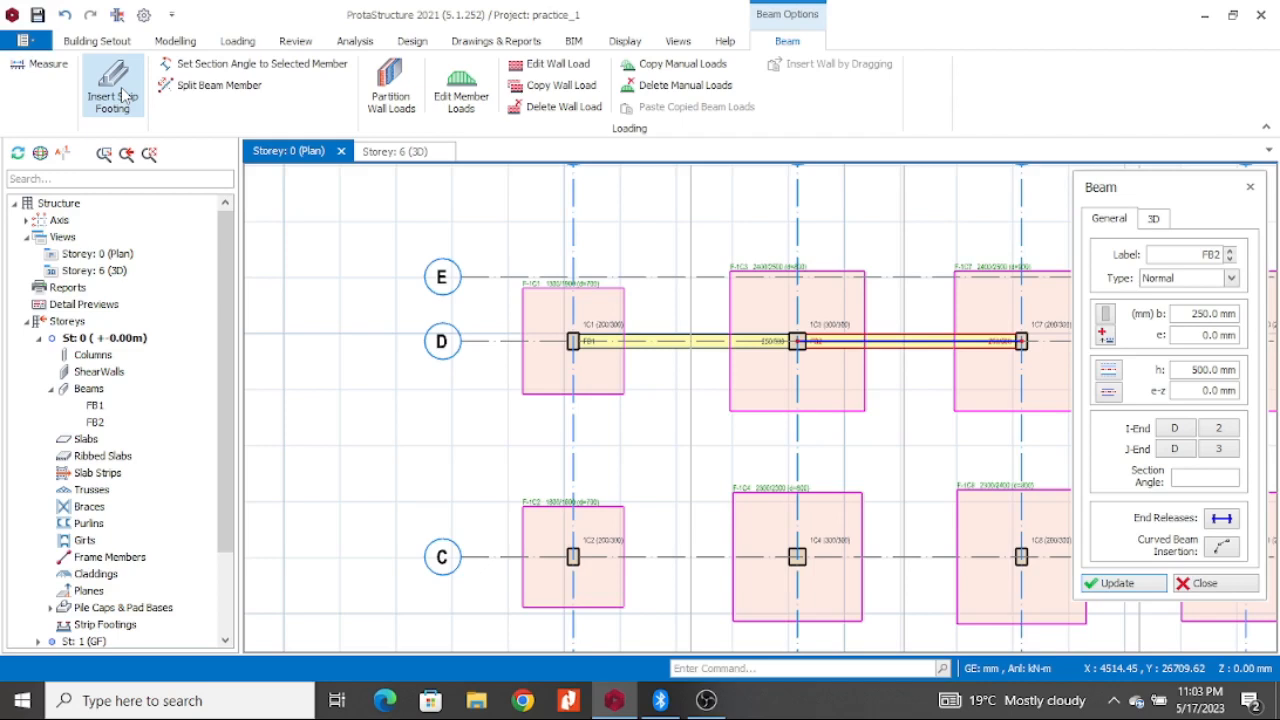
click(125, 95)
scroll(646, 342, down, 5)
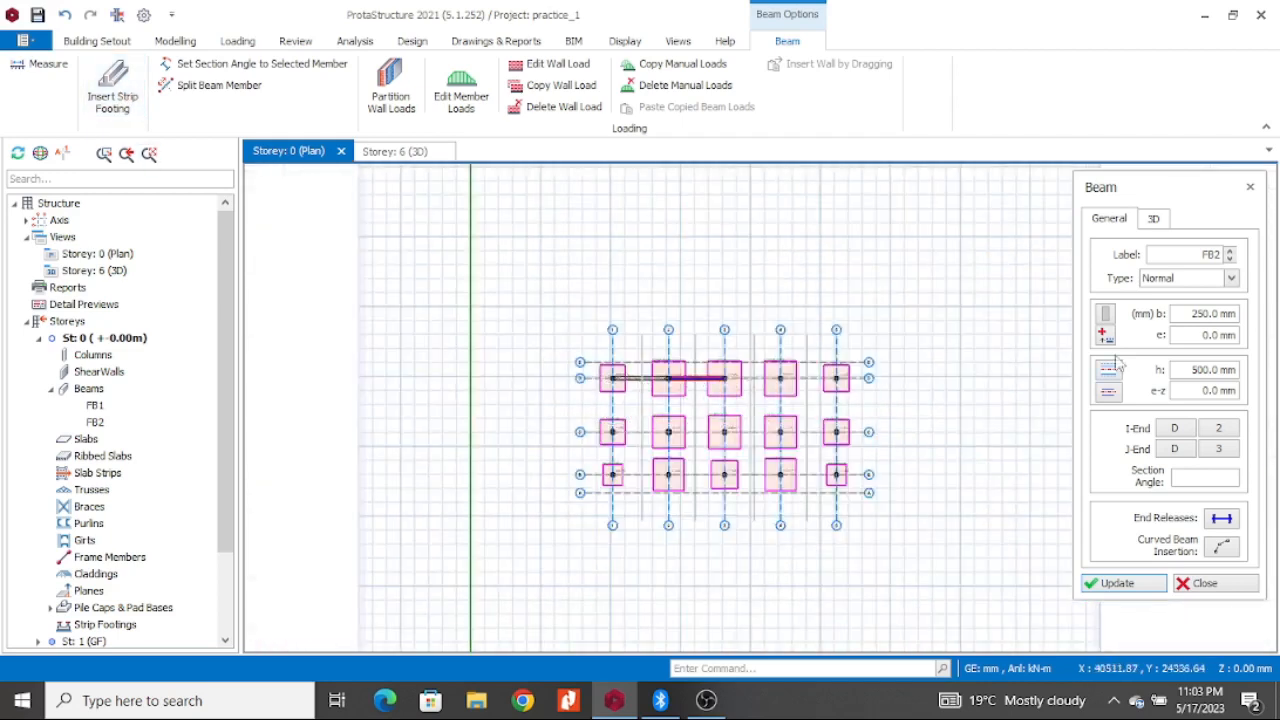
drag(1207, 192, 1097, 223)
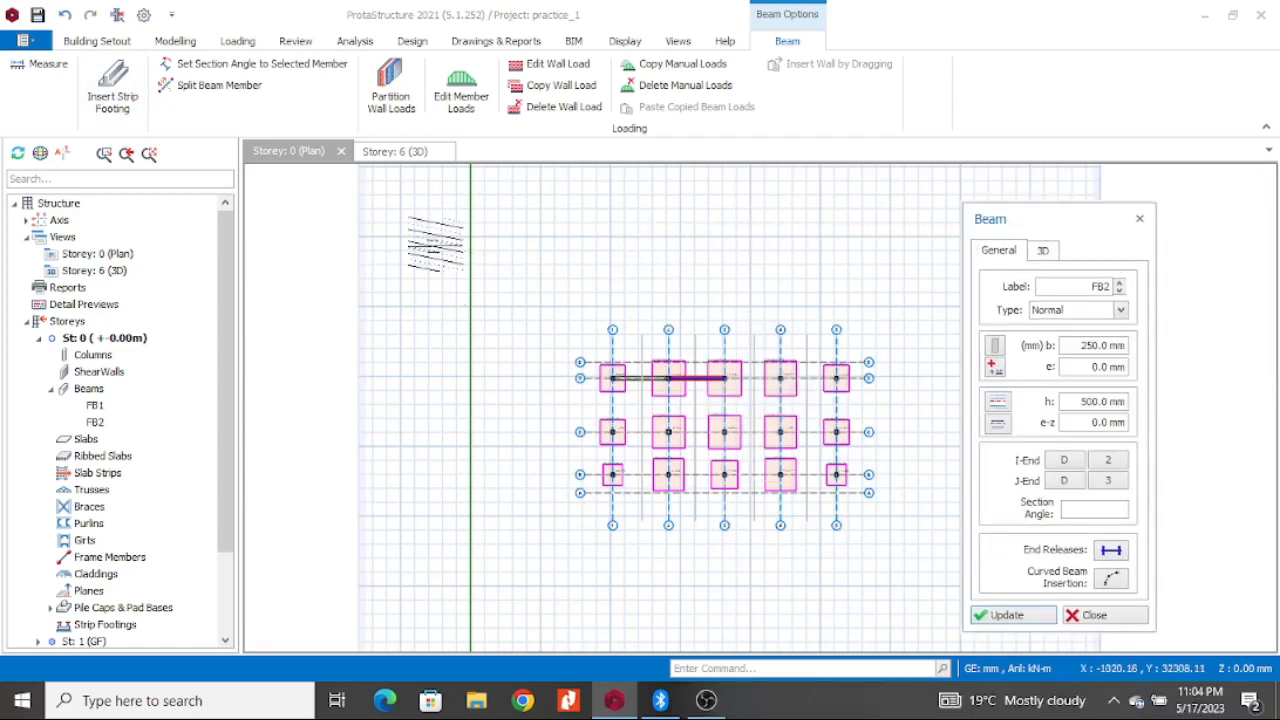
click(414, 42)
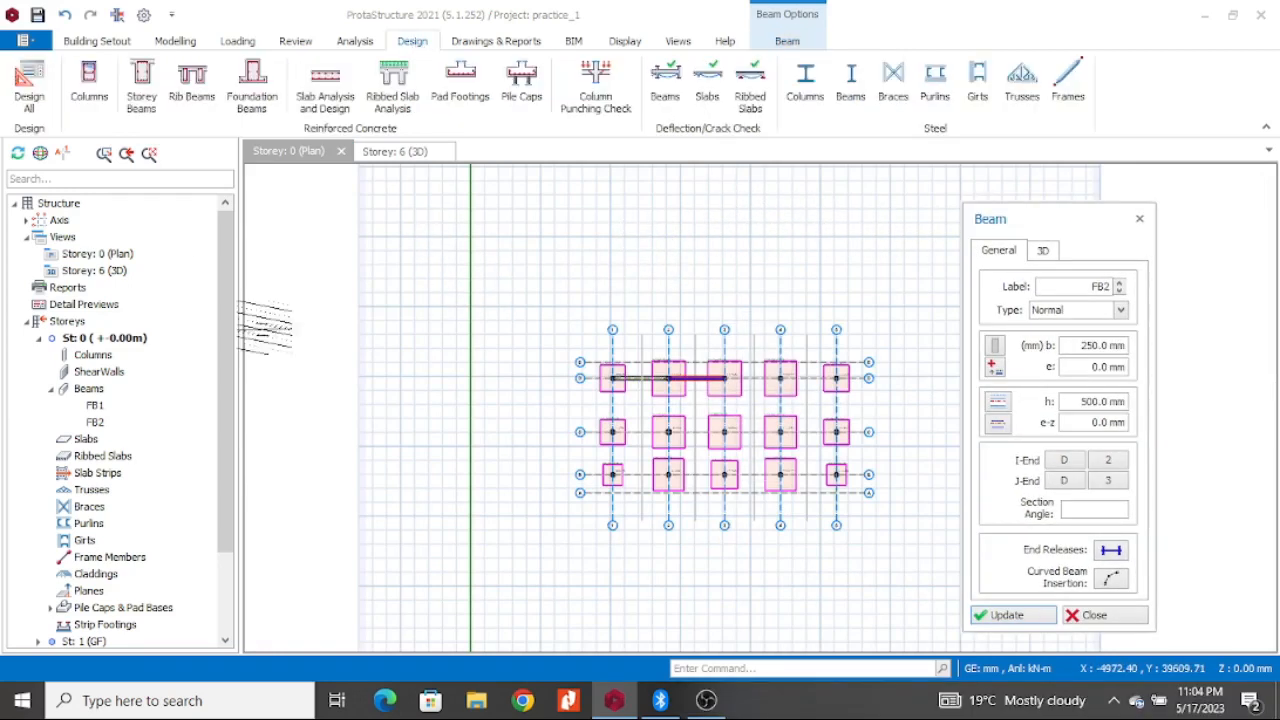
click(1140, 220)
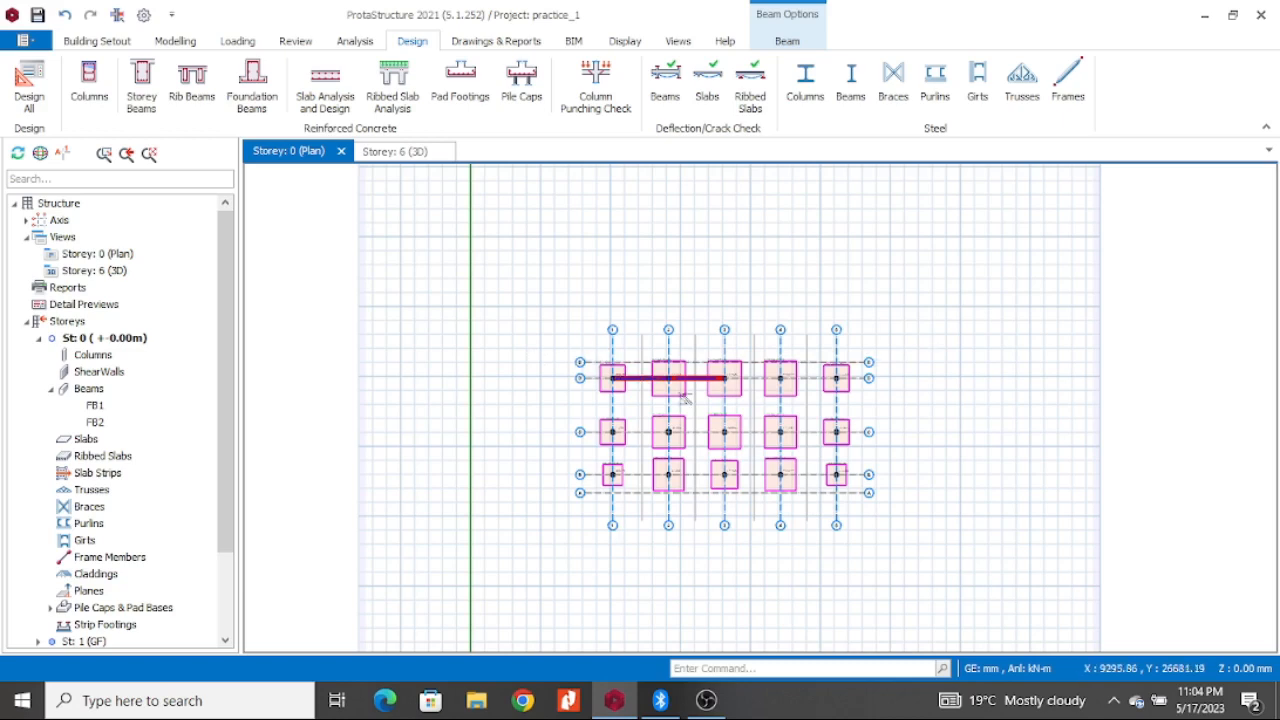
Step: Examine the layout of the pad footings and the axis D foundation beams on the Storey 0 plan
scroll(690, 396, down, 3)
scroll(690, 396, up, 2)
scroll(688, 396, up, 4)
scroll(650, 410, down, 2)
scroll(648, 412, up, 2)
scroll(648, 412, down, 3)
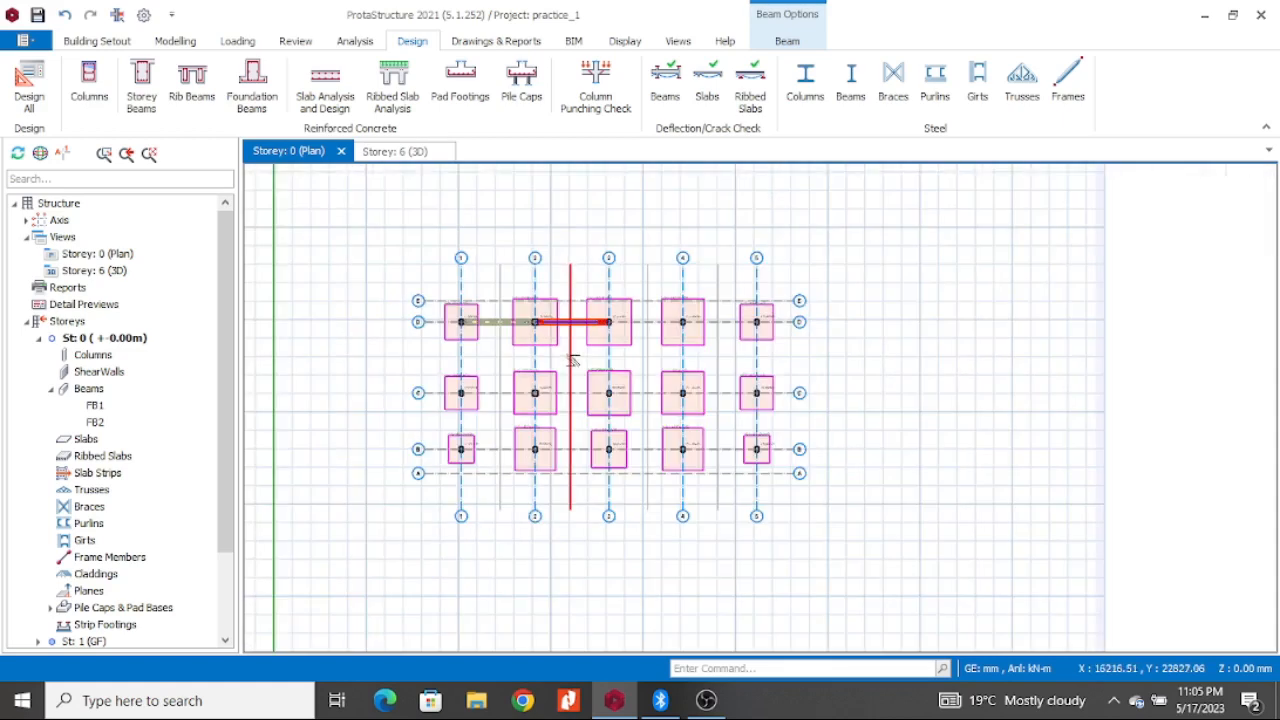
scroll(652, 372, up, 4)
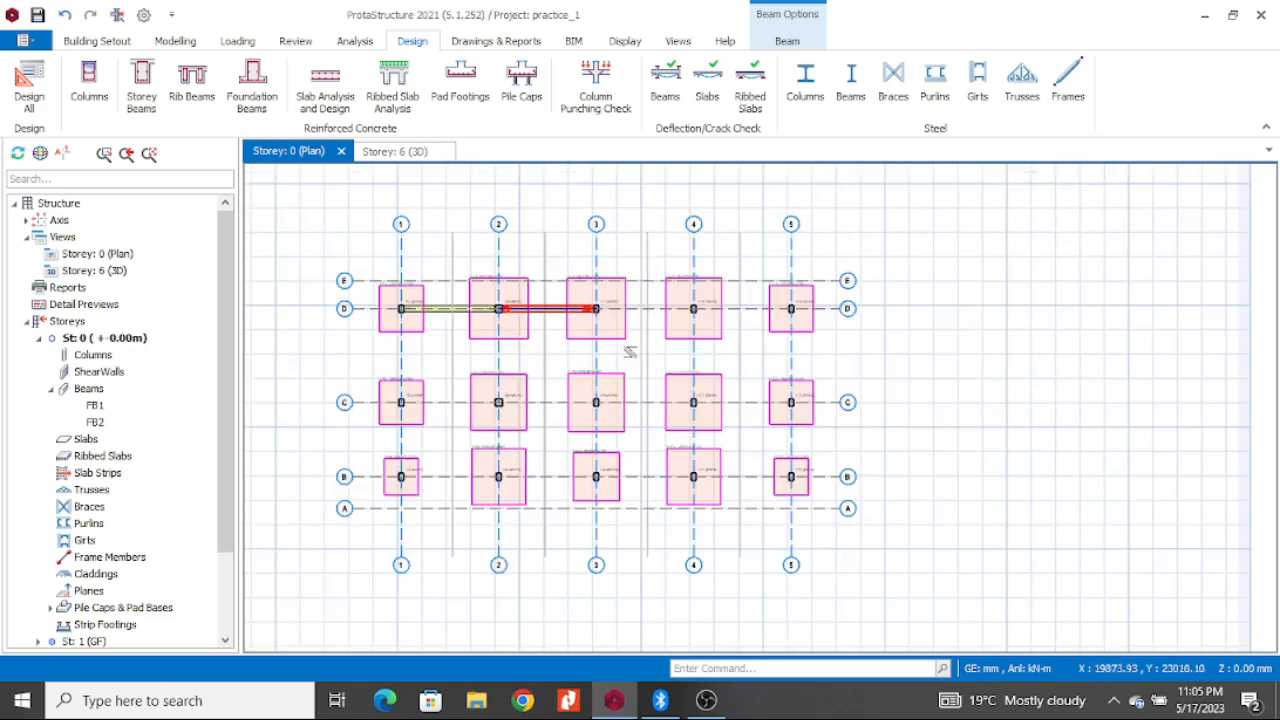
scroll(702, 360, down, 2)
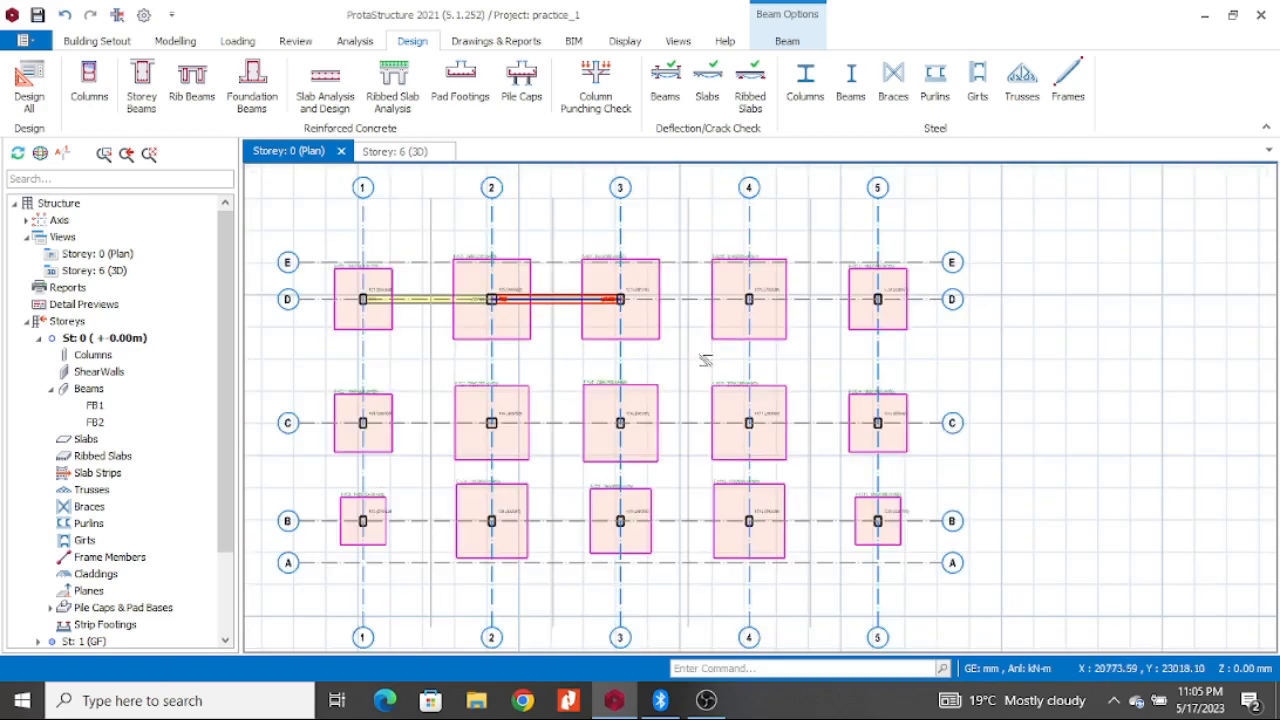
scroll(706, 360, down, 2)
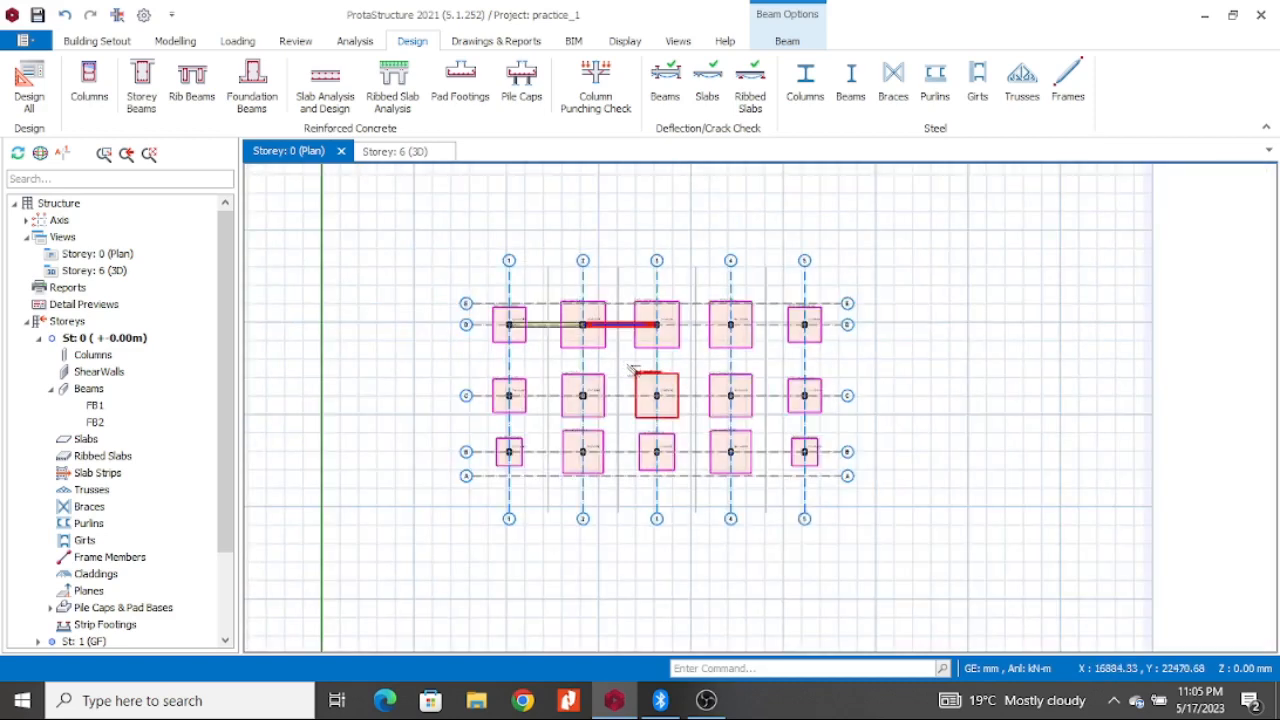